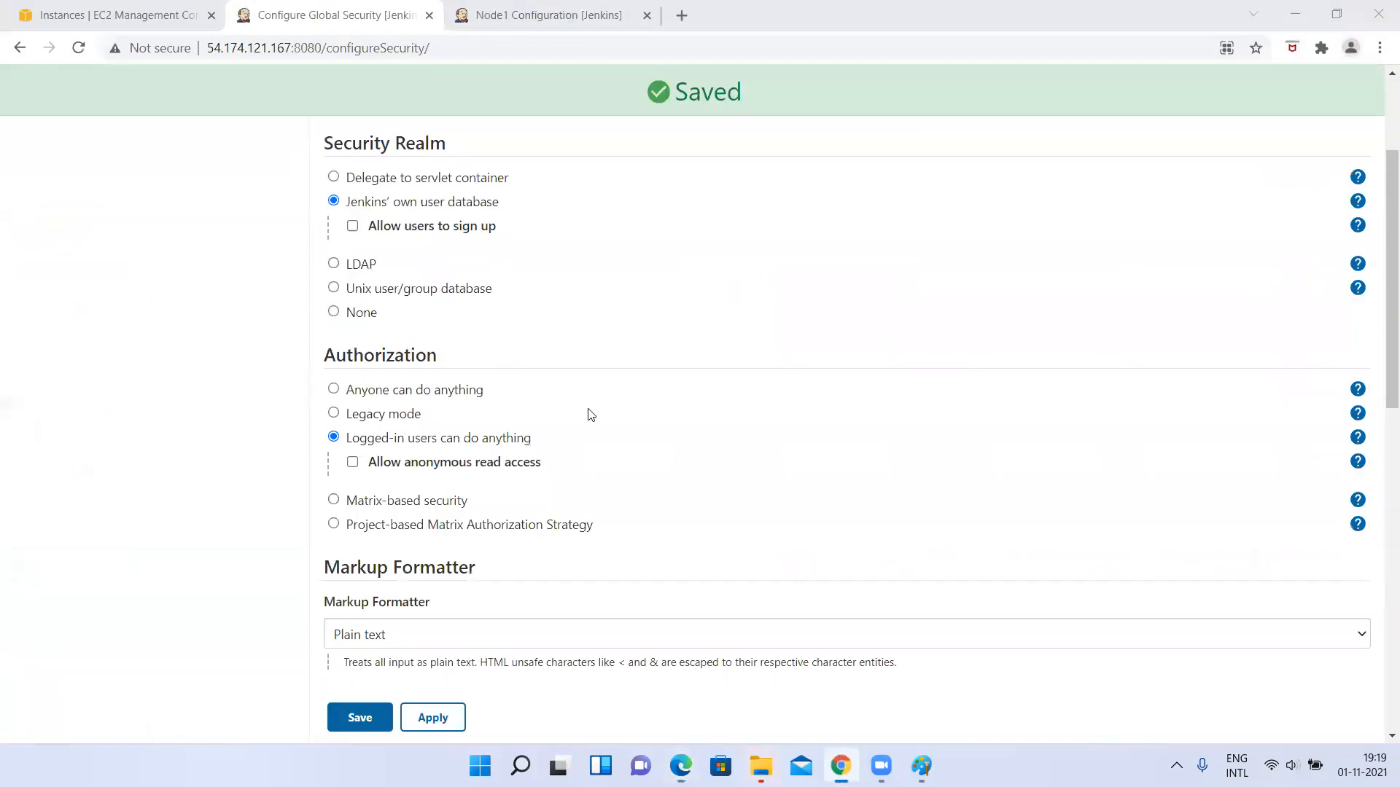
Switch to Edge and reload the Jenkins address 54.174.121.167:8080 to test access without logging in.
scroll(544, 456, "down", 1)
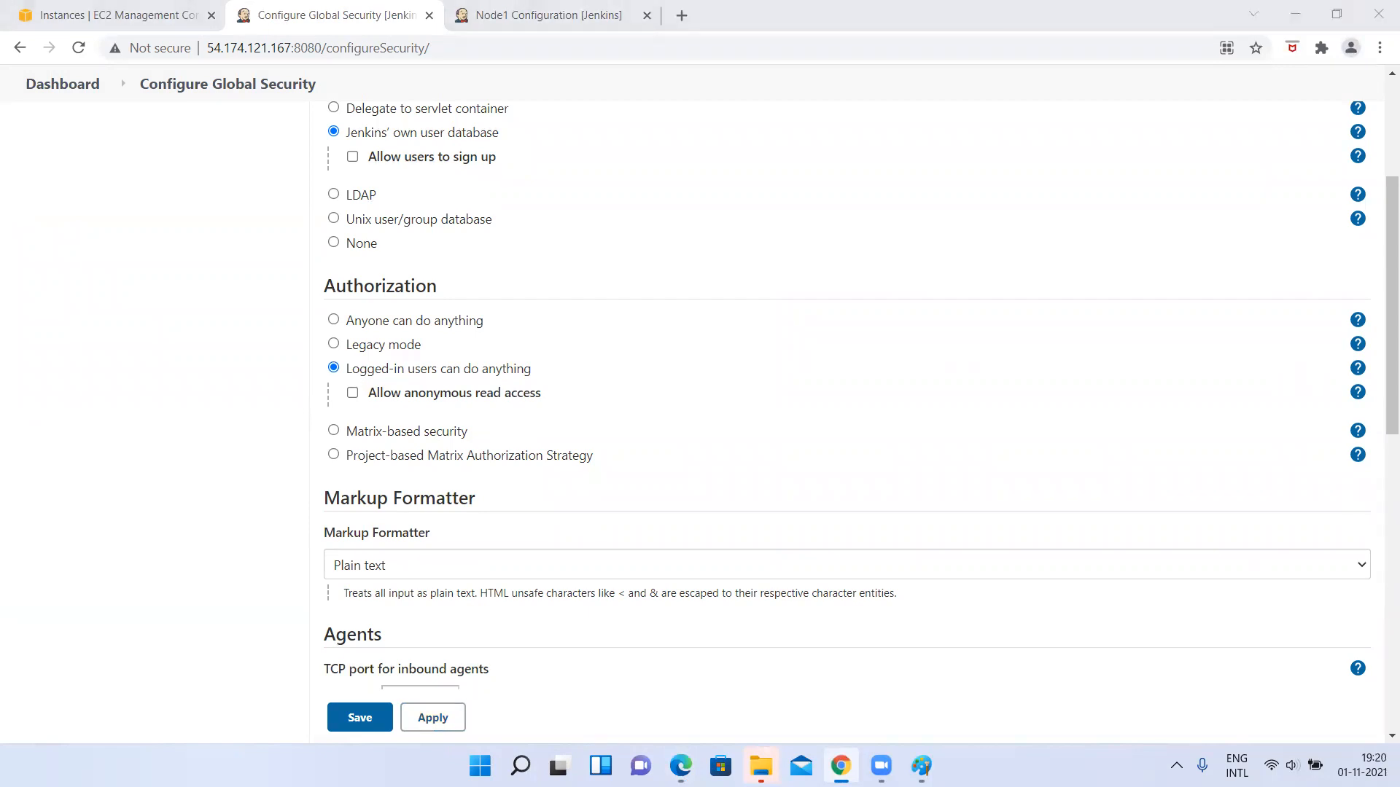
key("alt+Tab")
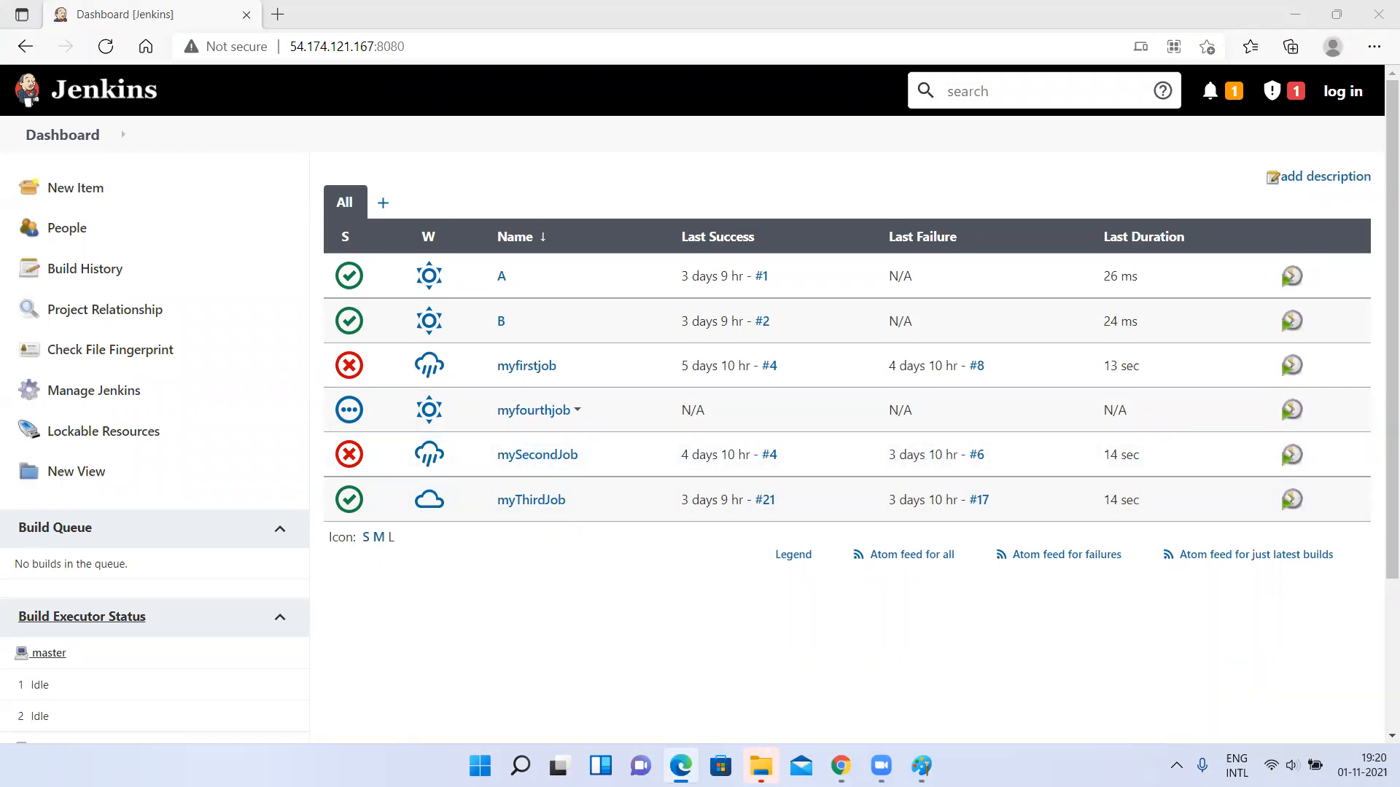
left_click(453, 48)
key("Return")
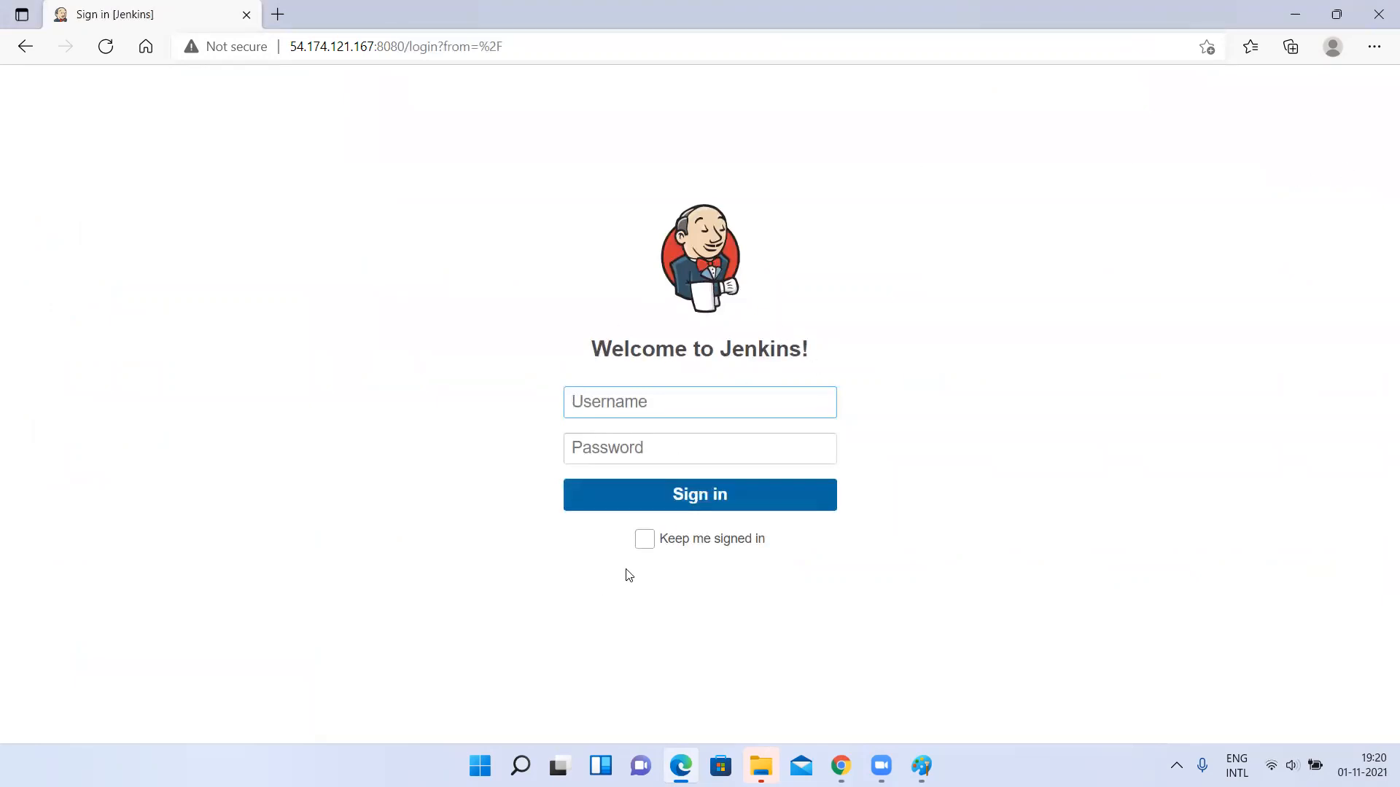
Compare the security realm and authorization settings in Chrome with the Jenkins page shown to a logged-out visitor in Edge.
key("alt+Tab")
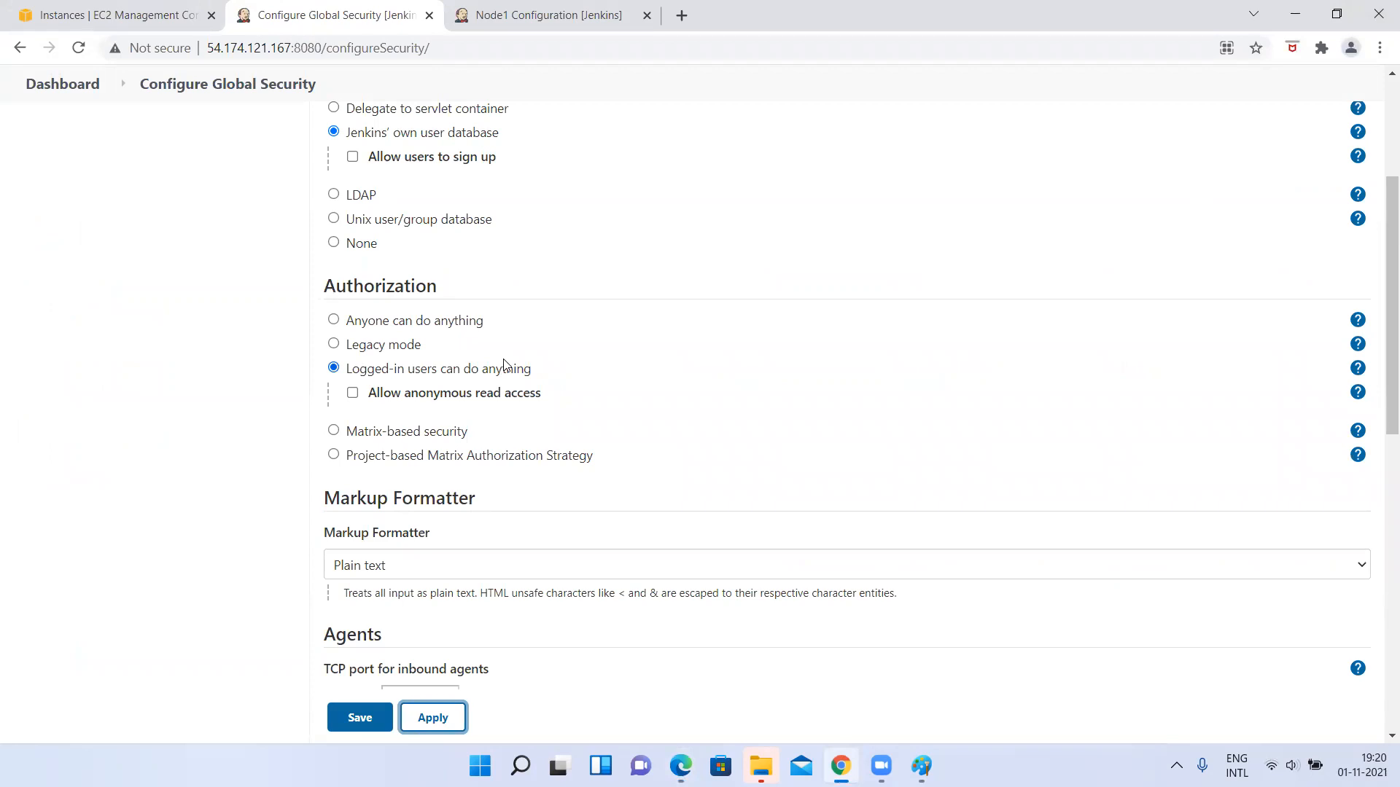
key("alt+Tab")
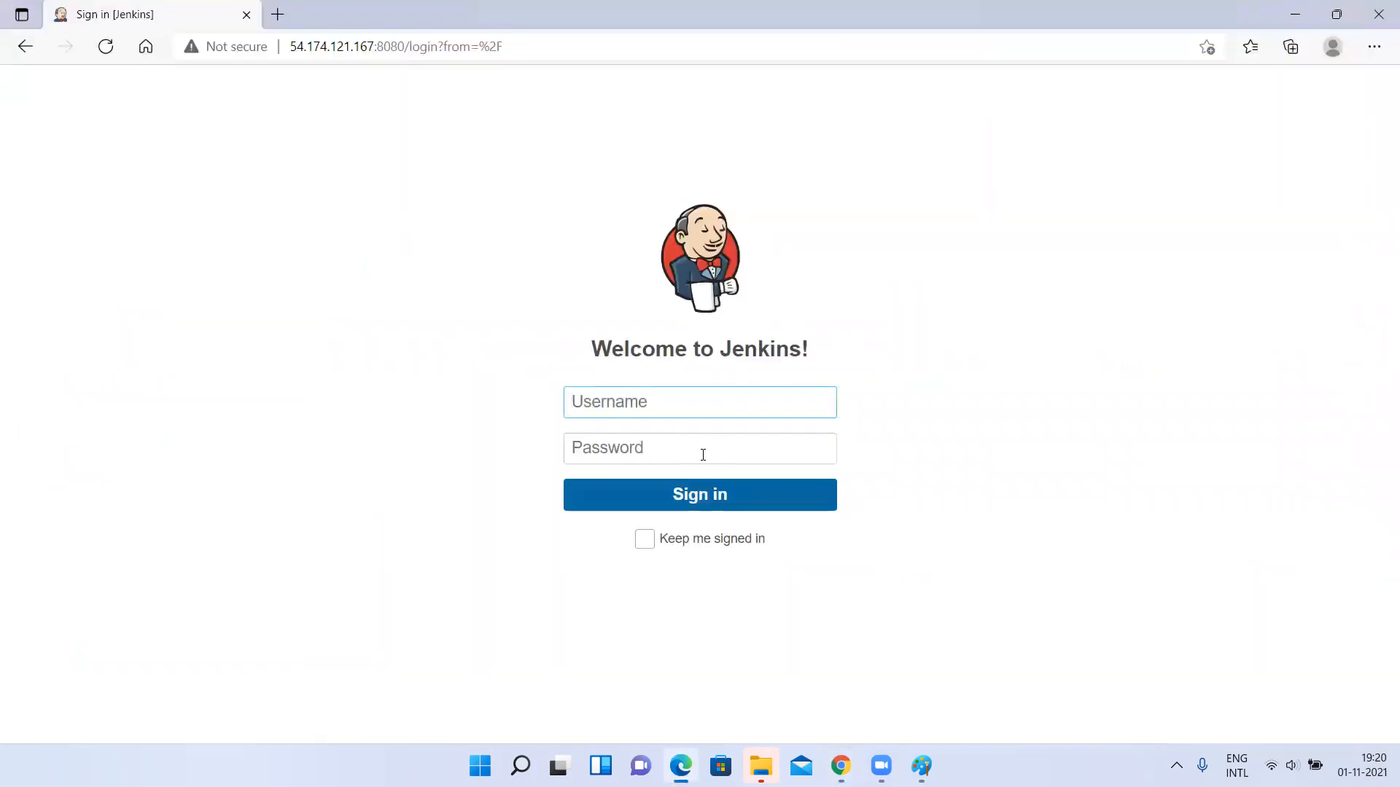
key("alt+Tab")
scroll(637, 278, "up", 3)
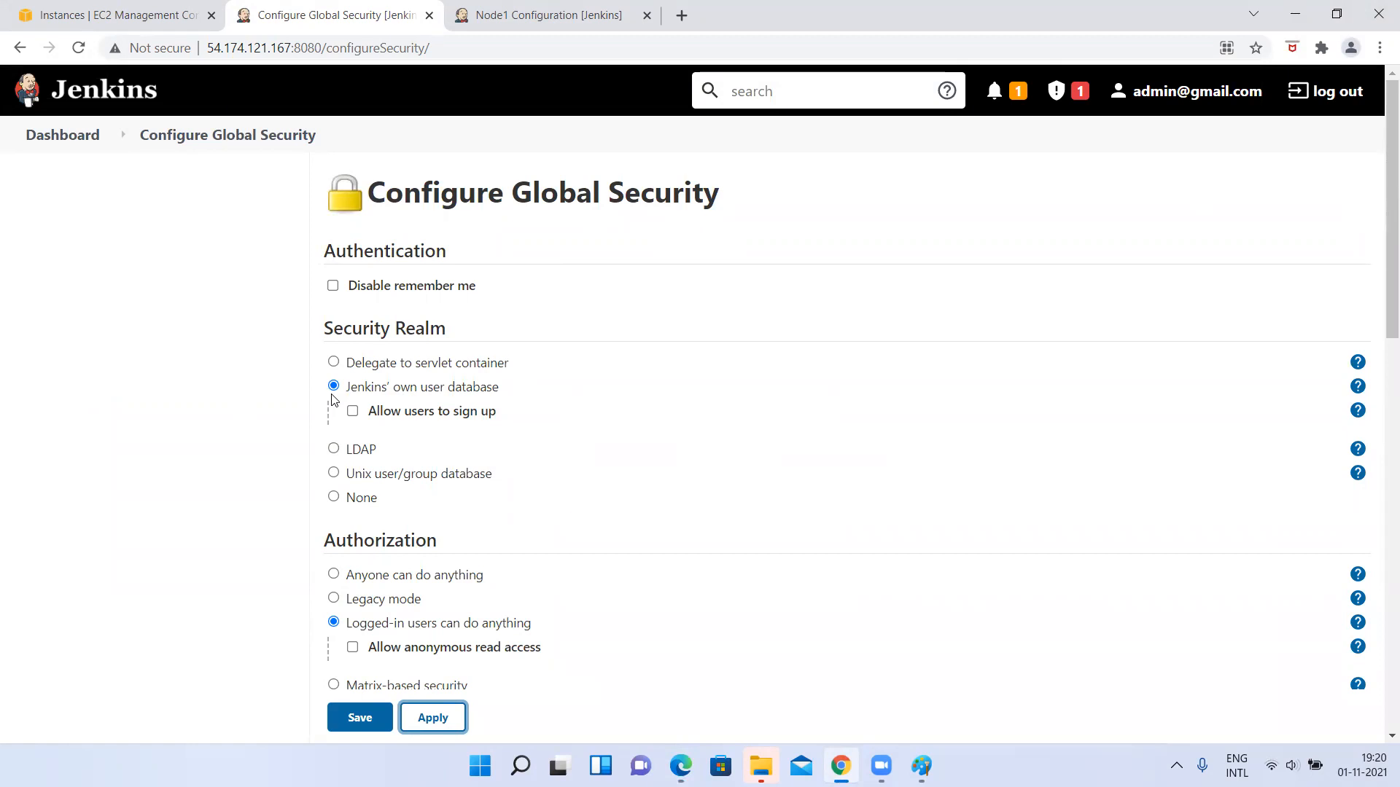
scroll(333, 400, "down", 2)
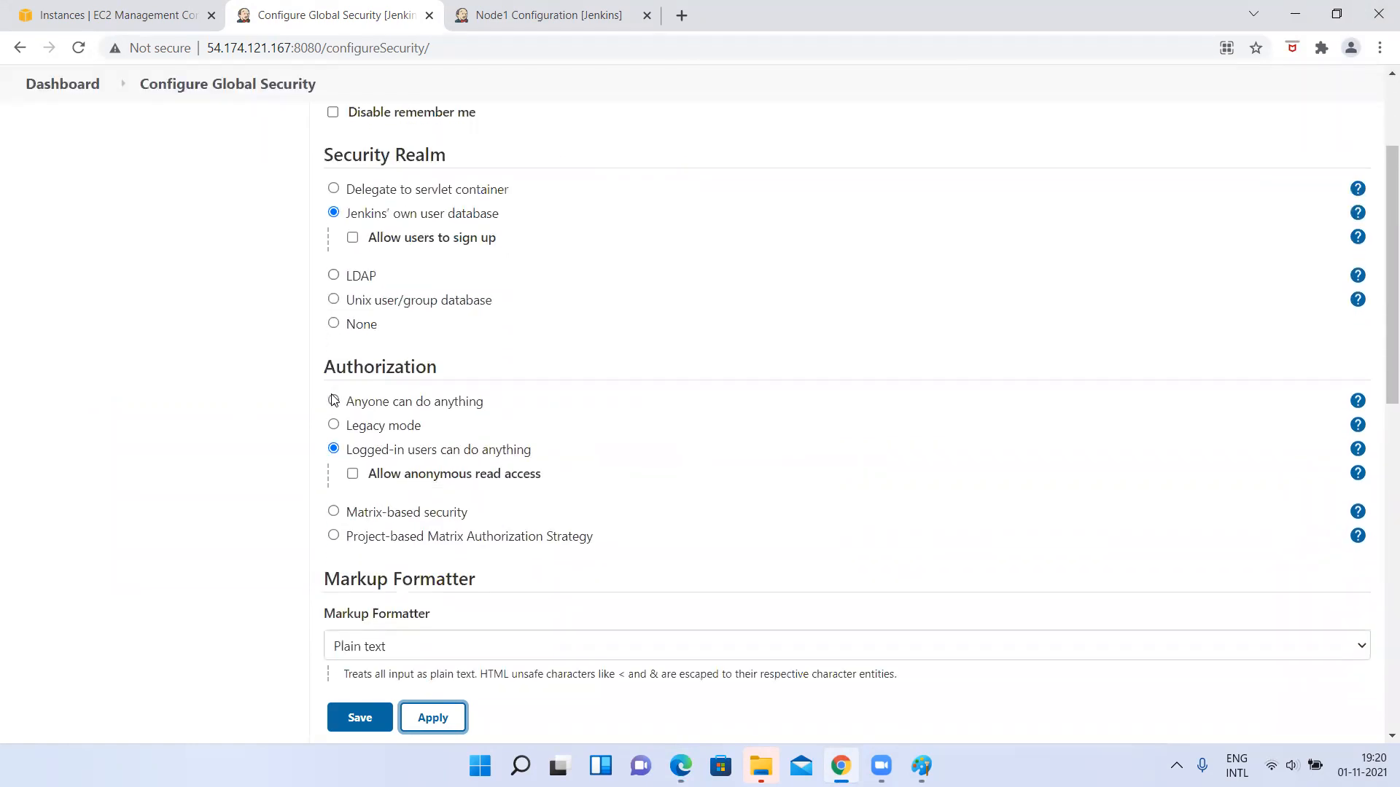
key("alt+Tab")
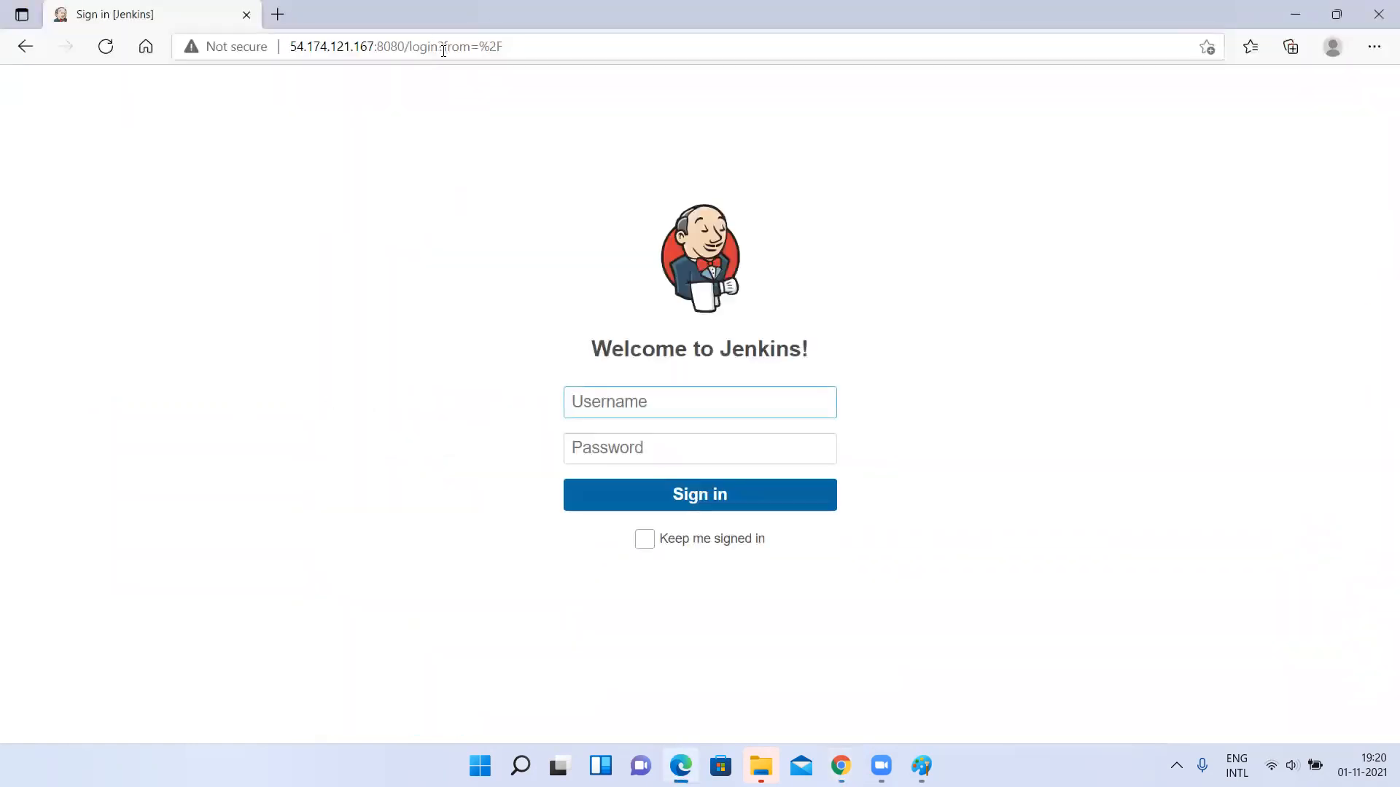
key("alt+Tab")
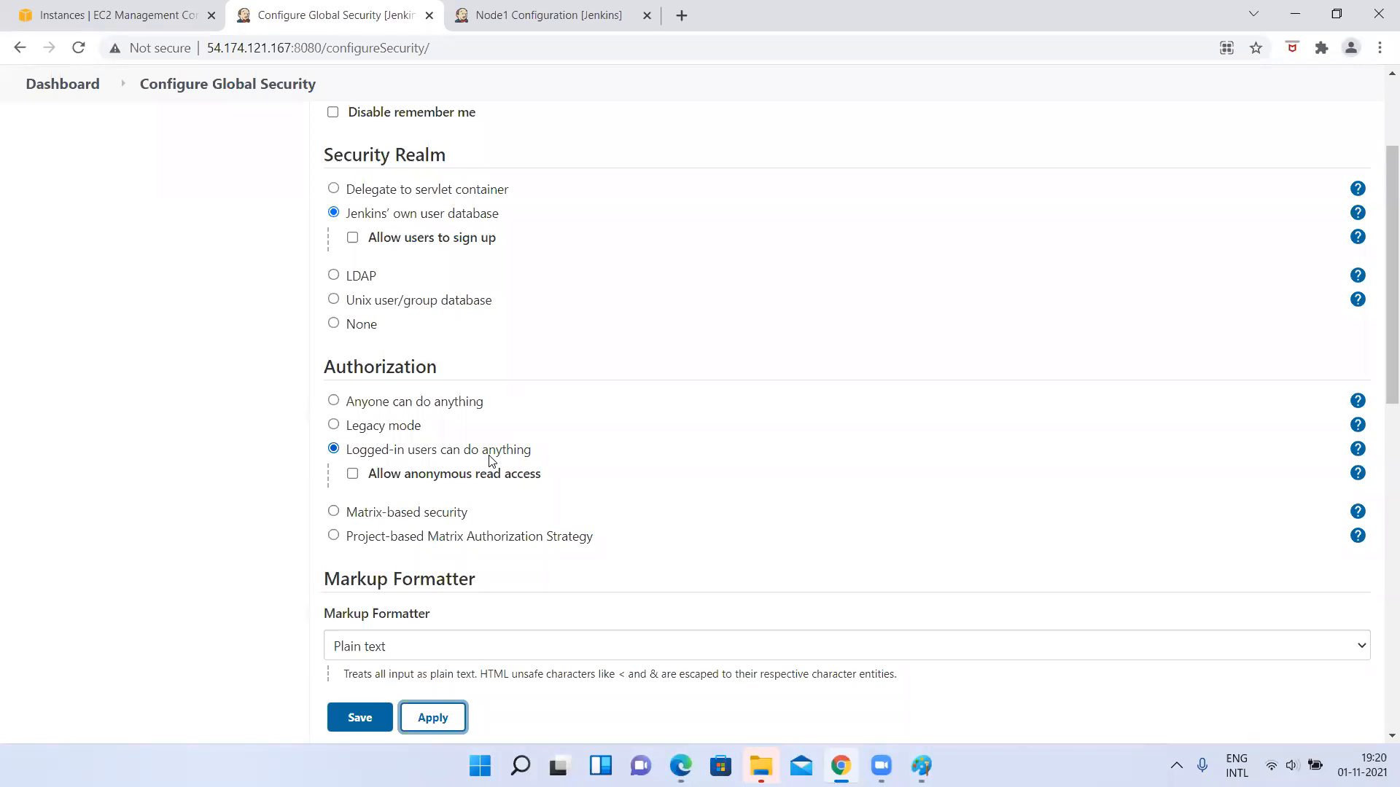
key("alt+Tab")
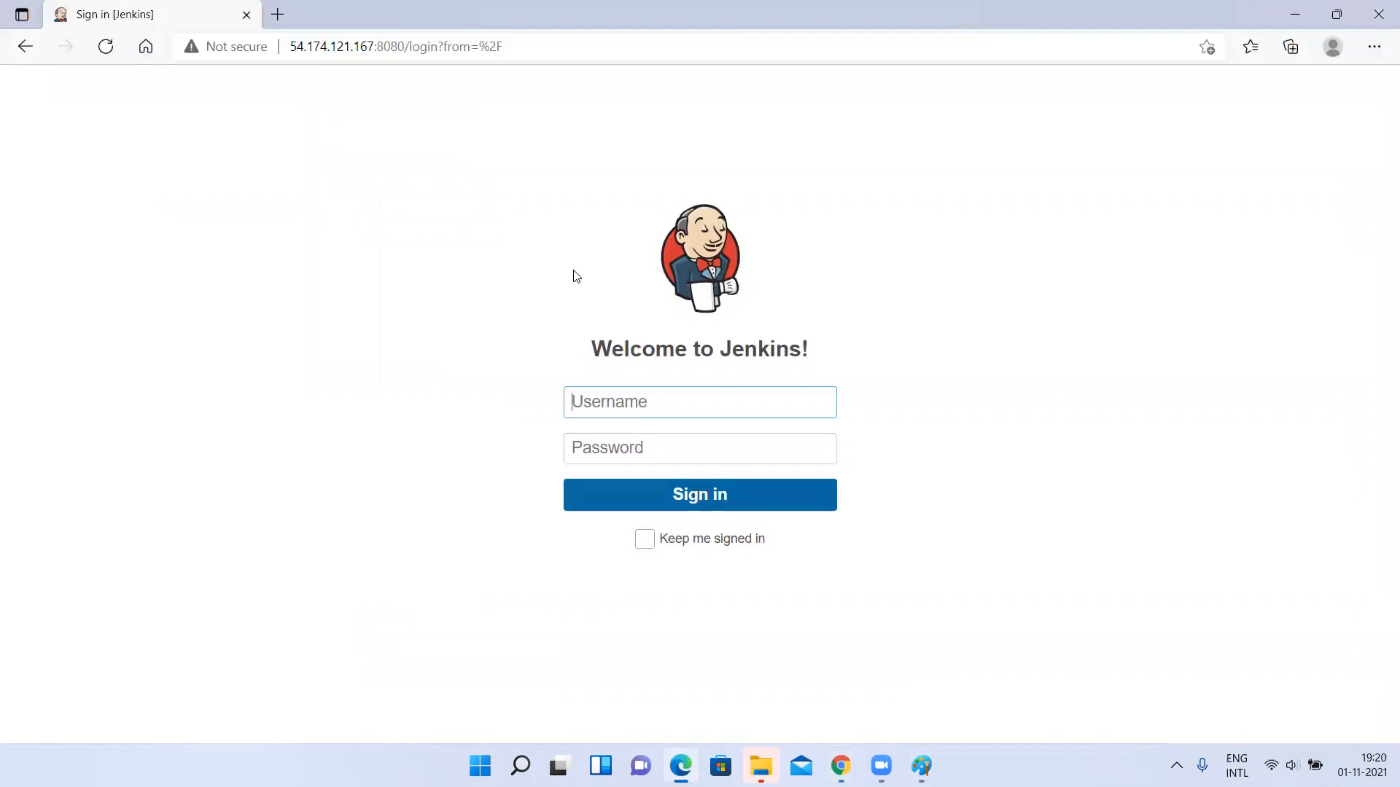
In Chrome, enable Allow anonymous read access under Logged-in users can do anything and apply the security settings.
key("alt+Tab")
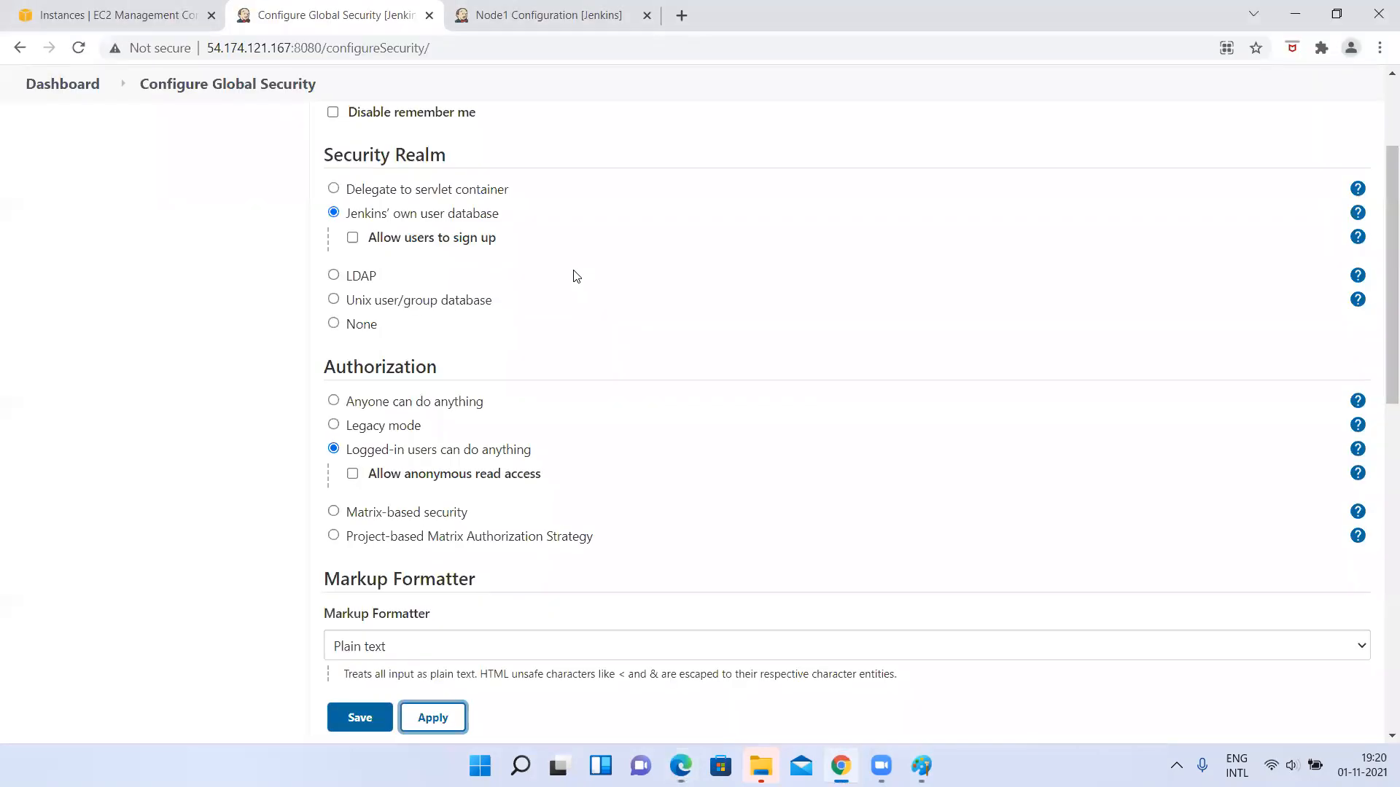
left_click(353, 475)
scroll(510, 477, "down", 2)
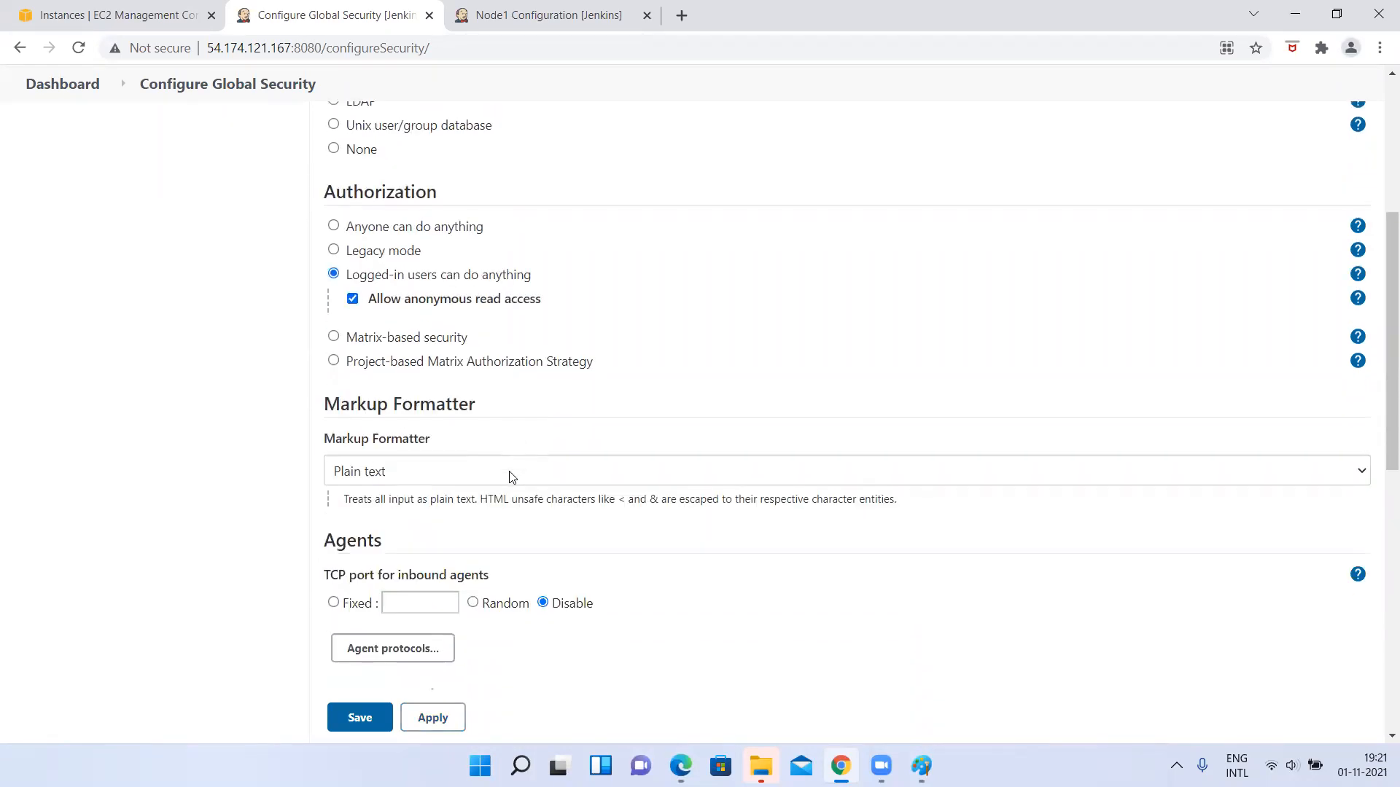
scroll(503, 327, "down", 8)
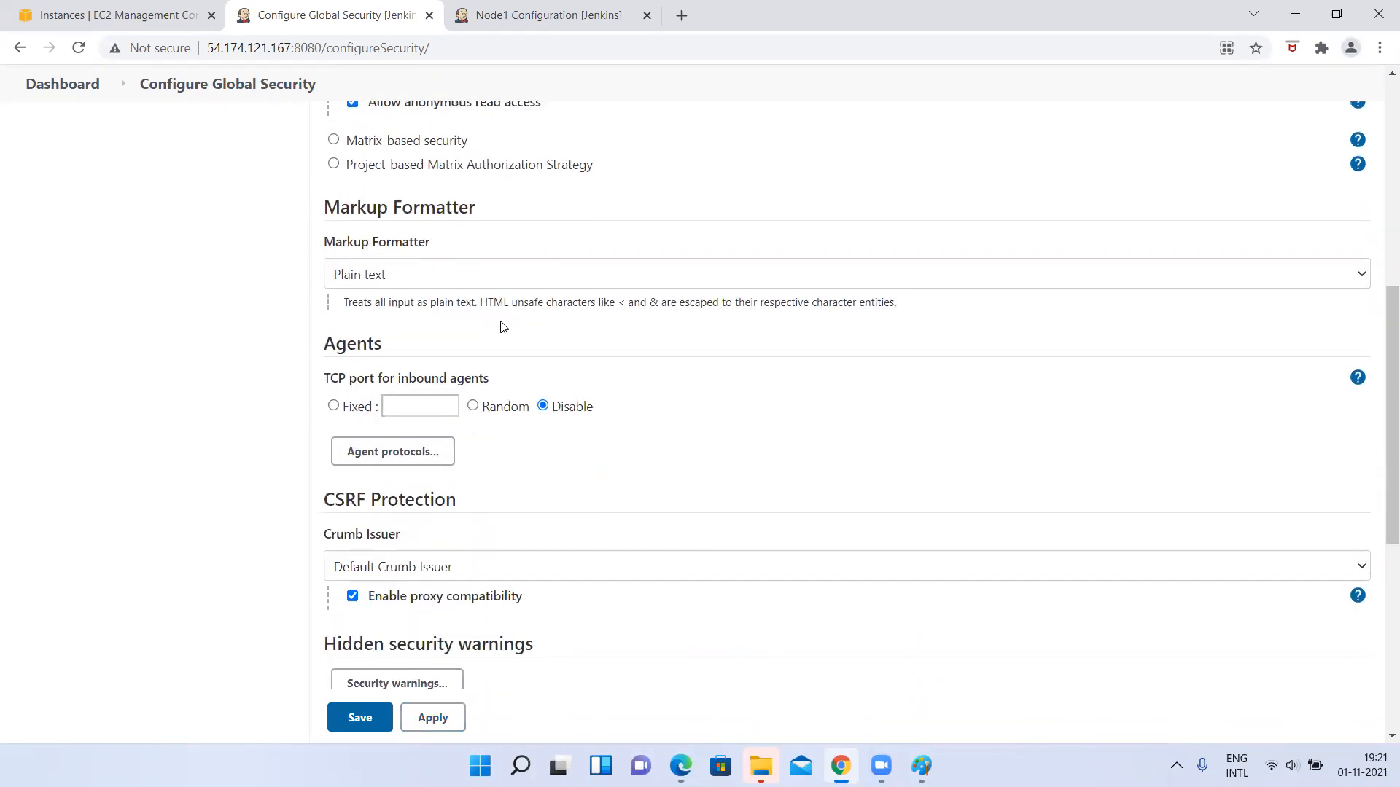
left_click(437, 636)
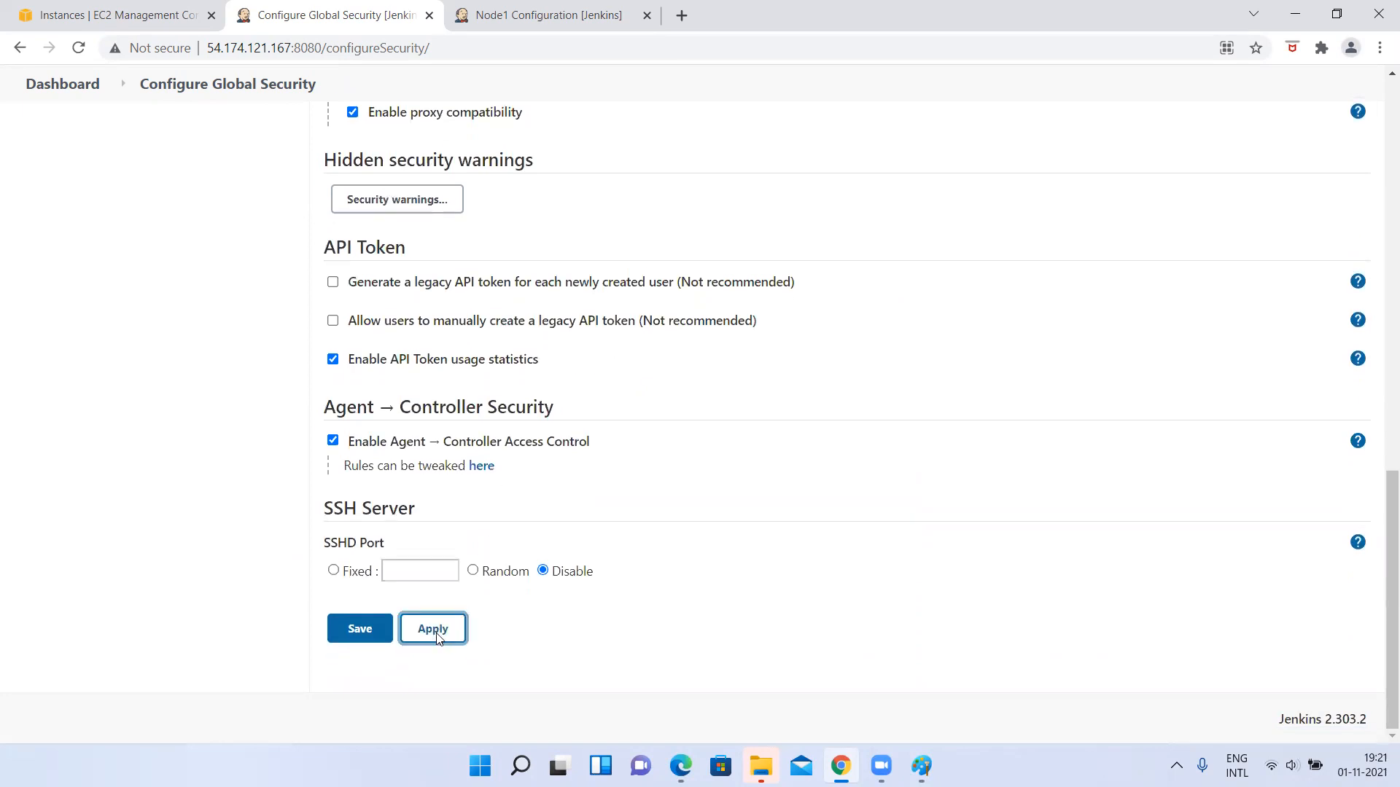
Switch to Edge and load the Jenkins root address 54.174.121.167:8080 without the login path.
key("alt+Tab")
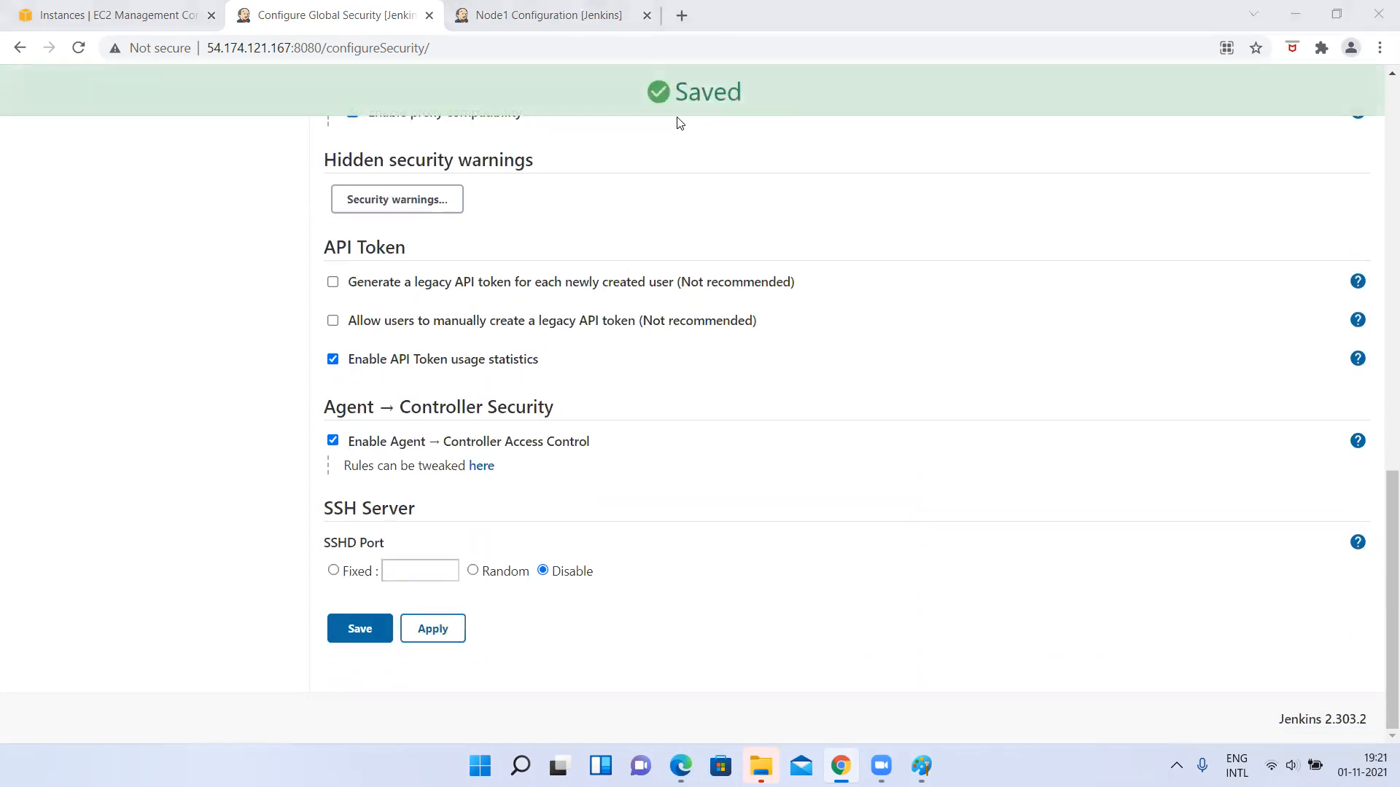
left_click_drag(406, 46, 1339, 103)
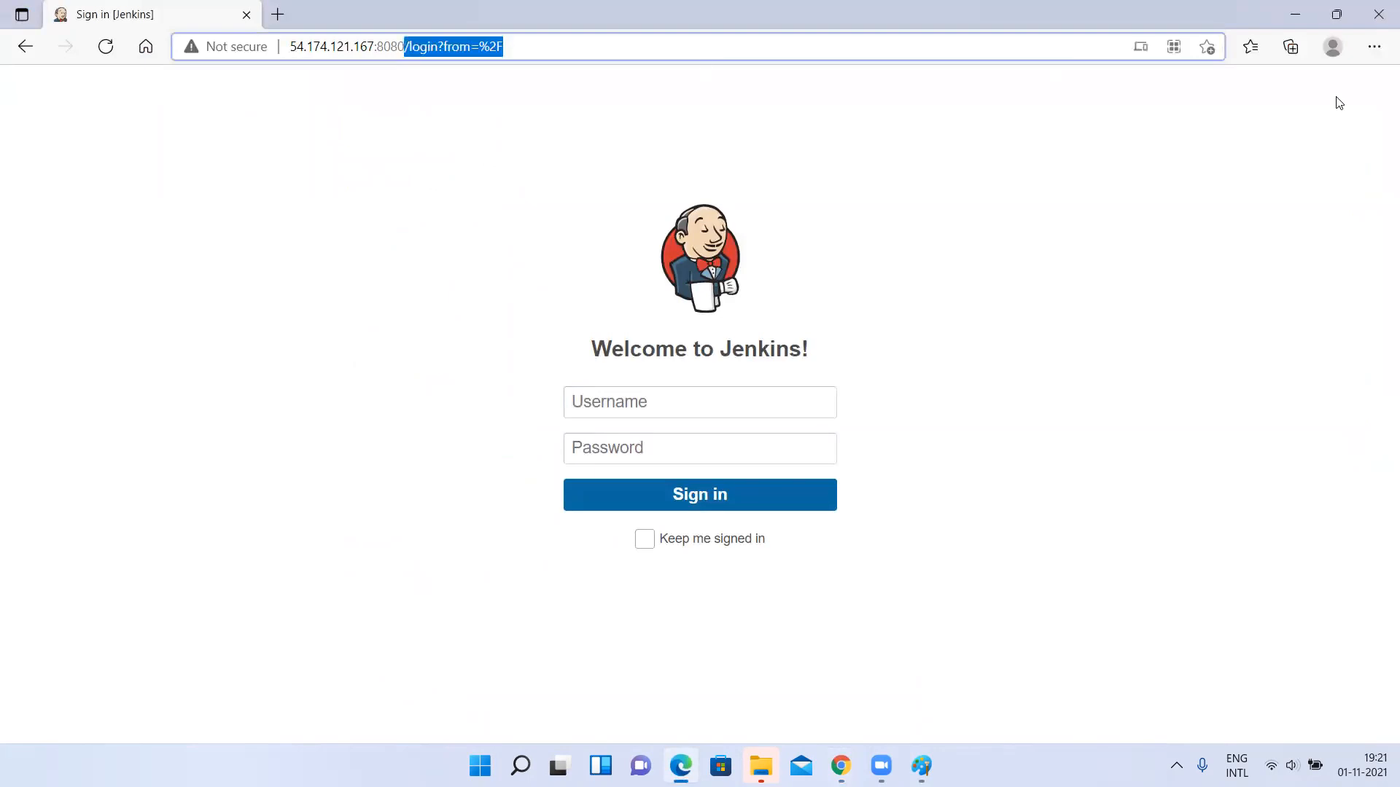
key("BackSpace")
key("Return")
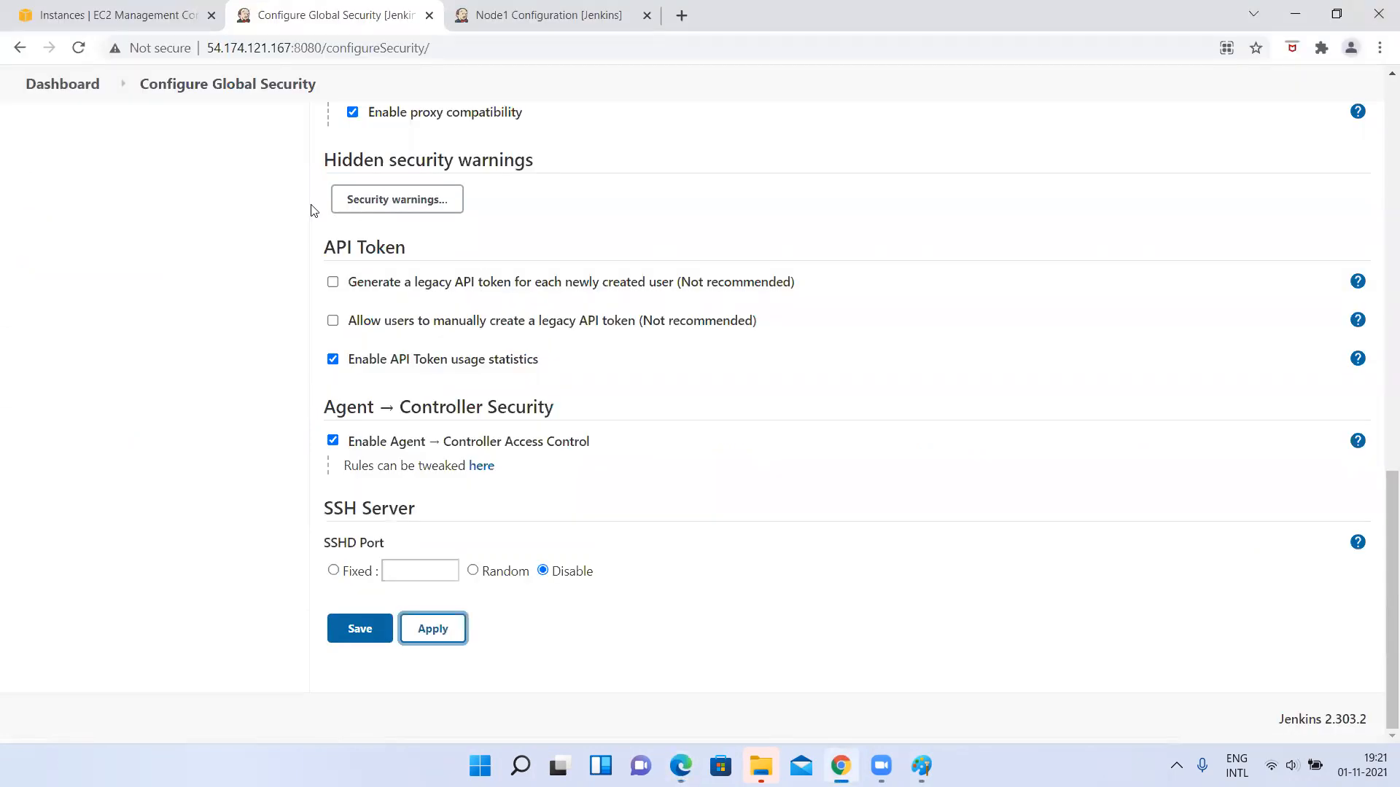
Open the Jenkins dashboard in Chrome and compare its available options with the anonymous dashboard in Edge.
scroll(270, 315, "up", 15)
left_click(61, 137)
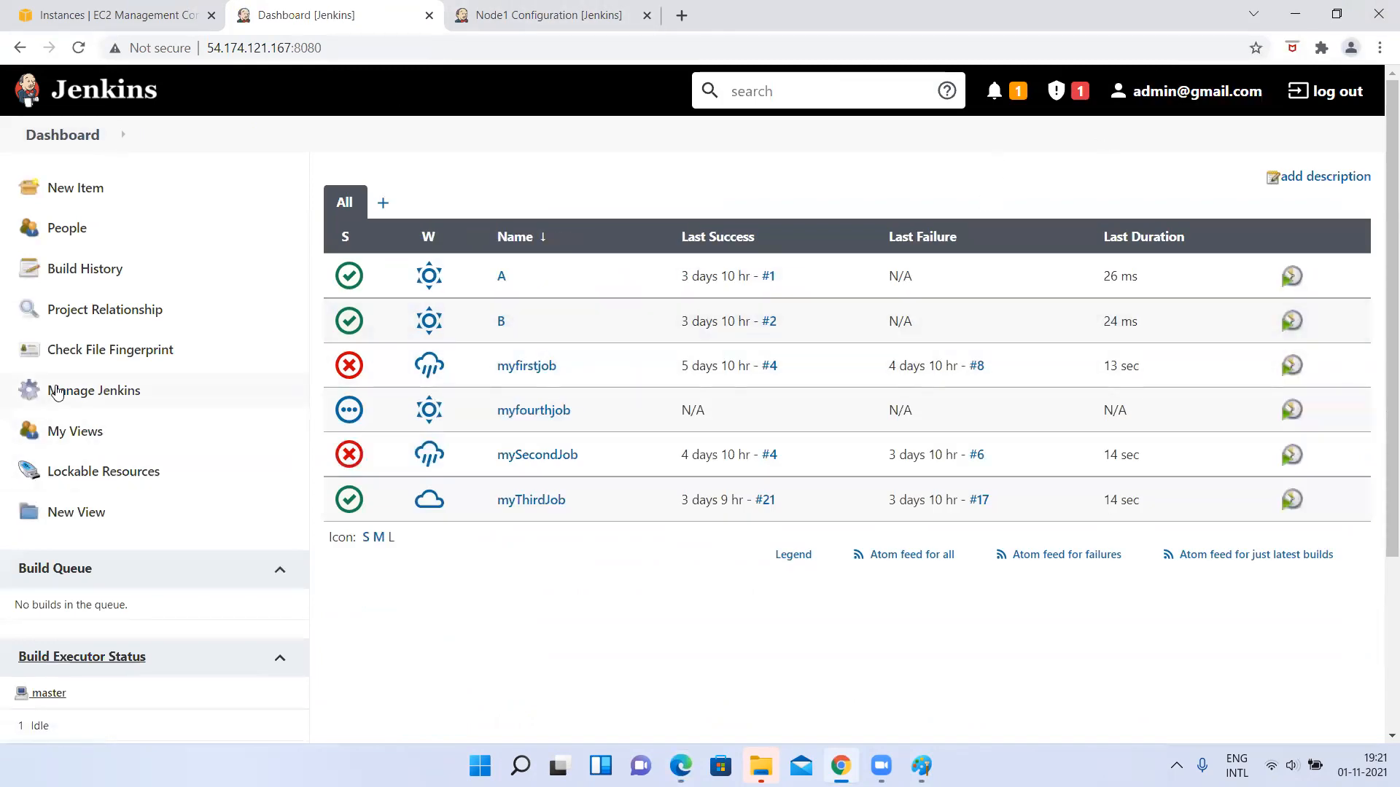
key("alt+Tab")
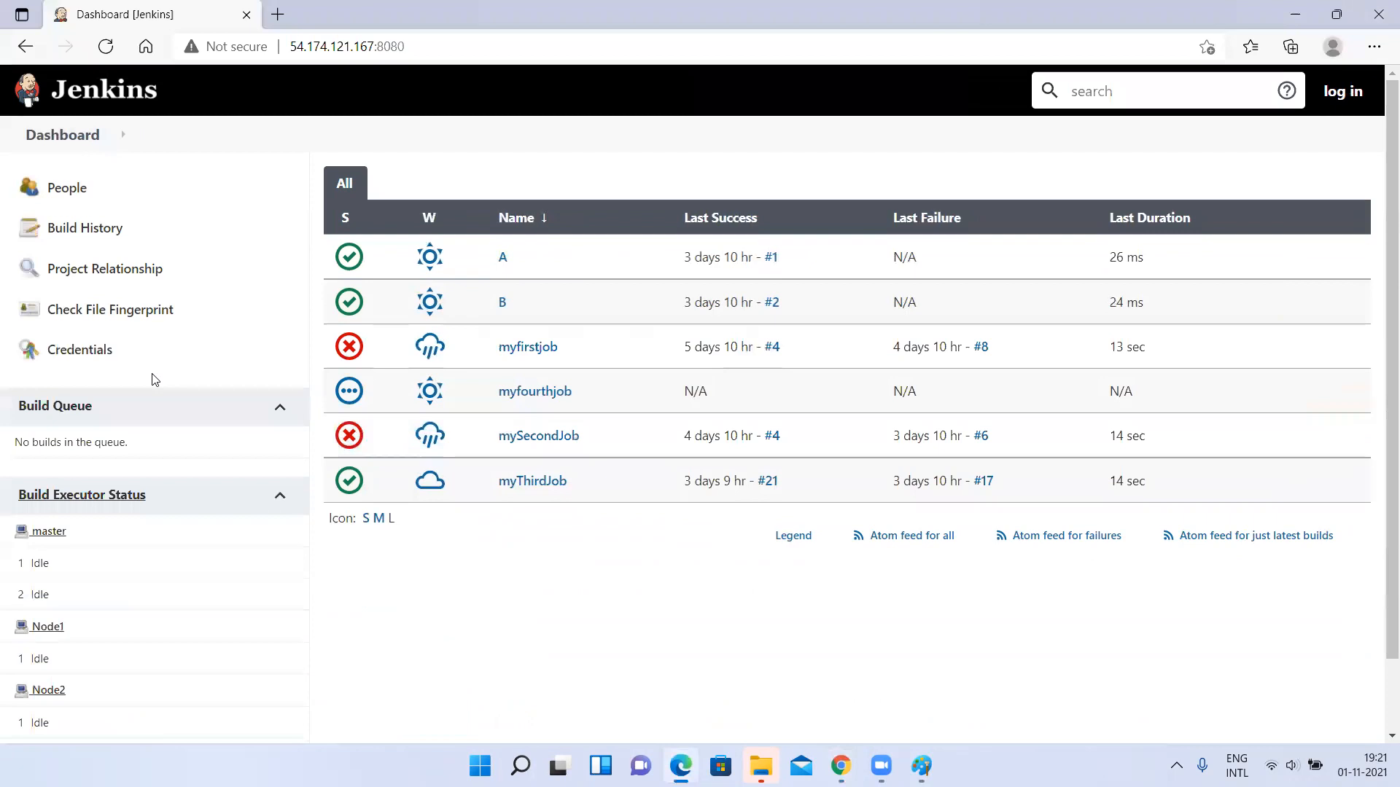
left_click(65, 139)
key("alt+Tab")
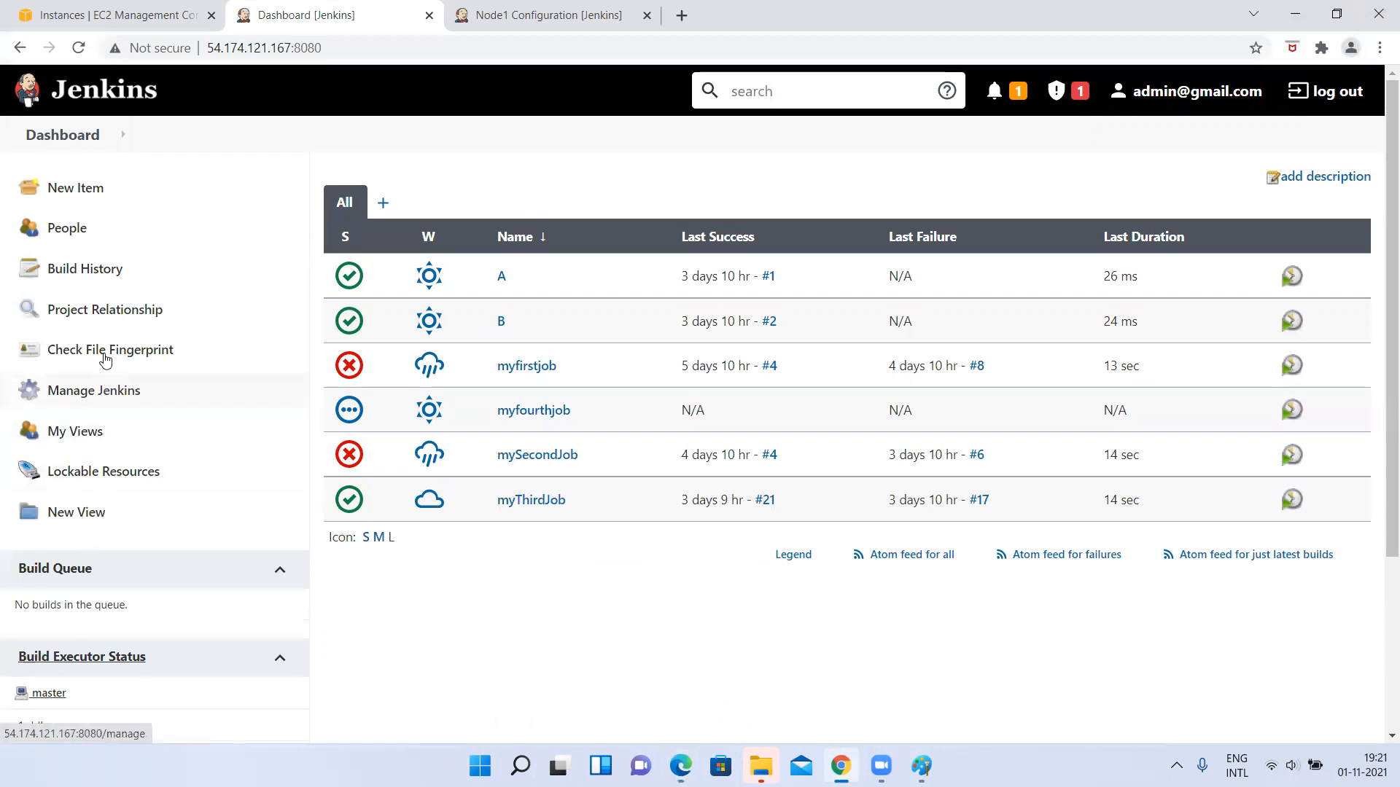
key("alt+Tab")
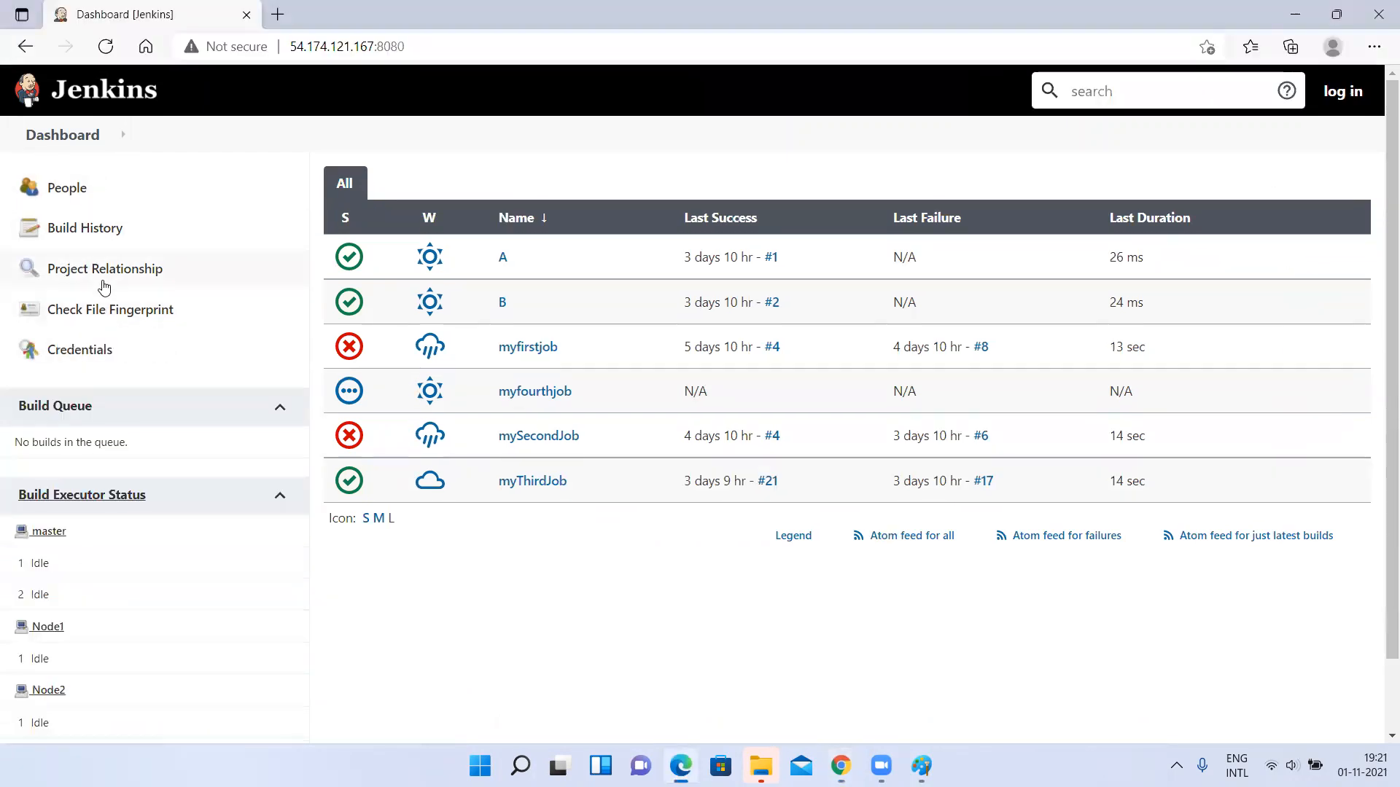
View the People list and the Build History of Jenkins as an anonymous visitor.
left_click(53, 193)
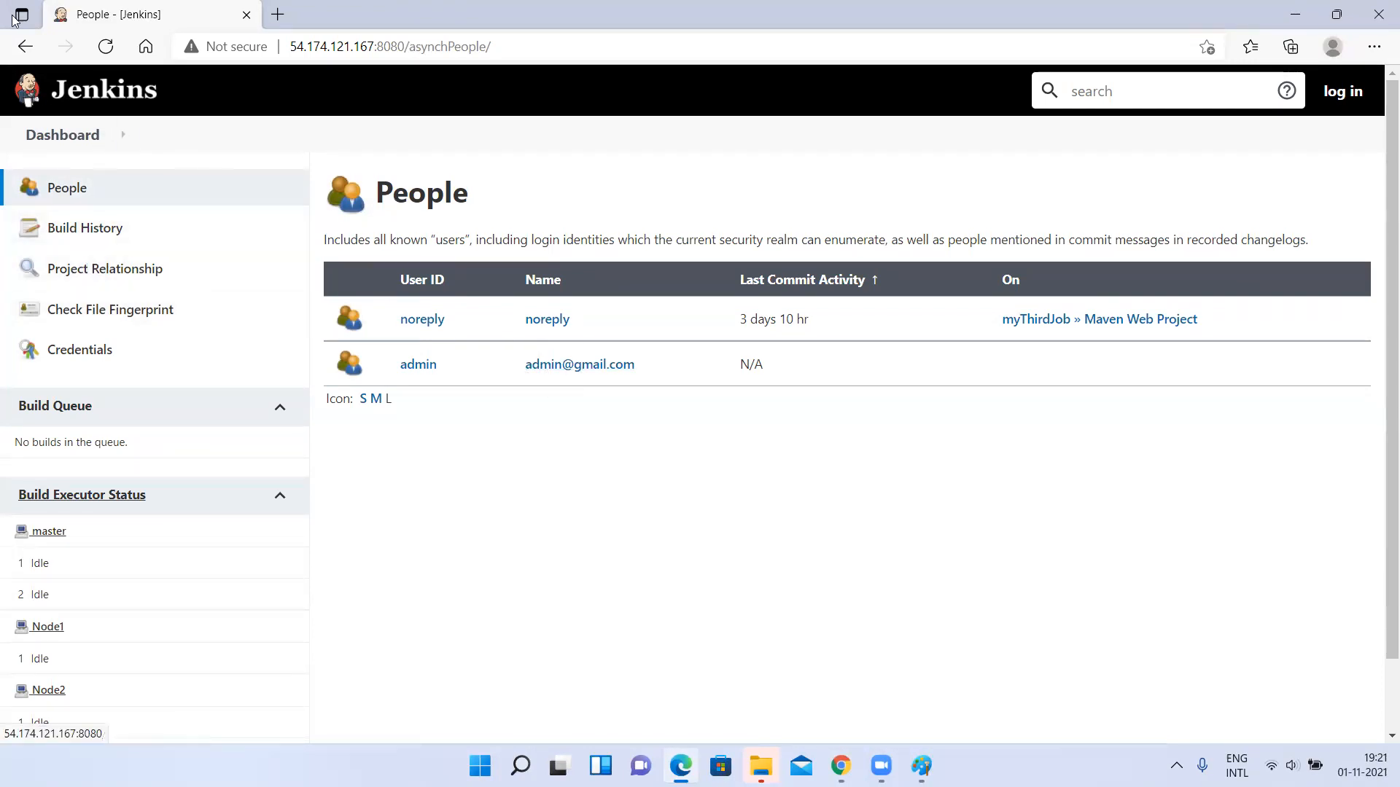
left_click(25, 46)
left_click(86, 243)
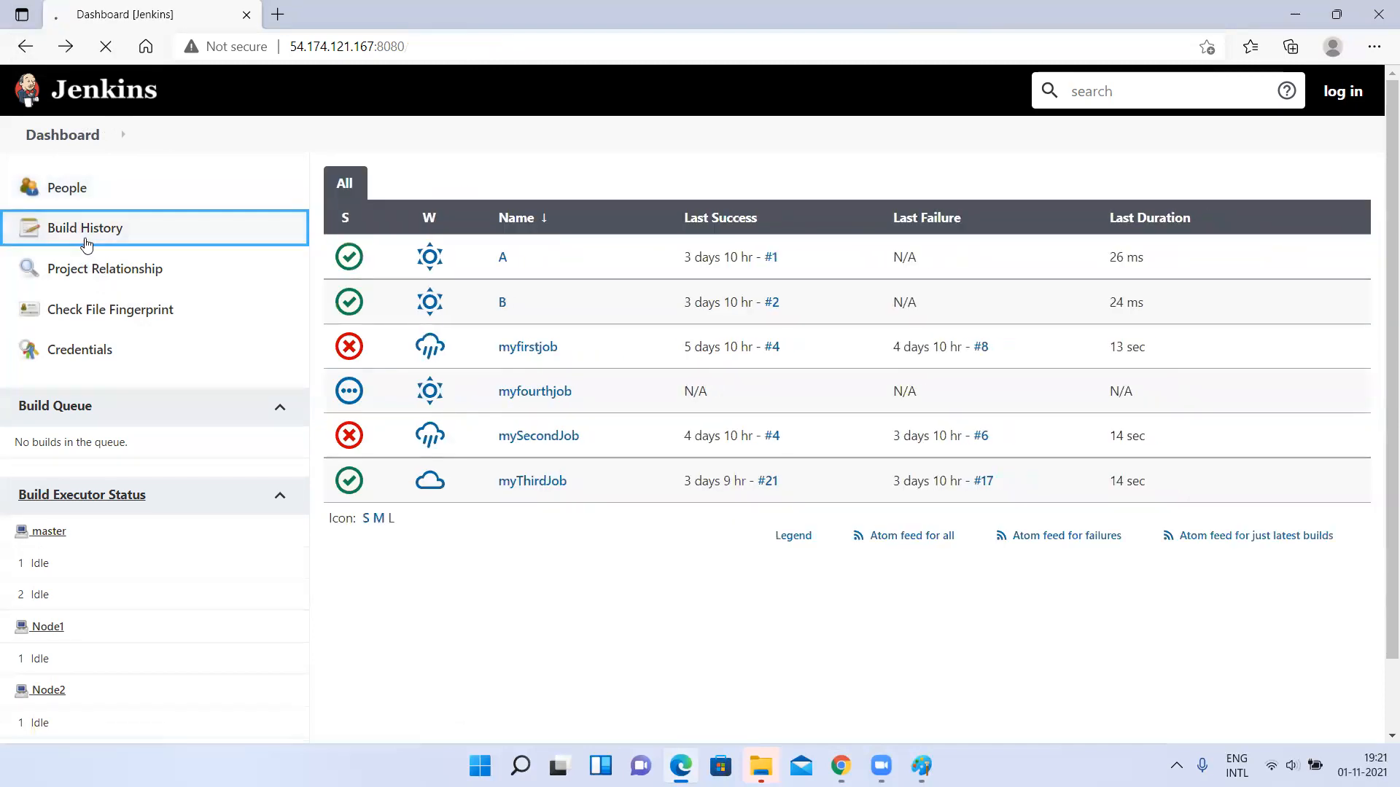
scroll(560, 488, "down", 1)
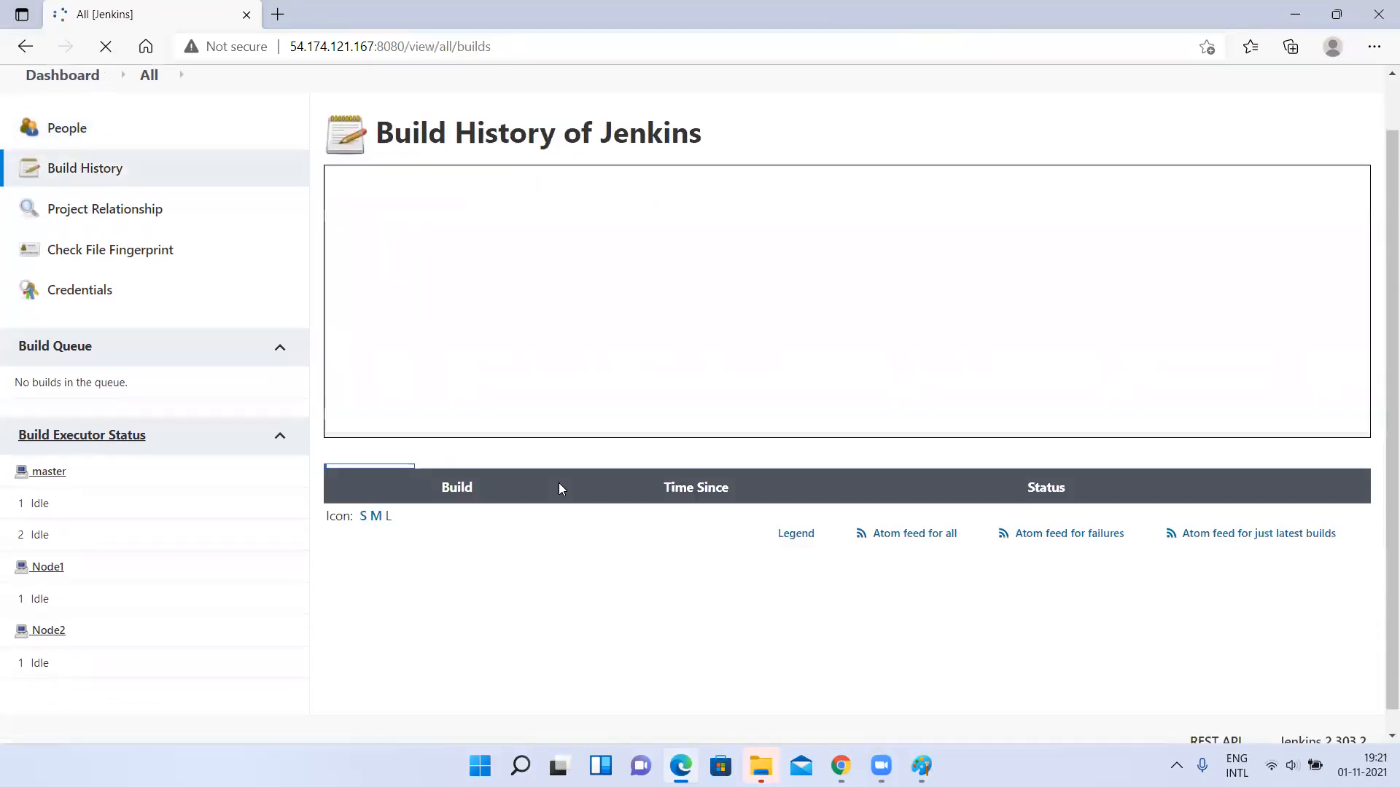
scroll(560, 485, "up", 2)
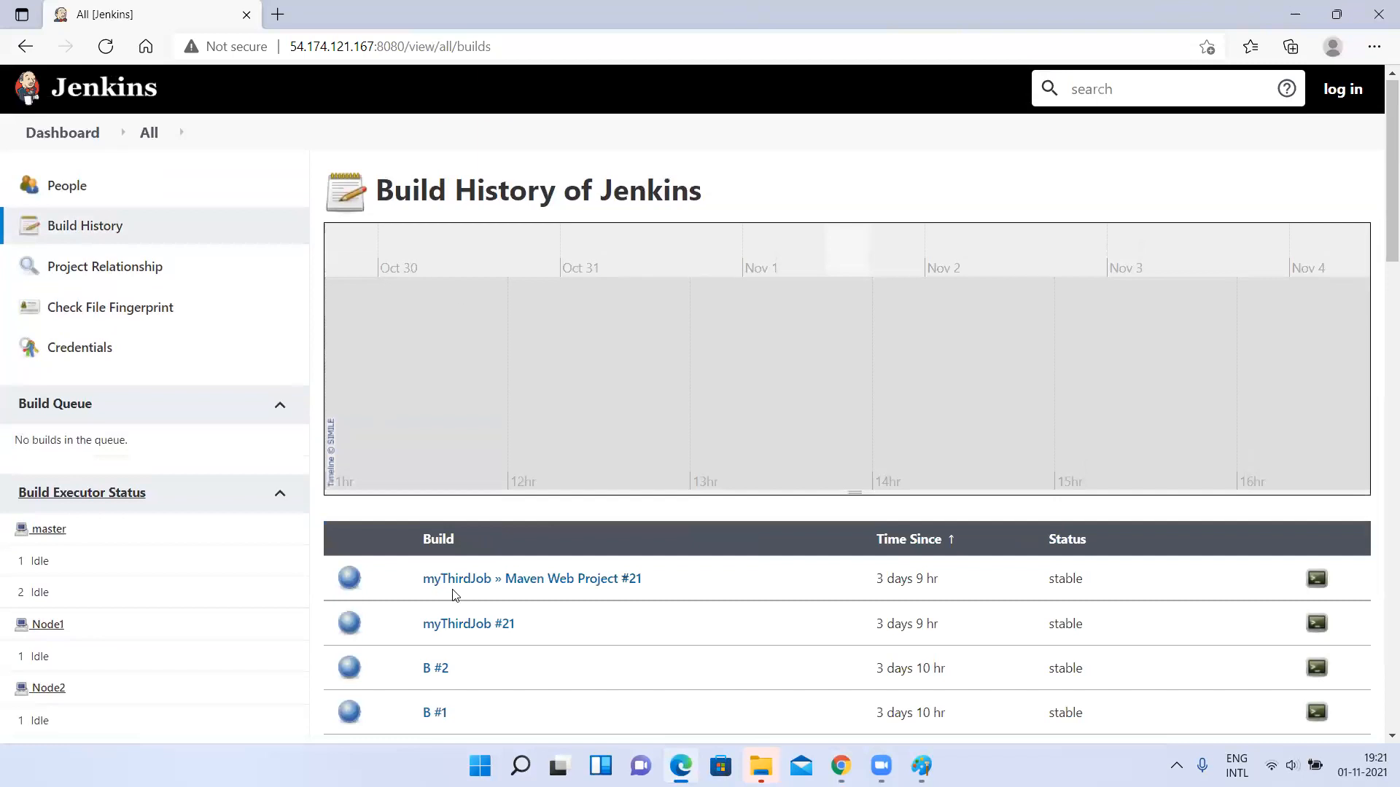
scroll(452, 595, "down", 3)
scroll(501, 358, "up", 3)
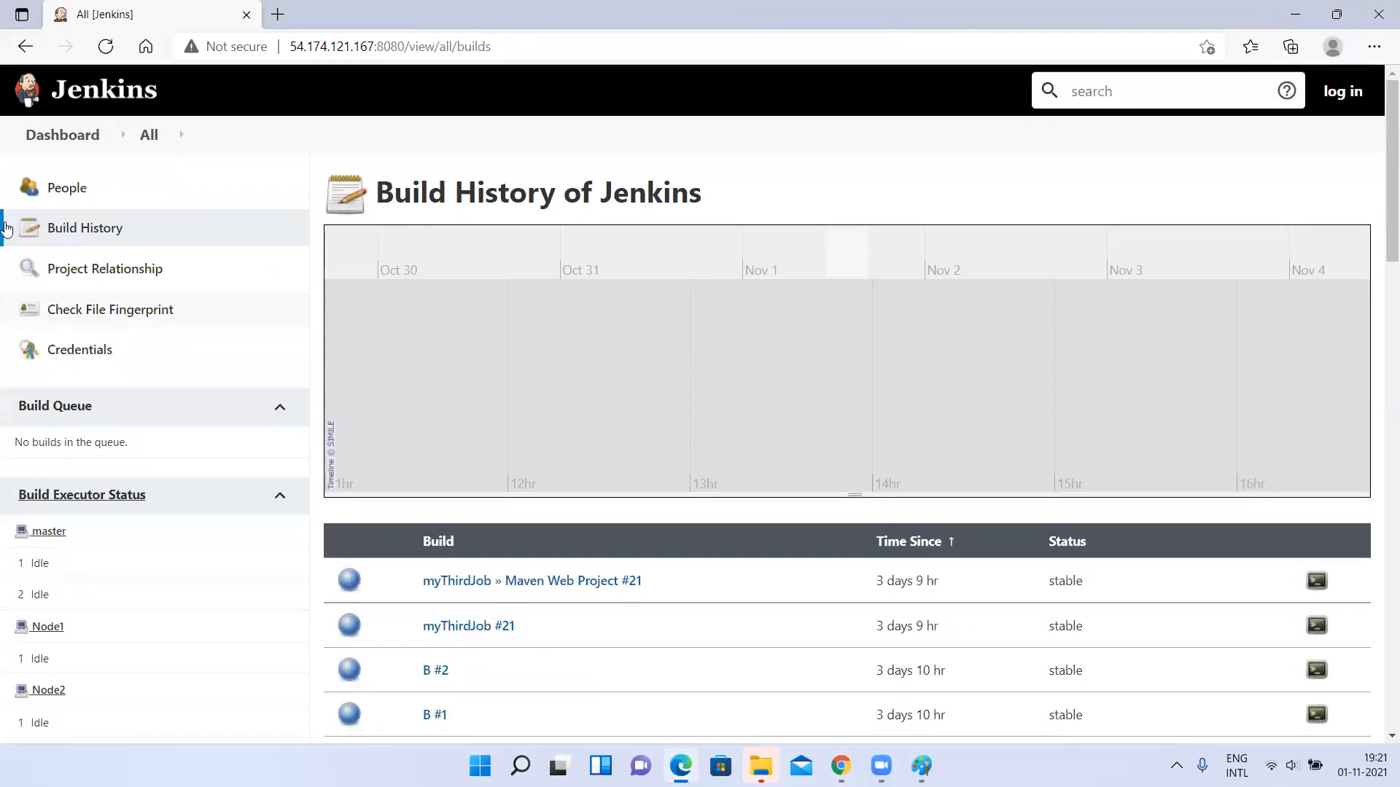
View the stored Credentials list as an anonymous visitor and return to the dashboard.
left_click(72, 365)
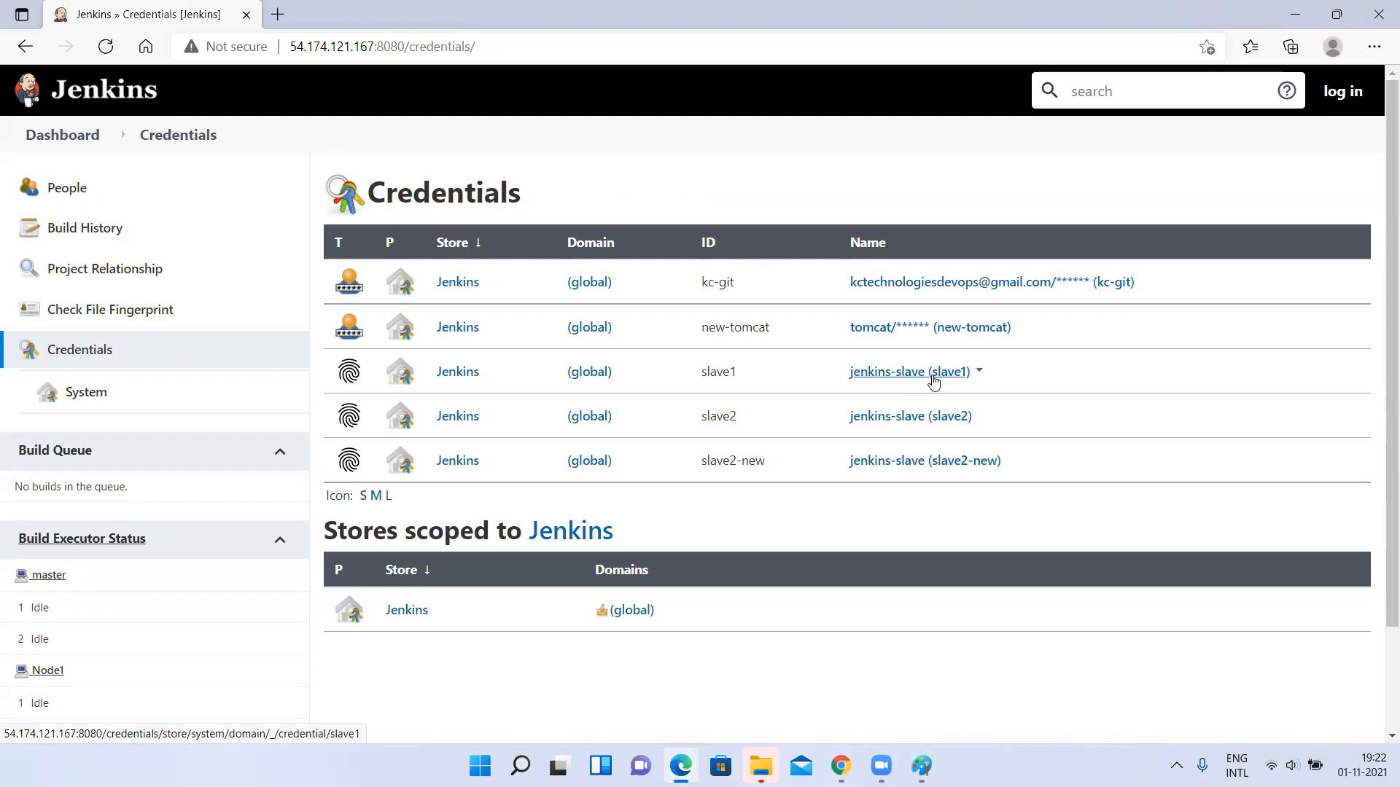
left_click(62, 138)
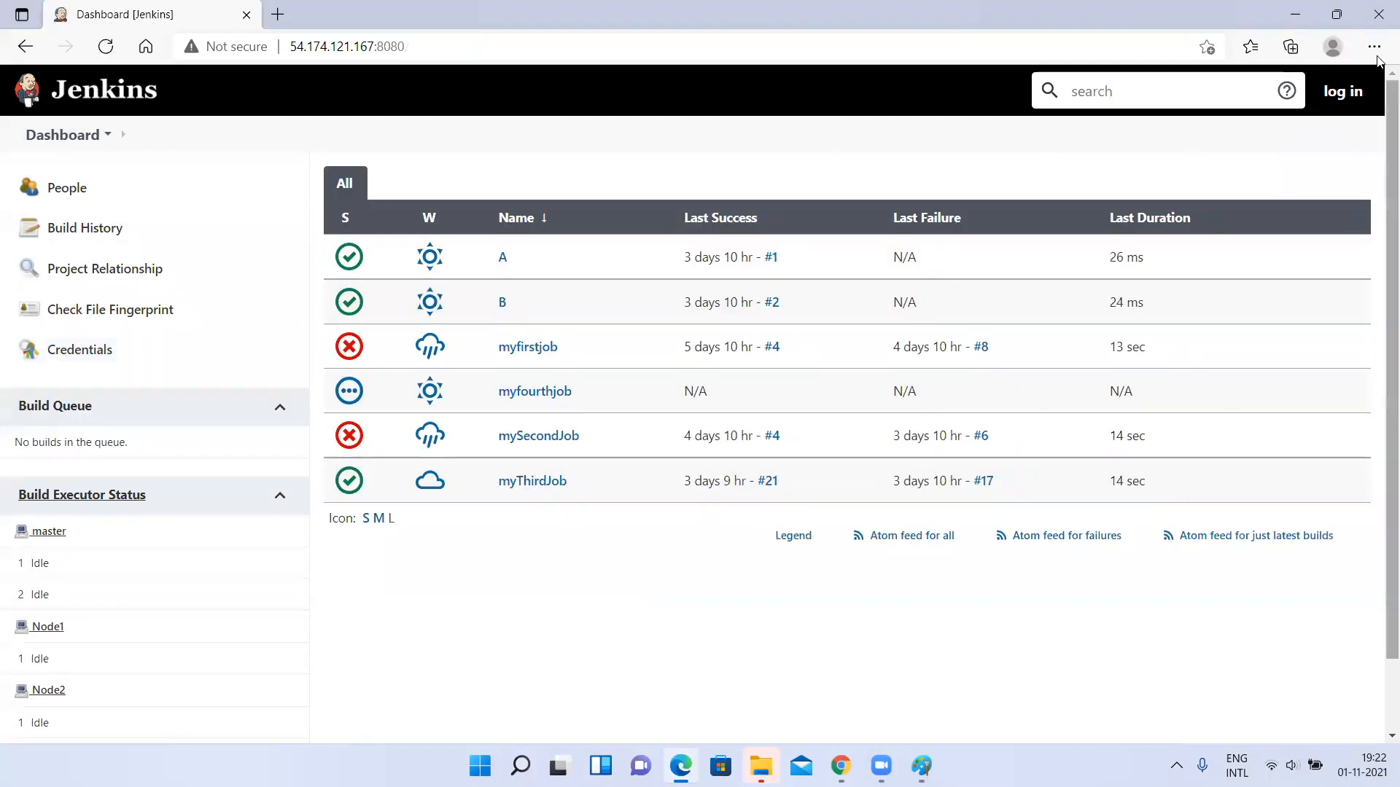
Switch to Chrome and open Configure Global Security from the Jenkins management page.
key("alt+Tab")
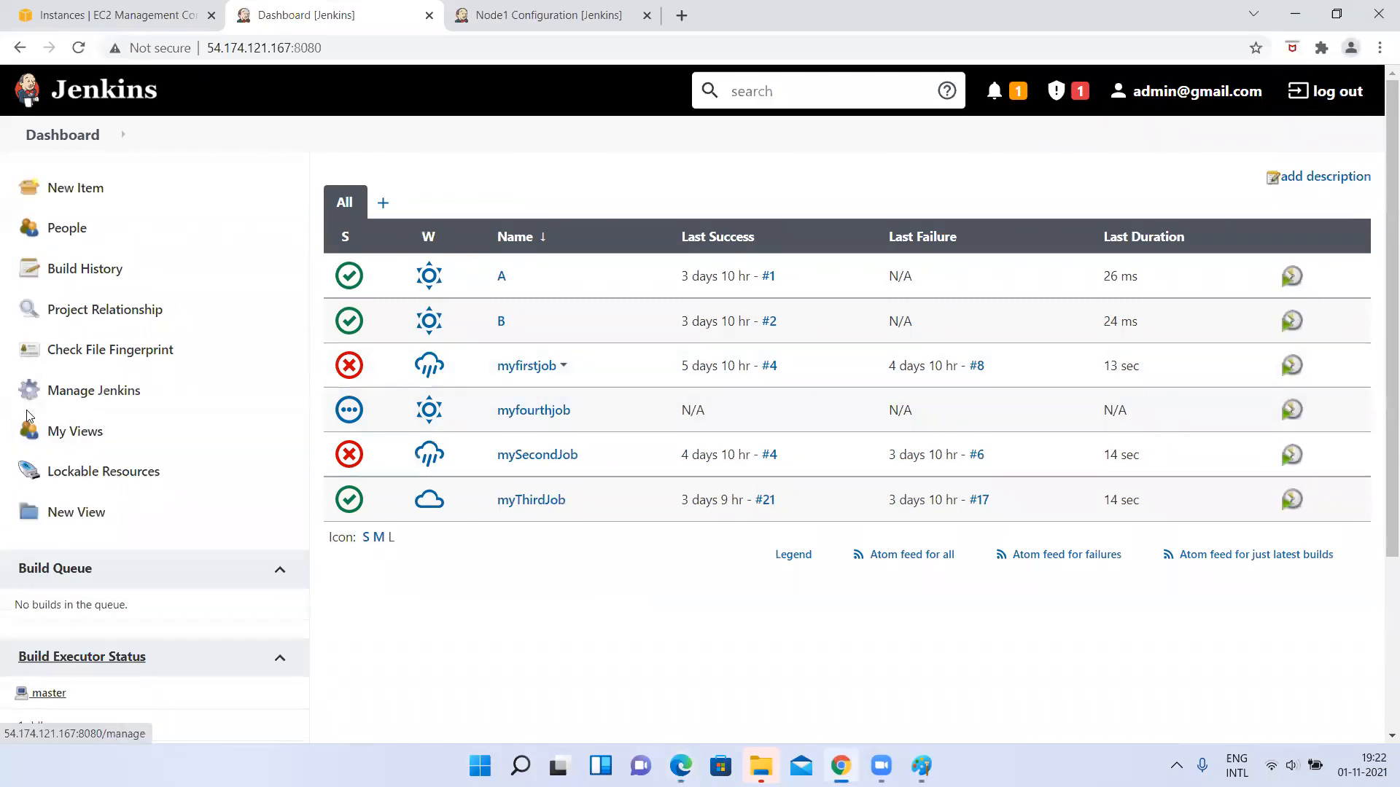
left_click(58, 393)
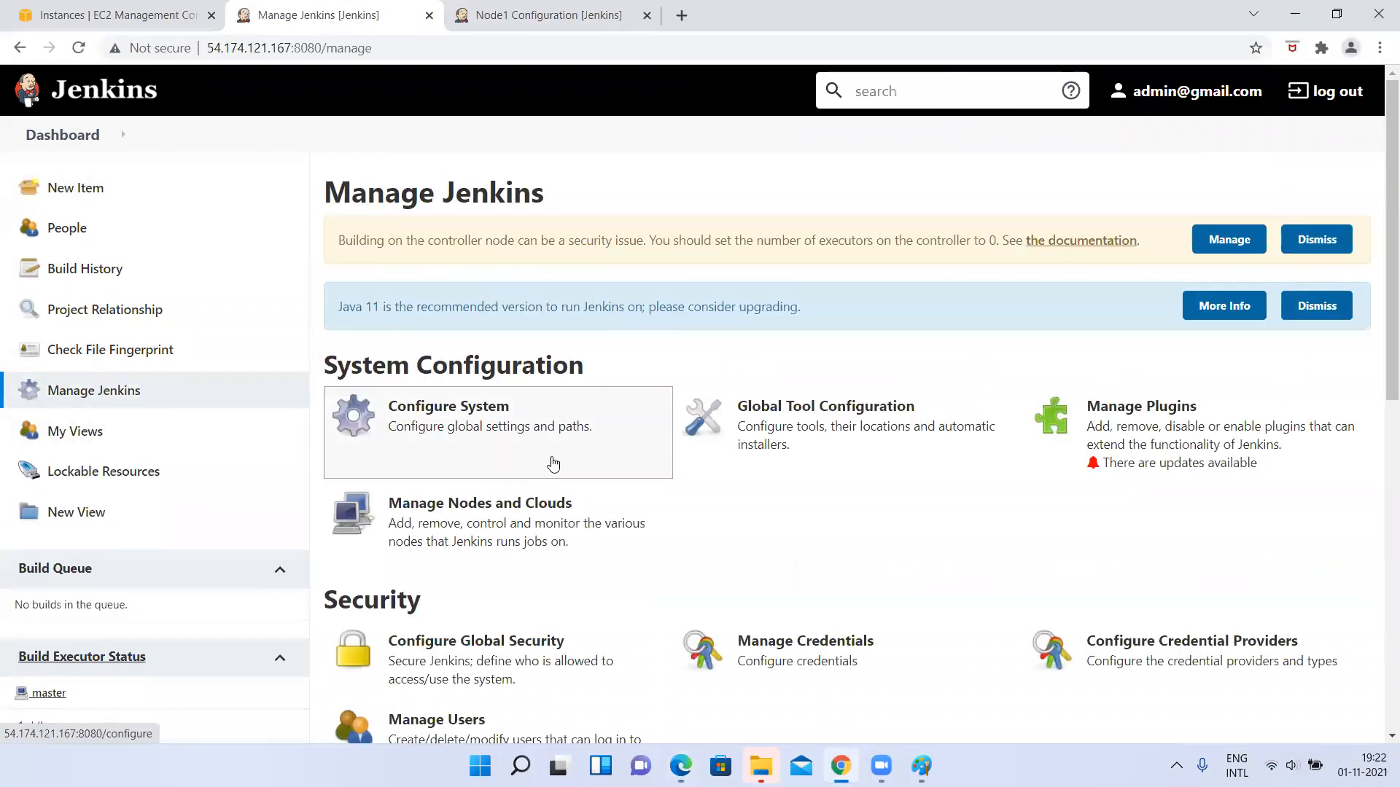
left_click(438, 648)
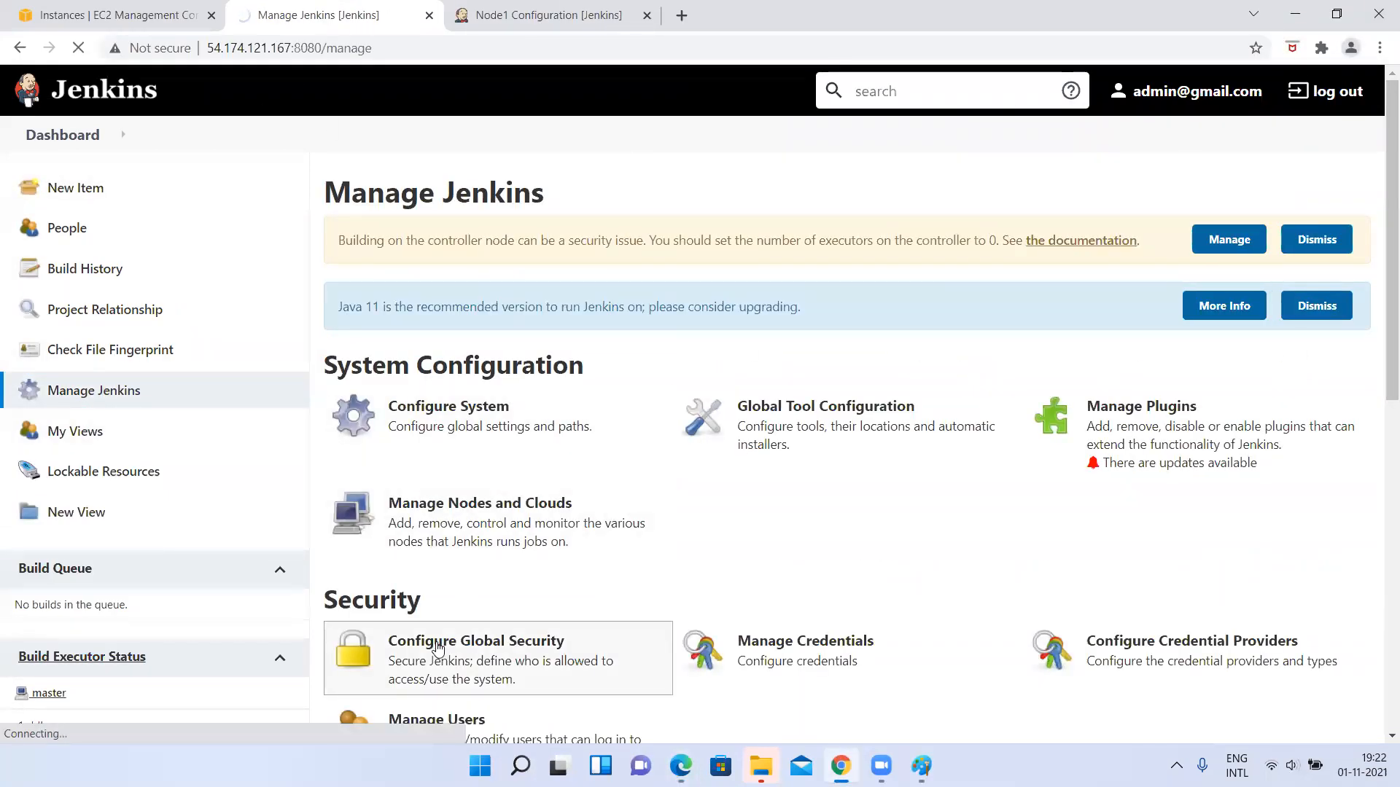
Disable Allow anonymous read access in the Authorization section and apply the security settings.
scroll(438, 648, "down", 10)
scroll(438, 648, "up", 10)
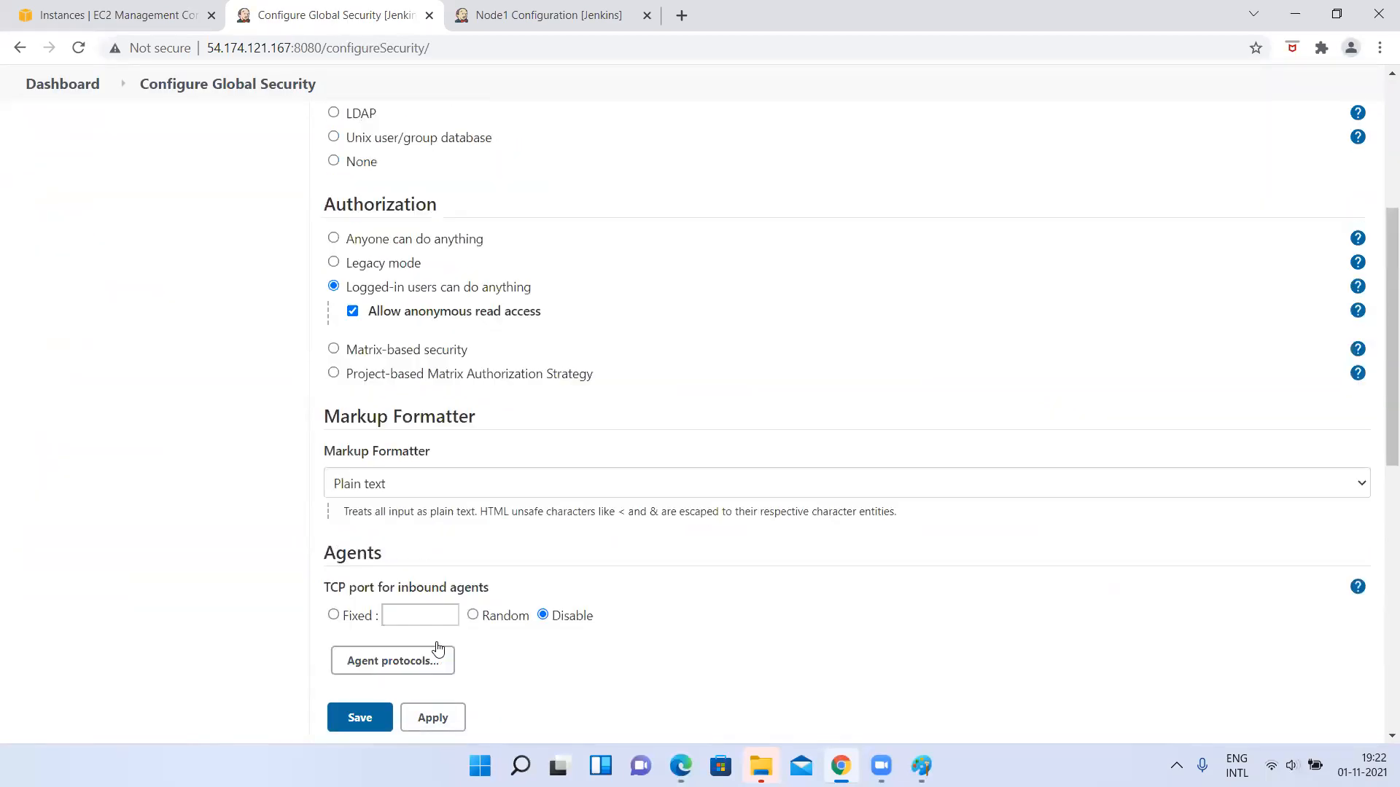
scroll(438, 648, "down", 3)
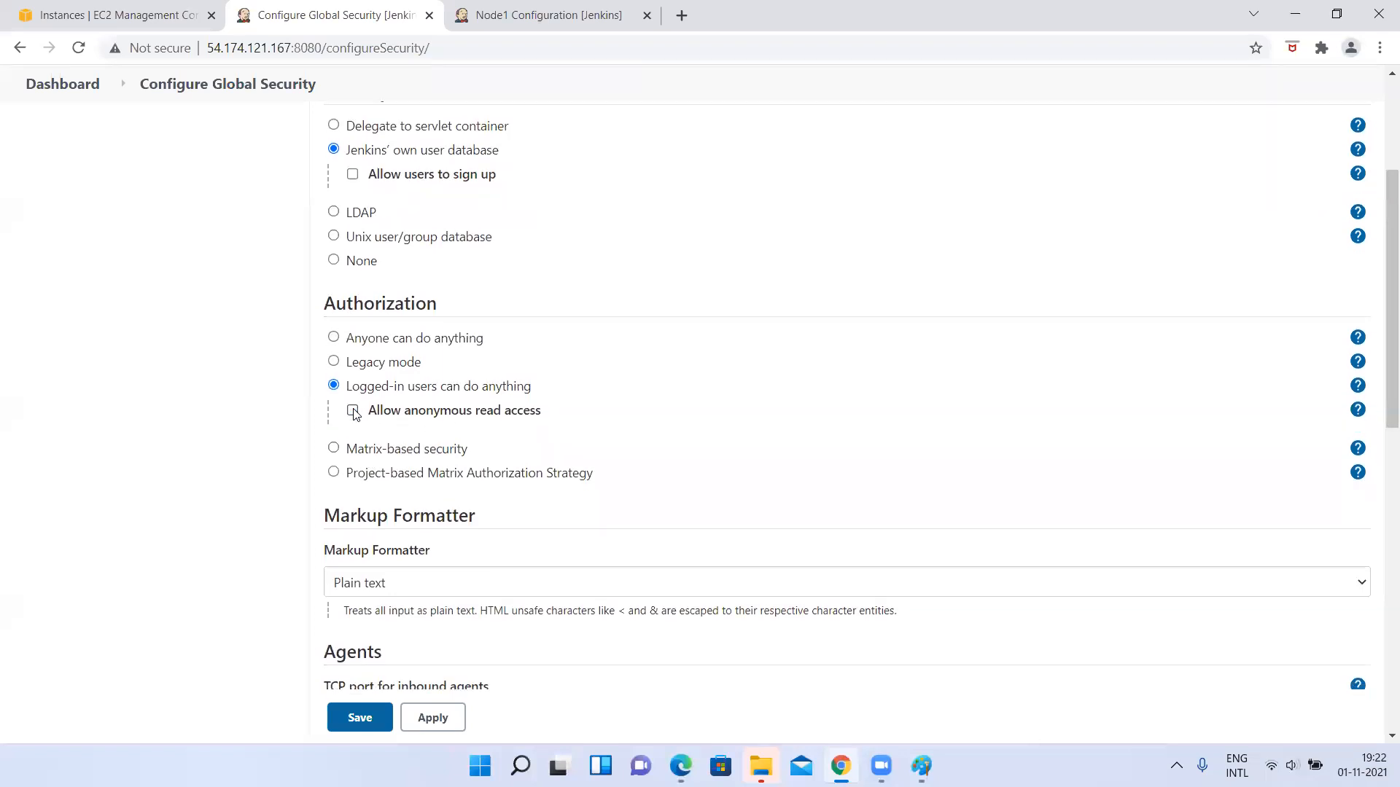
scroll(499, 498, "down", 9)
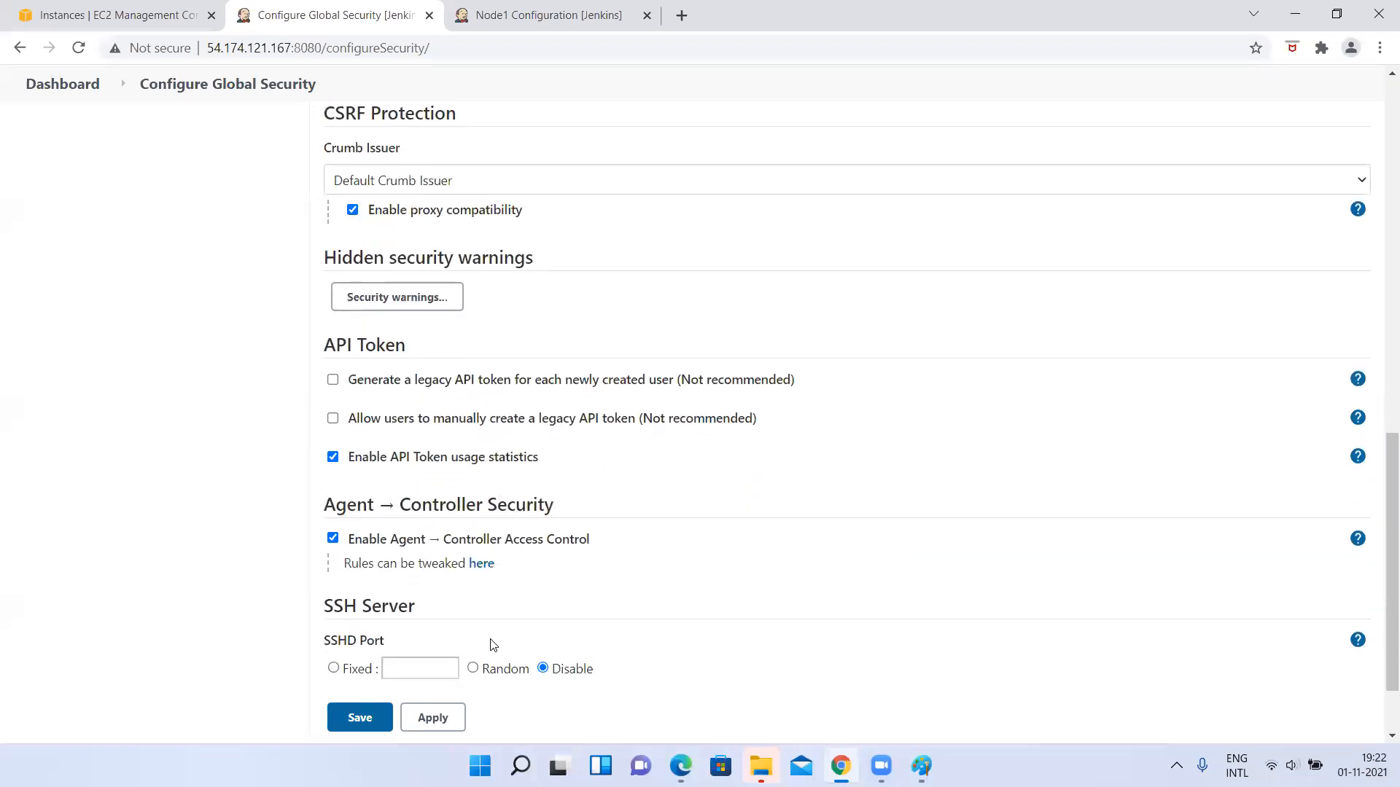
scroll(491, 644, "down", 2)
left_click(450, 632)
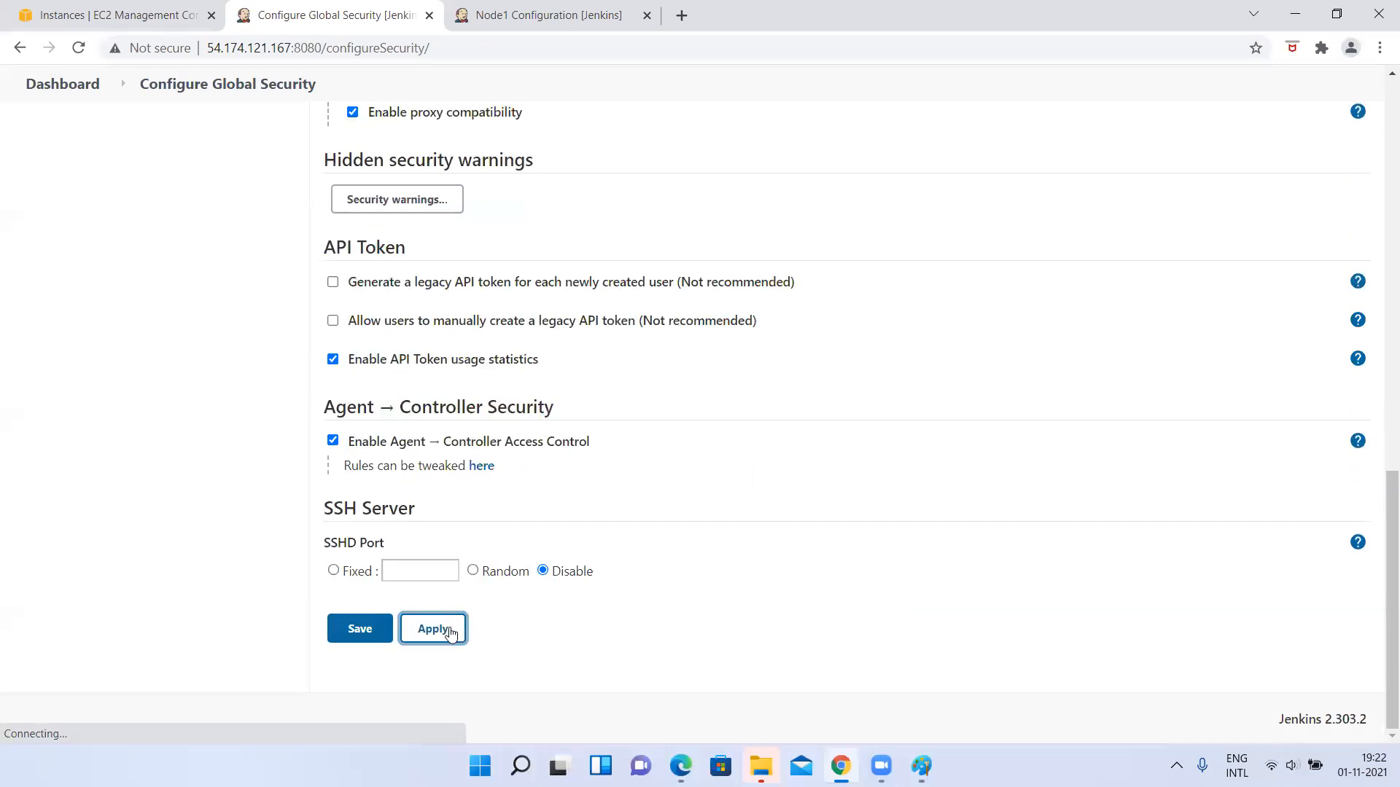
Review the Security Realm and Authorization options on the Configure Global Security page.
scroll(500, 358, "up", 9)
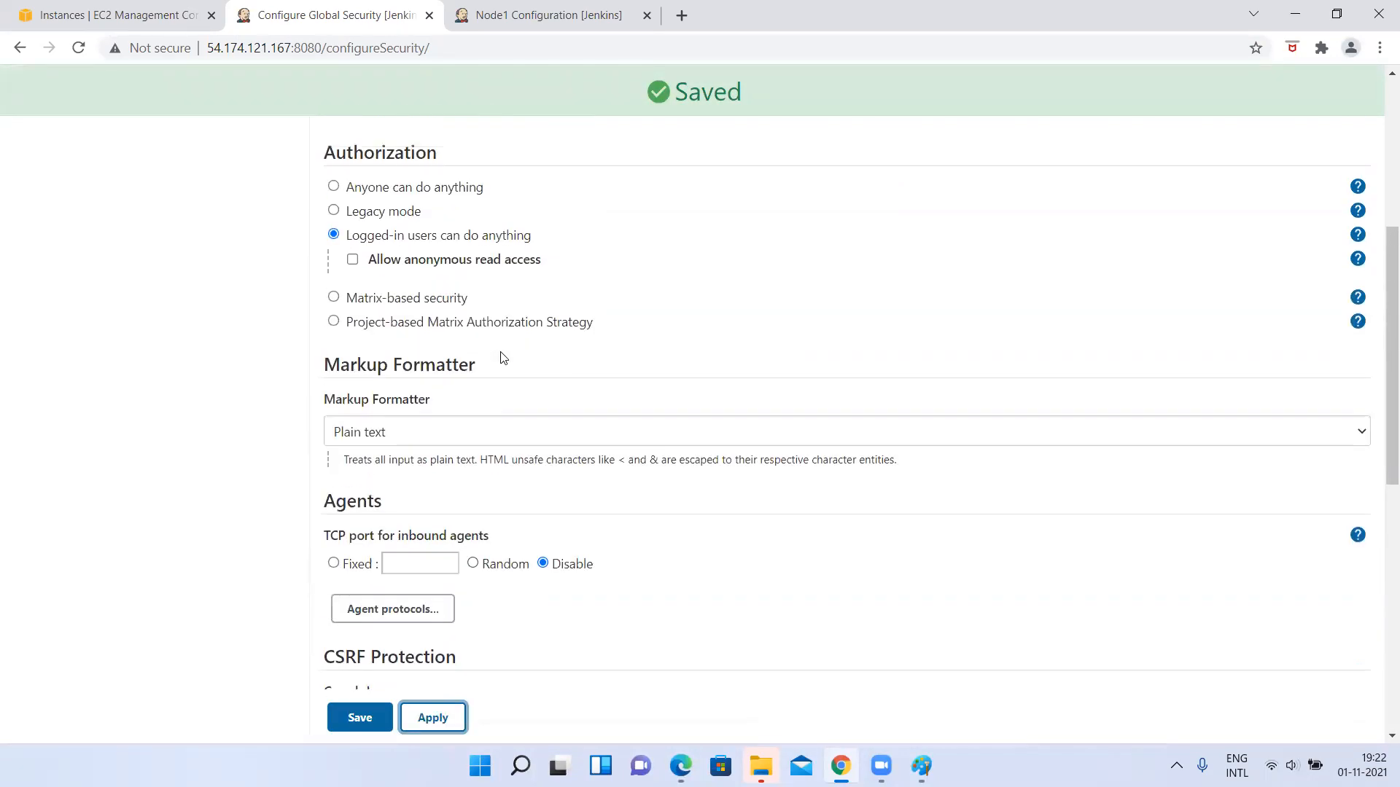
scroll(500, 357, "up", 1)
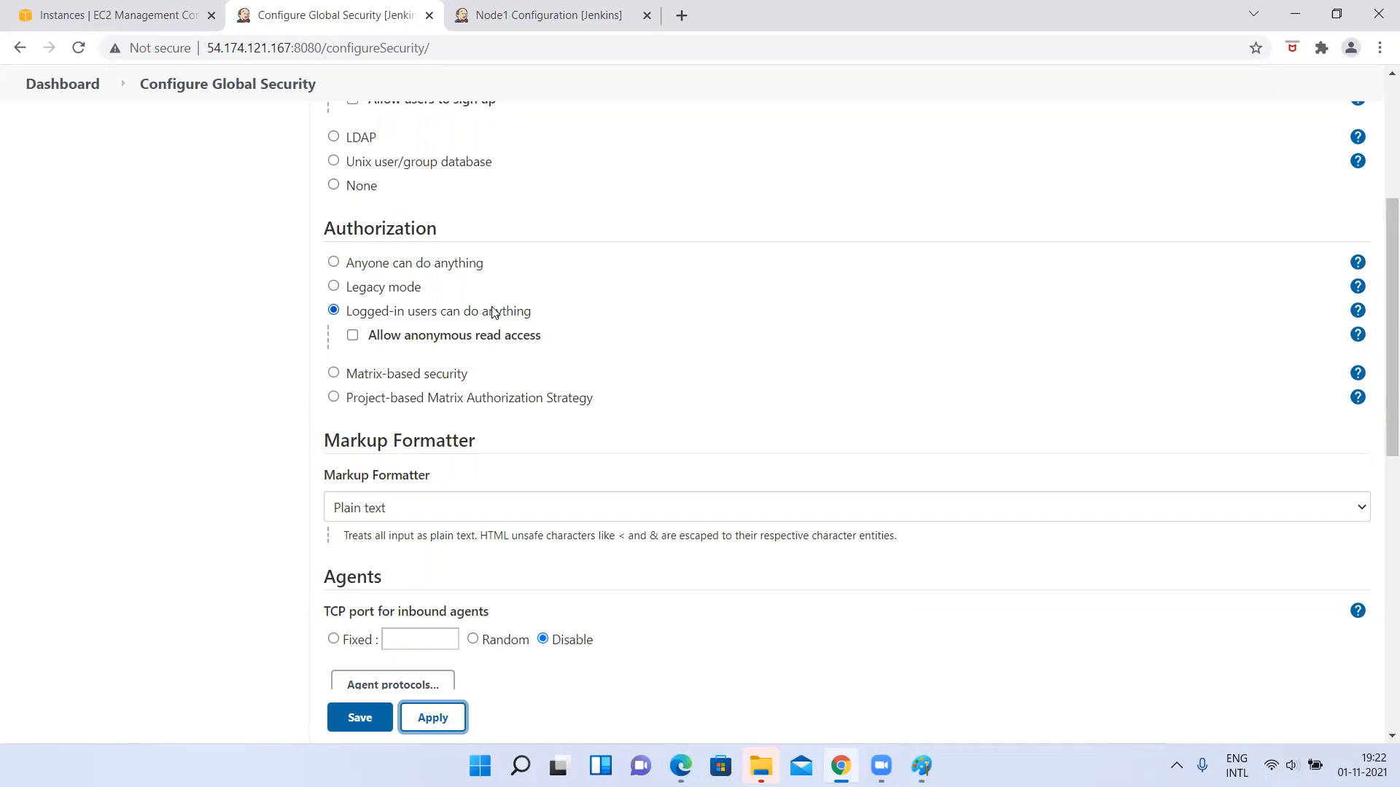
scroll(493, 312, "up", 4)
scroll(385, 250, "down", 1)
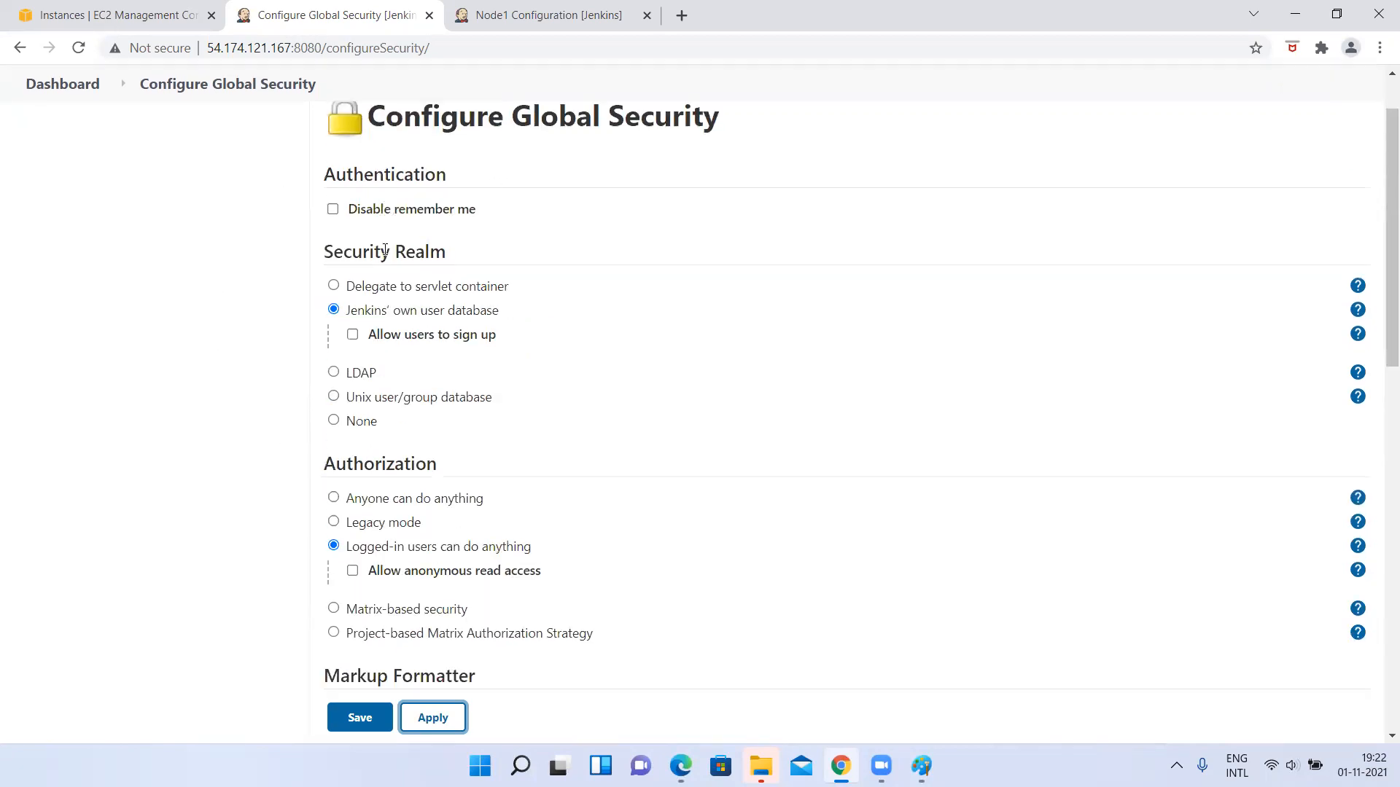
scroll(385, 250, "down", 3)
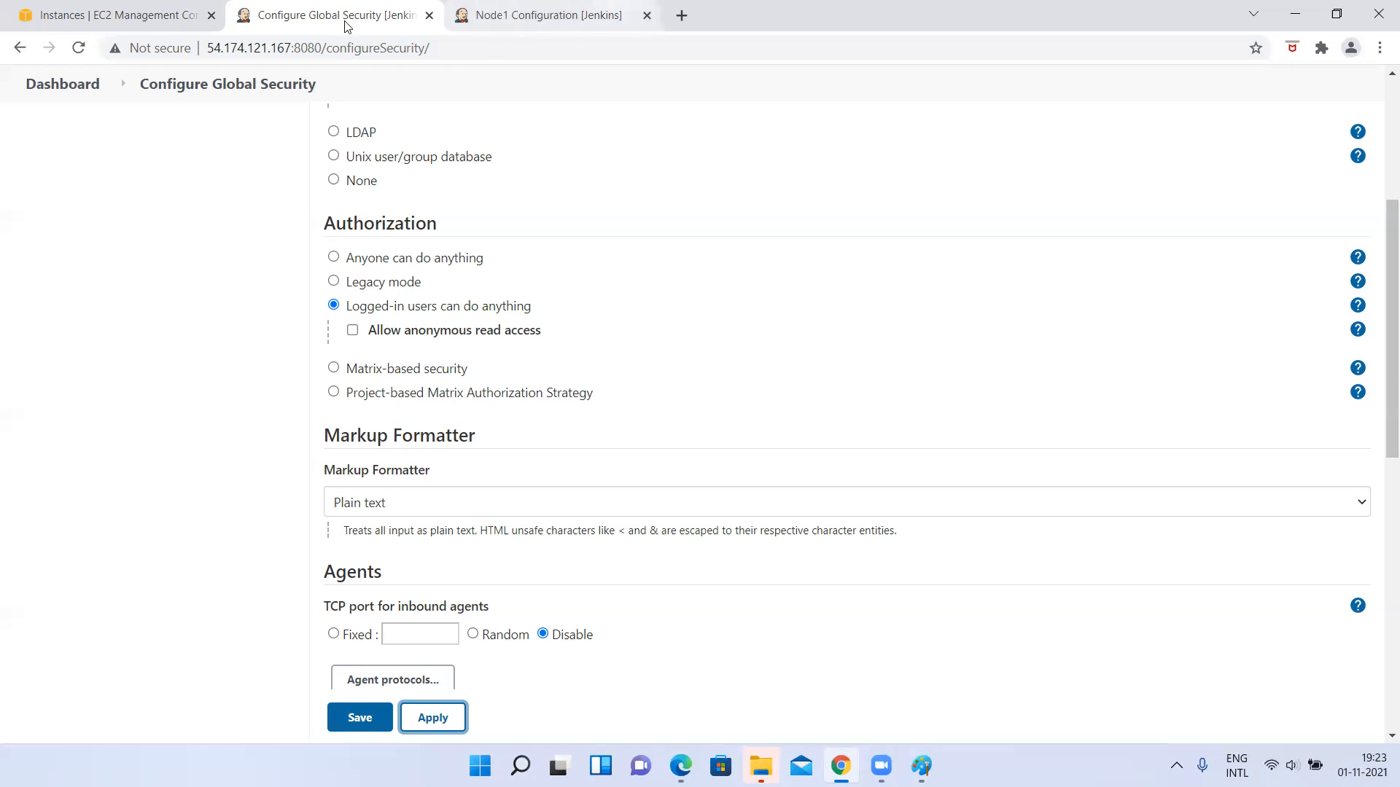
Select Matrix-based security as the authorization strategy and examine its permission table for anonymous and authenticated users.
left_click(334, 368)
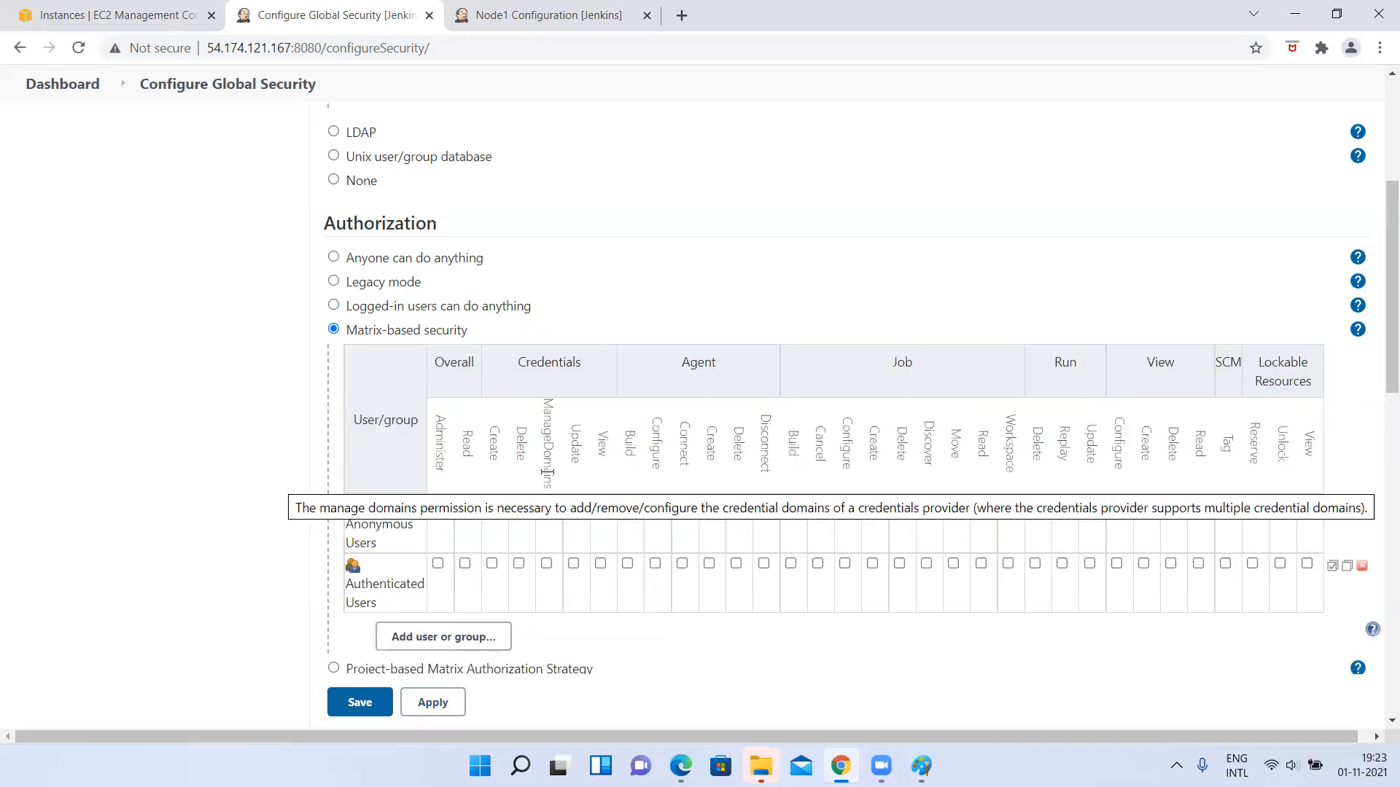
scroll(548, 476, "down", 4)
scroll(549, 476, "down", 2)
scroll(549, 476, "up", 4)
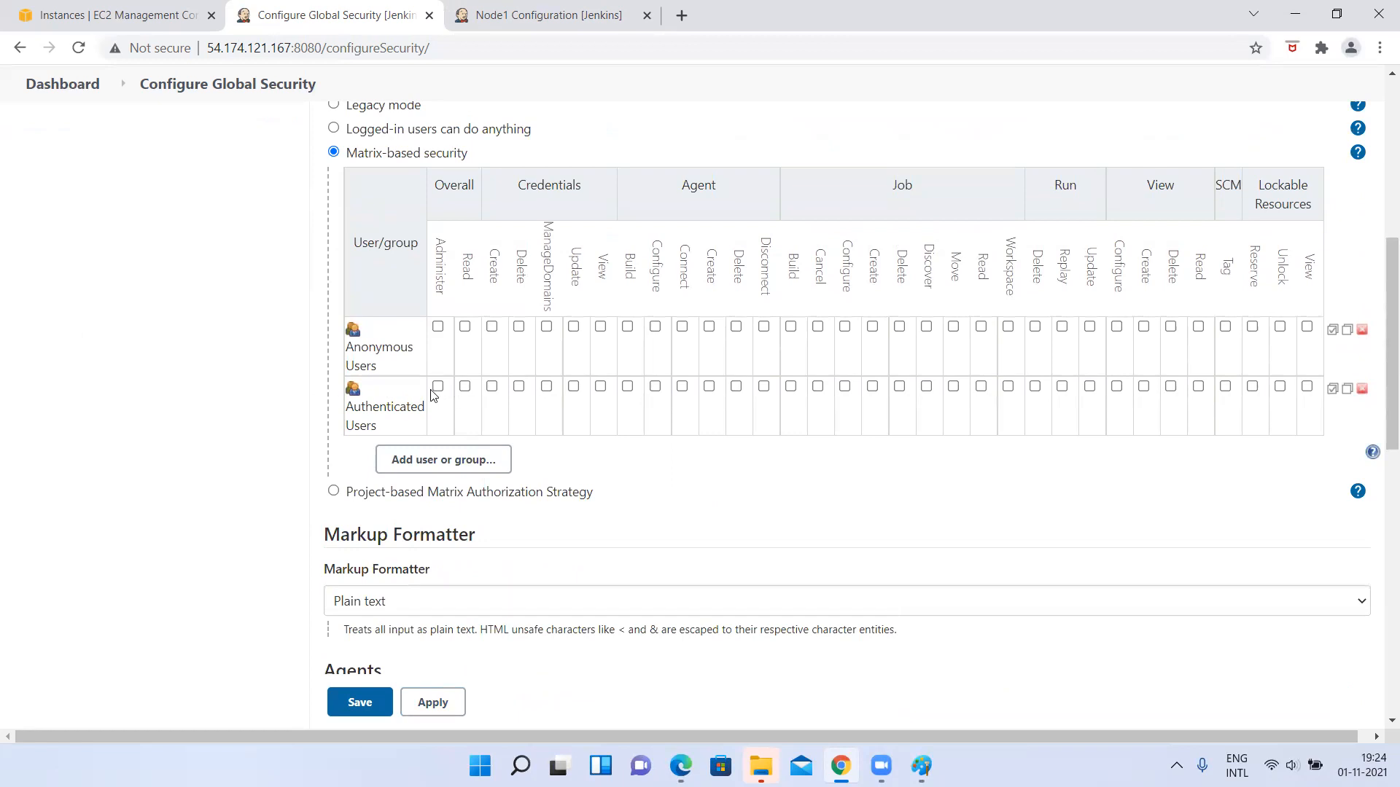
scroll(419, 379, "up", 5)
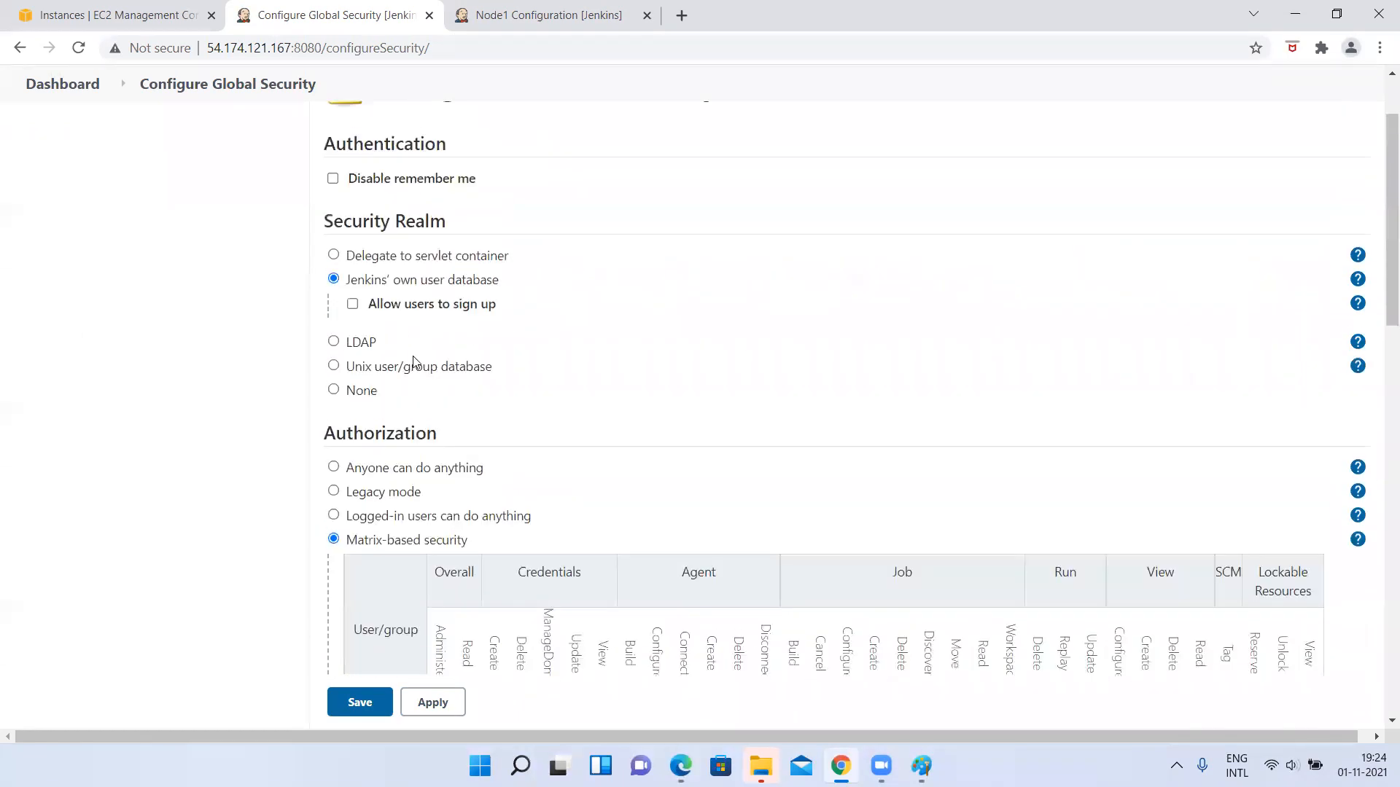
scroll(337, 504, "down", 1)
scroll(337, 504, "down", 3)
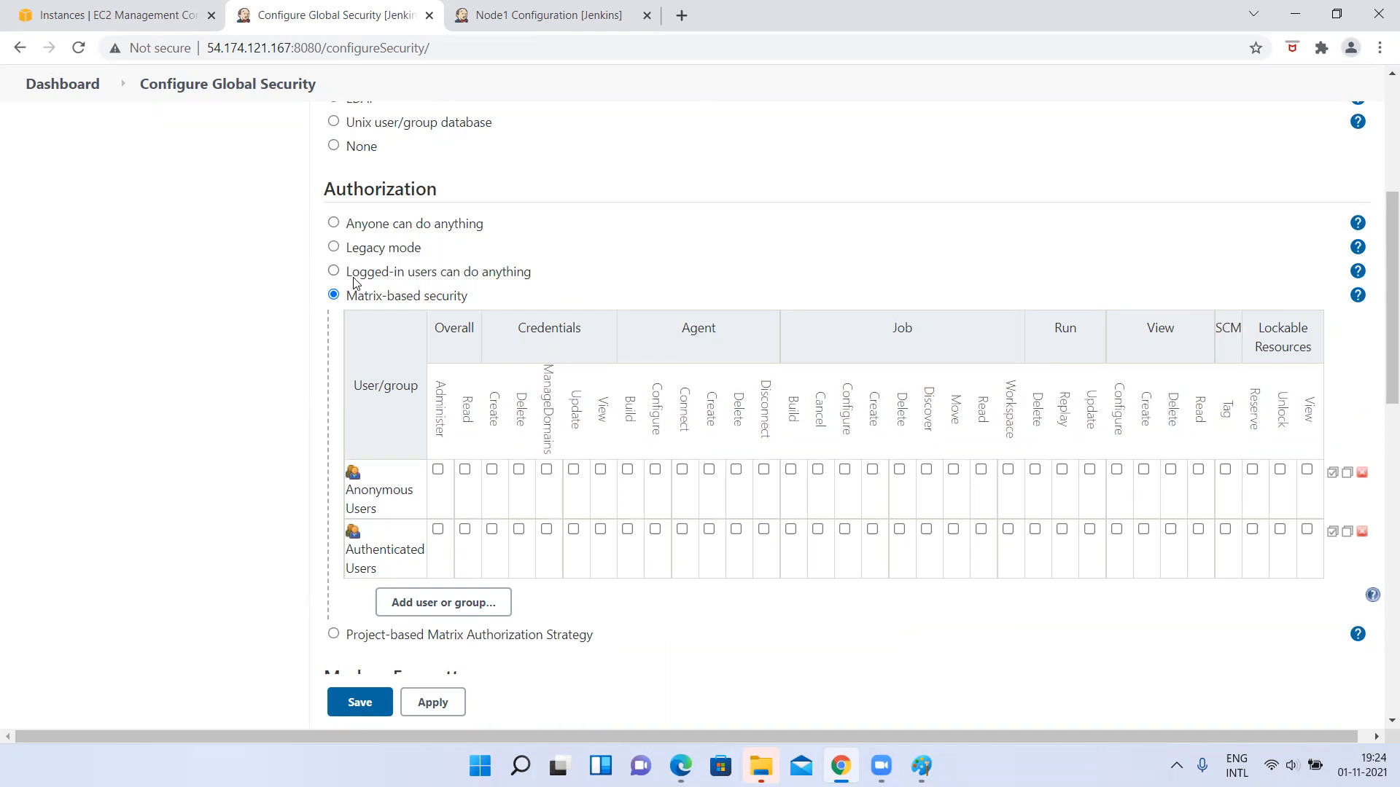
Set authorization to Anyone can do anything, followed by Logged-in users can do anything with Allow anonymous read access enabled.
left_click(334, 223)
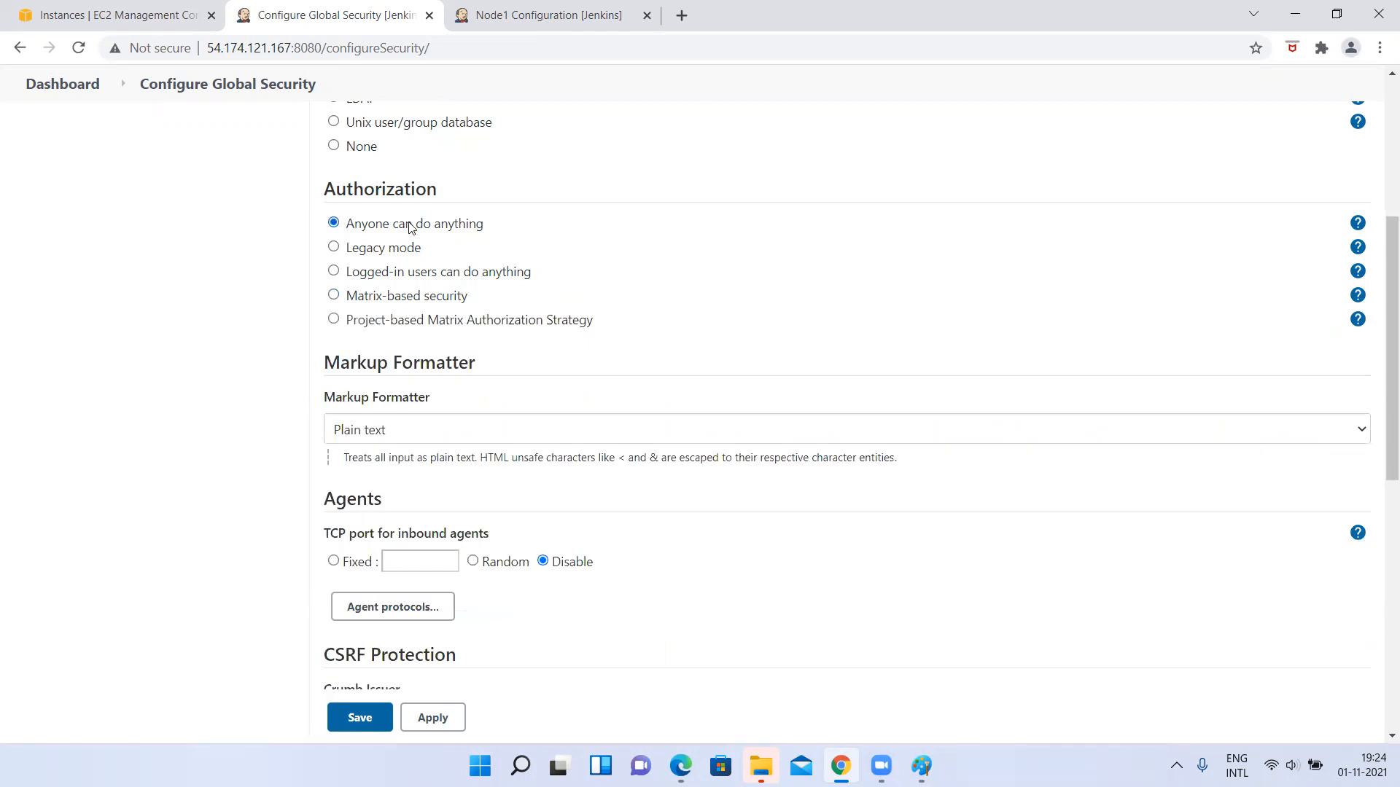
left_click(334, 272)
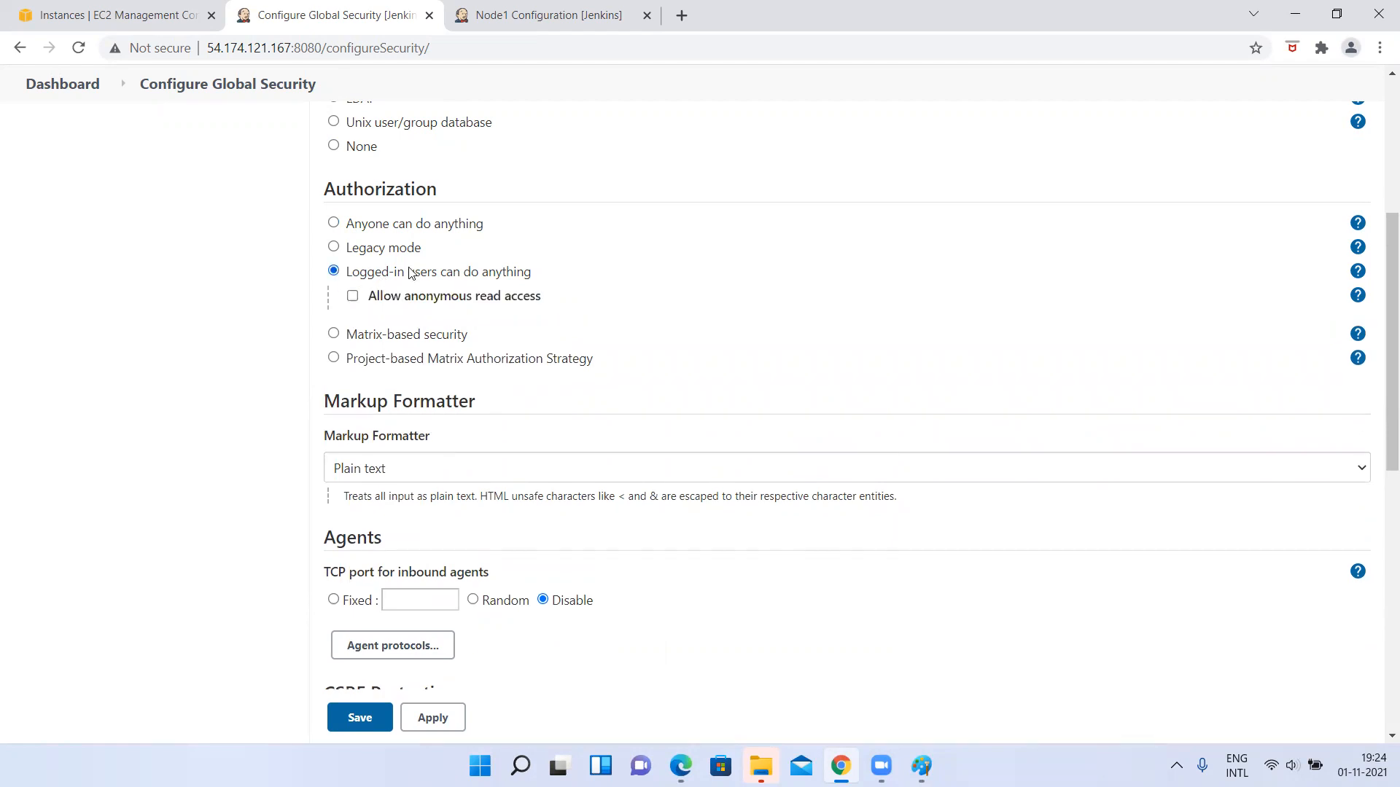
left_click(353, 296)
Set authorization back to Matrix-based security and examine the permission categories from Overall to Lockable Resources.
left_click(333, 334)
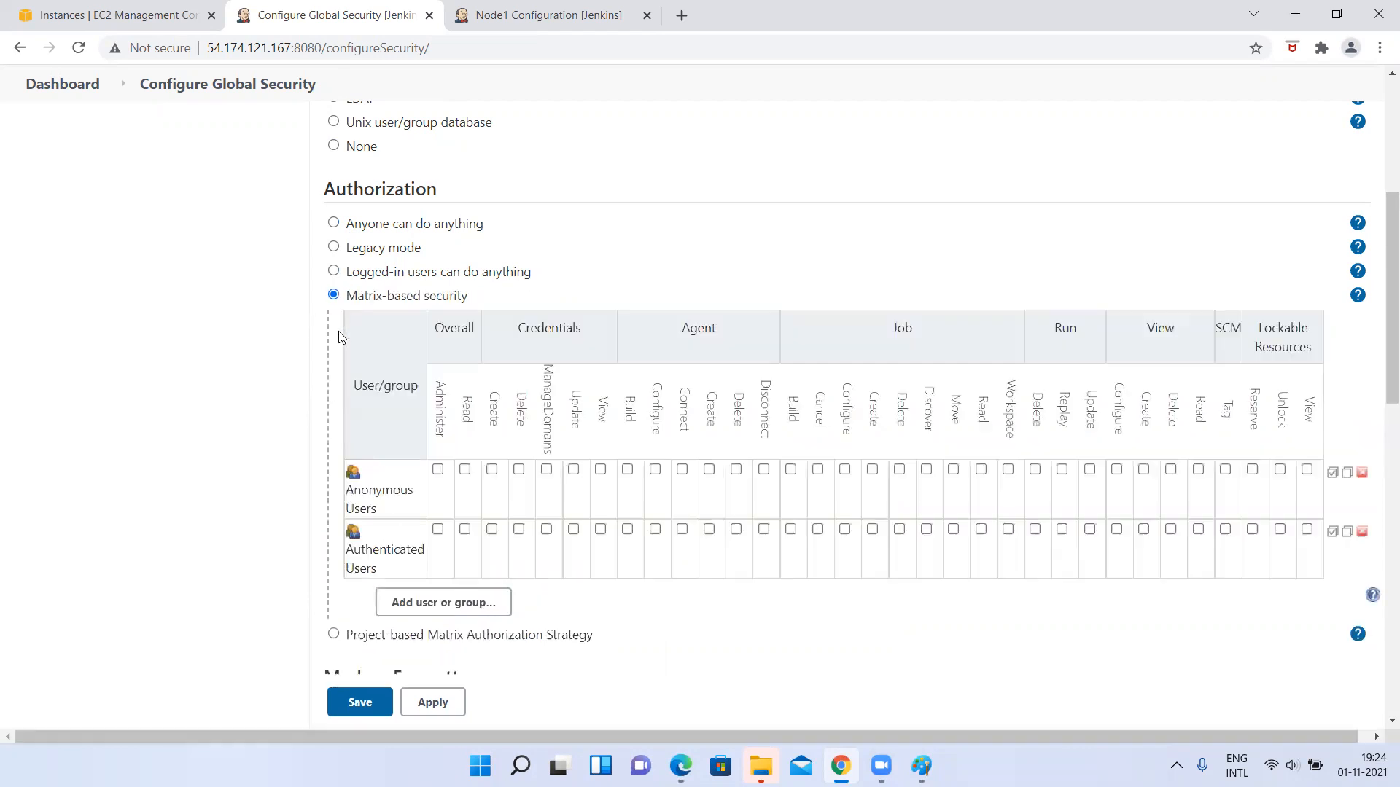
scroll(339, 335, "down", 3)
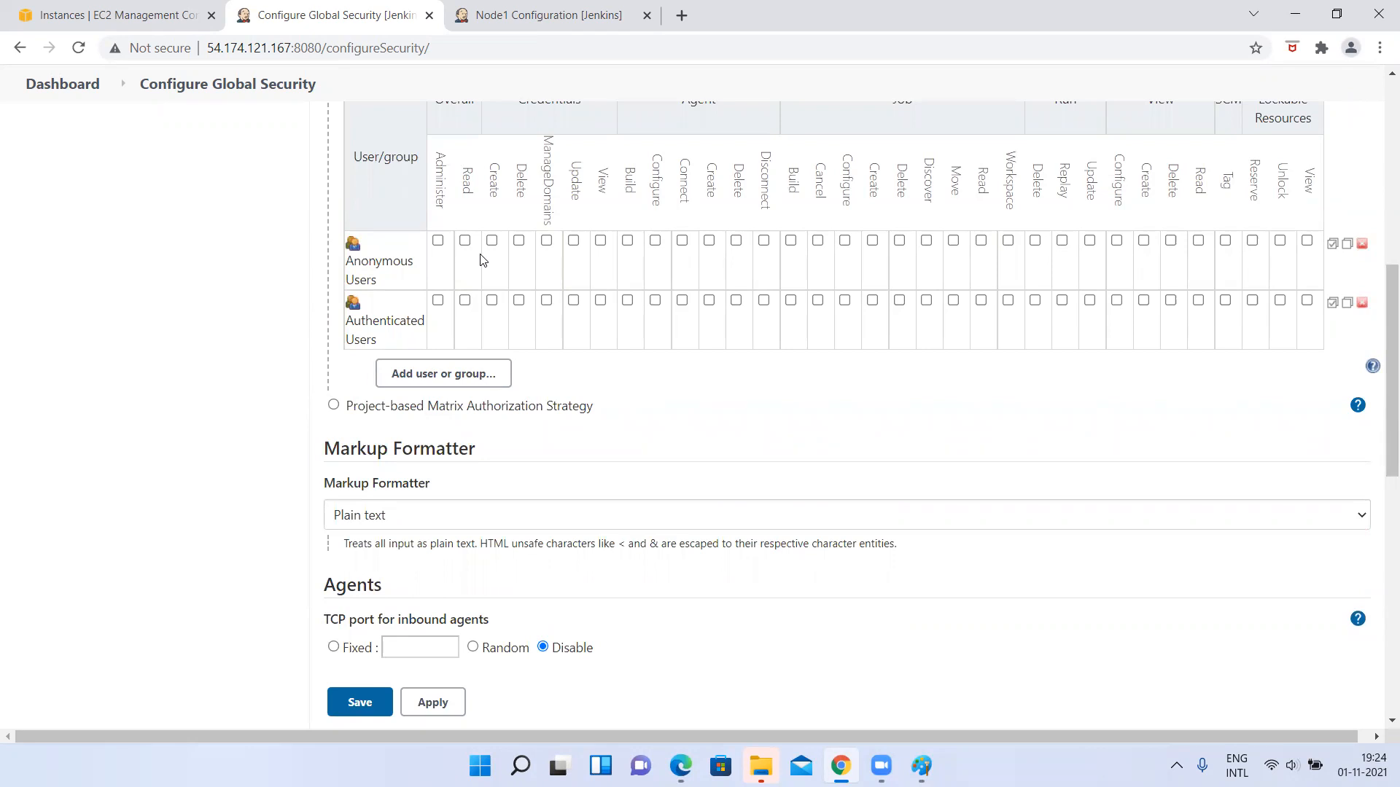
scroll(481, 261, "up", 1)
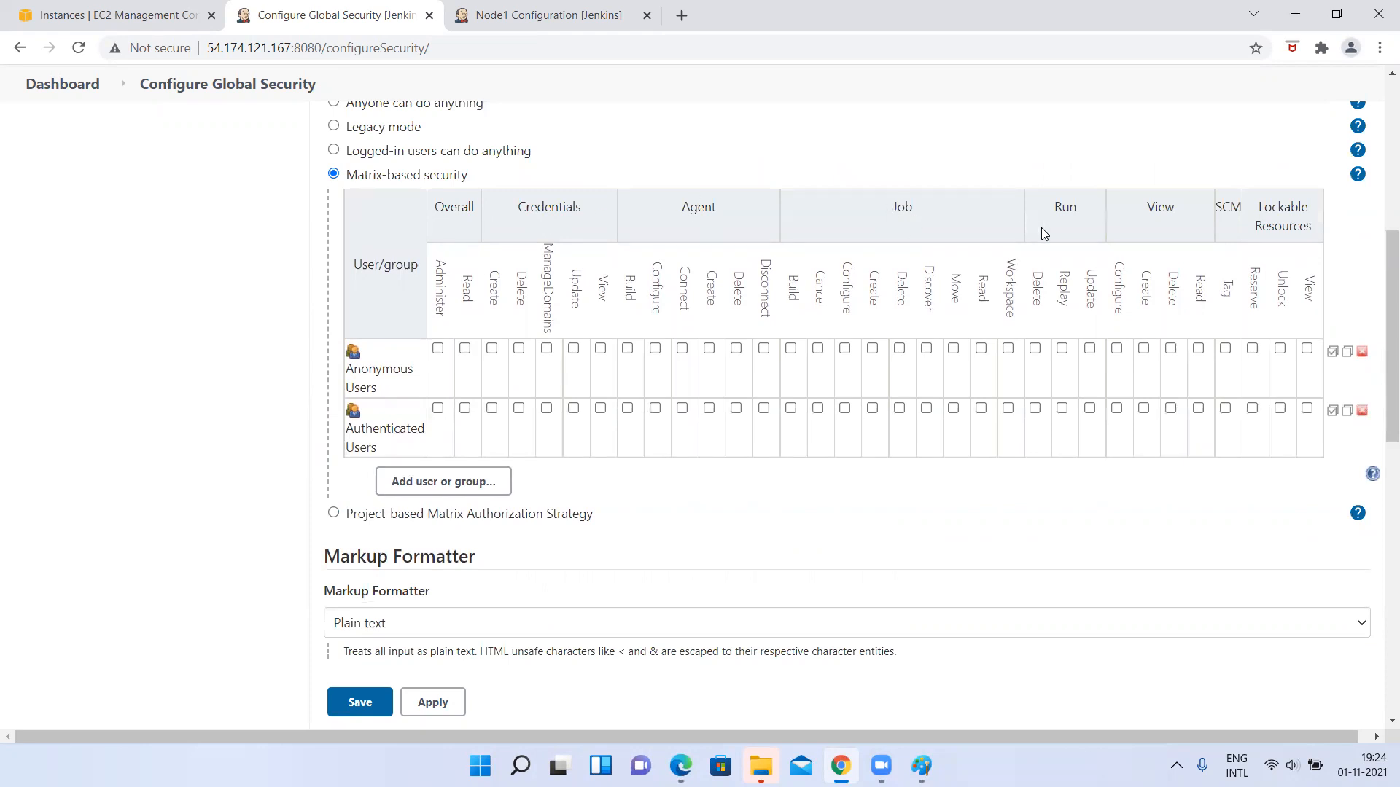
scroll(1041, 228, "up", 1)
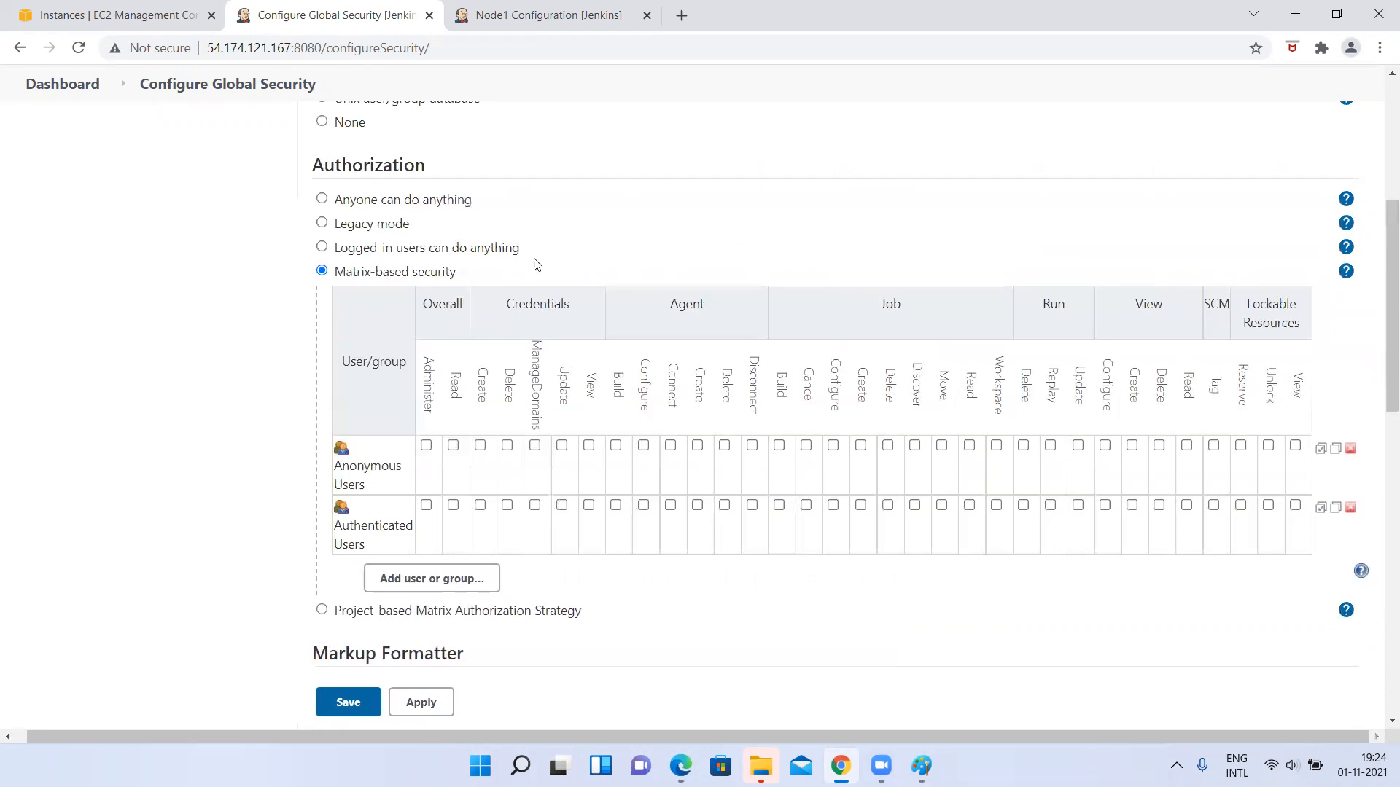
Compare the Logged-in users can do anything and Anyone can do anything strategies, ending on Logged-in users can do anything.
left_click(359, 248)
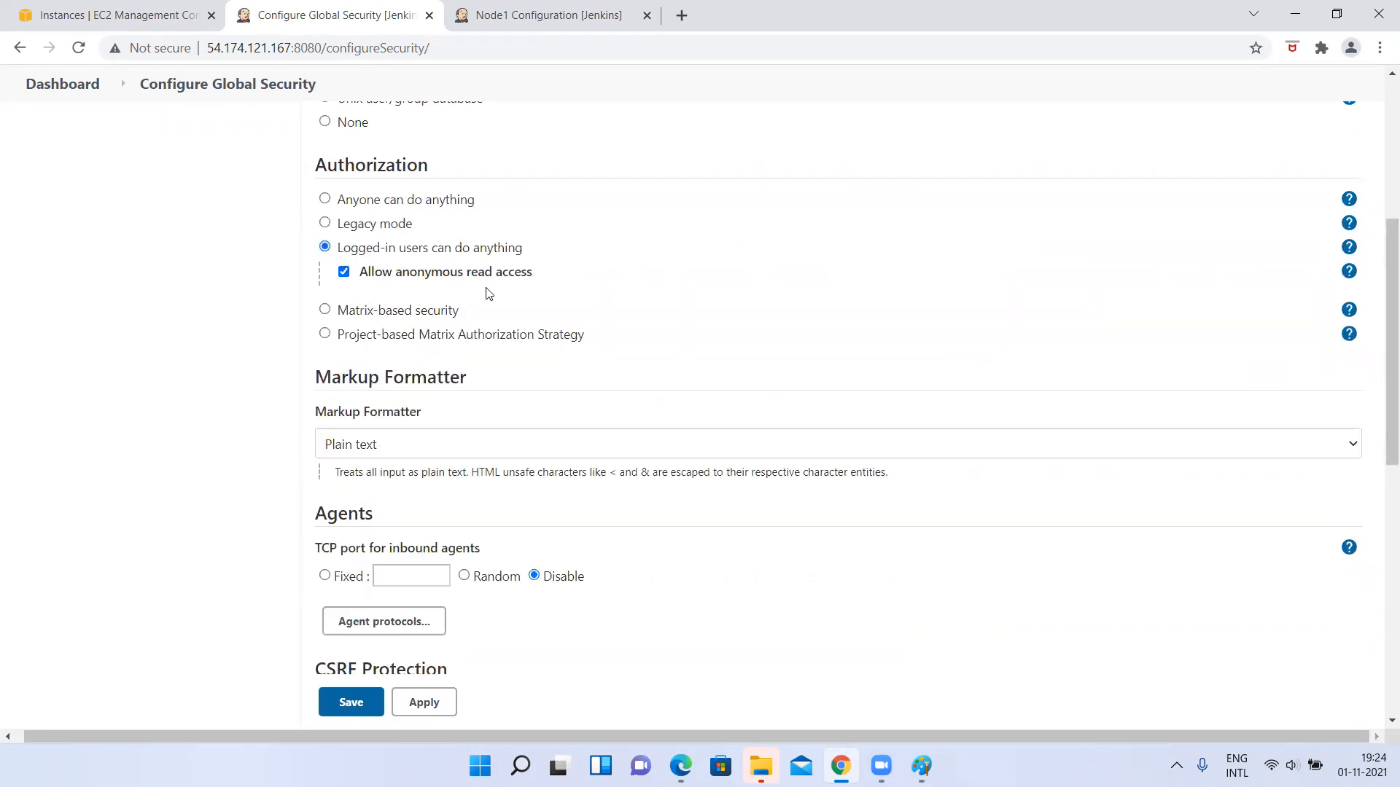
left_click(370, 203)
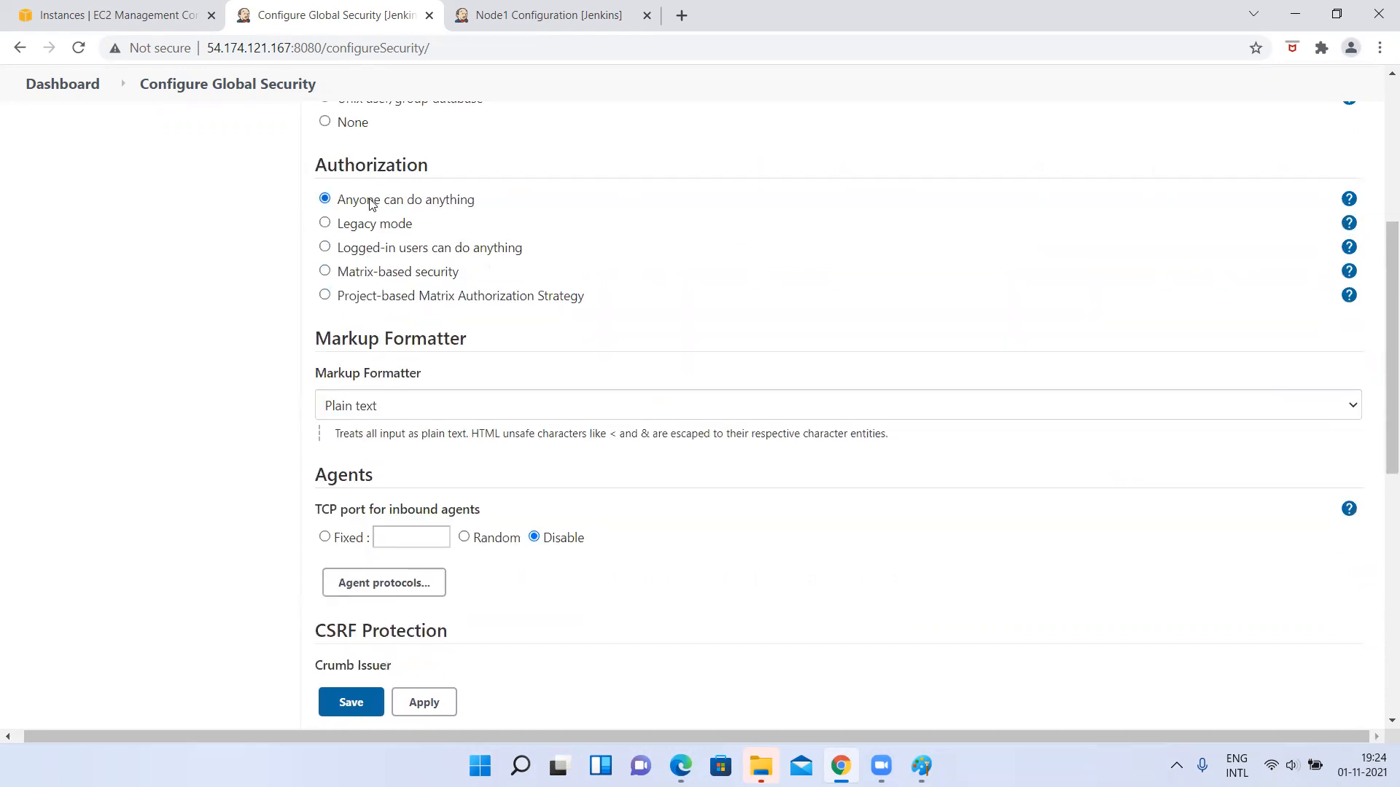
left_click(370, 249)
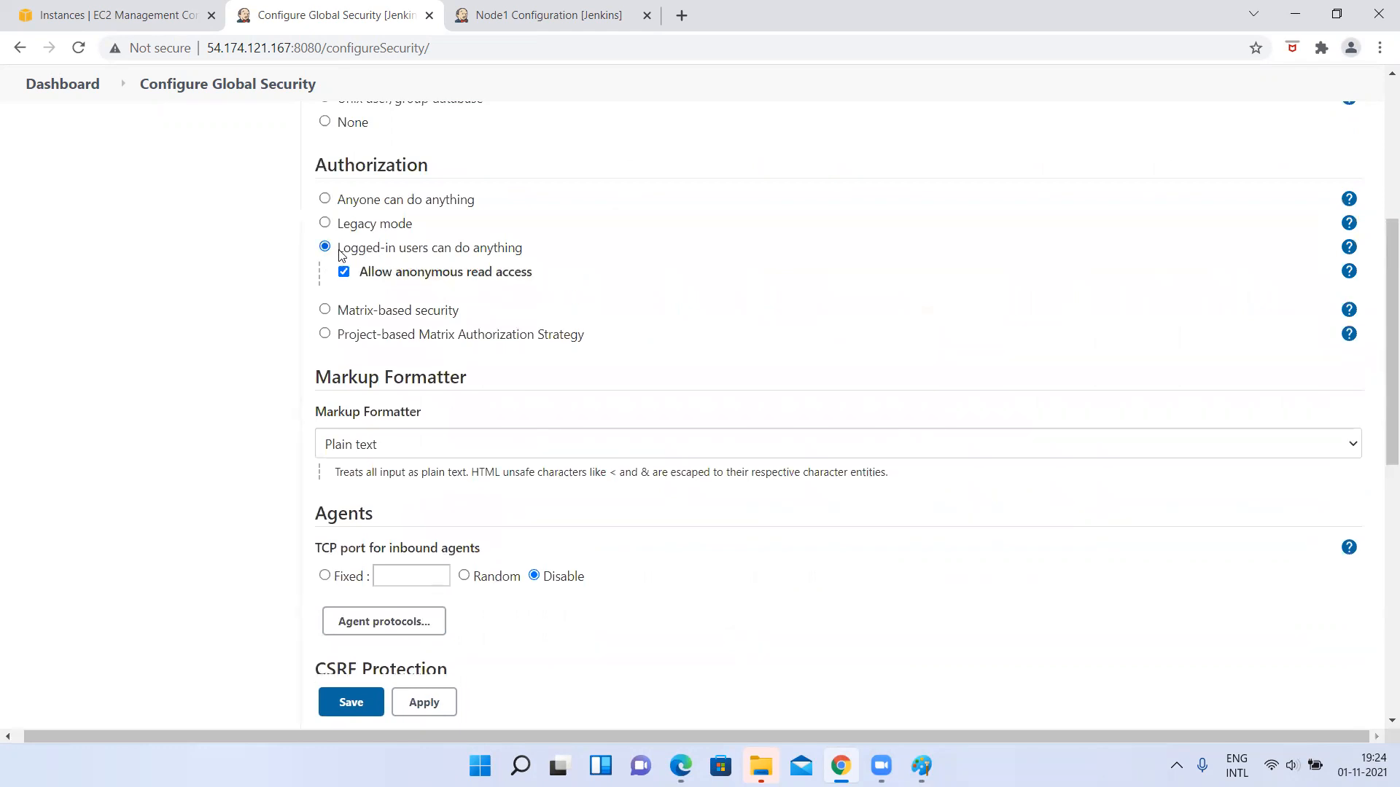
Choose Matrix-based security again and inspect the permissions available to Anonymous Users and Authenticated Users.
right_click(377, 318)
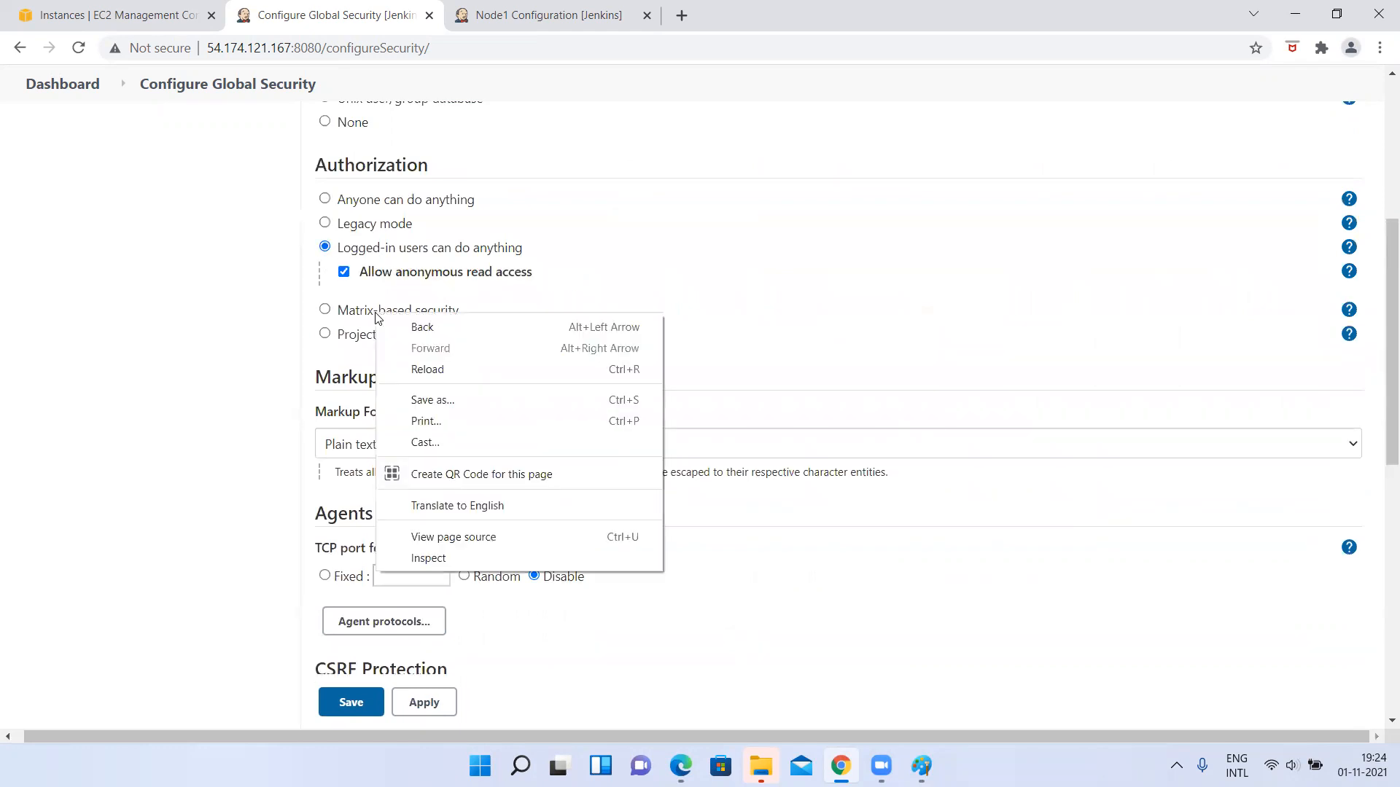
left_click(325, 310)
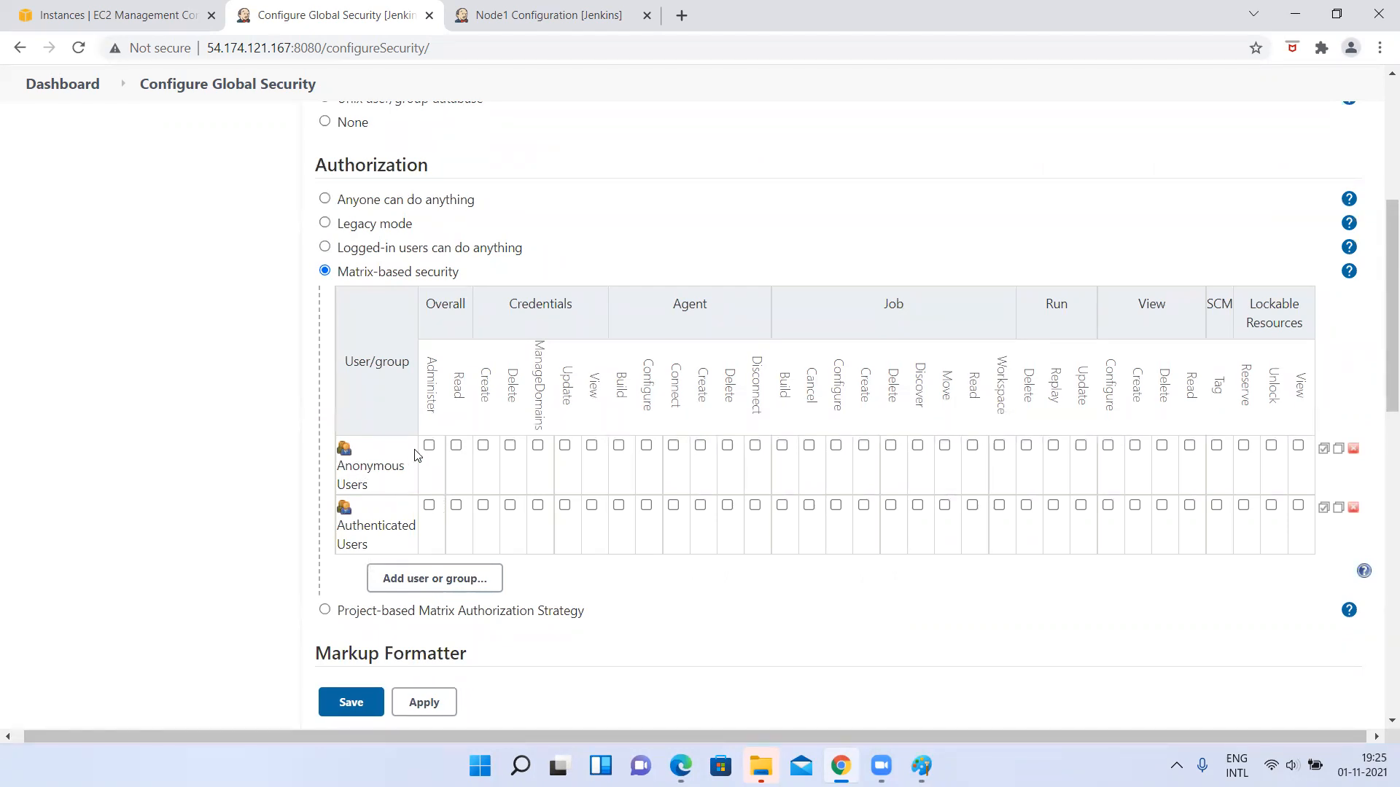
scroll(1167, 409, "right", 1)
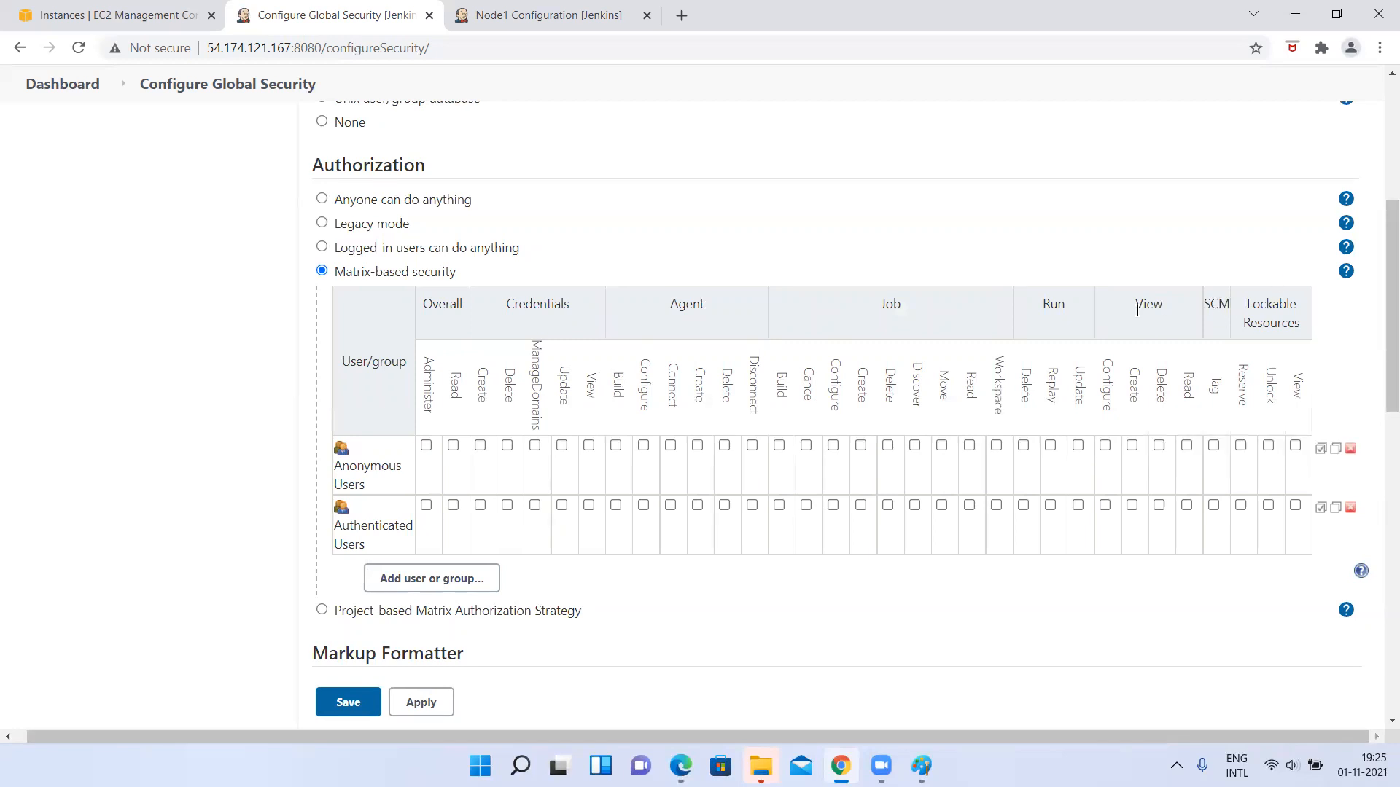
scroll(740, 442, "down", 2)
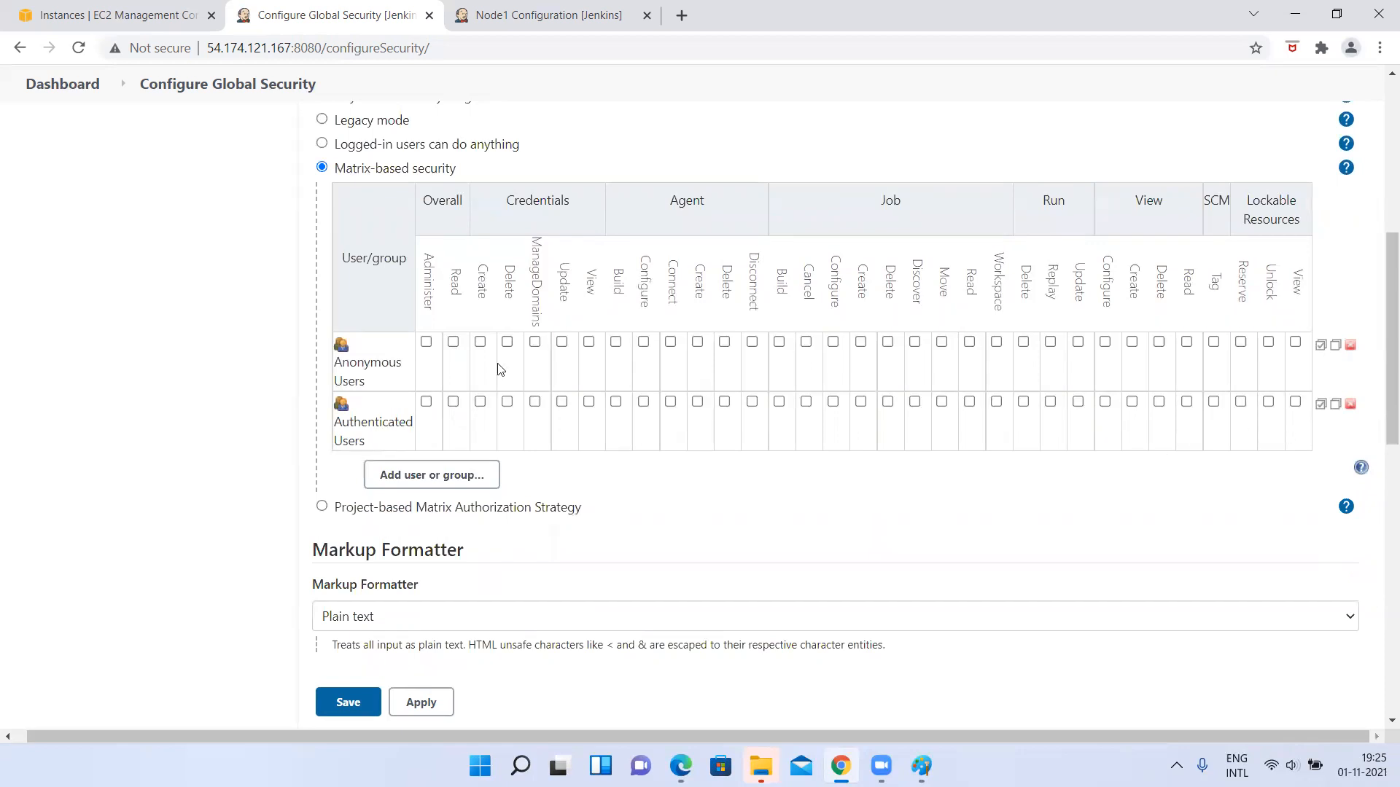
Open the prompt for adding a user or group to the matrix, cancel it, and highlight the Authenticated Users entry.
left_click(390, 473)
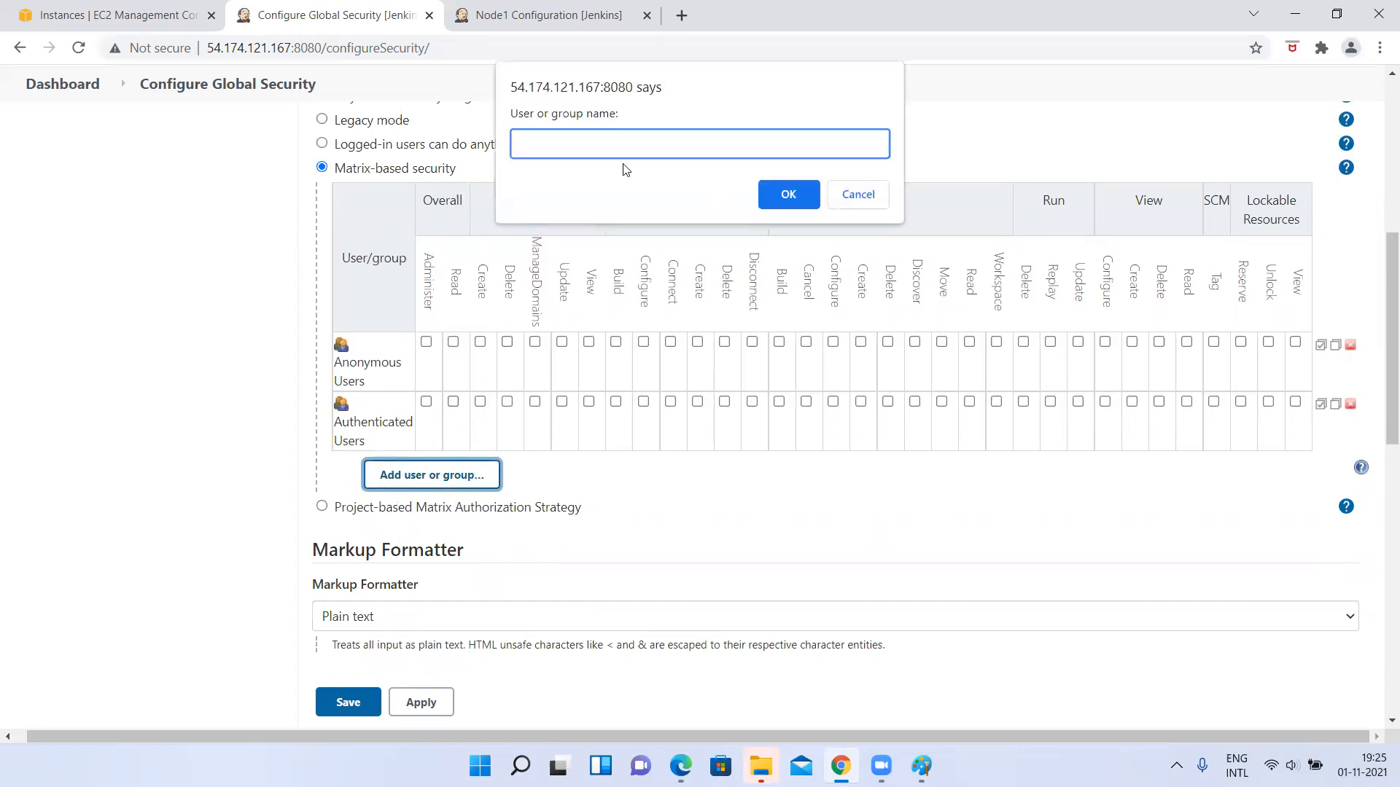
left_click(856, 194)
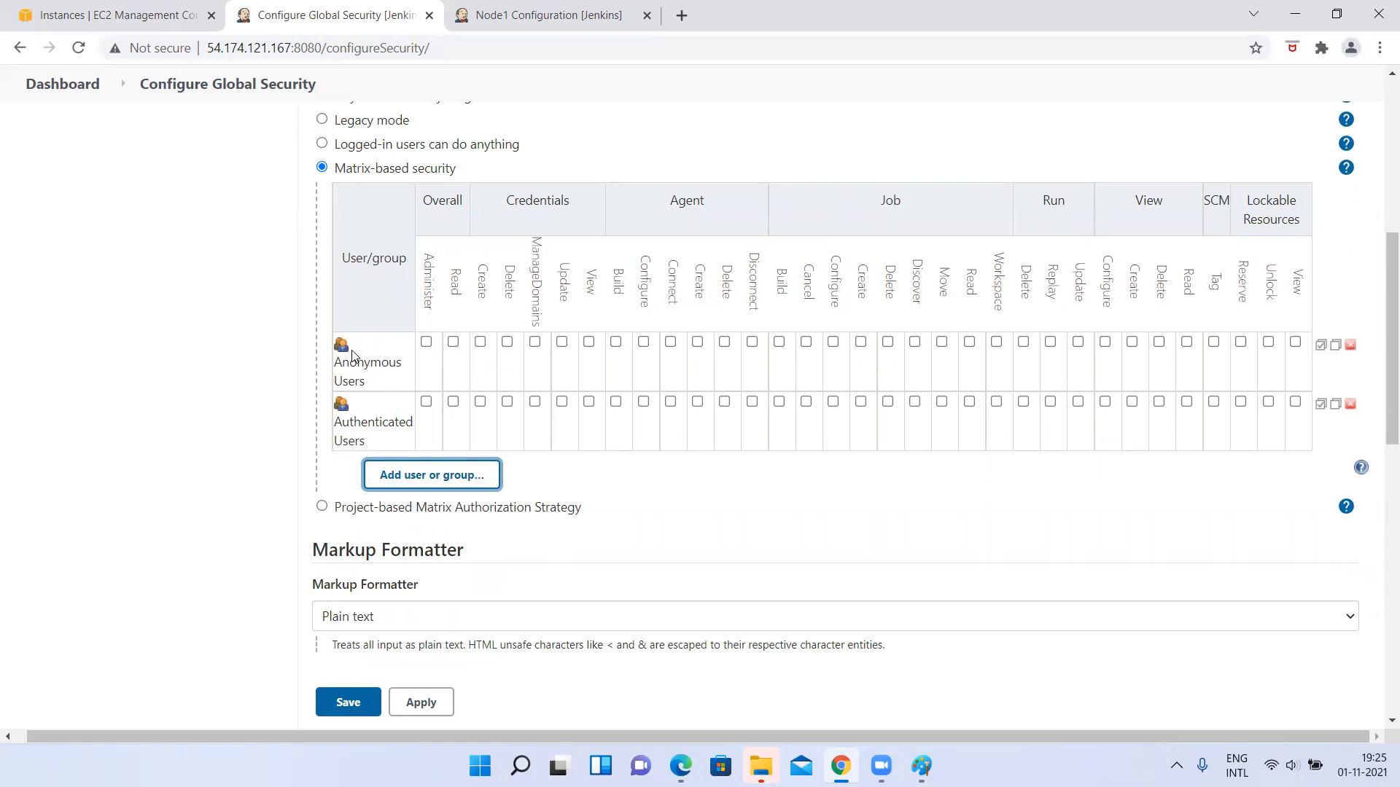
left_click_drag(342, 425, 384, 441)
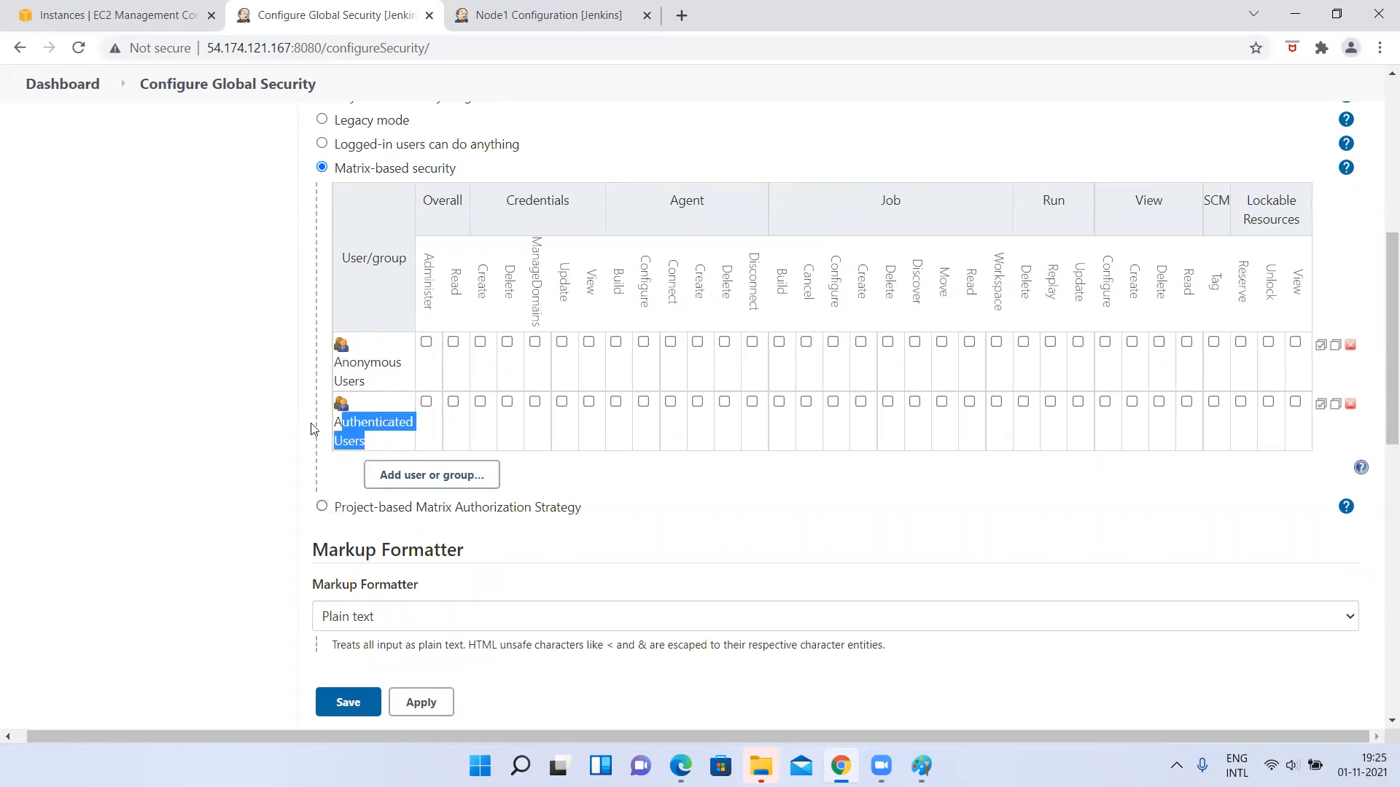
Select Project-based Matrix Authorization Strategy and examine its permission table.
left_click(322, 506)
scroll(324, 503, "down", 1)
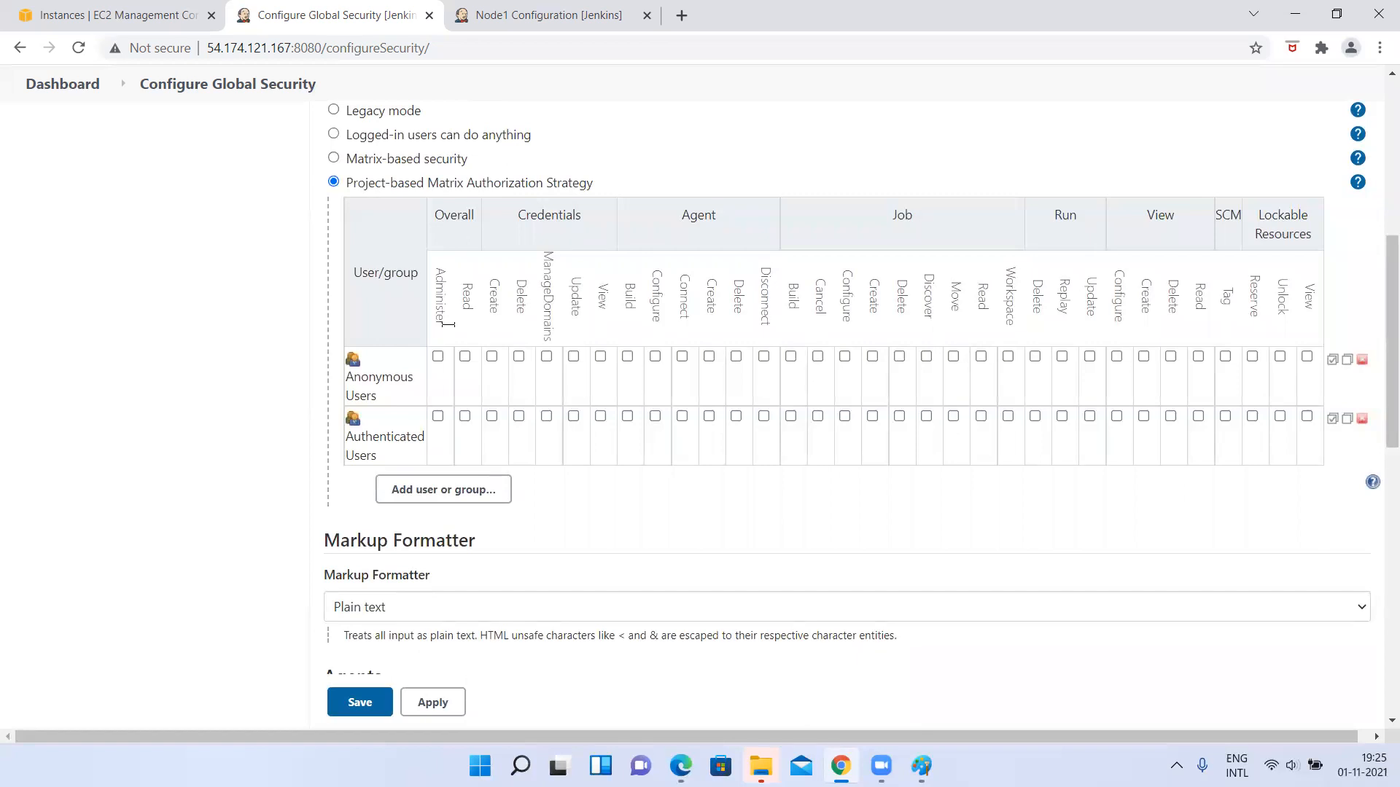
scroll(338, 407, "down", 3)
scroll(339, 411, "up", 3)
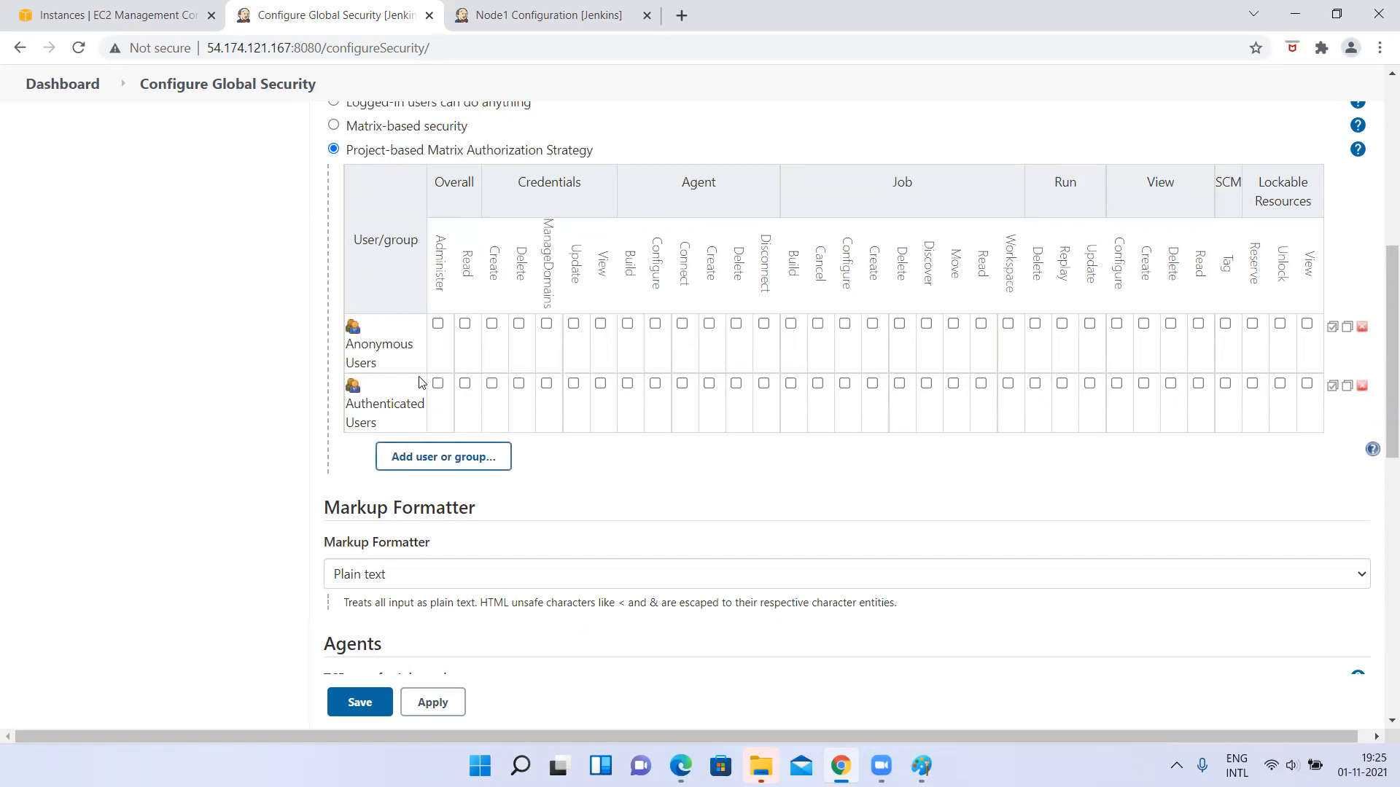
scroll(436, 435, "down", 5)
scroll(436, 435, "up", 7)
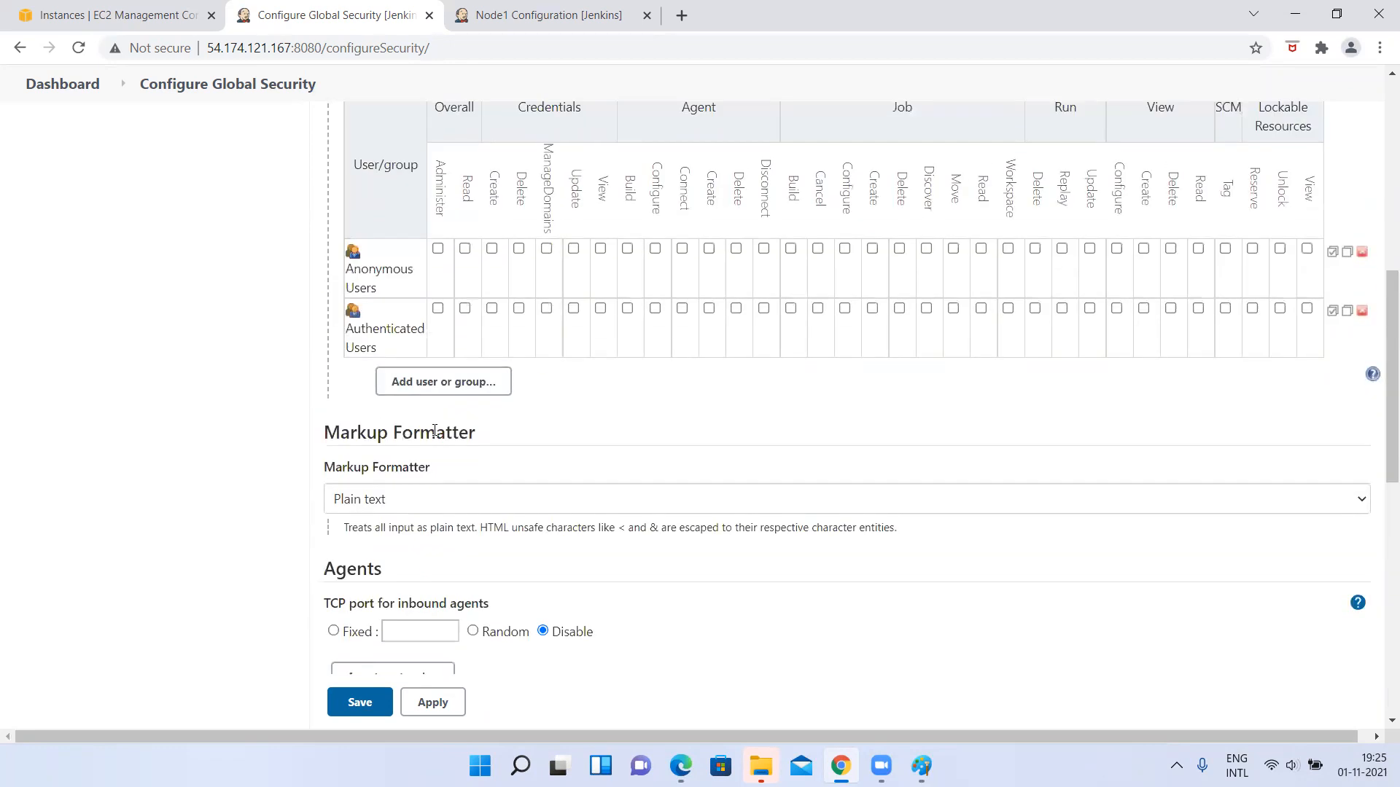
scroll(436, 433, "down", 2)
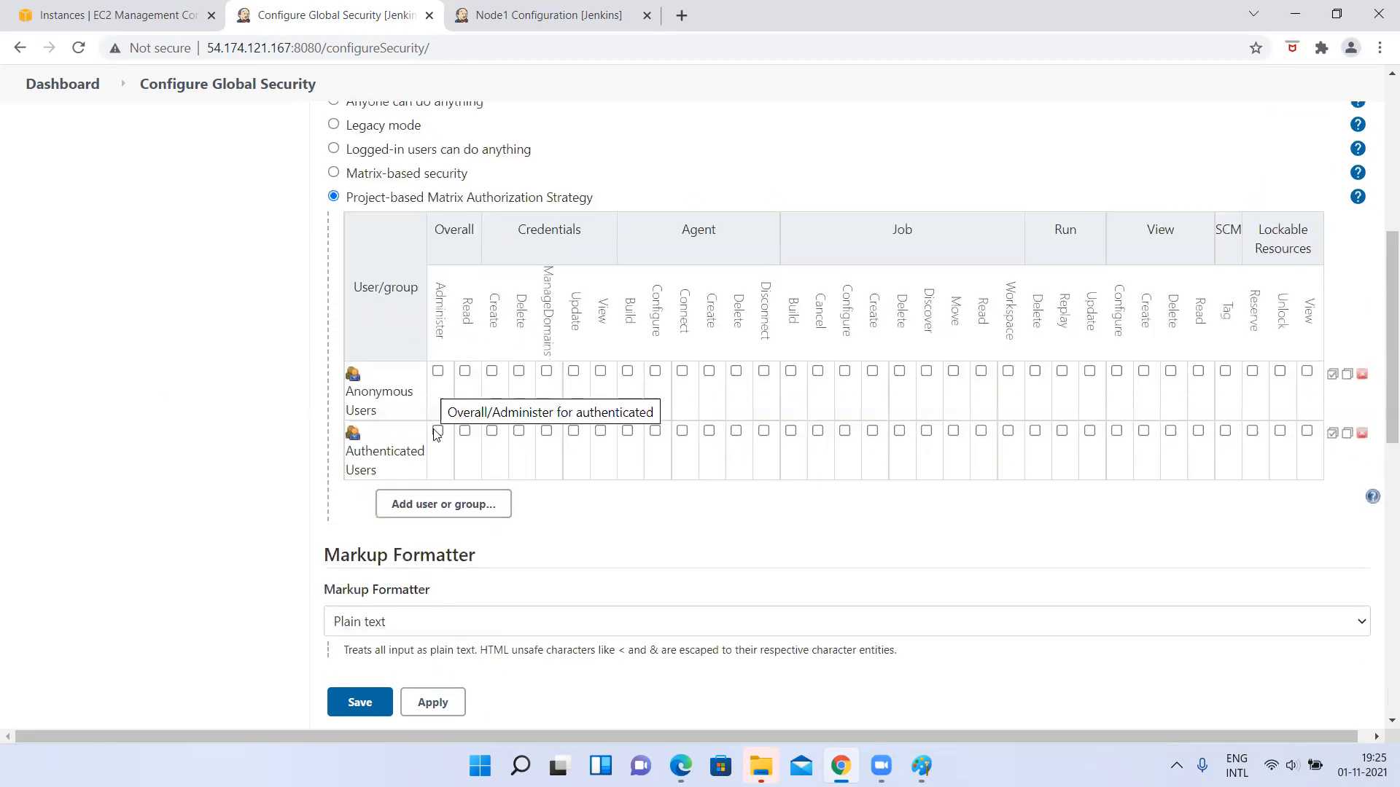
Switch the authorization strategy from project-based back to Matrix-based security and clear the text highlight.
left_click(333, 174)
scroll(337, 219, "up", 1)
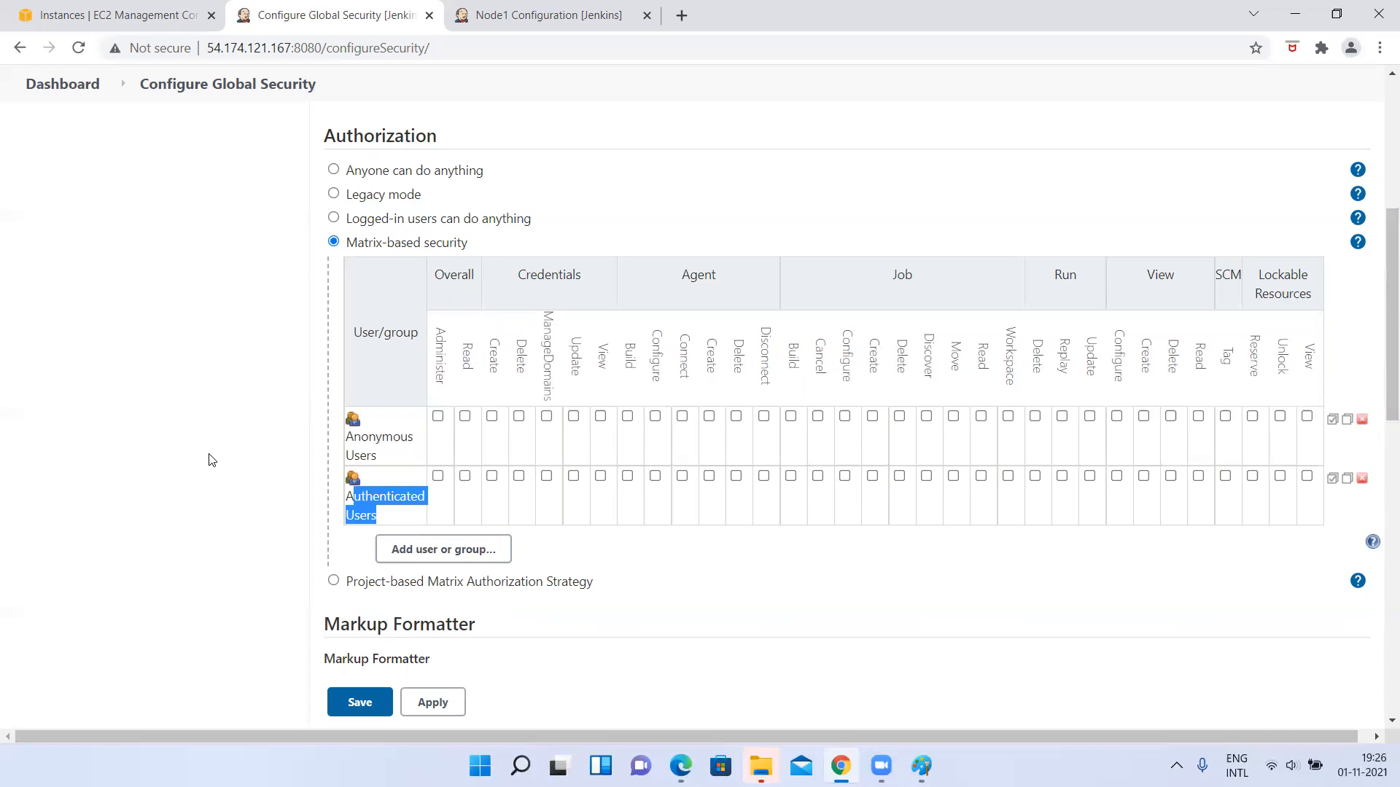
left_click(136, 462)
right_click(136, 459)
left_click(114, 284)
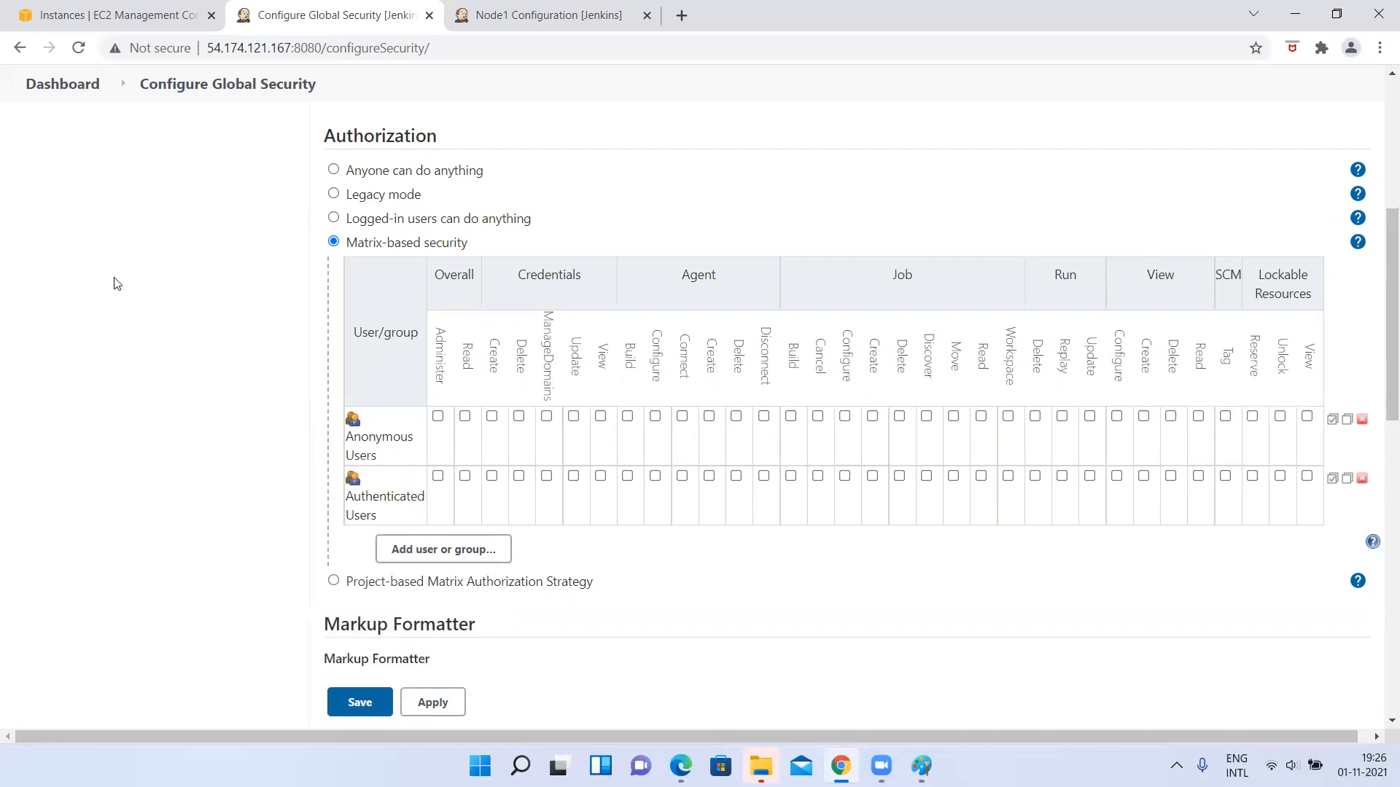
Return to the dashboard, leaving the security configuration without saving the changes.
scroll(115, 284, "up", 6)
left_click(86, 124)
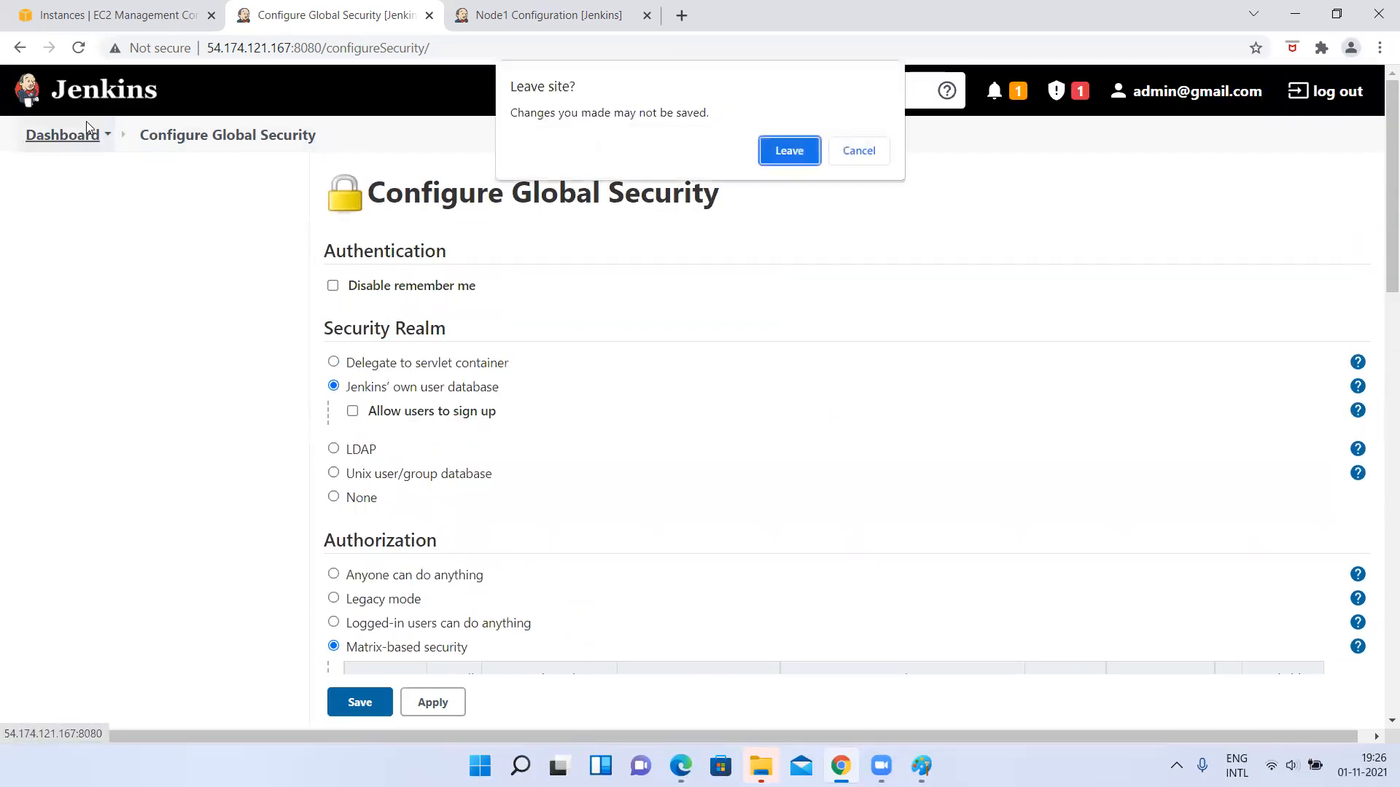
left_click(788, 154)
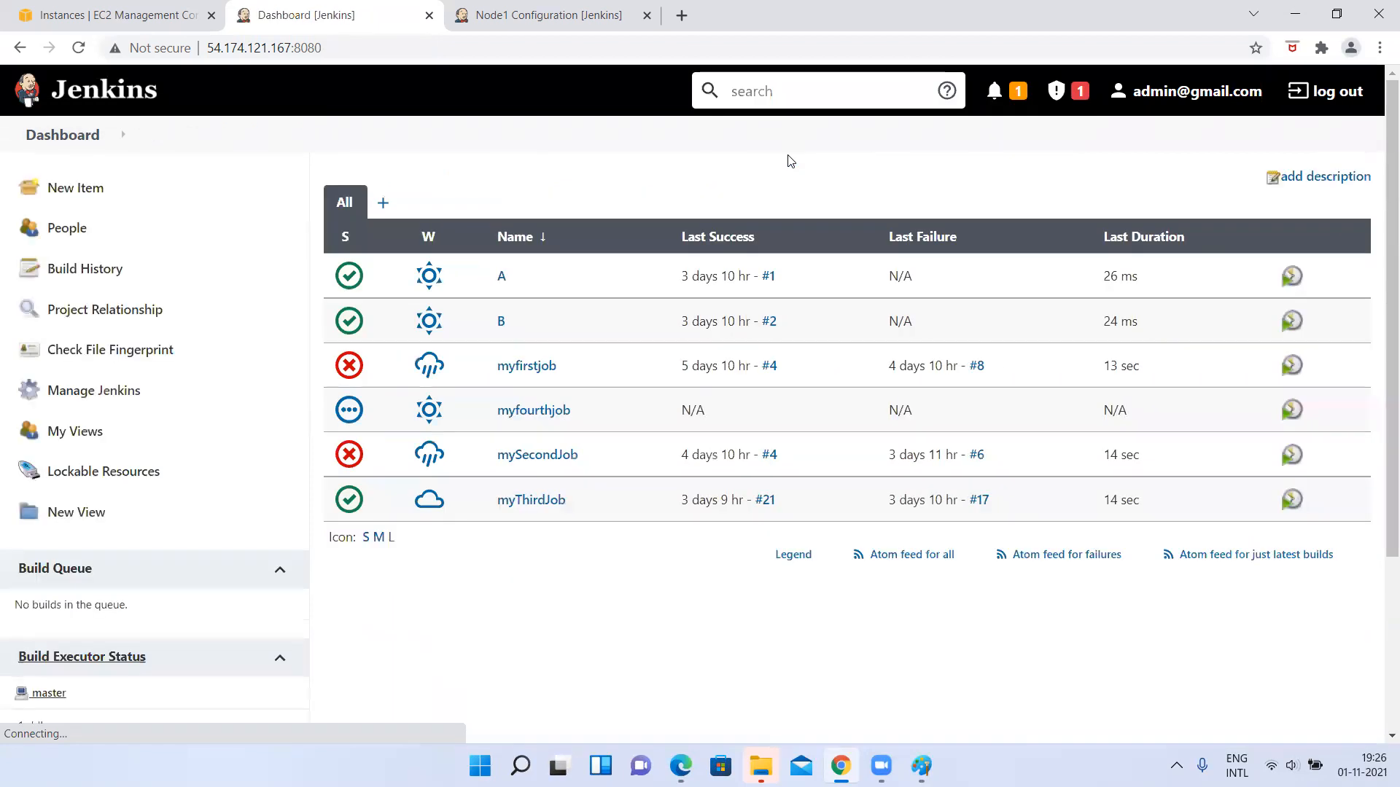
Open the Plugin Manager from the Jenkins management page and return to the dashboard.
left_click(117, 390)
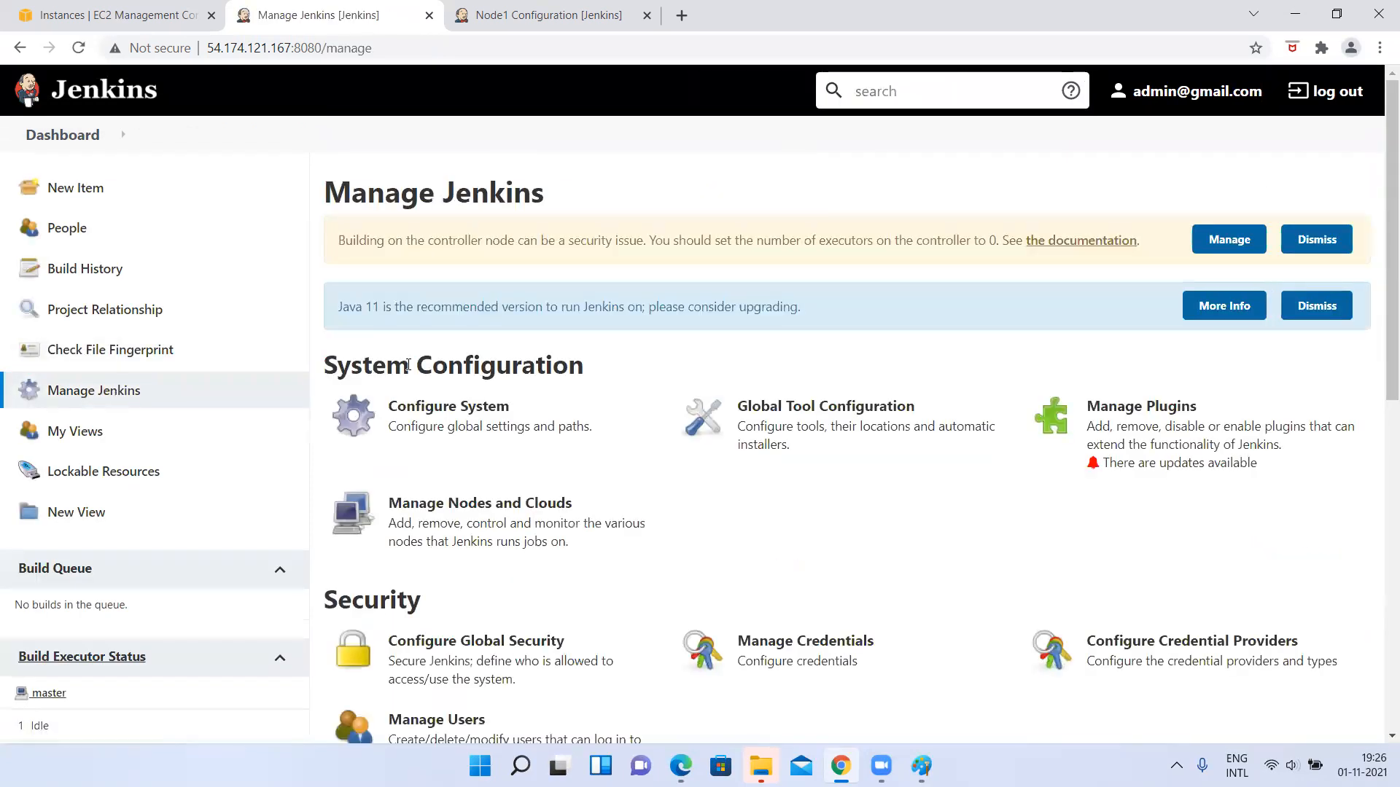
left_click(1153, 467)
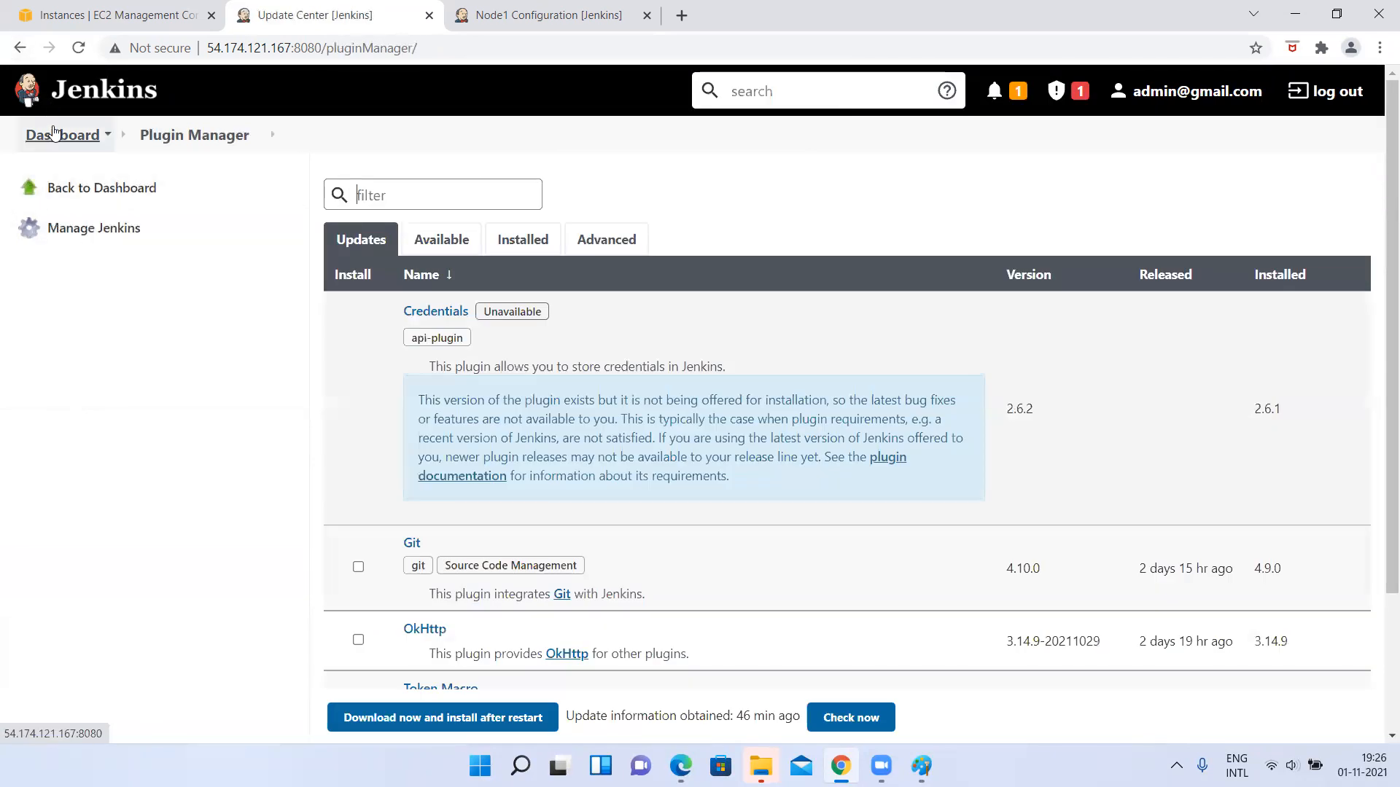
left_click(58, 135)
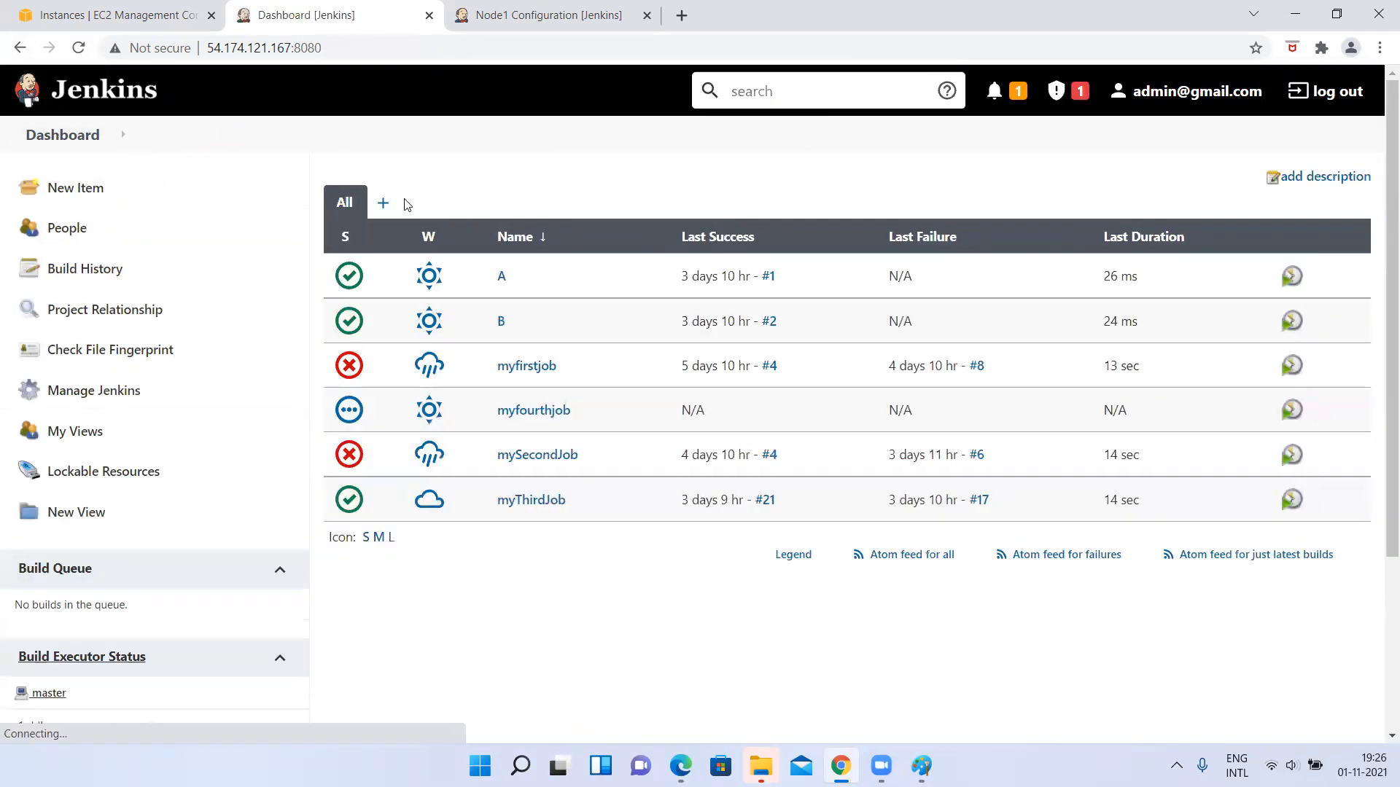
Check the authorization strategies offered in the global security configuration and return to the dashboard without changing anything.
left_click(104, 403)
scroll(556, 494, "down", 5)
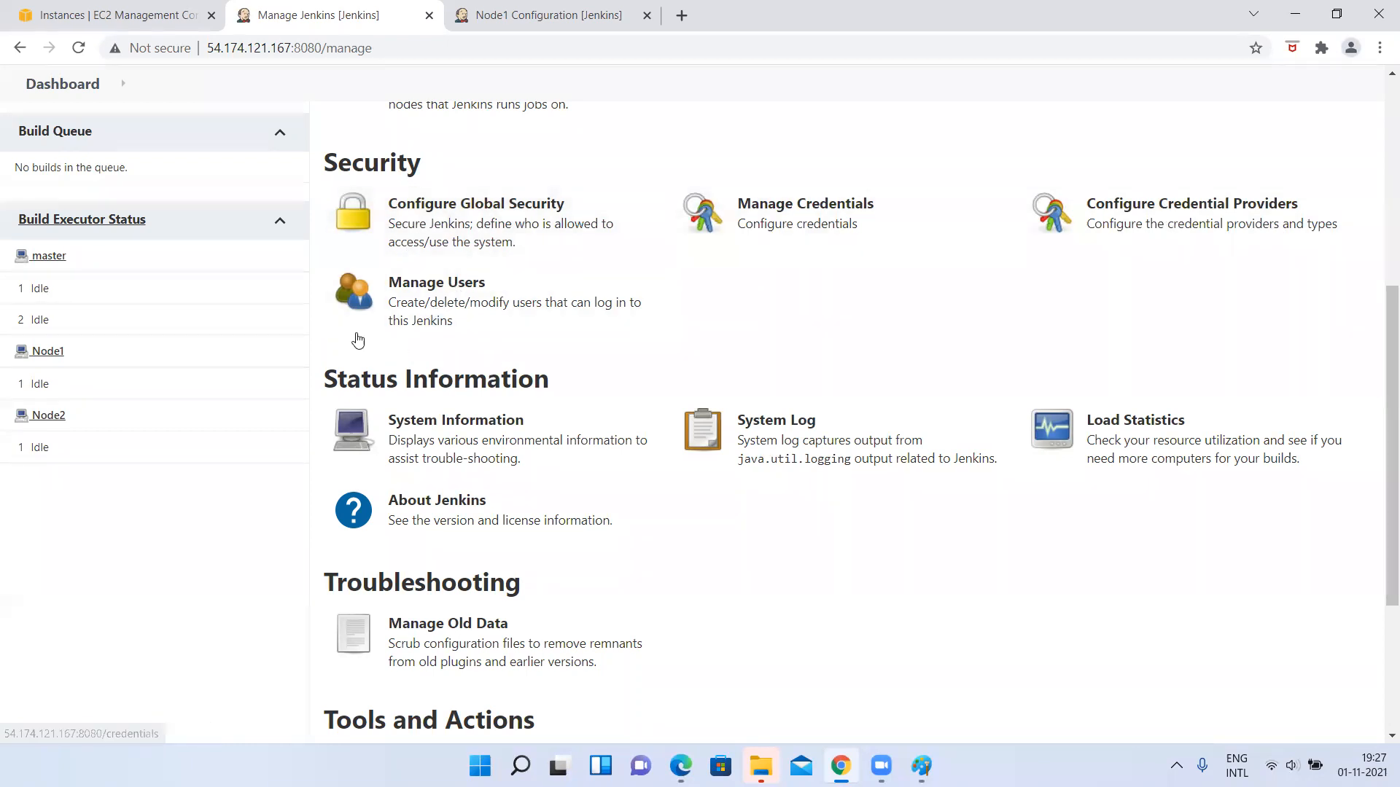
scroll(395, 247, "up", 6)
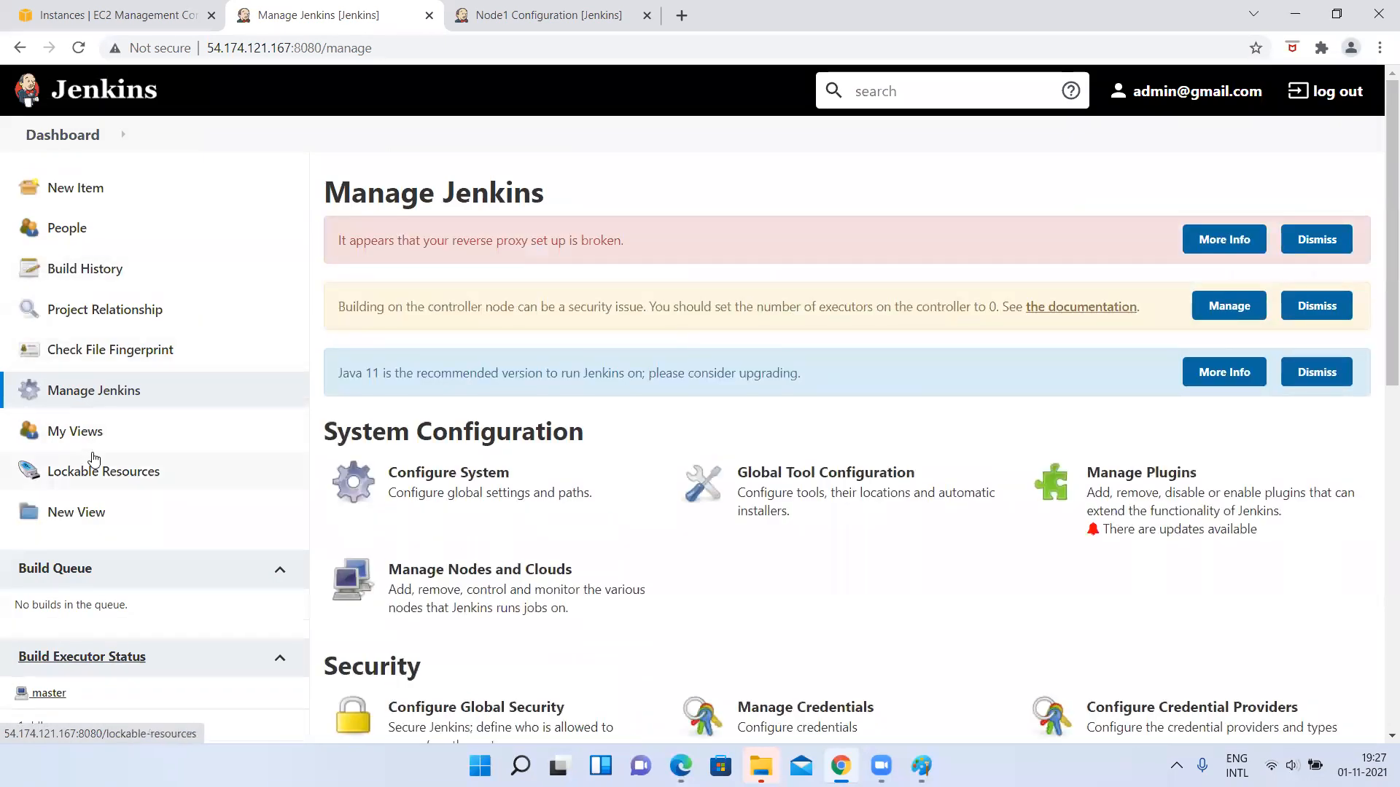
left_click(69, 405)
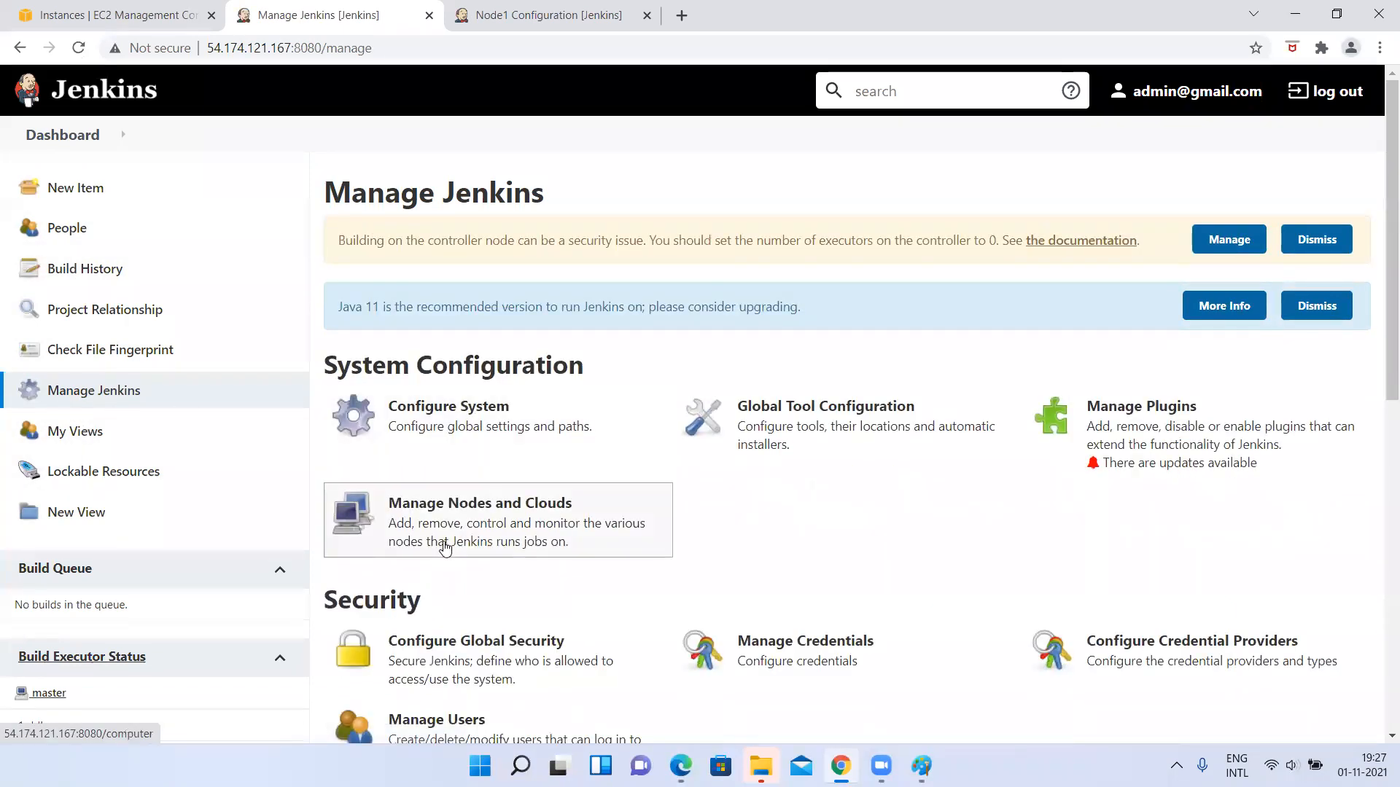
scroll(444, 547, "down", 2)
scroll(444, 547, "down", 2)
left_click(447, 468)
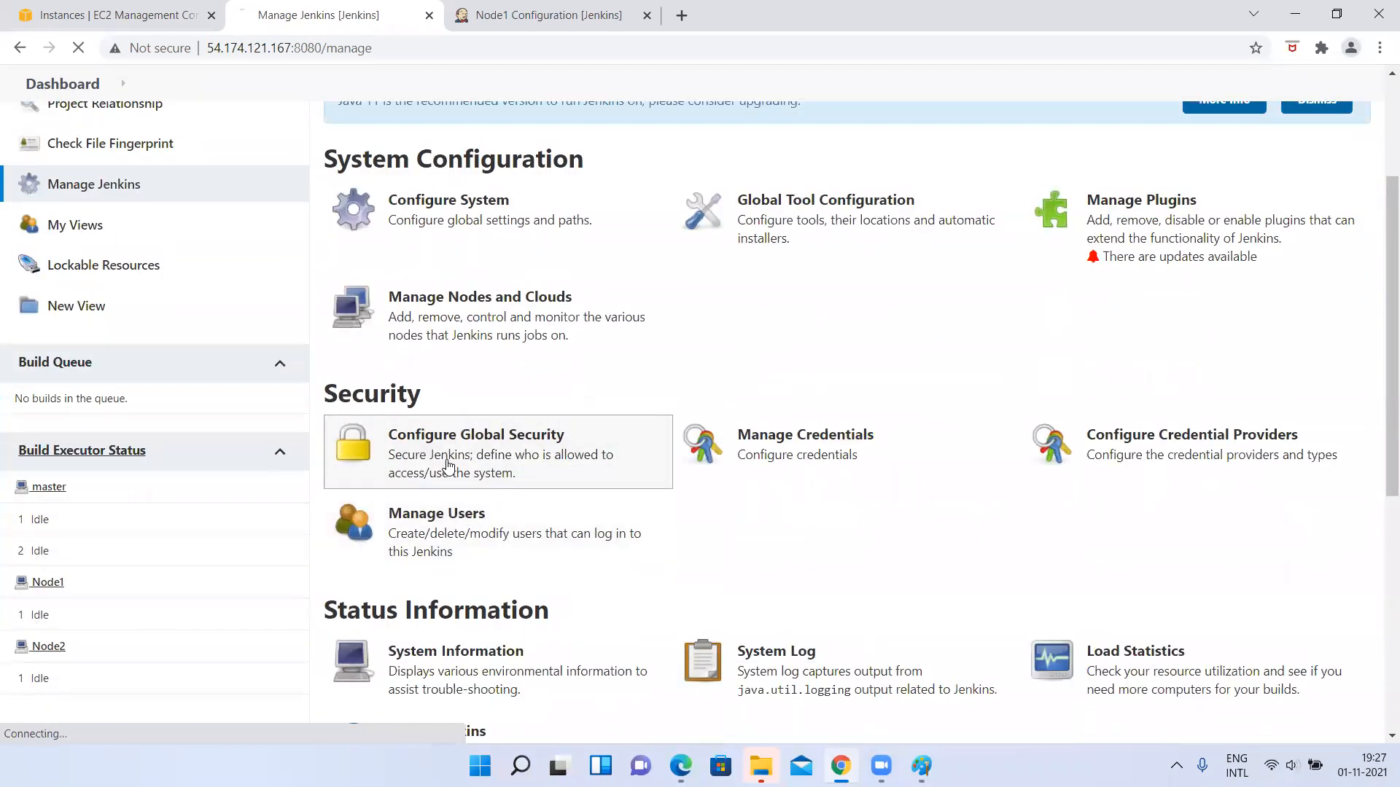
scroll(448, 467, "up", 1)
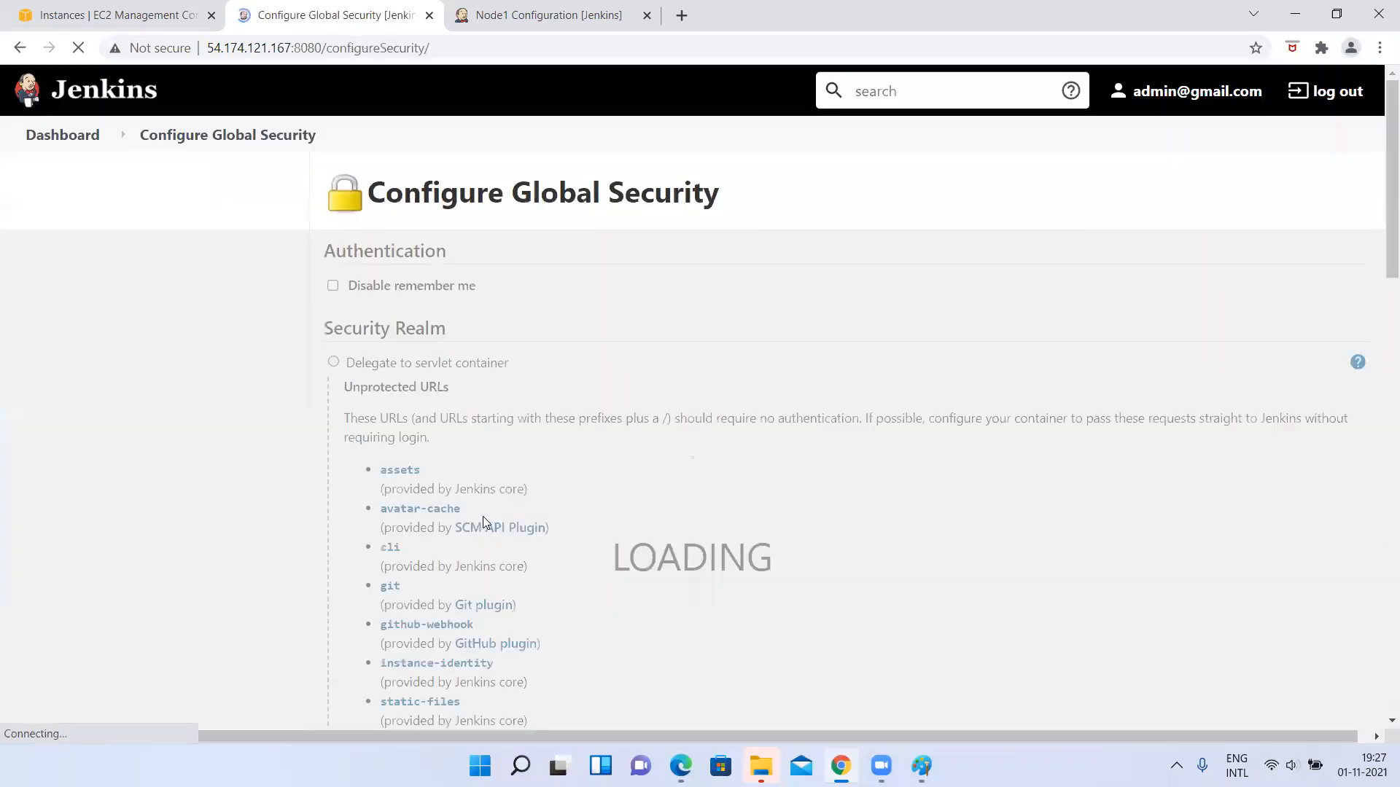
scroll(483, 516, "down", 15)
scroll(482, 522, "down", 4)
scroll(483, 522, "up", 12)
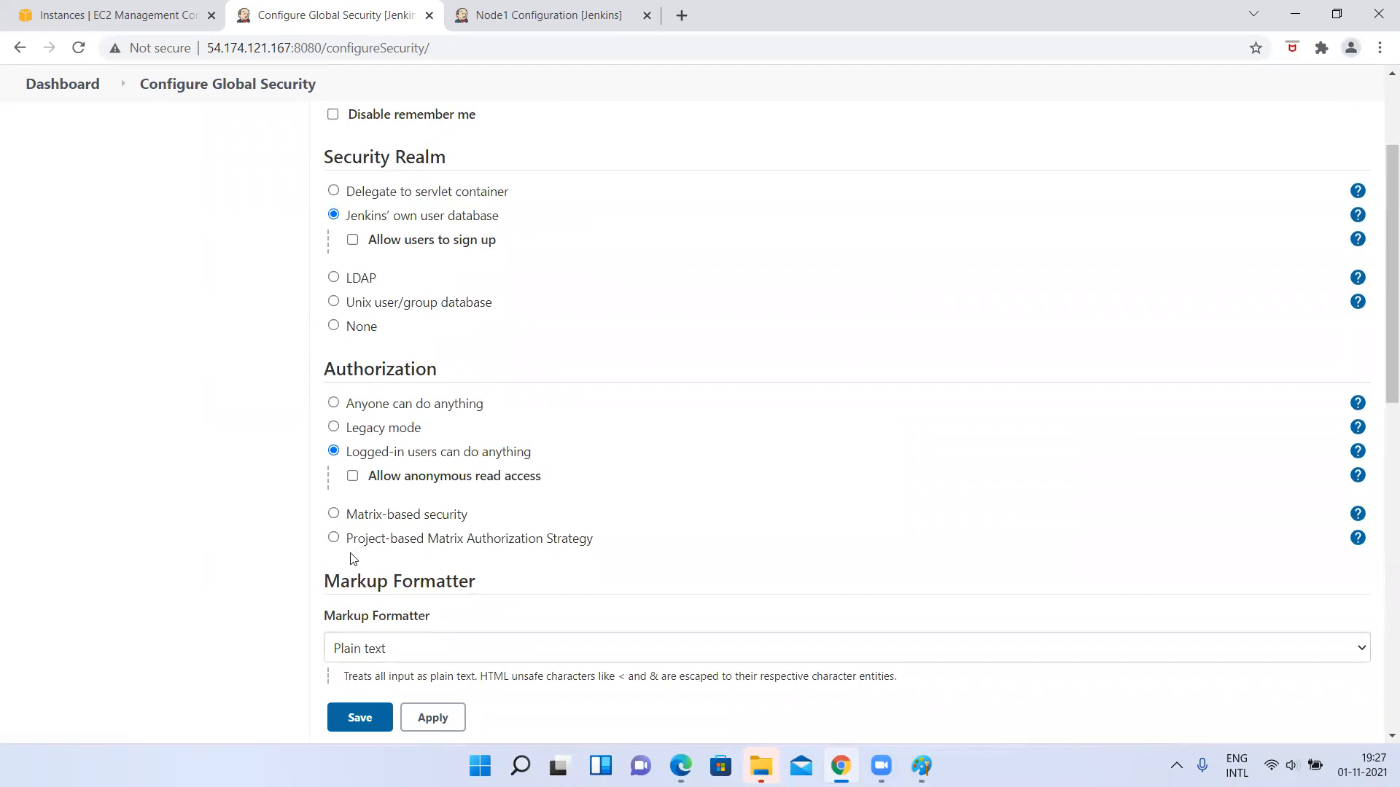
left_click(74, 93)
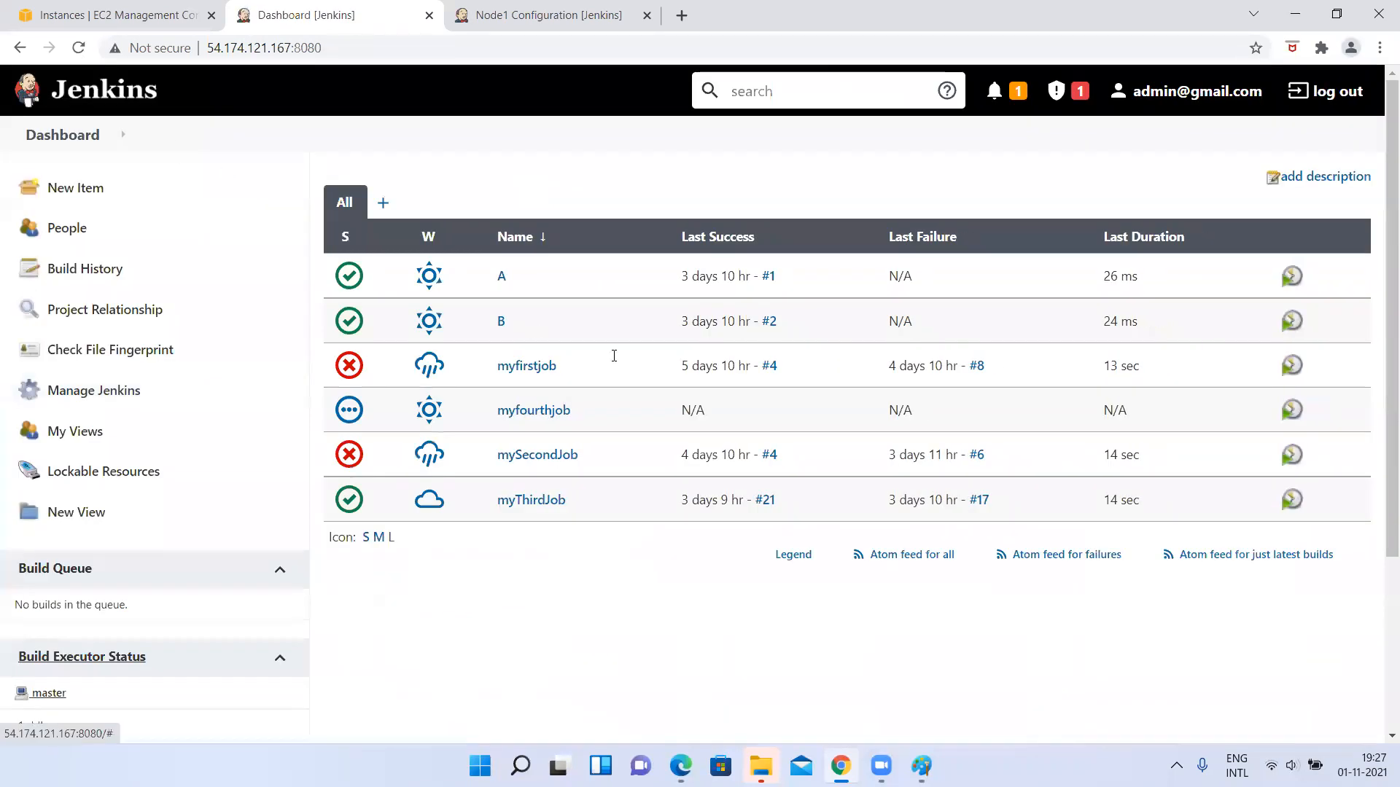
Find the Role-based Authorization Strategy plugin among the available plugins by searching for "role", and install it without restart.
left_click(94, 394)
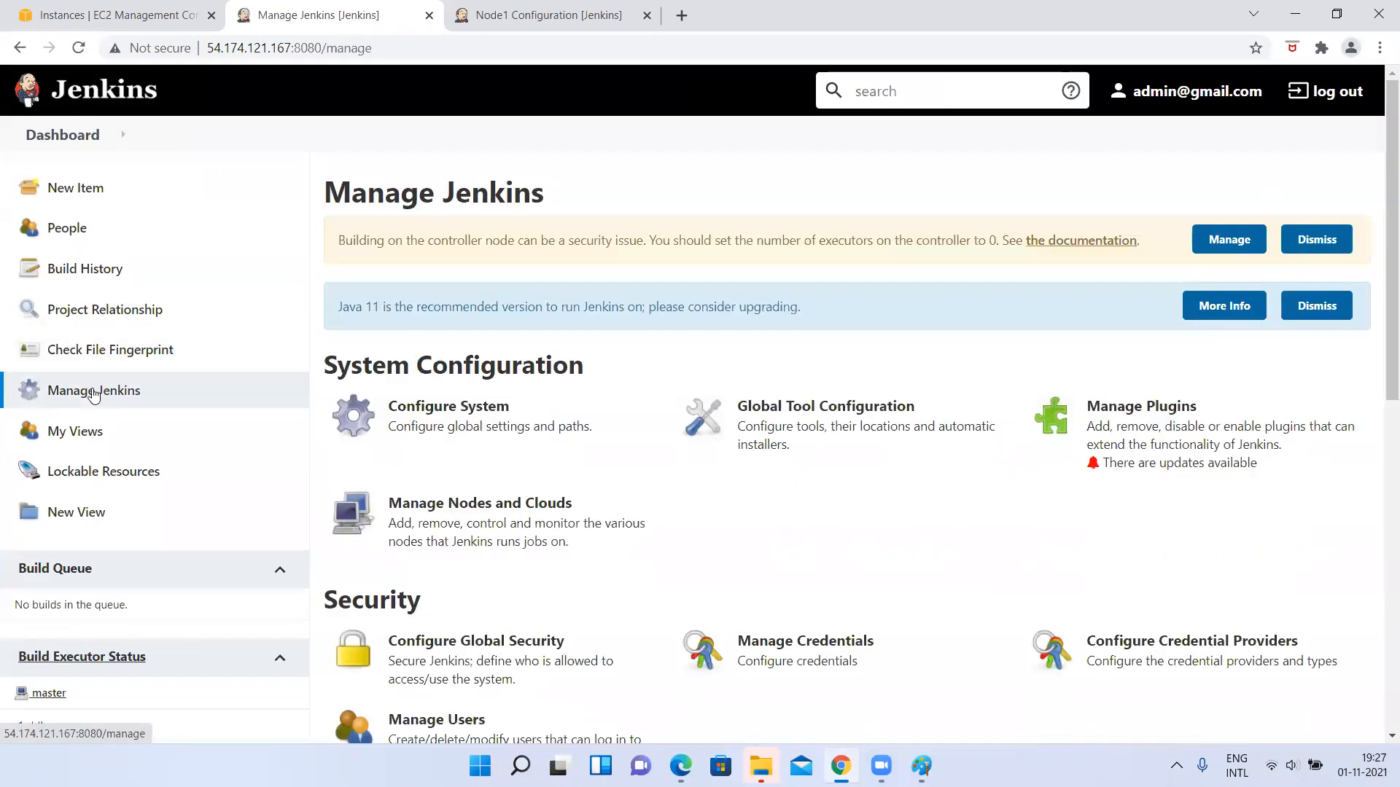
left_click(1129, 412)
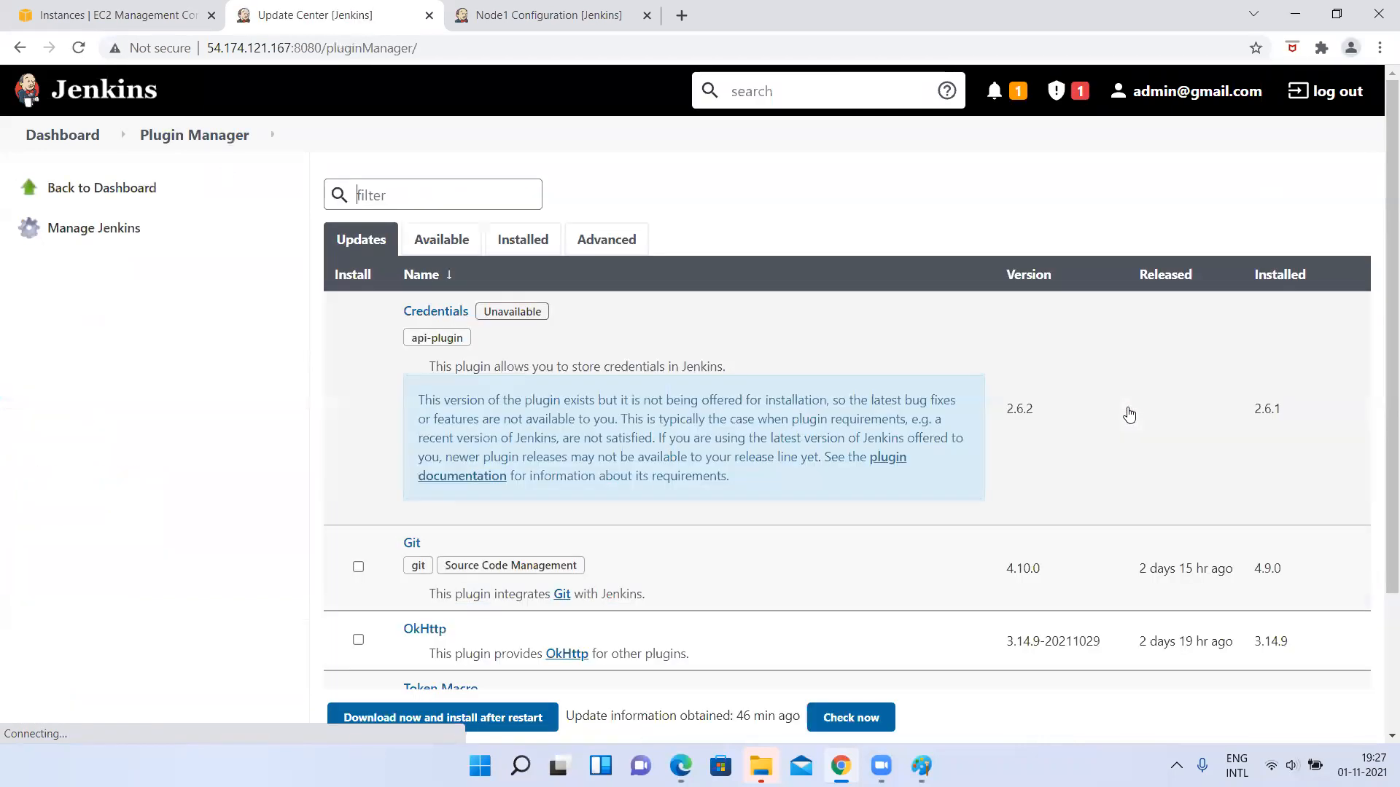
left_click(440, 241)
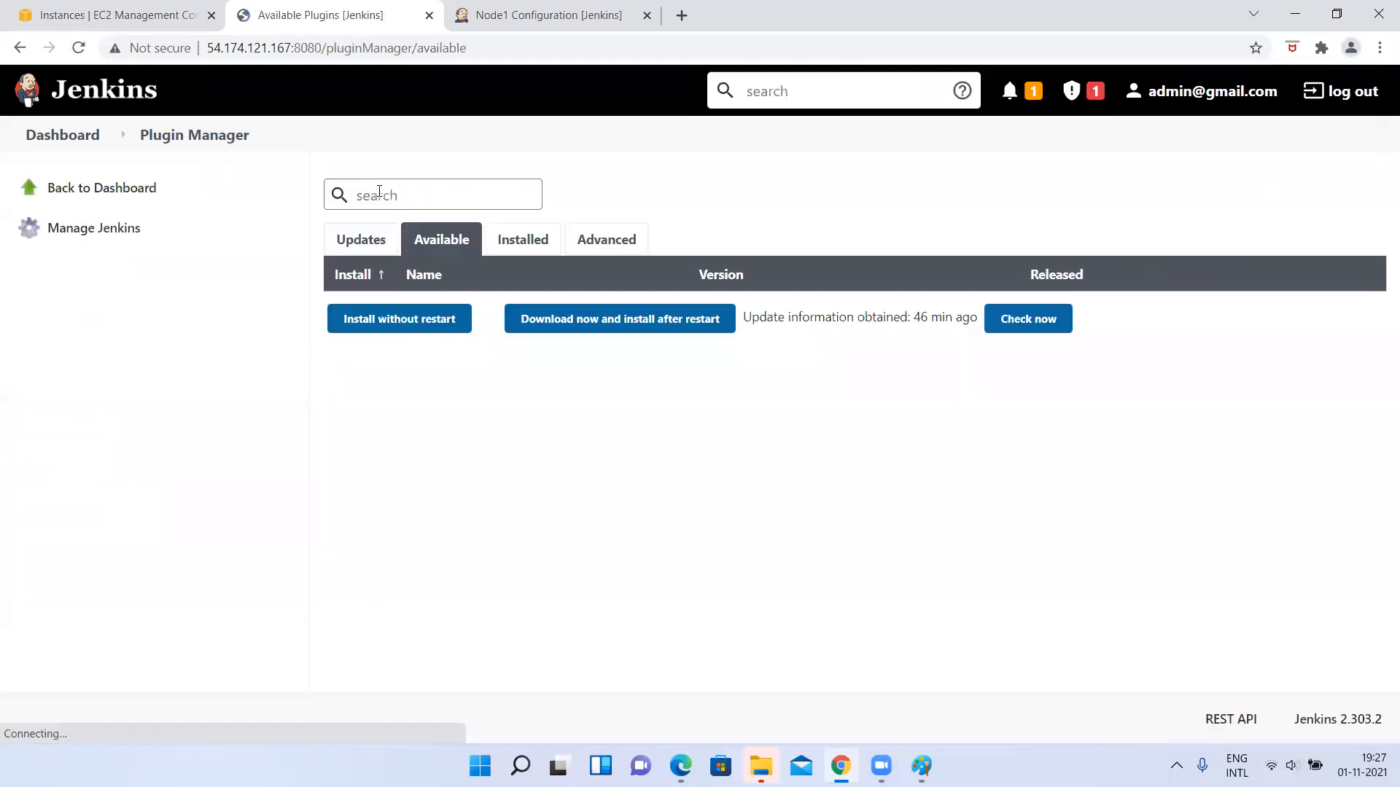
type("role")
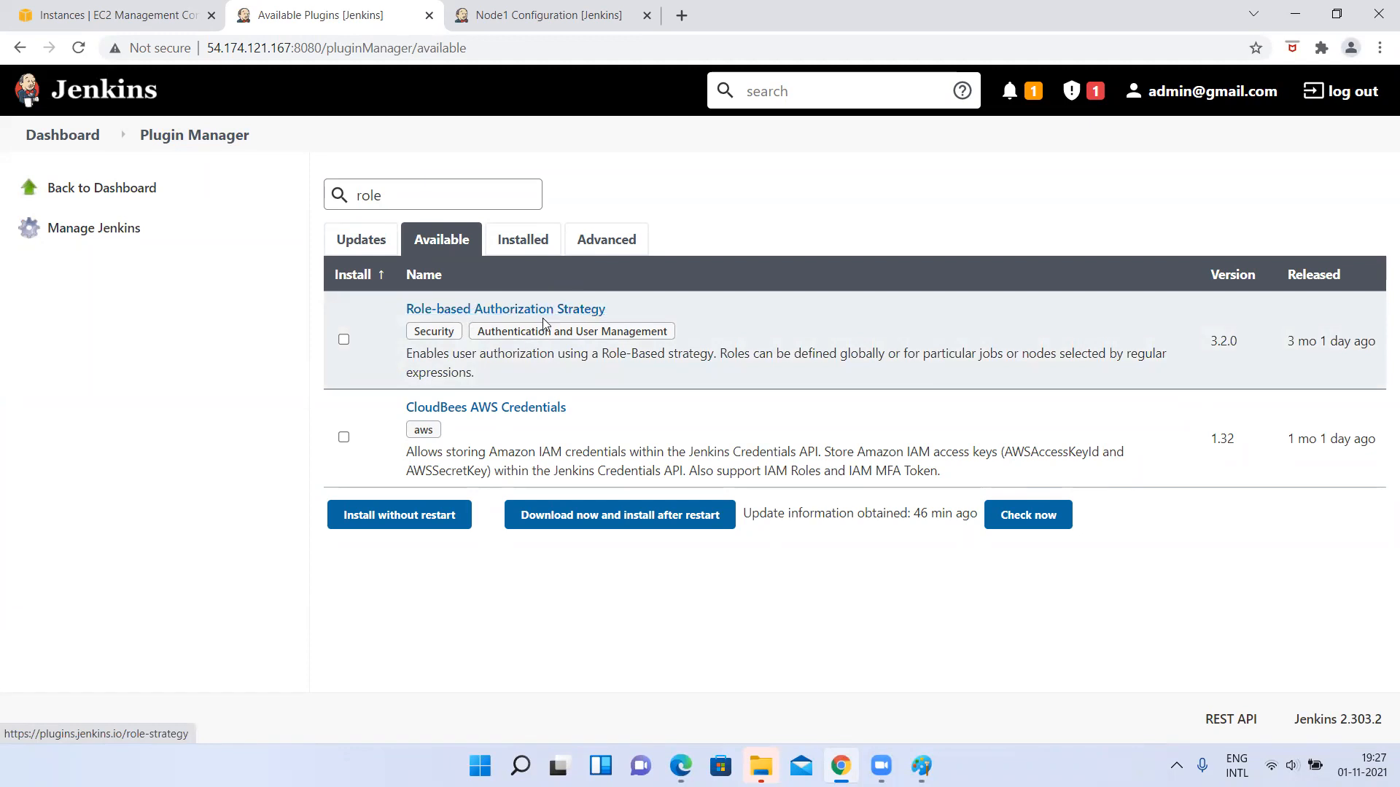
left_click(343, 339)
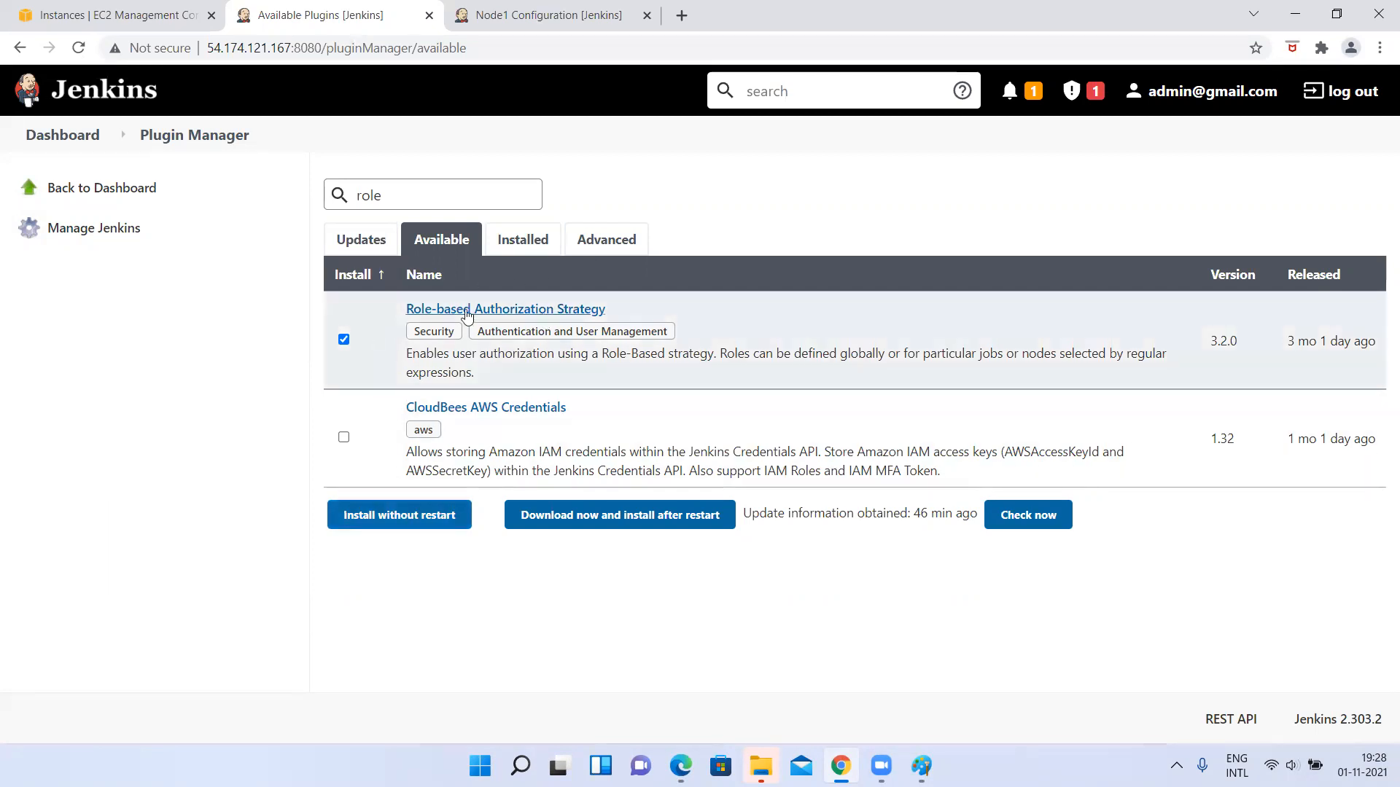
left_click(392, 516)
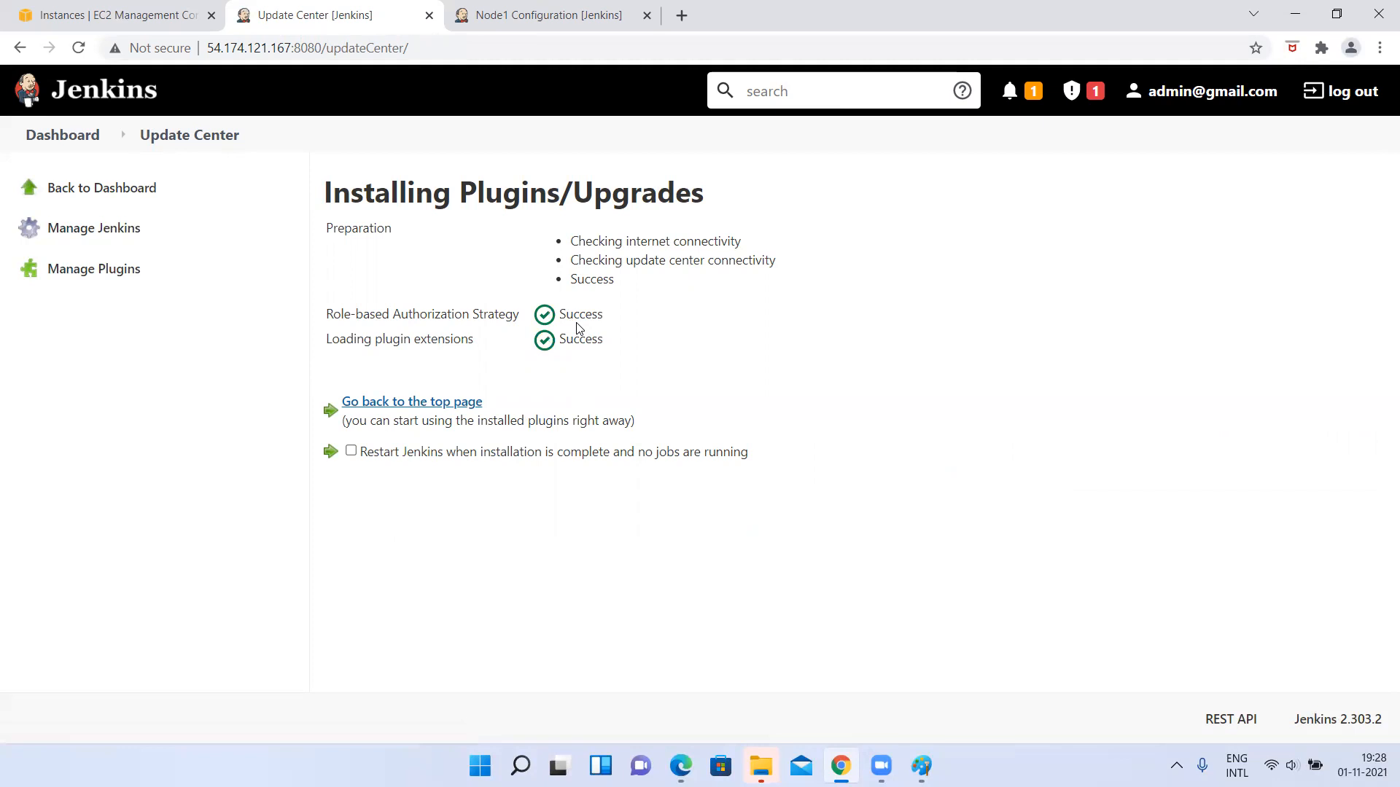
Open the global security configuration from the management page and select Role-Based Strategy as the authorization method.
left_click(71, 235)
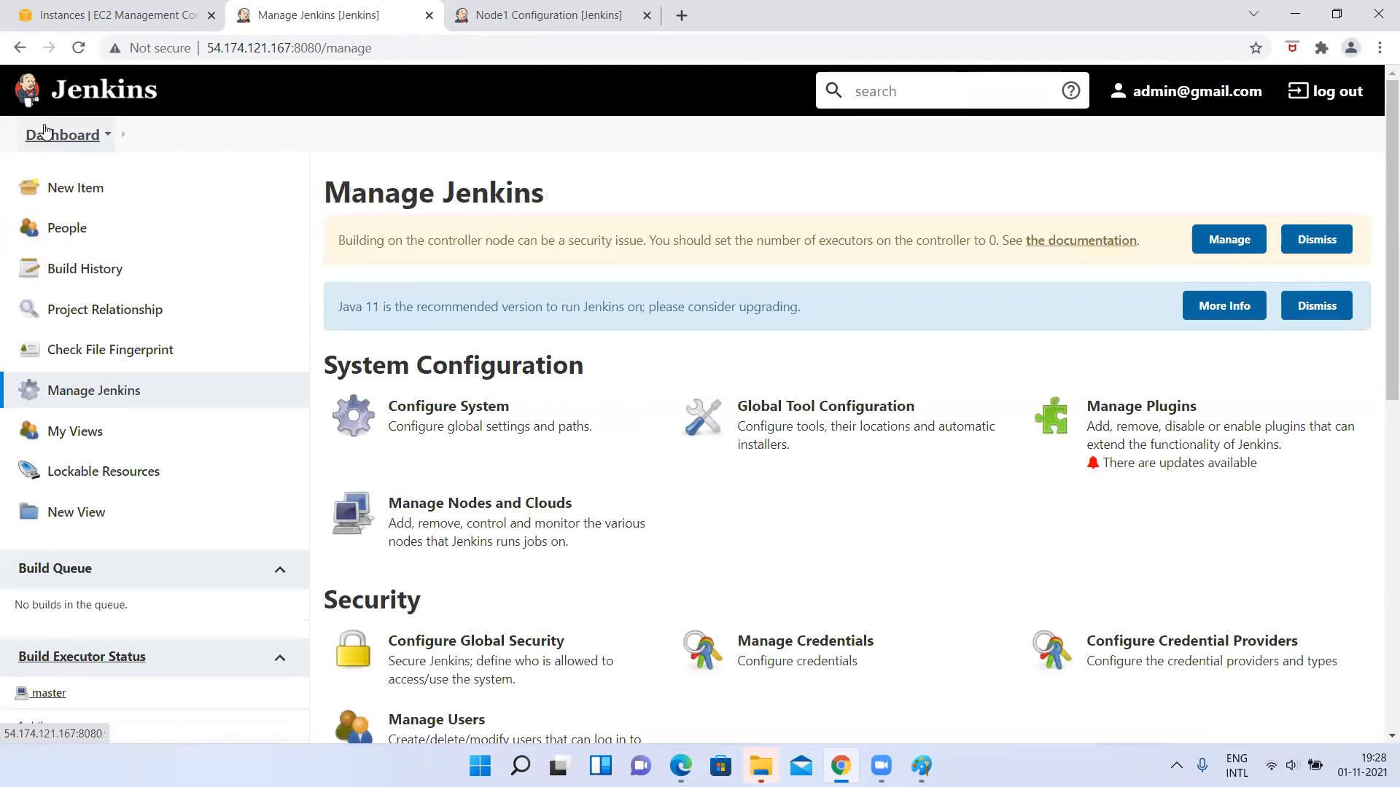
scroll(691, 515, "down", 2)
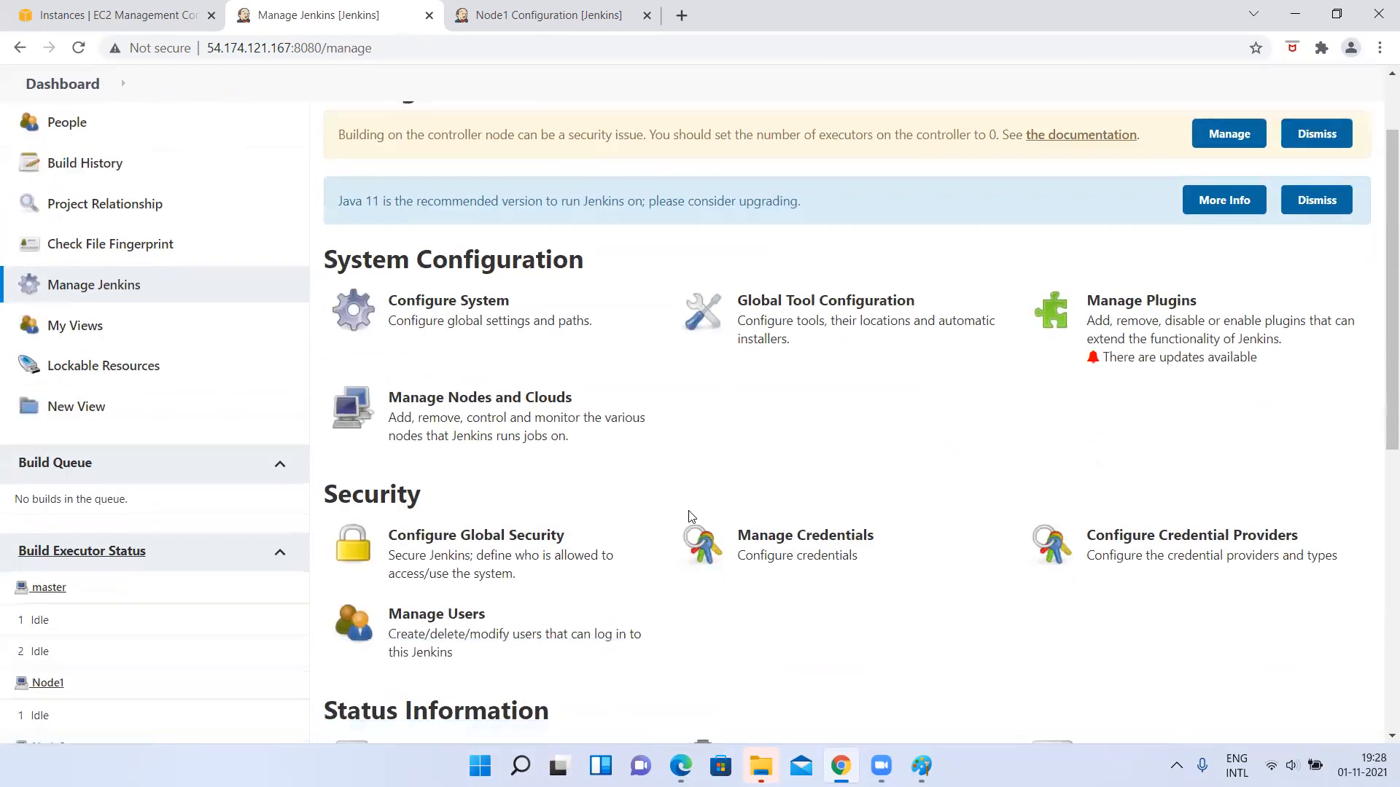
scroll(690, 515, "down", 2)
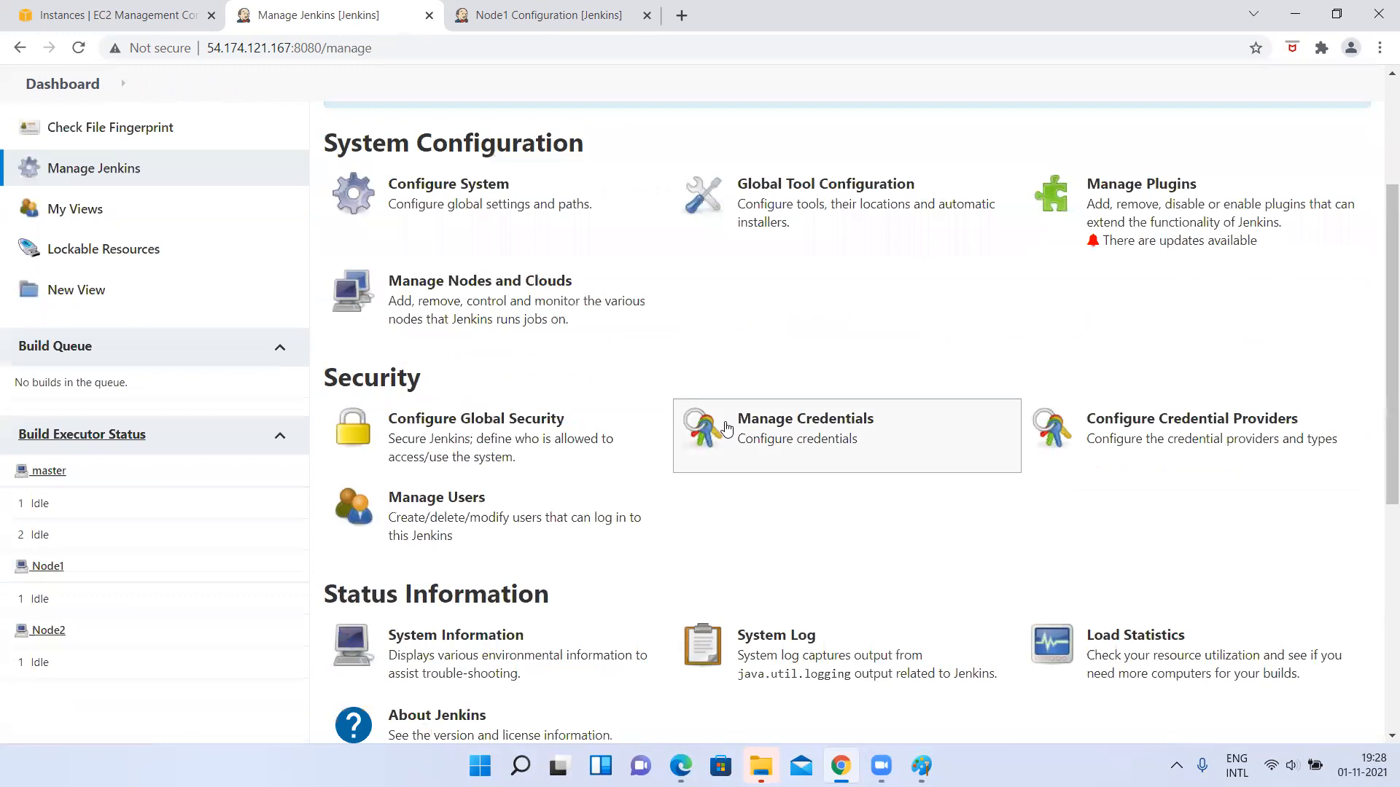
left_click(454, 448)
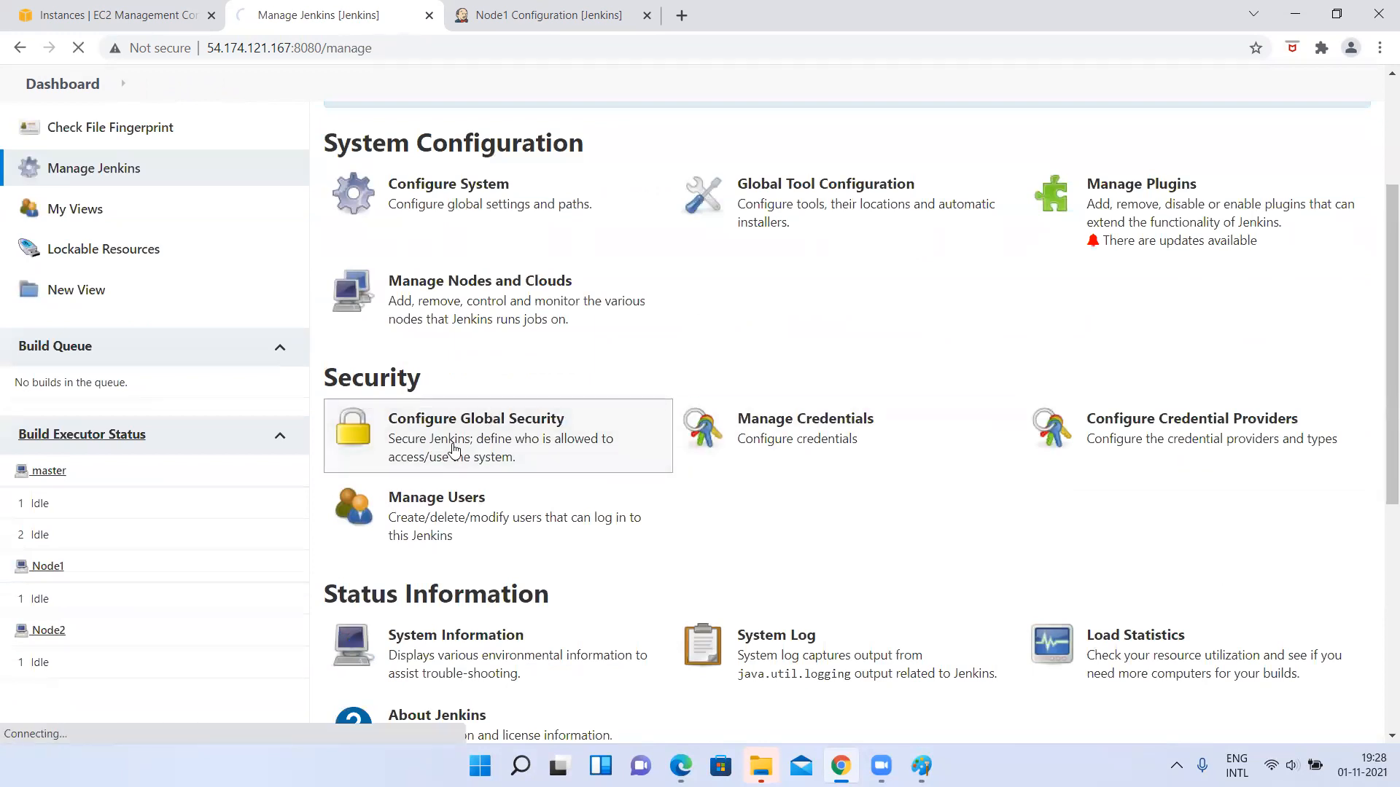
scroll(519, 448, "down", 3)
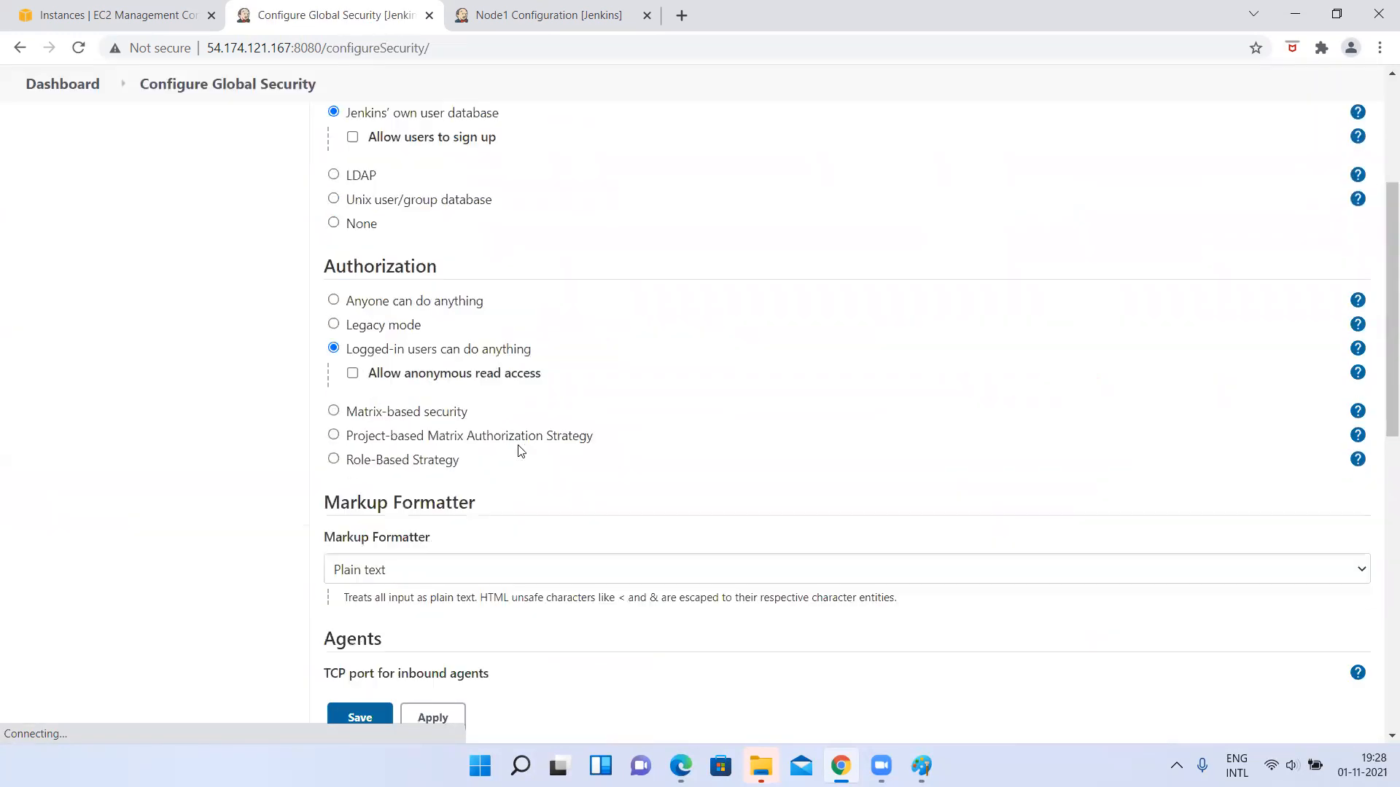
scroll(519, 450, "down", 8)
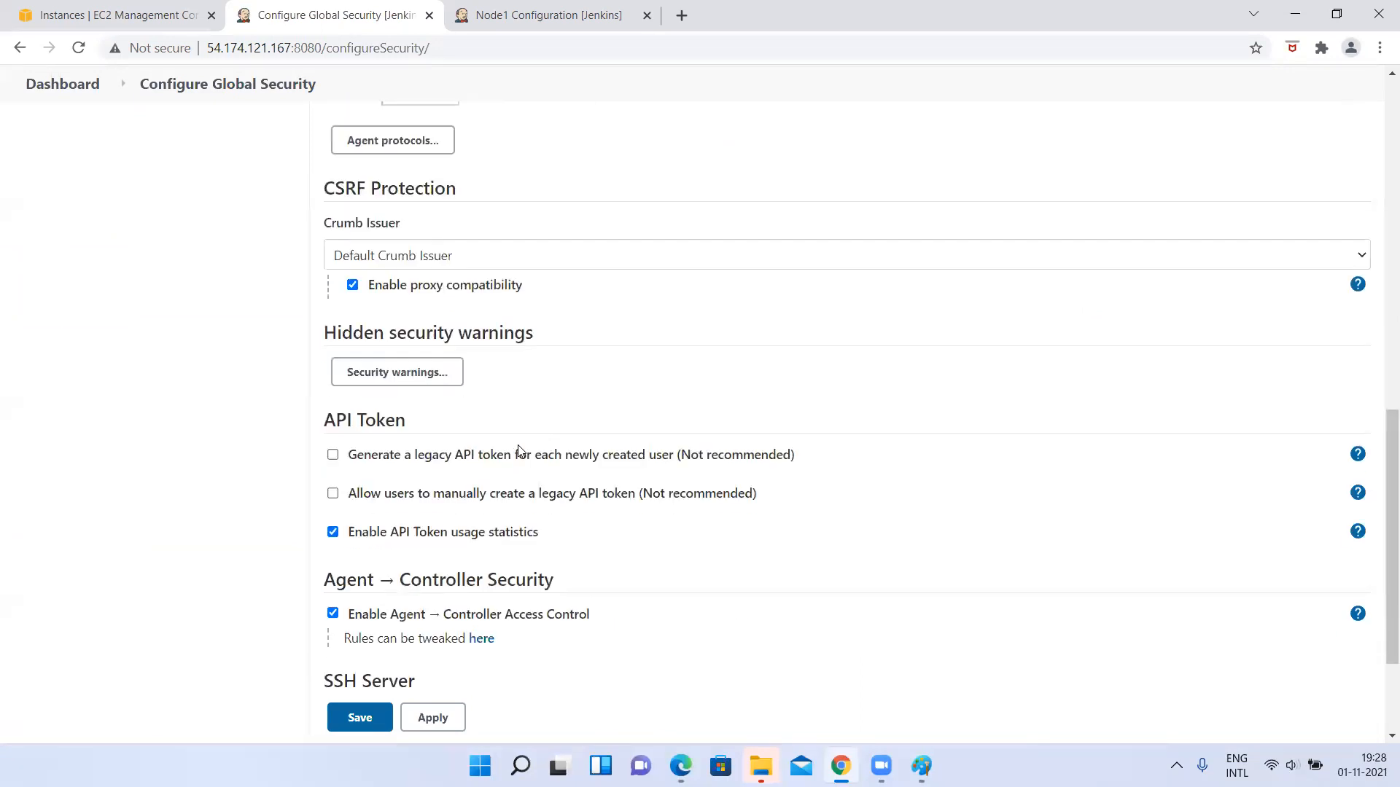
scroll(517, 450, "up", 8)
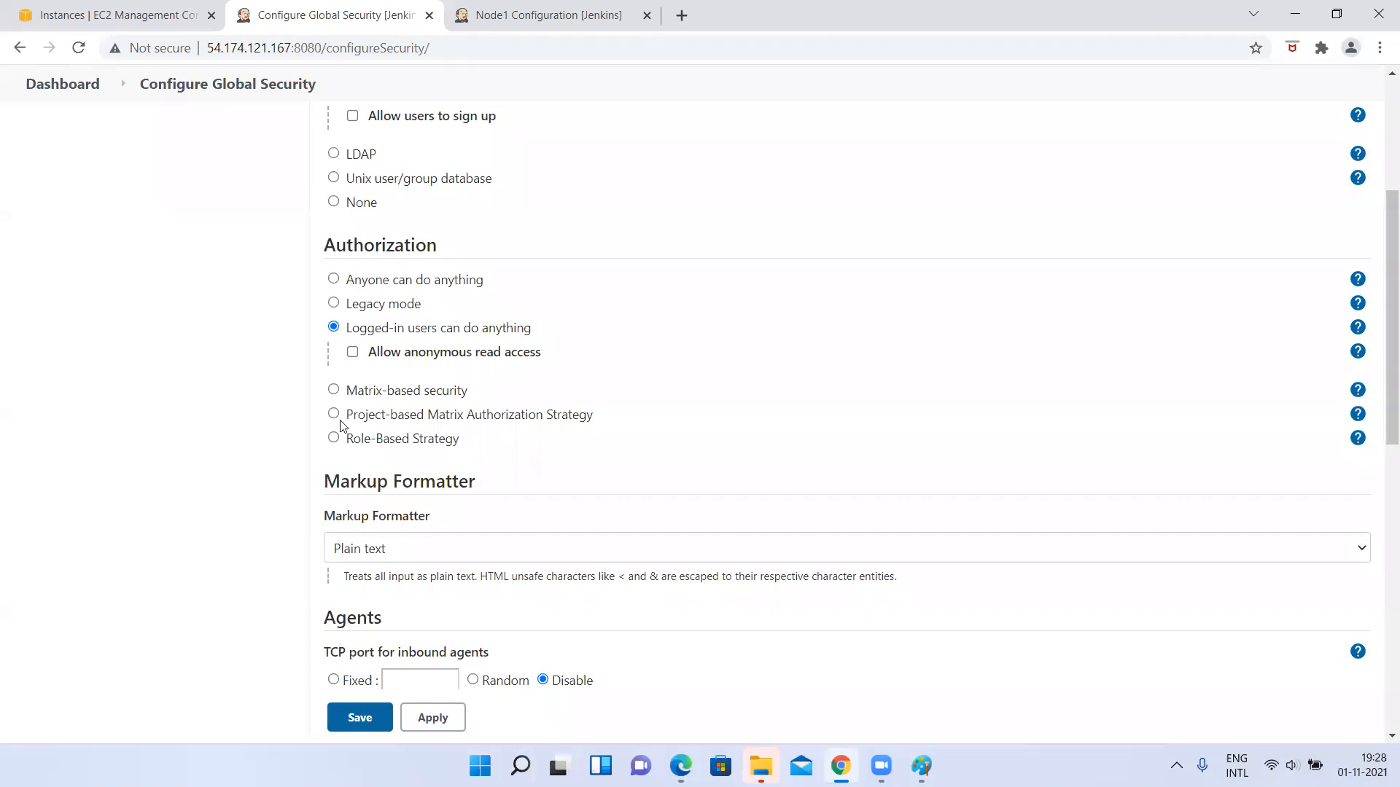
left_click(334, 438)
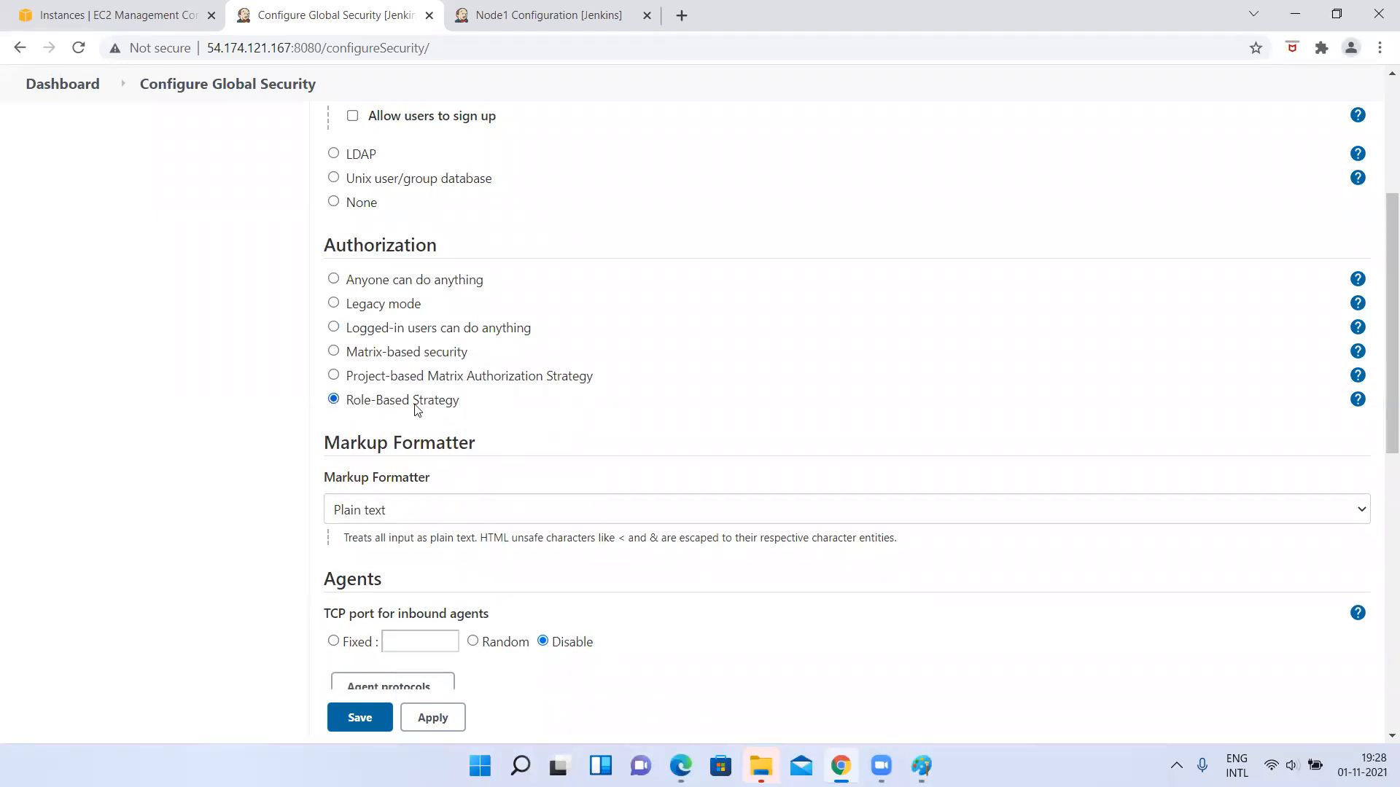
Switch to Project-based Matrix Authorization Strategy to view its permission table, and reselect Role-Based Strategy.
left_click(333, 376)
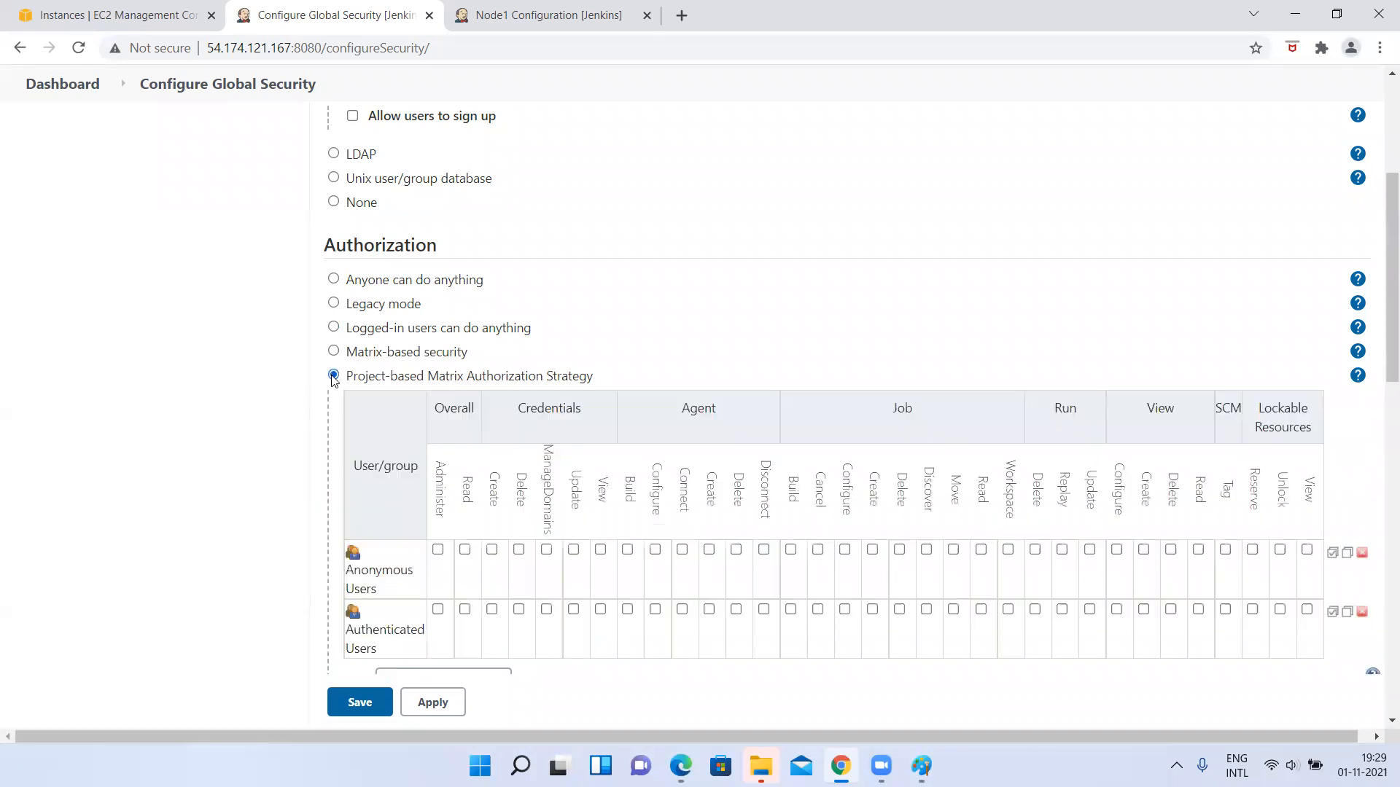
scroll(405, 470, "down", 3)
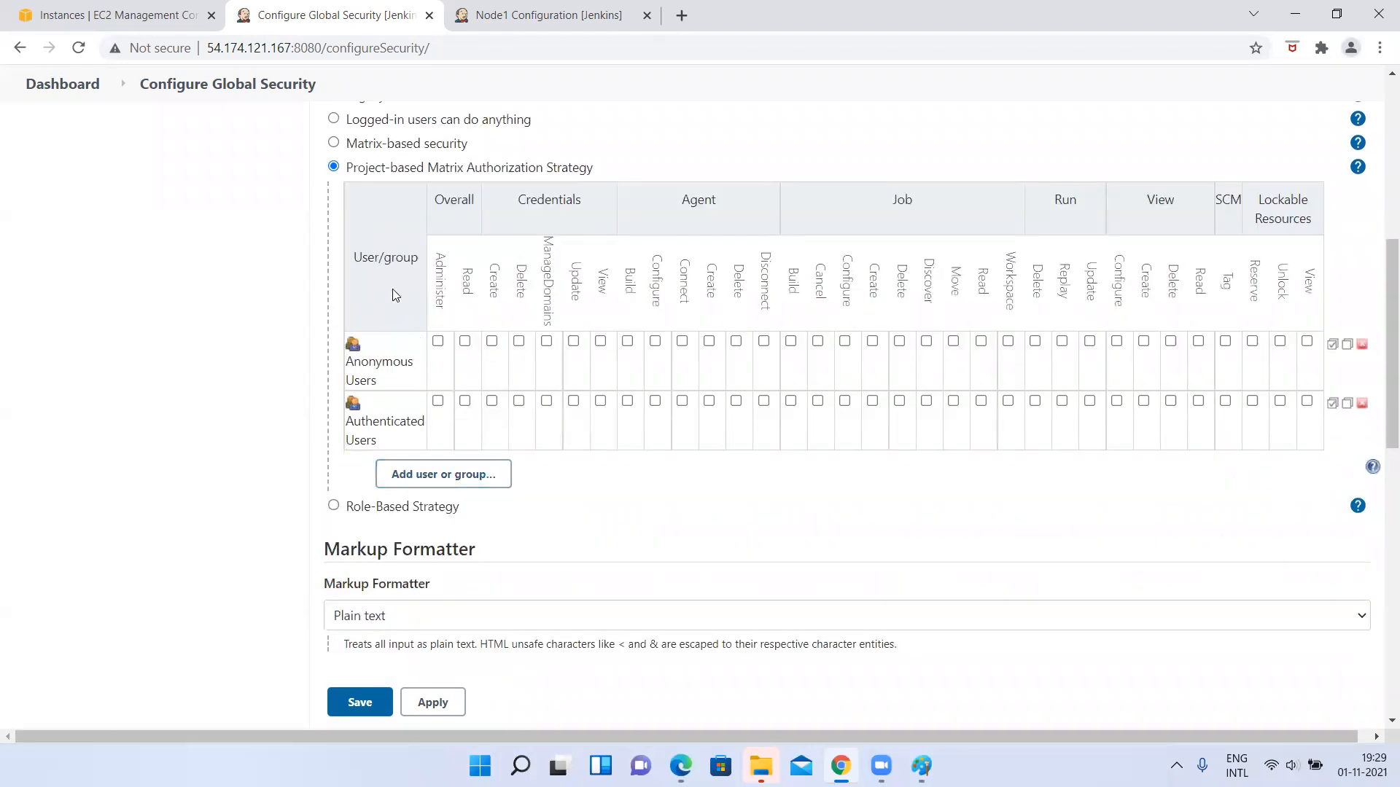
left_click(338, 509)
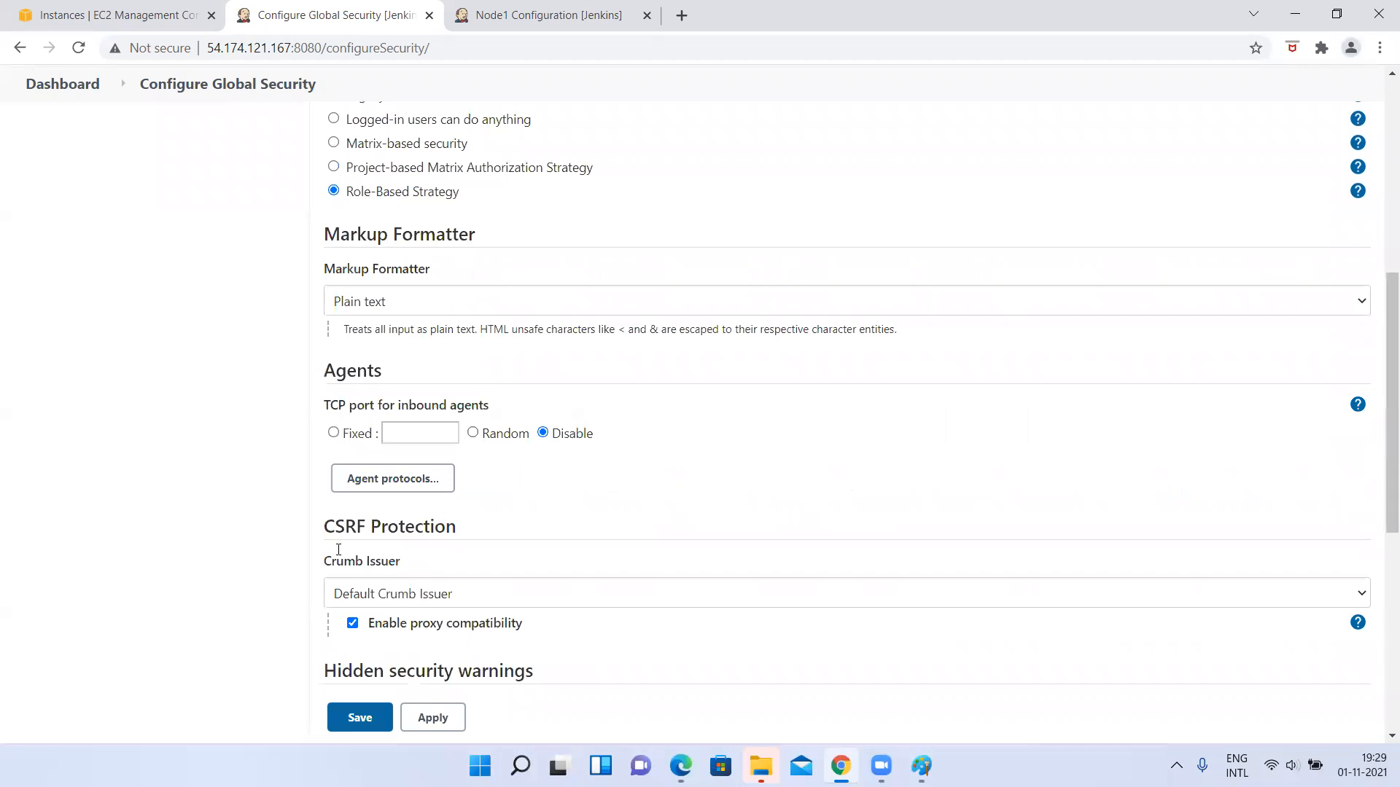
Save the global security configuration with Role-Based Strategy as the authorization method.
scroll(206, 366, "up", 2)
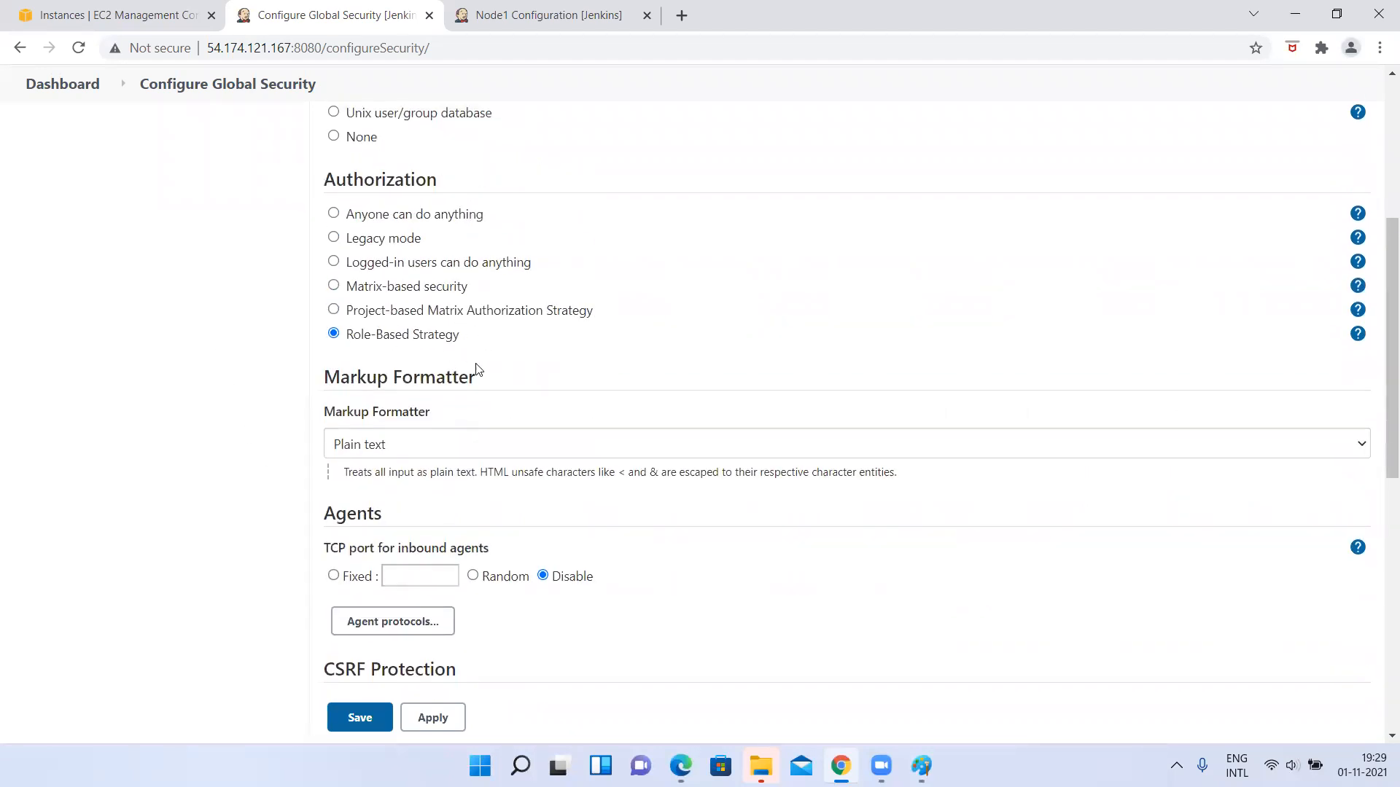
scroll(477, 370, "down", 9)
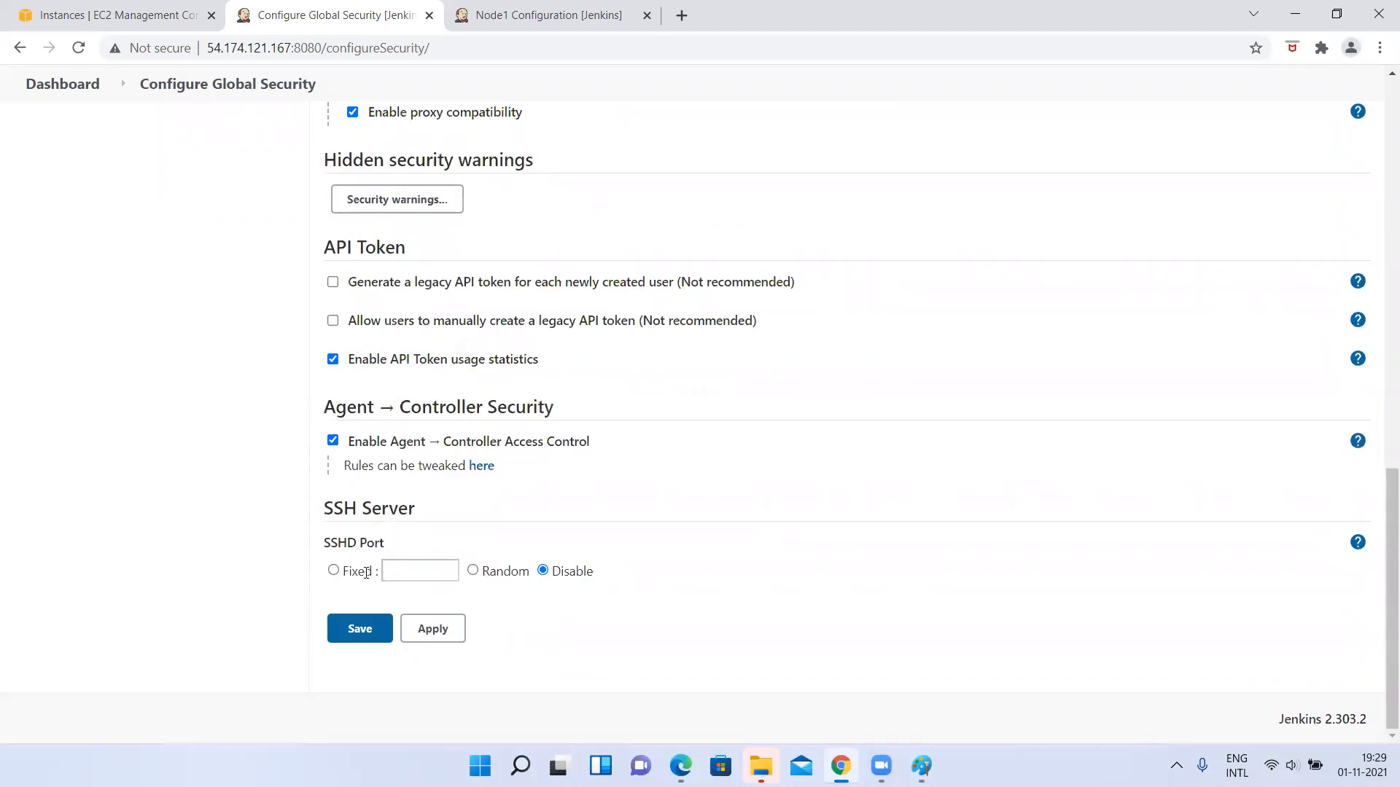
left_click(359, 630)
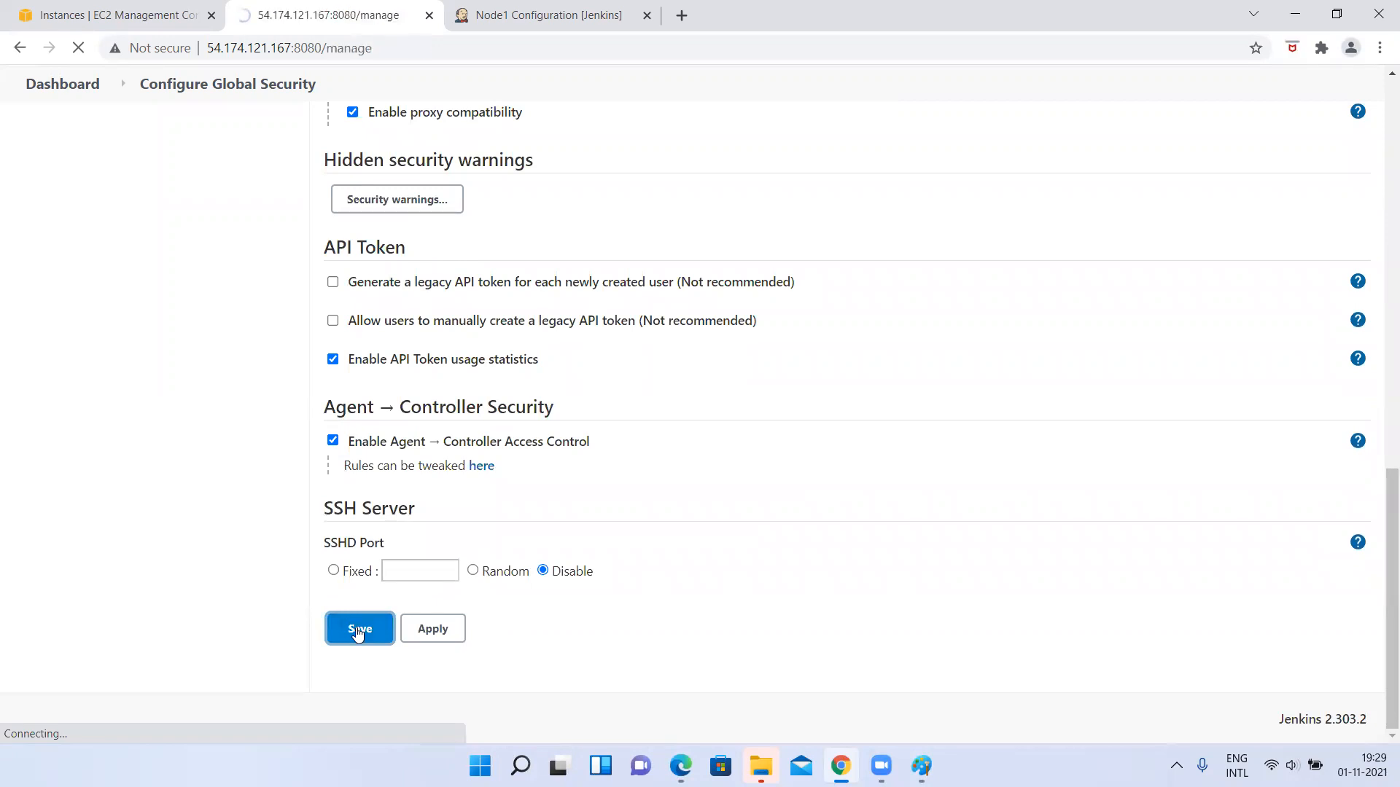
Examine the Security section of the management page, and reopen the global security configuration to check the saved authorization strategy.
scroll(691, 387, "down", 2)
scroll(689, 392, "down", 5)
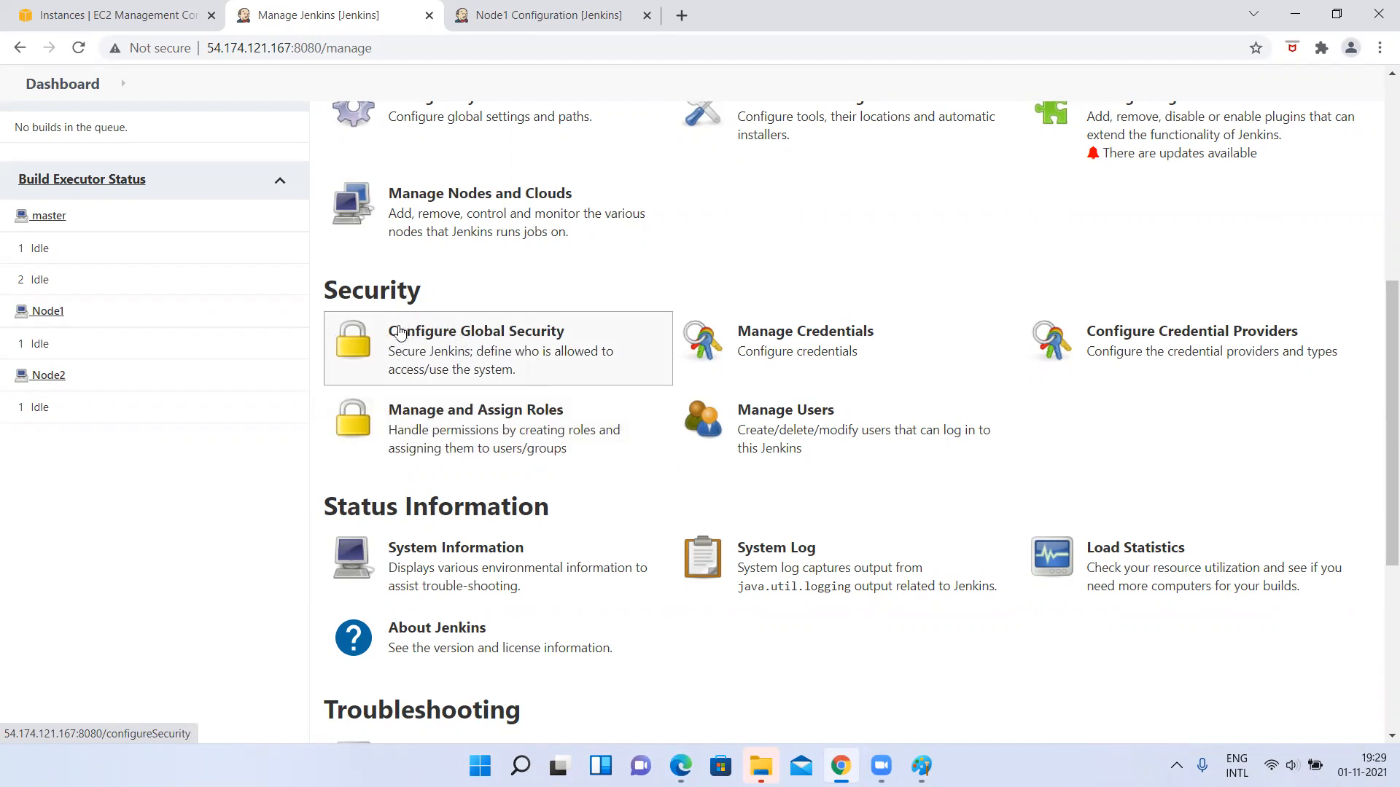
scroll(445, 341, "up", 1)
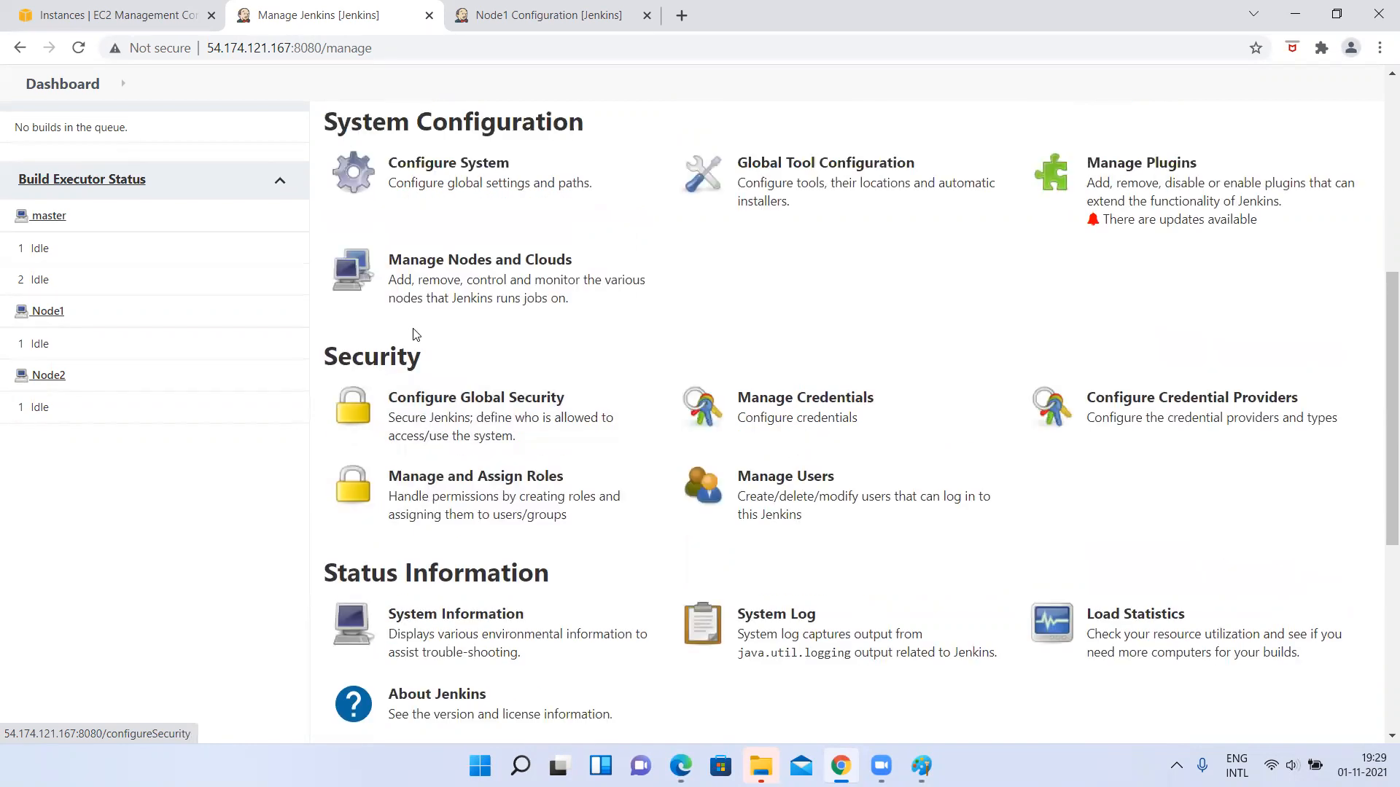
left_click(500, 421)
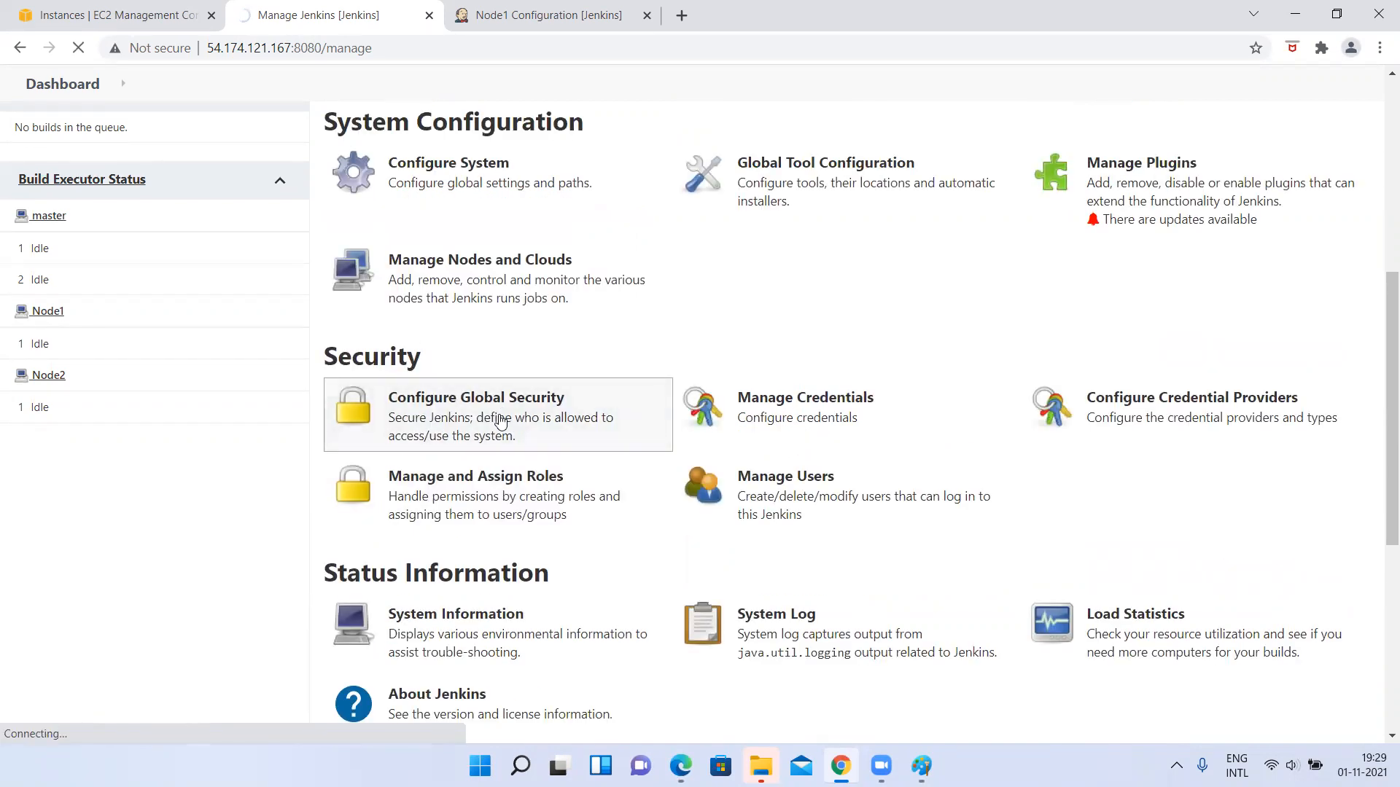
scroll(500, 422, "down", 5)
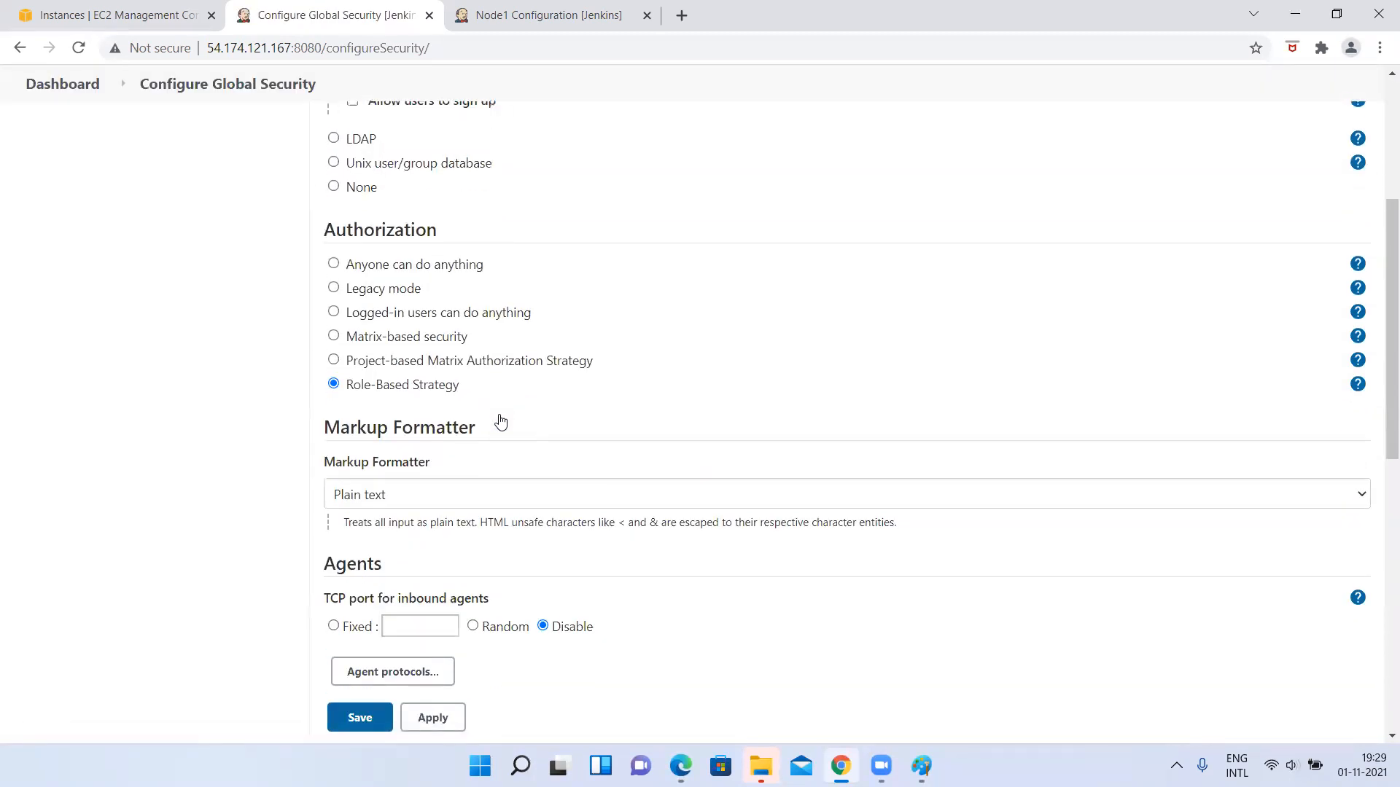
scroll(500, 421, "down", 1)
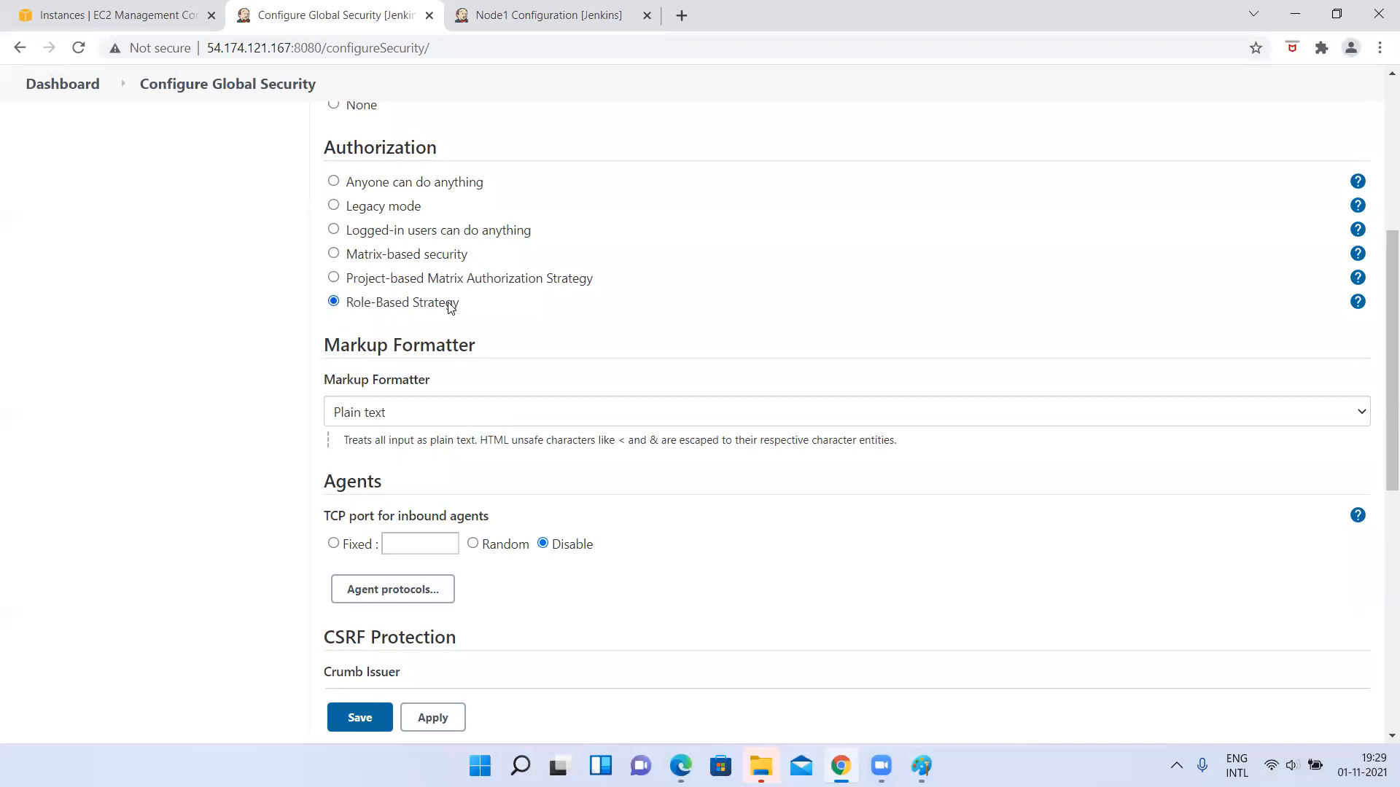
scroll(288, 333, "up", 5)
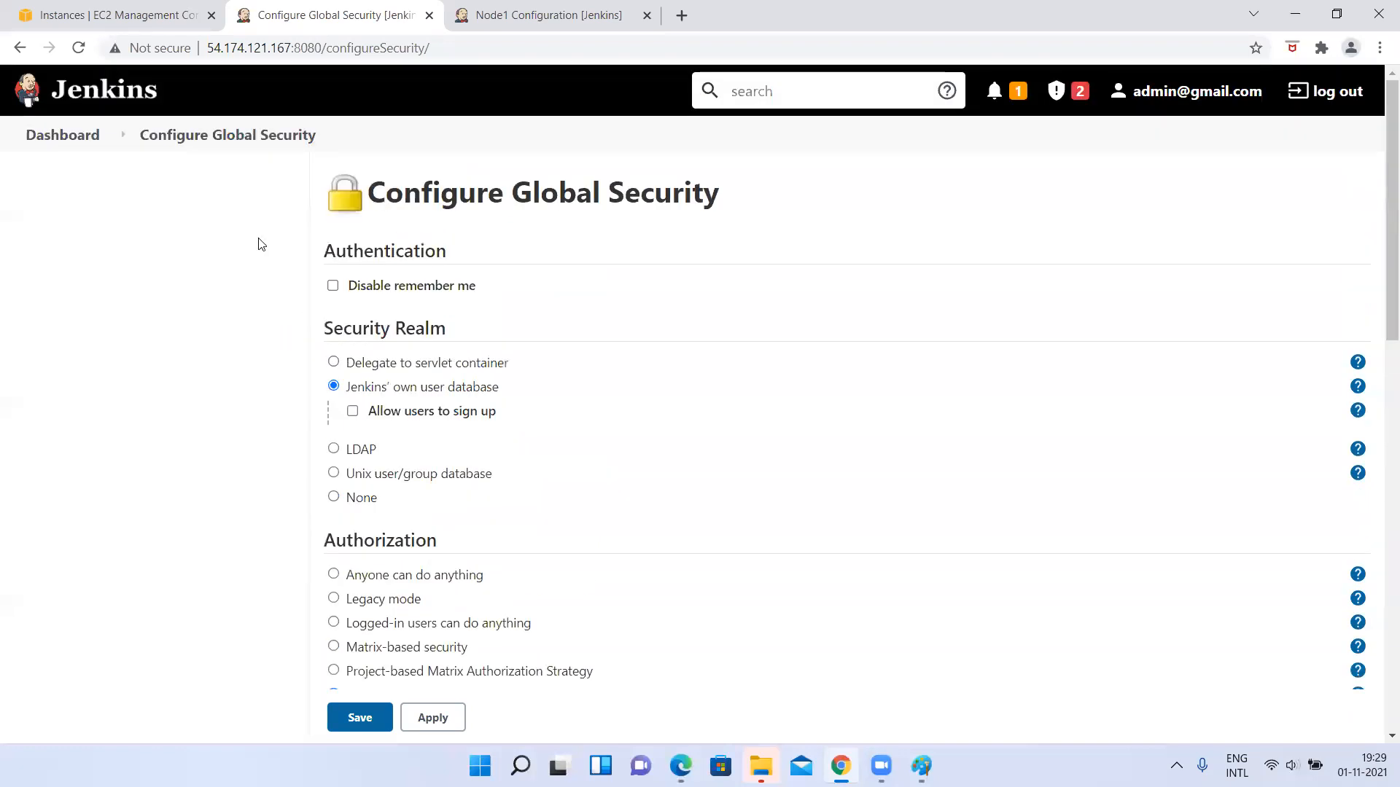
left_click(172, 147)
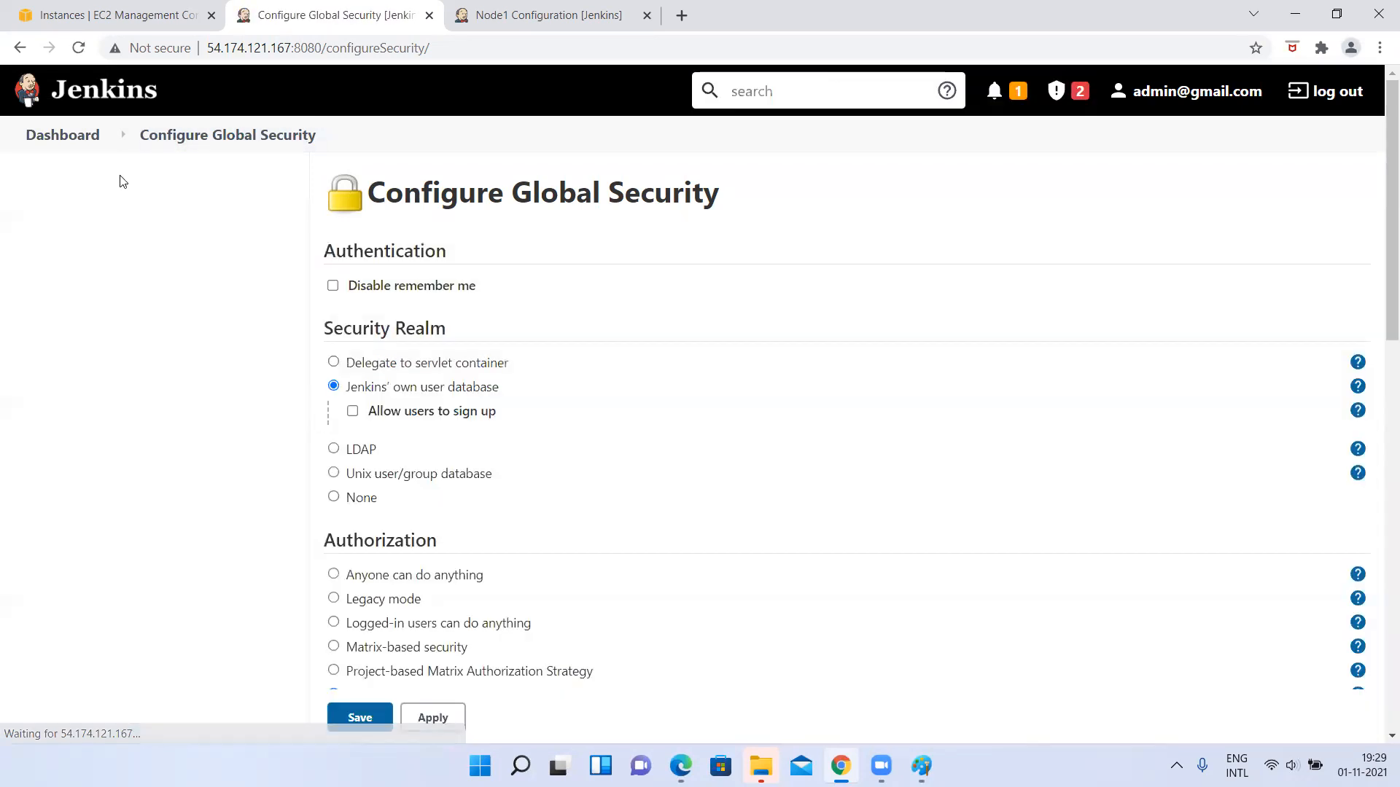
scroll(117, 177, "down", 6)
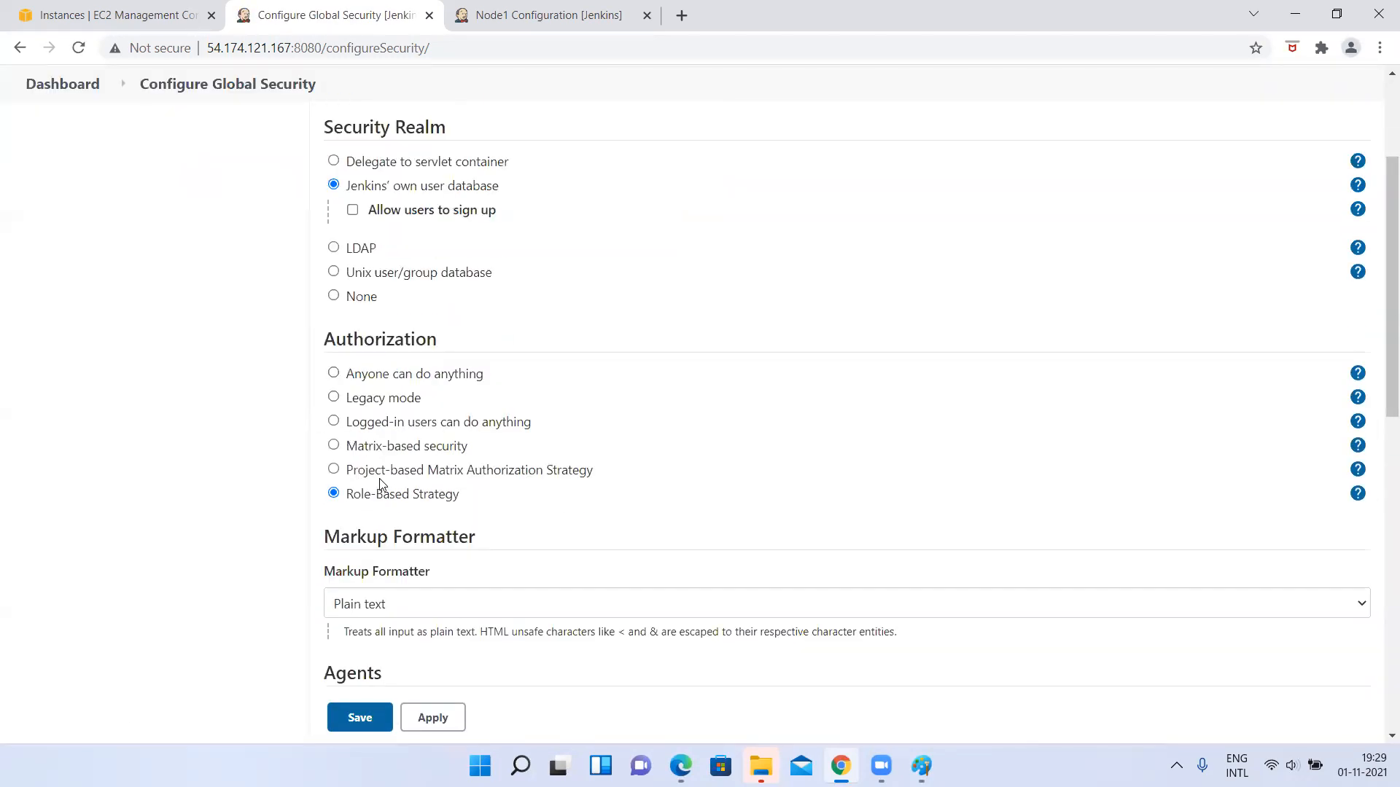
Open the list of Jenkins users from the Security section of the management page.
left_click(73, 84)
left_click(115, 390)
scroll(627, 521, "down", 7)
scroll(630, 520, "down", 1)
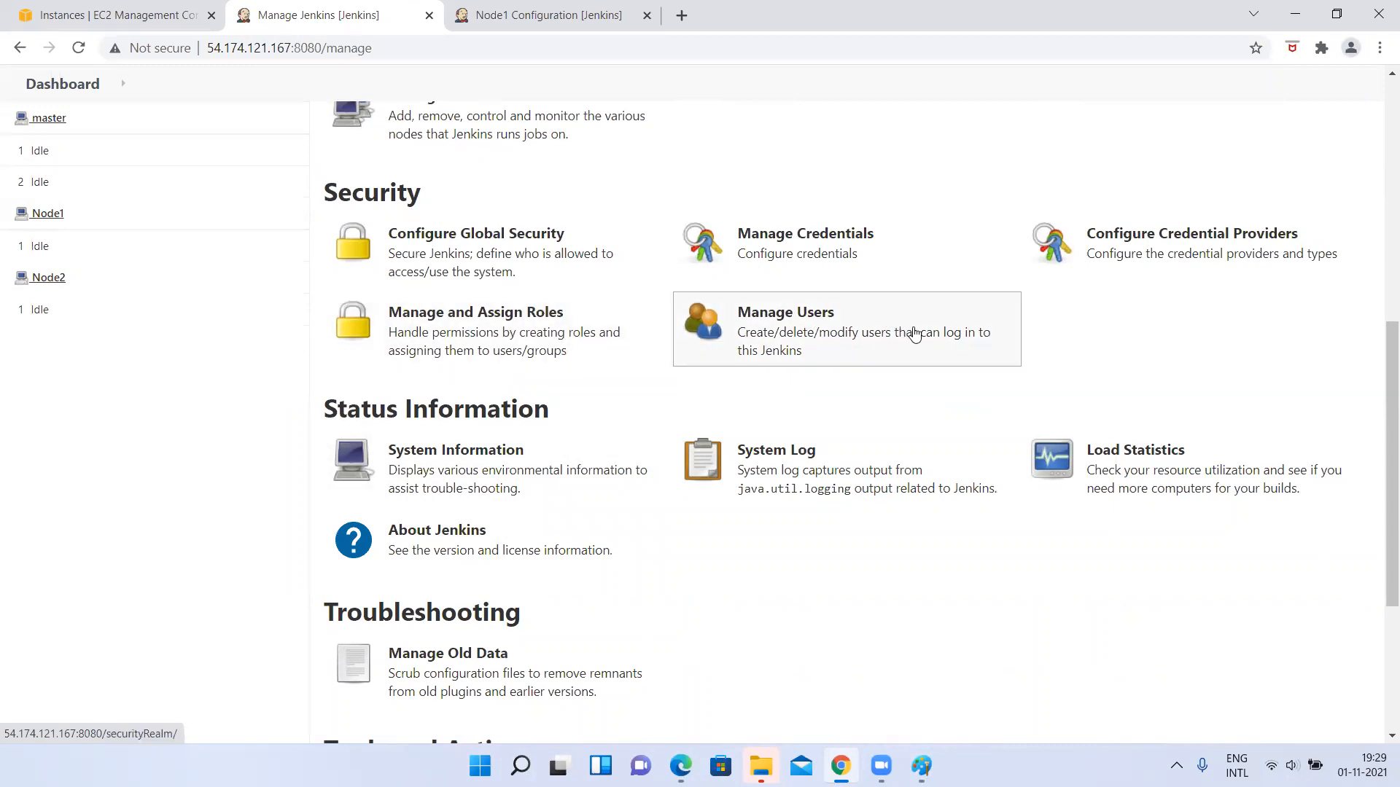
left_click(779, 335)
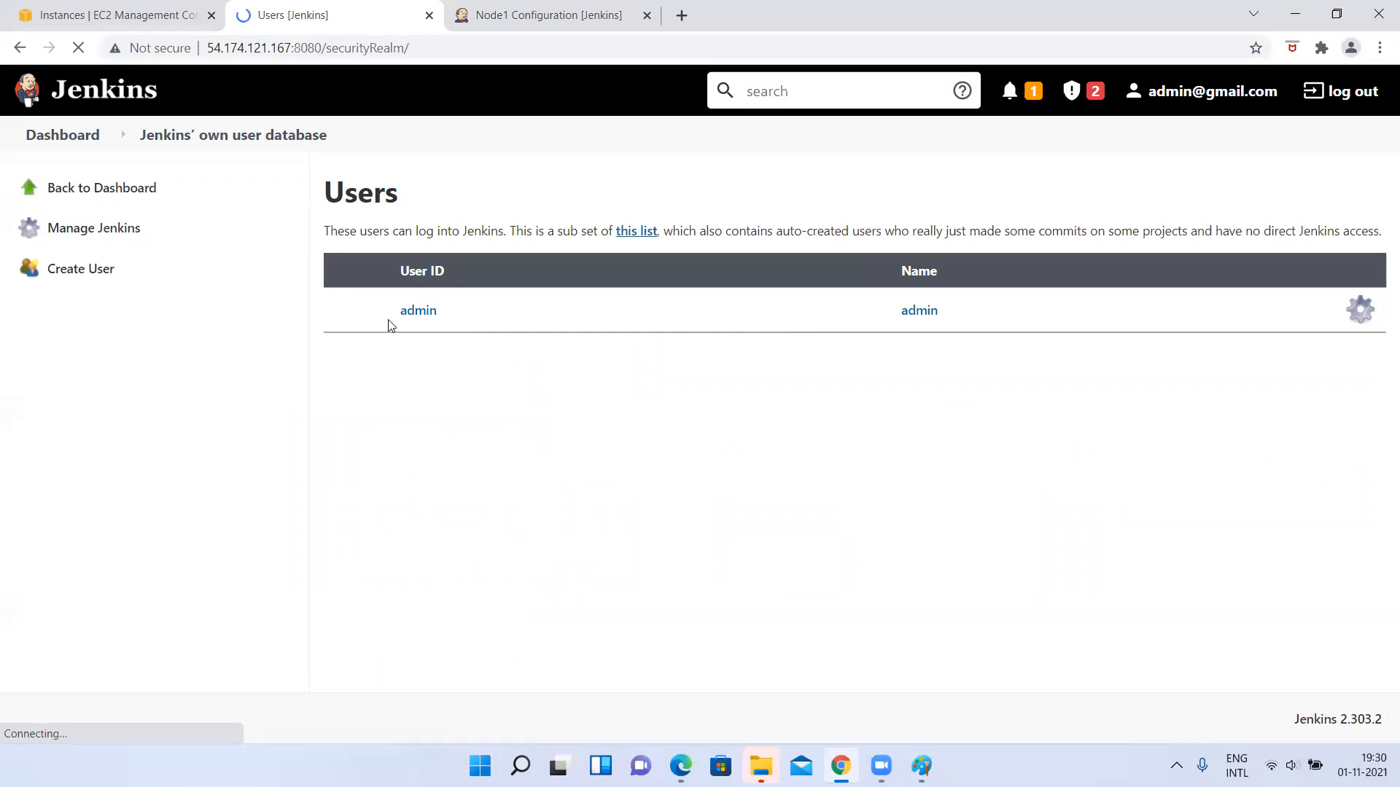
Go back to the dashboard and reopen the Manage Jenkins page.
left_click(73, 136)
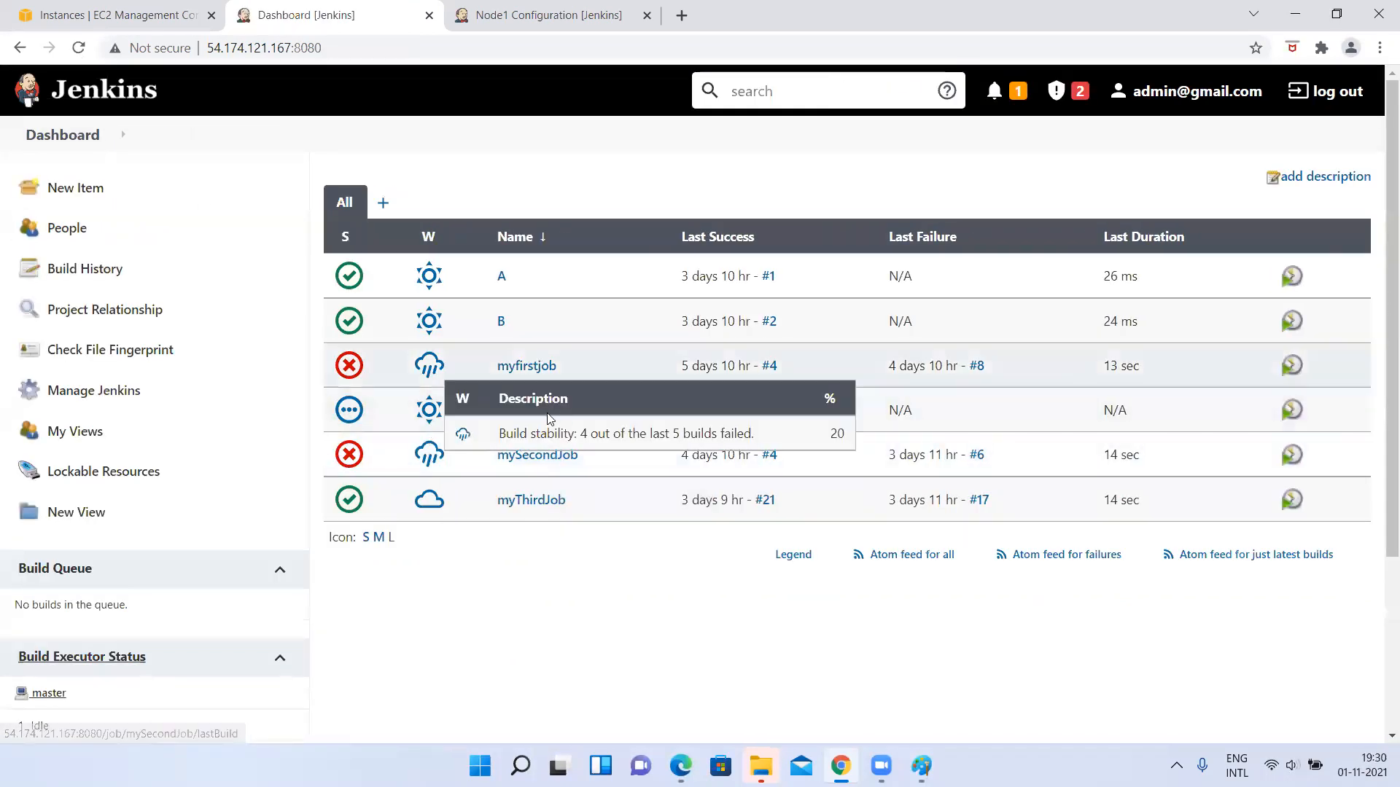
left_click(94, 390)
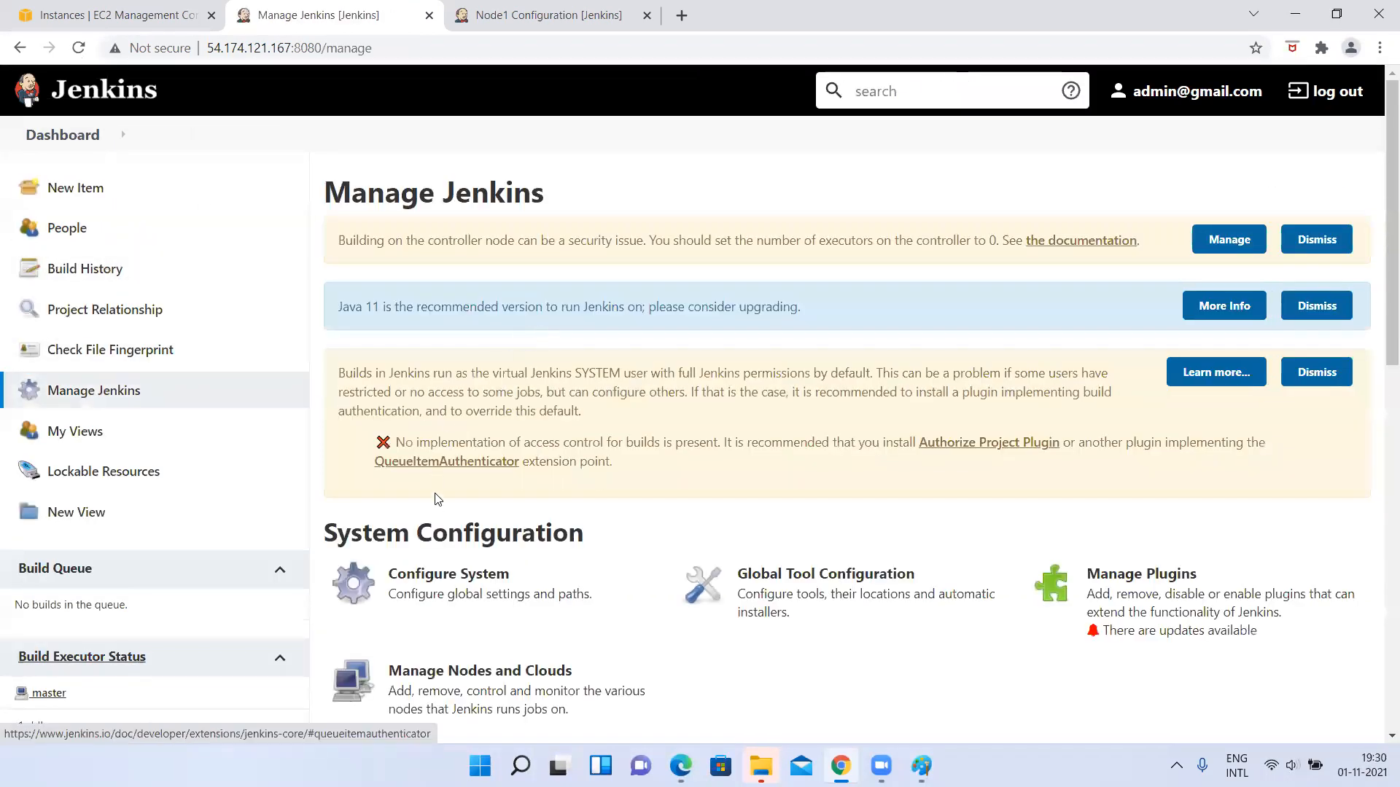
scroll(571, 67, "down", 2)
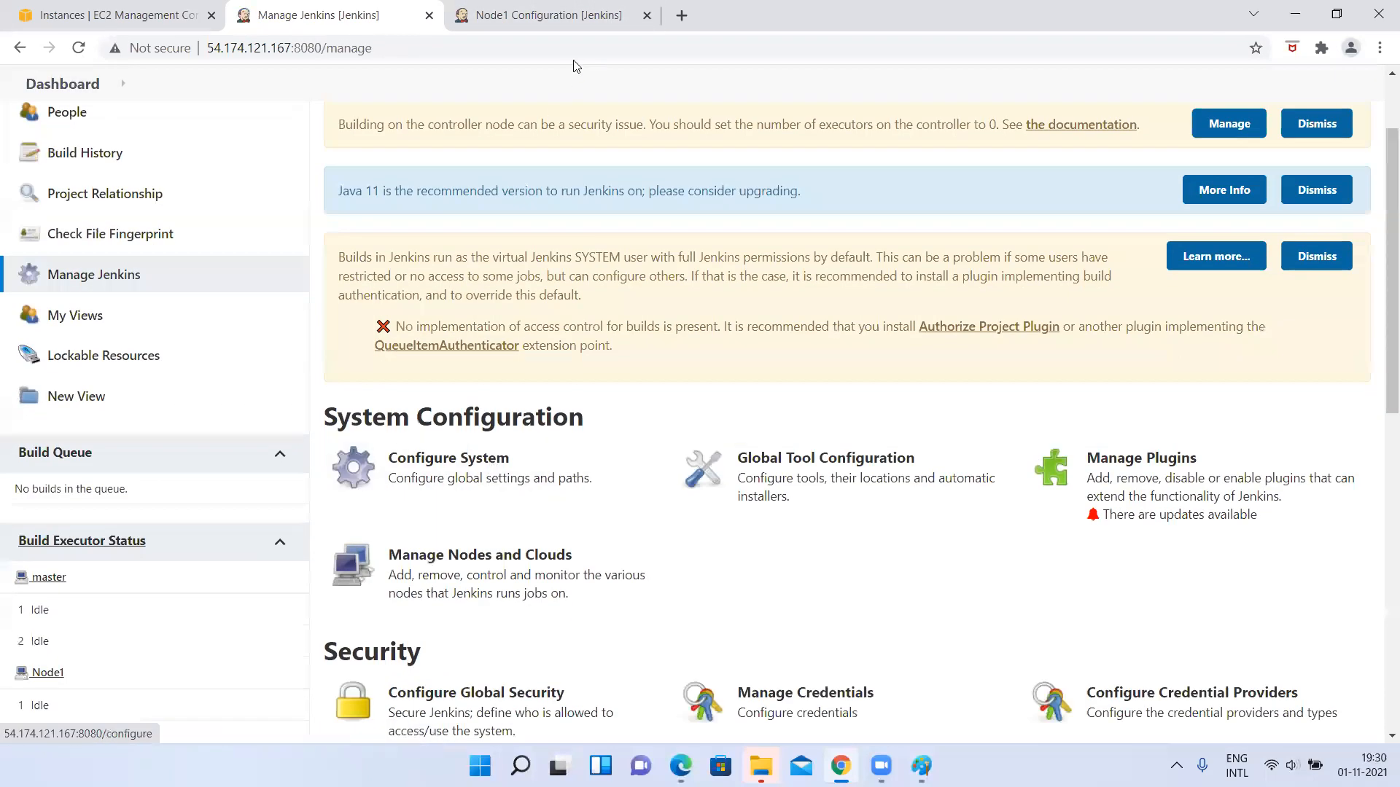
Detach the Node1 Configuration tab into its own browser window and open the Jenkins dashboard there.
left_click_drag(540, 24, 444, 163)
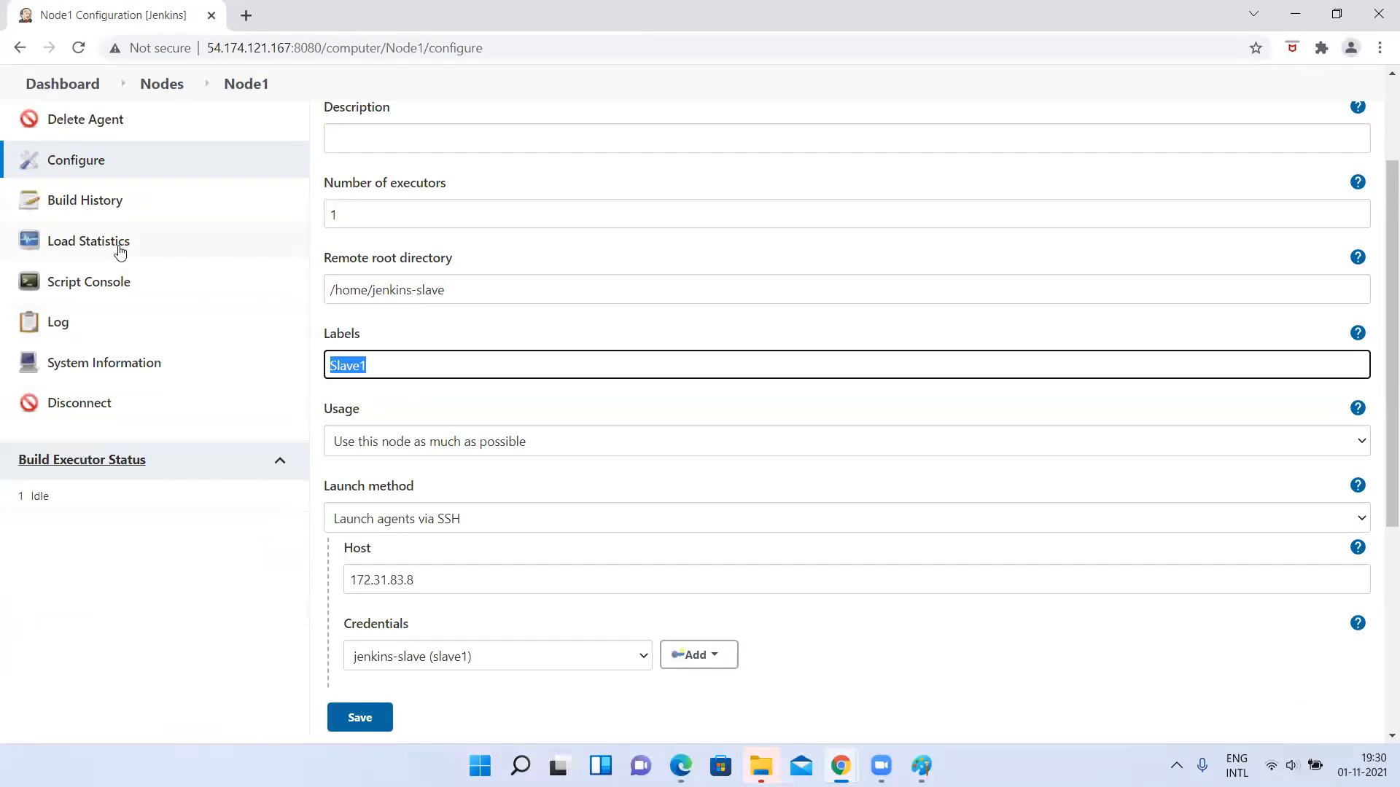
scroll(121, 252, "up", 3)
left_click(88, 136)
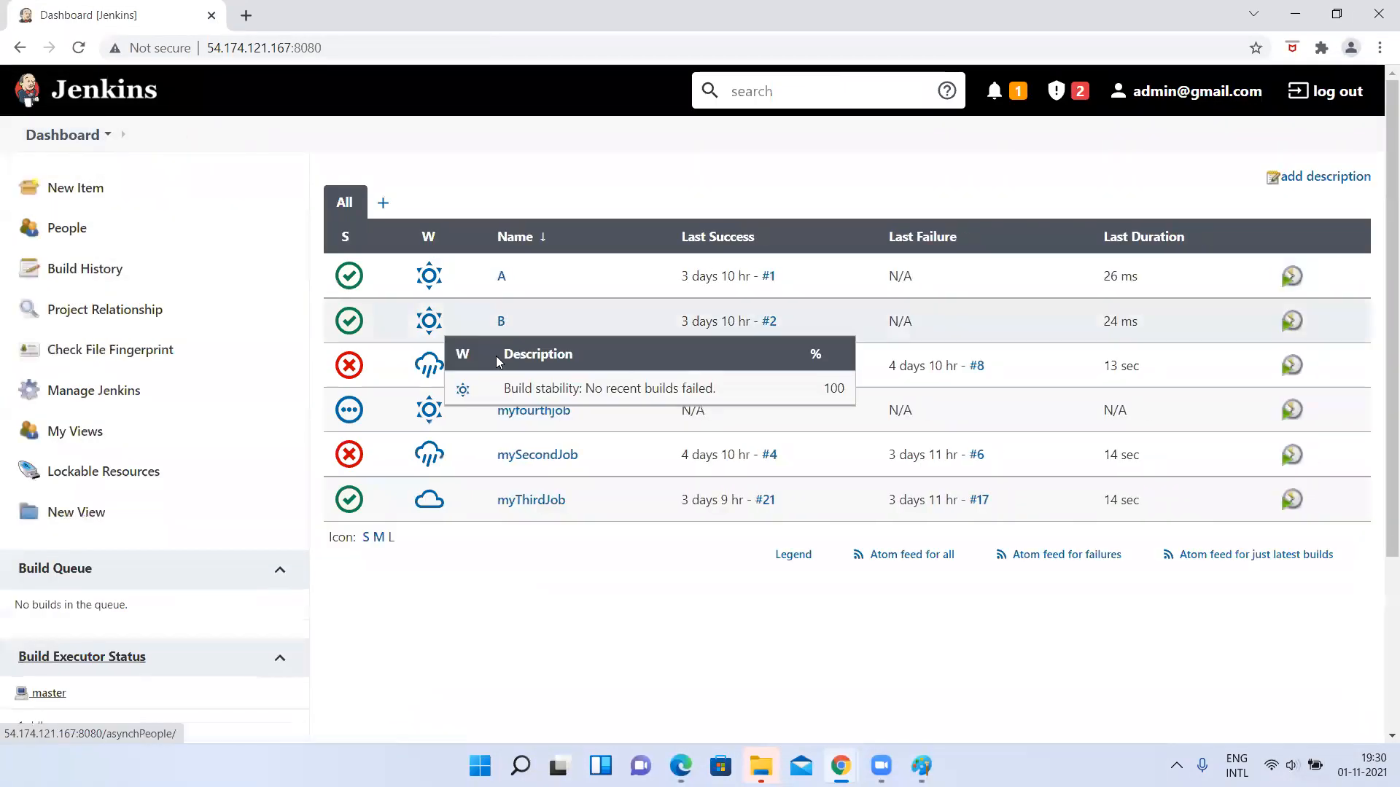
left_click(108, 401)
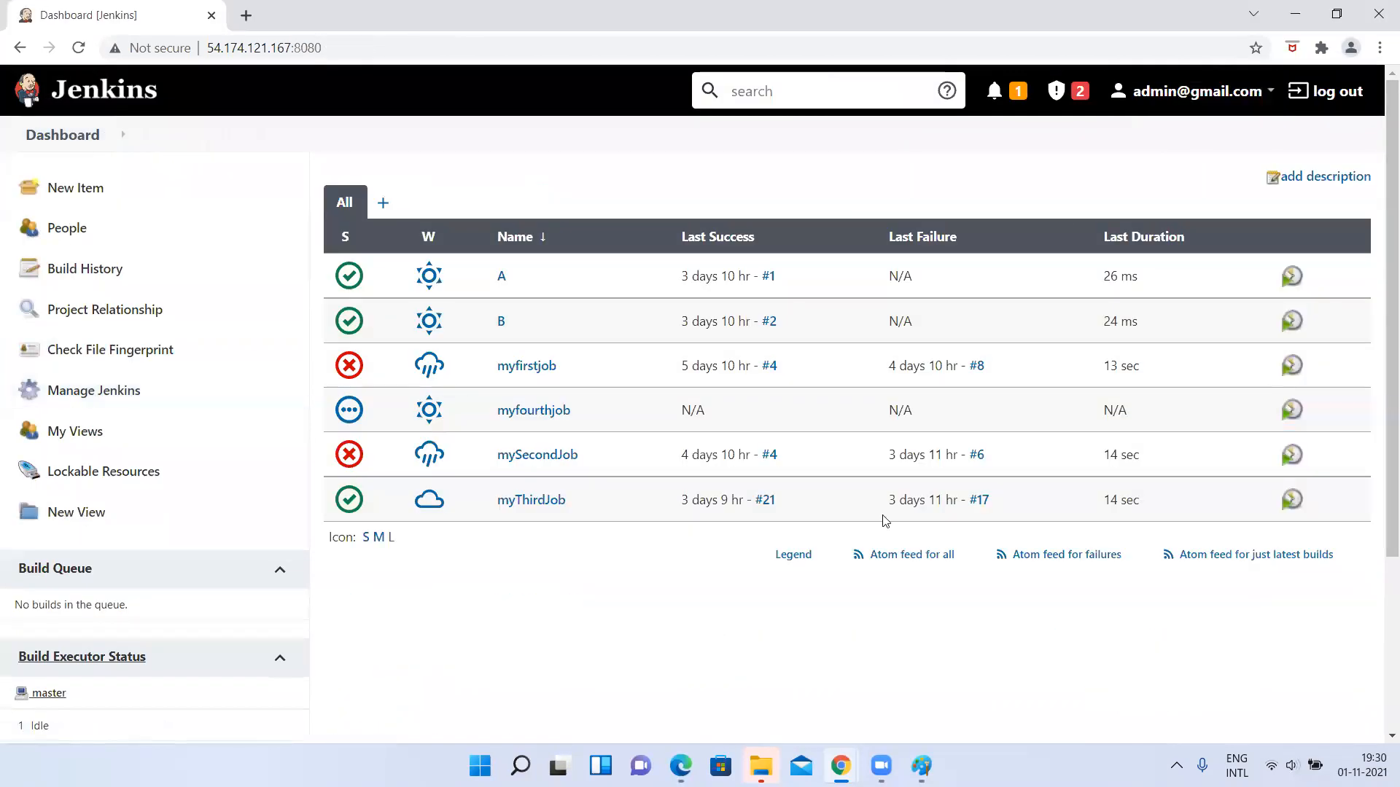
Close the Microsoft Edge window, and open the Jenkins user list in the Chrome window showing the management page.
left_click(681, 766)
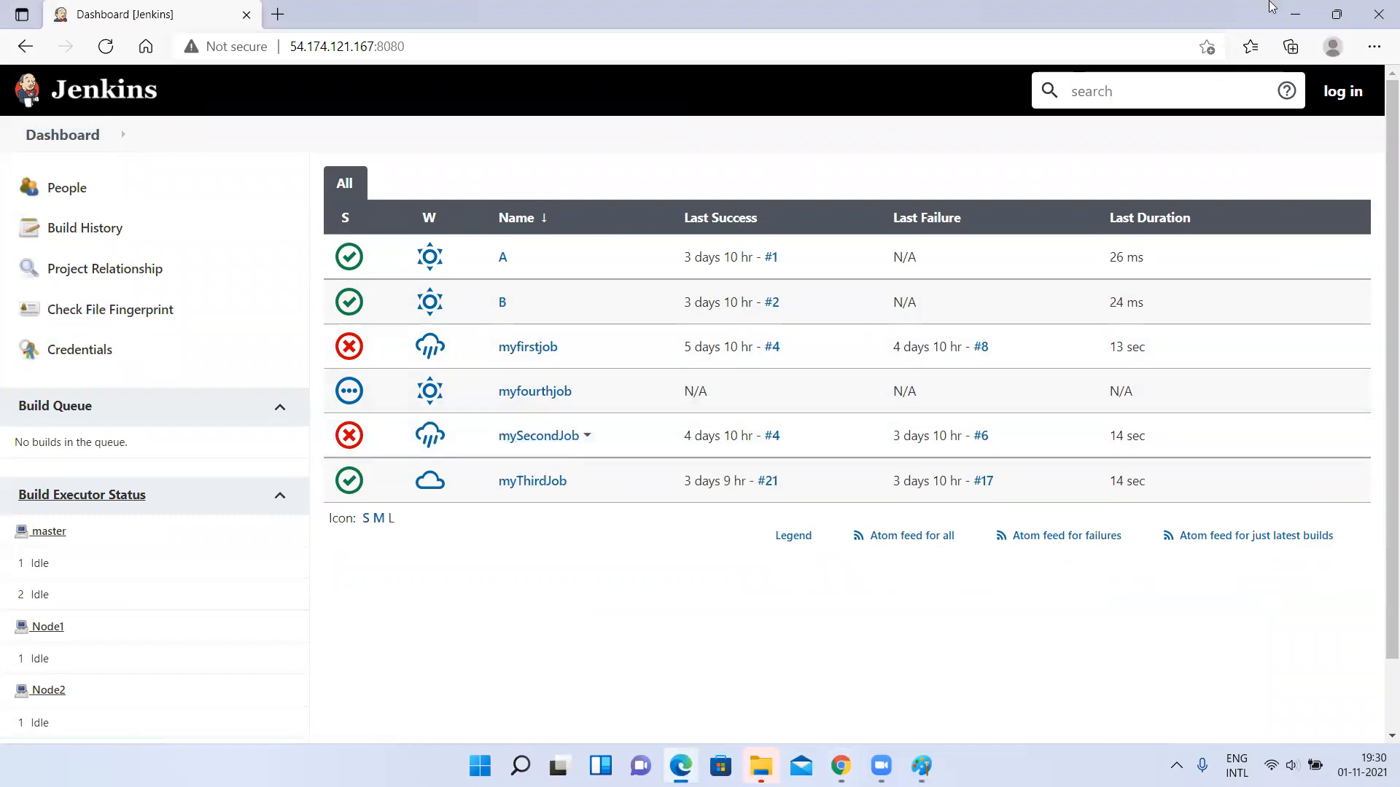
left_click(1378, 14)
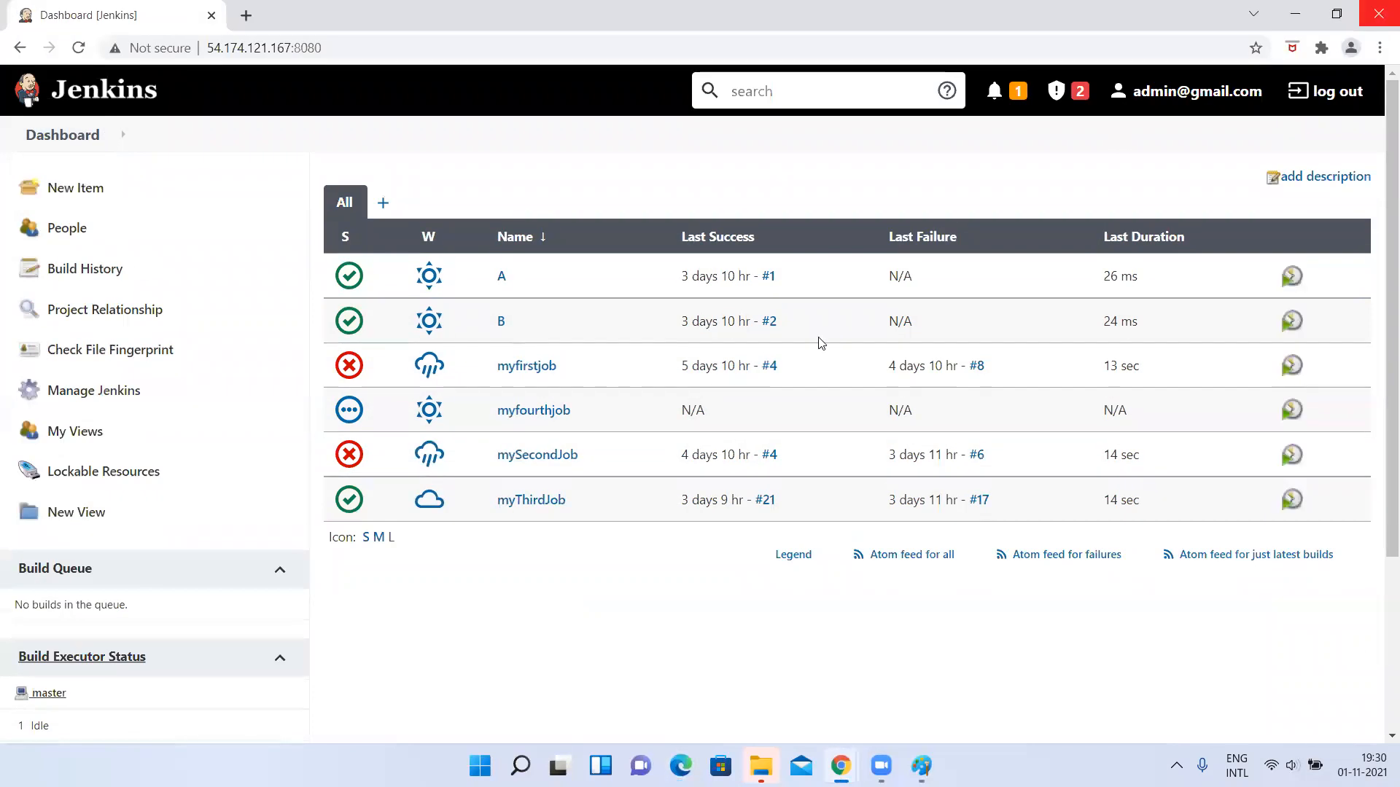
mouse_move(841, 766)
left_click(791, 675)
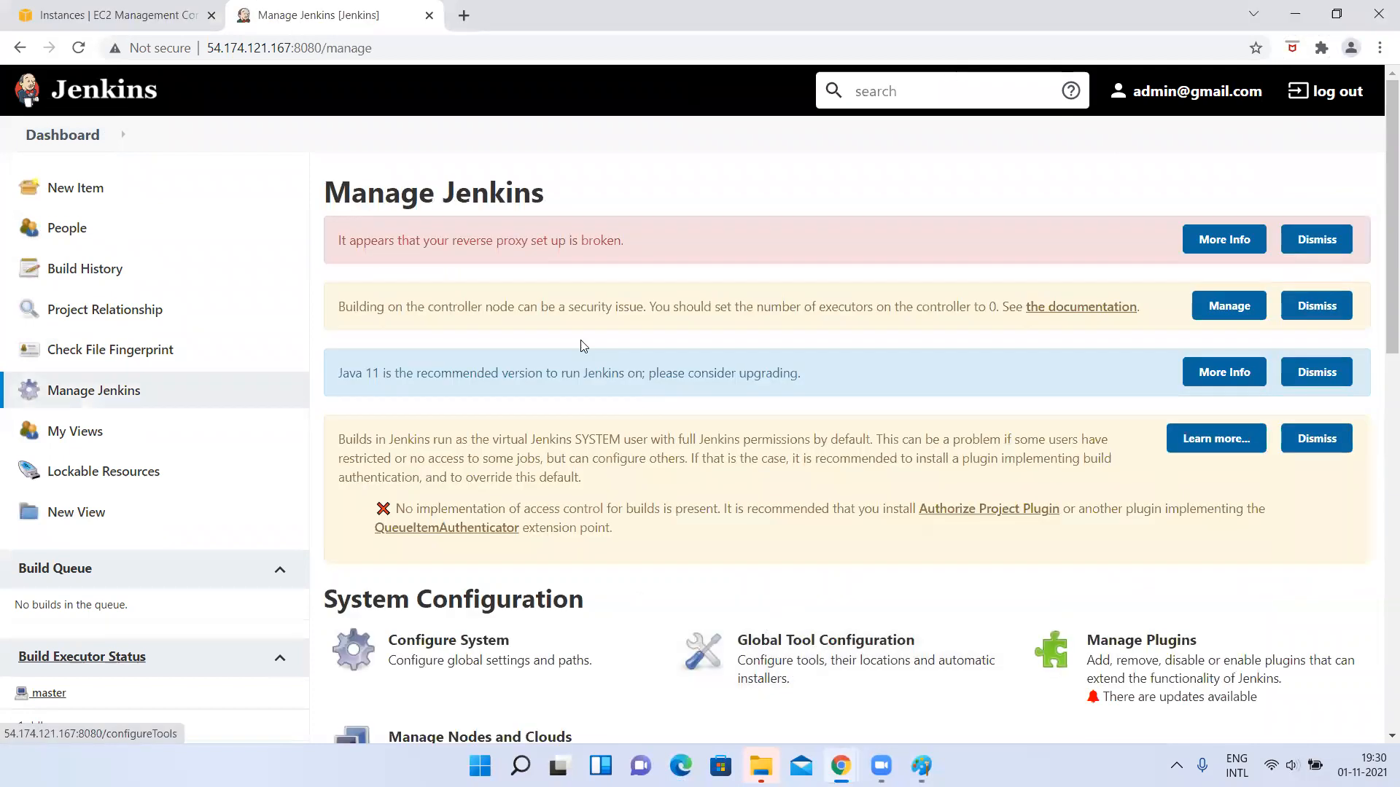
scroll(584, 347, "down", 7)
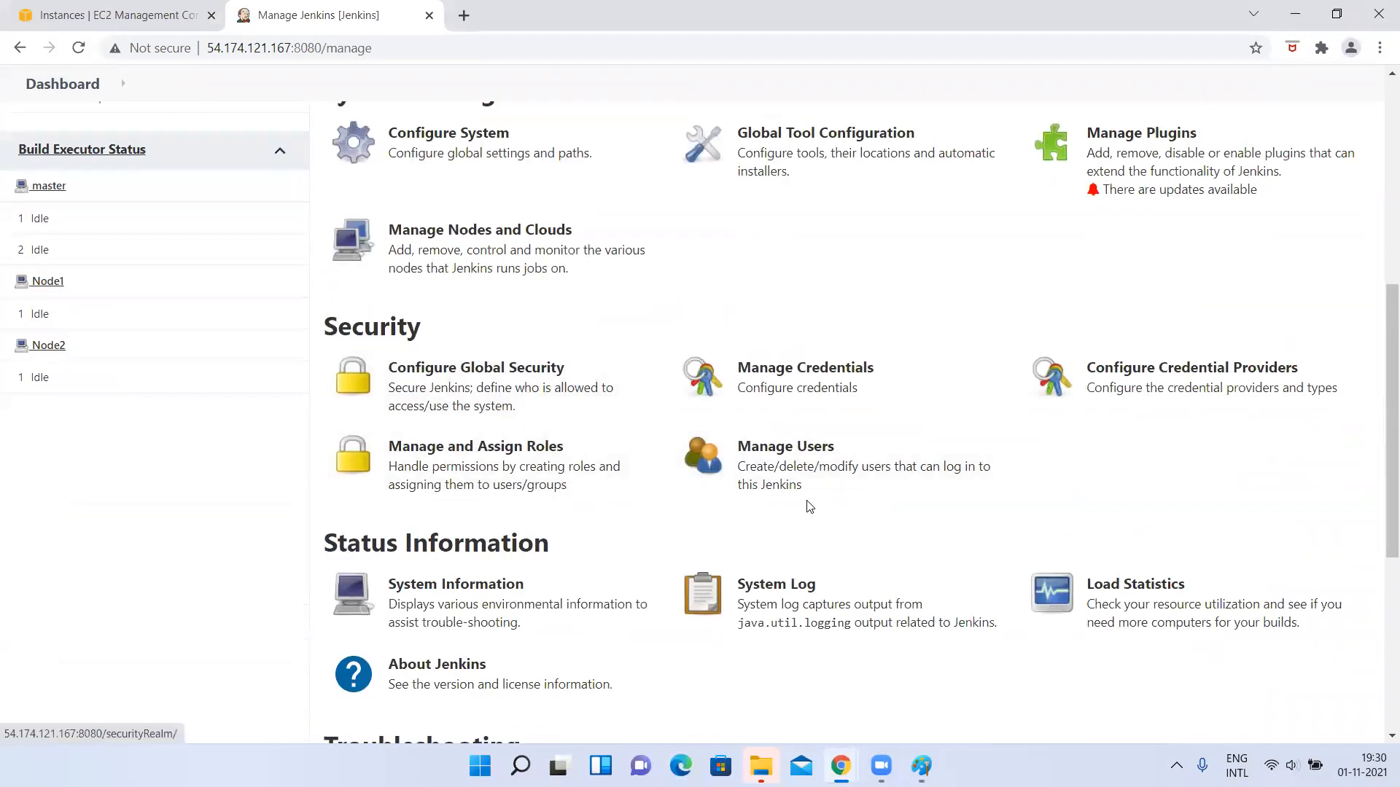
left_click(755, 477)
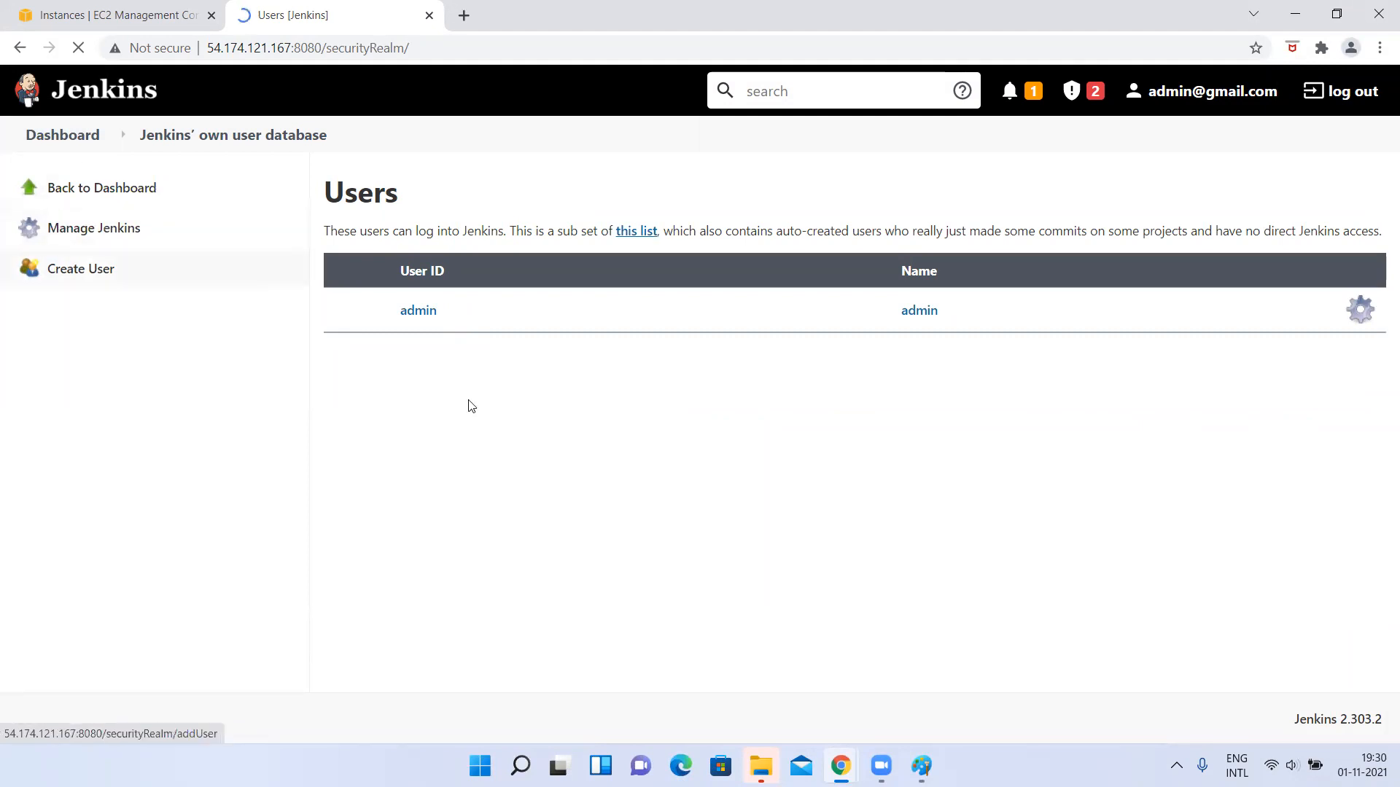
Open the global security configuration in the second Chrome window and examine its Security Realm and Authorization settings.
left_click(840, 765)
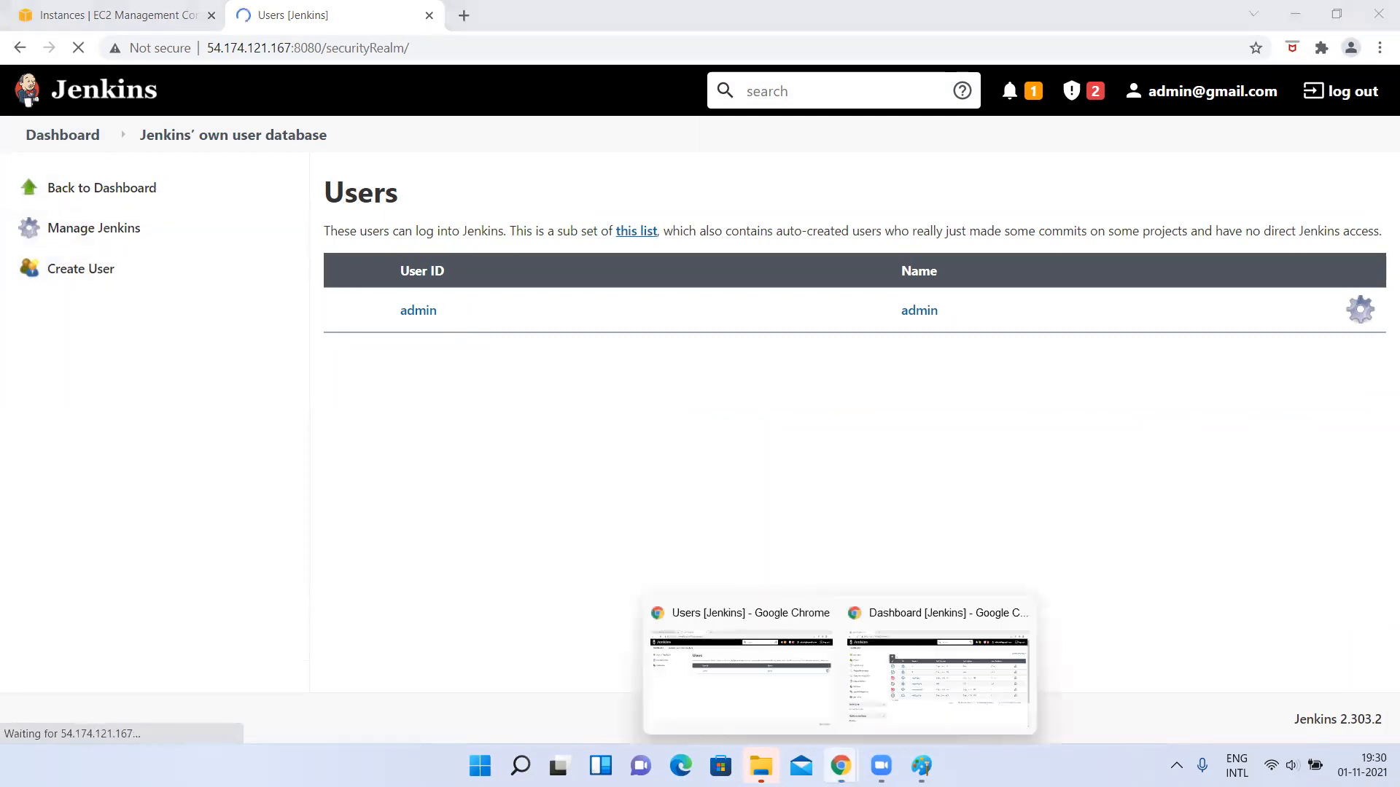
left_click(930, 687)
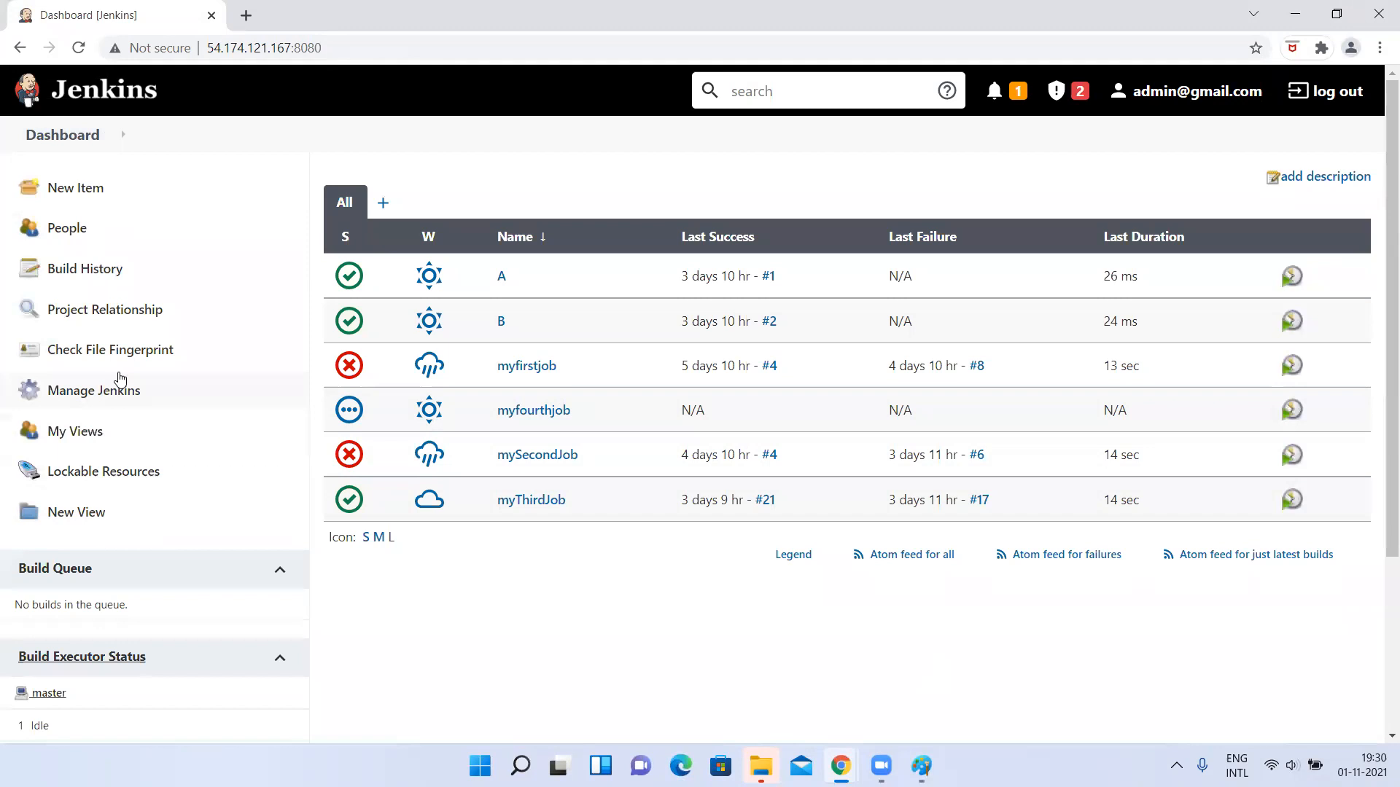
left_click(120, 379)
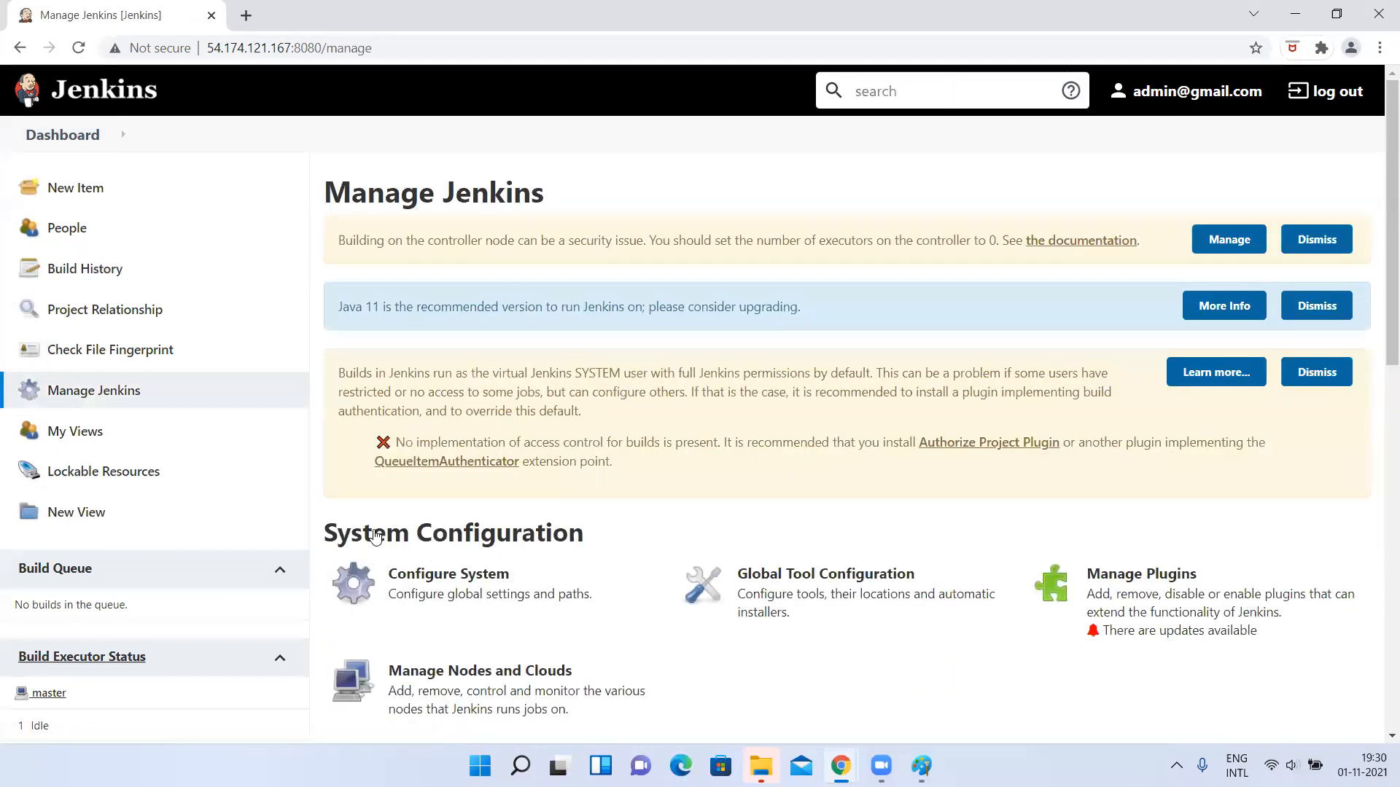
scroll(441, 525, "down", 2)
left_click(409, 650)
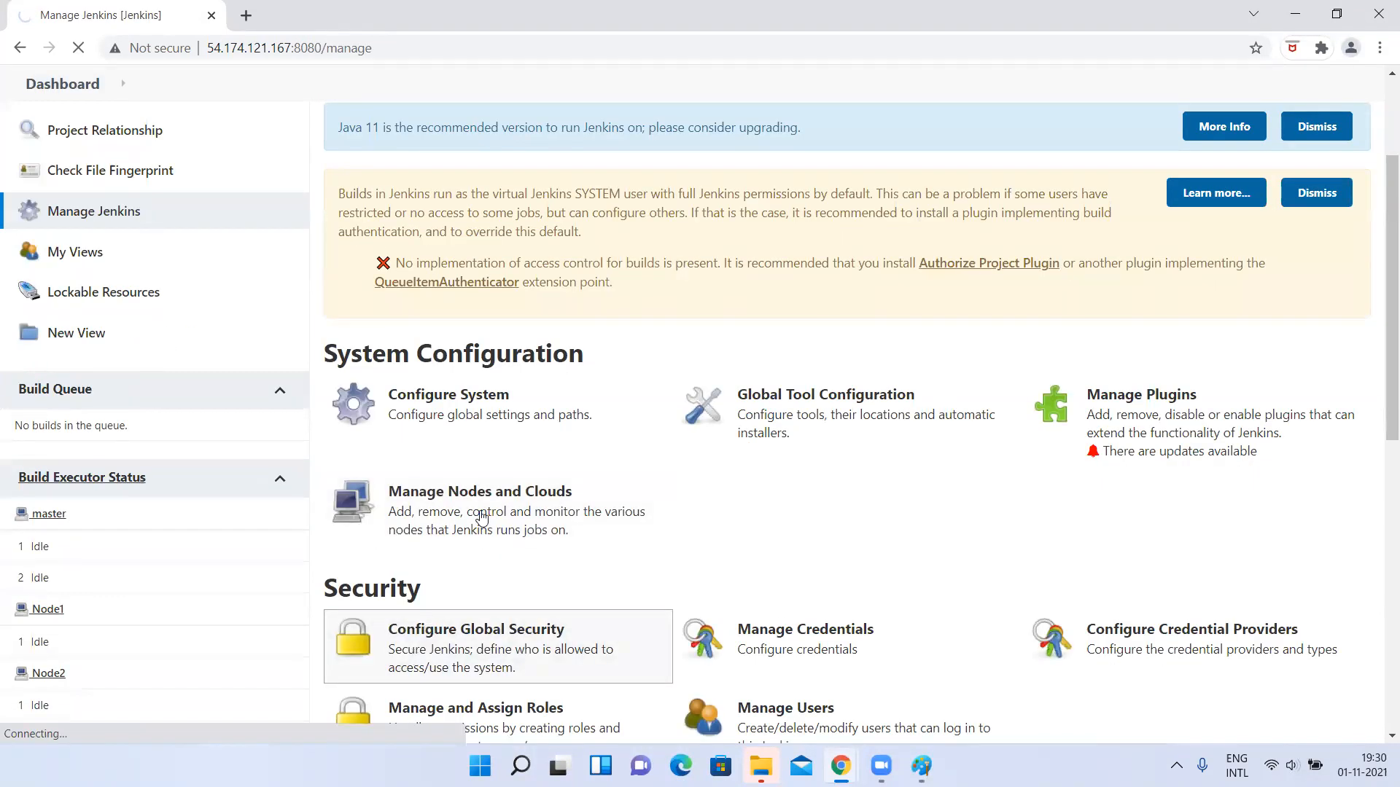
scroll(500, 476, "down", 10)
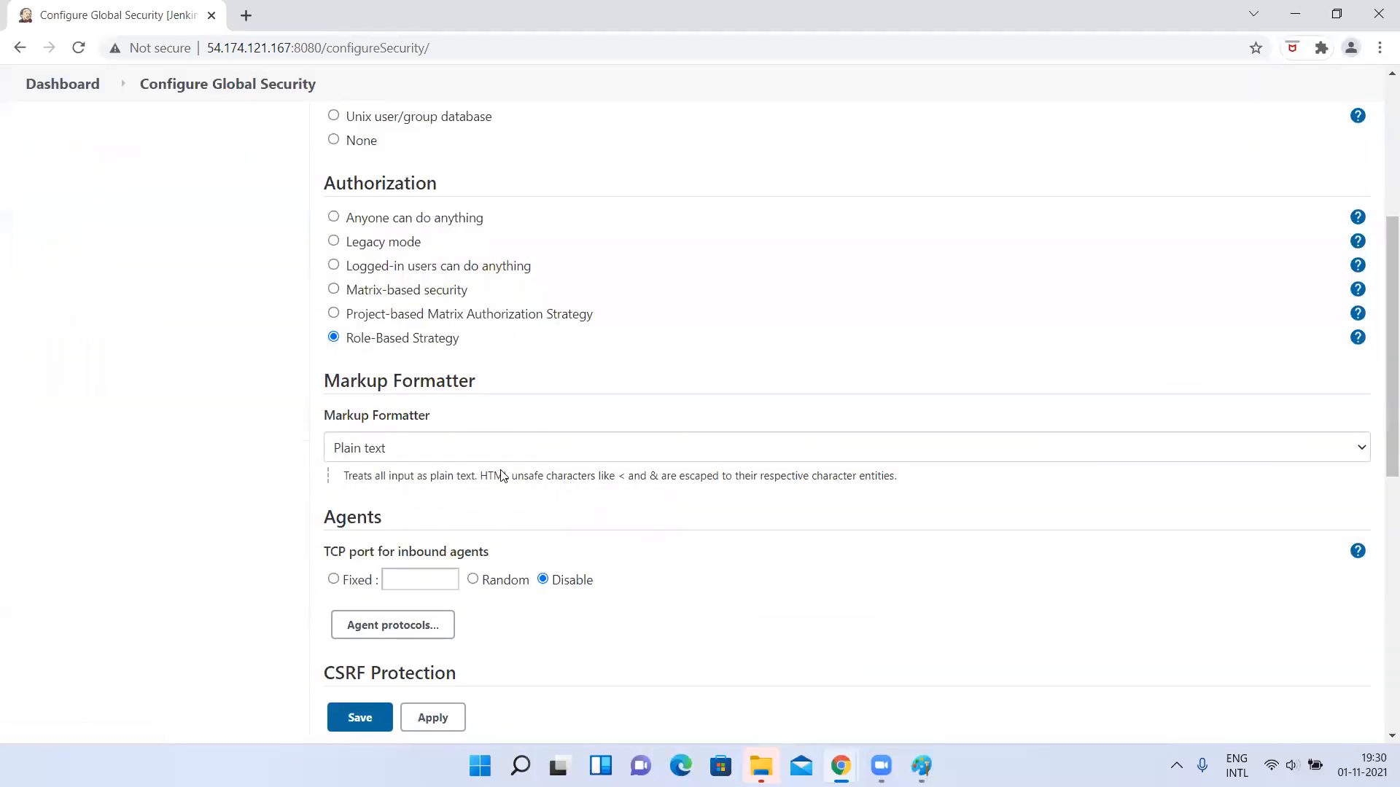
scroll(473, 403, "up", 1)
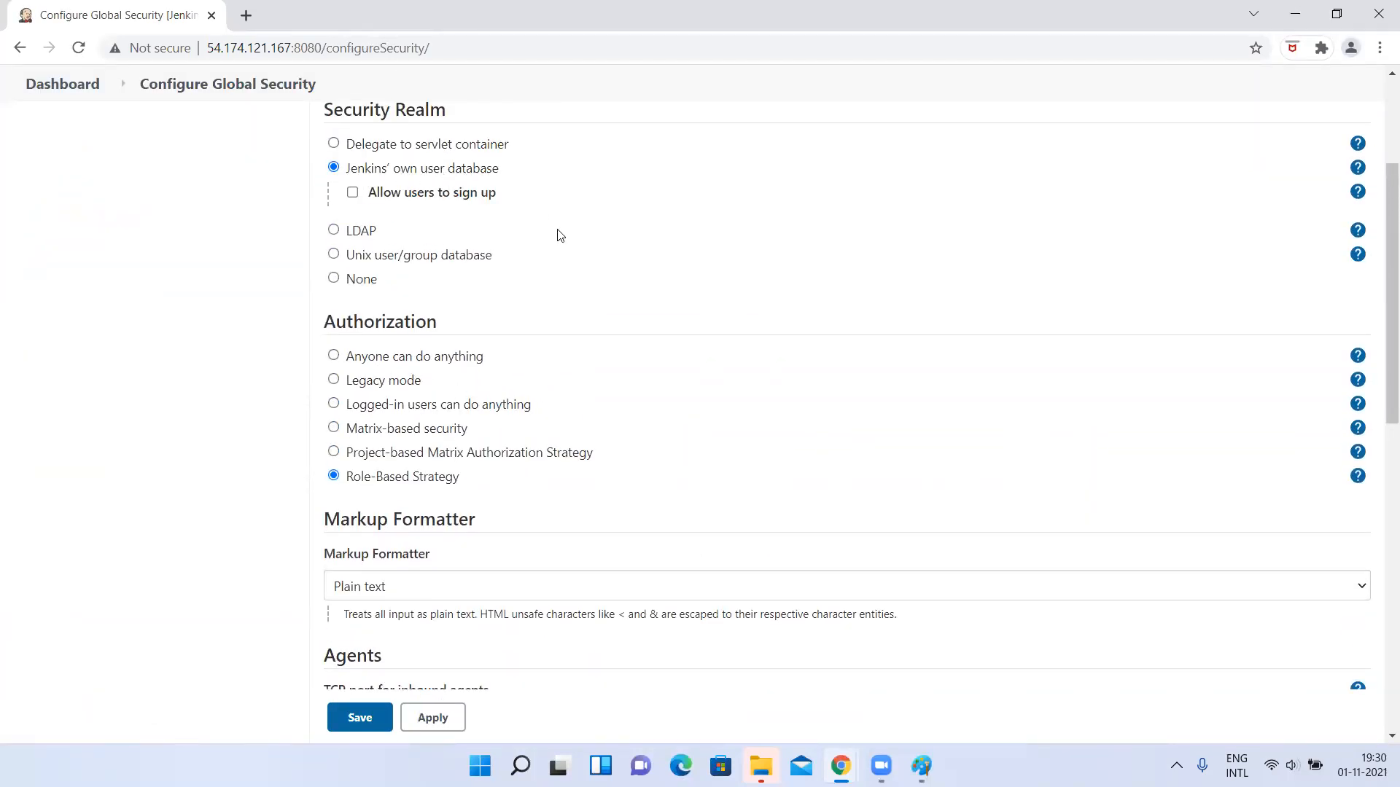
scroll(406, 341, "up", 2)
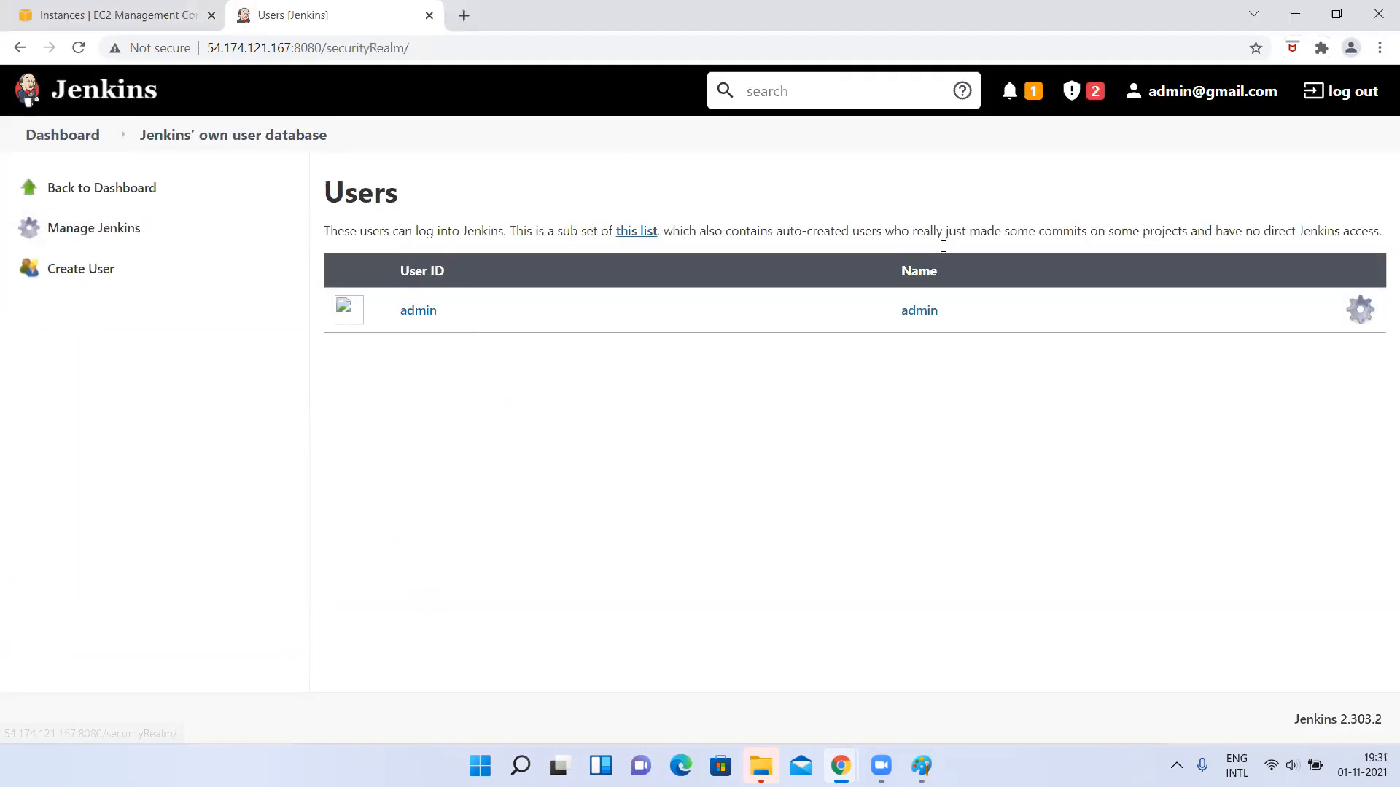
Create a Jenkins user, filling in the username, password, password confirmation, full name and e-mail address.
left_click(83, 270)
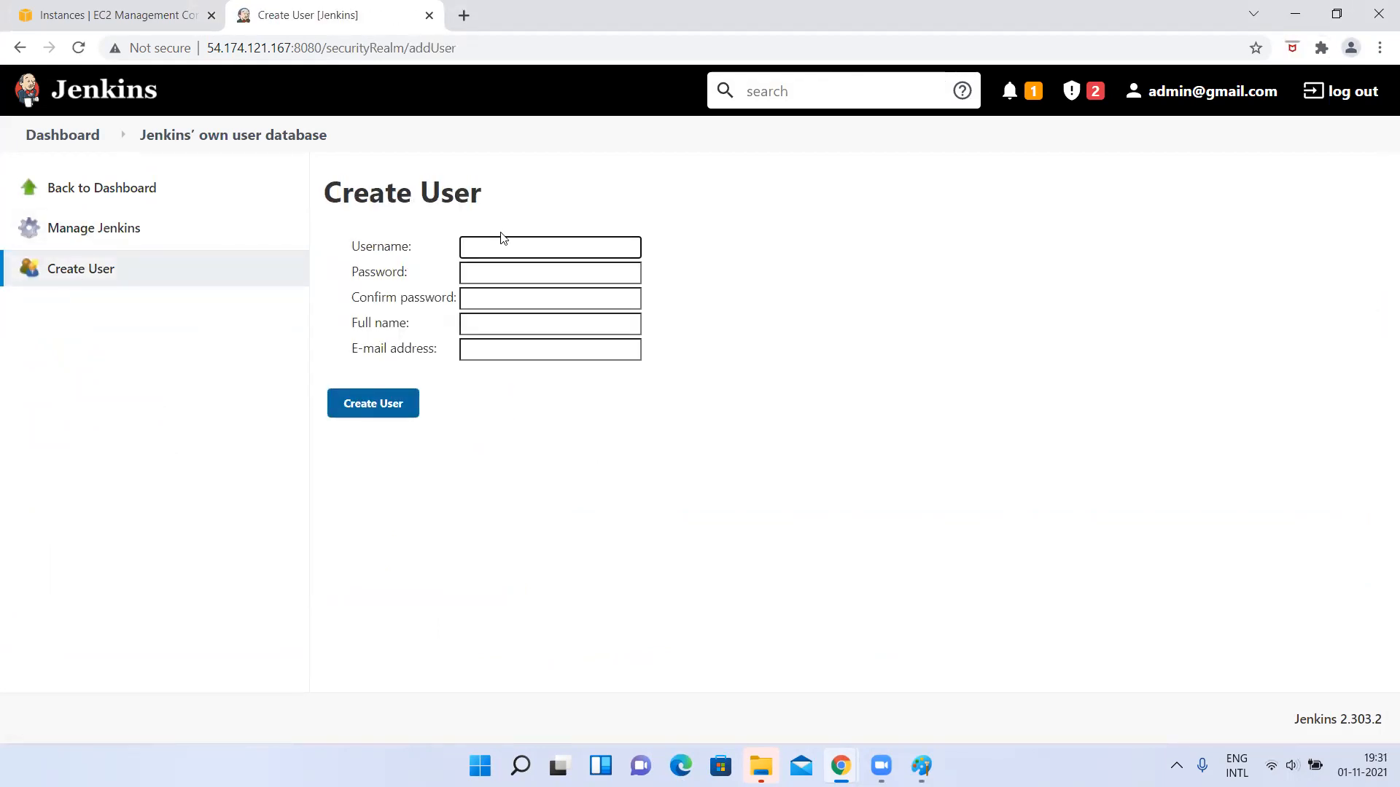
type("p")
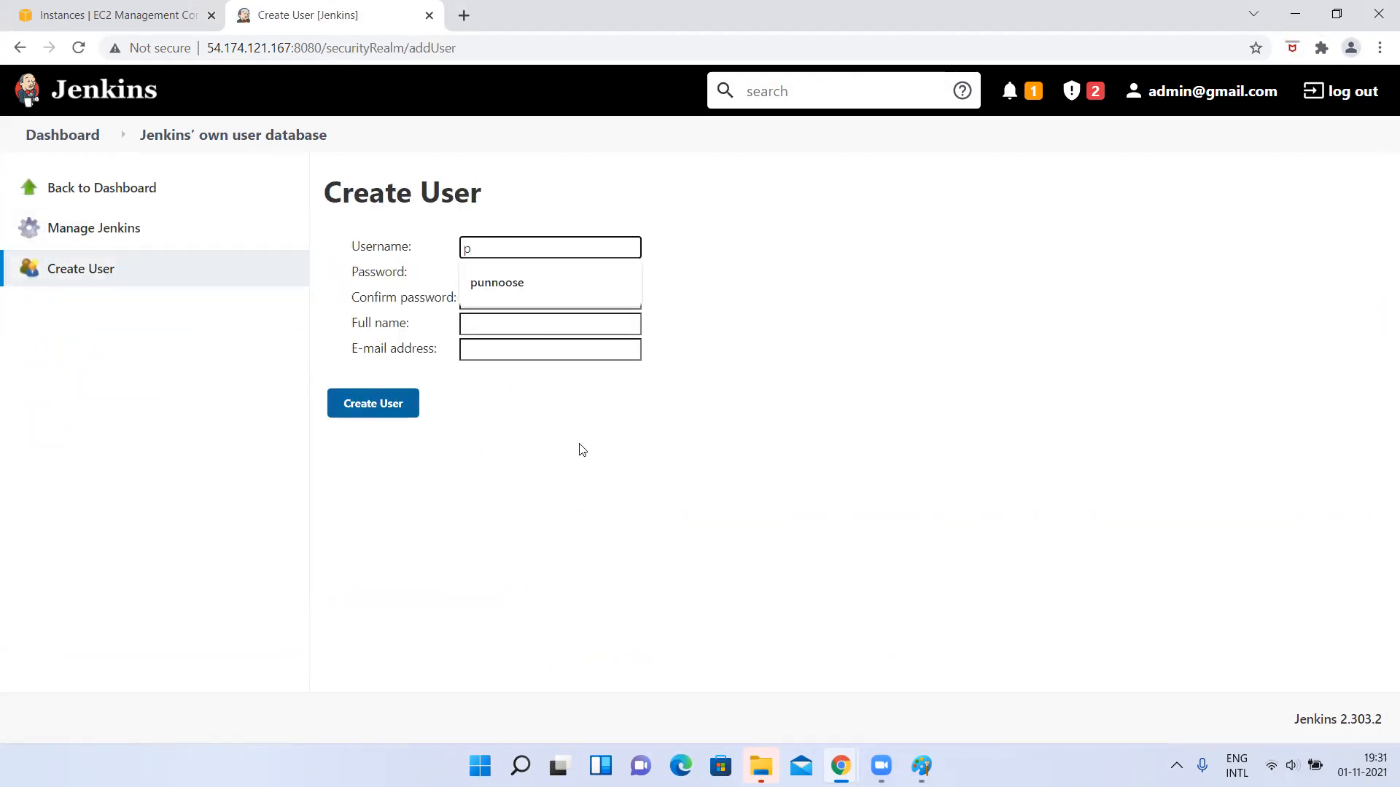
key("BackSpace")
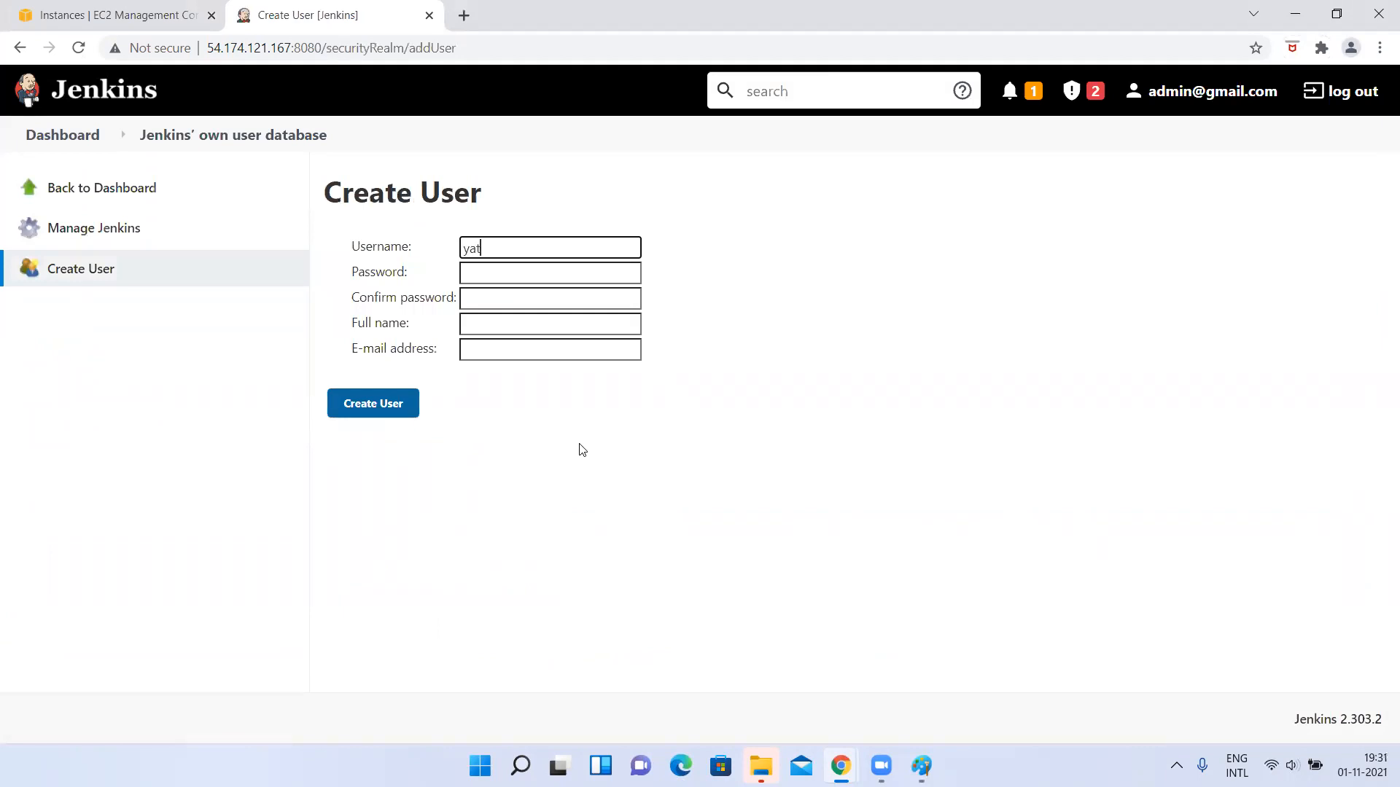
key("ctrl+a")
left_click(480, 281)
left_click(481, 309)
left_click(478, 325)
type("yateesh")
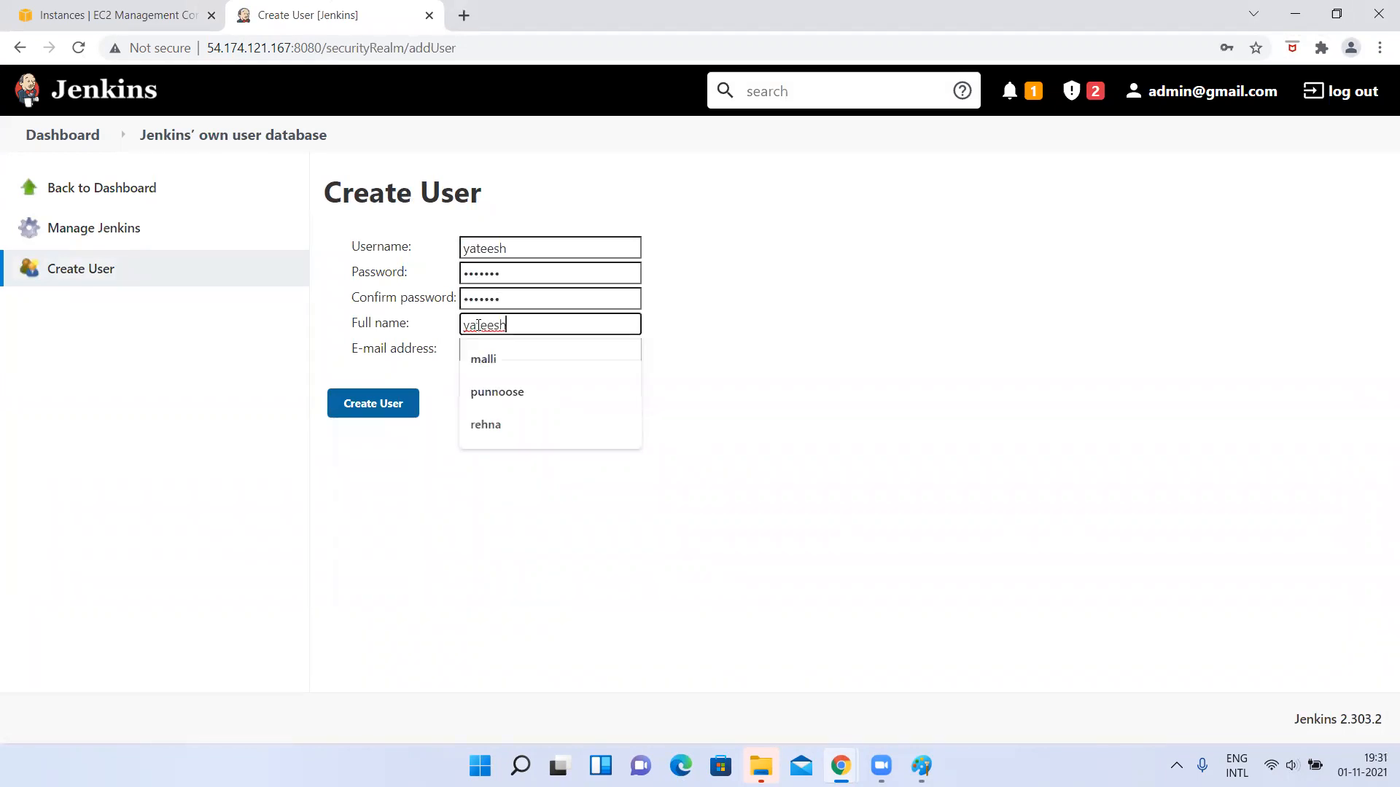
left_click(472, 352)
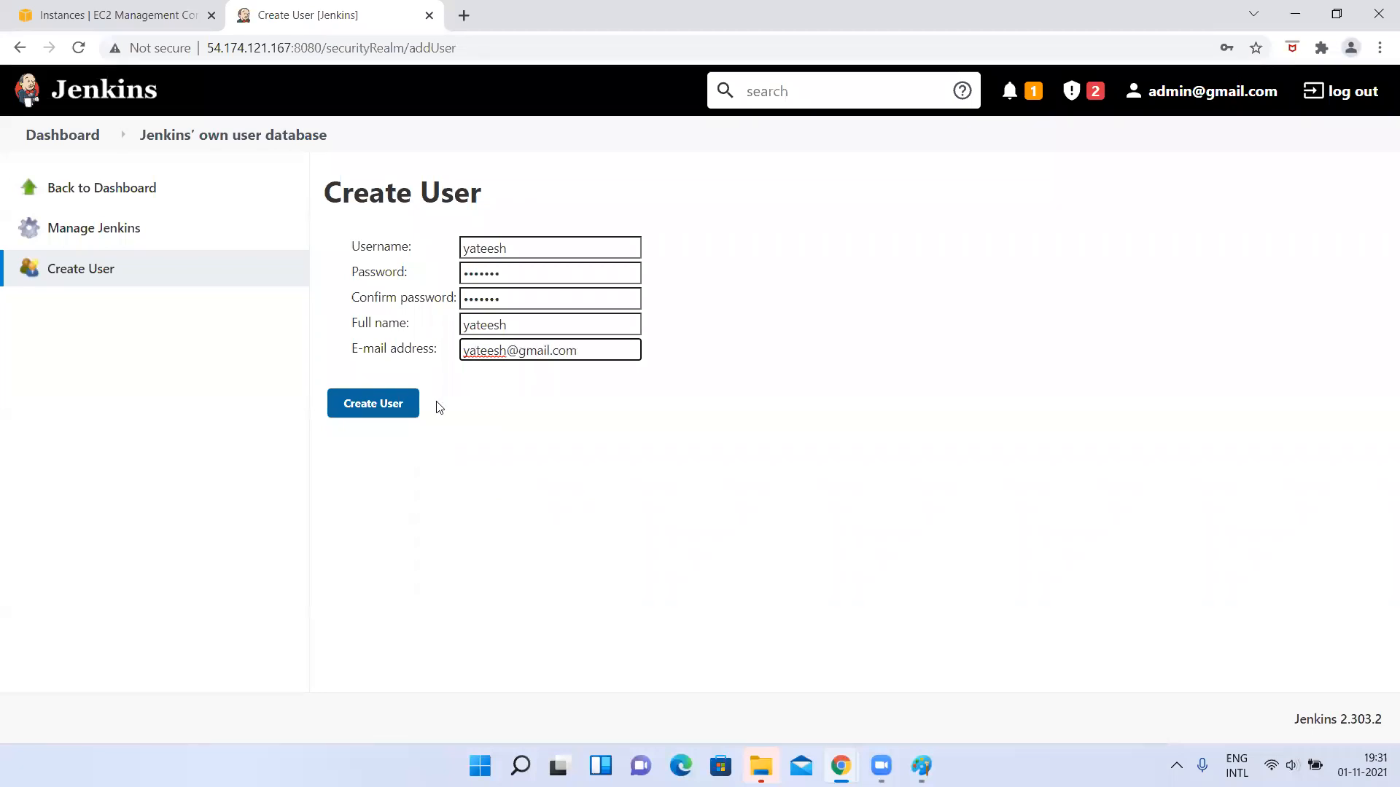
left_click(374, 416)
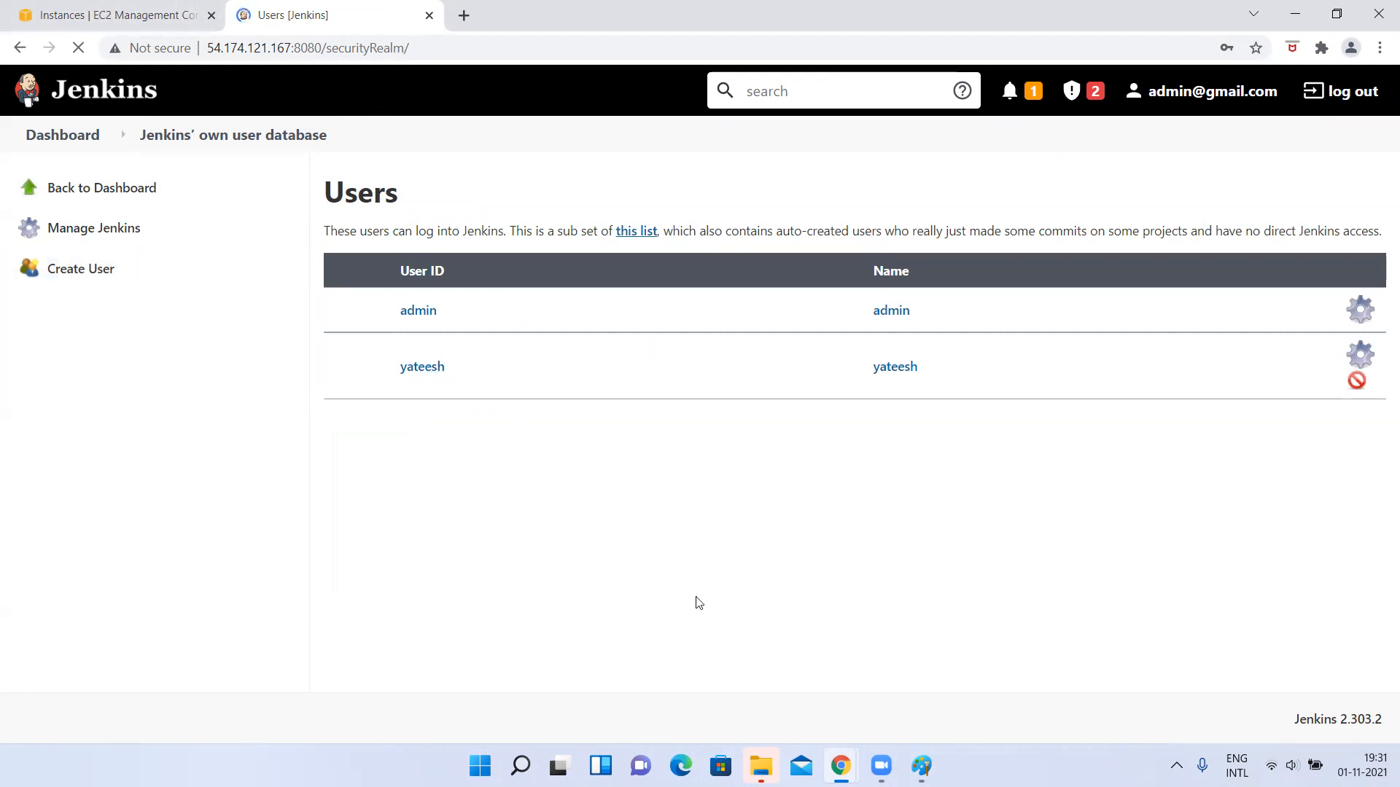
Reopen the global security configuration from the management page and review the selected authorization strategy.
left_click(164, 141)
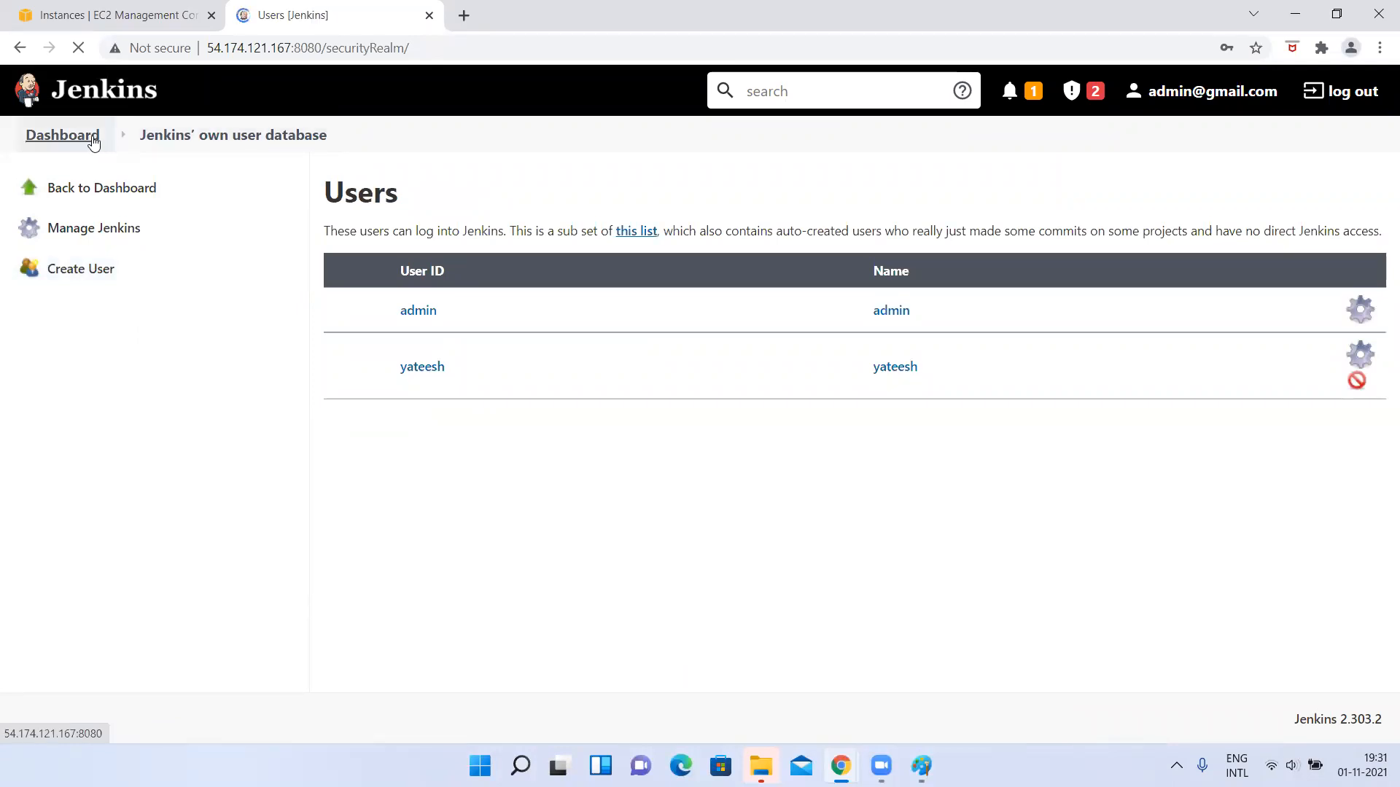
left_click(87, 238)
scroll(512, 375, "down", 6)
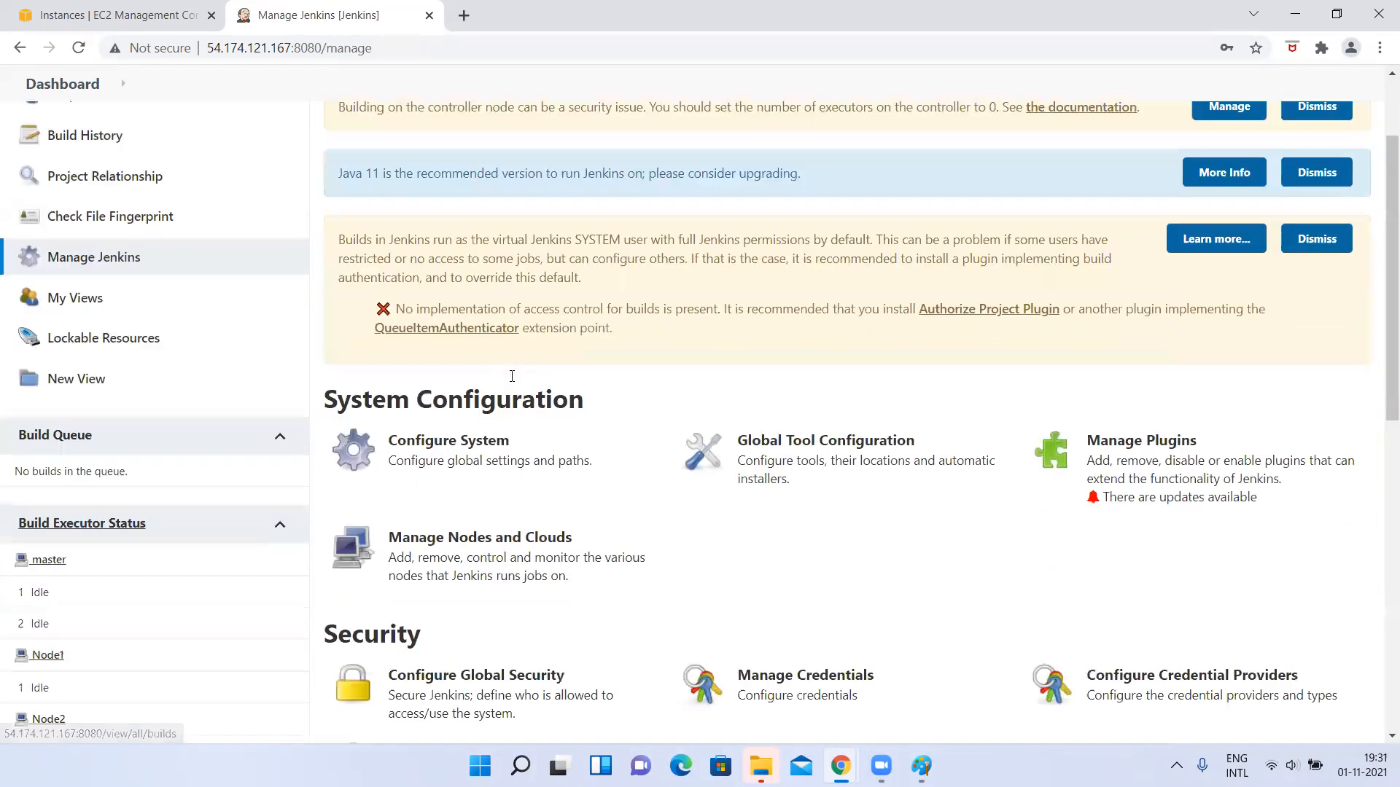
left_click(474, 299)
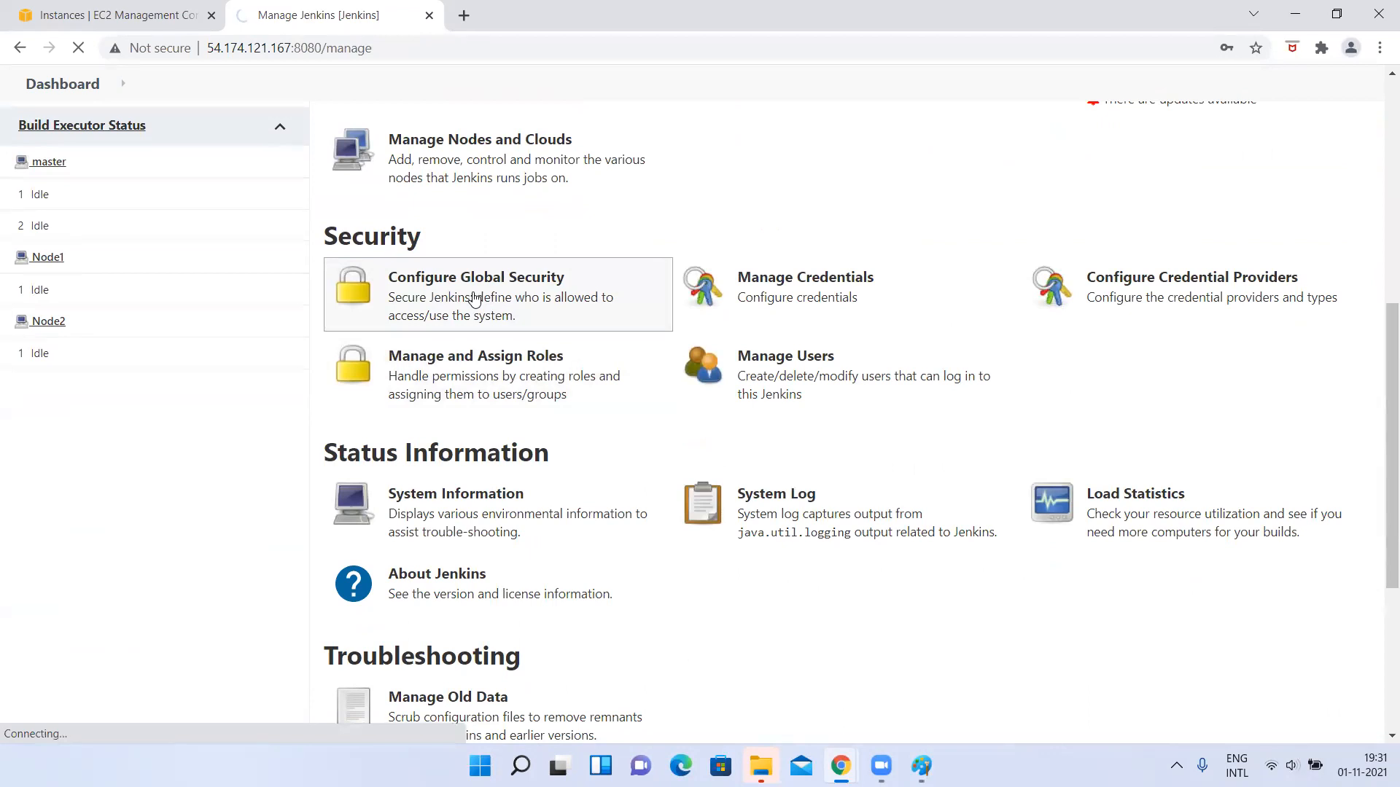
scroll(500, 479, "down", 8)
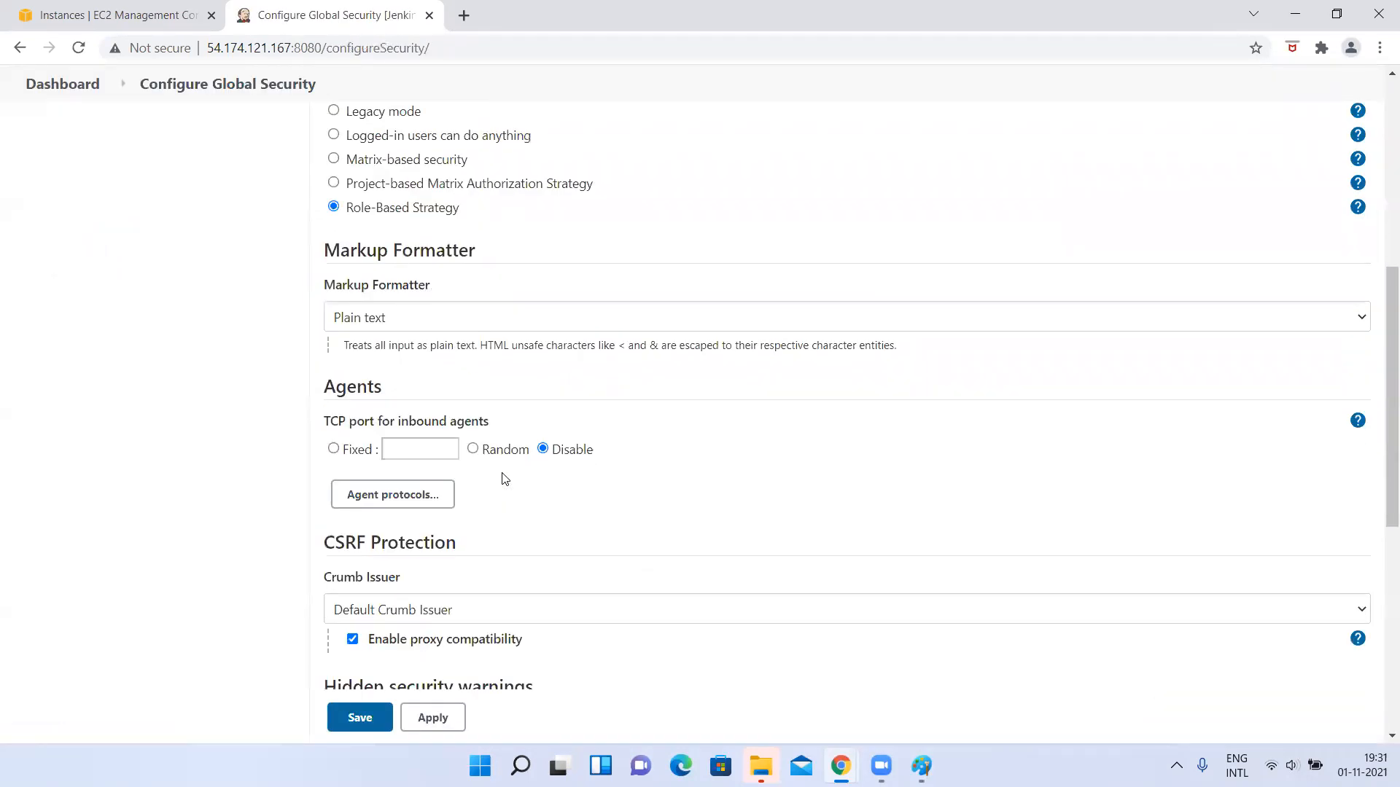
scroll(501, 478, "up", 4)
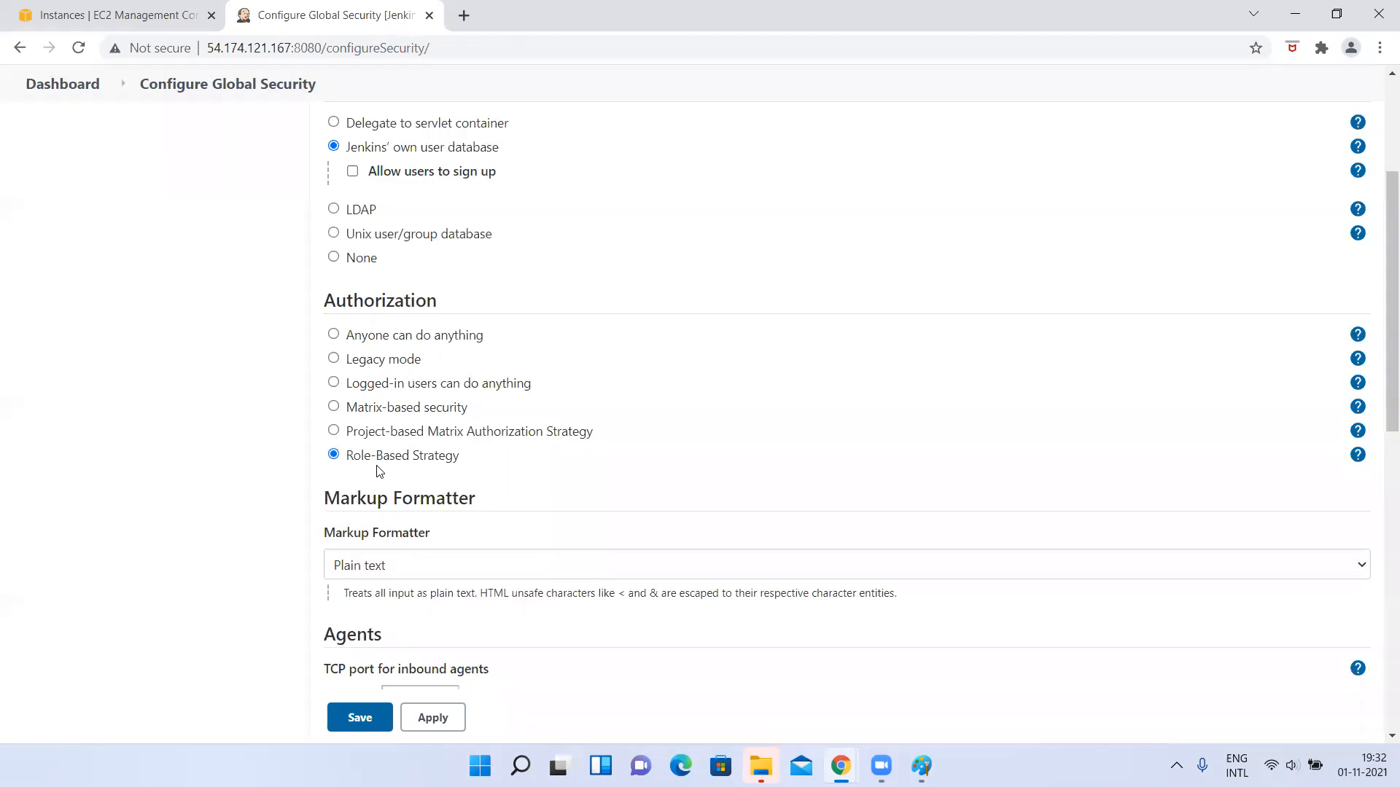
scroll(379, 472, "down", 2)
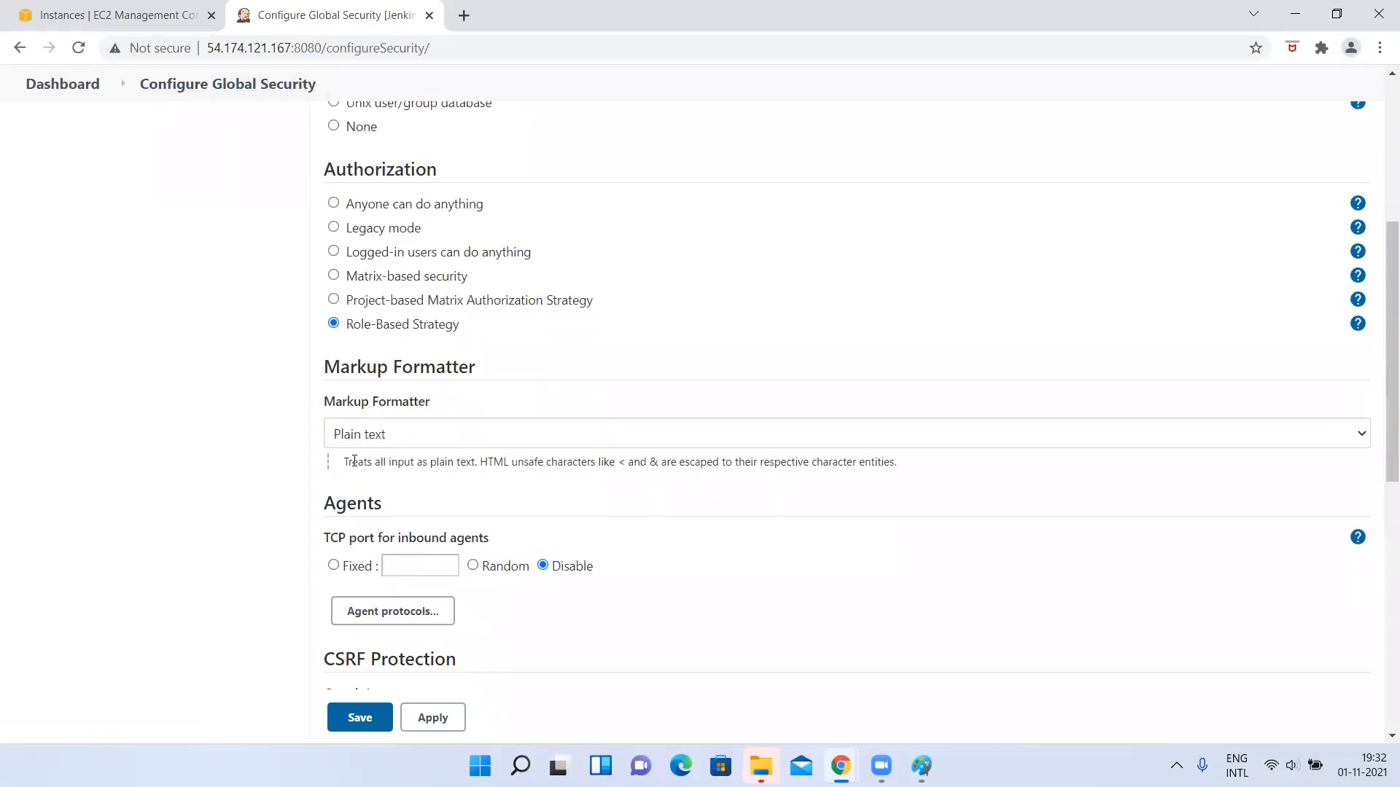
Check the global security page in the other Chrome window, and return to the dashboard in the main window.
key("alt+Tab")
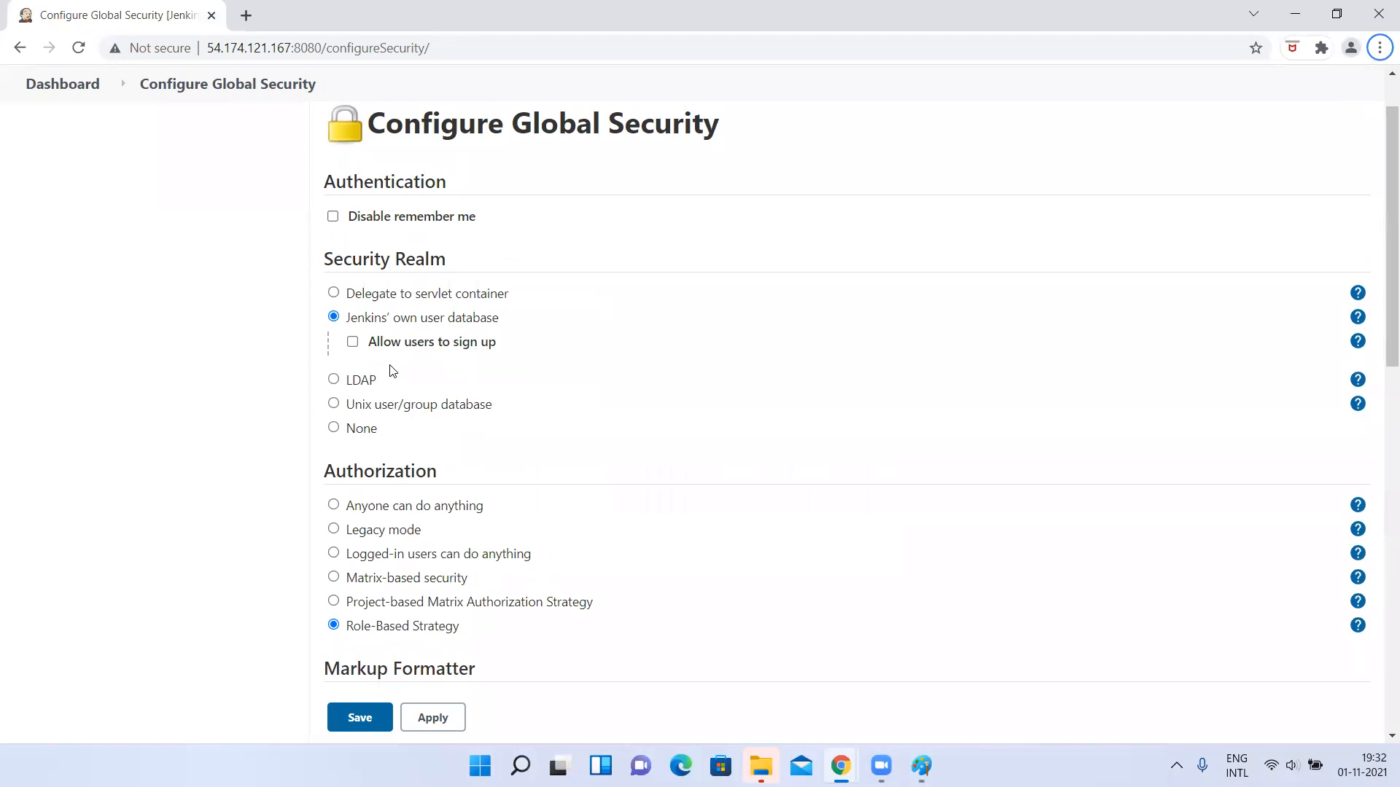
key("alt+Tab")
scroll(284, 256, "up", 5)
left_click(58, 137)
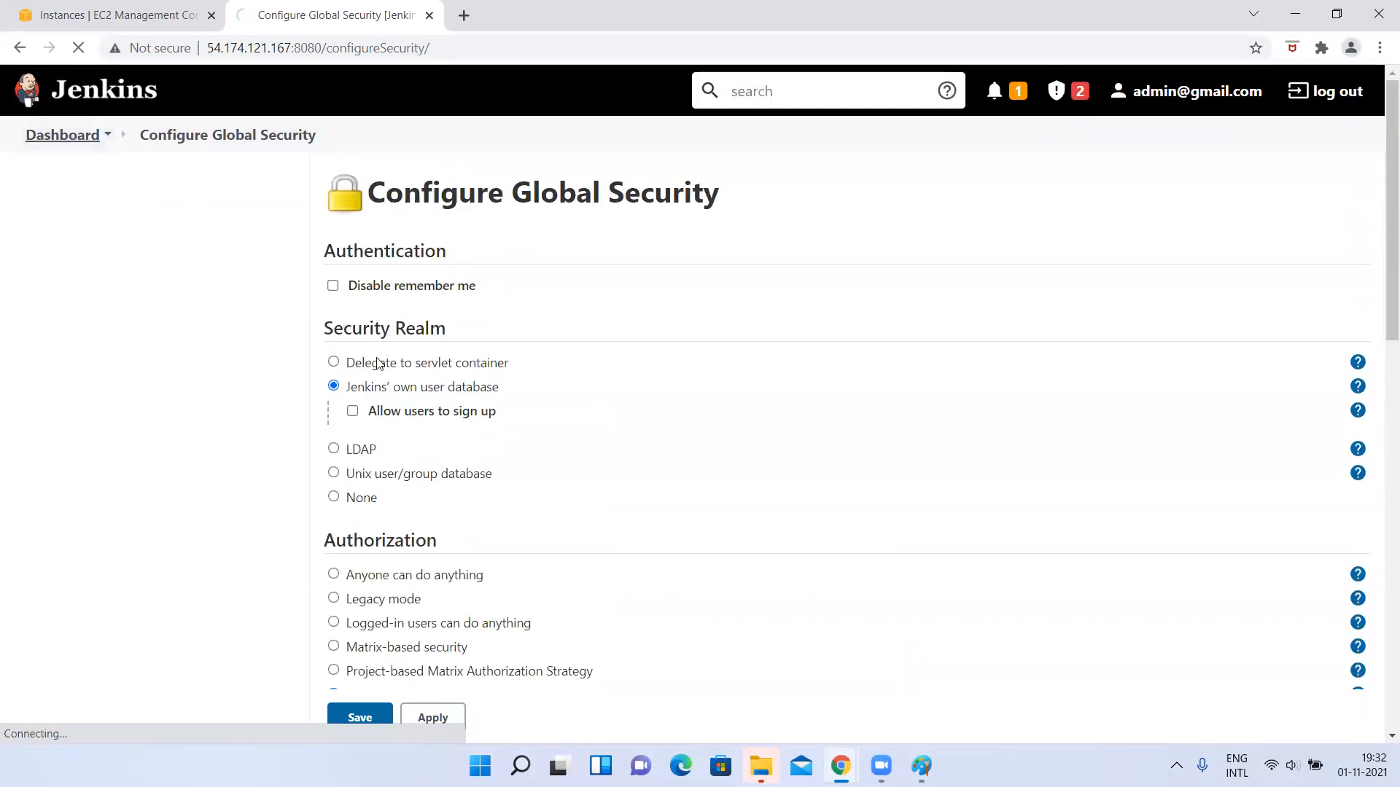
scroll(499, 561, "down", 5)
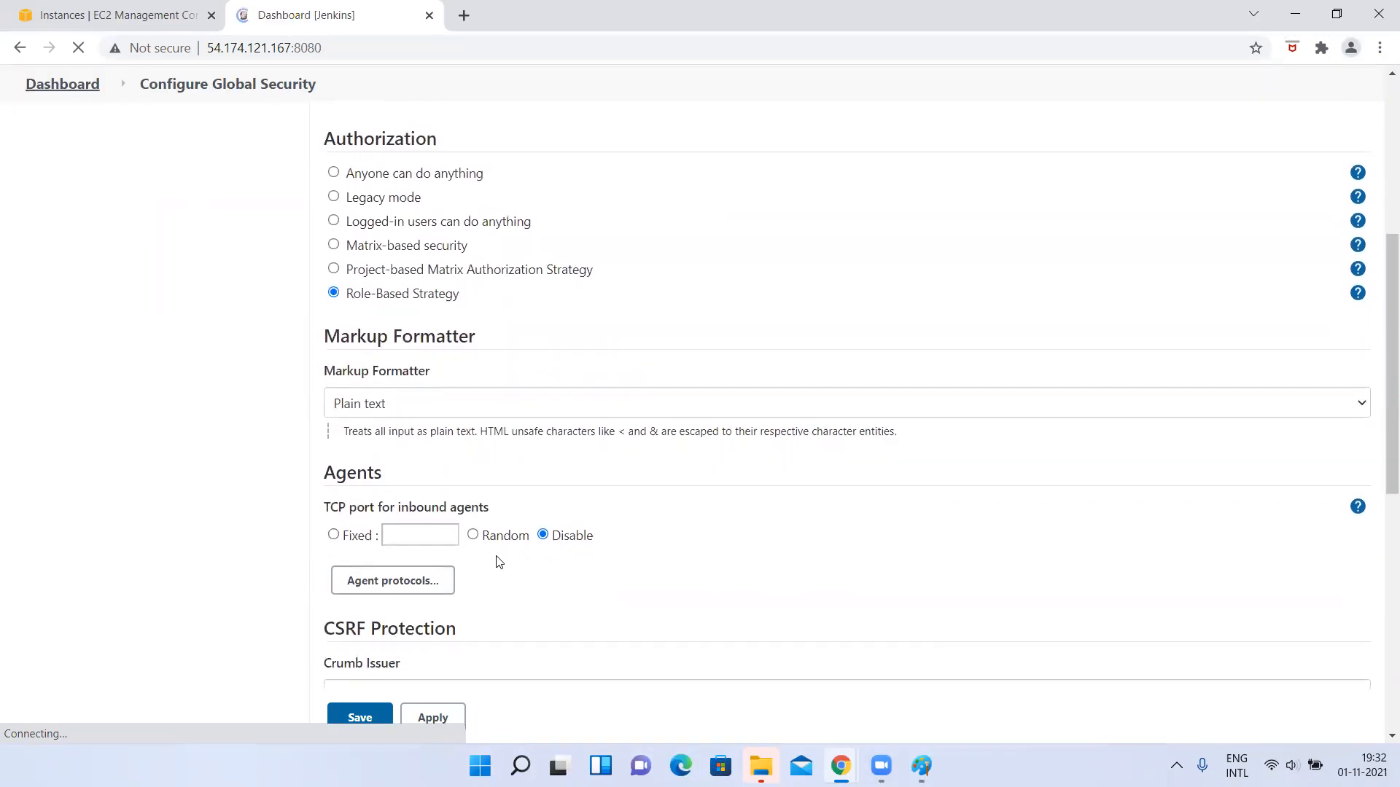
Open the newly created user's configuration from the user list and review its e-mail, password and time zone settings.
left_click(94, 397)
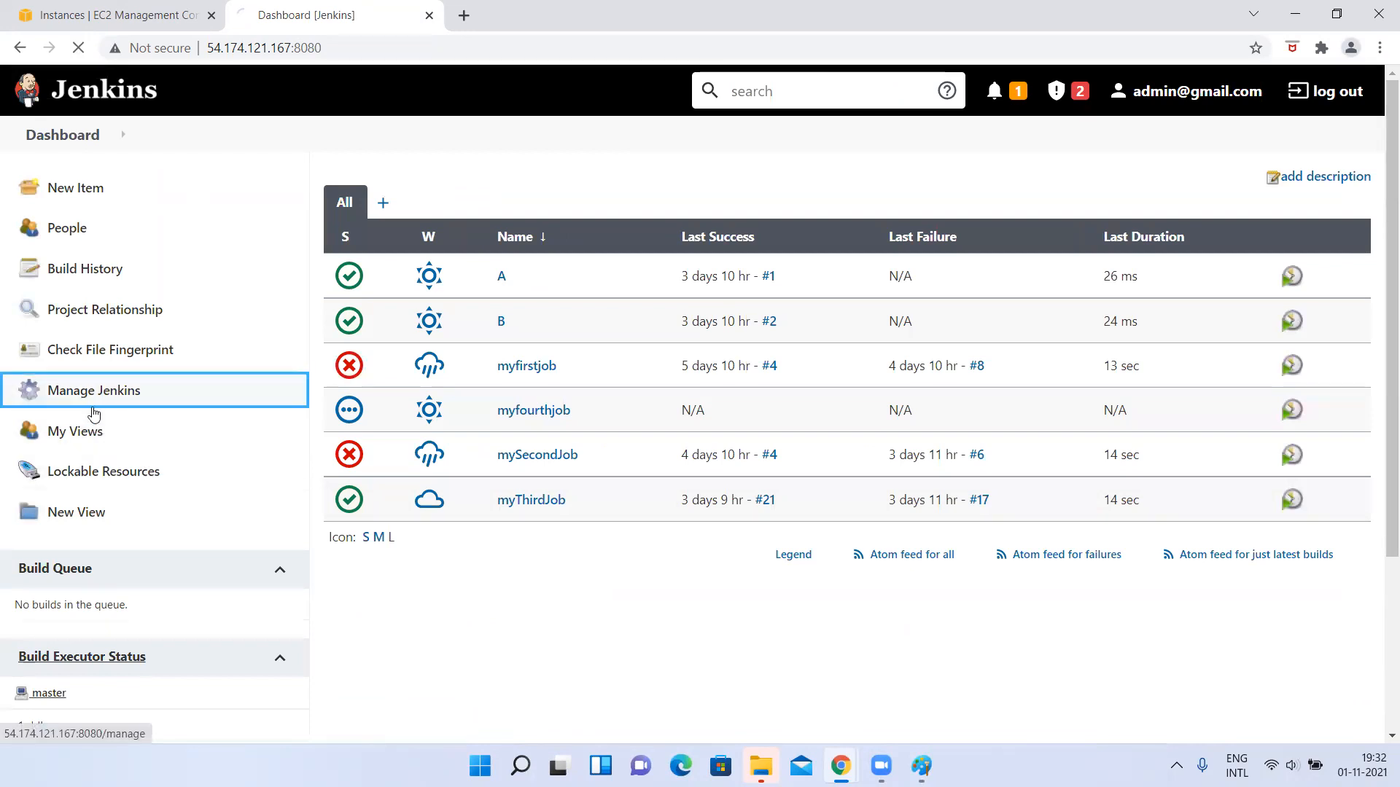
scroll(632, 448, "down", 8)
left_click(758, 337)
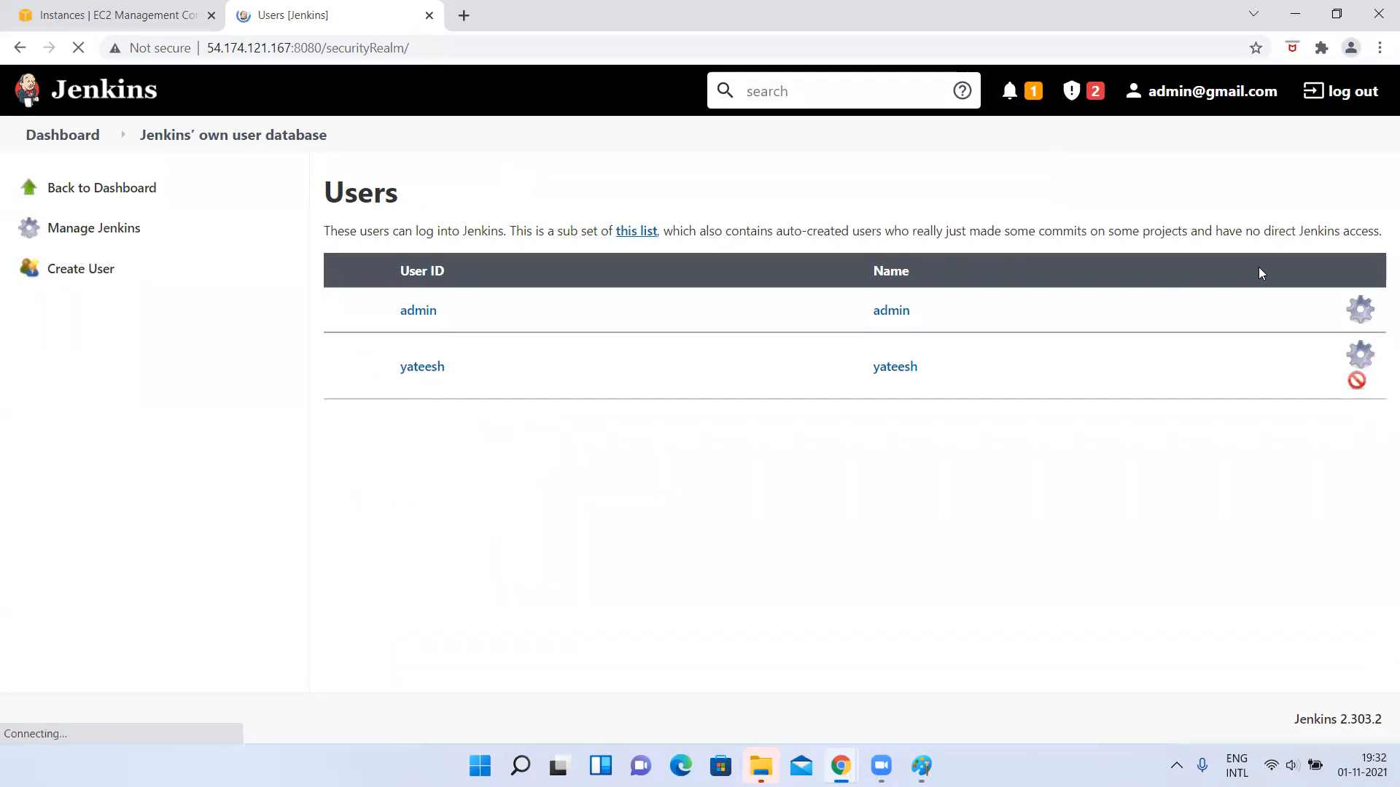
left_click(1362, 368)
scroll(447, 397, "down", 3)
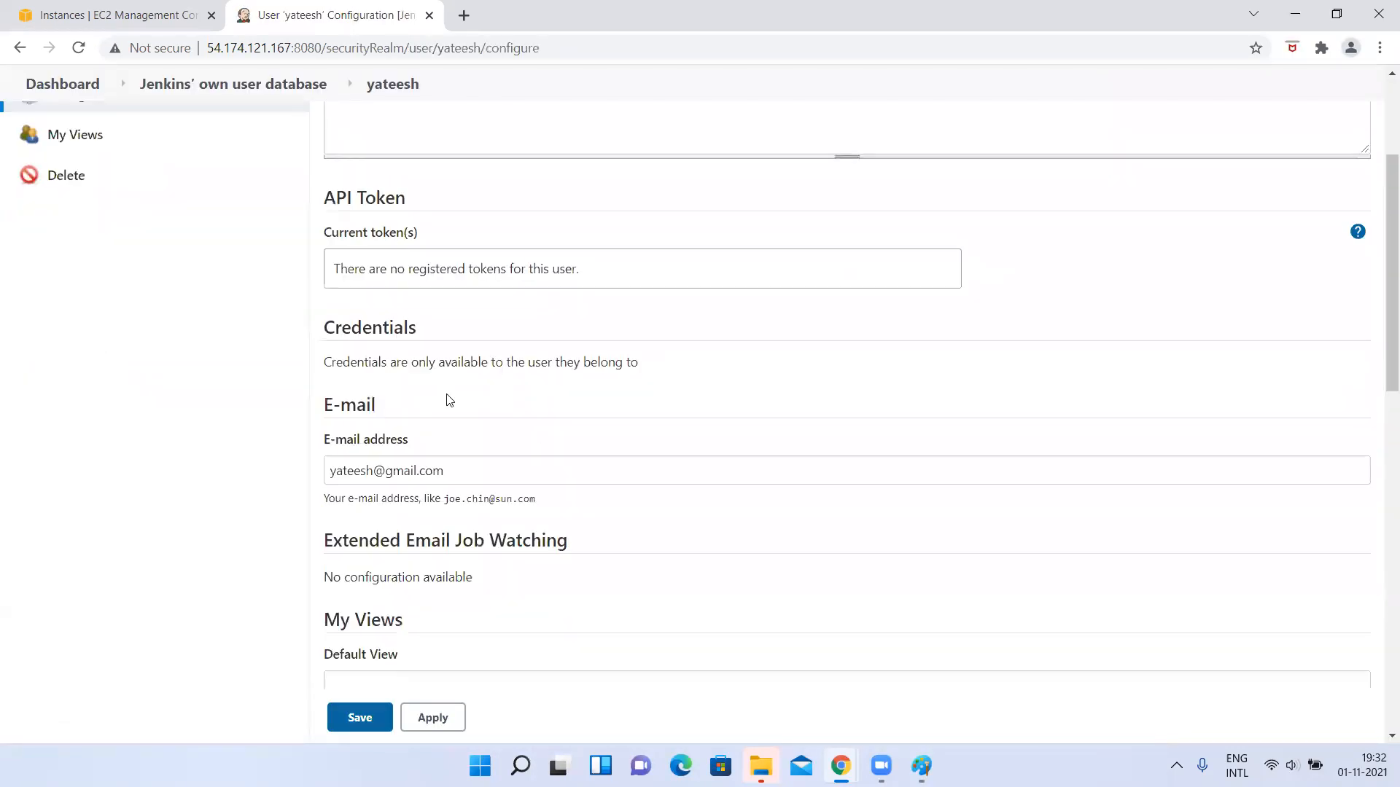
scroll(448, 397, "down", 1)
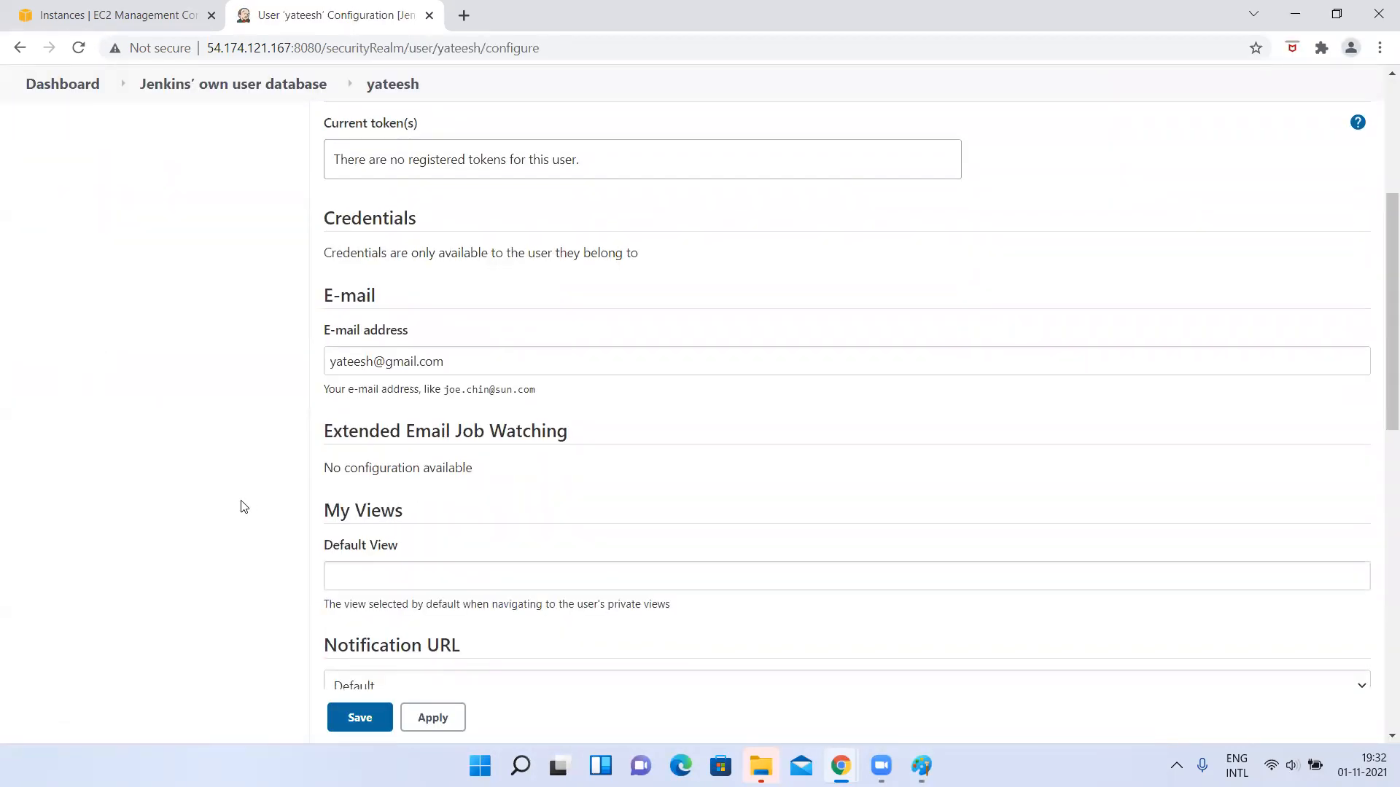
scroll(241, 503, "down", 6)
left_click(363, 306)
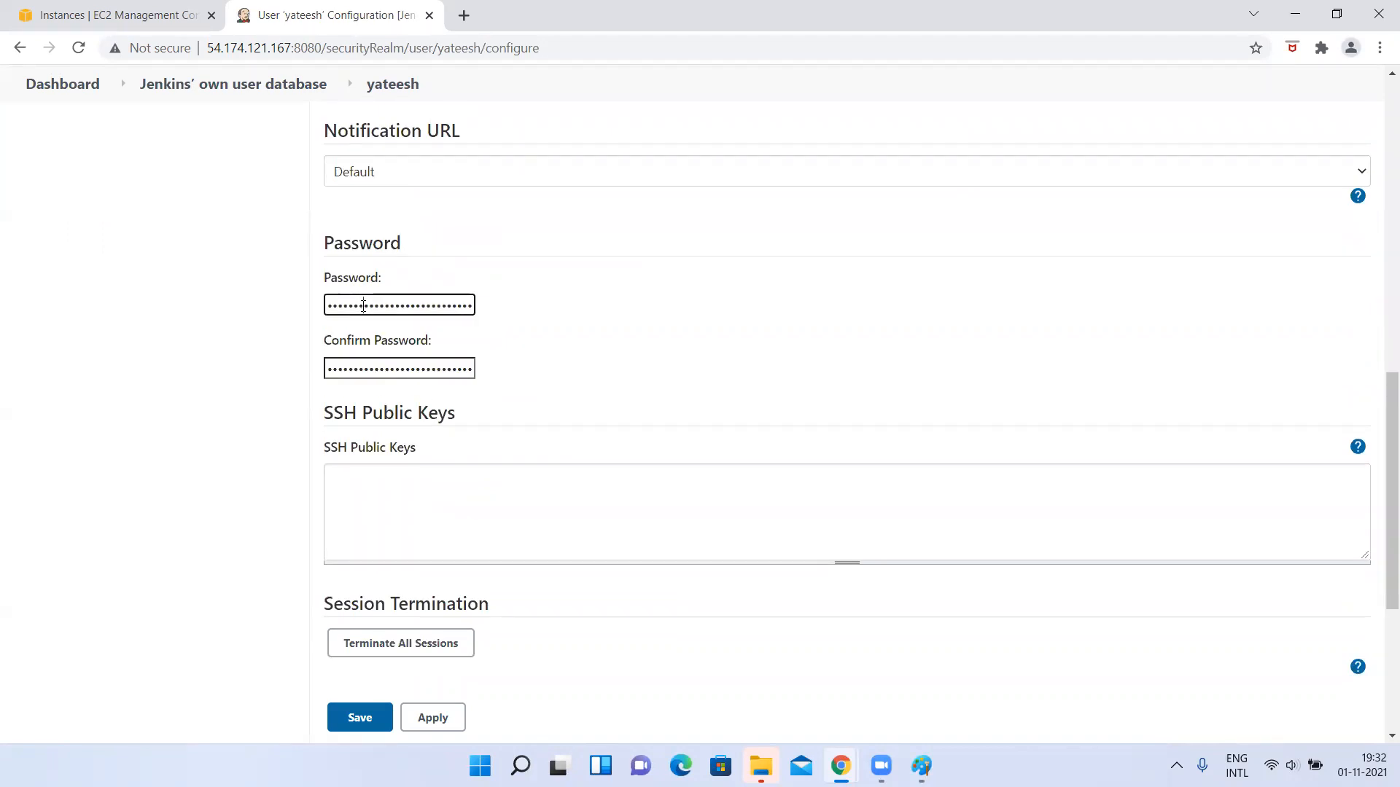
scroll(213, 520, "down", 4)
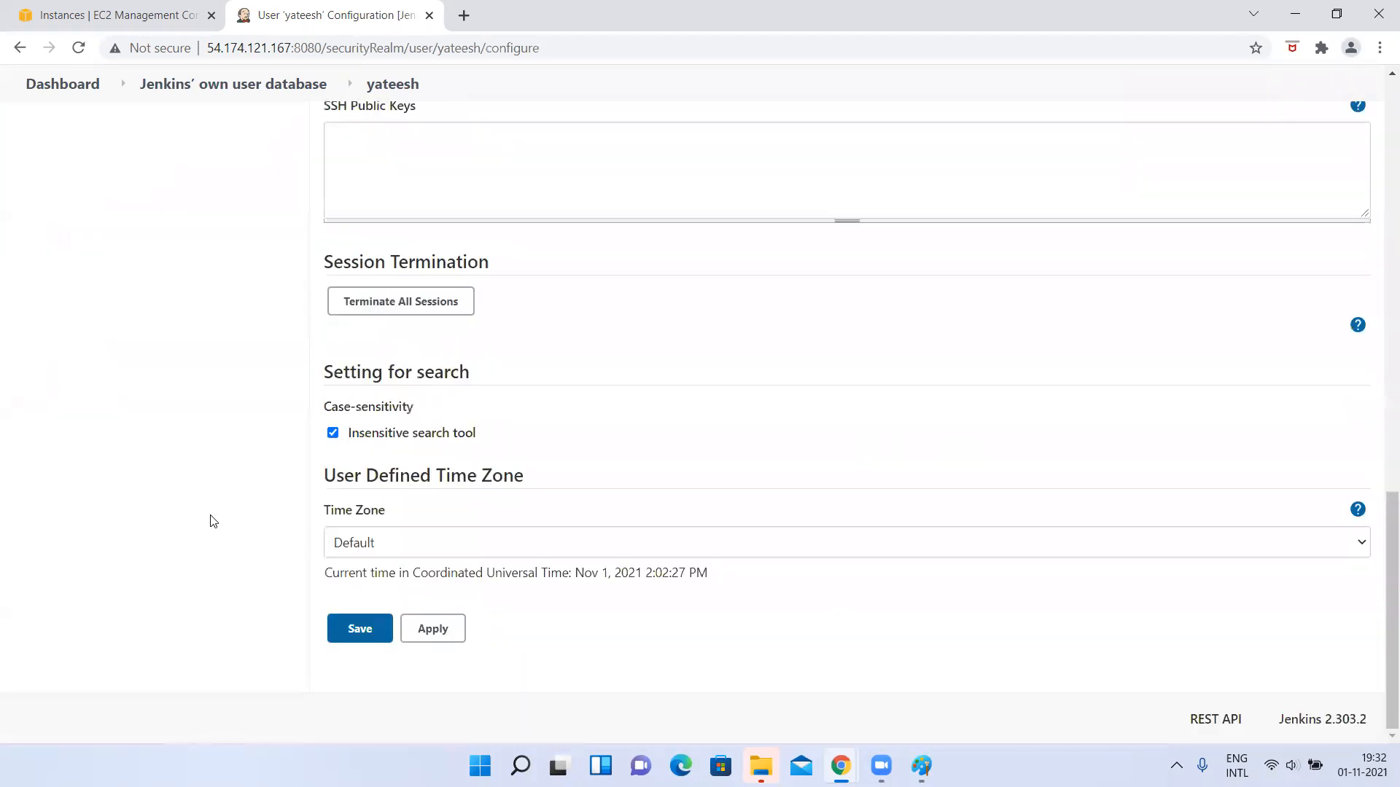
scroll(212, 521, "up", 15)
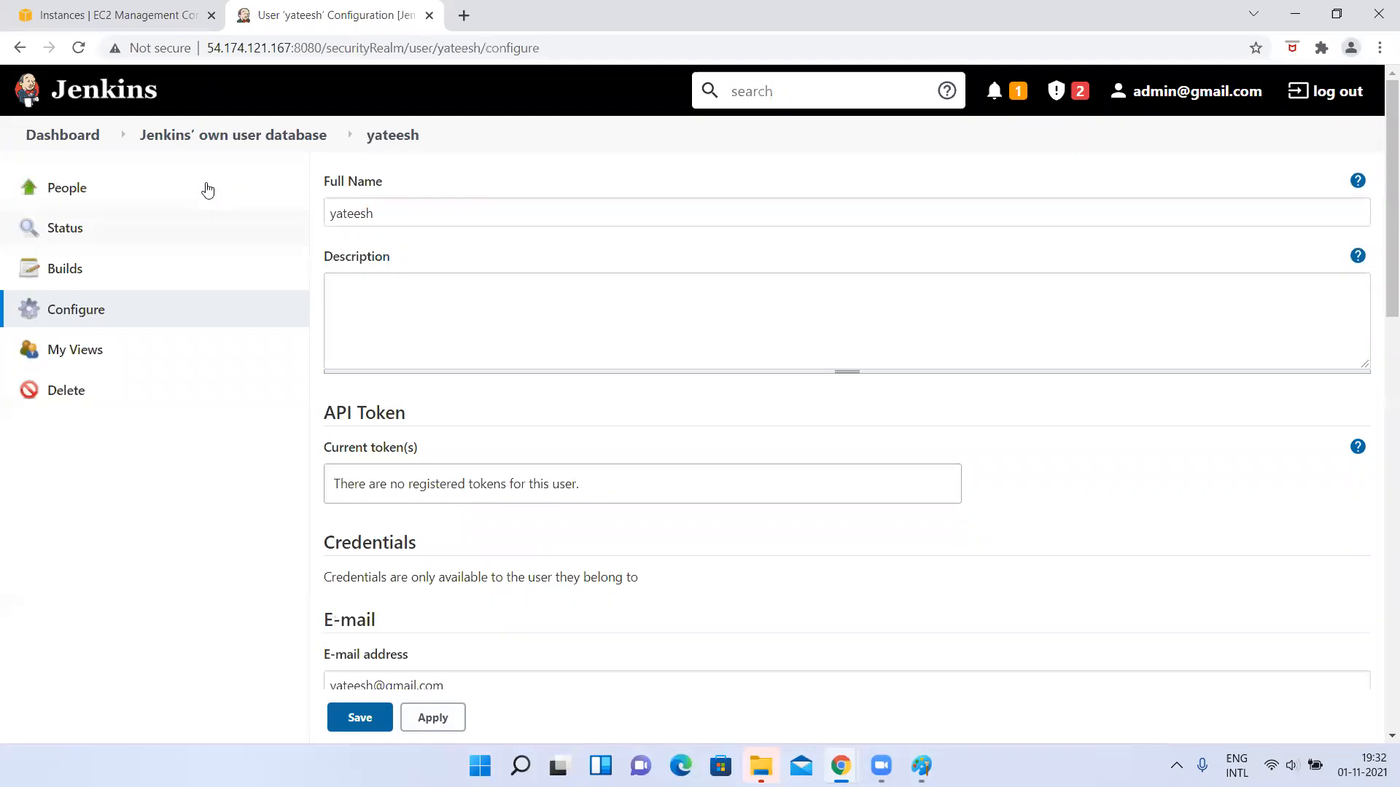
left_click(210, 138)
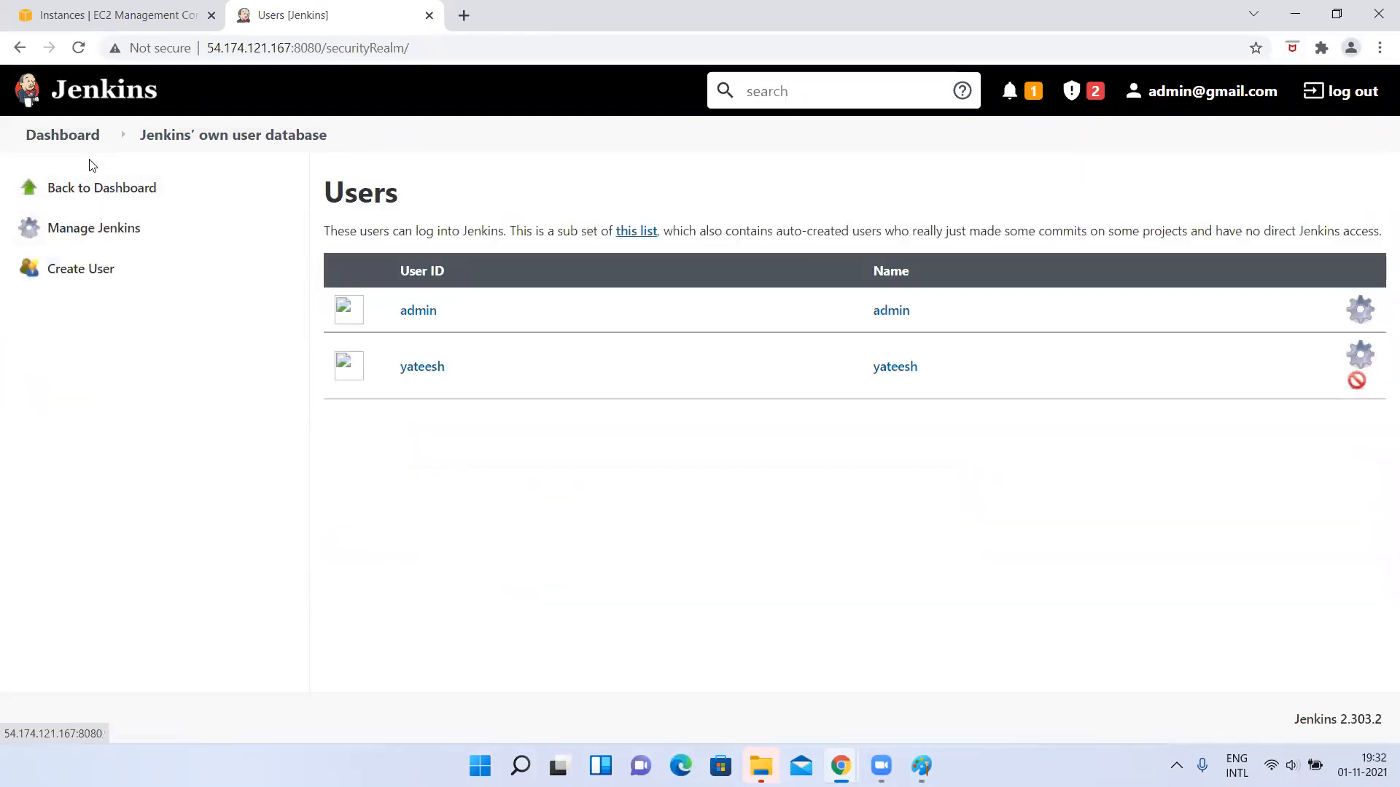
Open the Manage Roles page of the Manage and Assign Roles section in the Jenkins management area.
left_click(103, 241)
scroll(775, 484, "down", 5)
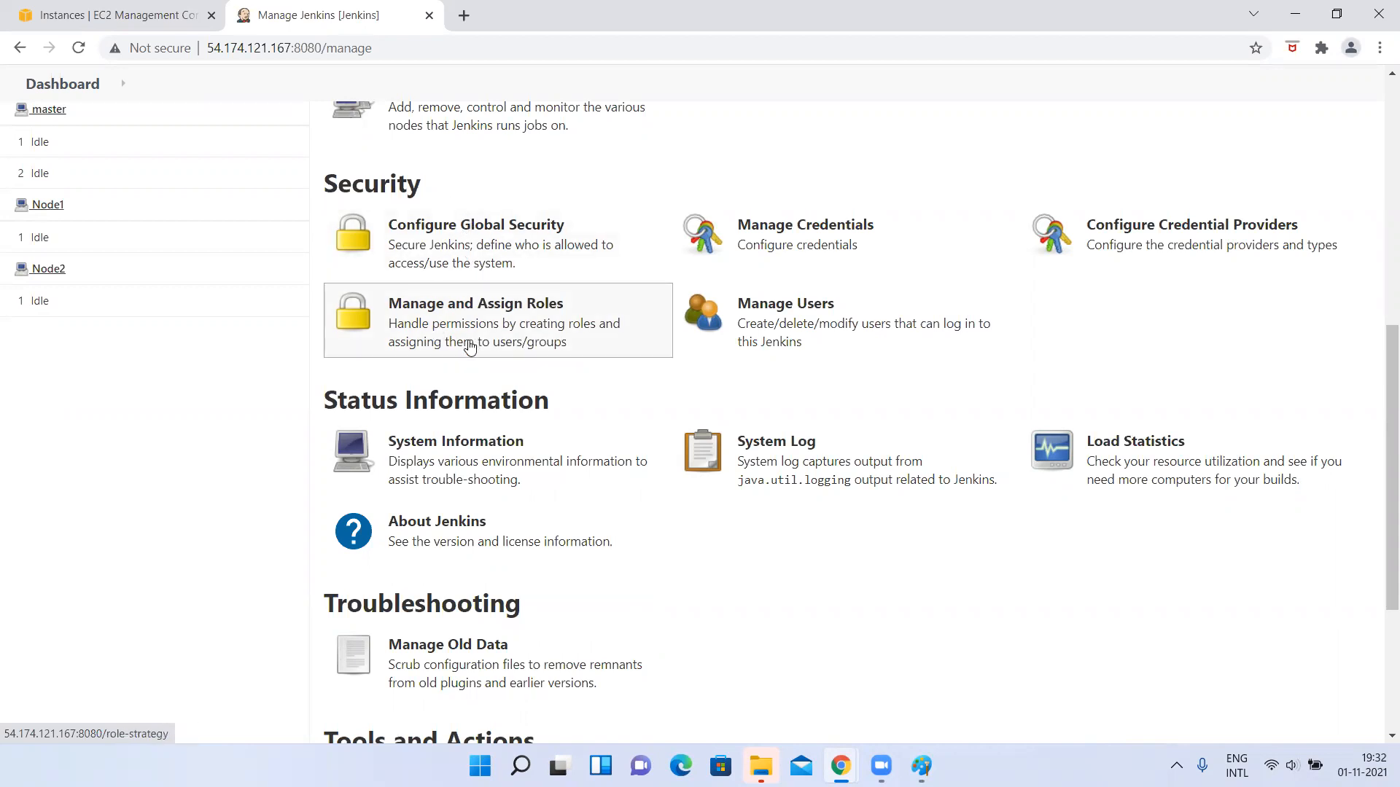
left_click(469, 346)
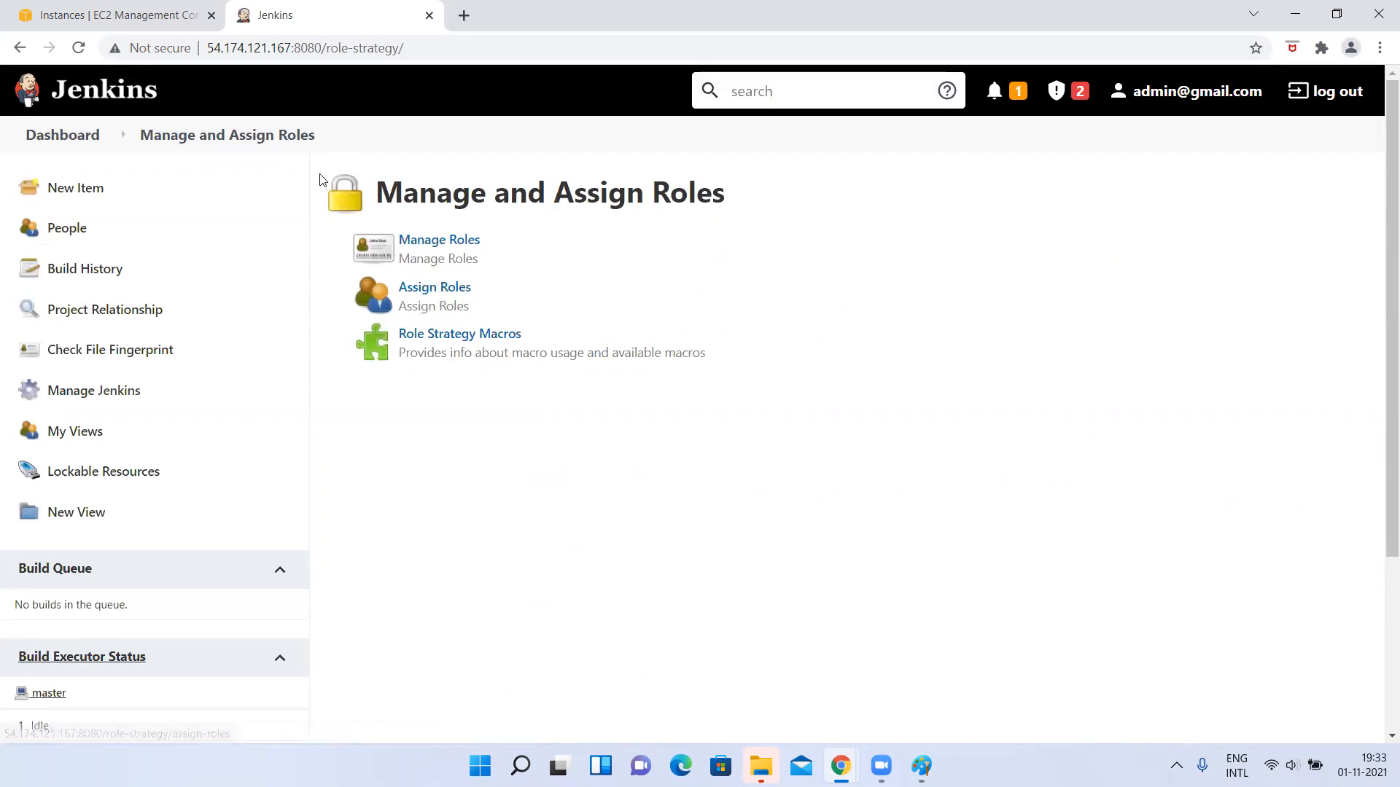
left_click(205, 141)
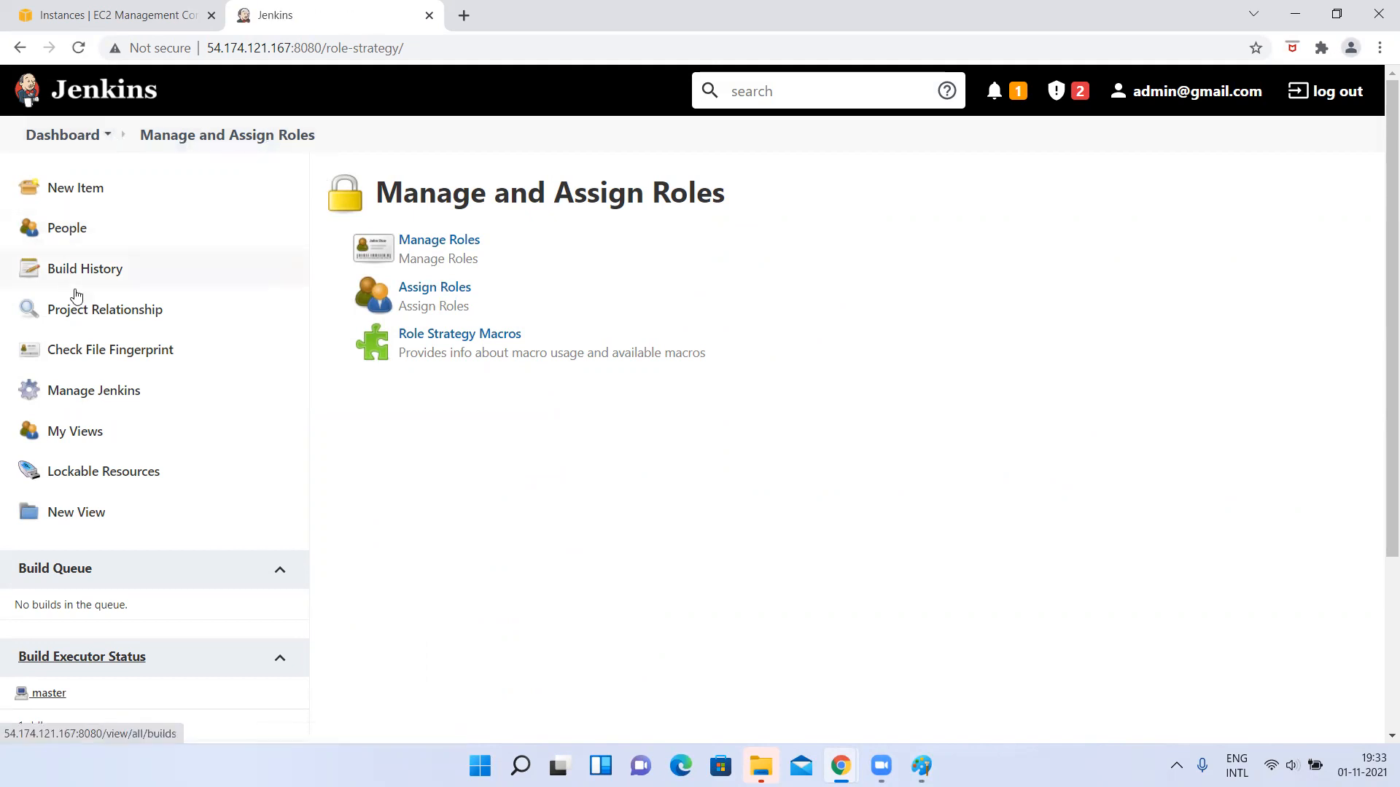
left_click(80, 398)
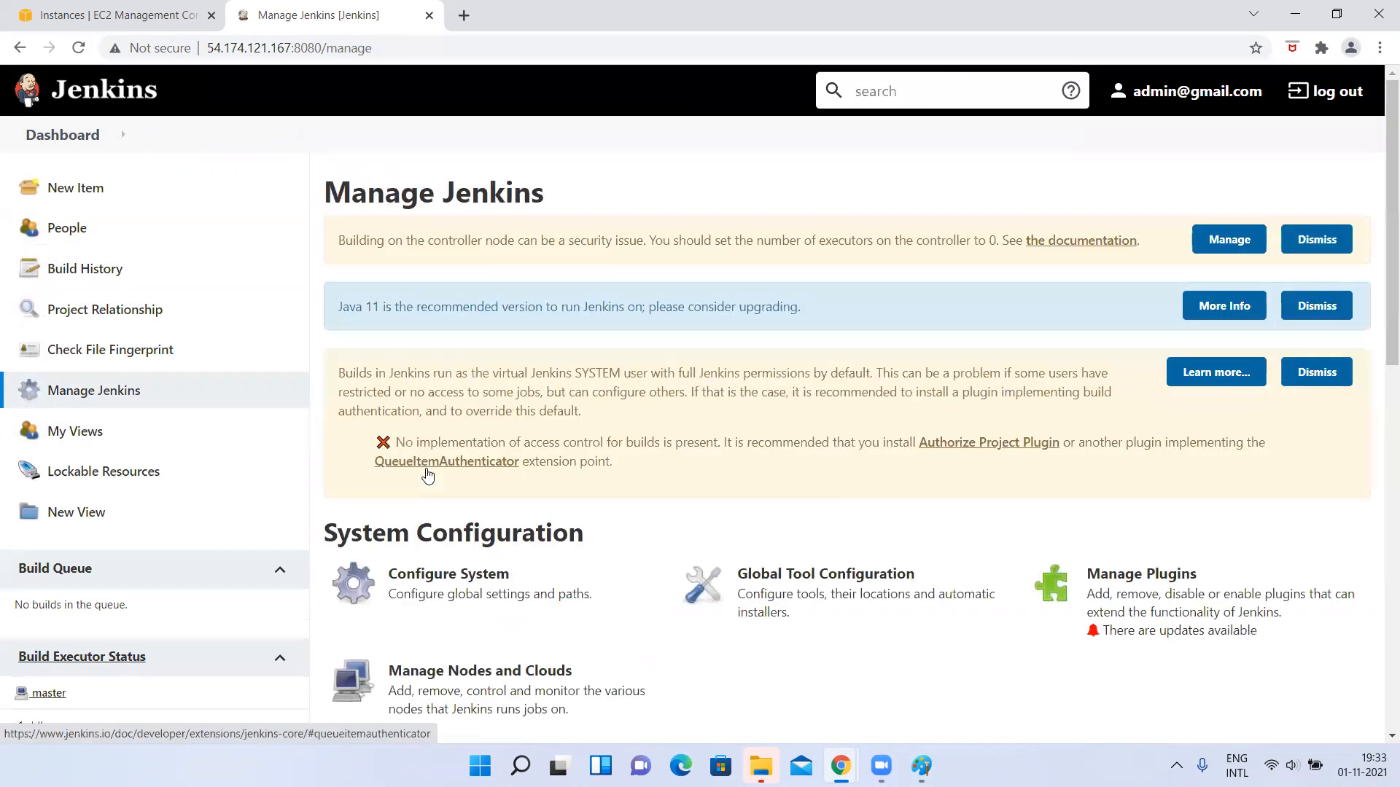
scroll(429, 475, "down", 5)
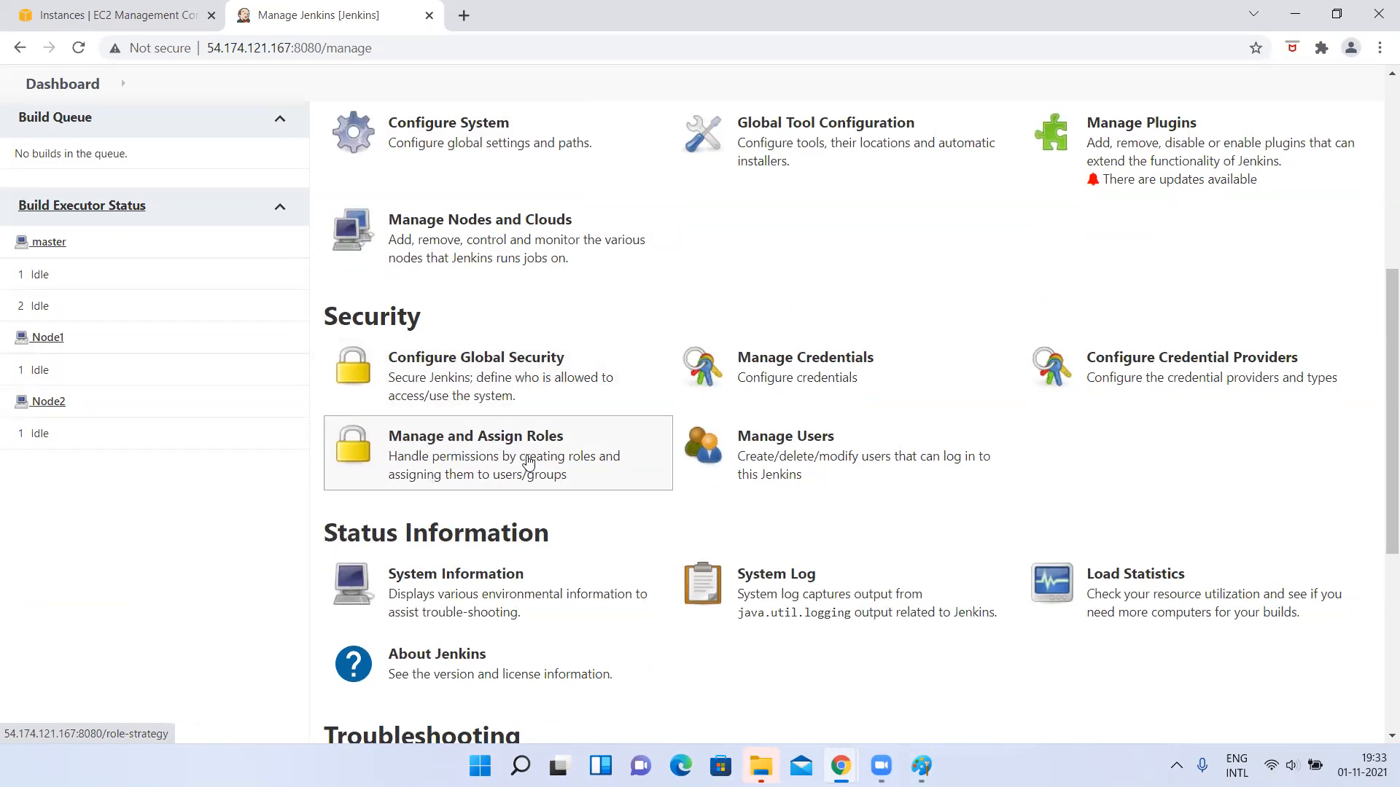
left_click(503, 458)
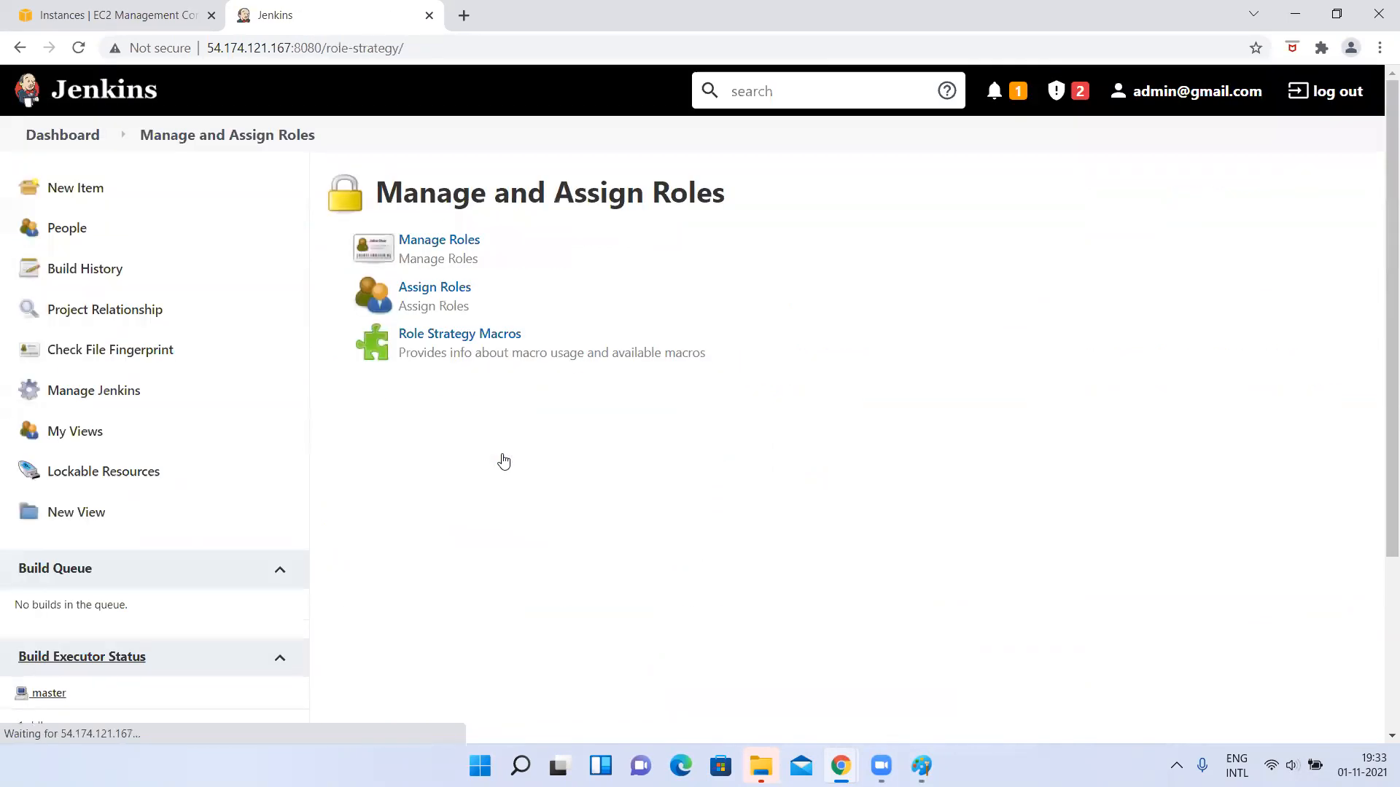
left_click(451, 241)
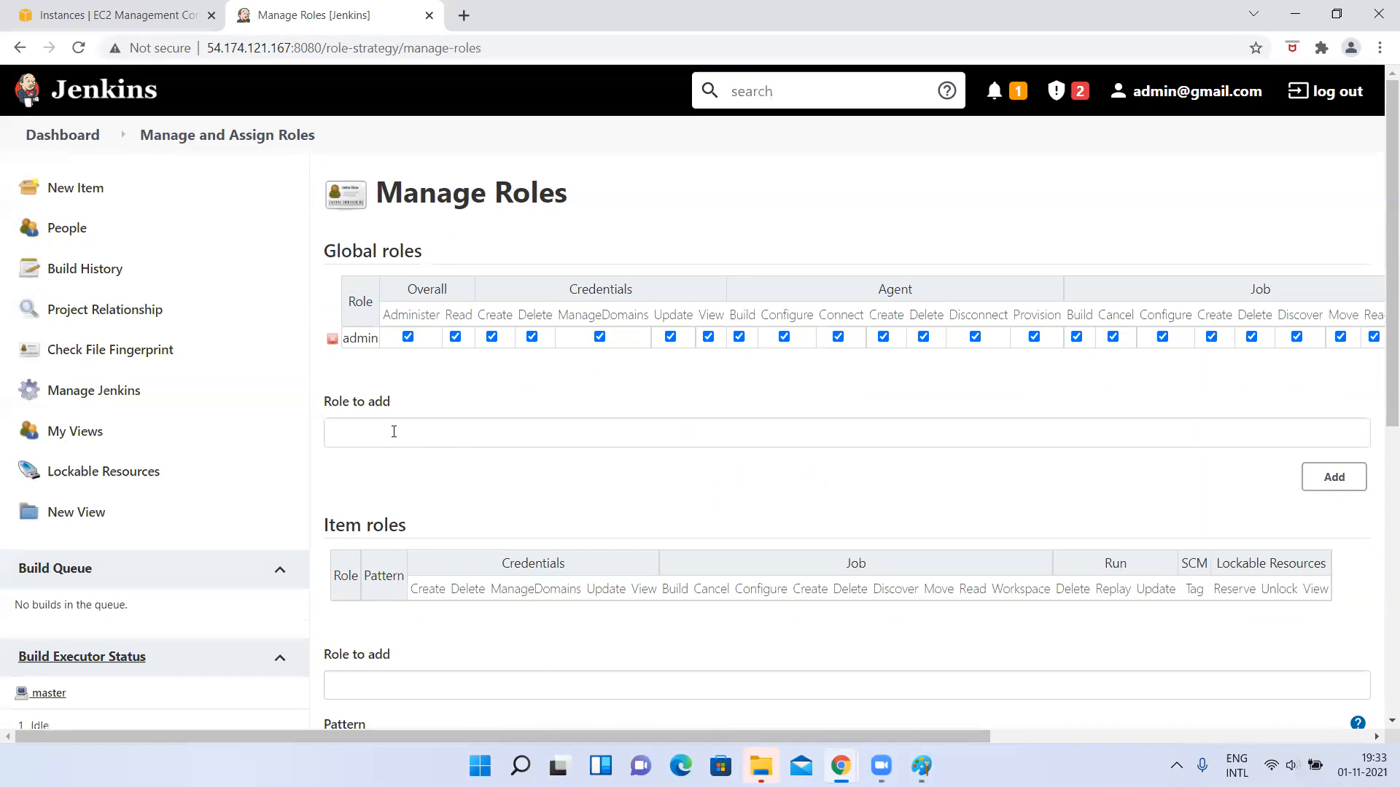
Examine the Global roles, Item roles and Node roles sections and their permission columns.
scroll(395, 437, "down", 2)
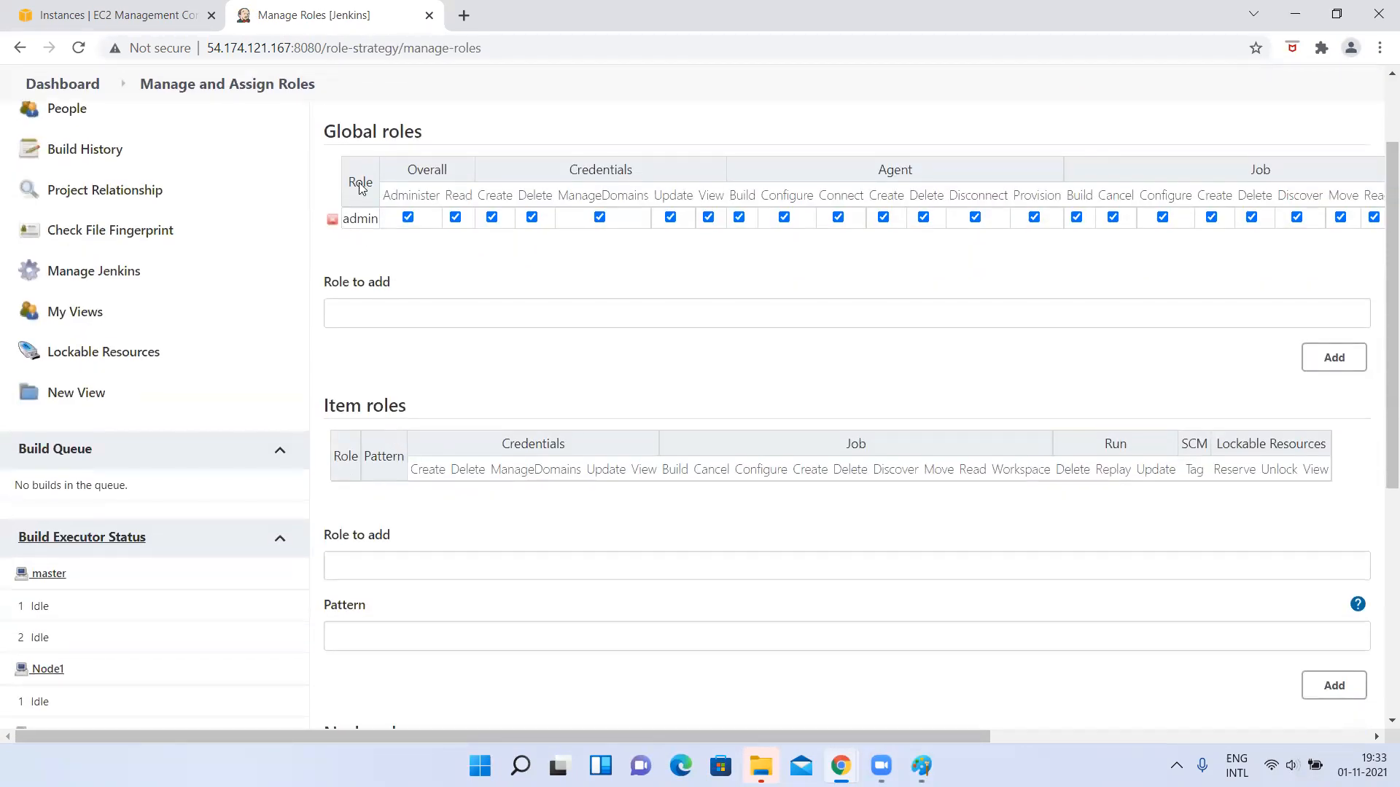
left_click_drag(323, 139, 437, 143)
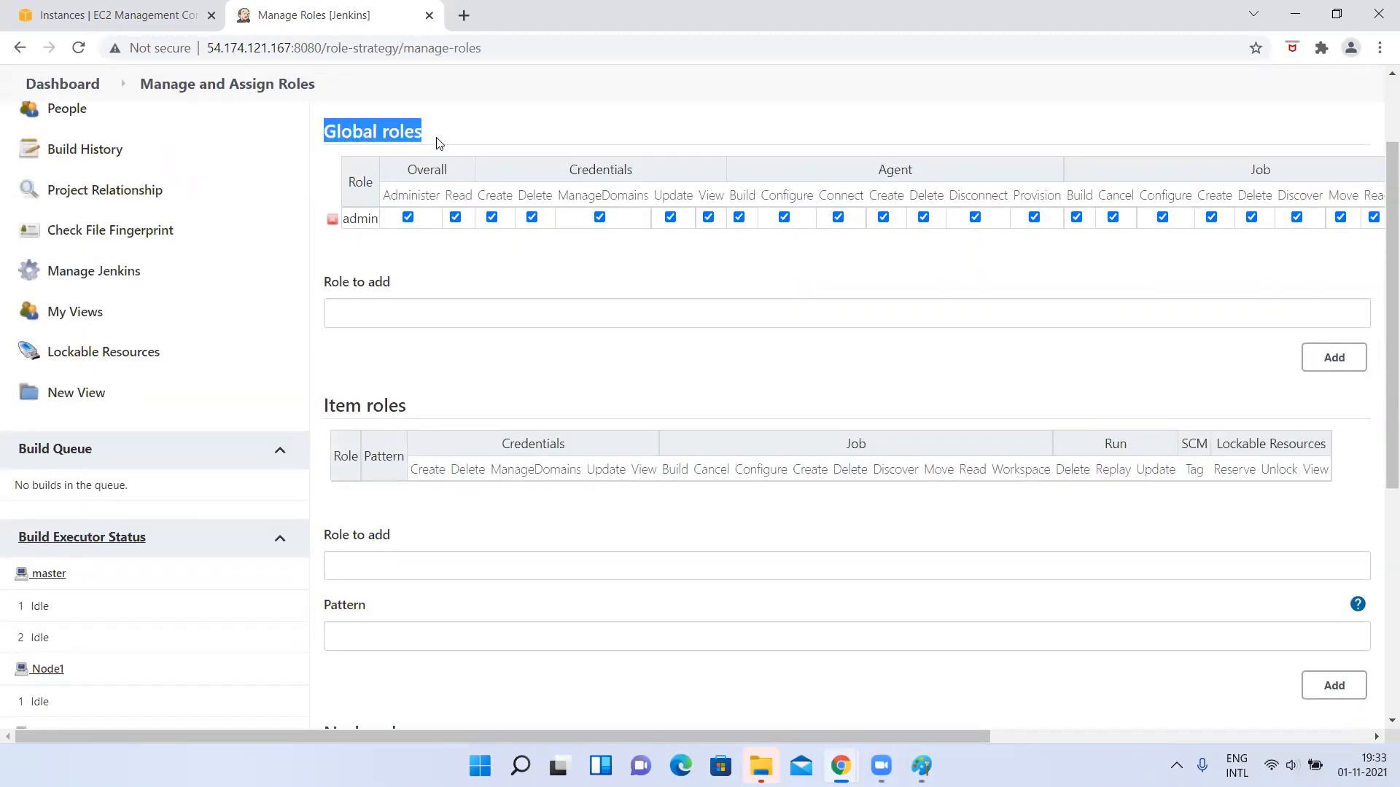
scroll(439, 143, "up", 2)
scroll(332, 542, "down", 5)
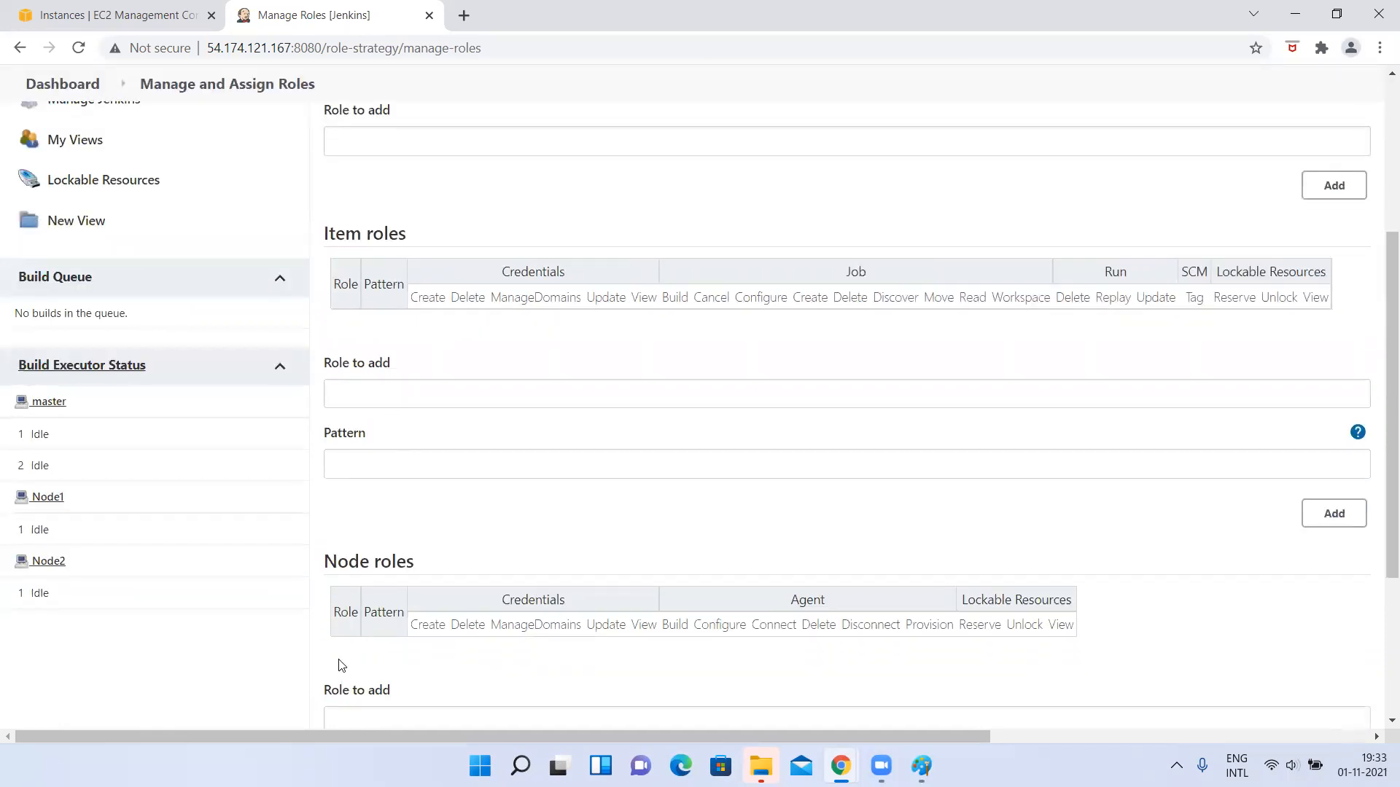
scroll(337, 666, "down", 4)
scroll(374, 321, "up", 10)
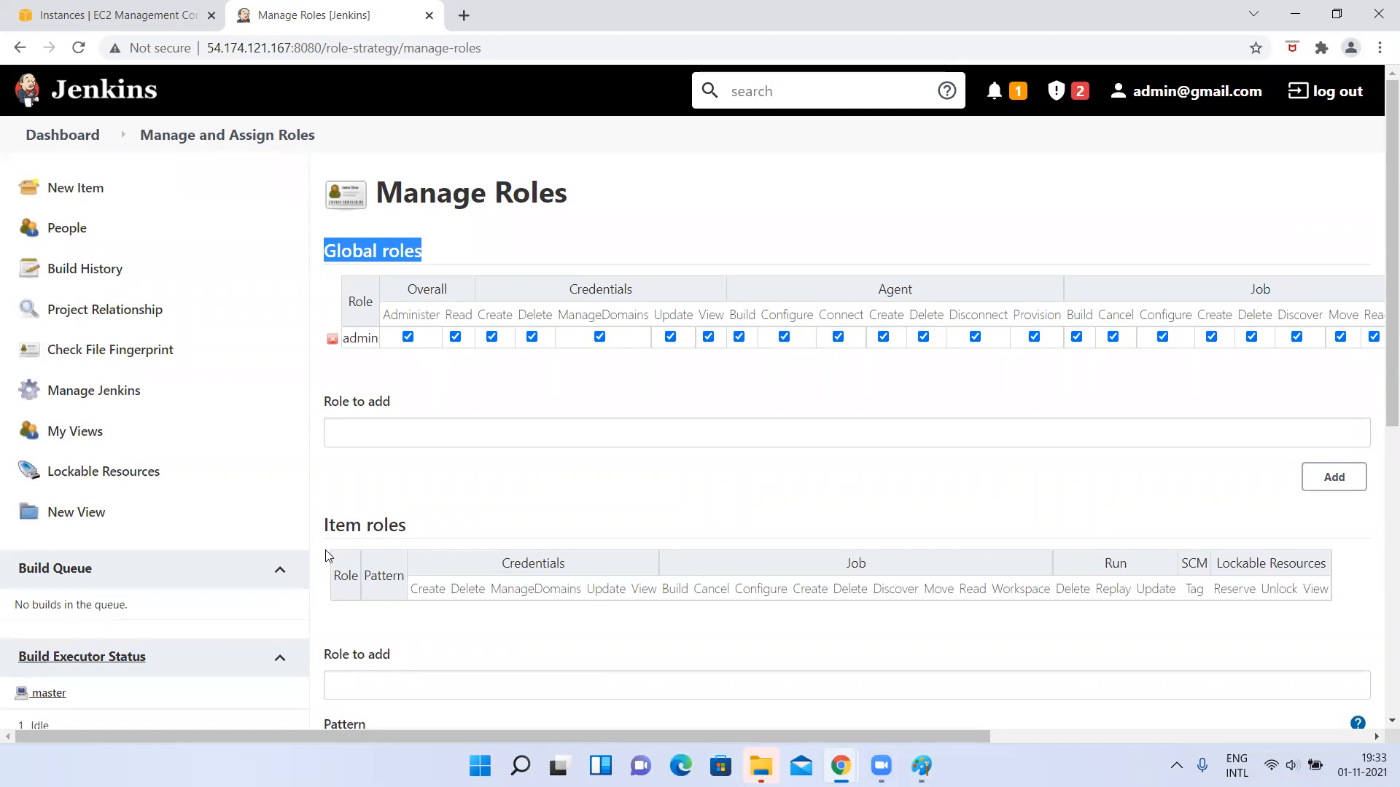
scroll(440, 550, "down", 6)
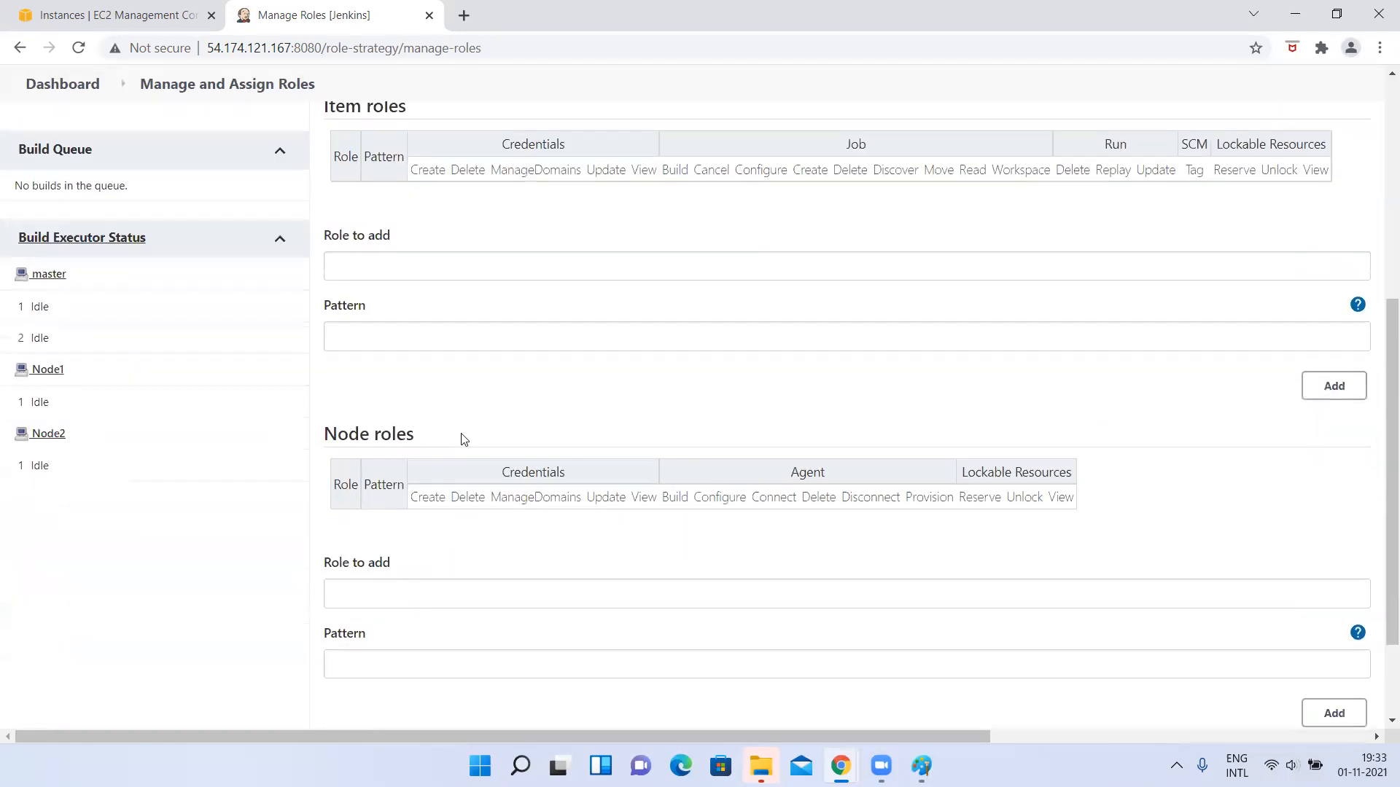
scroll(462, 436, "up", 6)
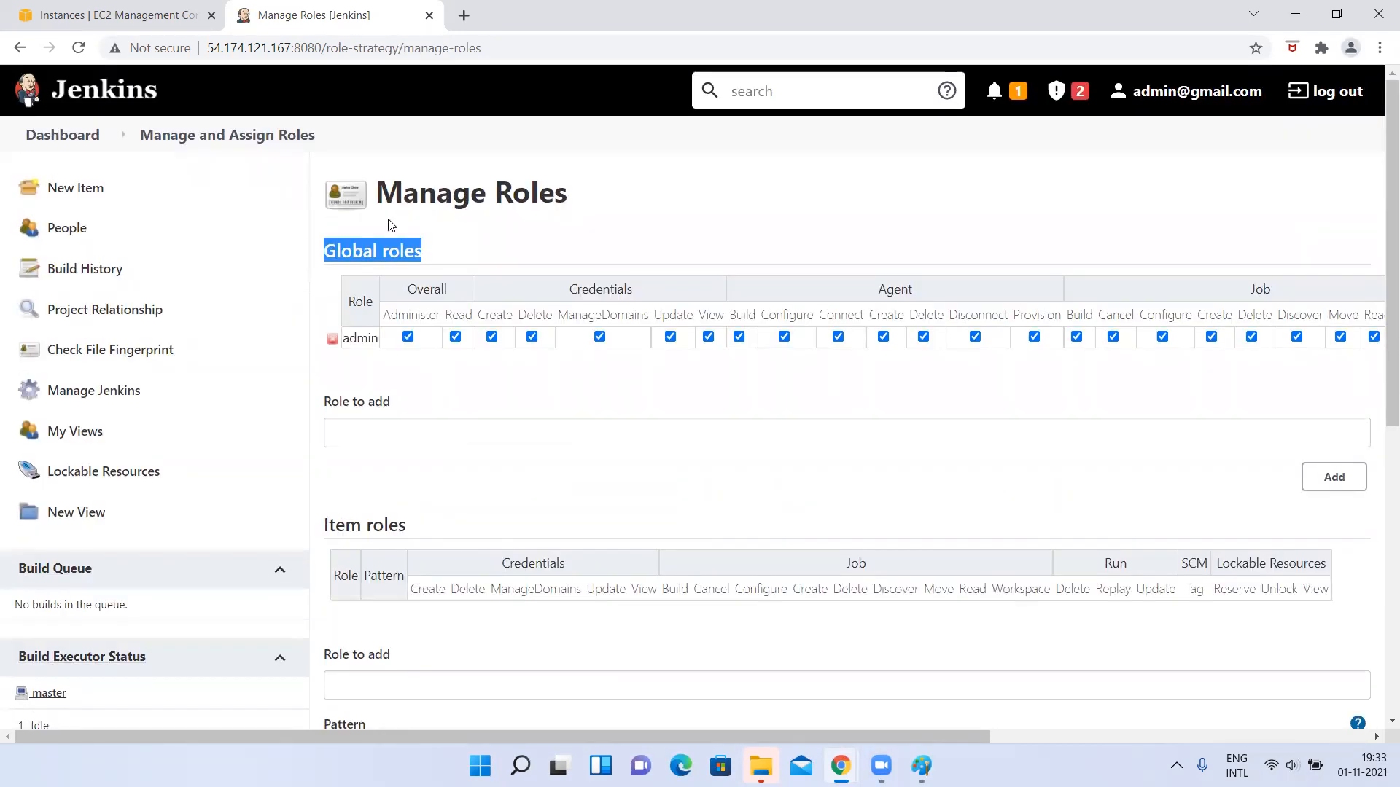
left_click(352, 252)
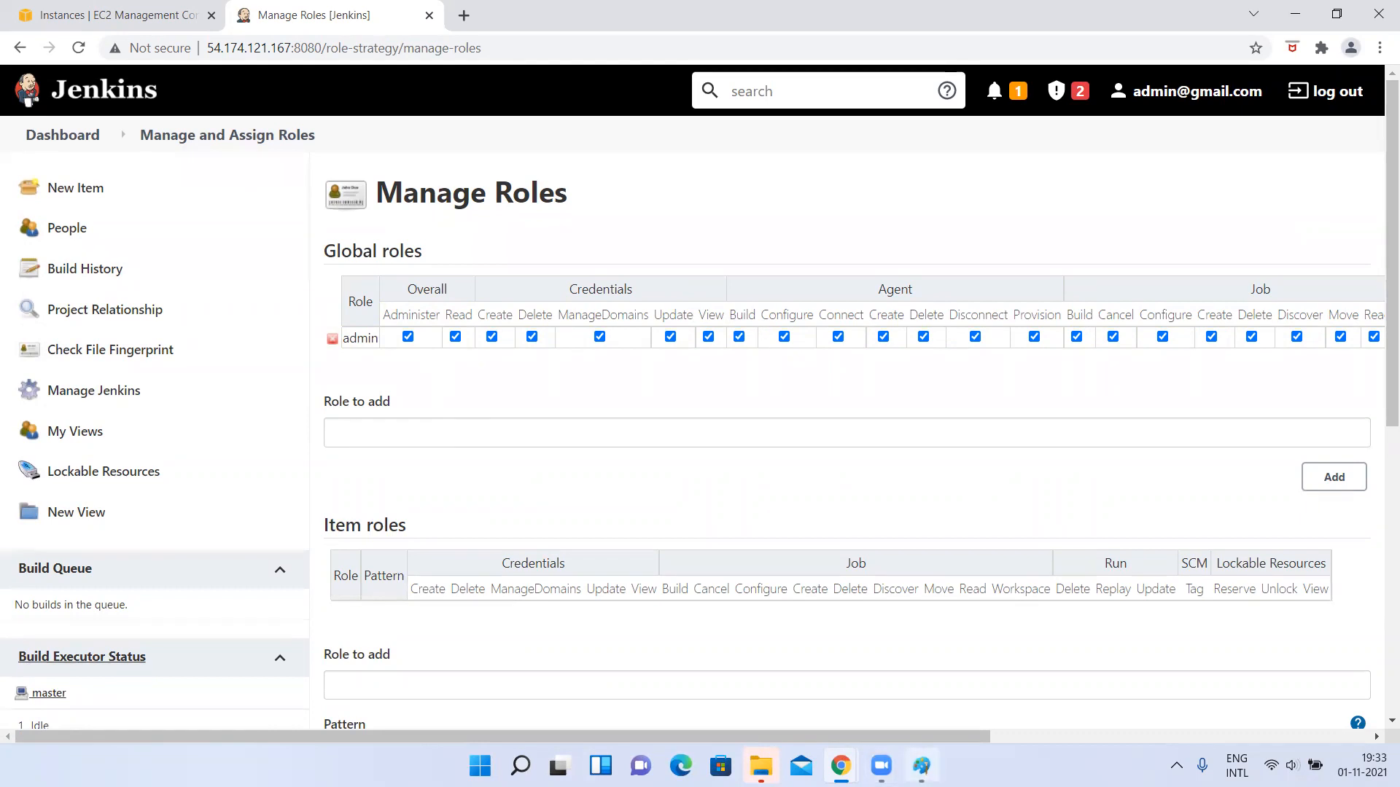
Switch to Paint and undo the earlier drawing actions to clear the canvas.
left_click(921, 765)
key("ctrl+z")
key("ctrl+z")
key("ctrl+z")
key("ctrl+z")
key("ctrl+z")
key("ctrl+z")
key("ctrl+z")
key("ctrl+z")
key("ctrl+z")
key("ctrl+z")
key("ctrl+z")
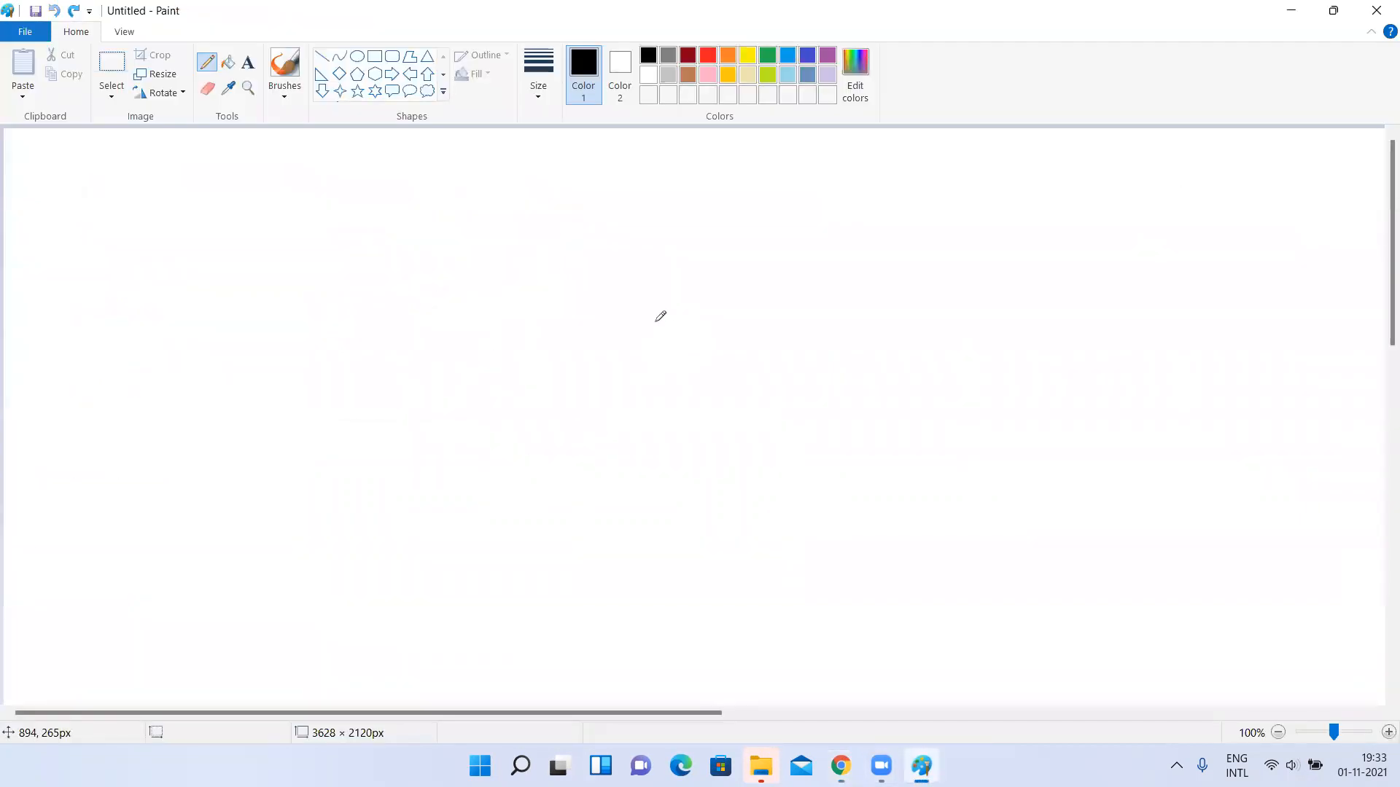
Choose the Text tool and set the font size to 24 for the canvas notes.
left_click(374, 56)
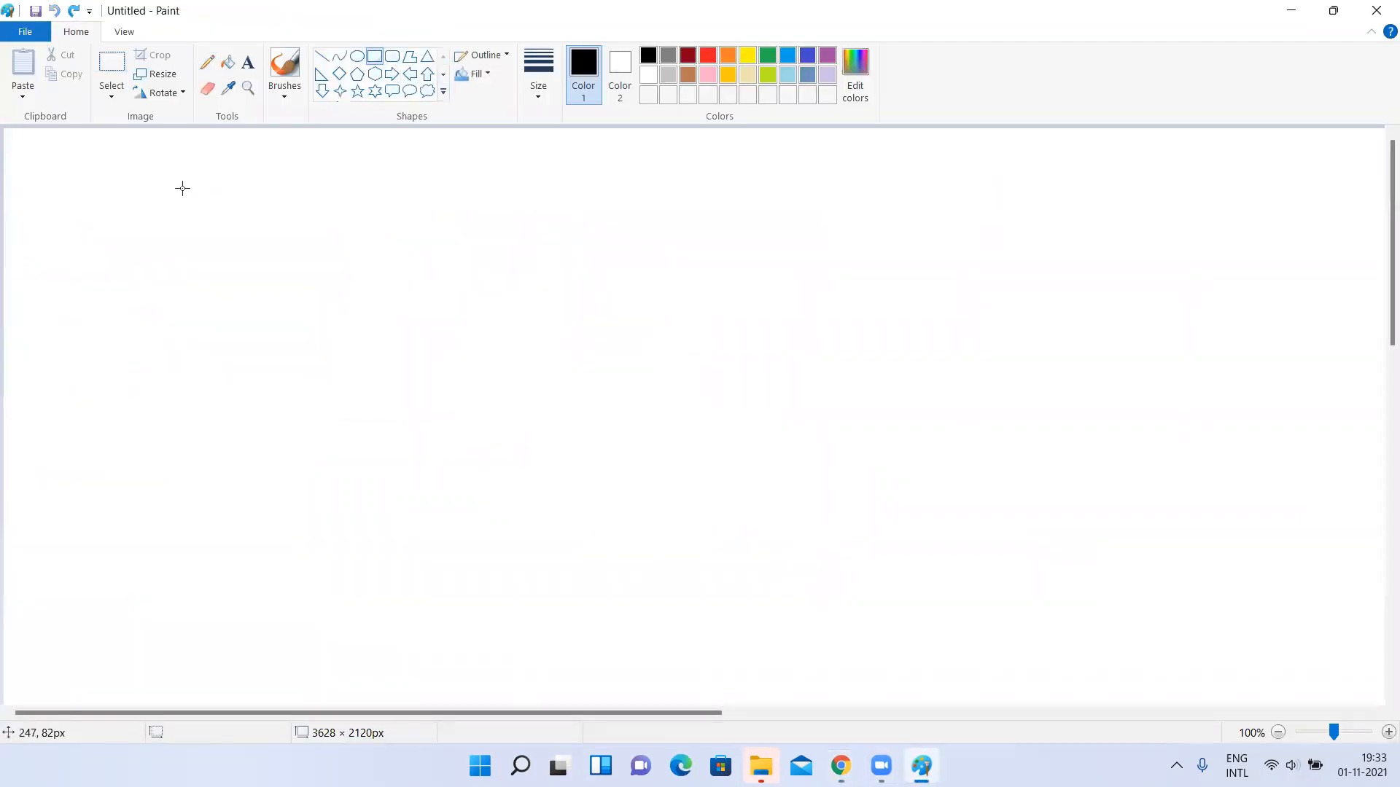
left_click(248, 62)
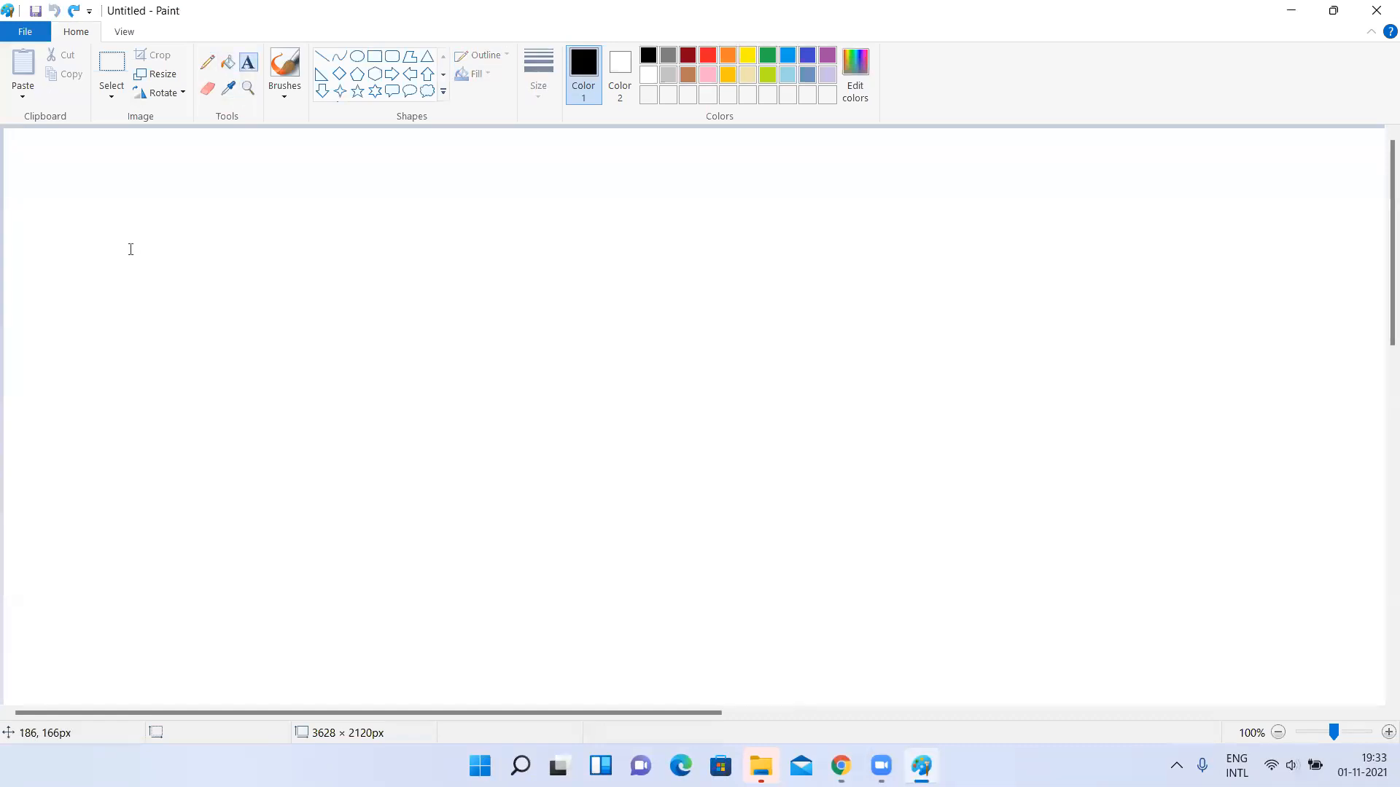
left_click(124, 243)
type("a")
key("BackSpace")
key("BackSpace")
key("BackSpace")
key("BackSpace")
left_click(122, 88)
left_click(106, 261)
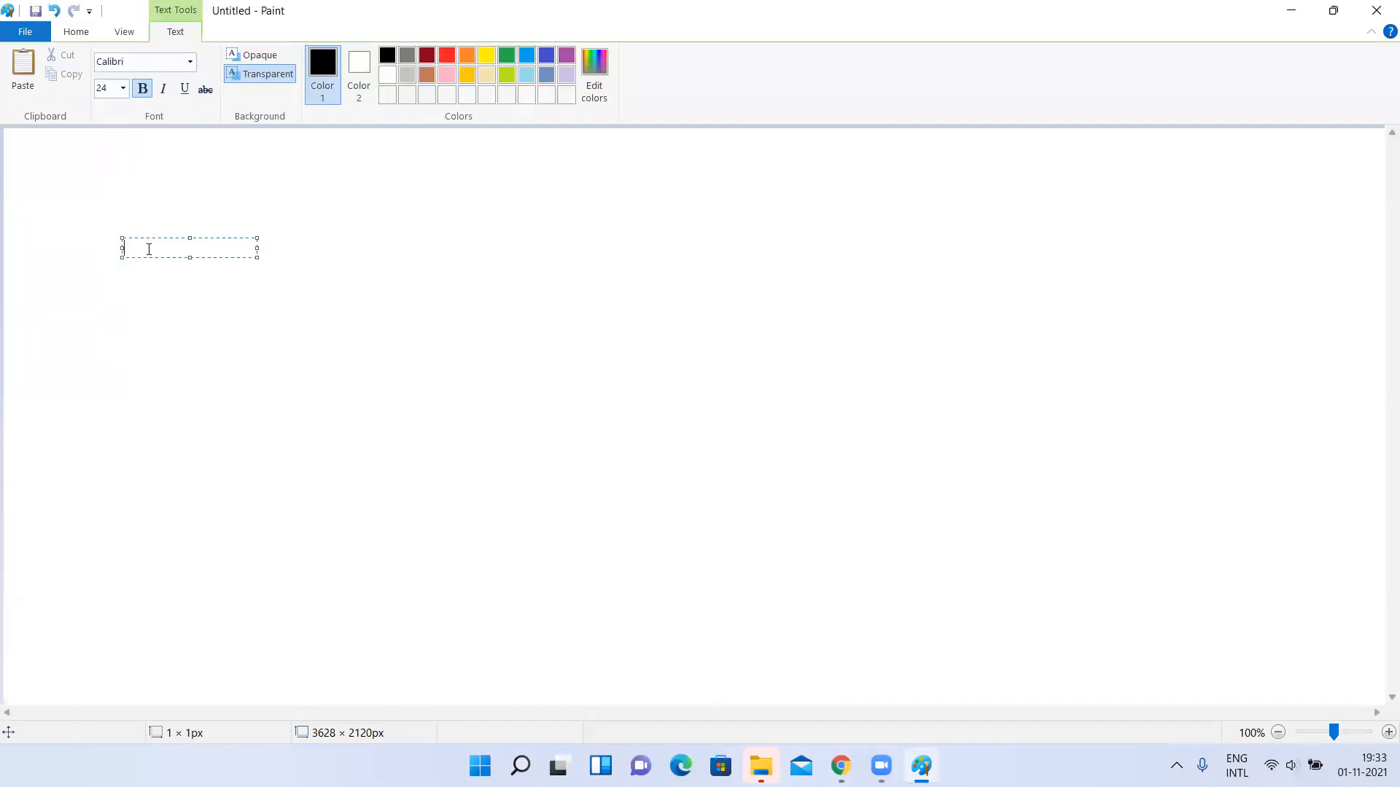
Add an underlined heading "Users" near the canvas's upper-left corner.
left_click(110, 199)
left_click(113, 197)
type("Users")
key("Return")
key("BackSpace")
key("shift+Right")
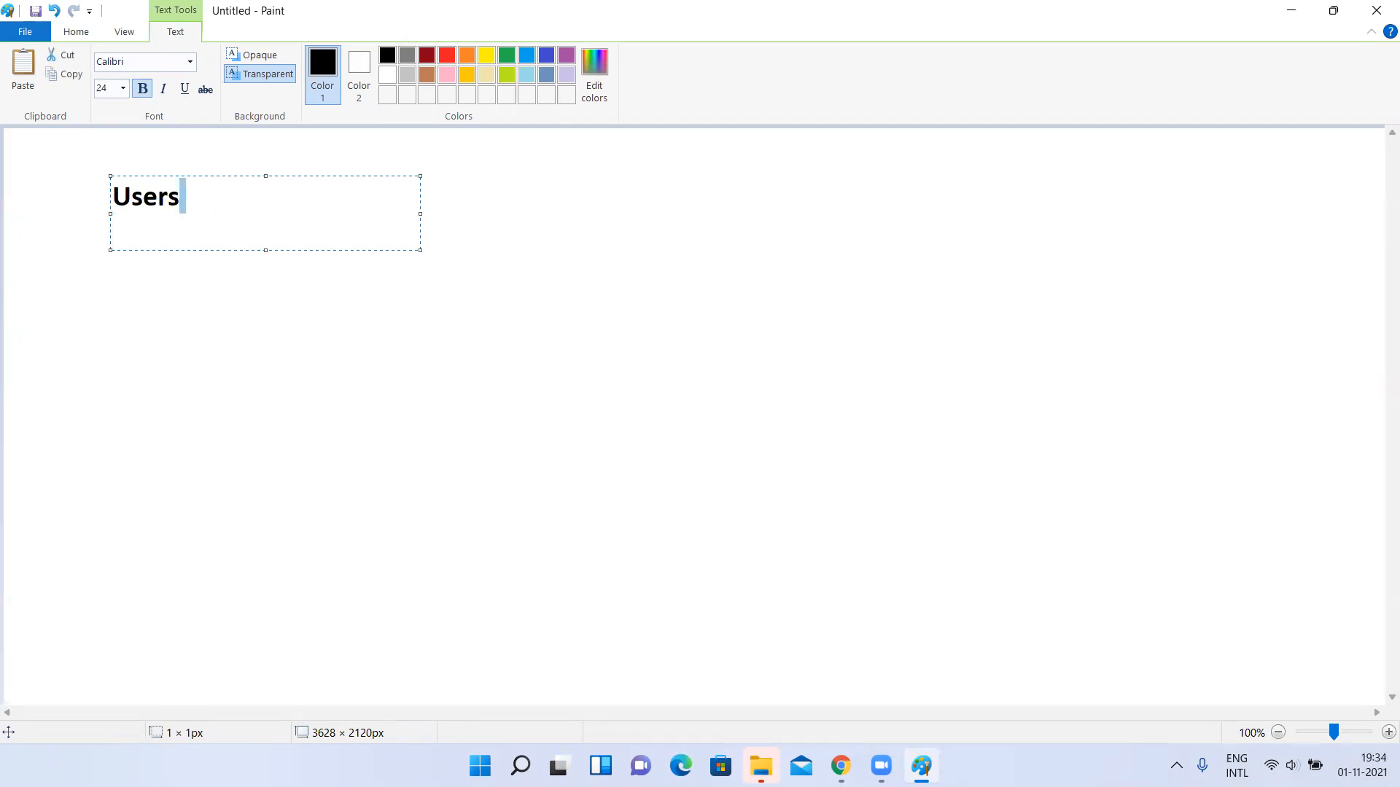
key("shift+Home")
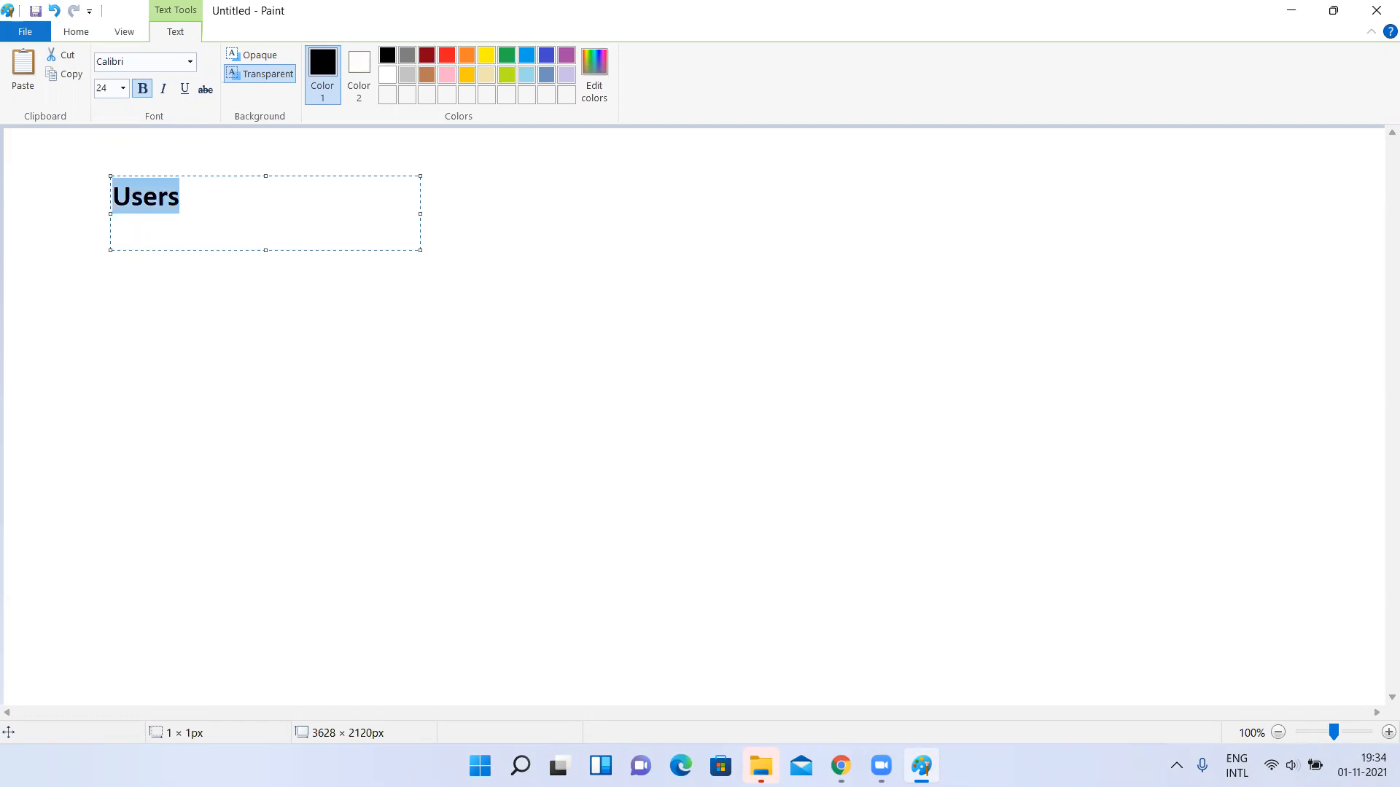
key("ctrl+u")
key("Right")
List "admin" and the created user's name without underline beneath the Users heading, and finish the text box.
key("Return")
key("ctrl+u")
type("adn")
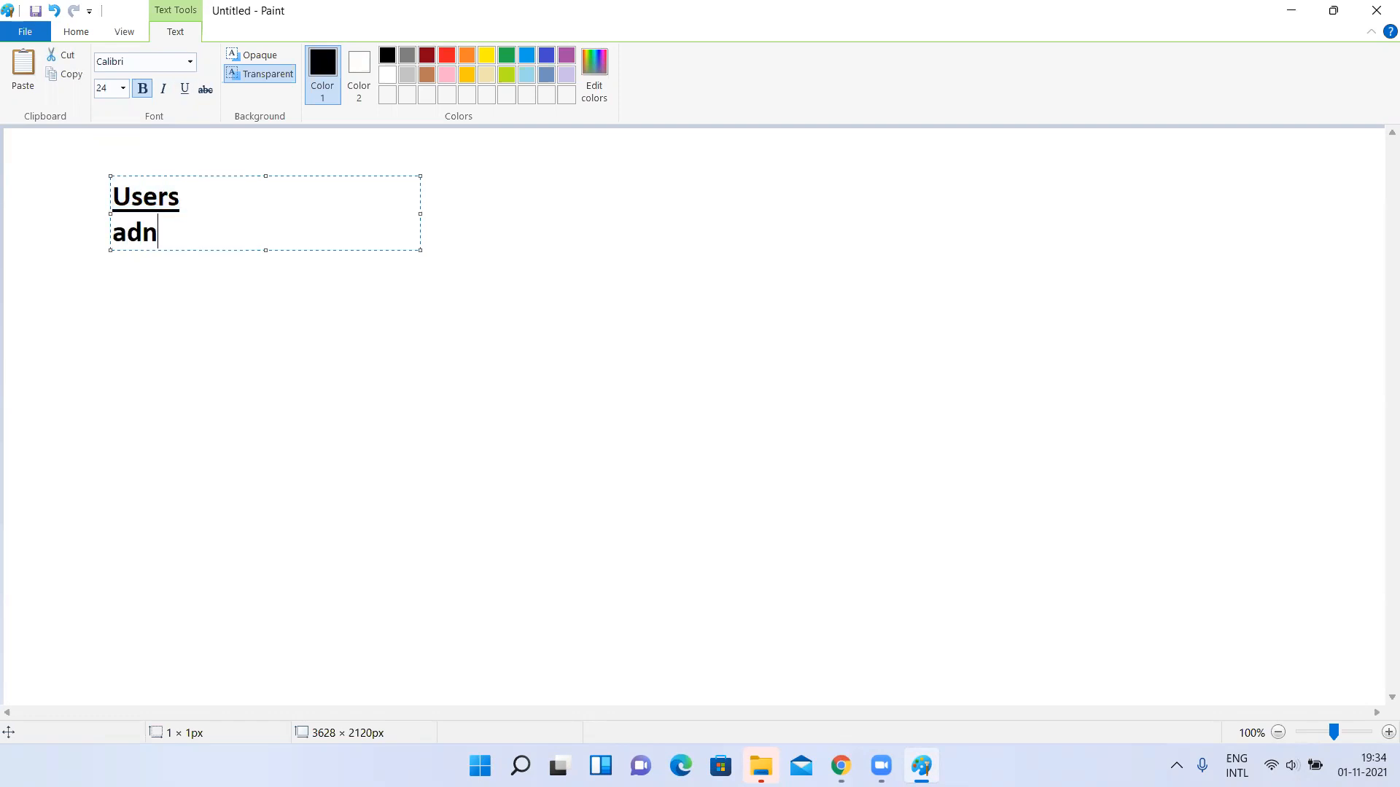
key("BackSpace")
type("min")
key("Return")
type("yath")
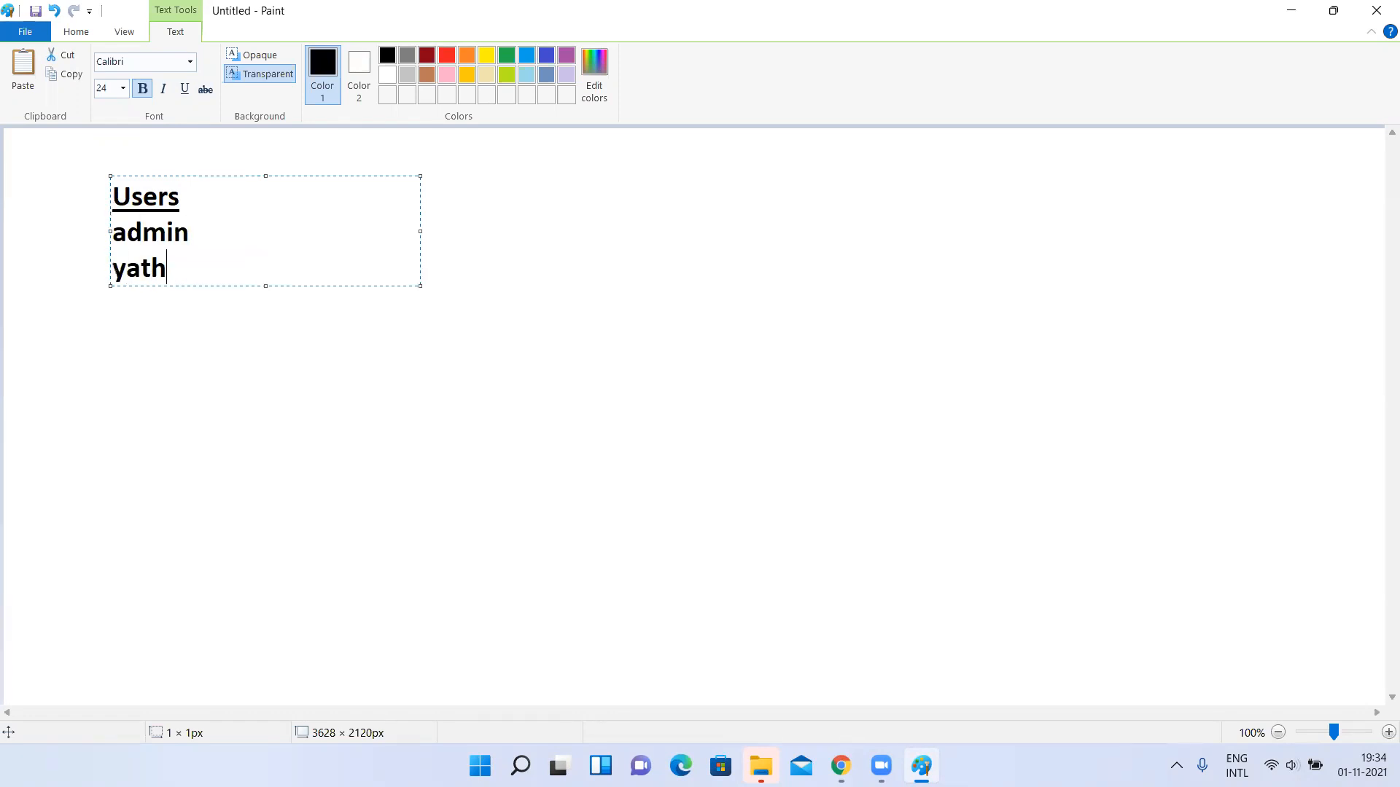
type("eesh")
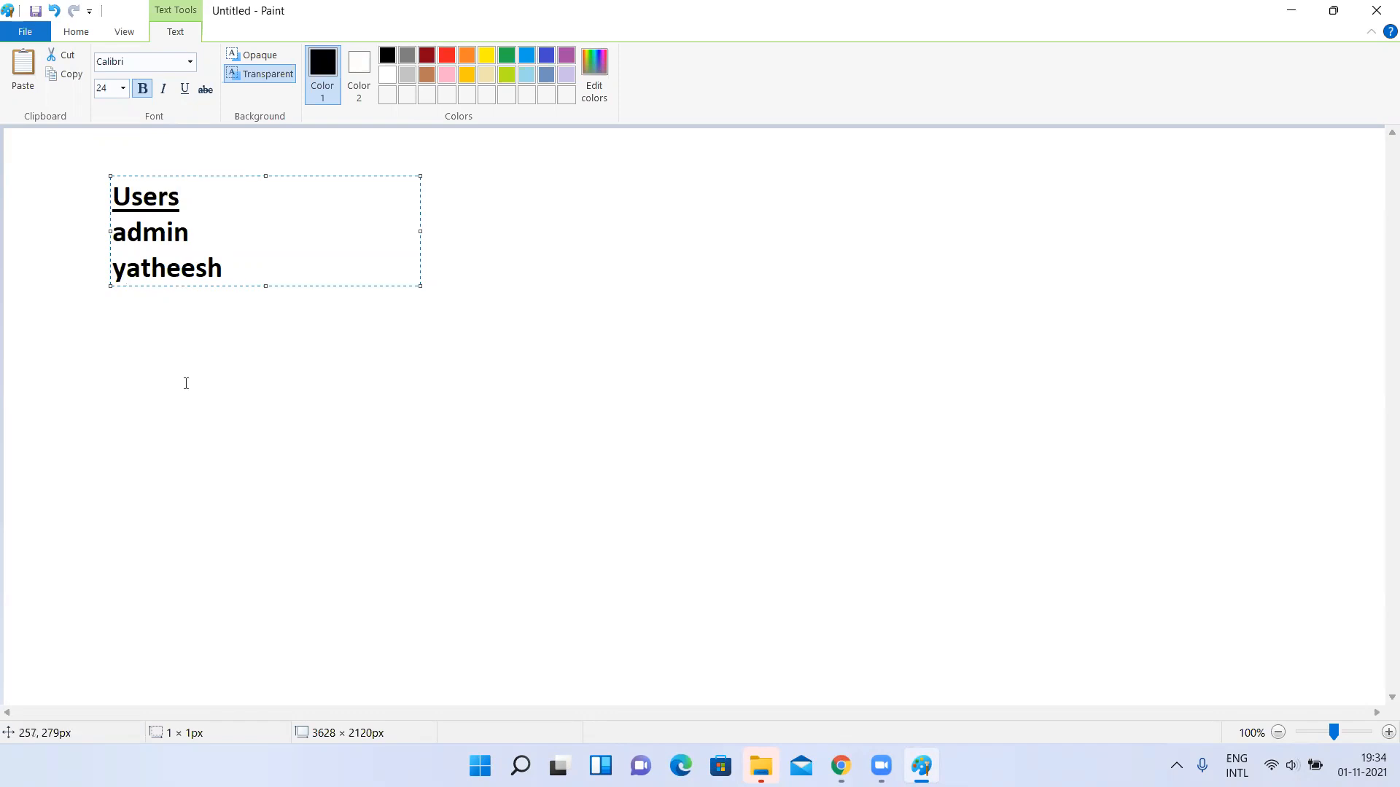
left_click(191, 394)
Add an underlined heading "Roles" in a new text box to the right of the Users list.
left_click(454, 162)
type("Ril")
key("BackSpace")
key("BackSpace")
type("oles")
key("Return")
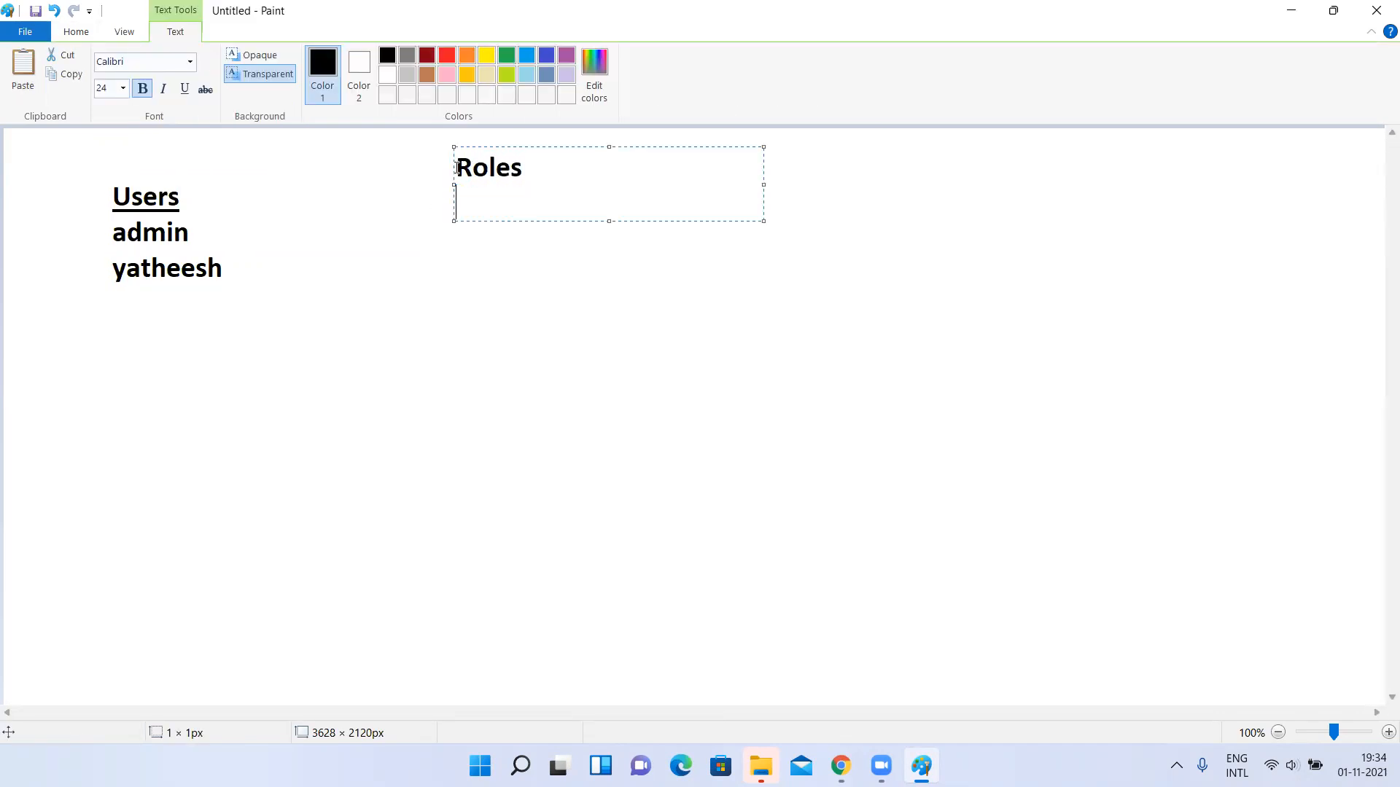
key("BackSpace")
key("ctrl+a")
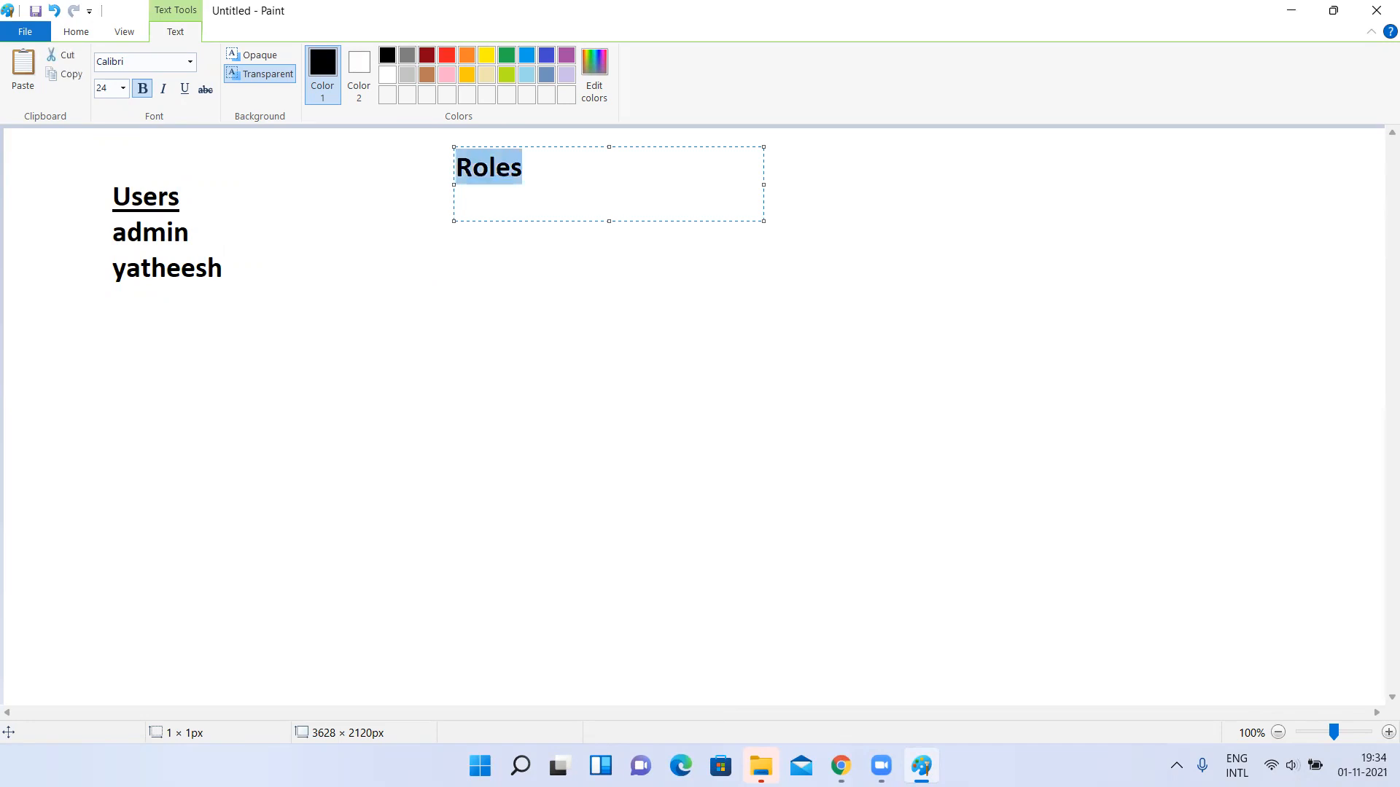
key("ctrl+u")
key("End")
List "admin" and "readonlyaccess" without underline beneath the Roles heading, and finish the text box.
key("Return")
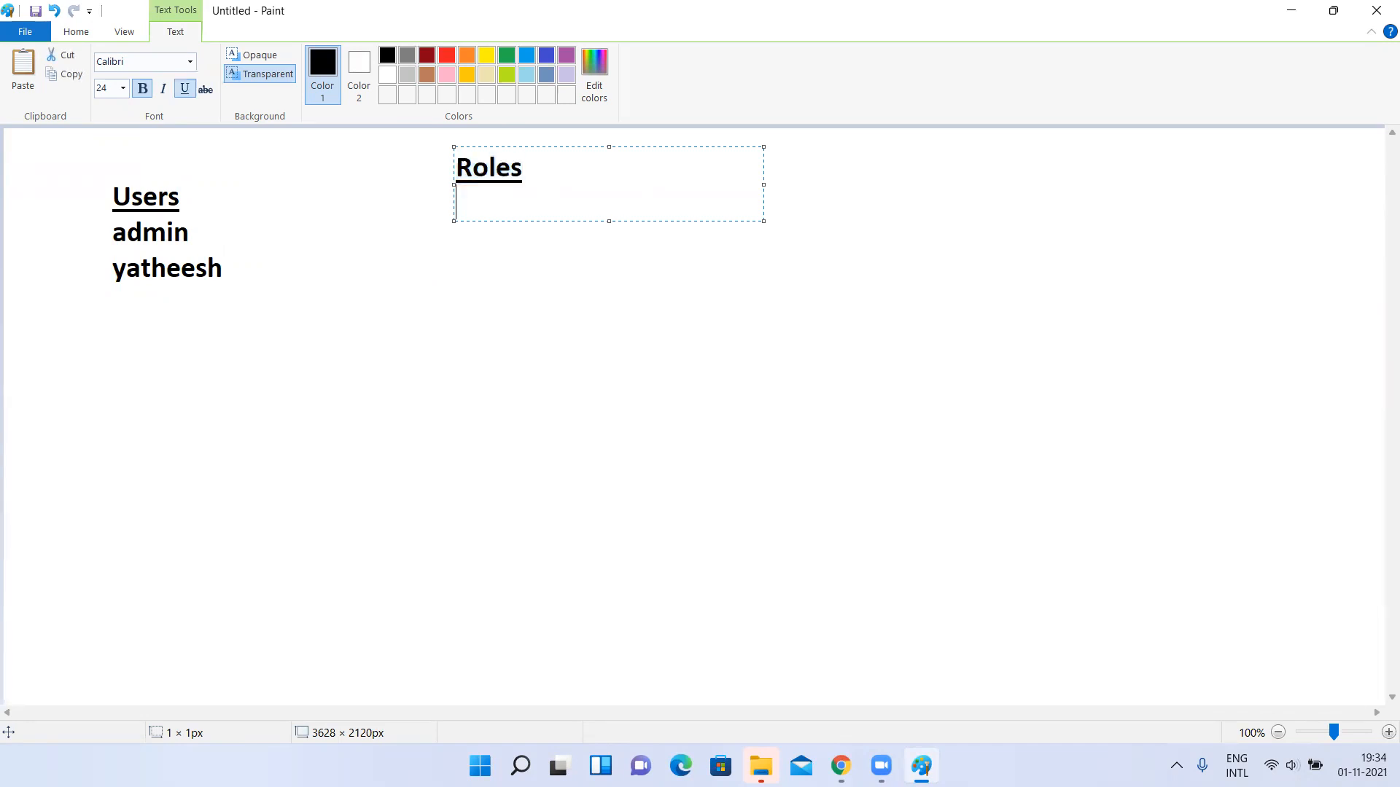
key("ctrl+u")
type("admin")
key("Return")
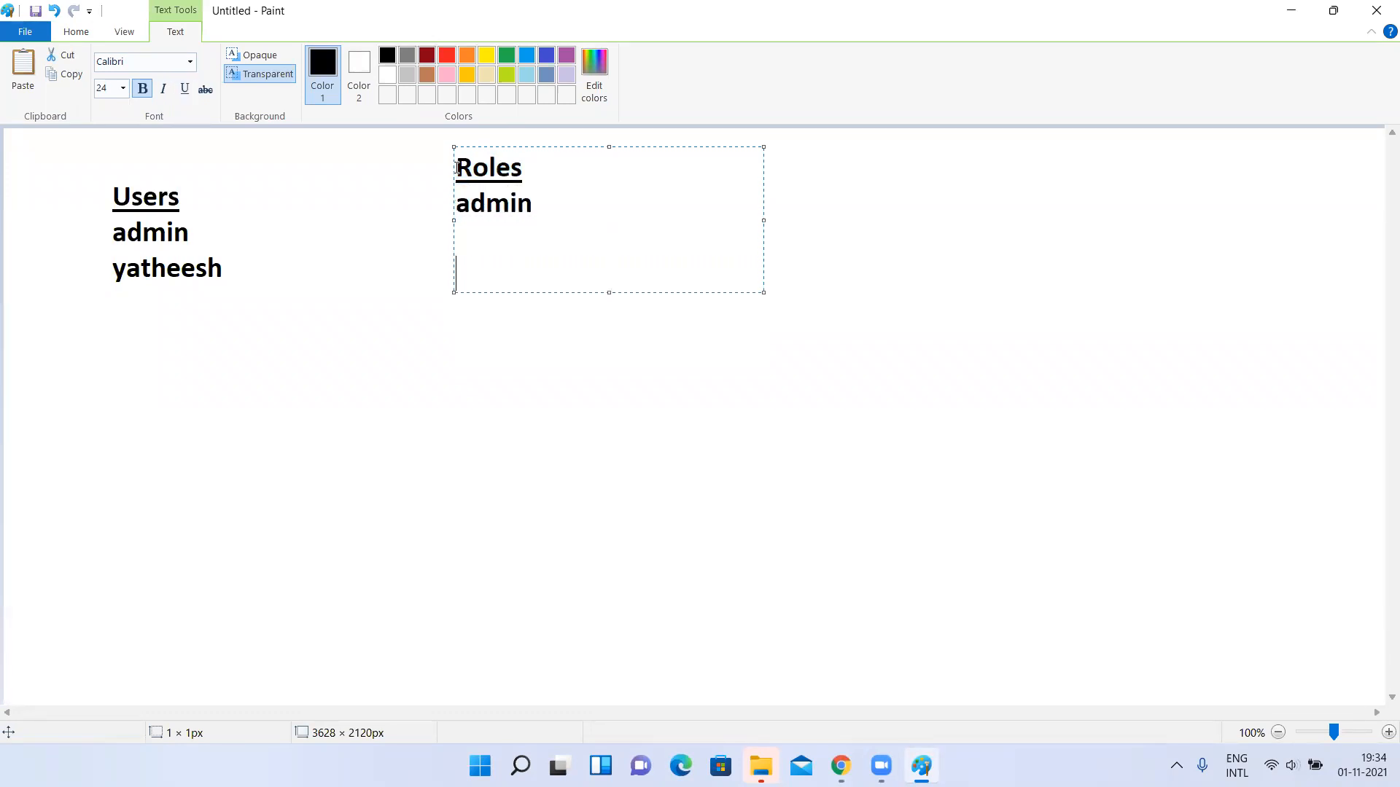
type("readon")
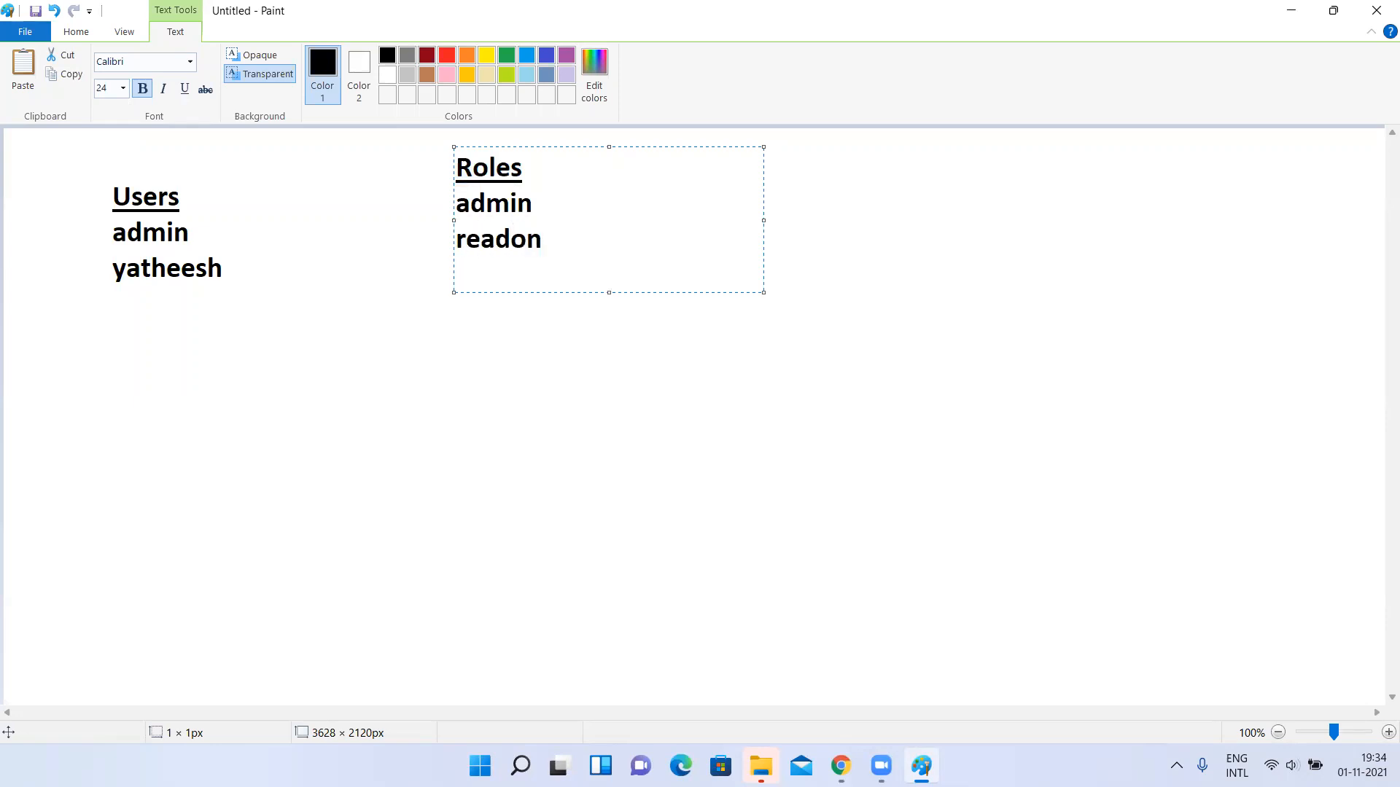
type("lyaccess")
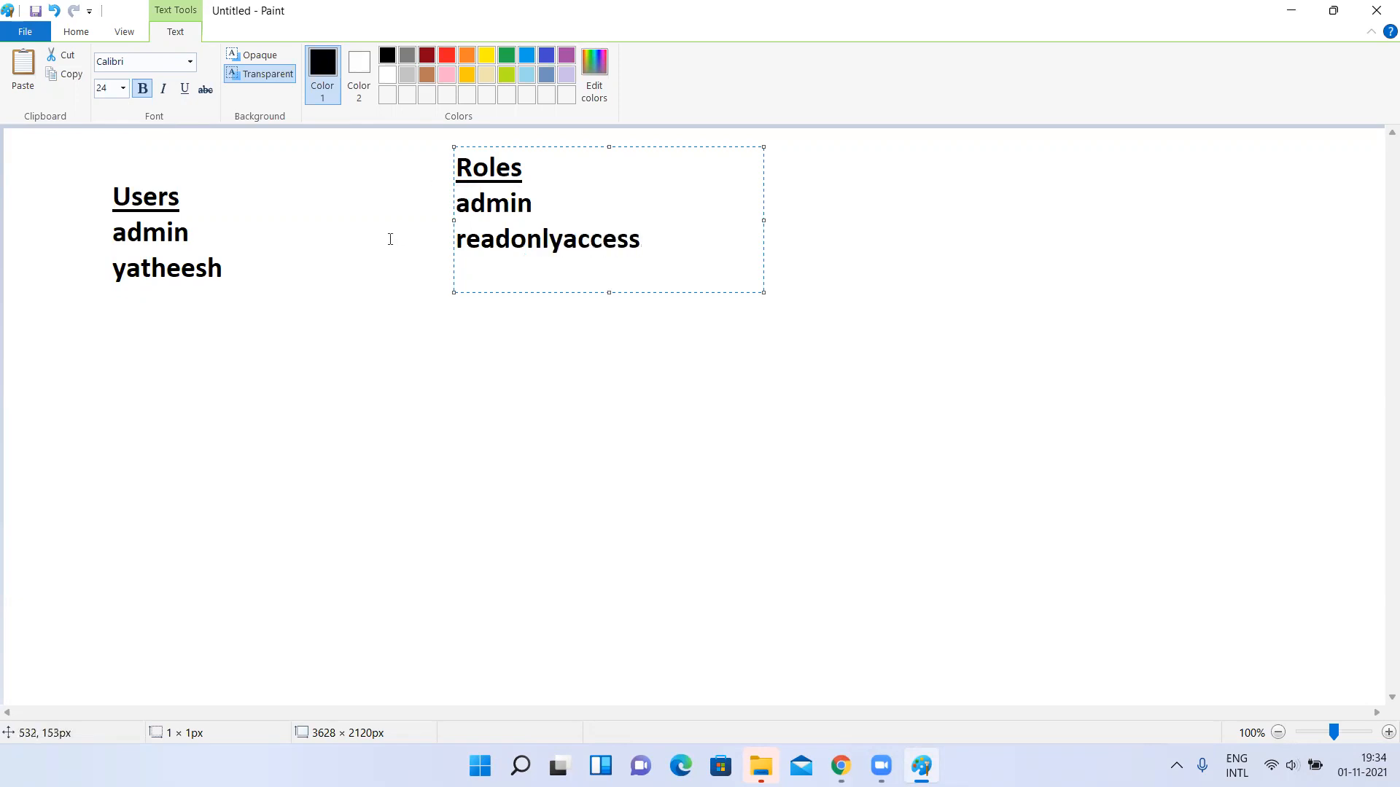
left_click(387, 237)
With the Pencil, draw a line from the admin user to the admin role and circle the Roles heading with its admin entry.
left_click(207, 65)
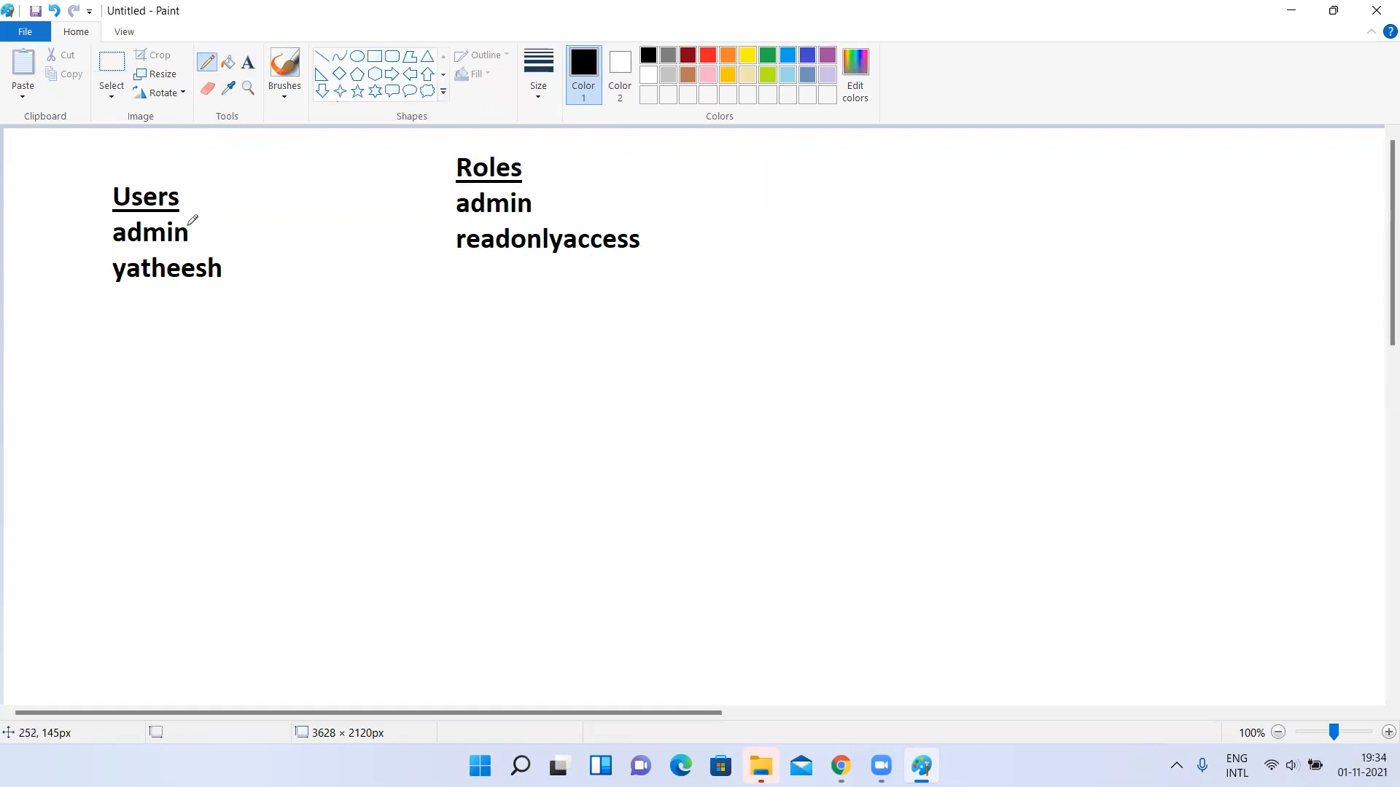
left_click_drag(185, 239, 456, 203)
mouse_move(442, 167)
left_mouse_down()
mouse_move(445, 191)
mouse_move(481, 220)
mouse_move(457, 148)
left_mouse_up()
key("alt+Tab")
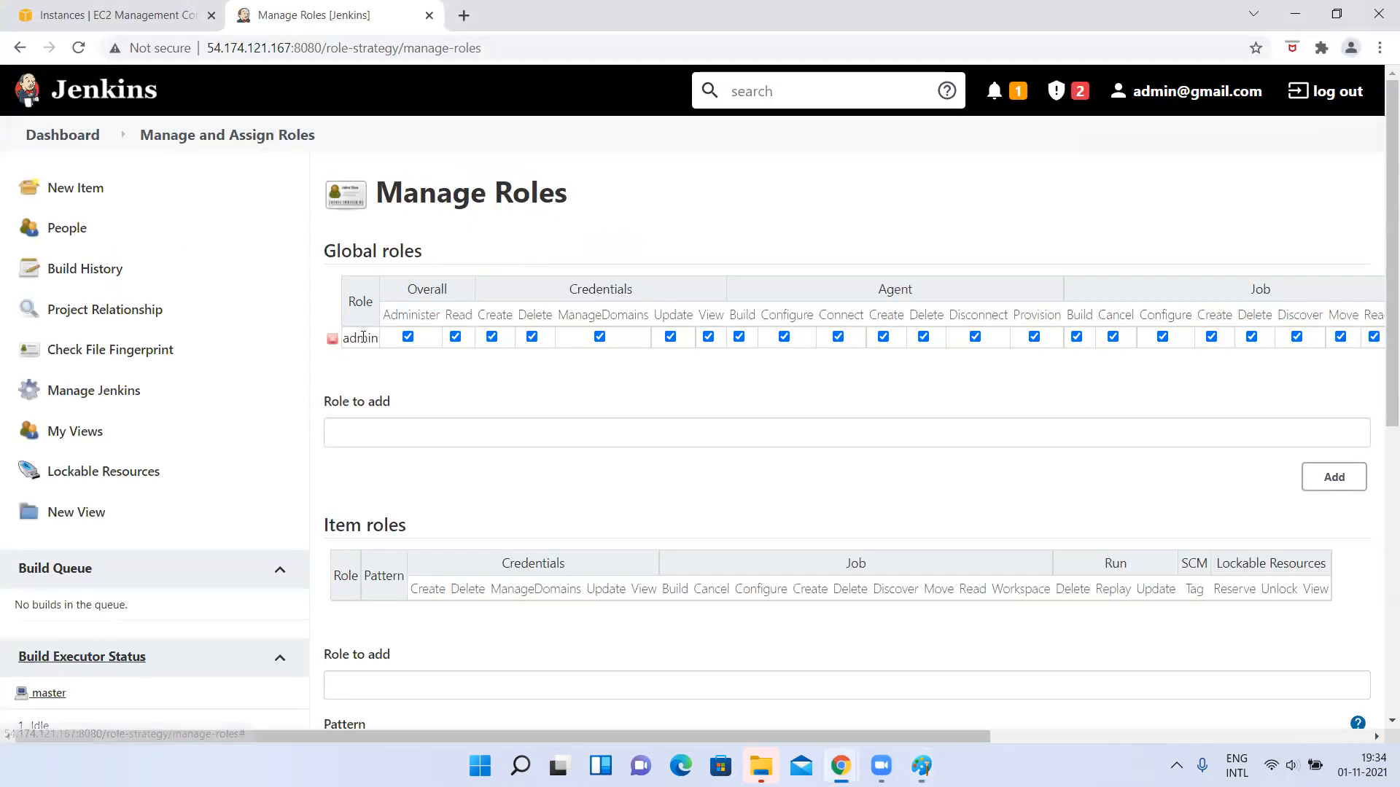
key("alt+Tab")
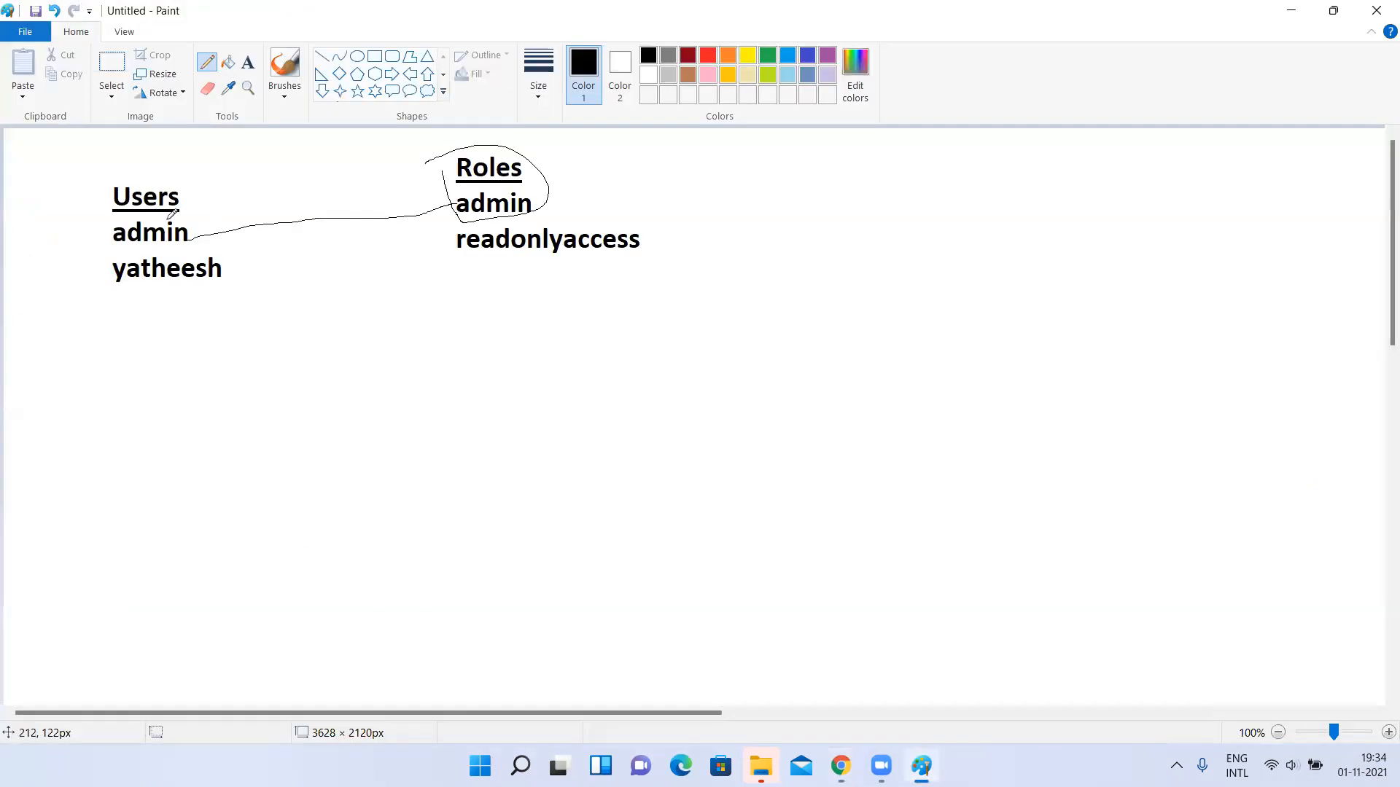
mouse_move(198, 235)
left_mouse_down()
mouse_move(455, 208)
mouse_move(202, 234)
left_mouse_up()
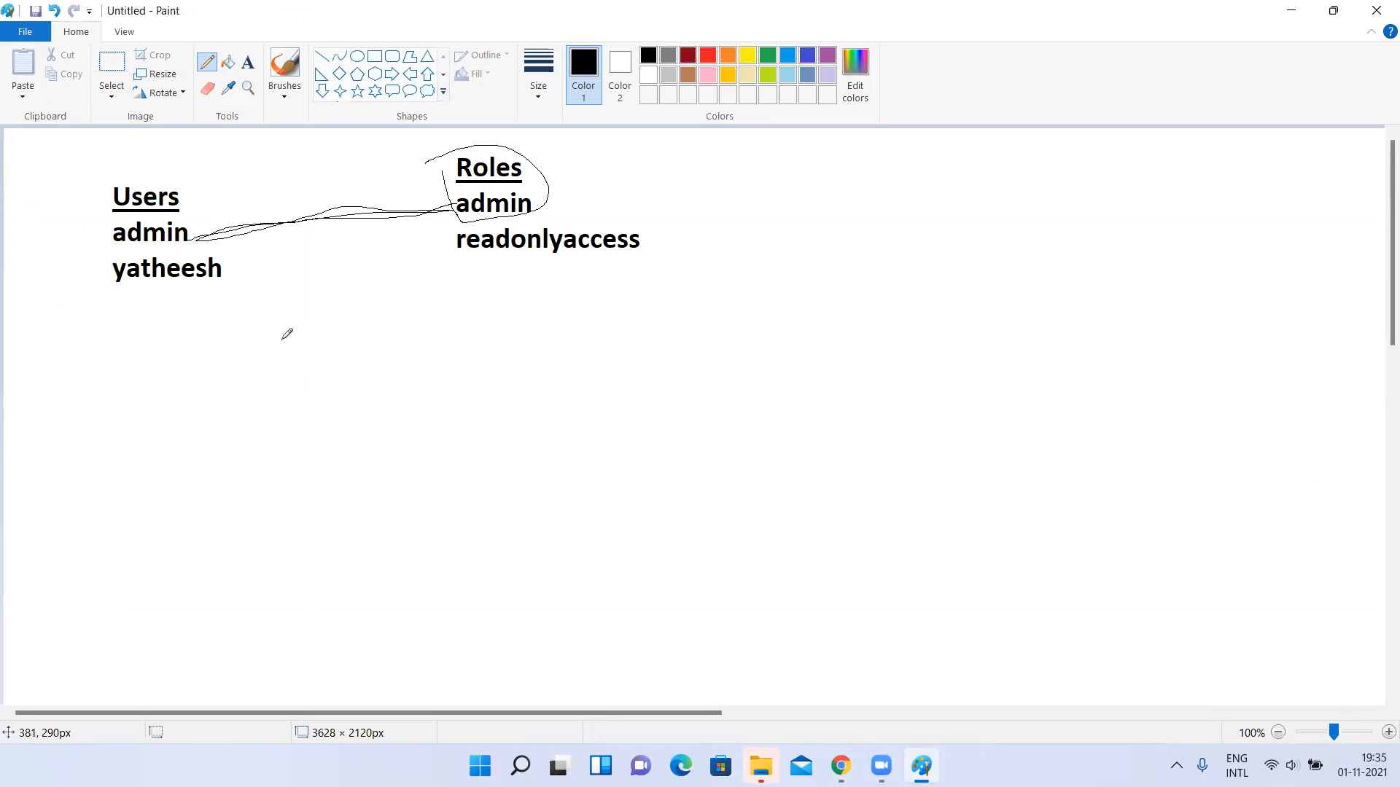
key("ctrl+z")
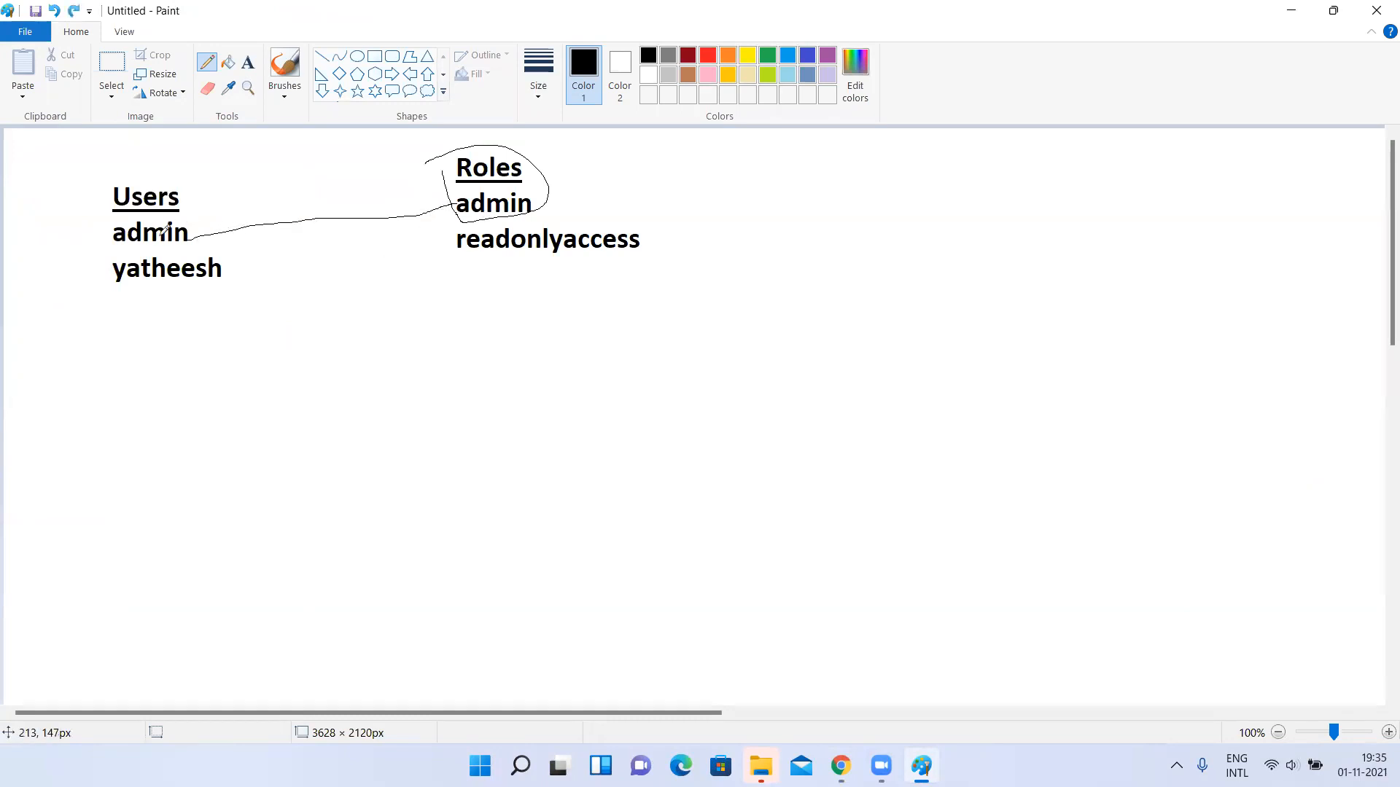
Switch to Jenkins and examine the admin role's permissions across the whole Global roles table.
key("alt+Tab")
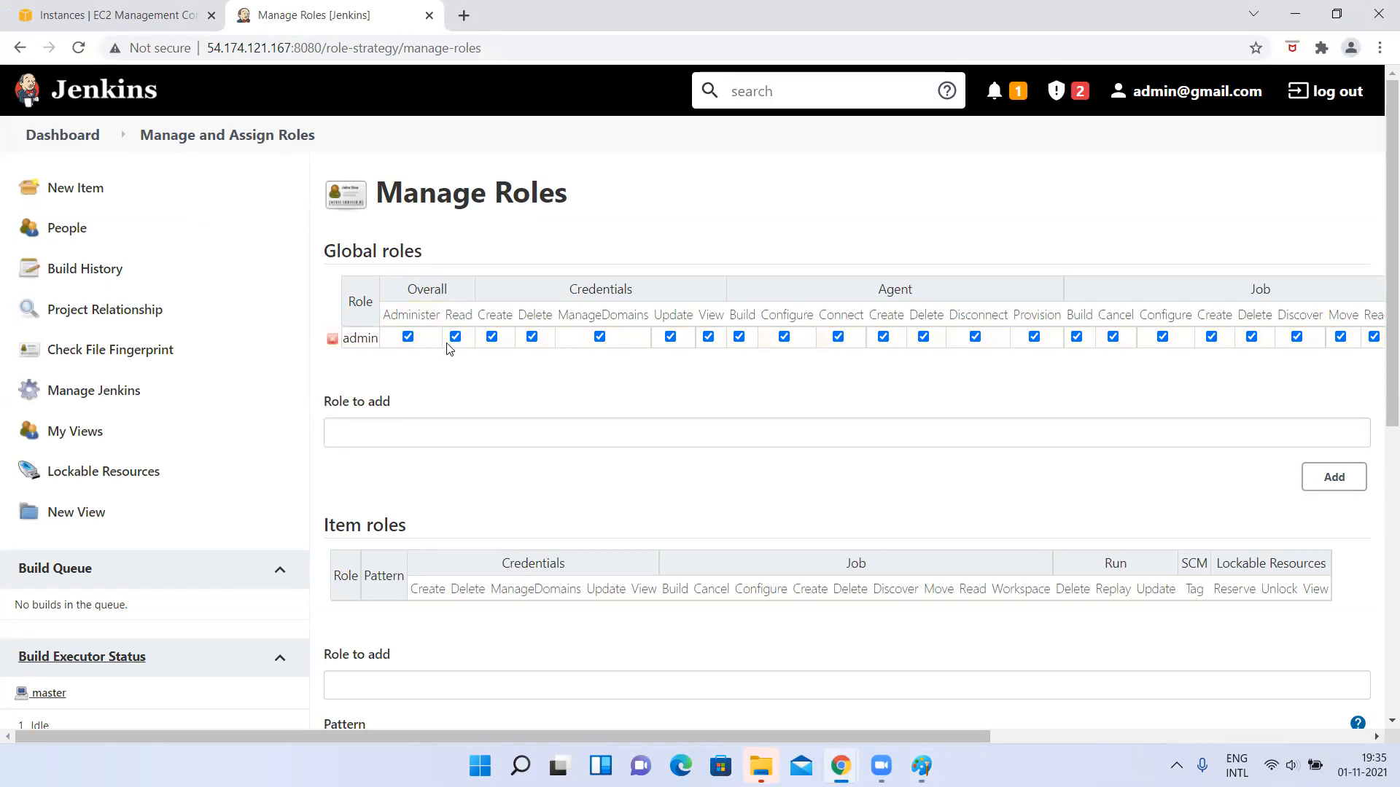
scroll(999, 337, "right", 8)
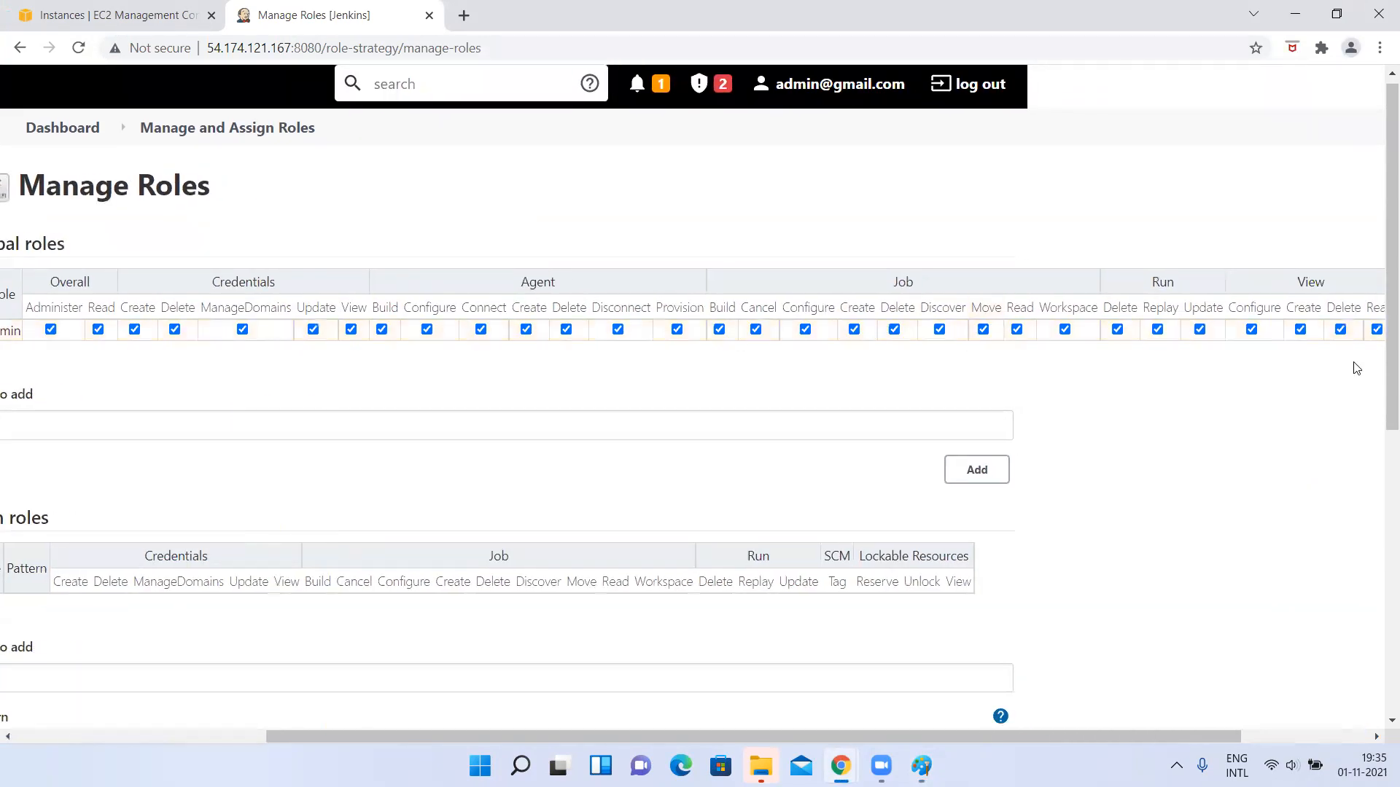
scroll(928, 447, "left", 8)
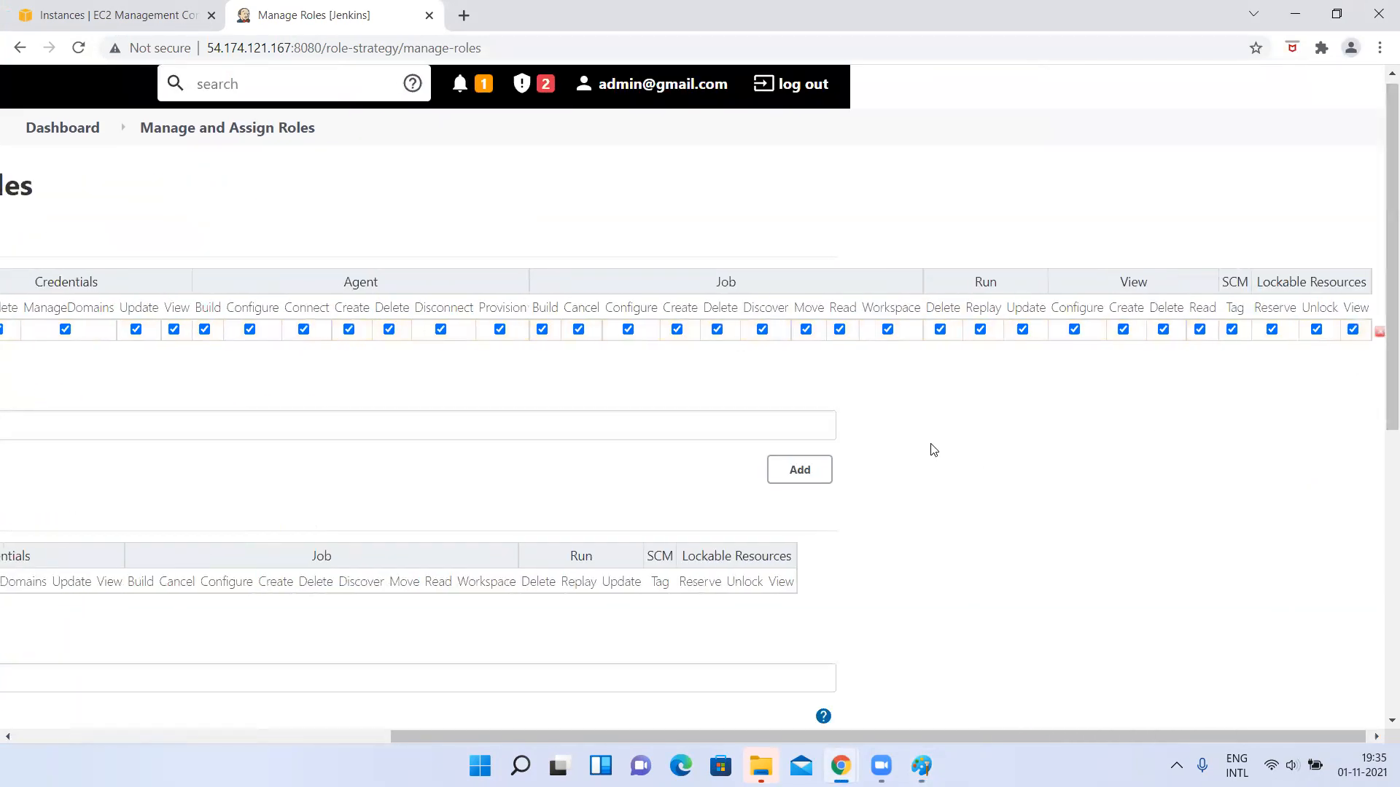
double_click(353, 332)
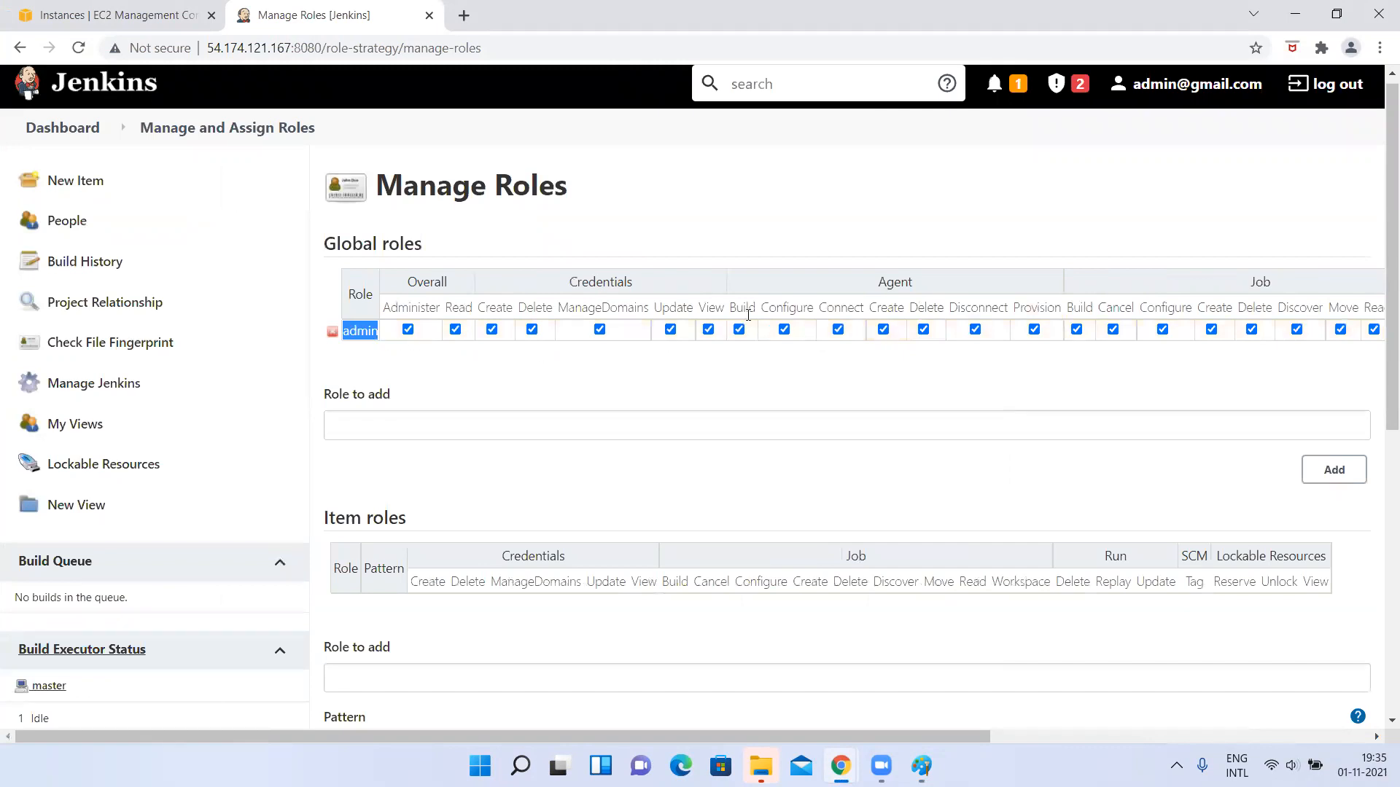
key("alt+Tab")
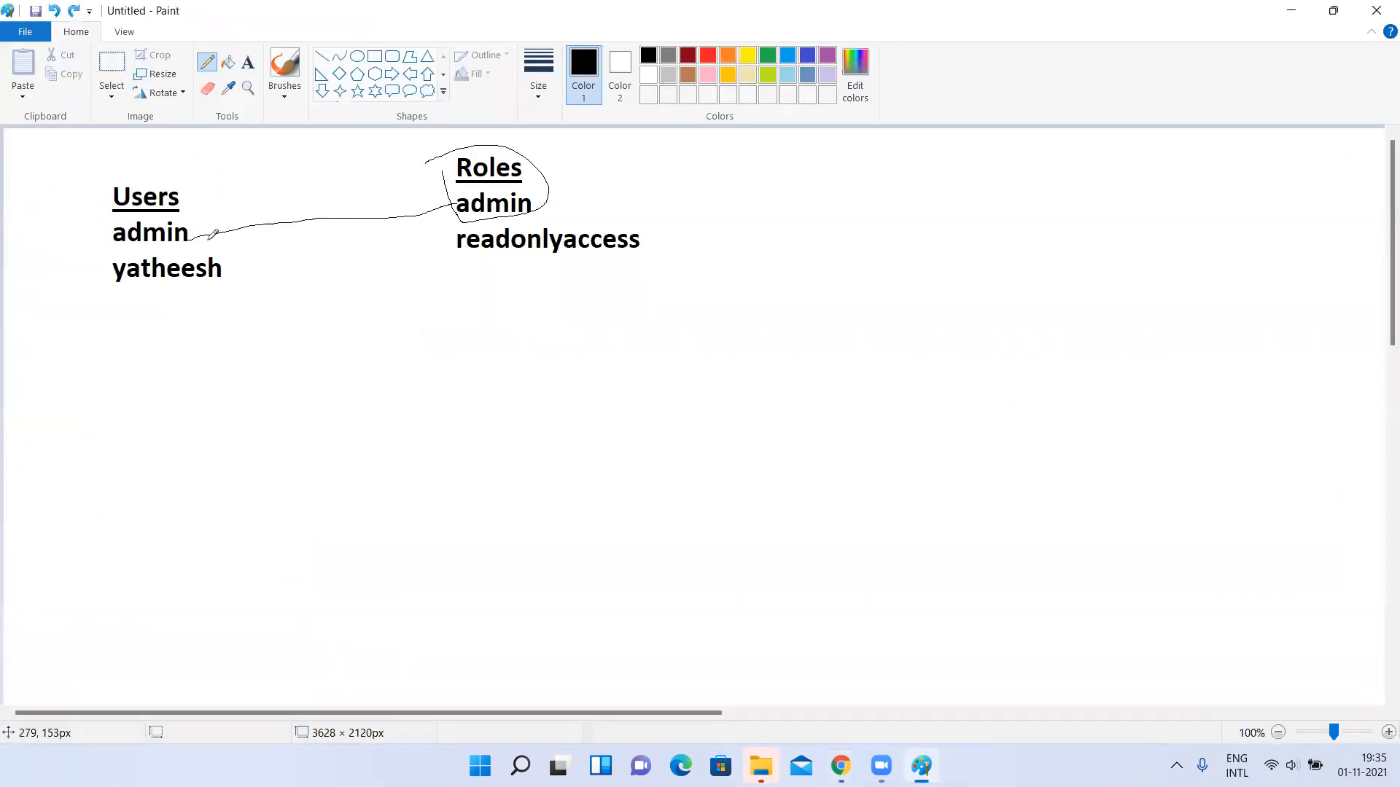
key("alt+Tab")
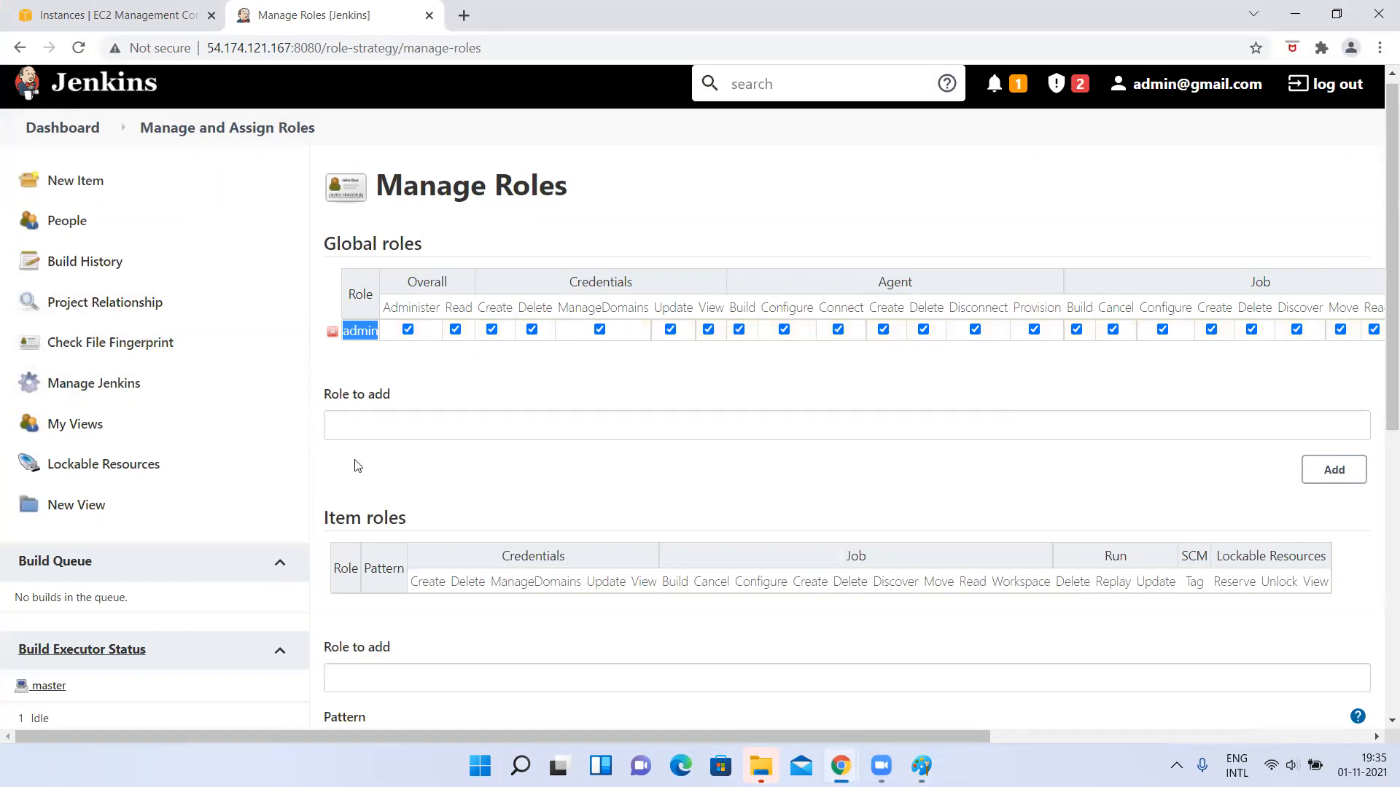
Add a global role named "readonlyaccess" on the Manage Roles page.
right_click(353, 419)
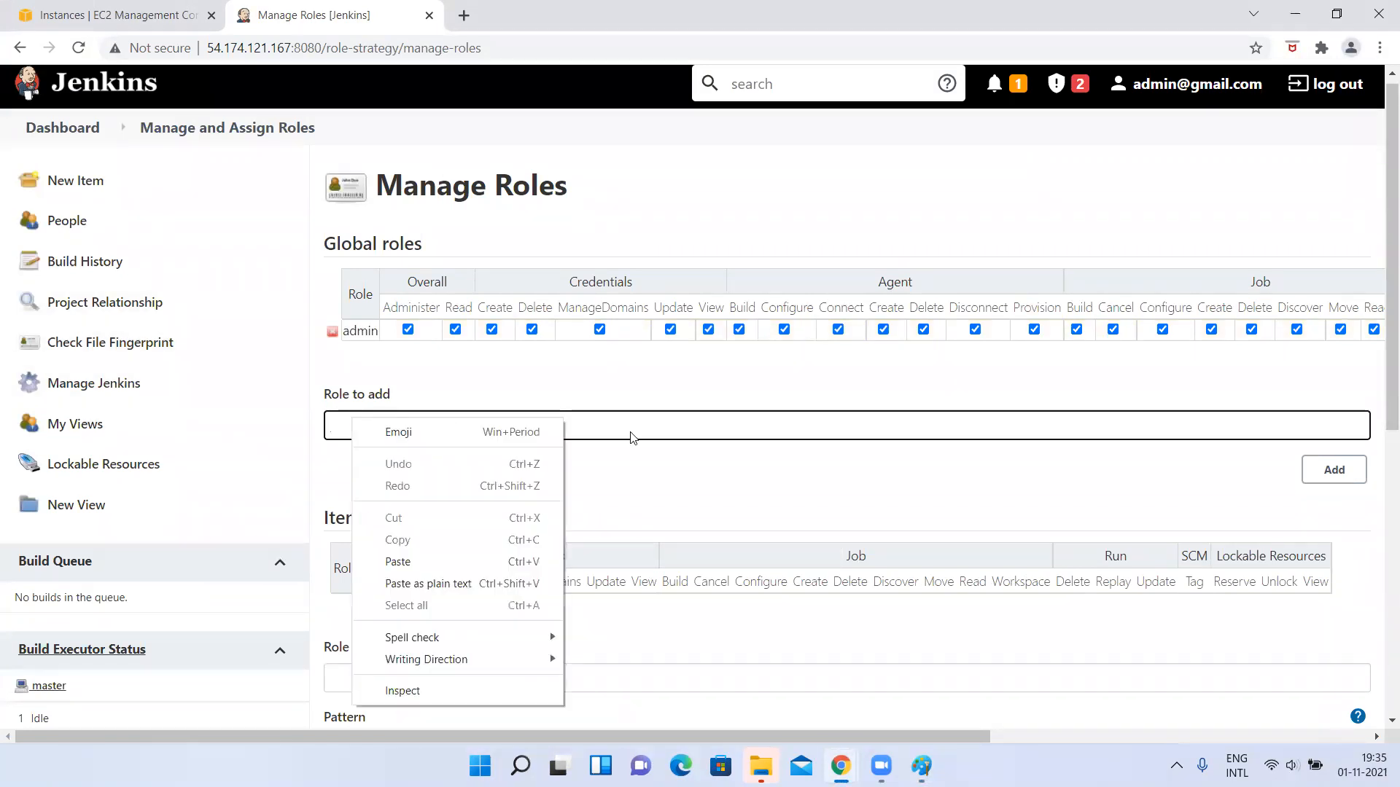
left_click(806, 512)
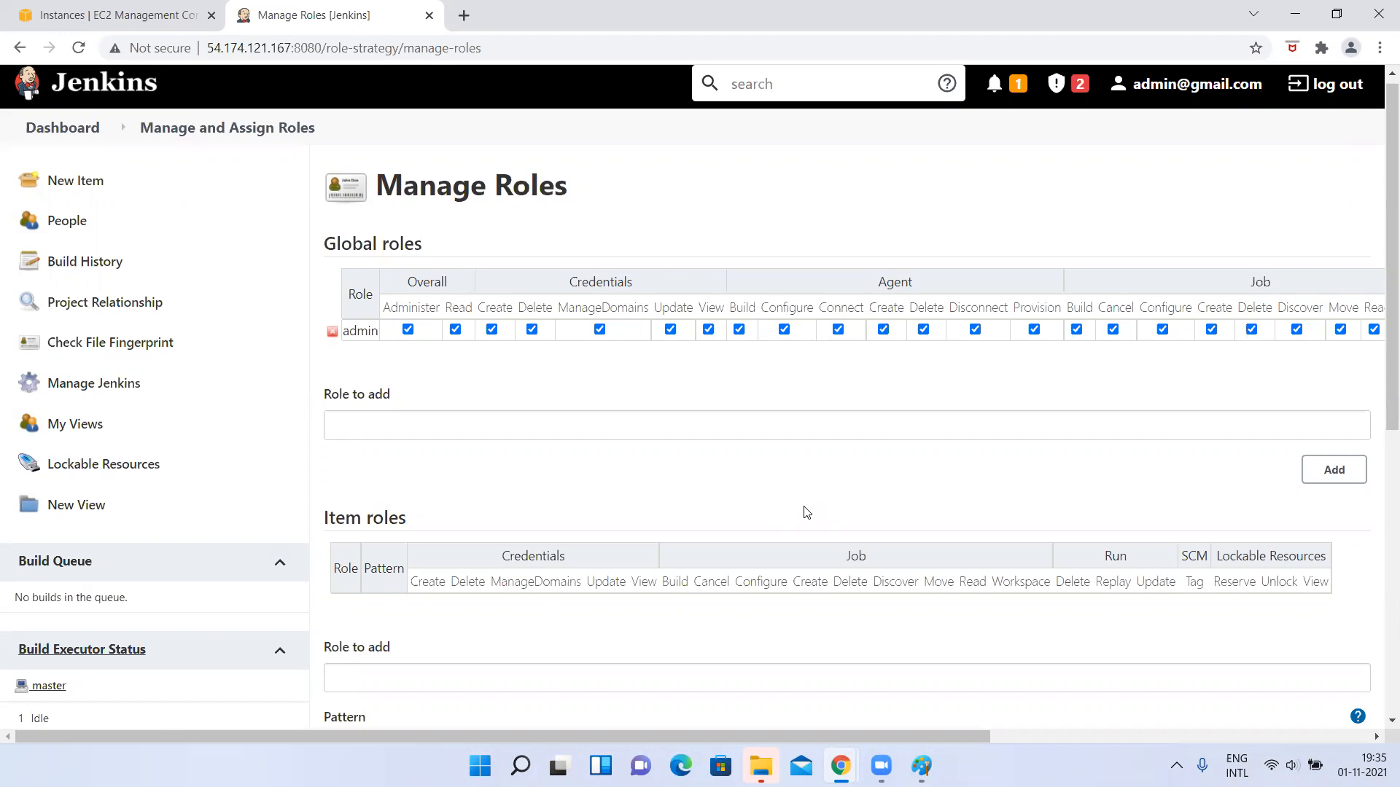
left_click(356, 429)
key("alt+Tab")
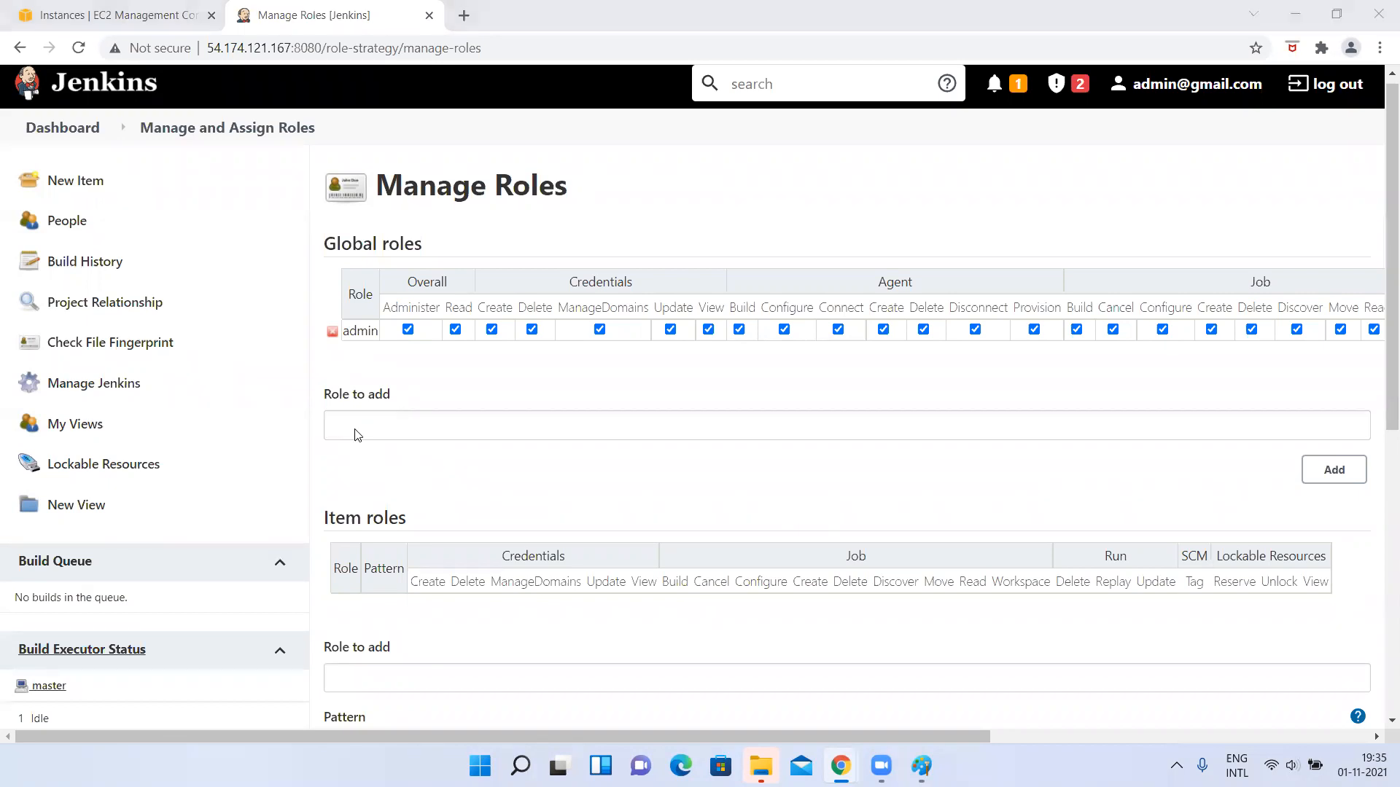
key("alt+Tab")
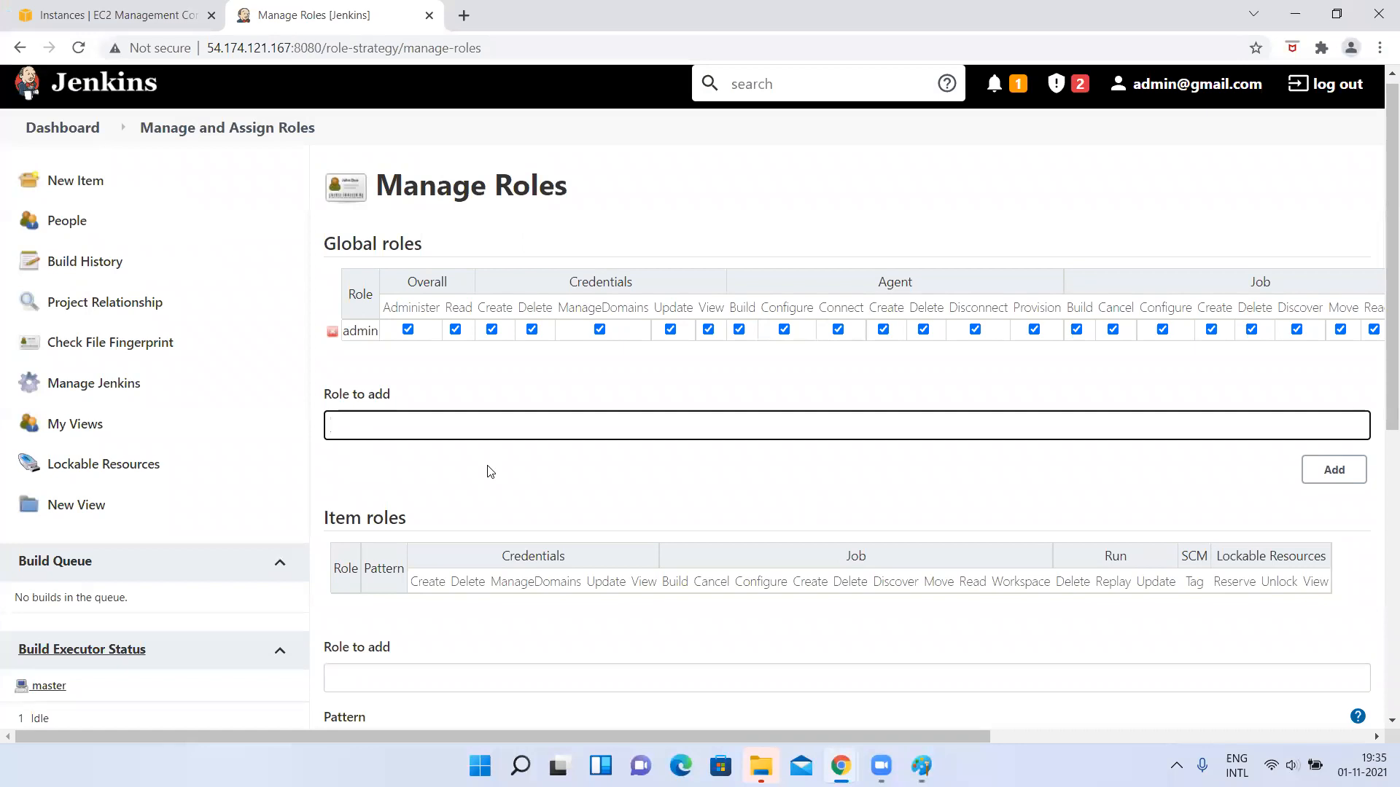
type("readonlyaccess")
left_click(1348, 468)
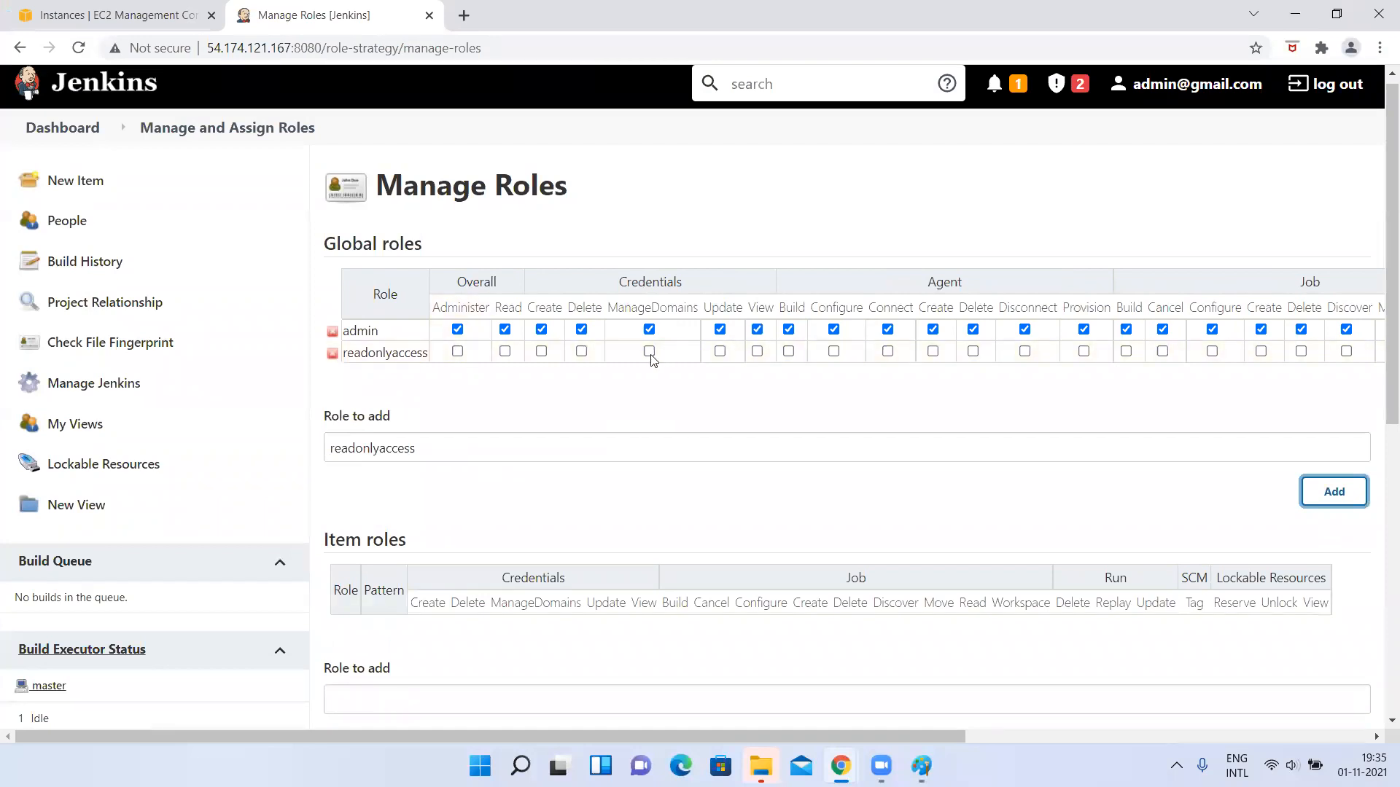
Grant the readonlyaccess role the Overall Read and Job Create permissions in the Global roles table.
left_click(499, 361)
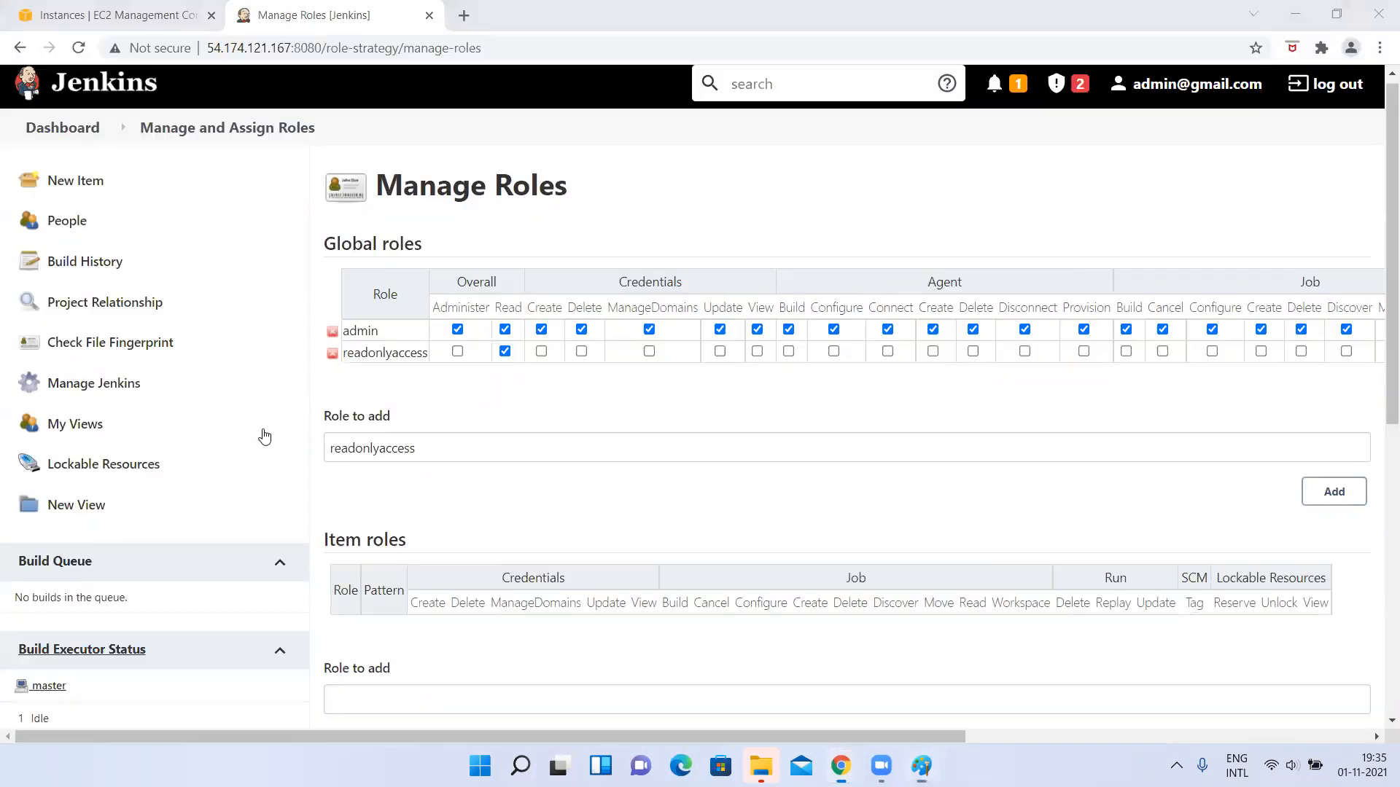
left_click(399, 387)
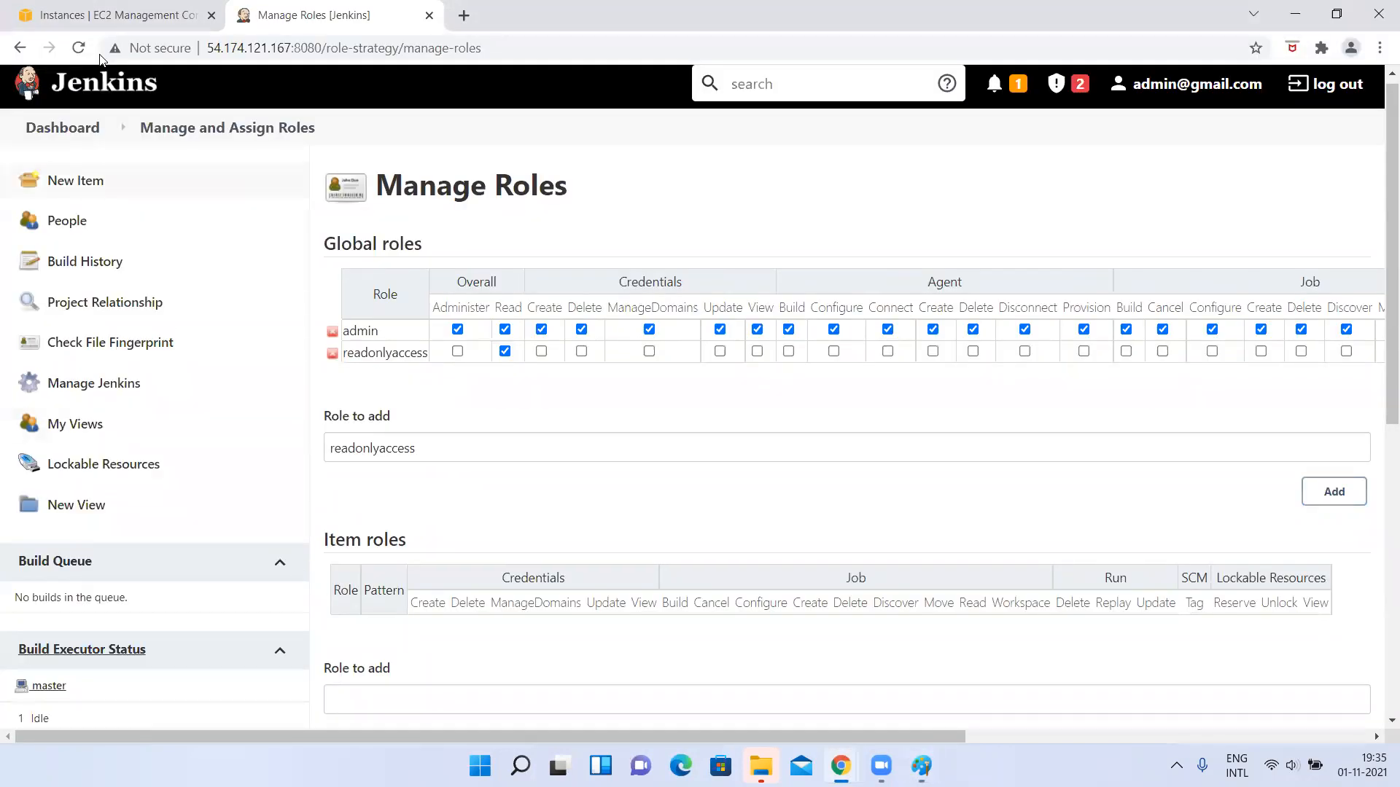
left_click_drag(321, 48, 118, 56)
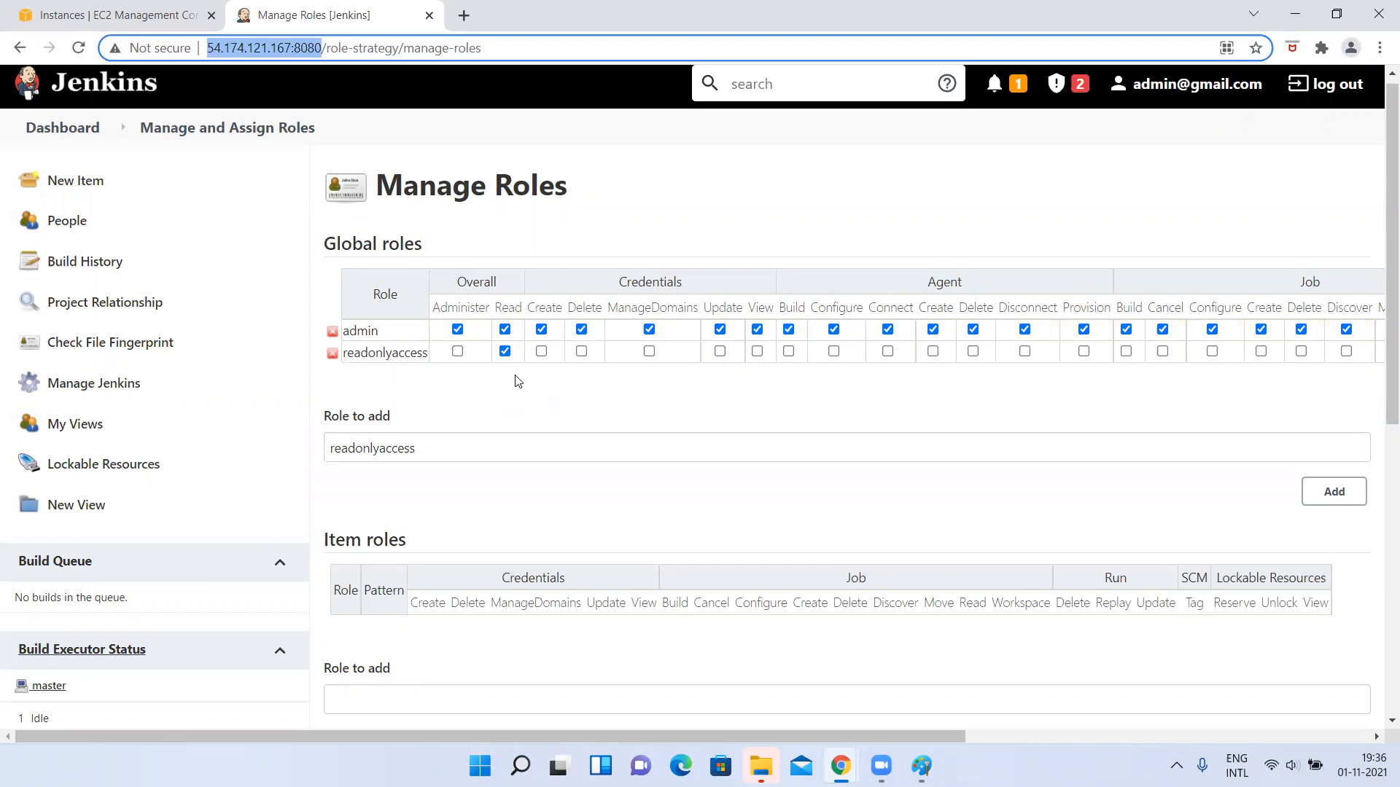
scroll(613, 502, "right", 3)
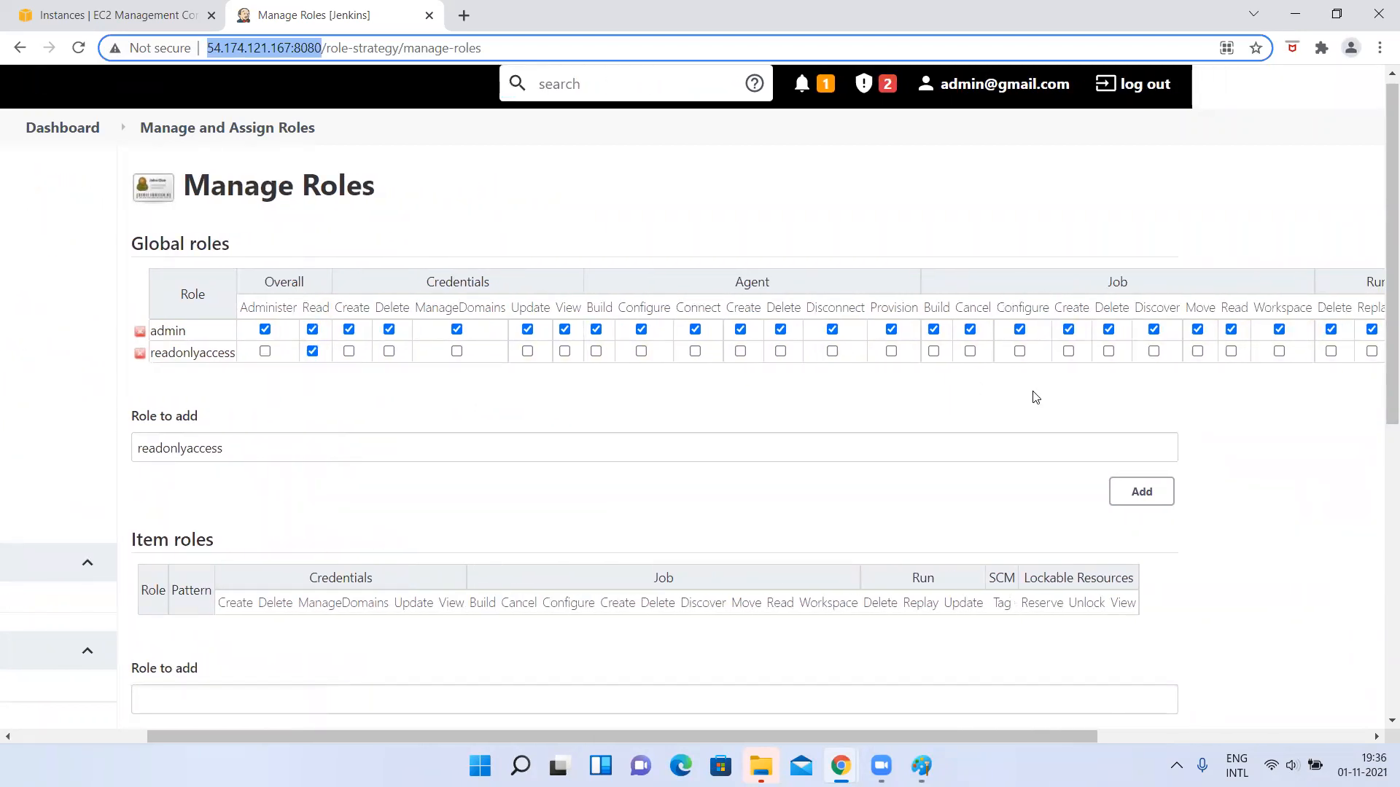
left_click(1068, 351)
scroll(1067, 408, "right", 2)
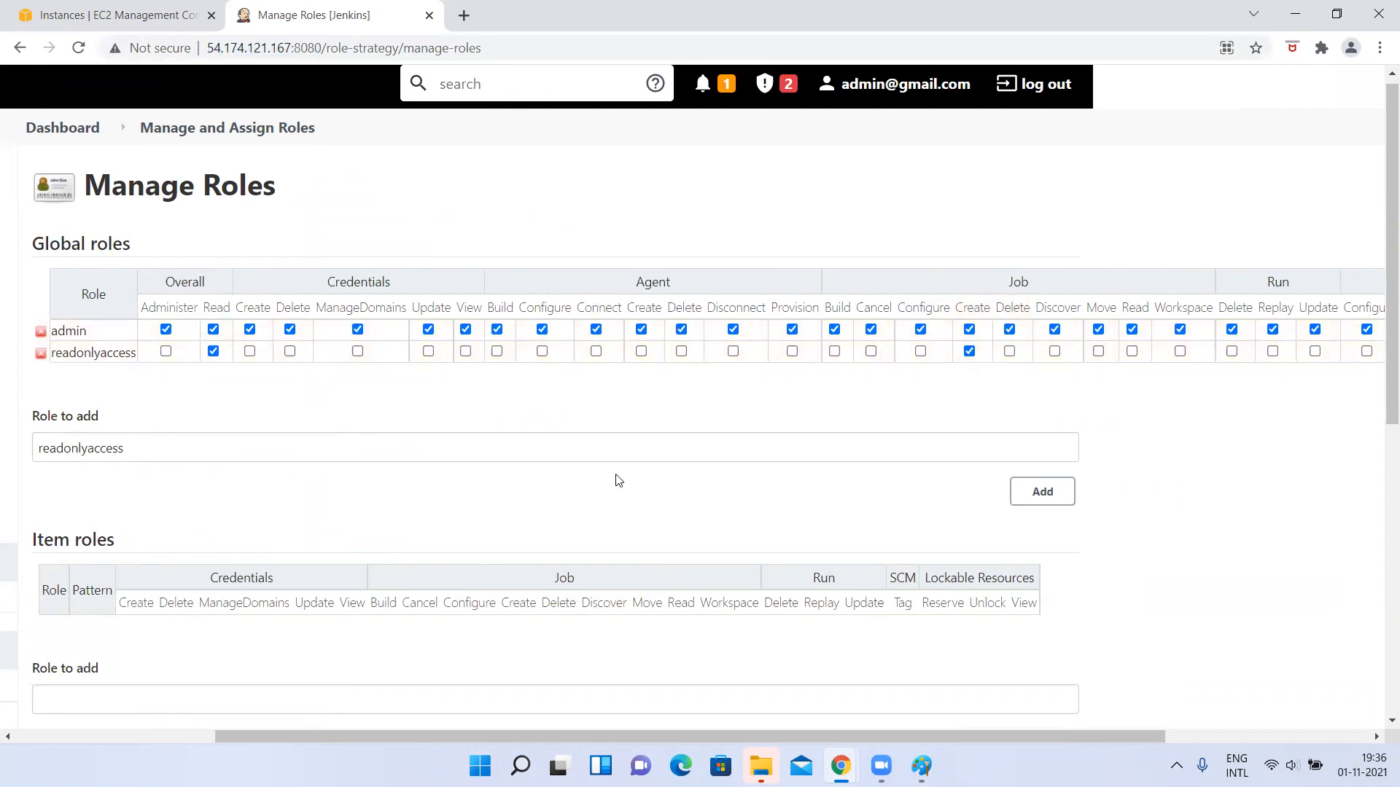
Apply the Manage Roles changes while staying on the same page.
scroll(618, 480, "left", 4)
scroll(618, 481, "down", 8)
scroll(617, 479, "right", 2)
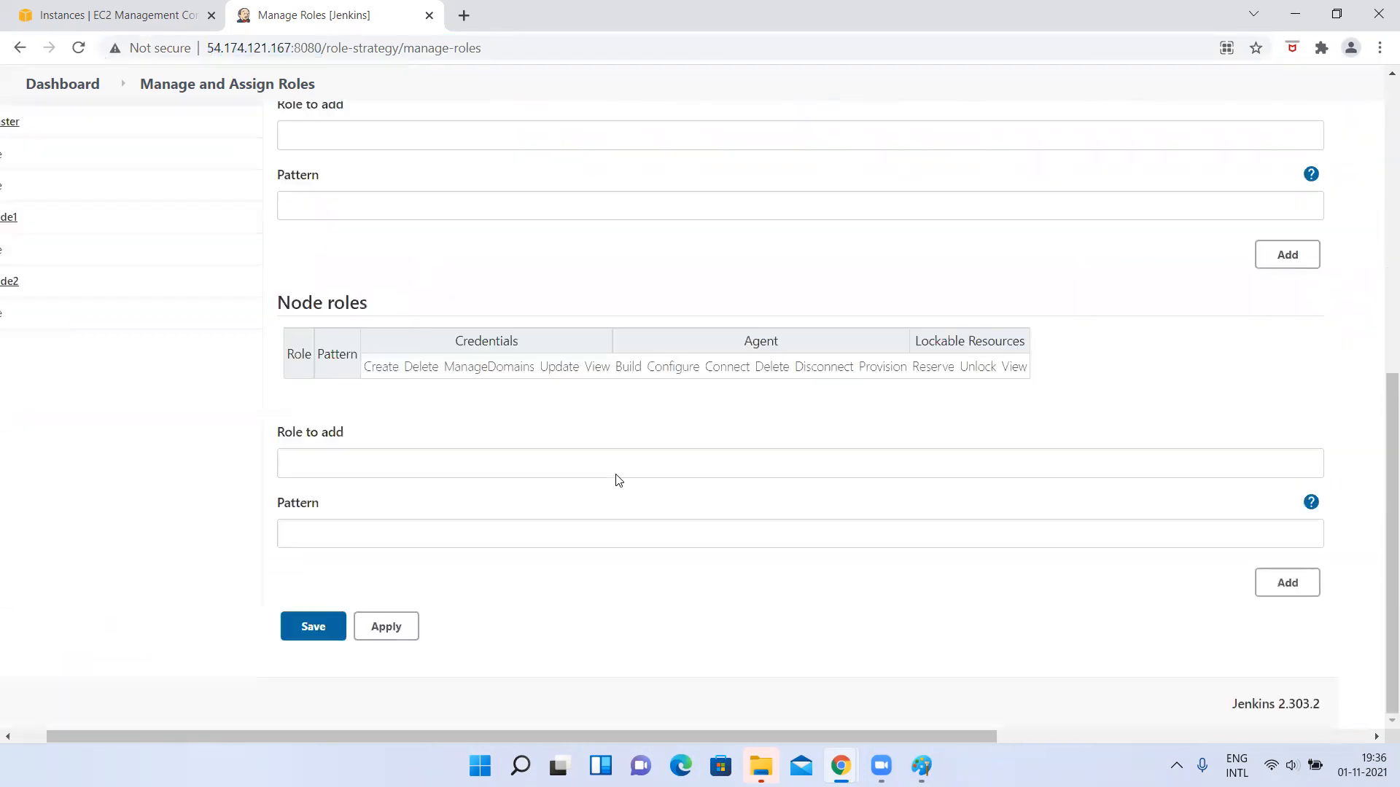
left_click(354, 627)
scroll(453, 264, "up", 10)
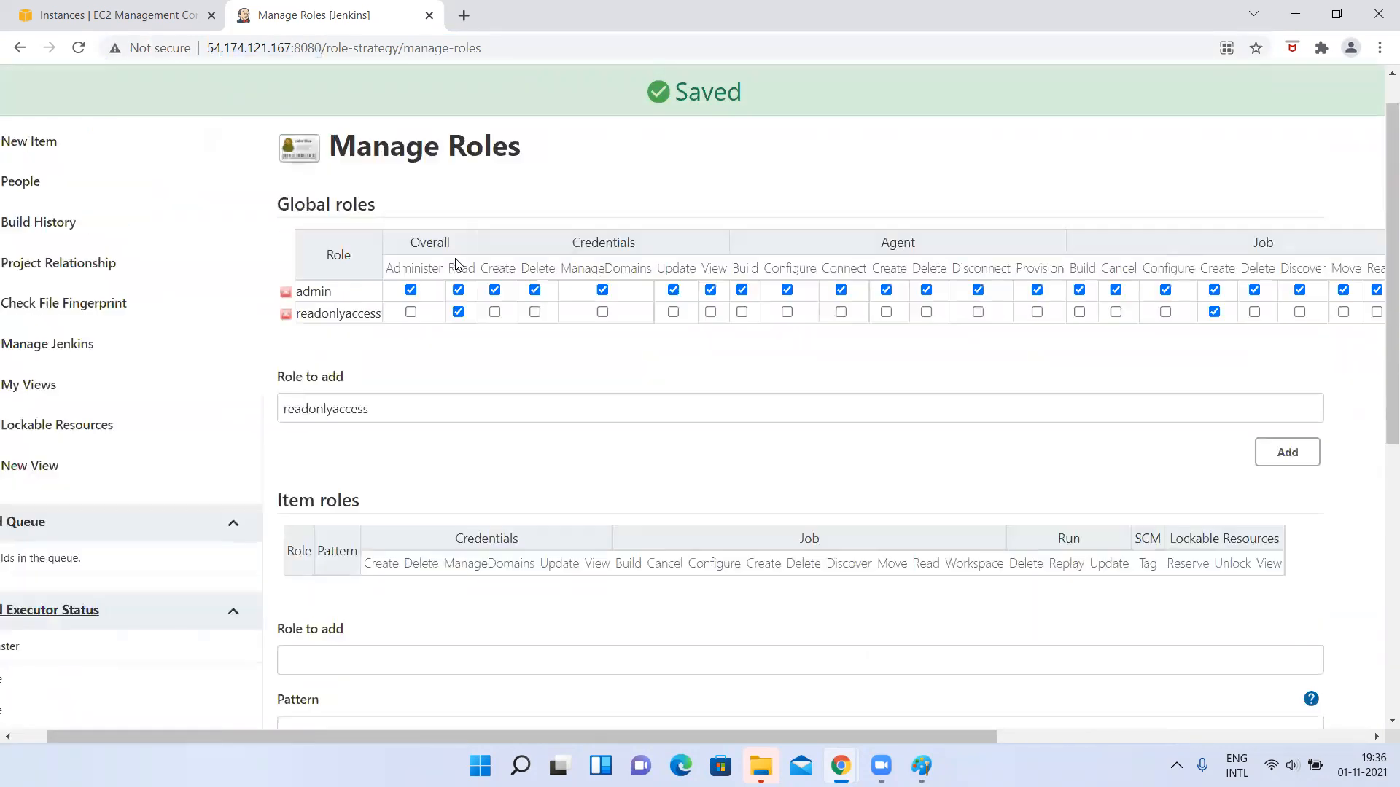
Switch to Paint, circle the created user's name and the readonlyaccess role, and undo the last stroke drawn between them.
left_click_drag(298, 364, 383, 366)
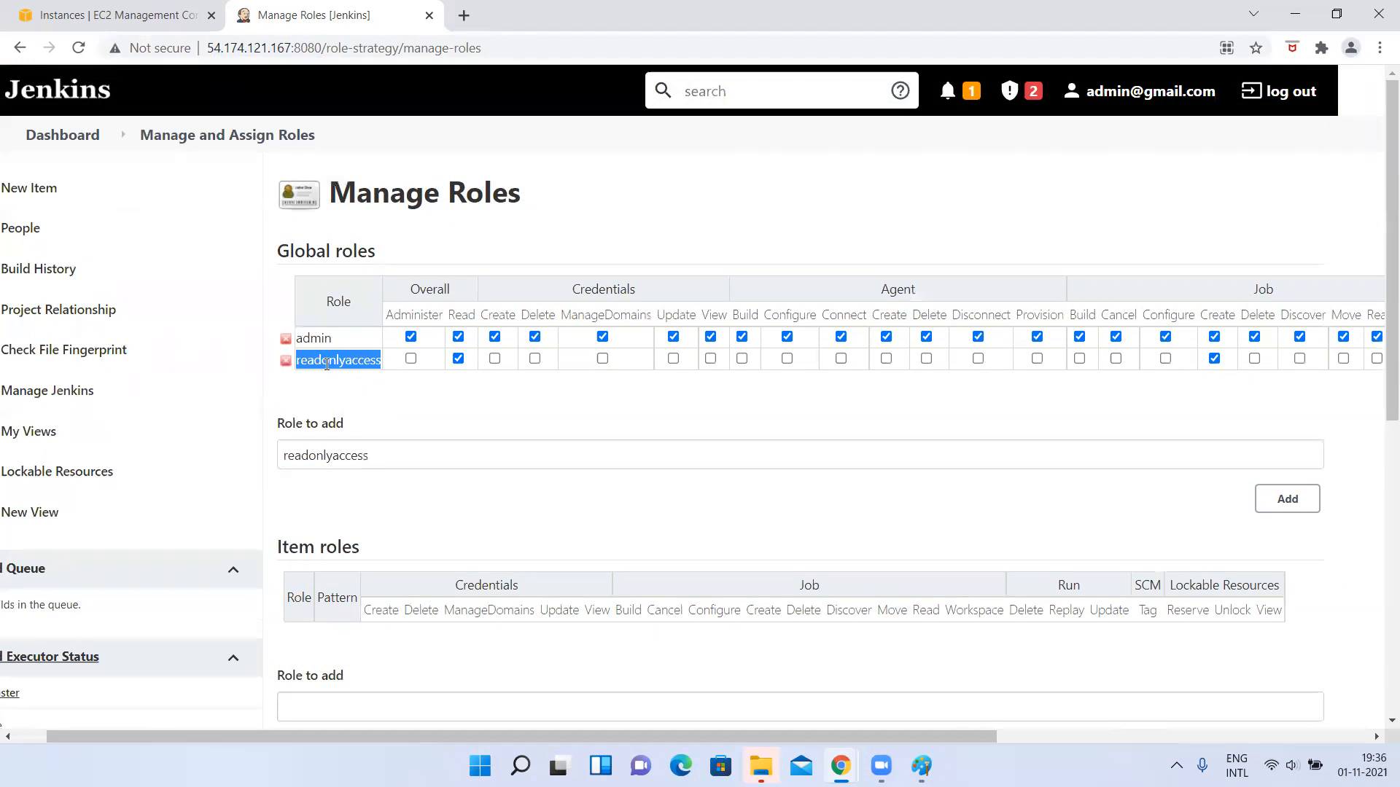
key("alt+Tab")
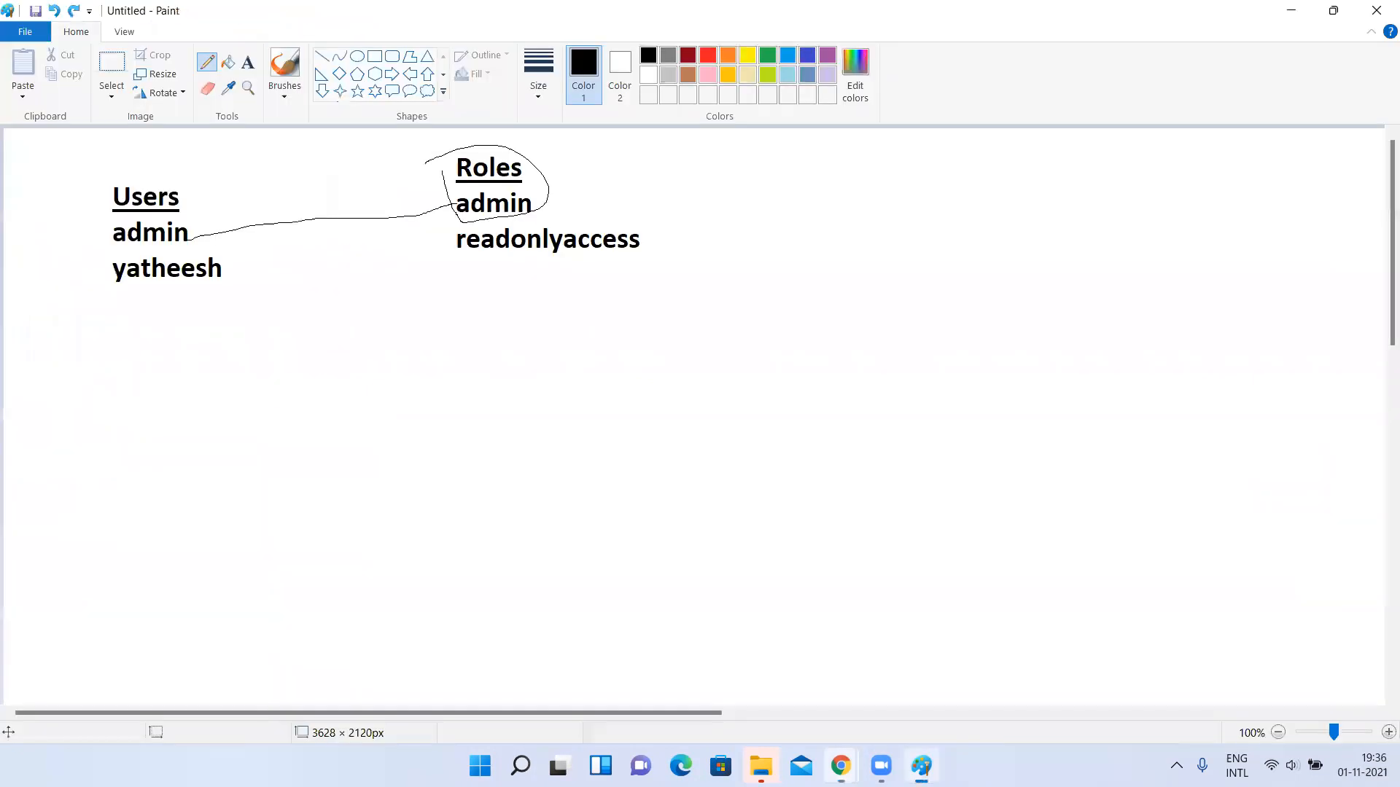
mouse_move(155, 250)
left_mouse_down()
mouse_move(139, 255)
mouse_move(220, 262)
left_mouse_up()
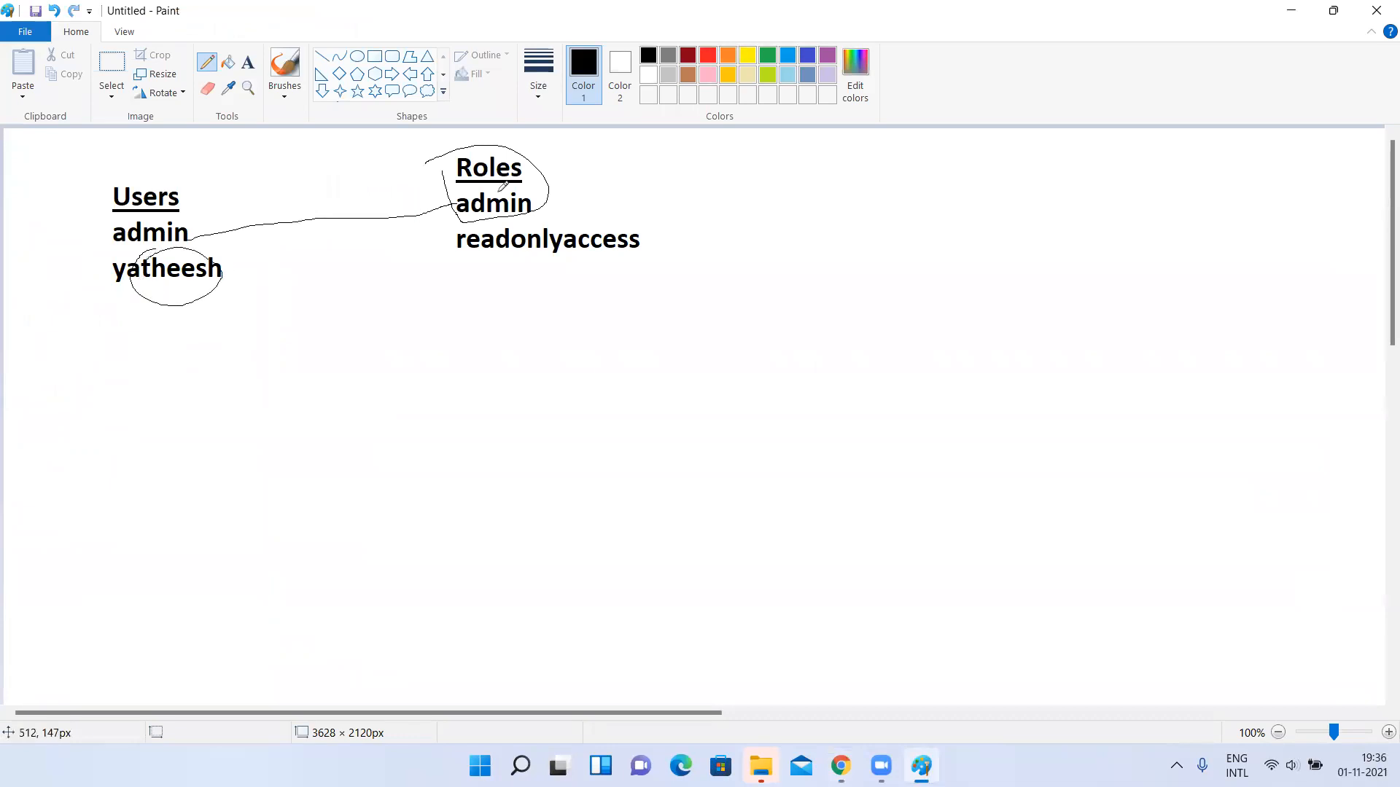
mouse_move(483, 220)
left_mouse_down()
mouse_move(431, 244)
mouse_move(540, 224)
mouse_move(487, 231)
left_mouse_up()
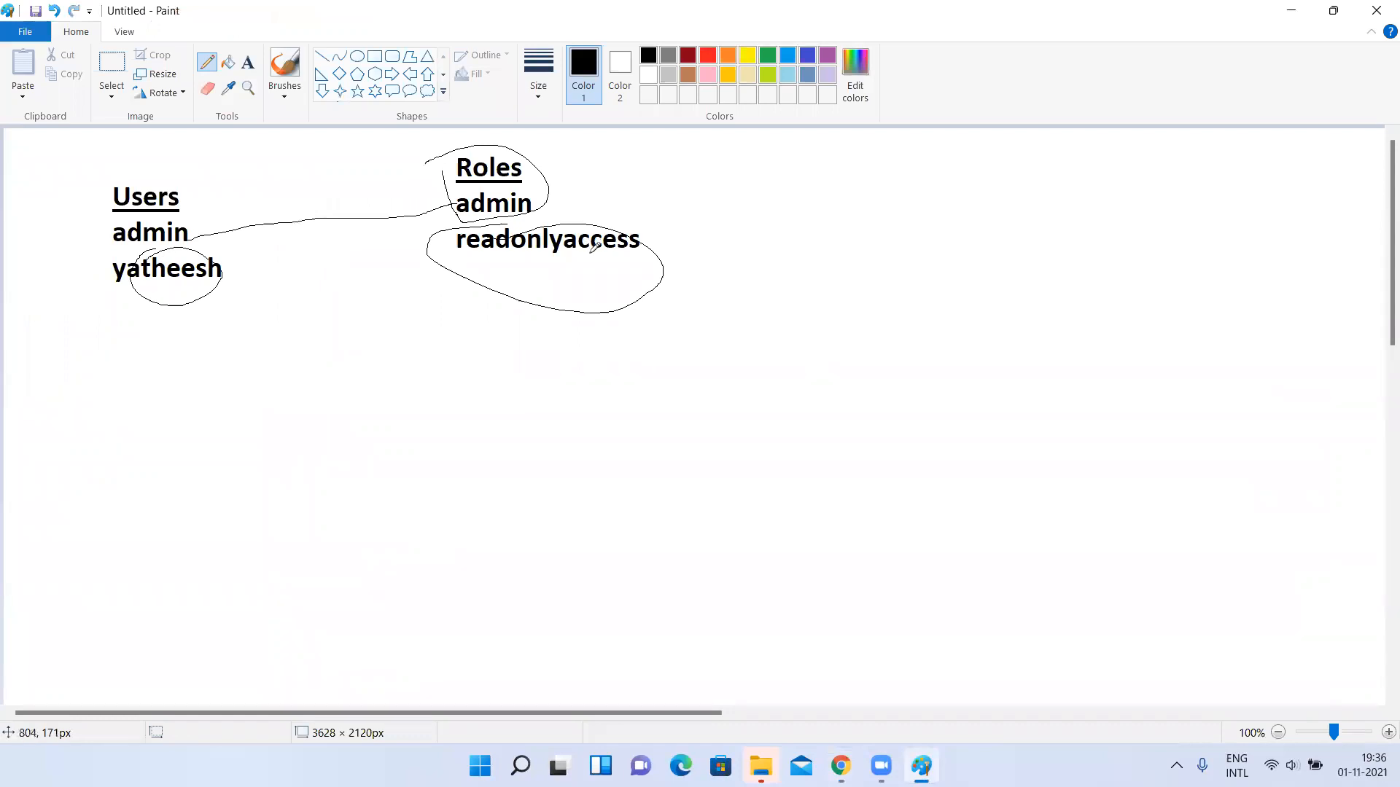
left_click_drag(226, 271, 458, 261)
key("ctrl+z")
Switch back to Jenkins and view the list of users in its own user database.
key("alt+Tab")
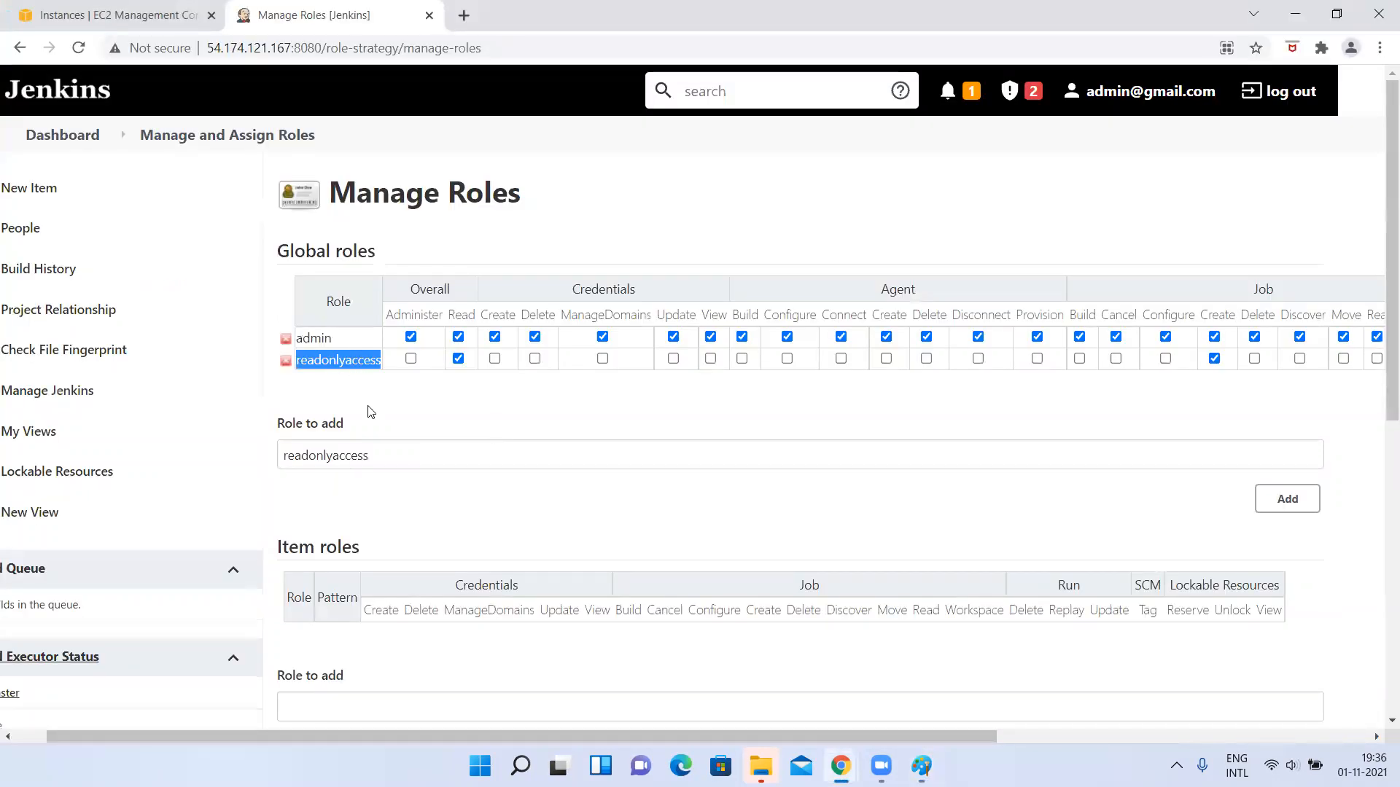
left_click(224, 144)
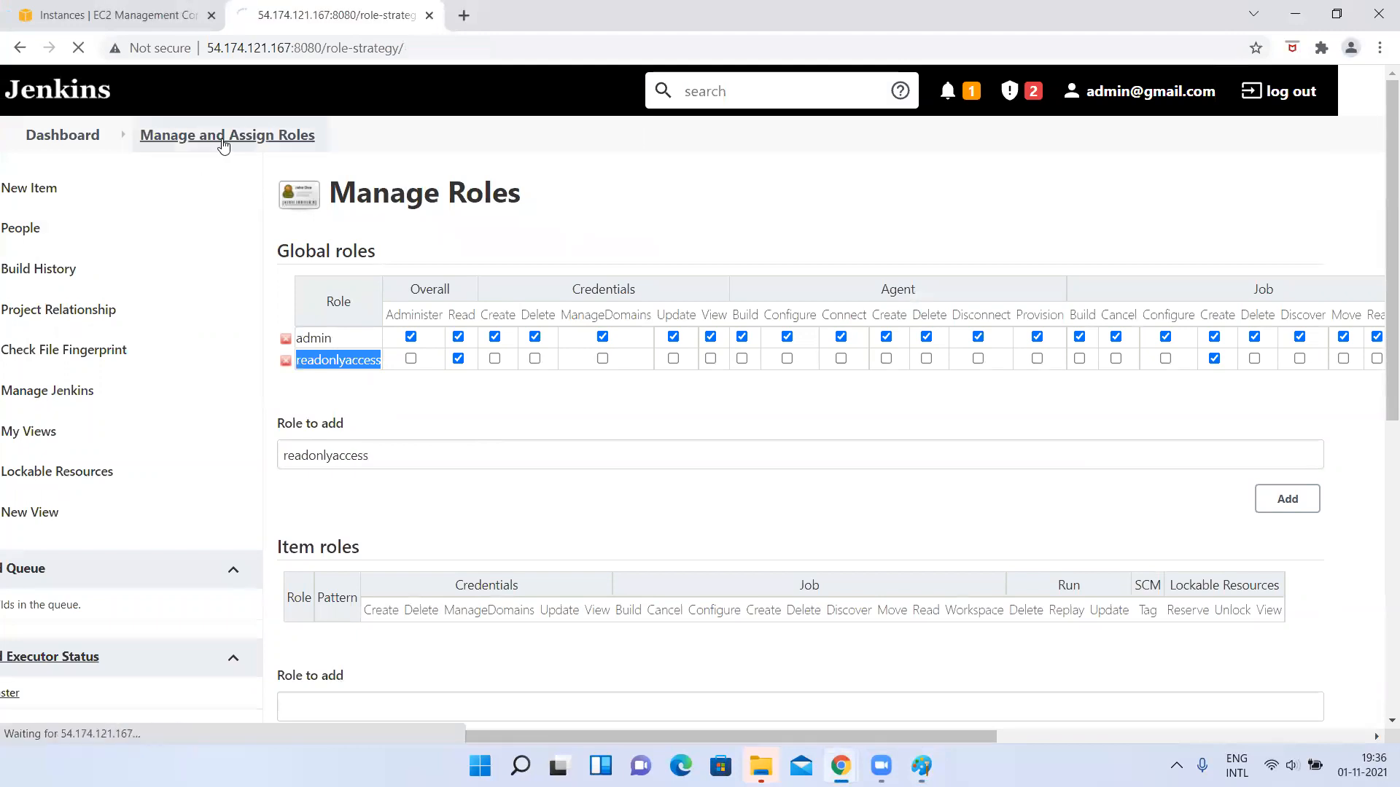
left_click(182, 384)
scroll(636, 467, "down", 5)
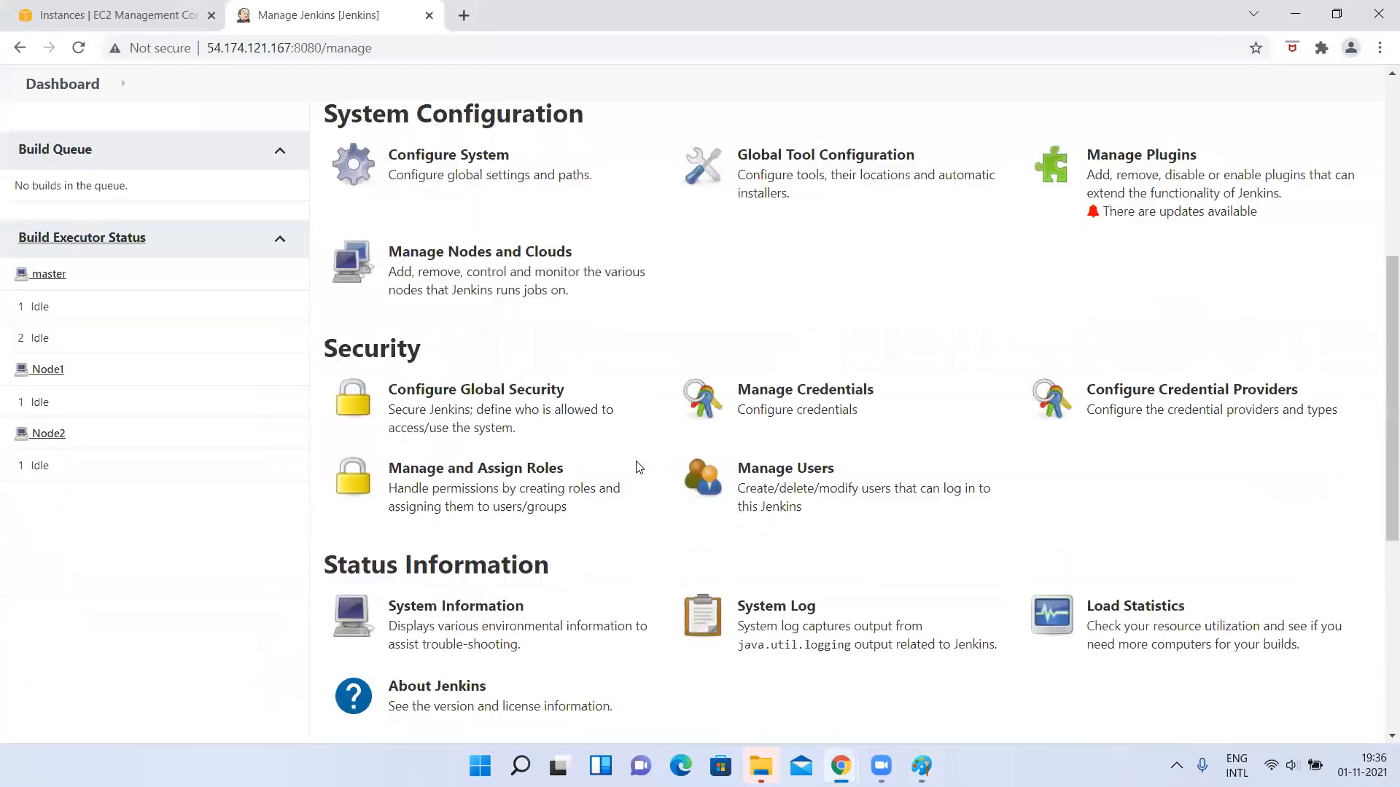
scroll(775, 250, "up", 1)
scroll(1019, 321, "down", 3)
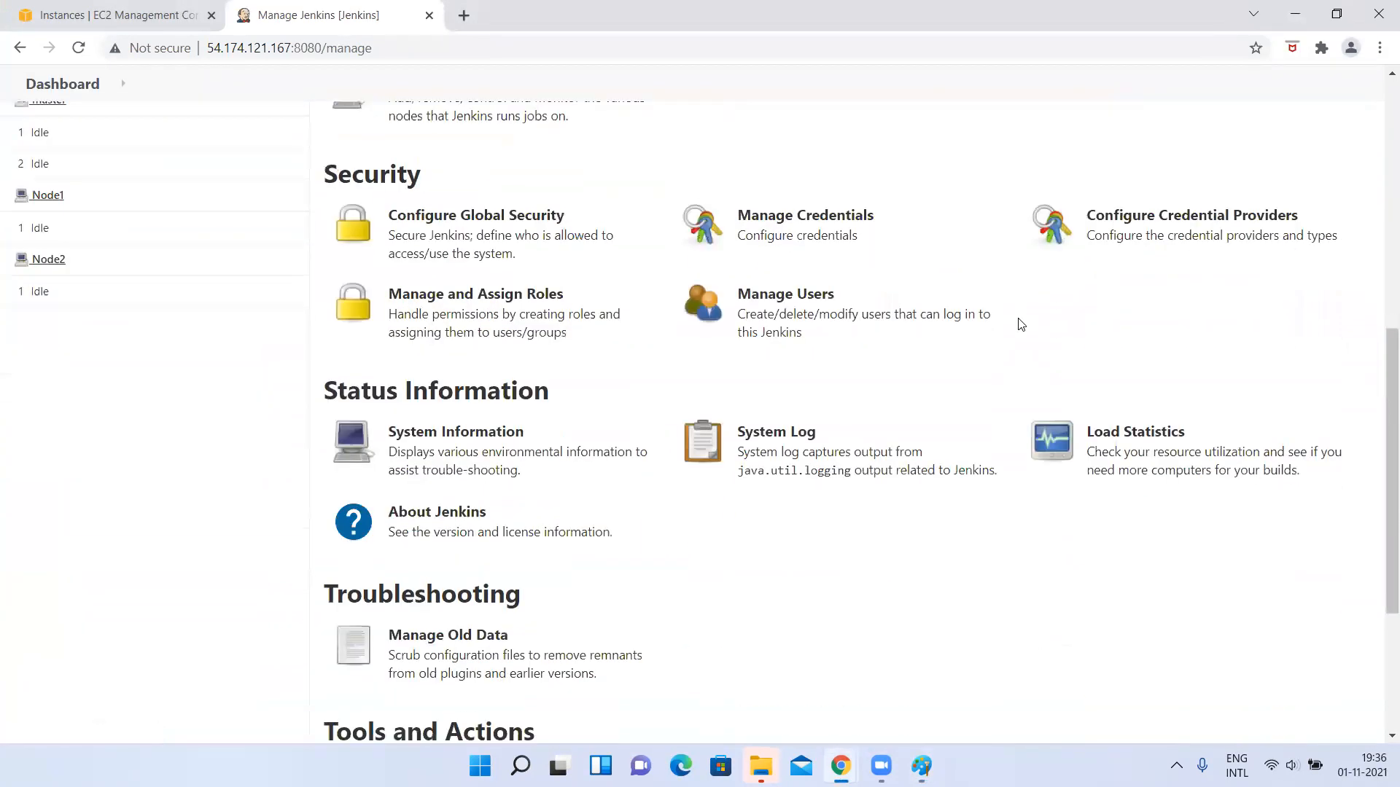
scroll(1020, 324, "down", 2)
left_click(778, 206)
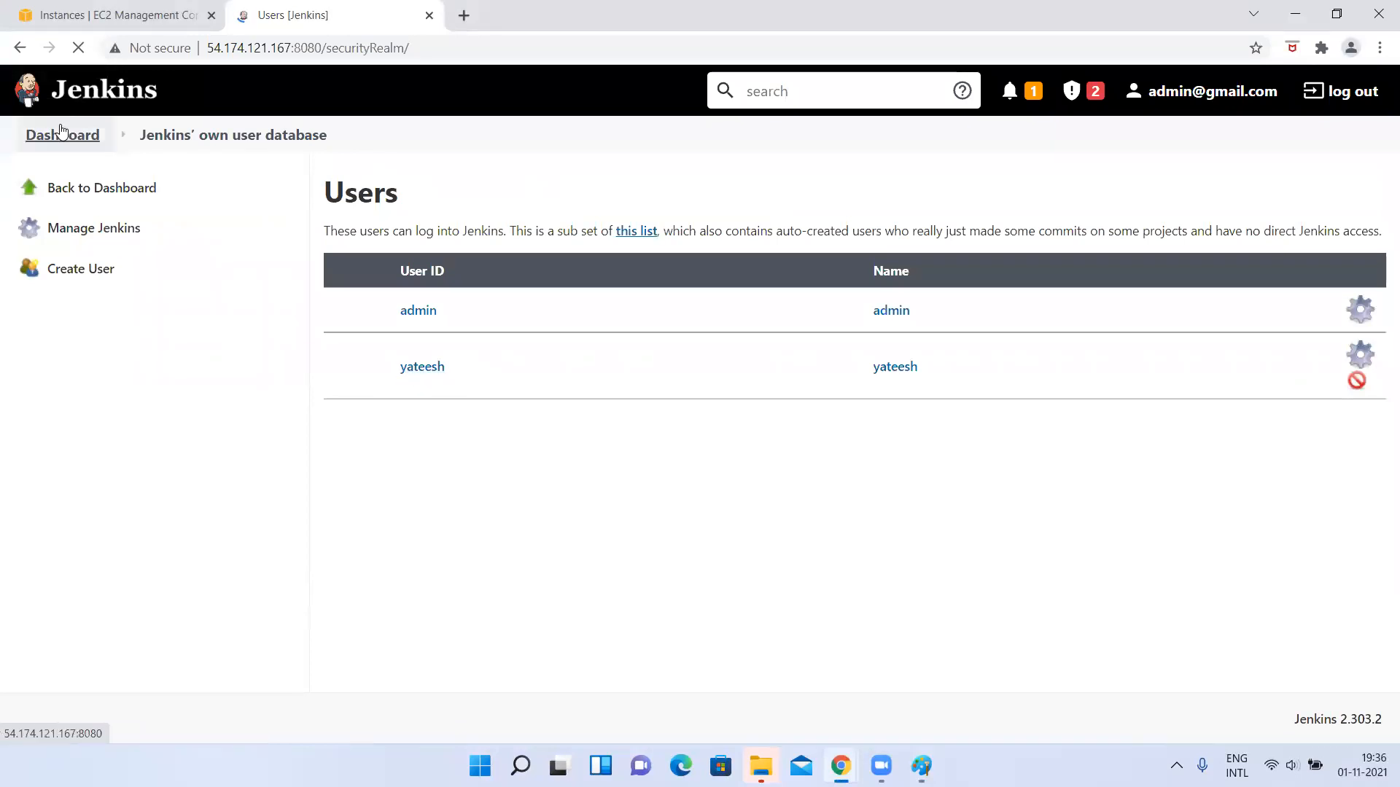
Return to the Manage Roles page and review the global permissions of the admin and readonlyaccess roles.
left_click(93, 228)
scroll(445, 520, "down", 5)
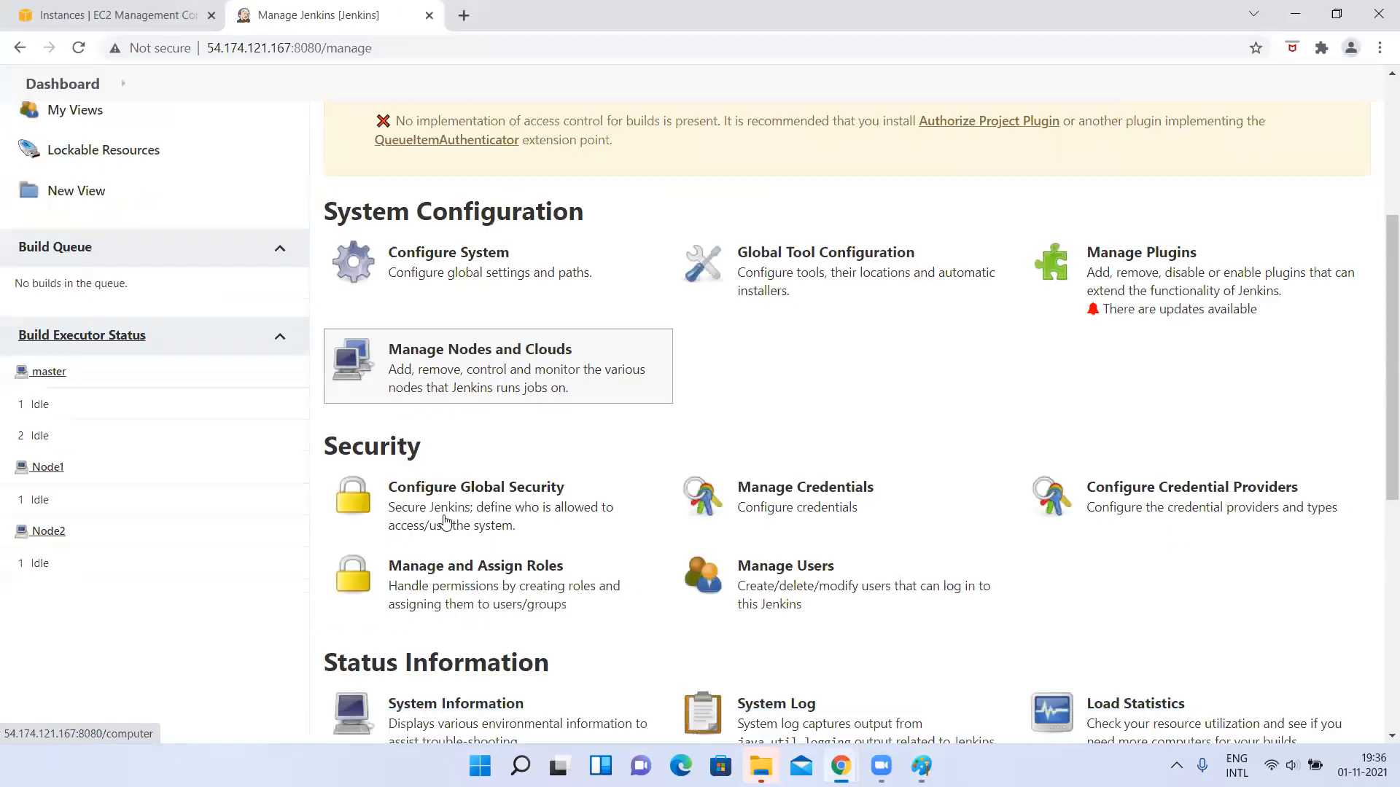
left_click(398, 332)
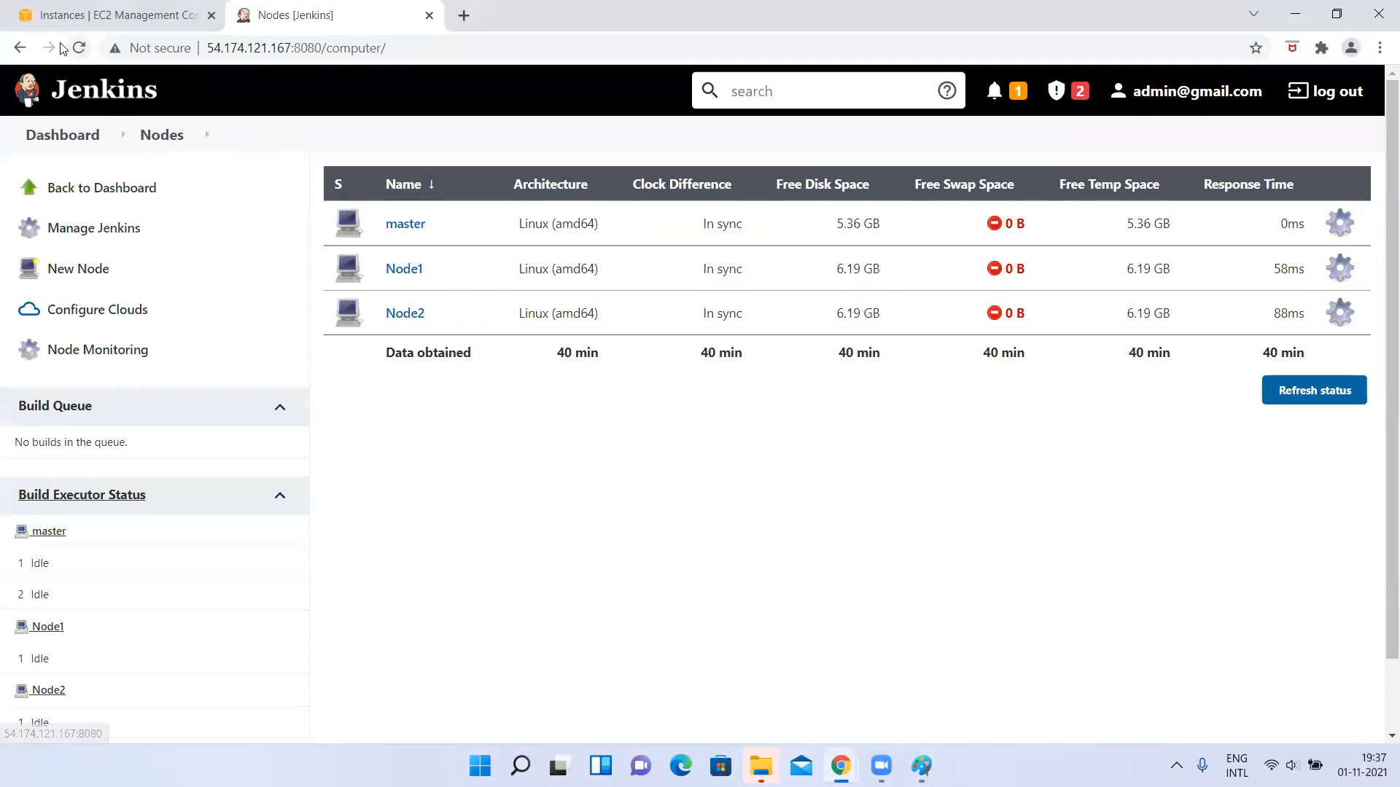
left_click(20, 48)
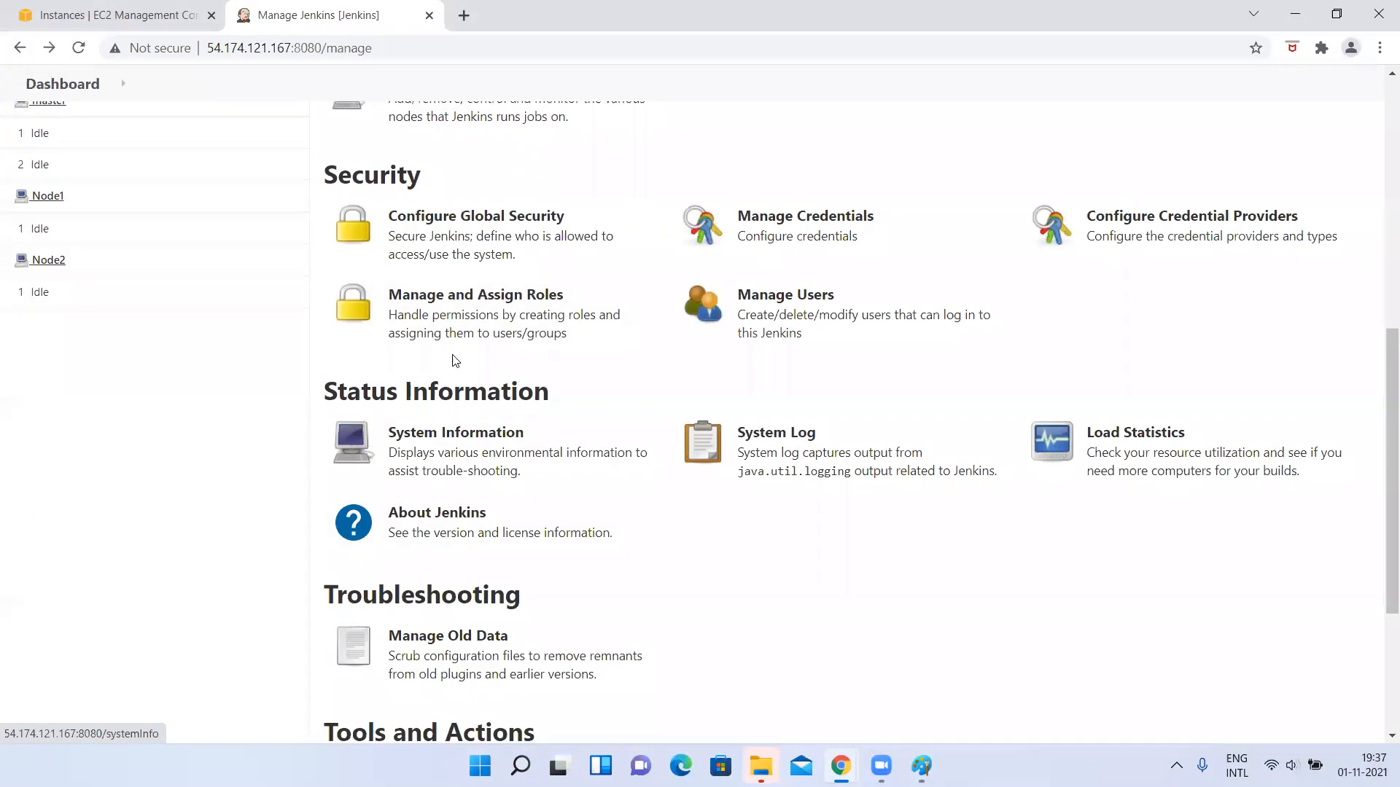
left_click(447, 330)
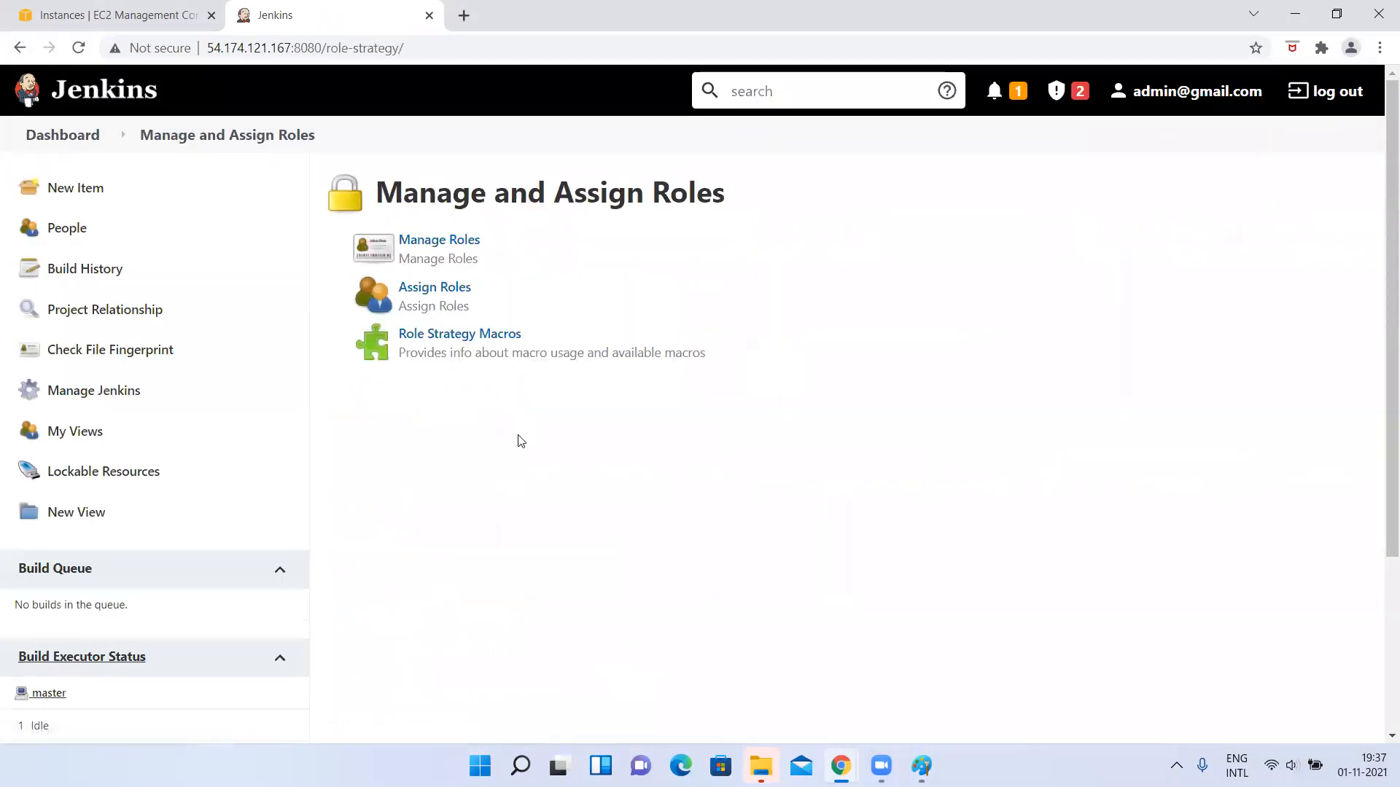
left_click(419, 242)
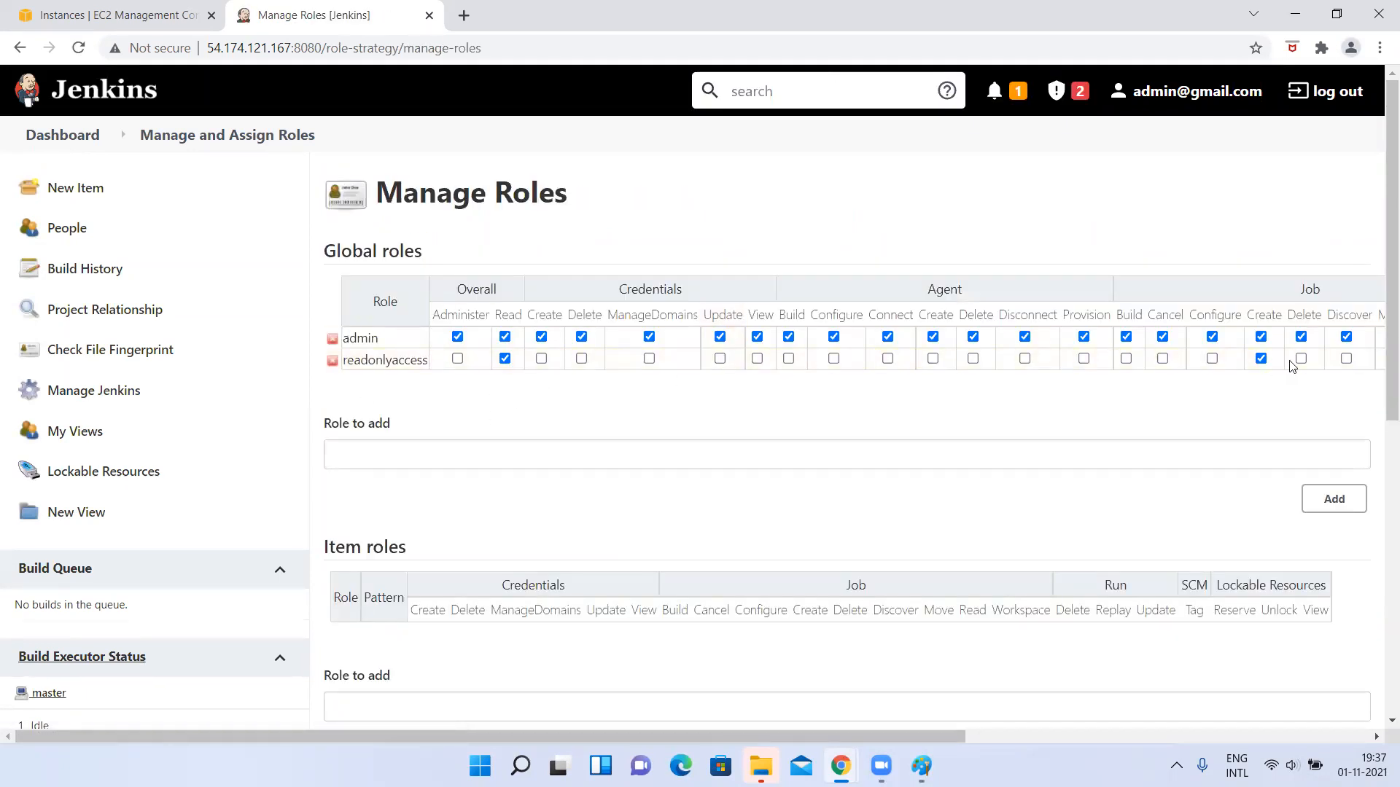
Open the Assign Roles page under Manage and Assign Roles.
left_click(113, 402)
scroll(390, 494, "down", 3)
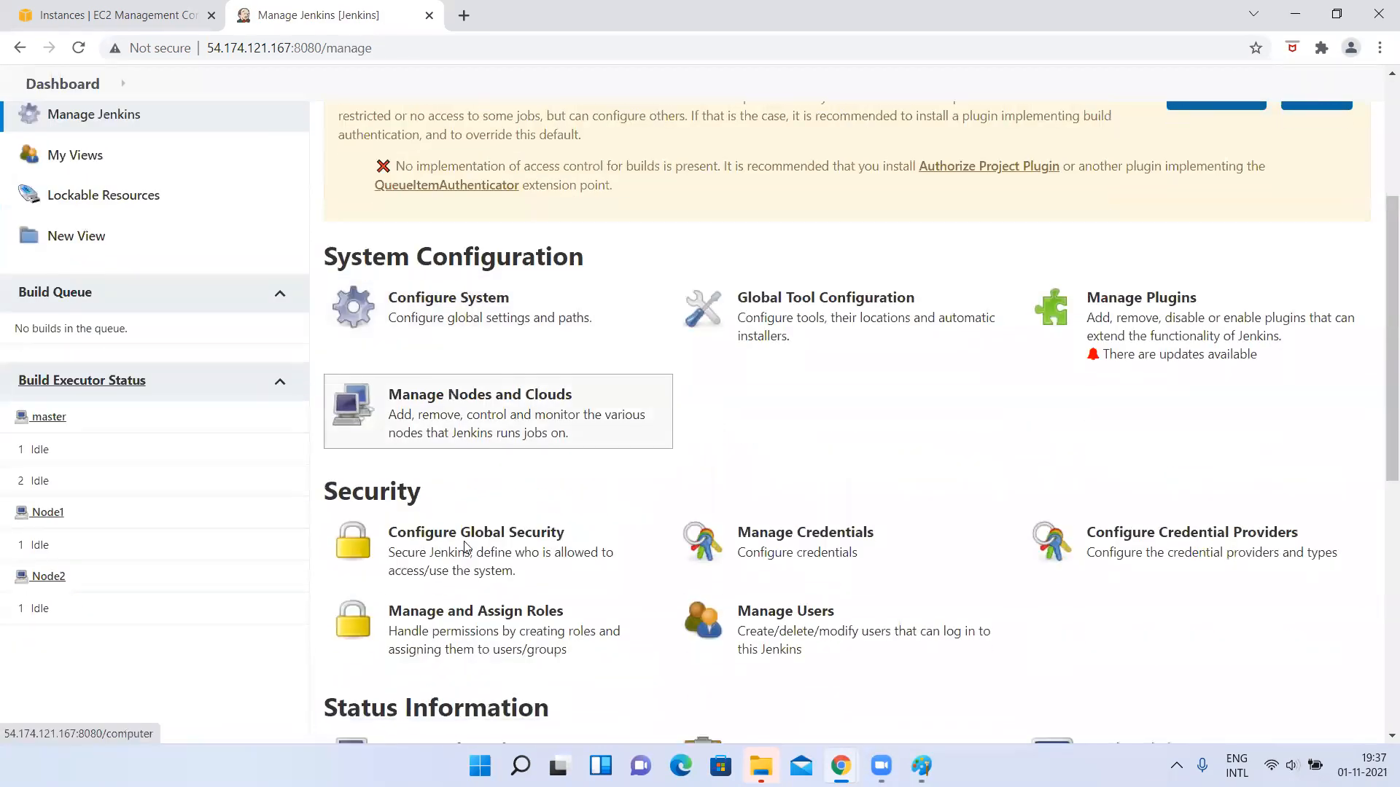
left_click(440, 637)
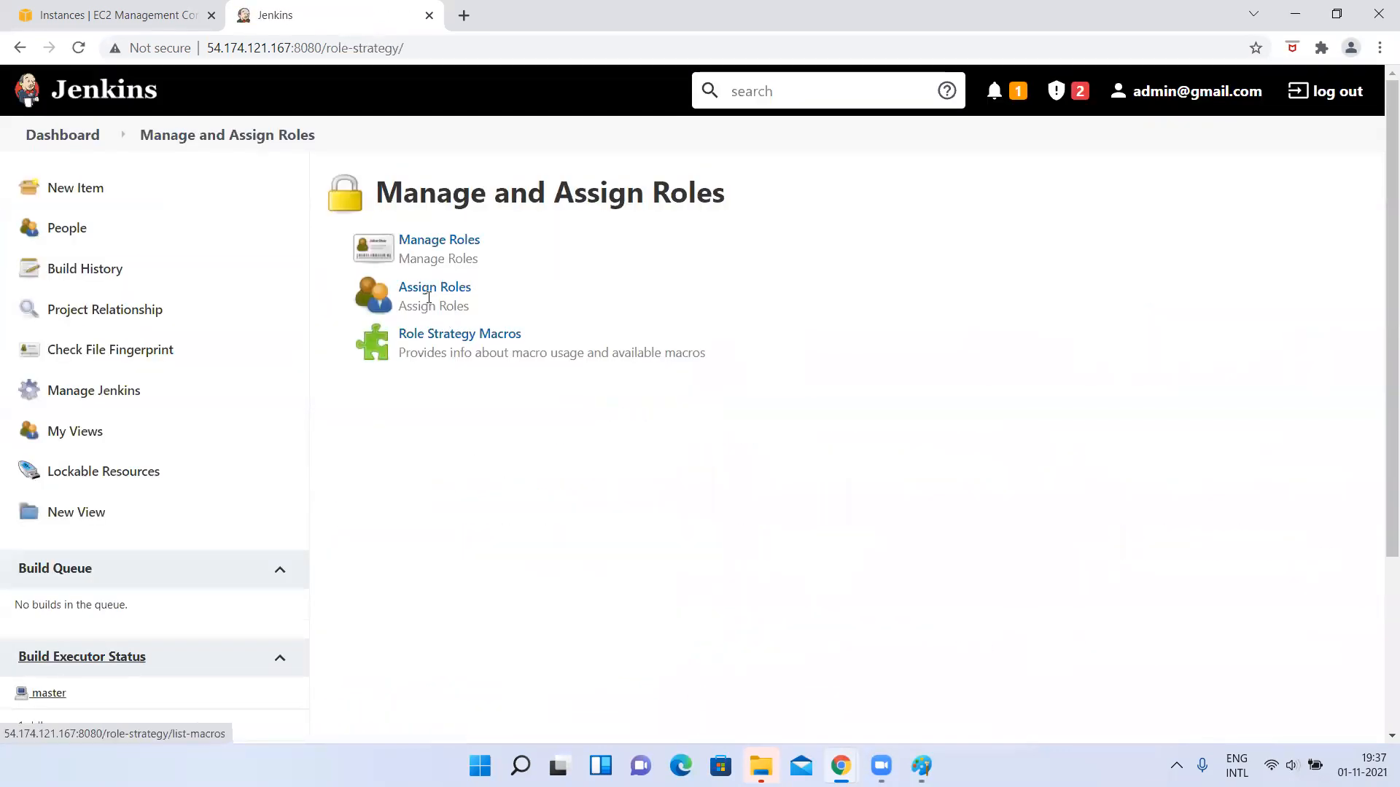
left_click(422, 292)
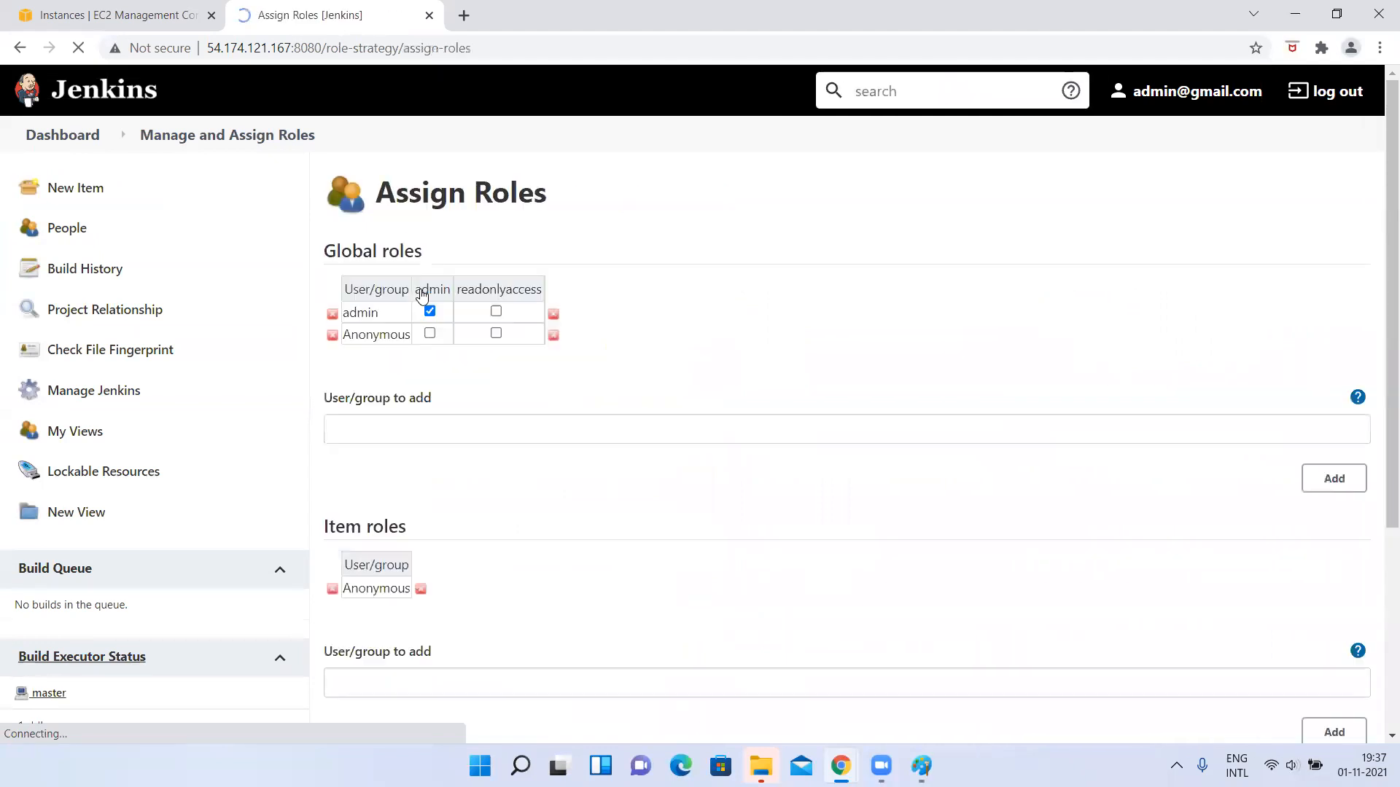
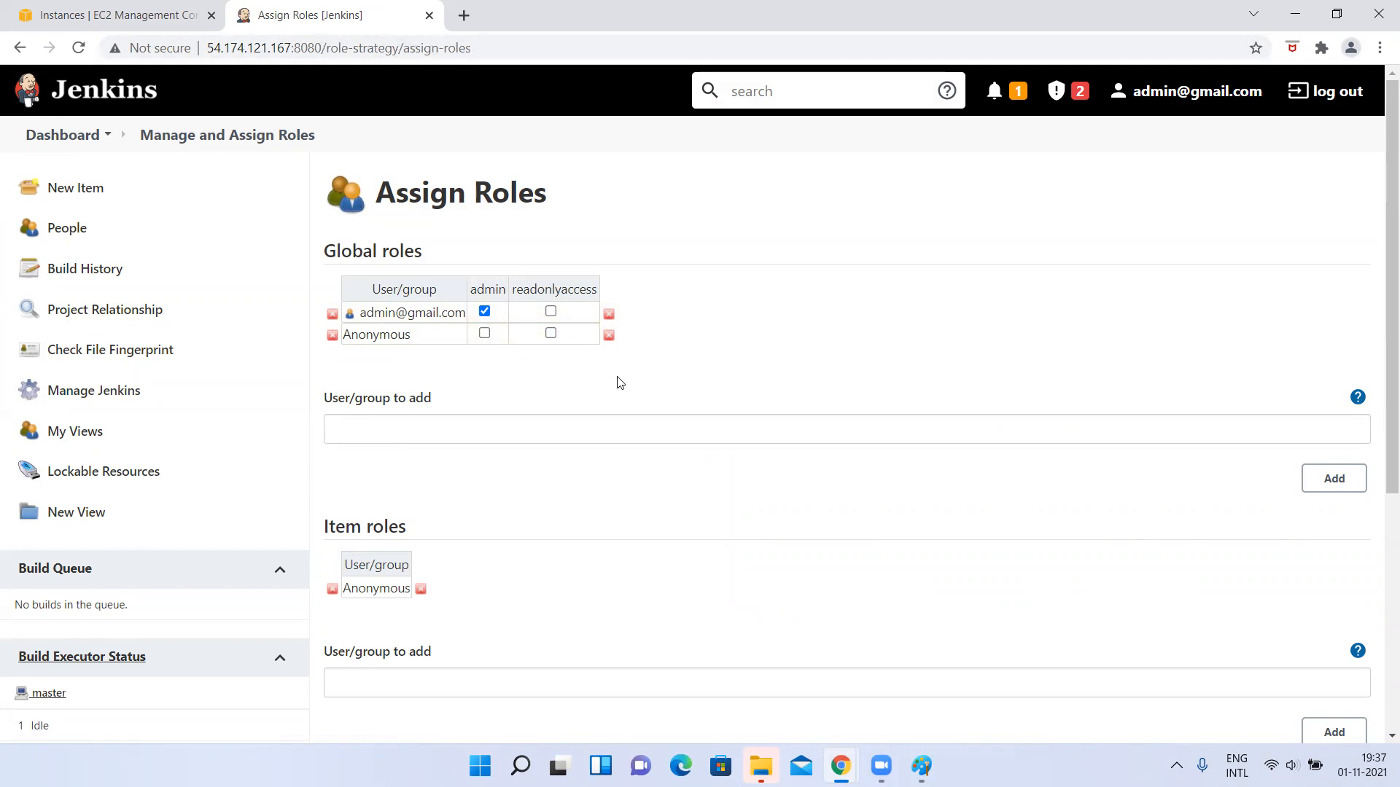
left_click(365, 437)
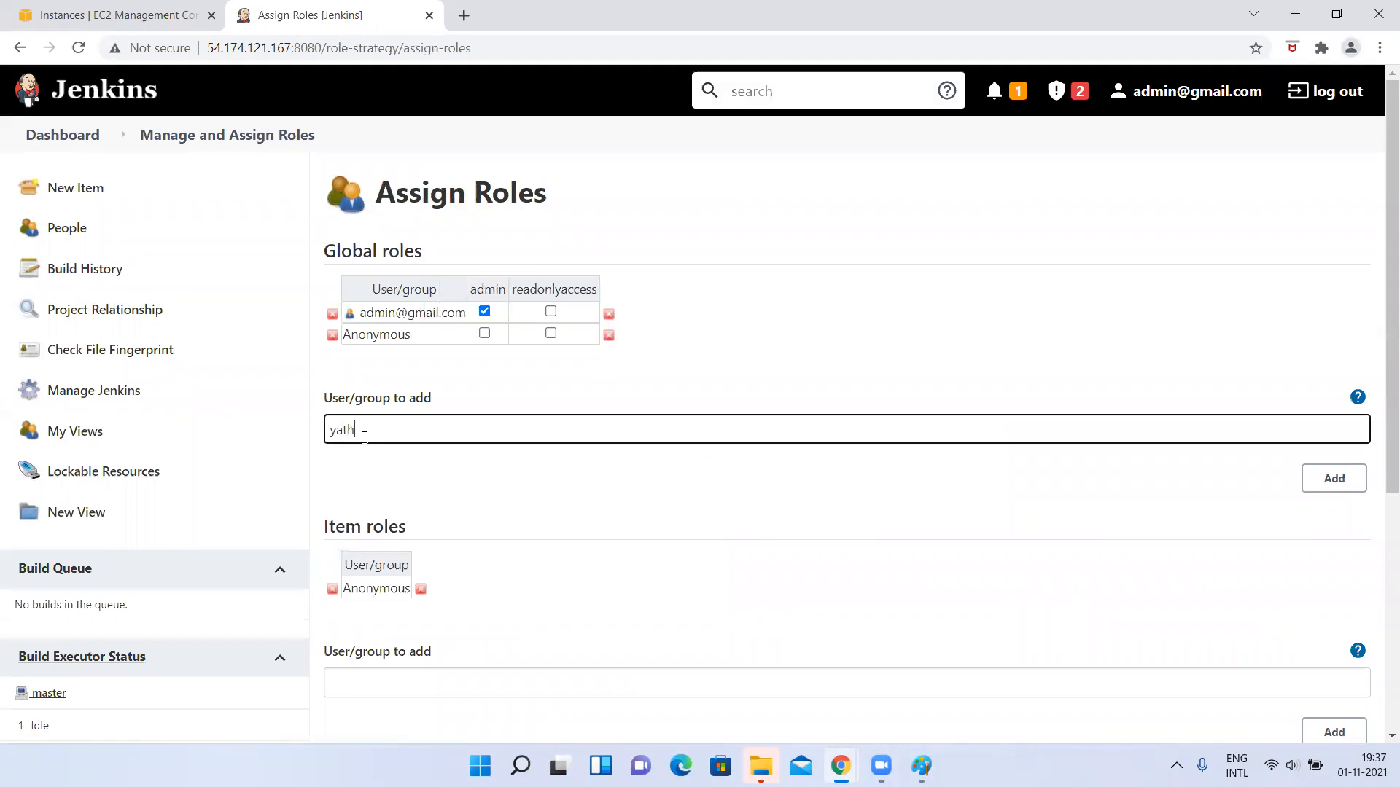
key("Return")
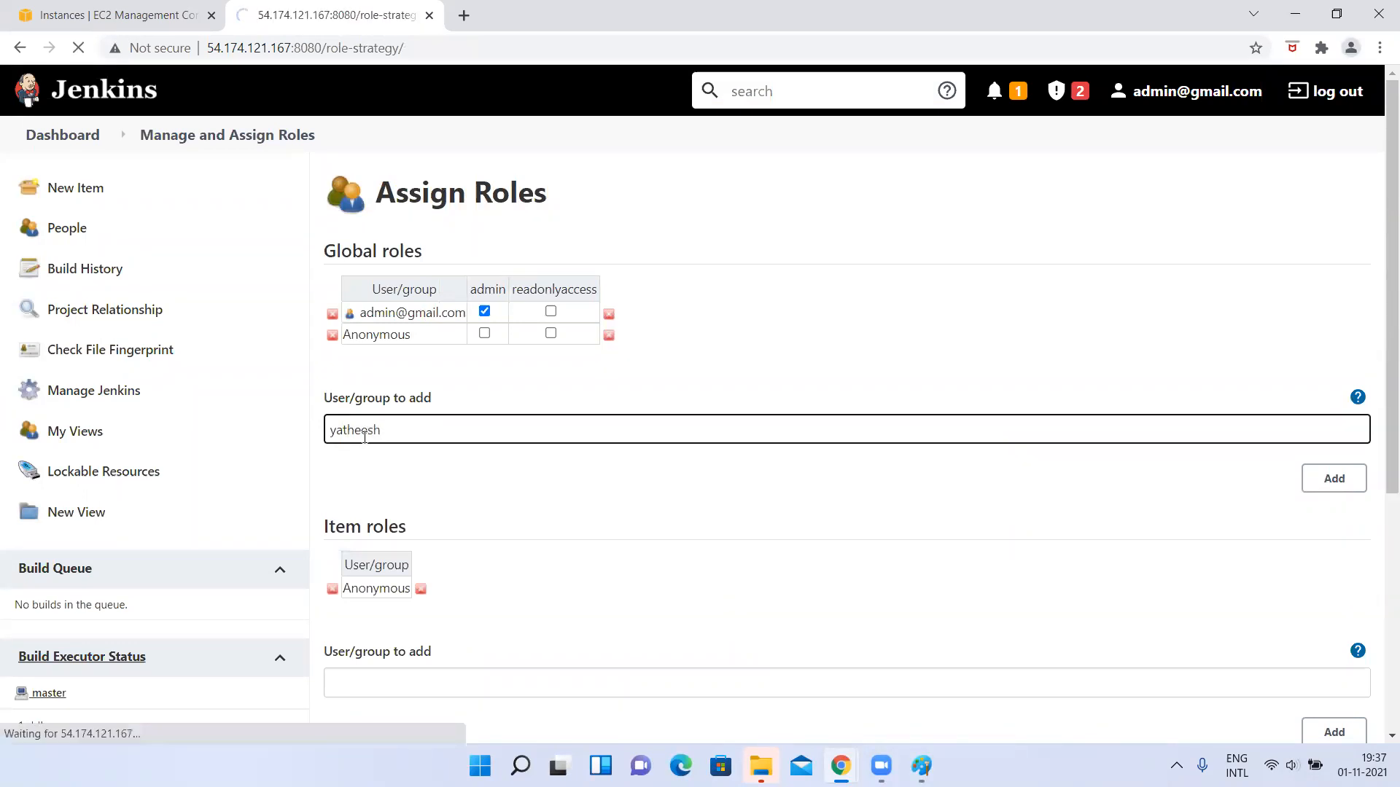
left_click(417, 292)
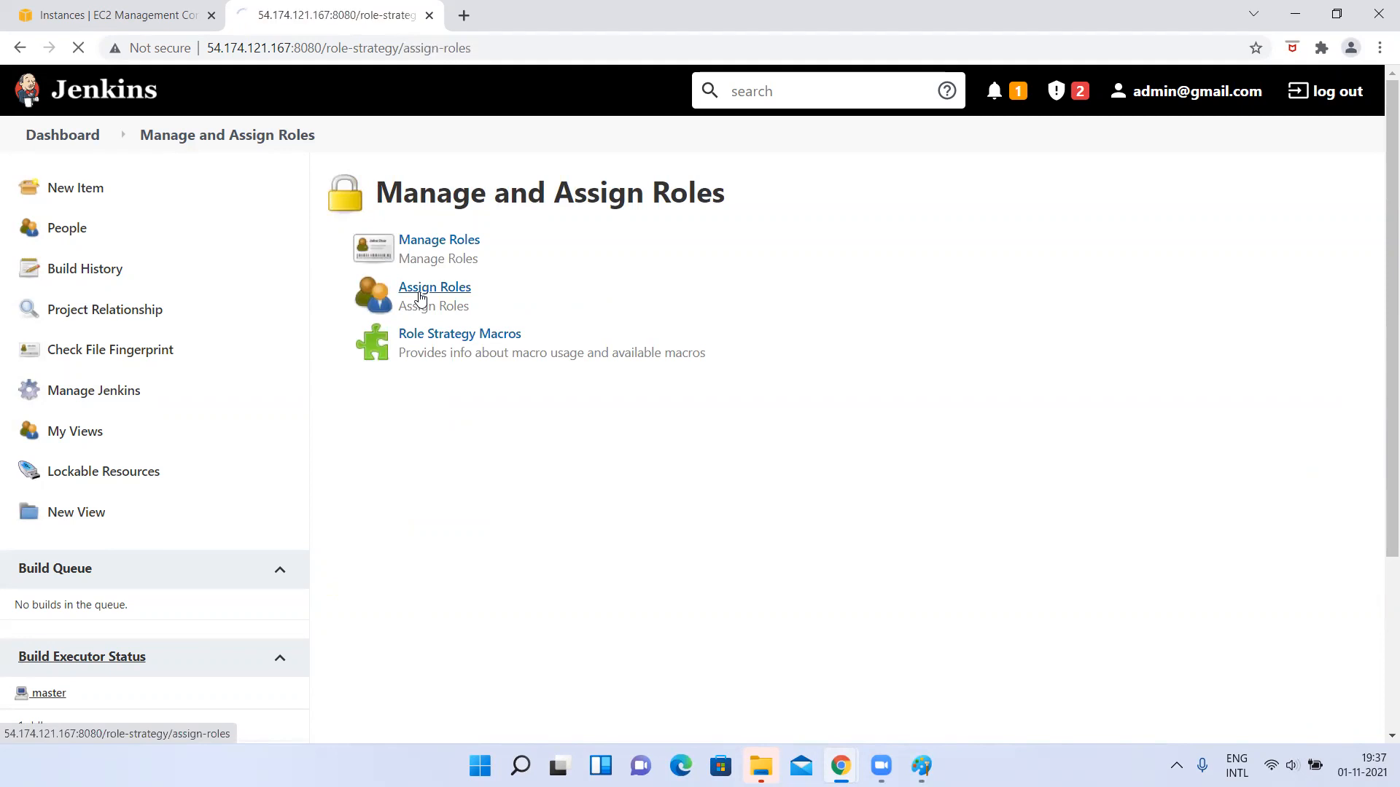
left_click(428, 429)
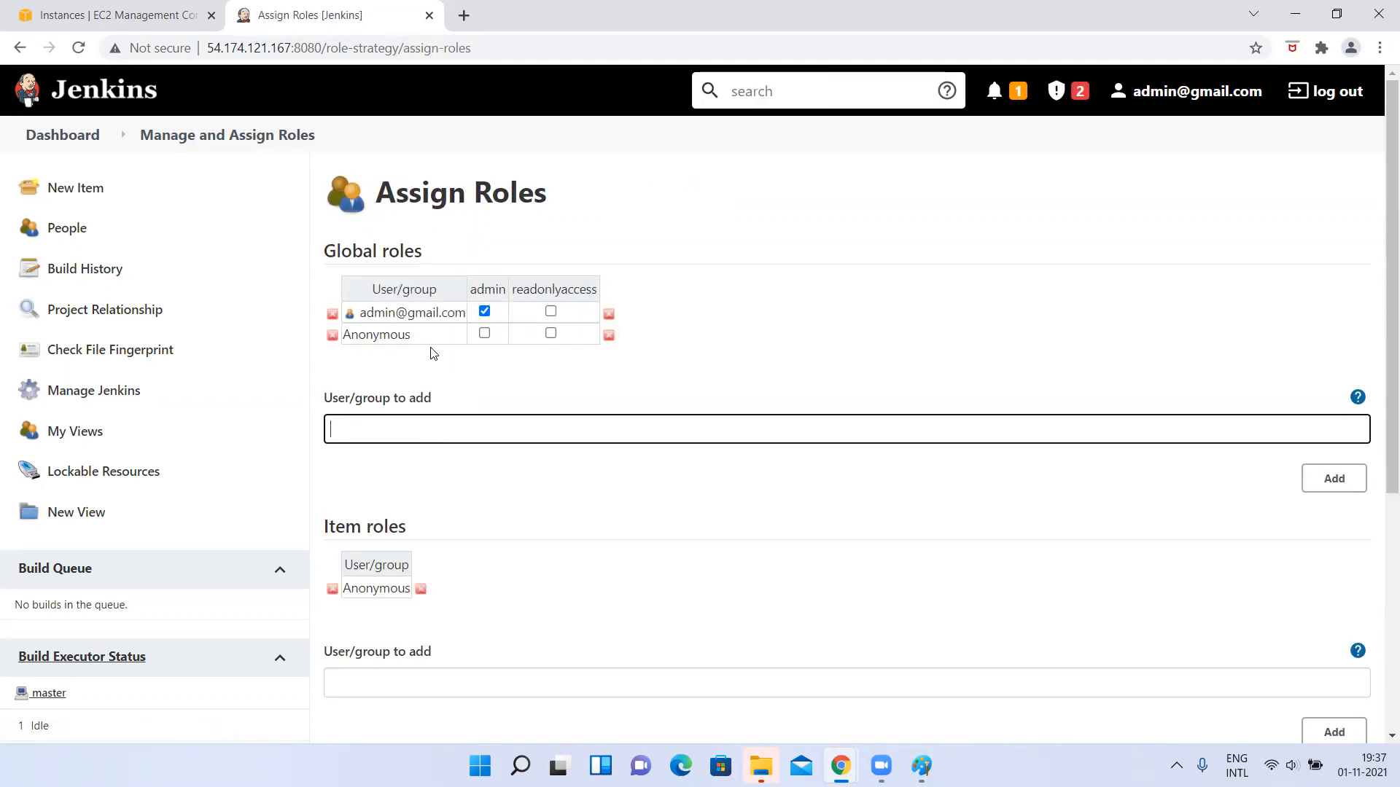
left_click(1338, 478)
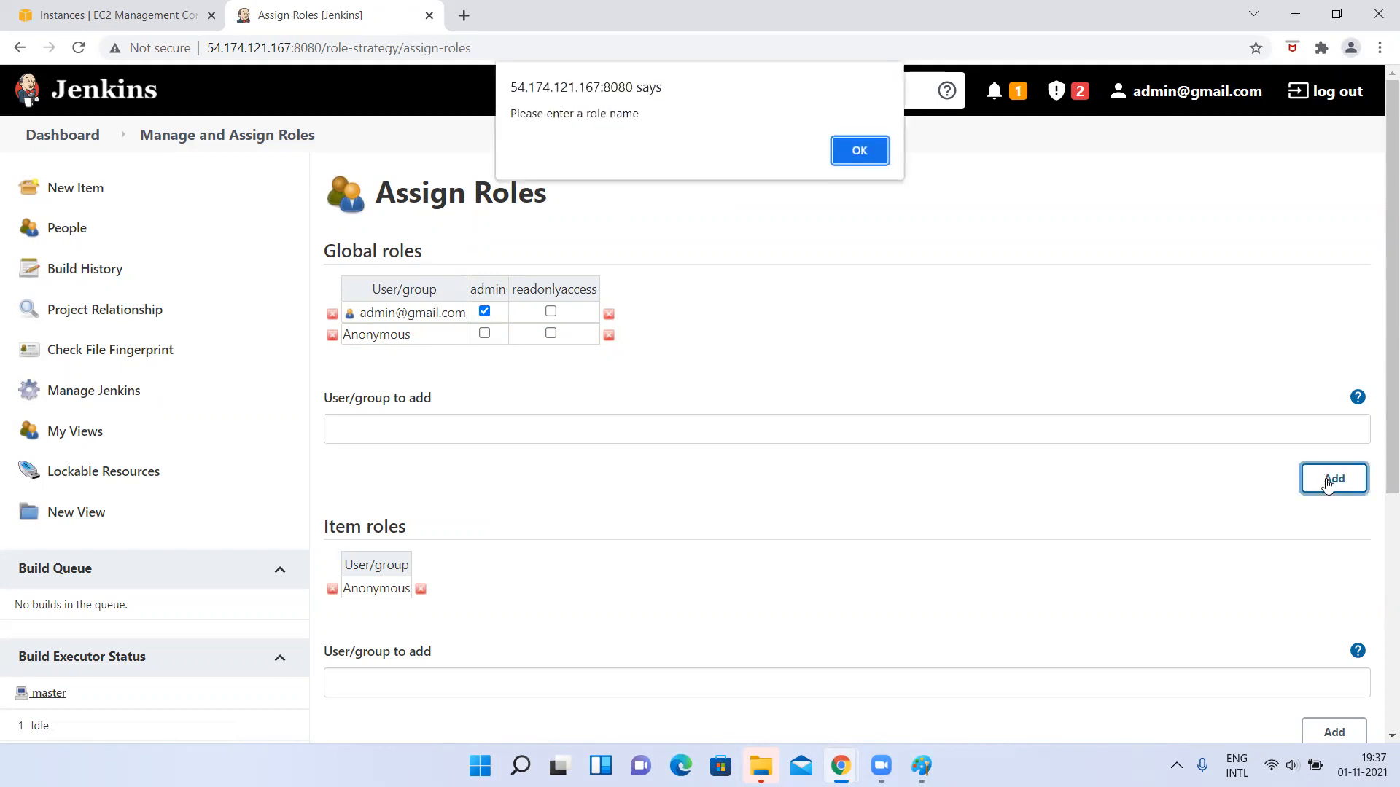
left_click(867, 164)
Add the created user to the global roles table and clear the leftover name from the entry field.
left_click(436, 434)
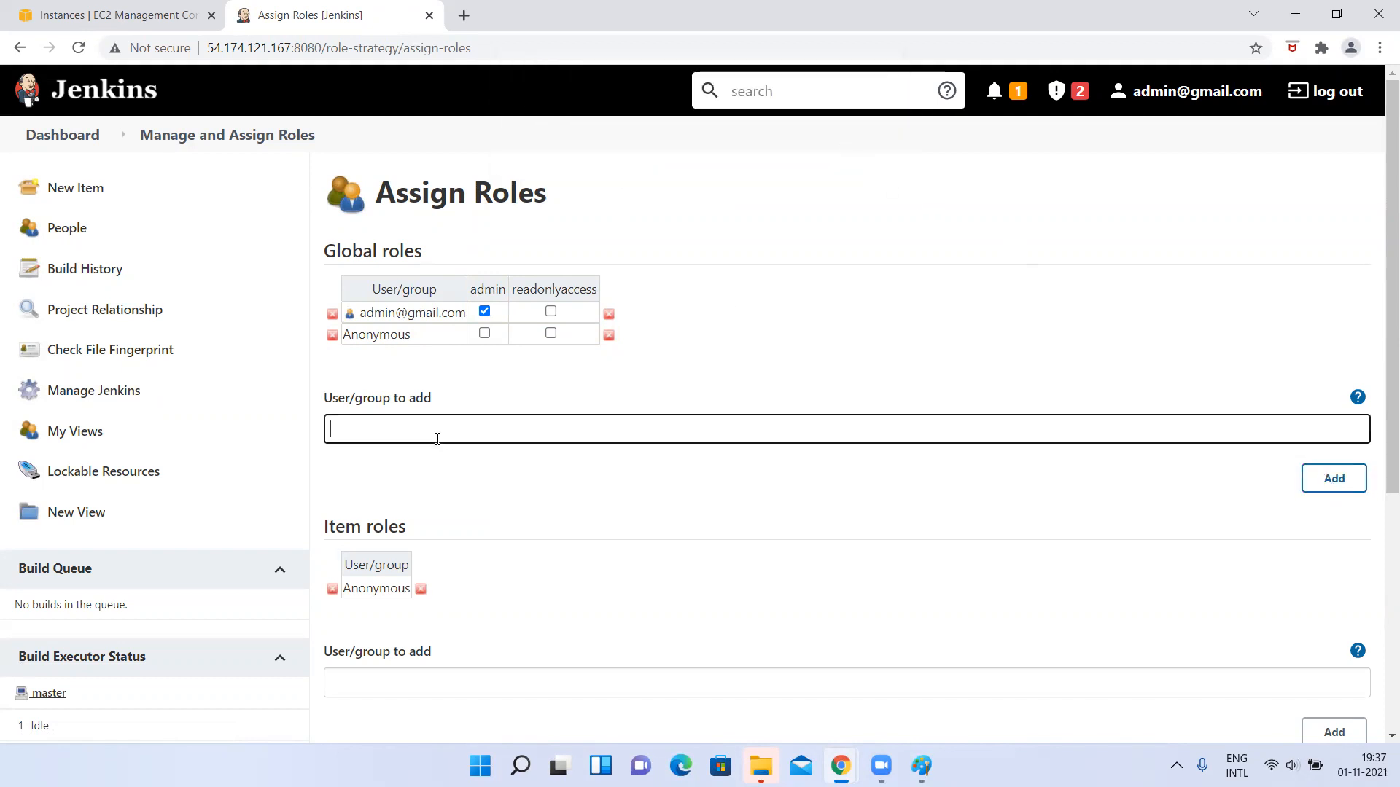
type("yateesh")
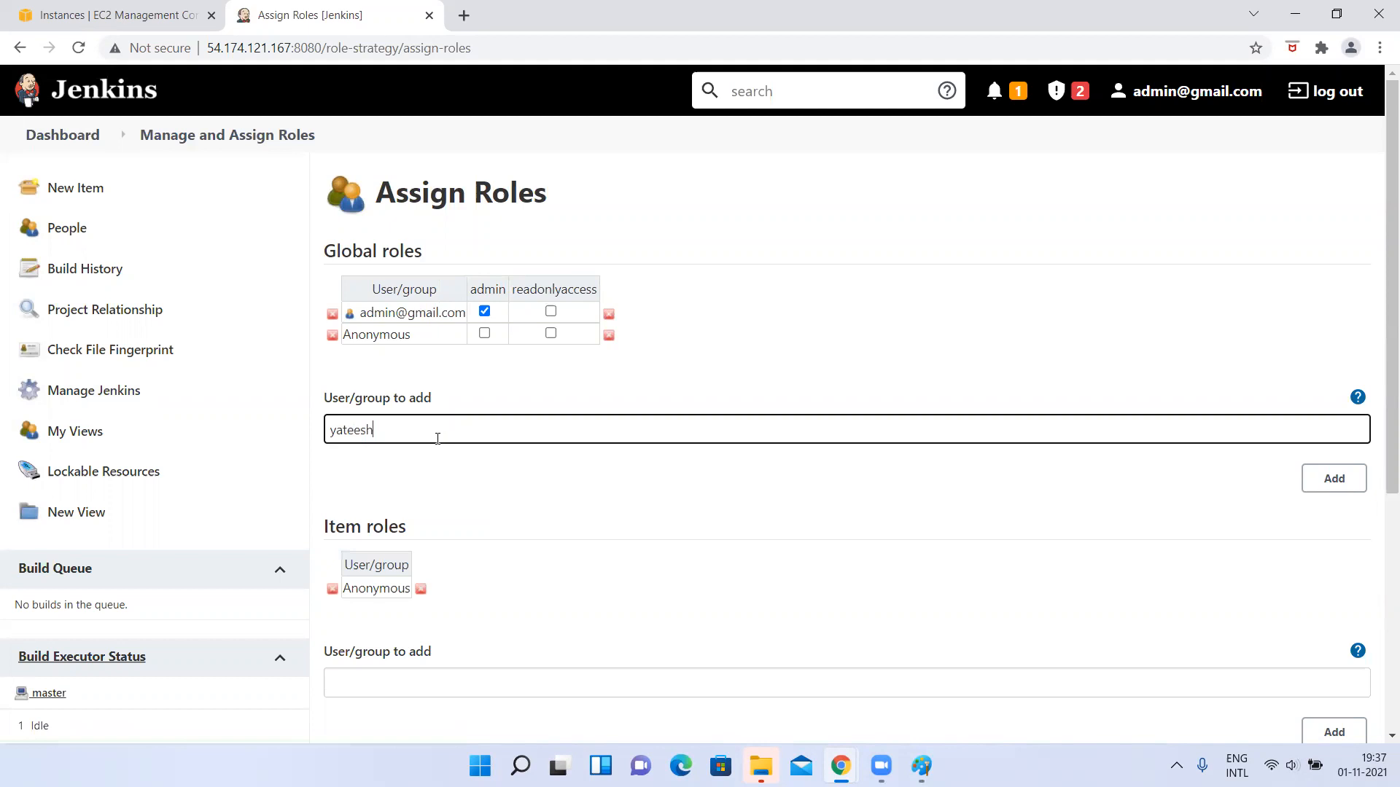
left_click(1327, 487)
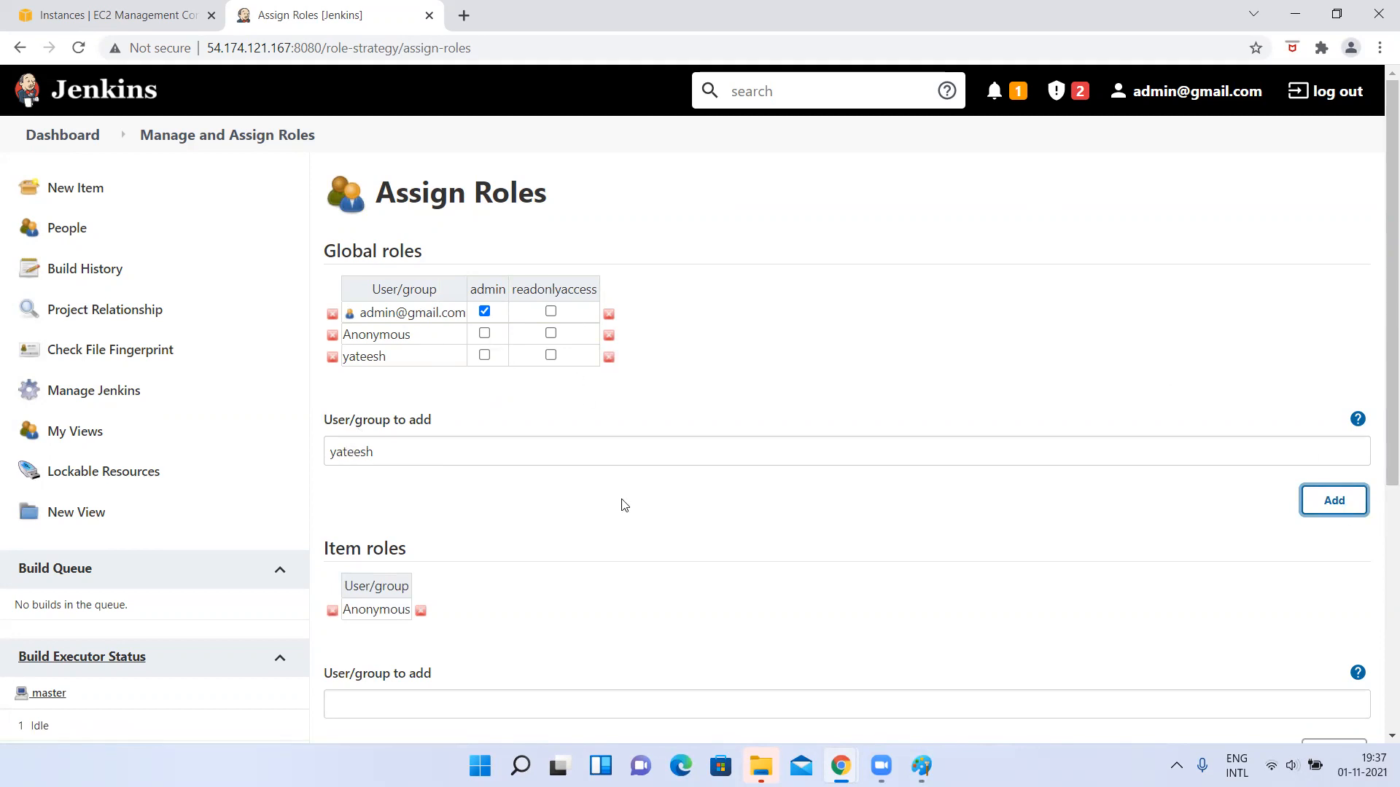
double_click(393, 458)
key("BackSpace")
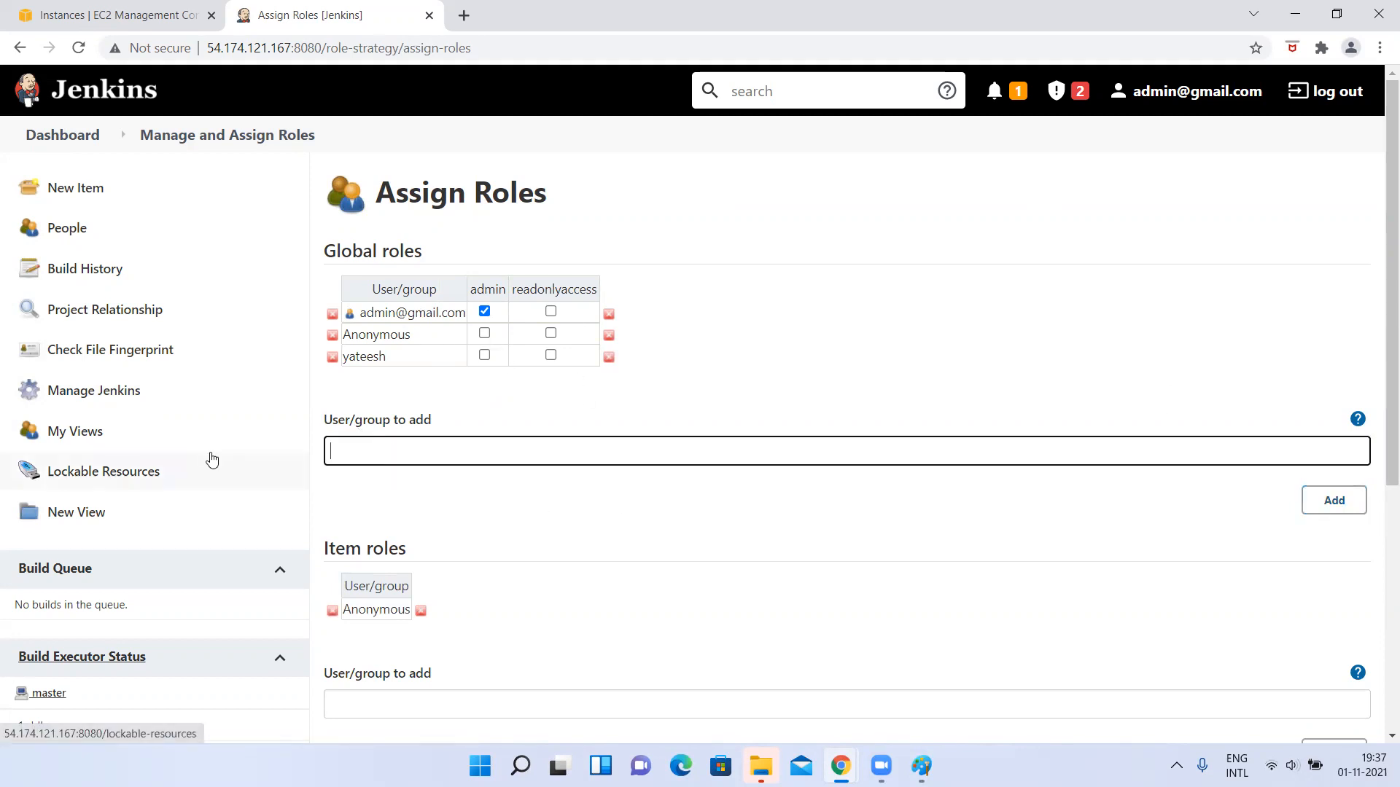
Check the users-and-roles diagram in Paint, return to Jenkins, and apply the readonlyaccess global role to the added user.
key("alt+Tab")
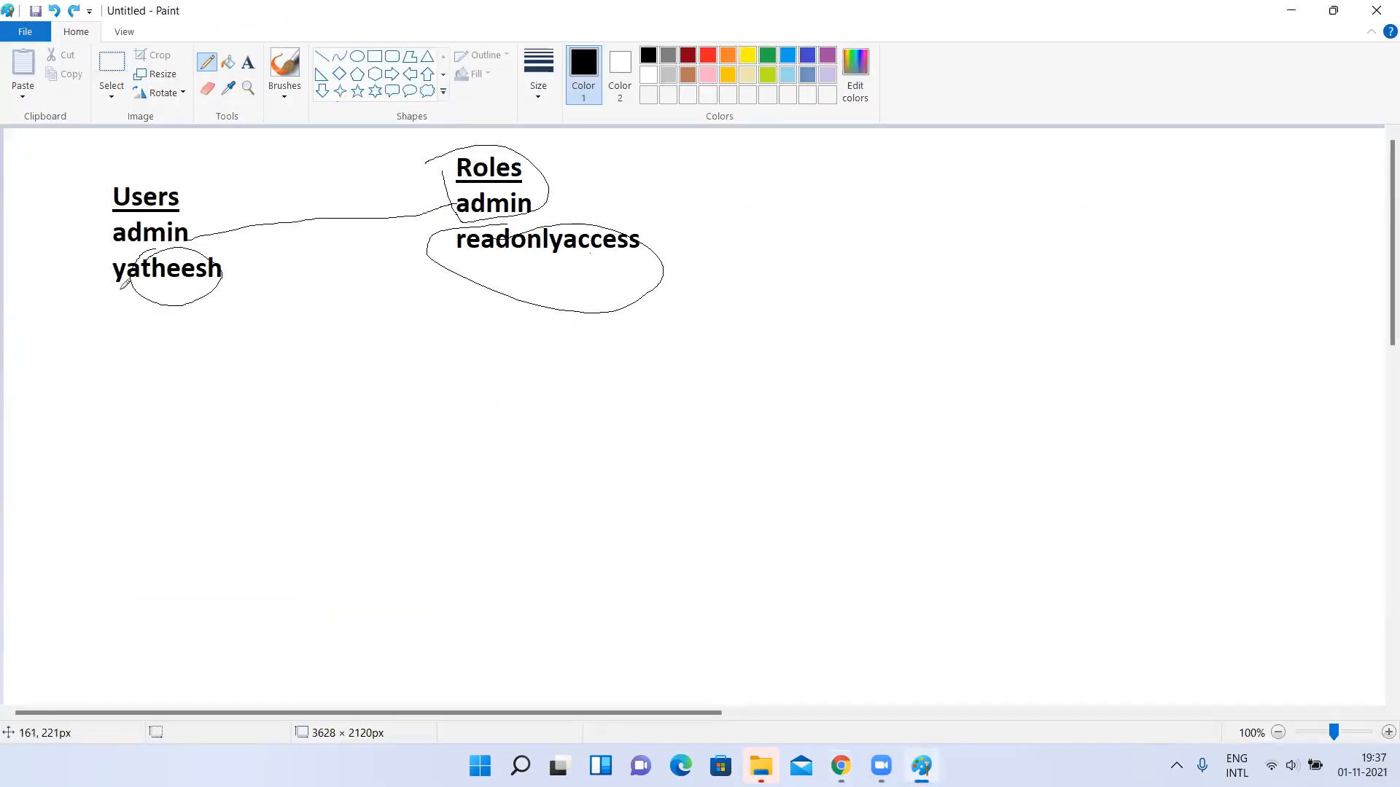
key("alt+Tab")
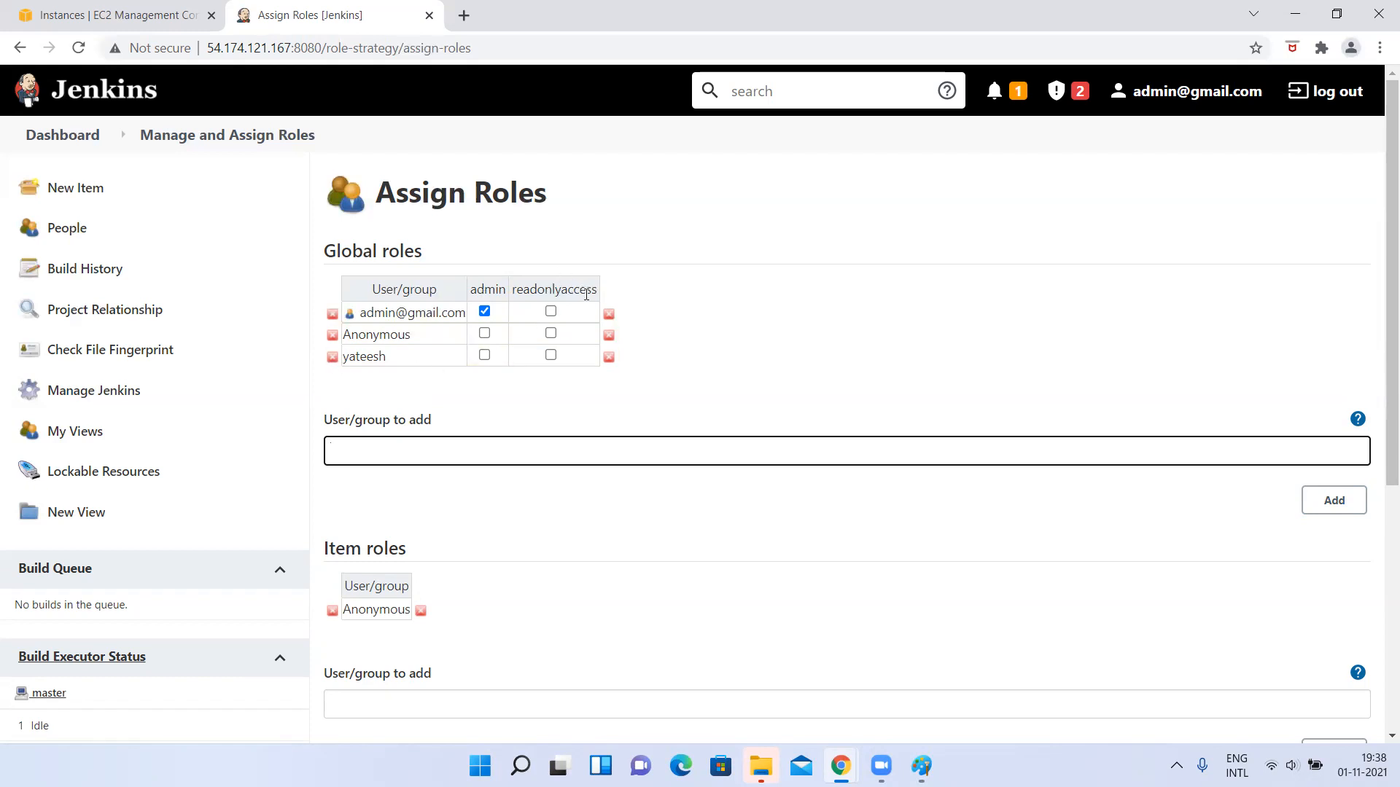
left_click(551, 356)
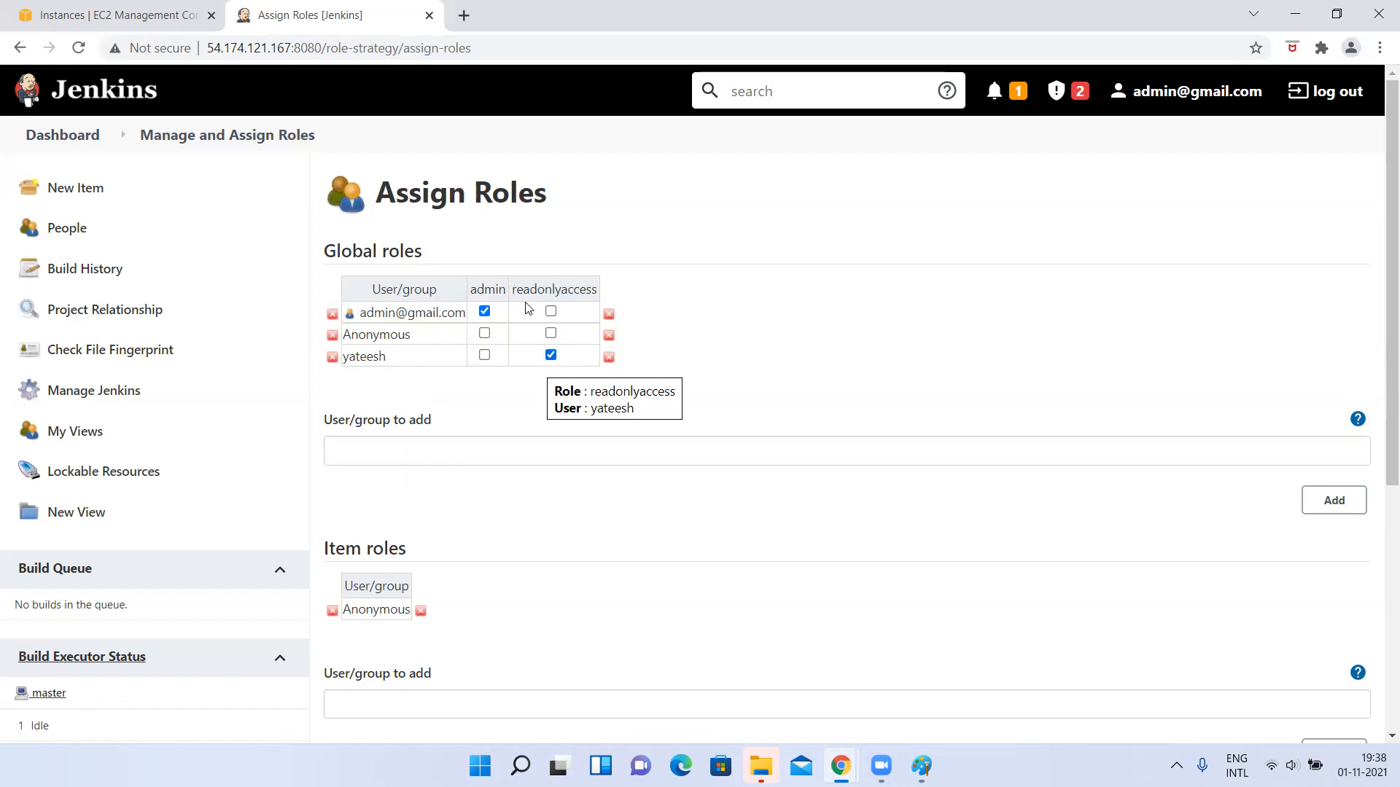
scroll(558, 560, "down", 5)
left_click(454, 641)
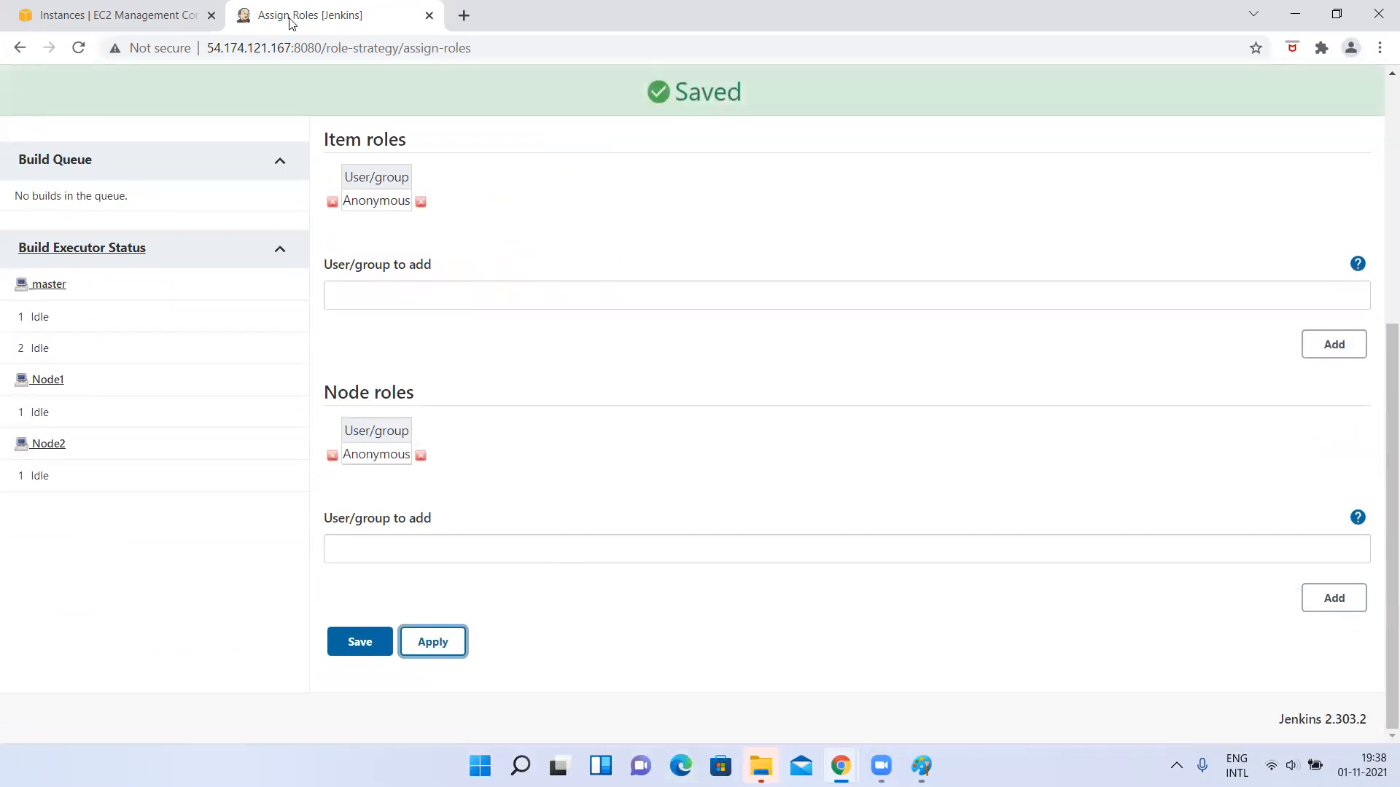
left_click_drag(314, 48, 205, 47)
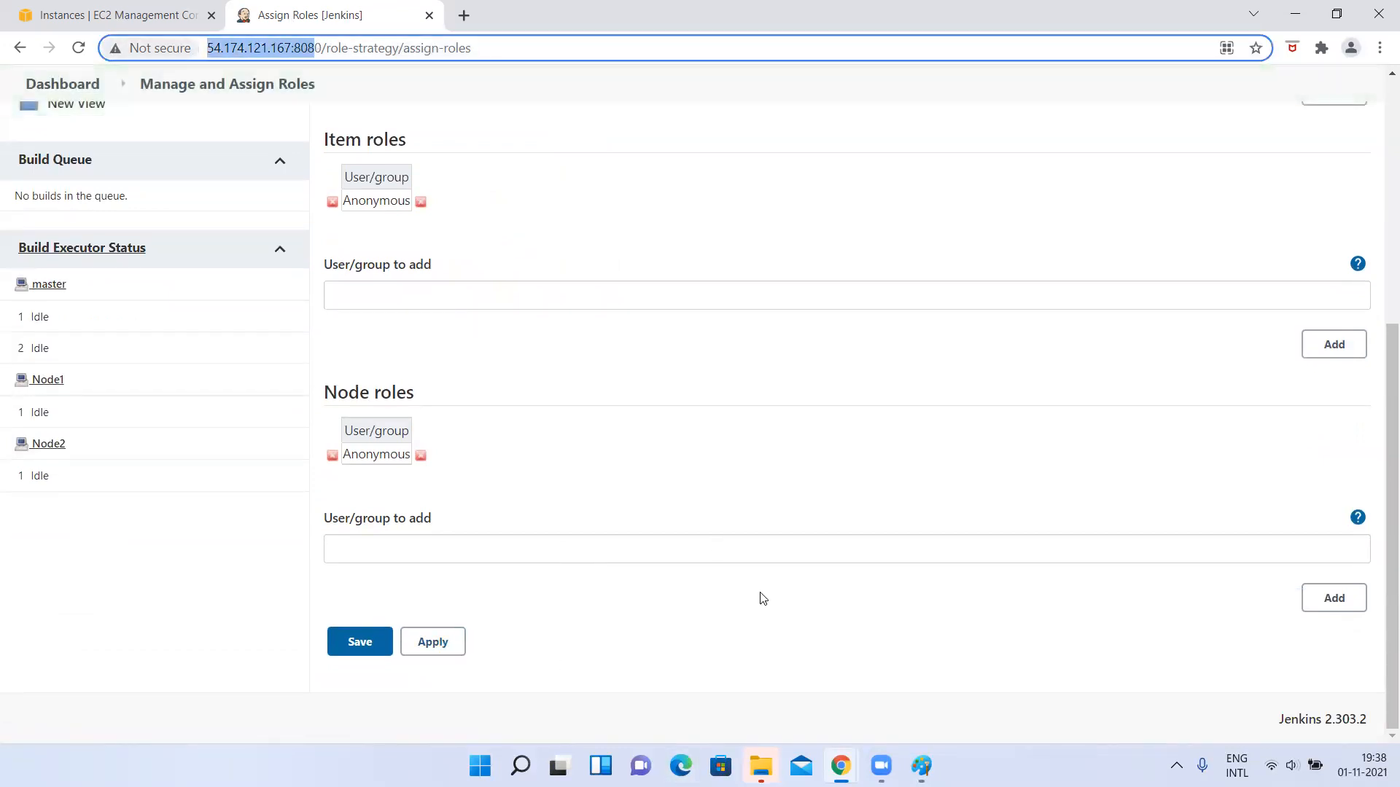
left_click(680, 766)
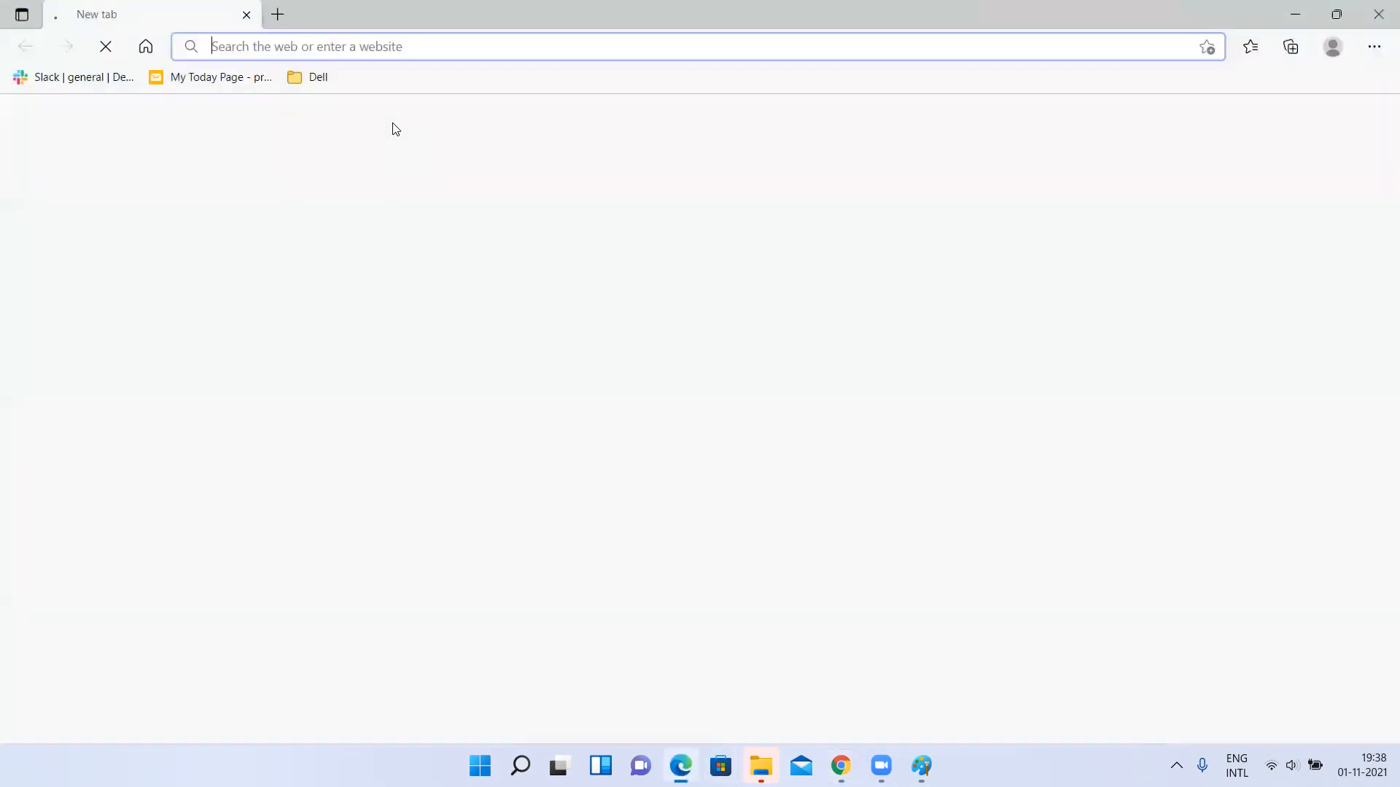
type("http://54.174.121.167:8080")
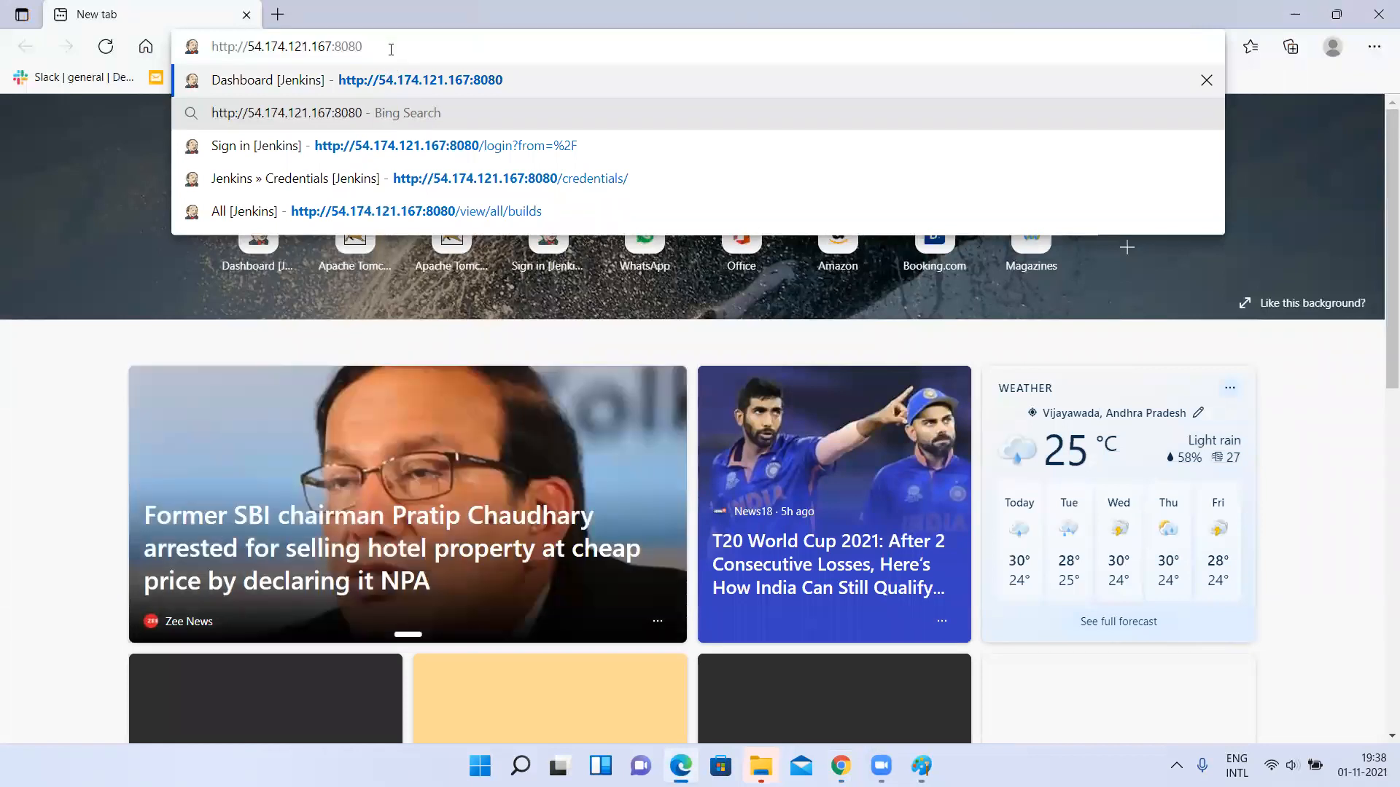
key("Return")
Sign in to Jenkins with the created user's username and account password, and dismiss the browser's save-password prompt.
type("a")
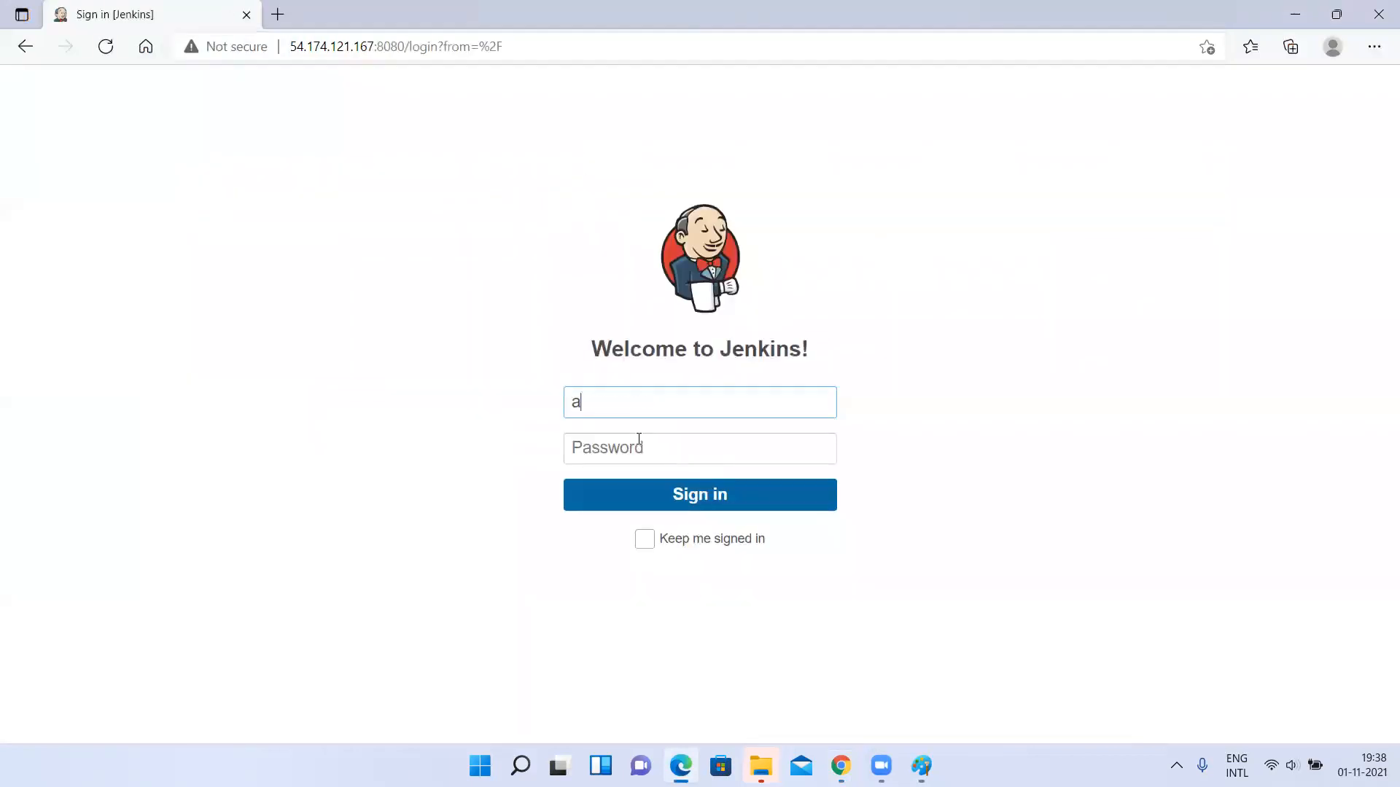
type("dmi")
key("BackSpace")
key("BackSpace")
key("BackSpace")
key("BackSpace")
type("yateesh")
key("Tab")
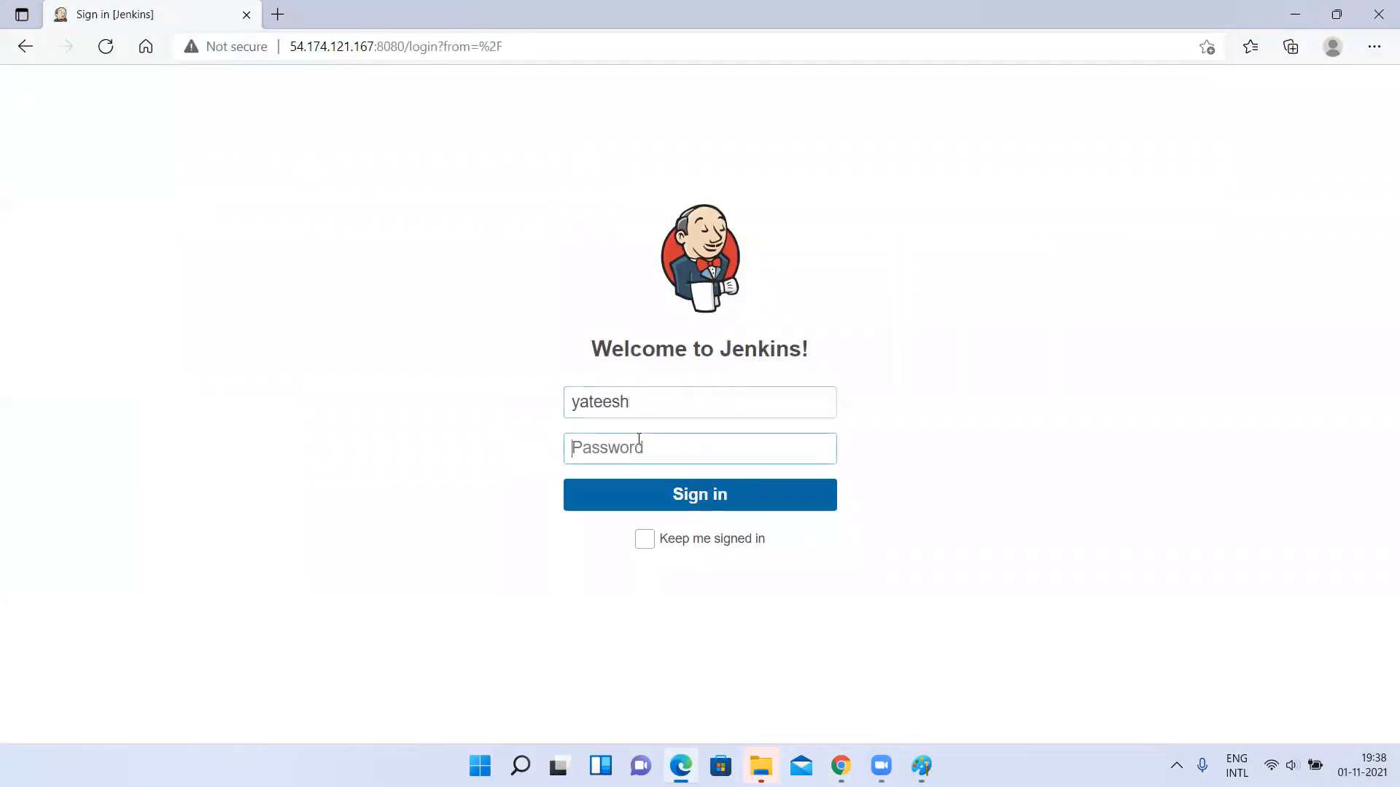
type("•••••")
key("Return")
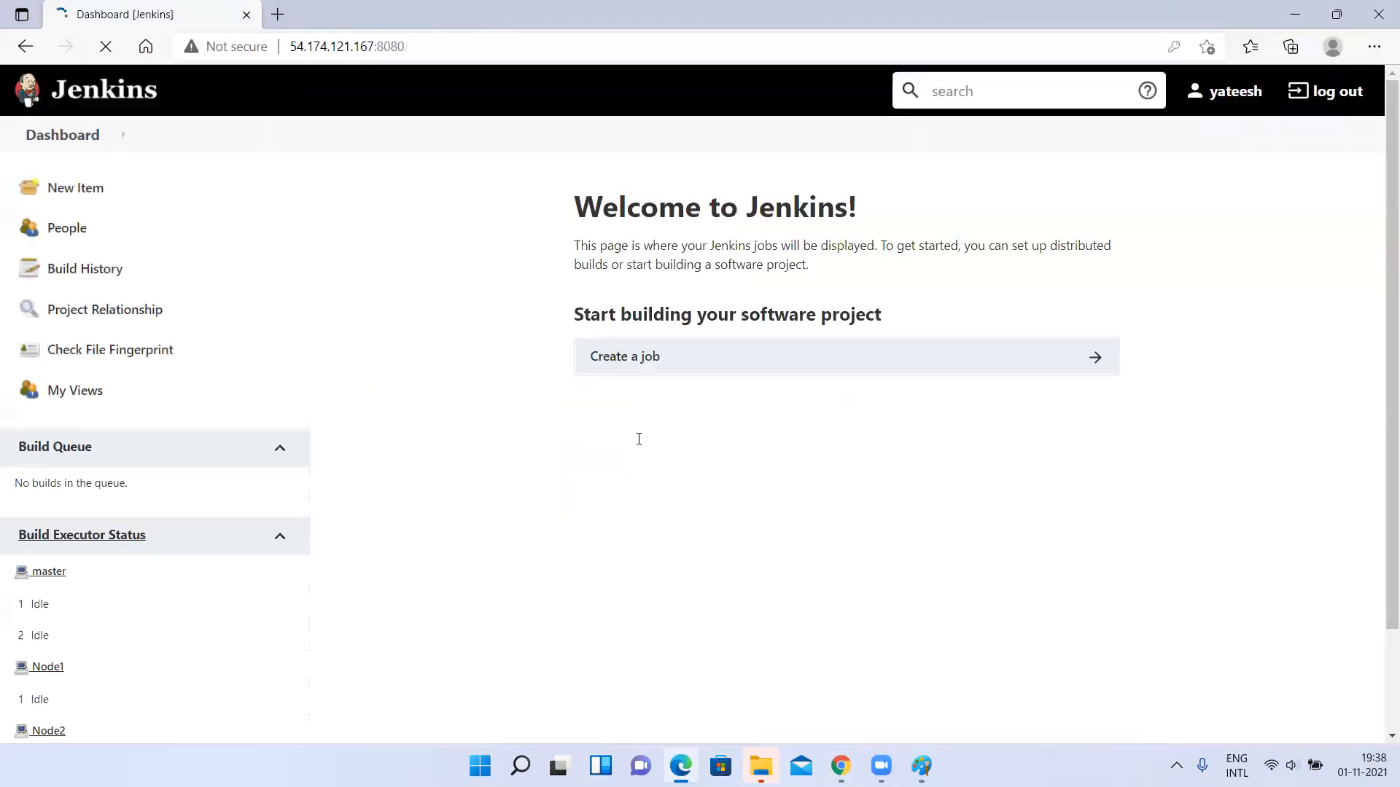
left_click(1140, 234)
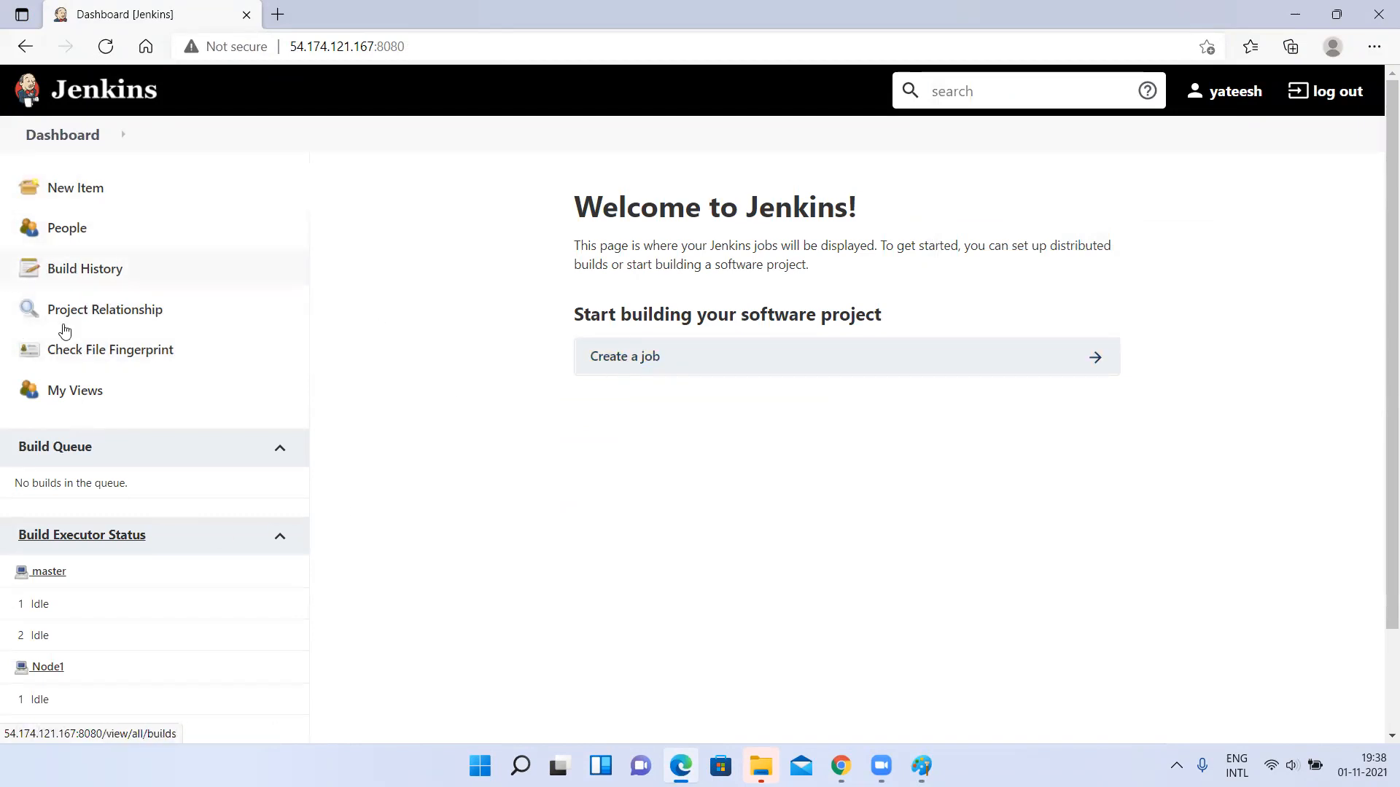
Look over the restricted dashboard and create a new job using the signed-in user's name as the item name.
scroll(425, 488, "down", 2)
scroll(425, 488, "up", 2)
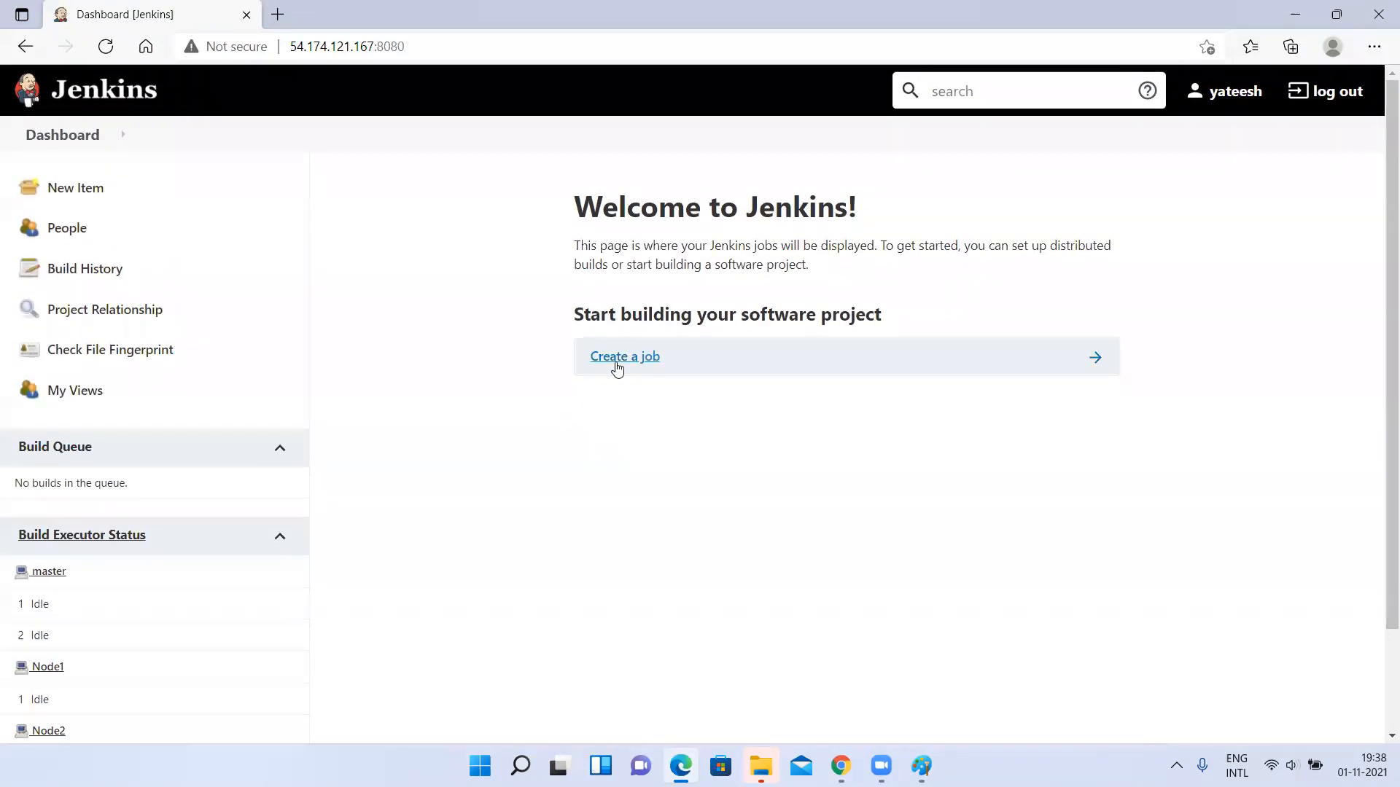
left_click(621, 358)
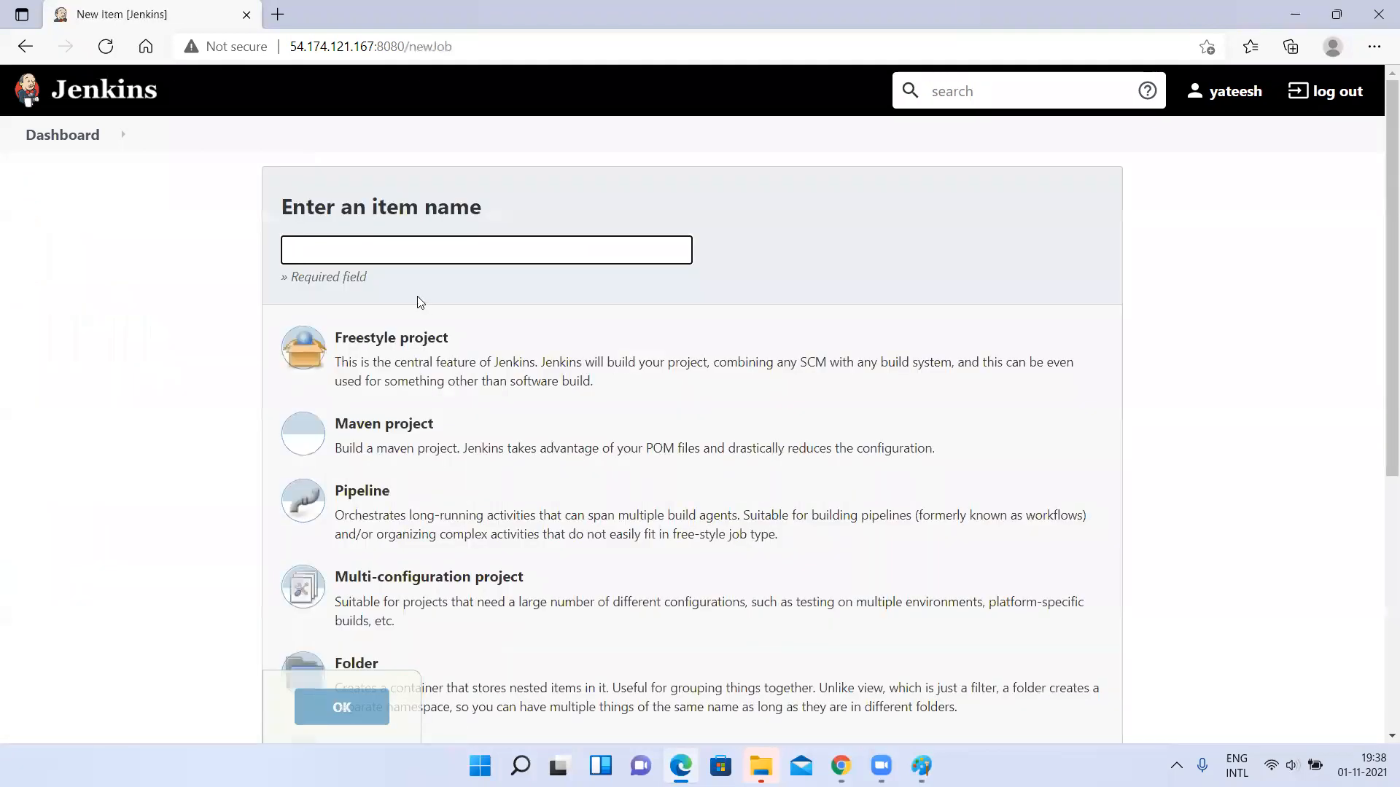
left_click(340, 249)
type("yateesh")
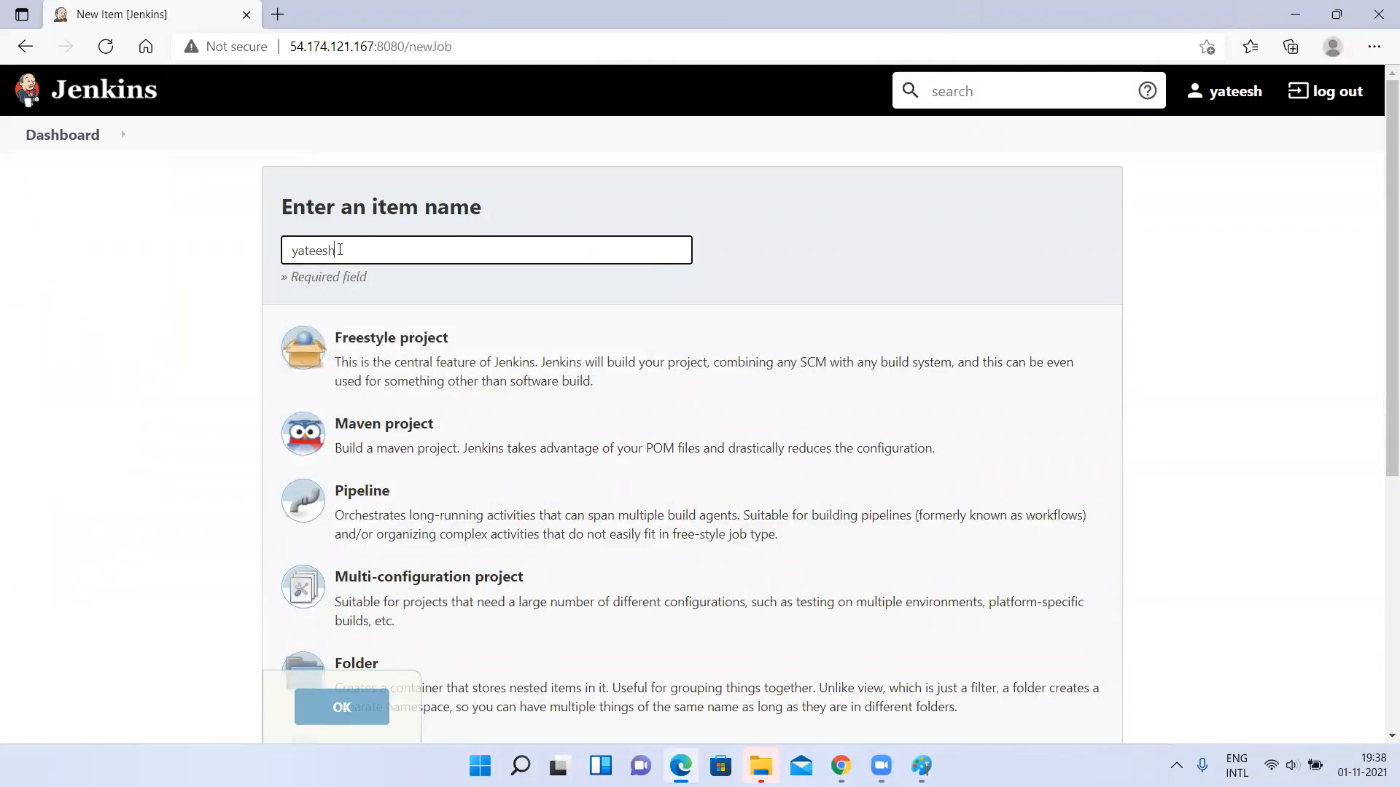
scroll(345, 328, "down", 4)
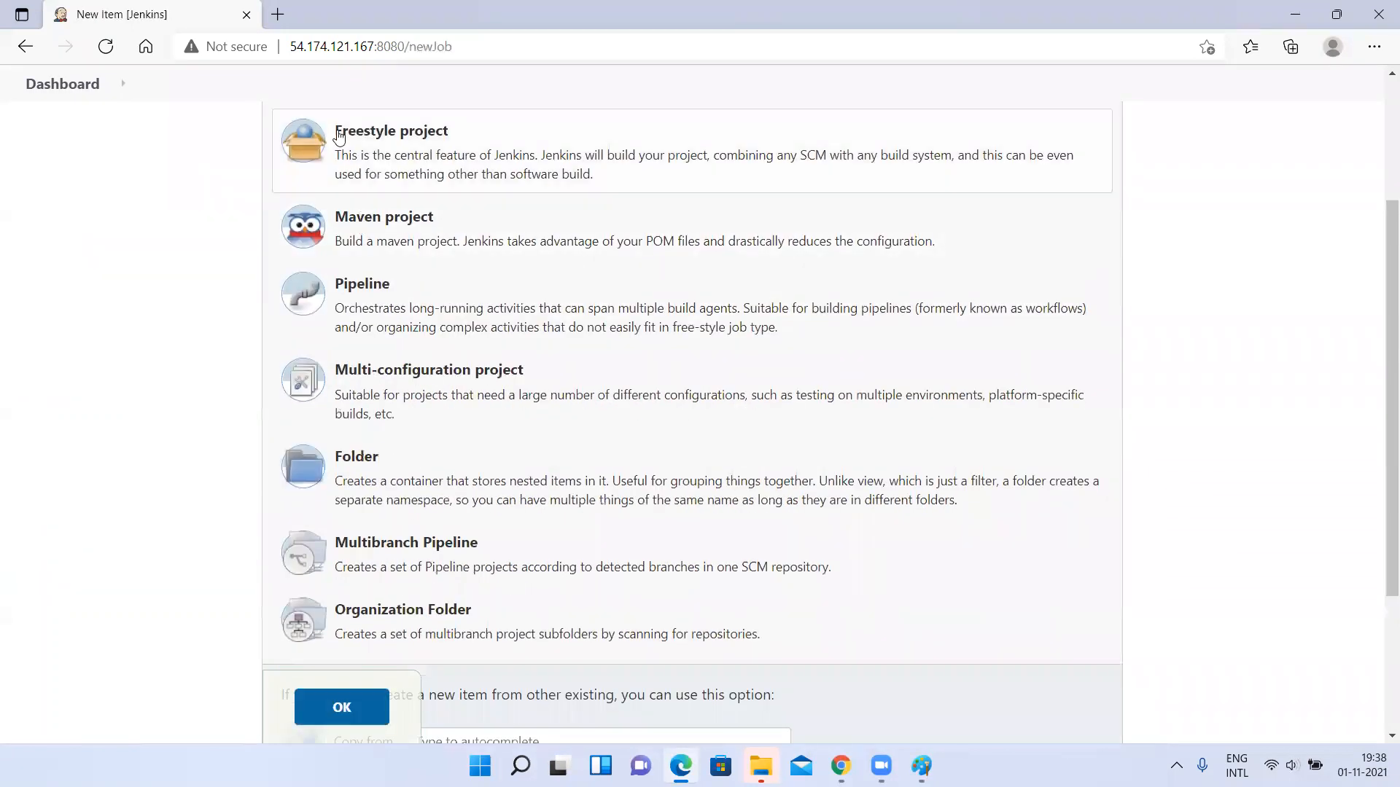
scroll(342, 390, "down", 2)
left_click(333, 617)
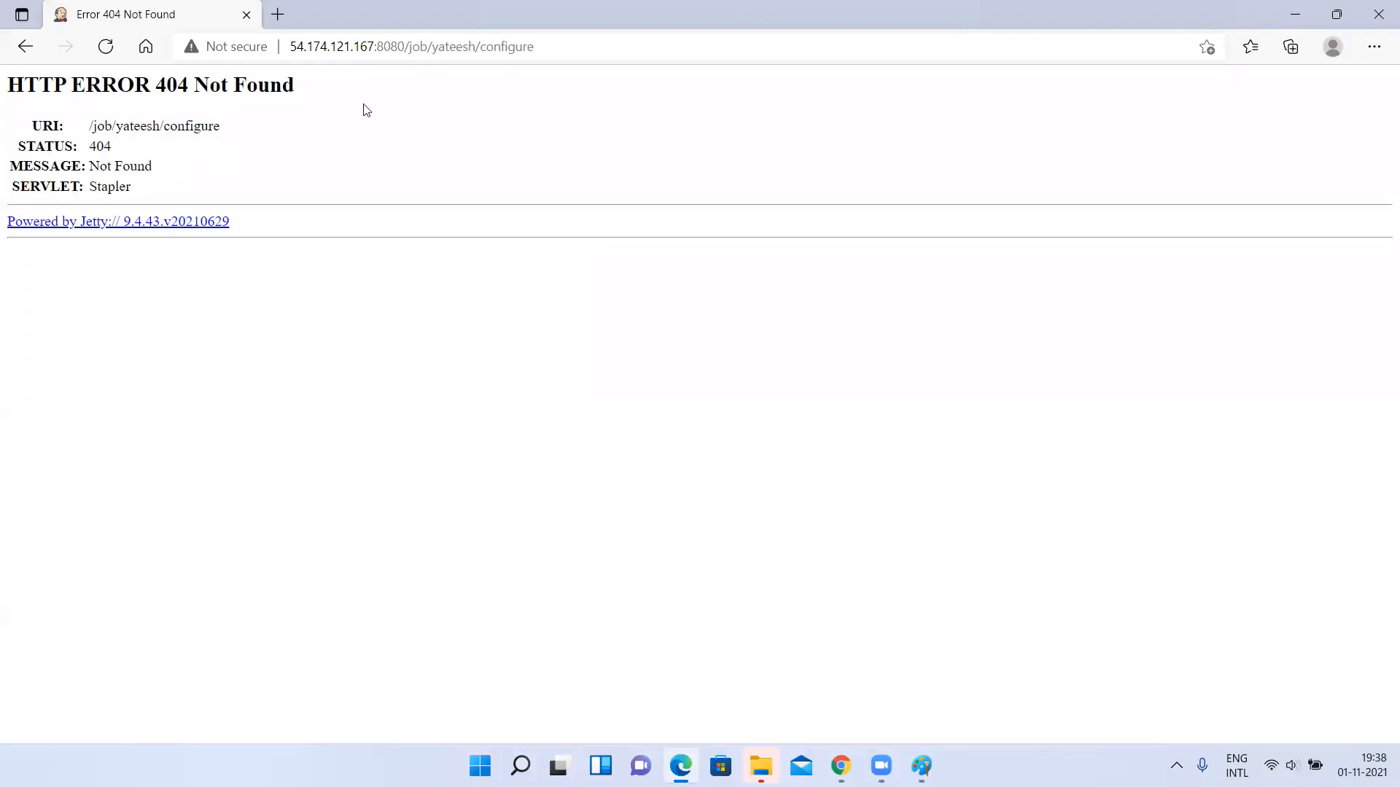
left_click_drag(425, 46, 688, 47)
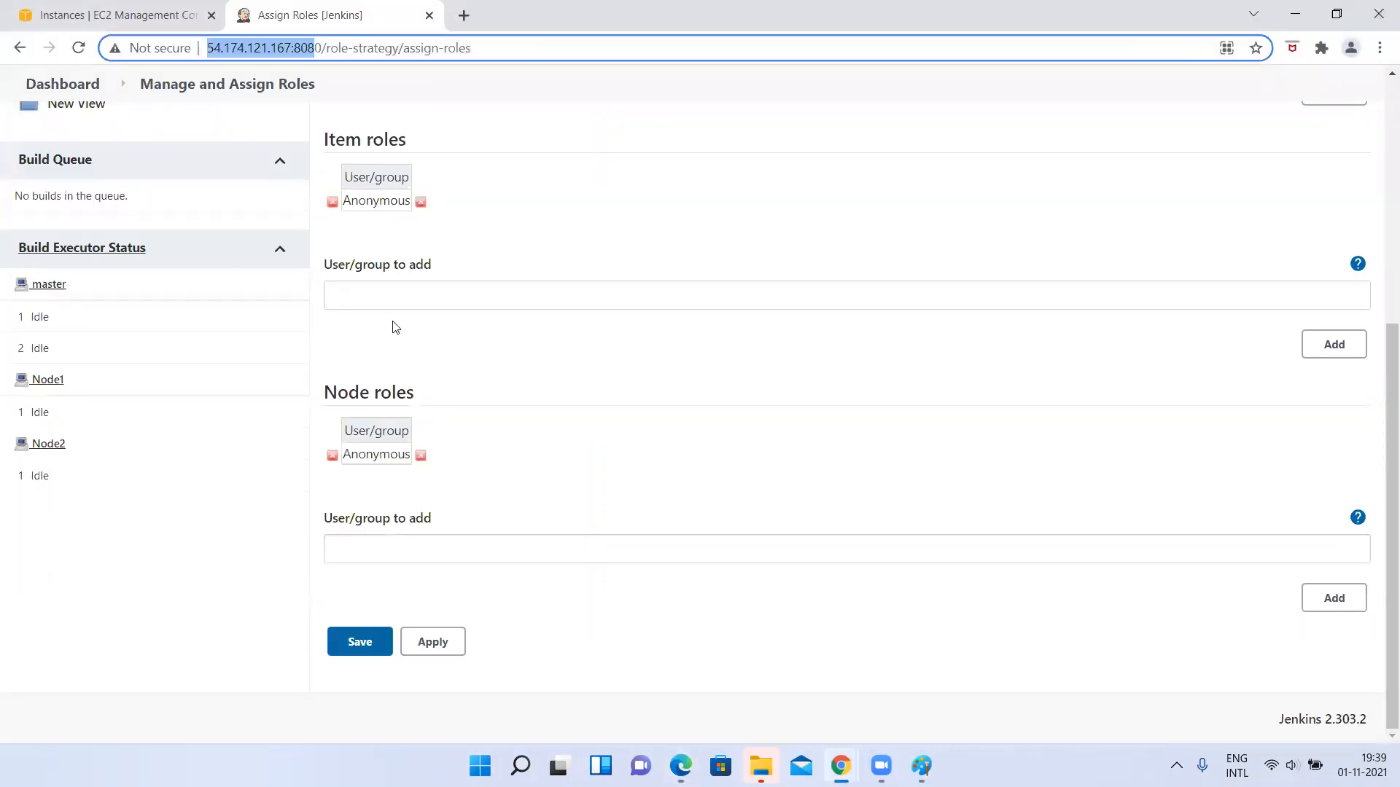
Switch back to the admin session in Chrome, review the created user's global role, and reopen Assign Roles through Manage Jenkins.
scroll(394, 327, "up", 5)
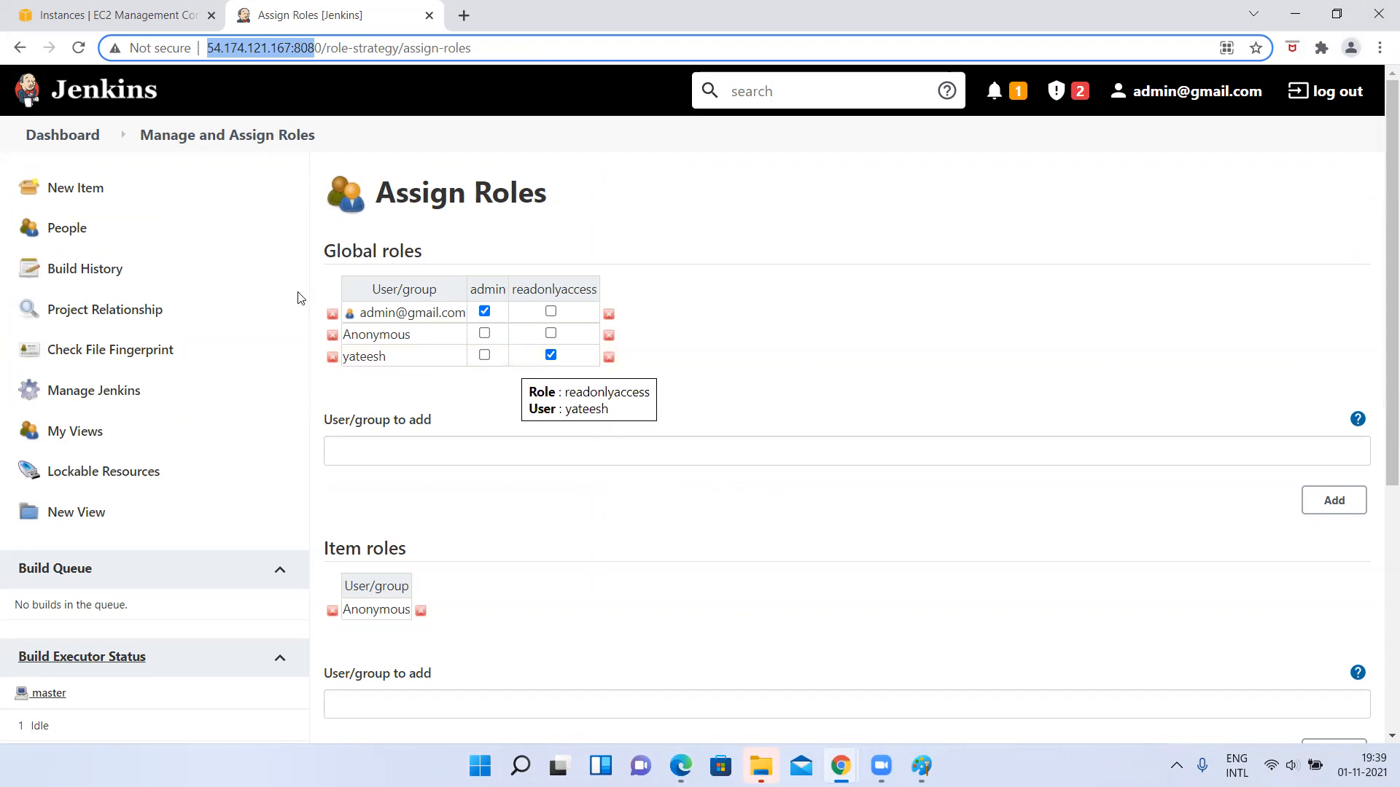
left_click(69, 395)
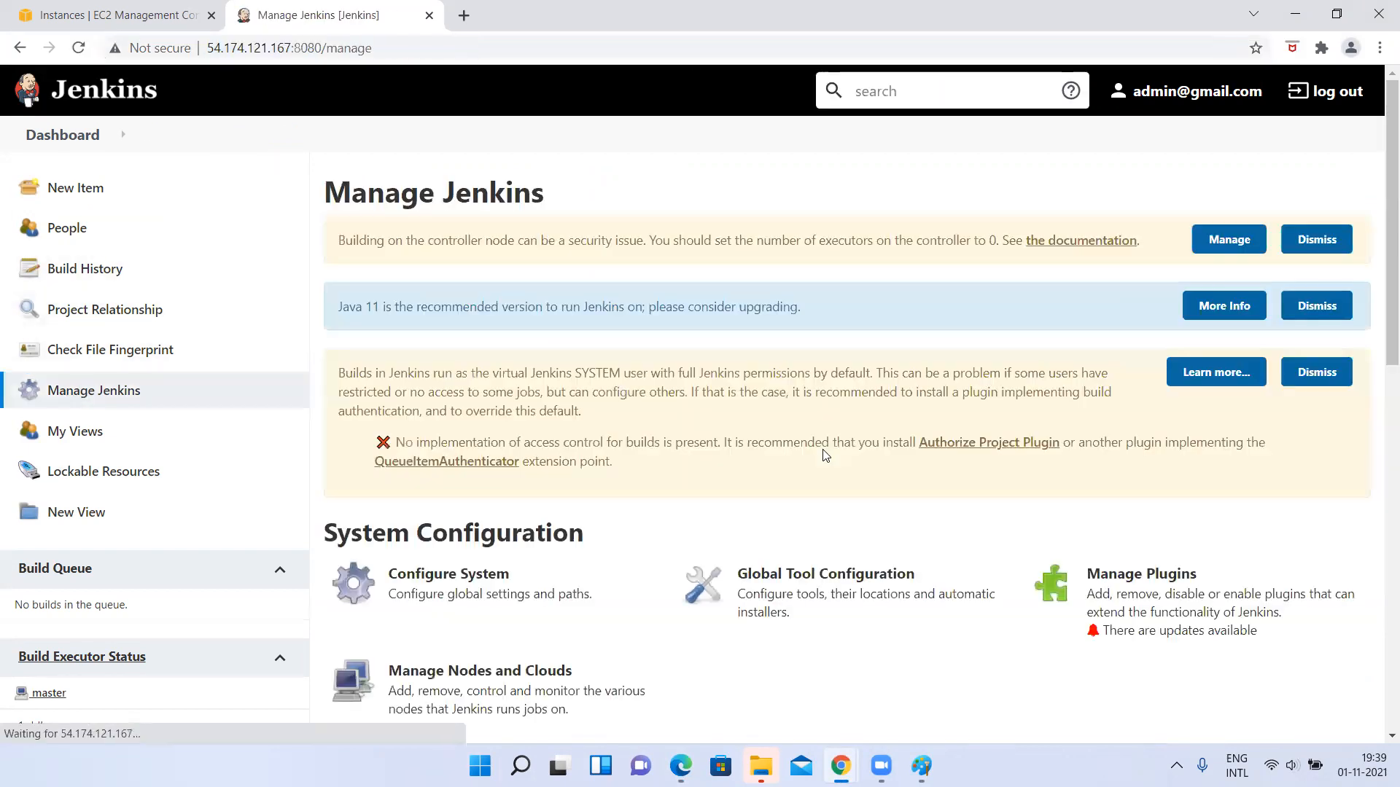
scroll(901, 515, "down", 5)
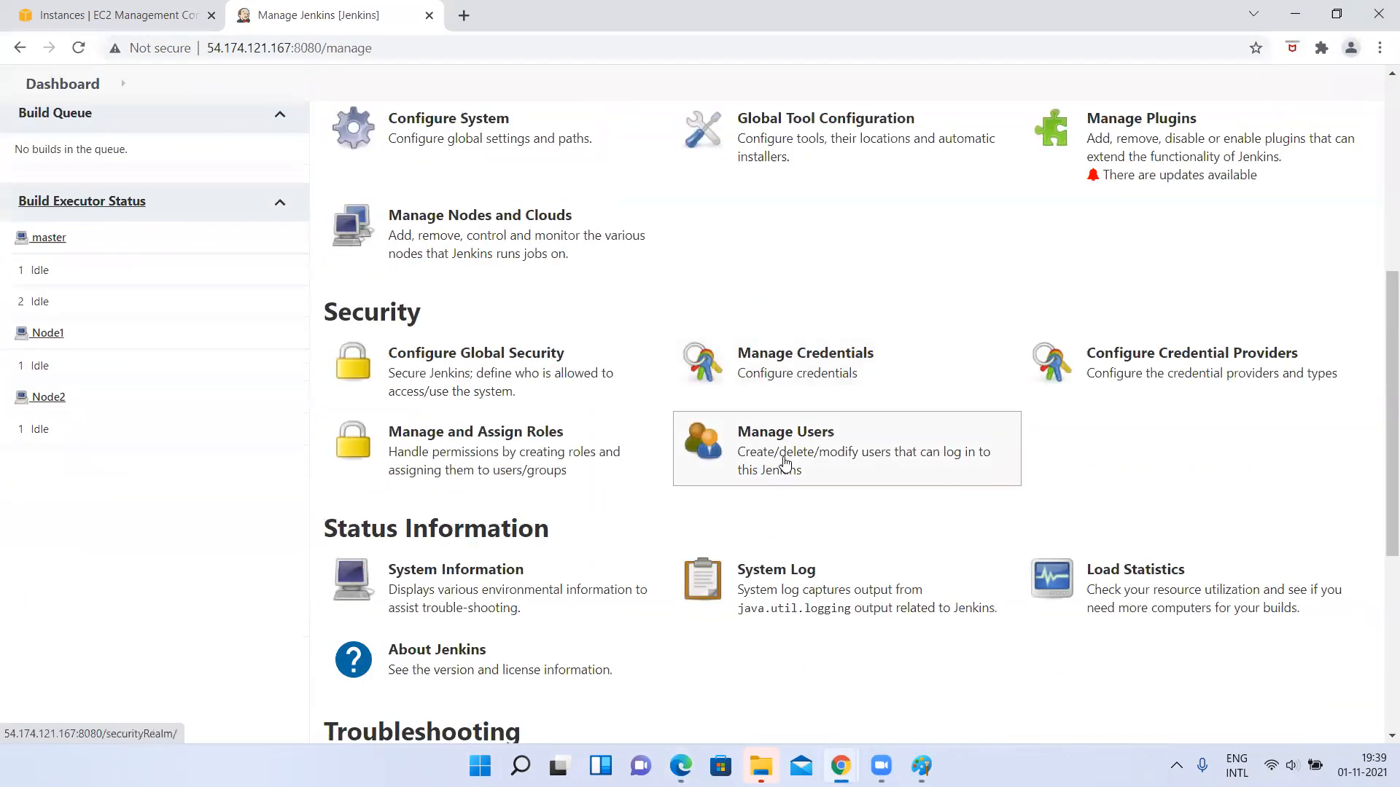
left_click(515, 466)
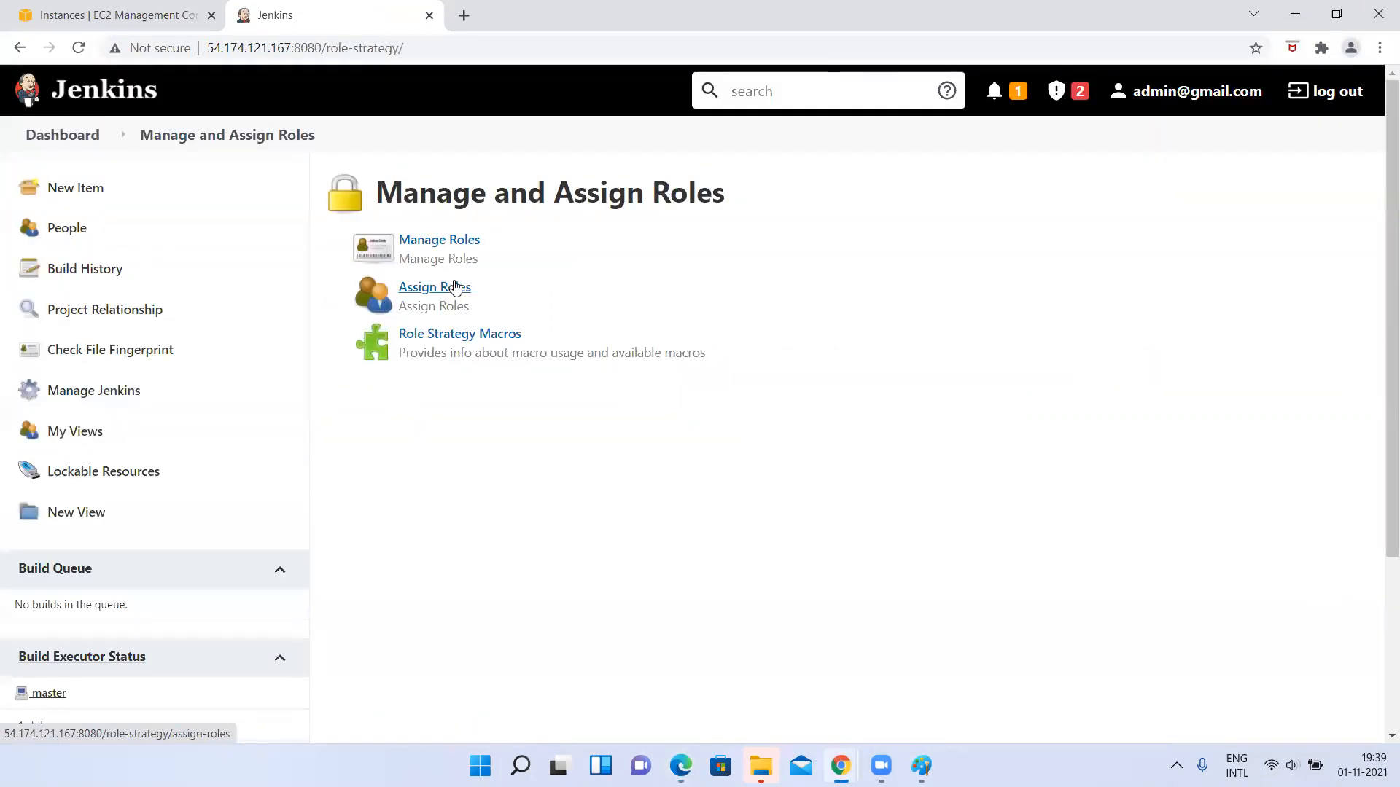
left_click(440, 288)
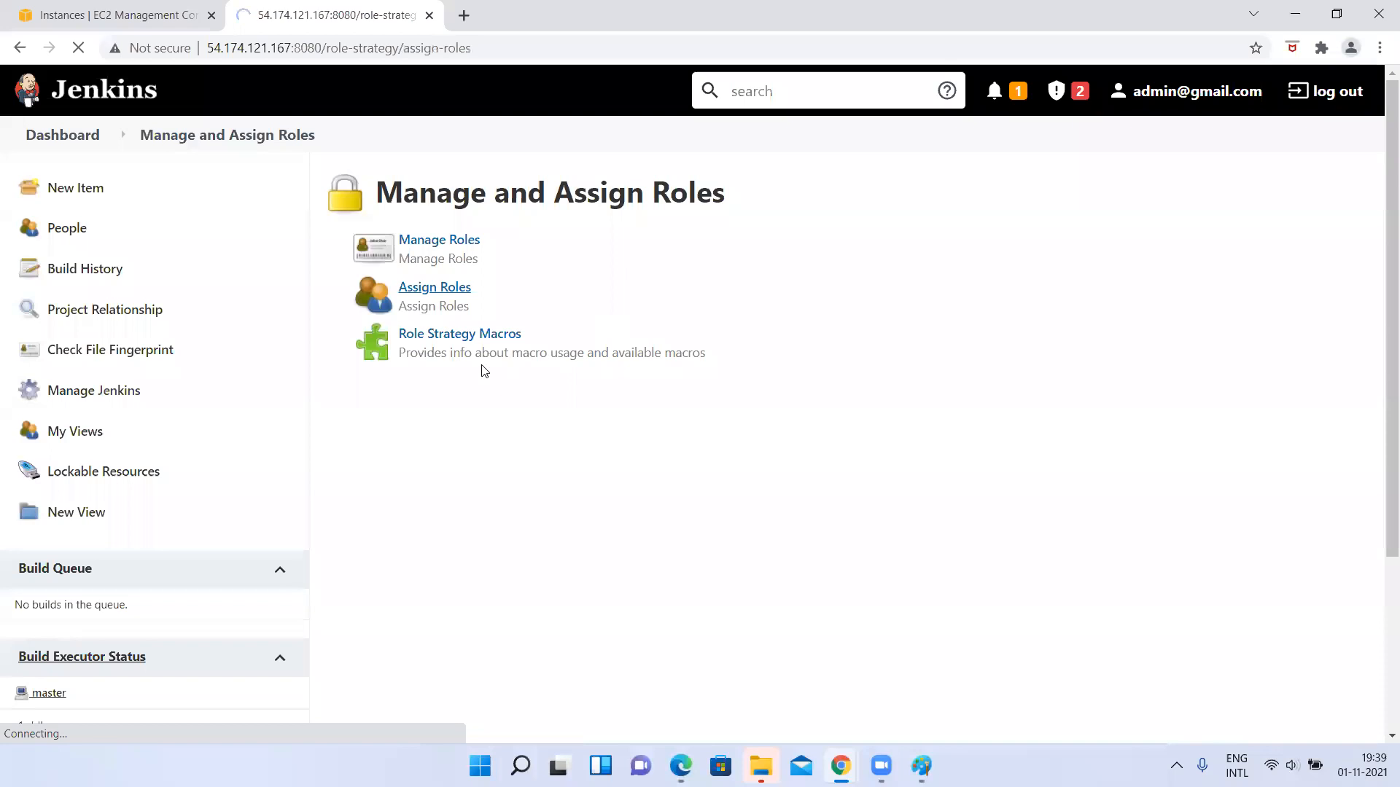
Open Manage Roles through Manage Jenkins and examine the global permissions of the readonlyaccess role.
left_click(54, 395)
scroll(474, 503, "down", 5)
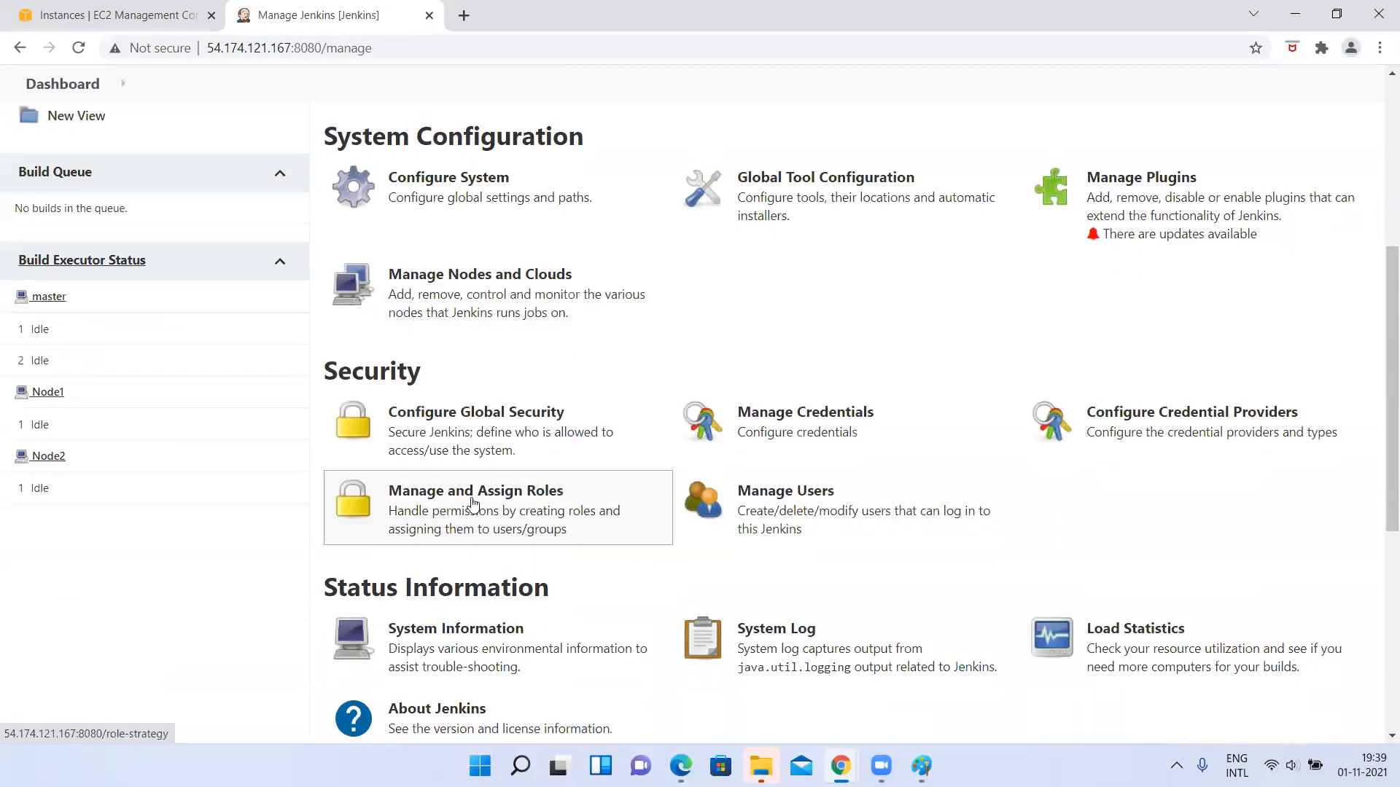
left_click(472, 503)
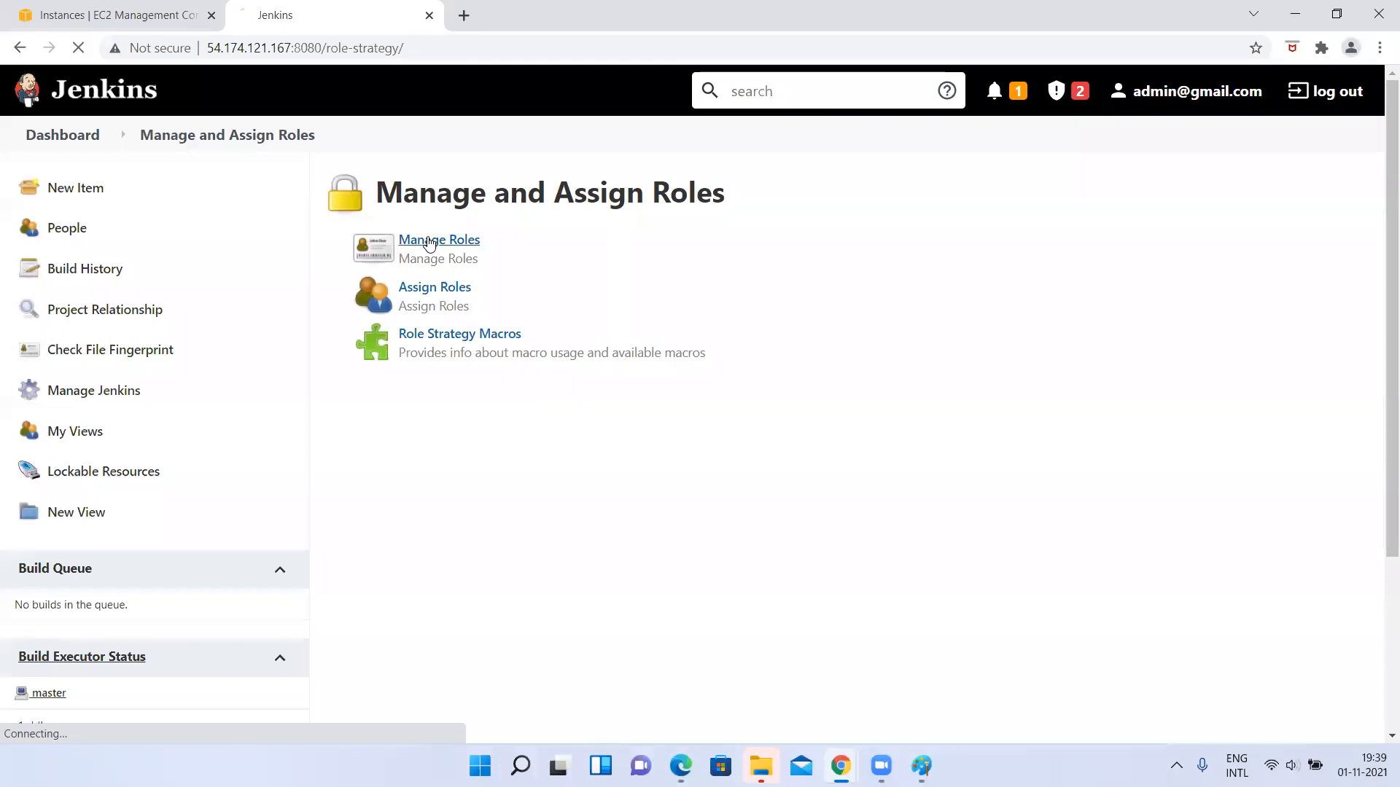
left_click(430, 243)
scroll(925, 393, "down", 1)
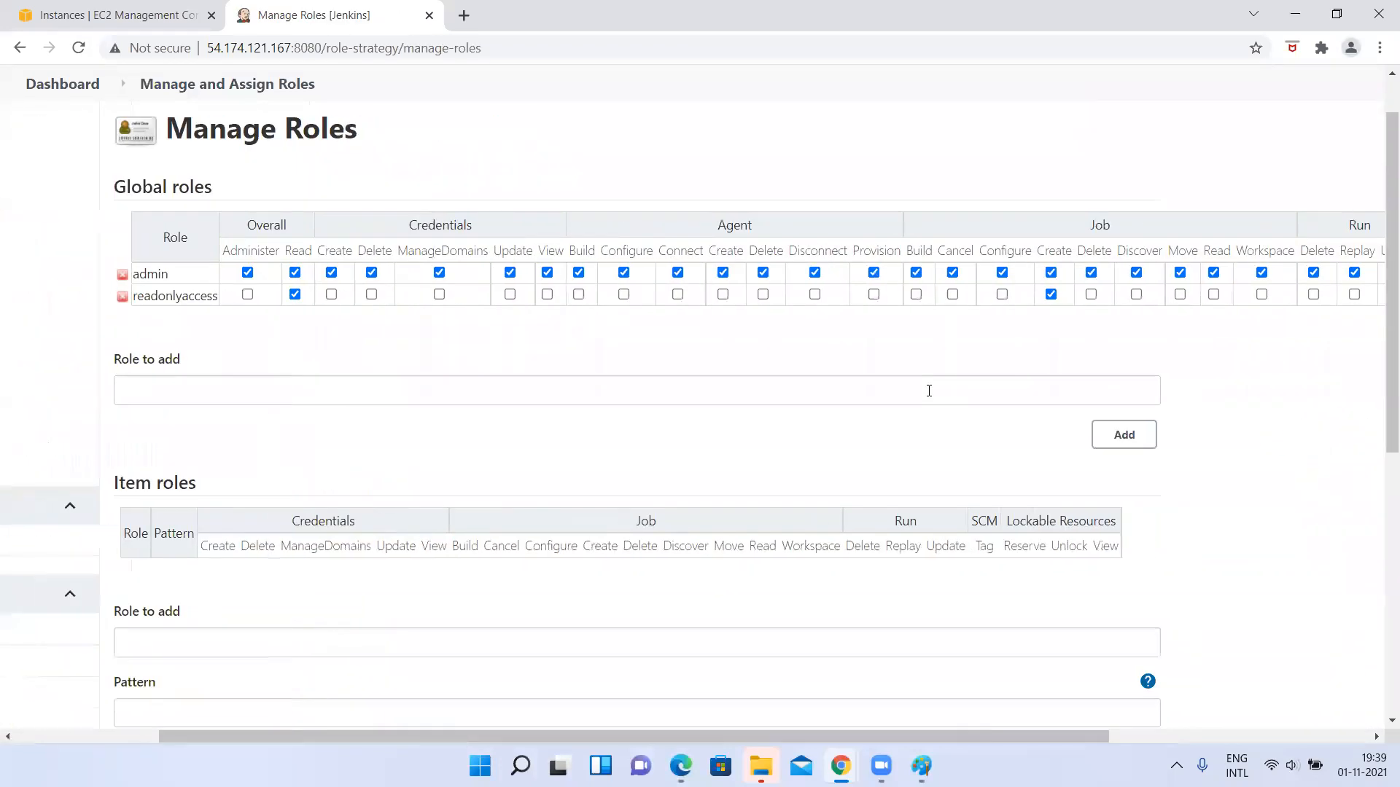
double_click(181, 296)
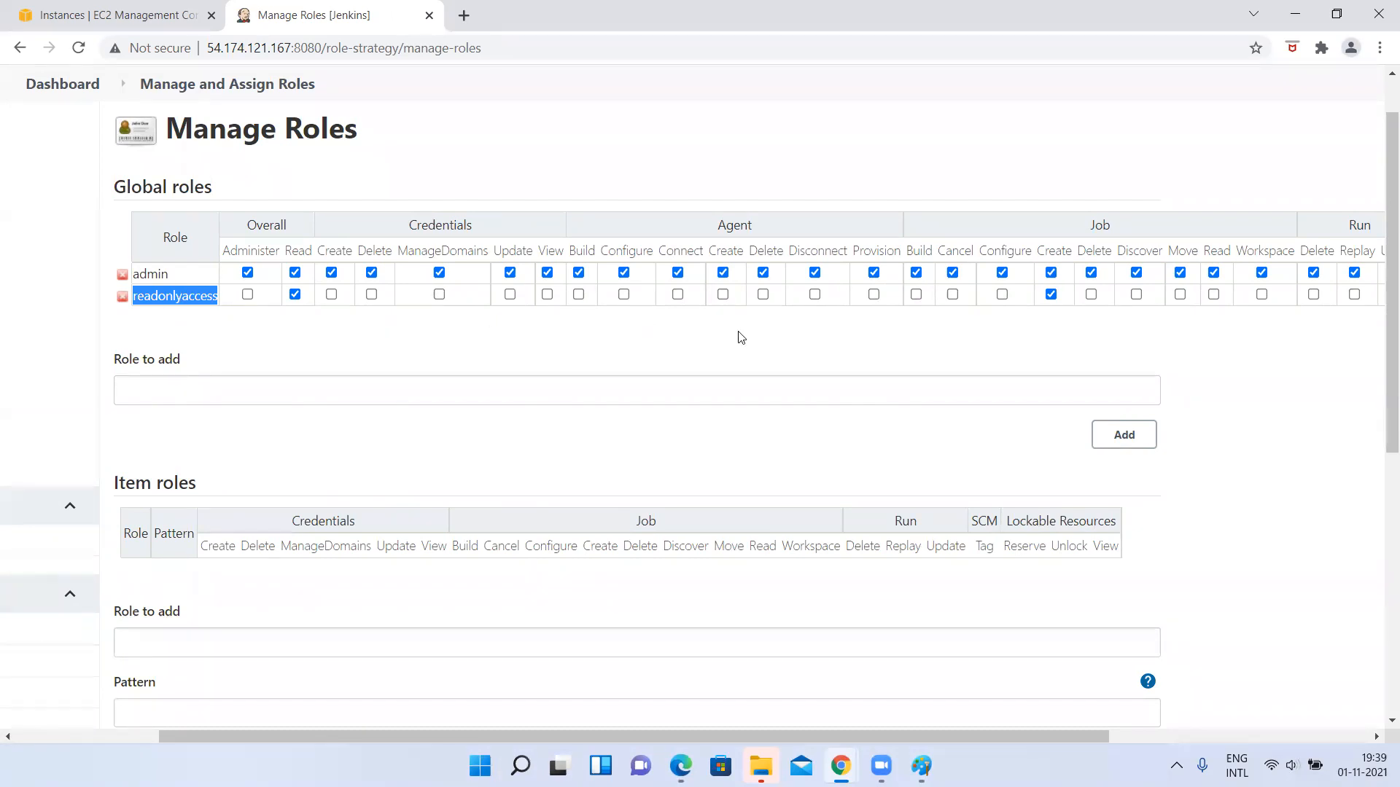
Grant the readonlyaccess global role the Job Configure permission and apply the role changes.
scroll(741, 337, "right", 2)
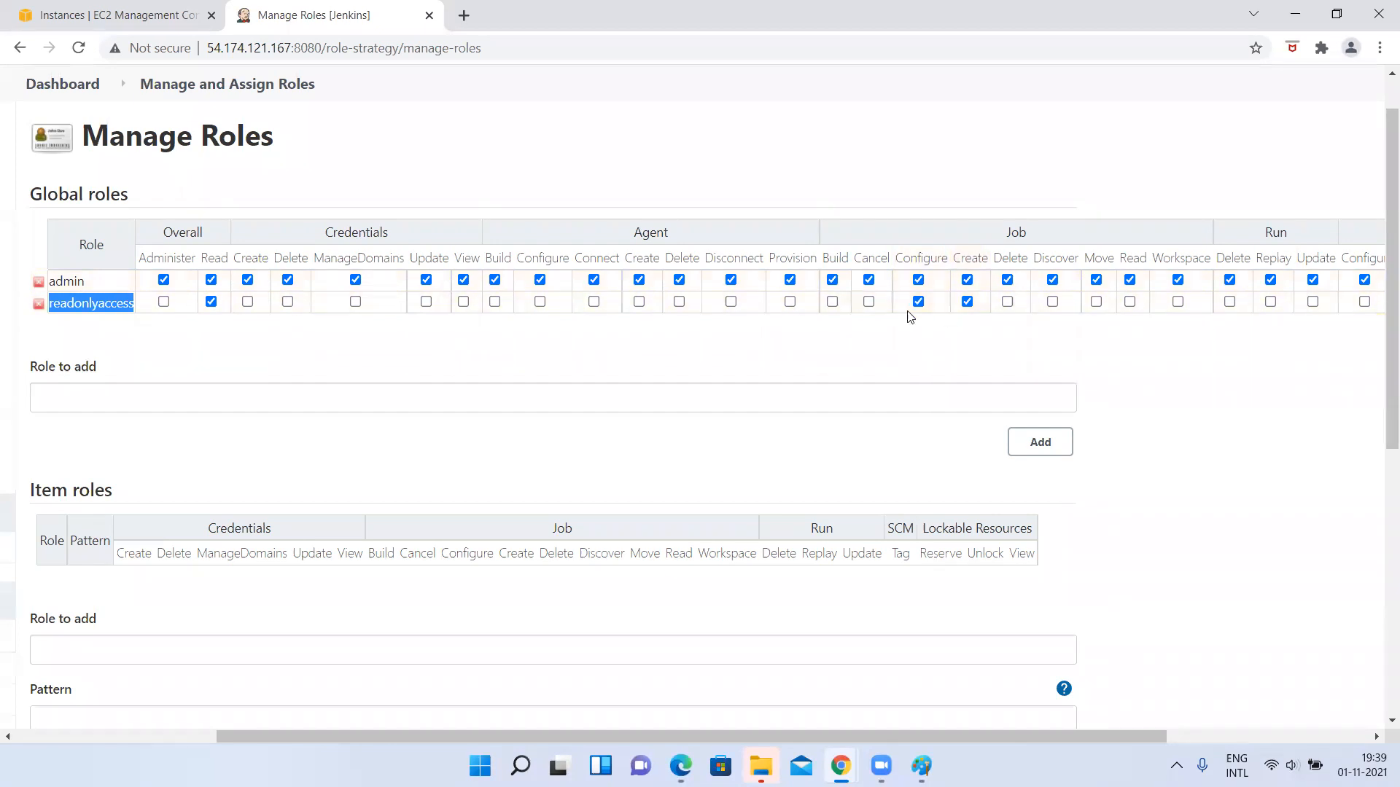
scroll(915, 482, "down", 7)
left_click(139, 626)
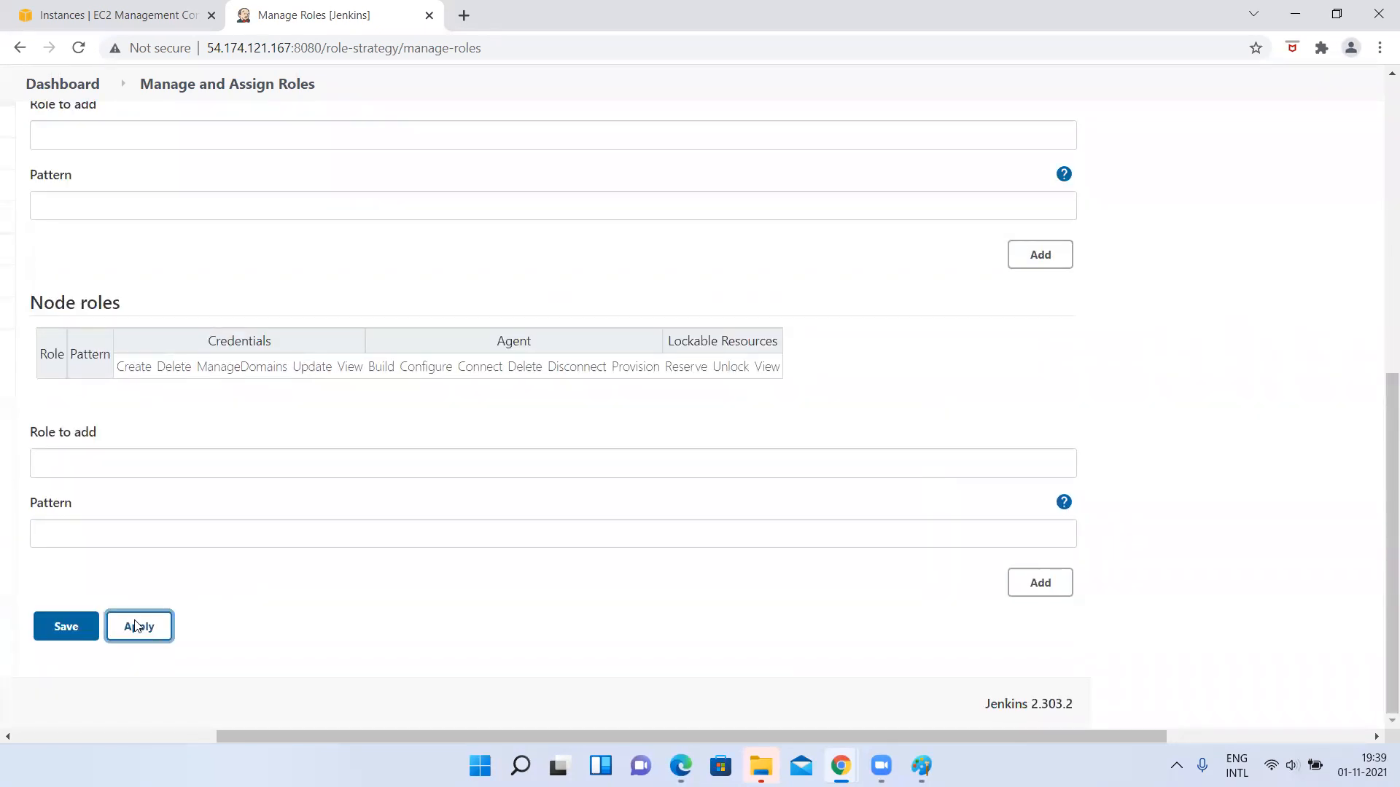
Switch to the created user's session in Edge and load the Jenkins dashboard at 54.174.121.167:8080.
key("alt+Tab")
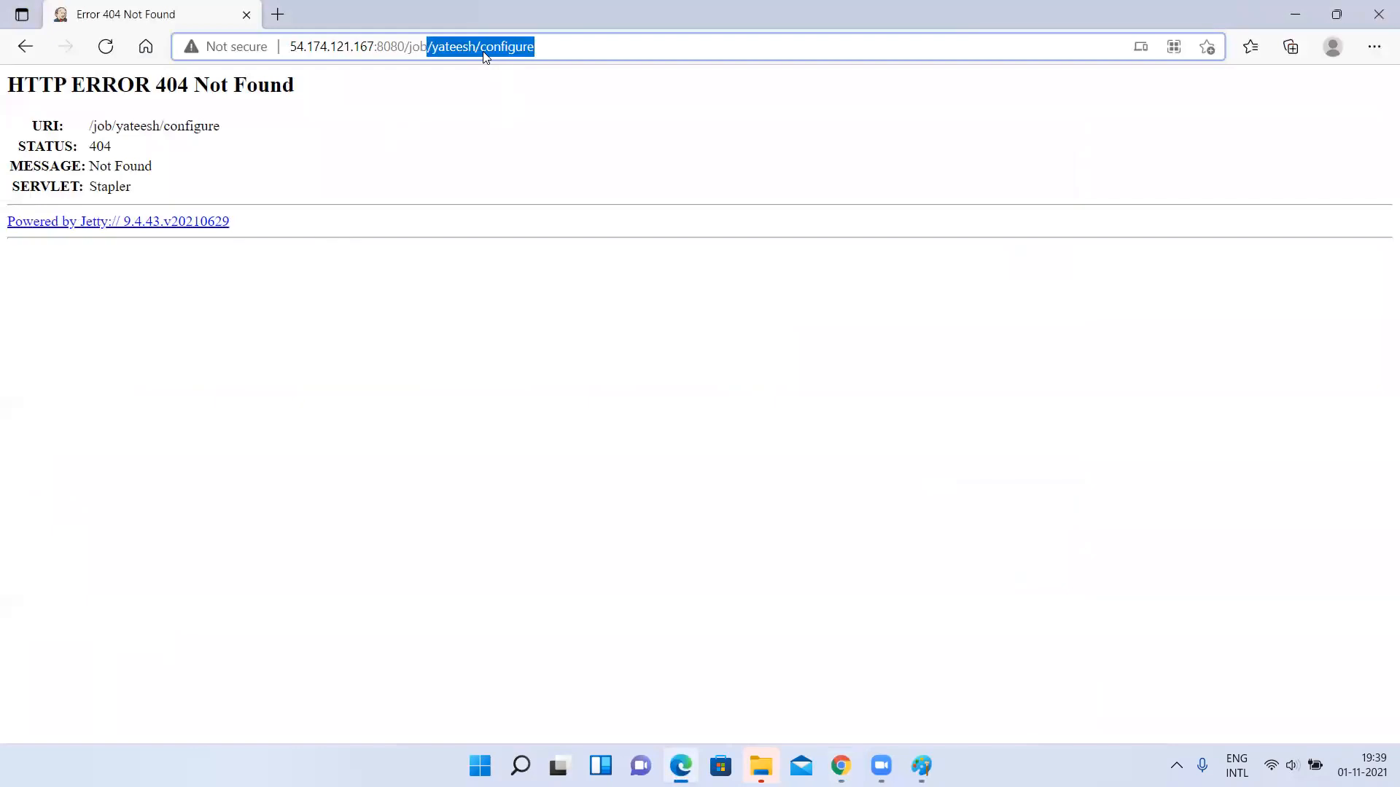
key("BackSpace")
key("BackSpace")
key("BackSpace")
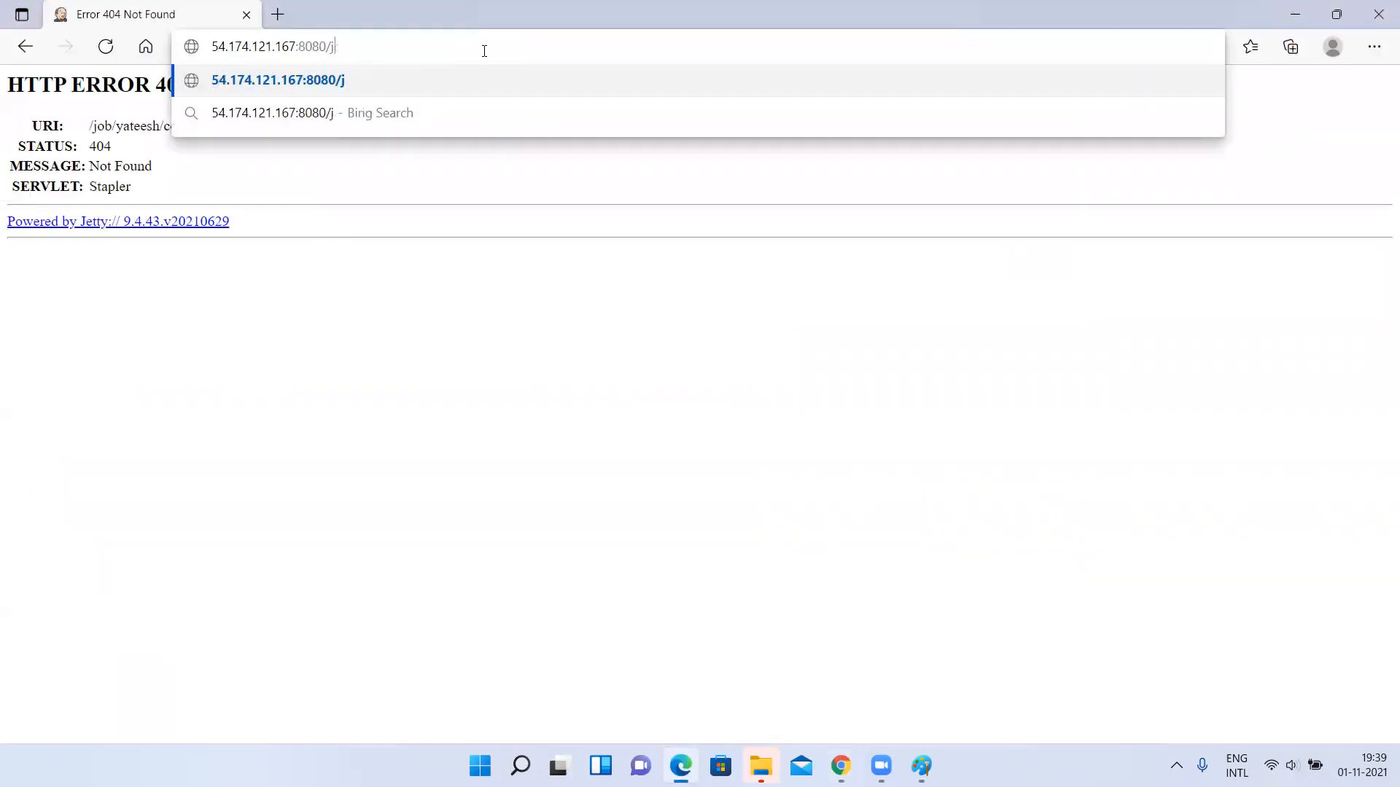
key("Return")
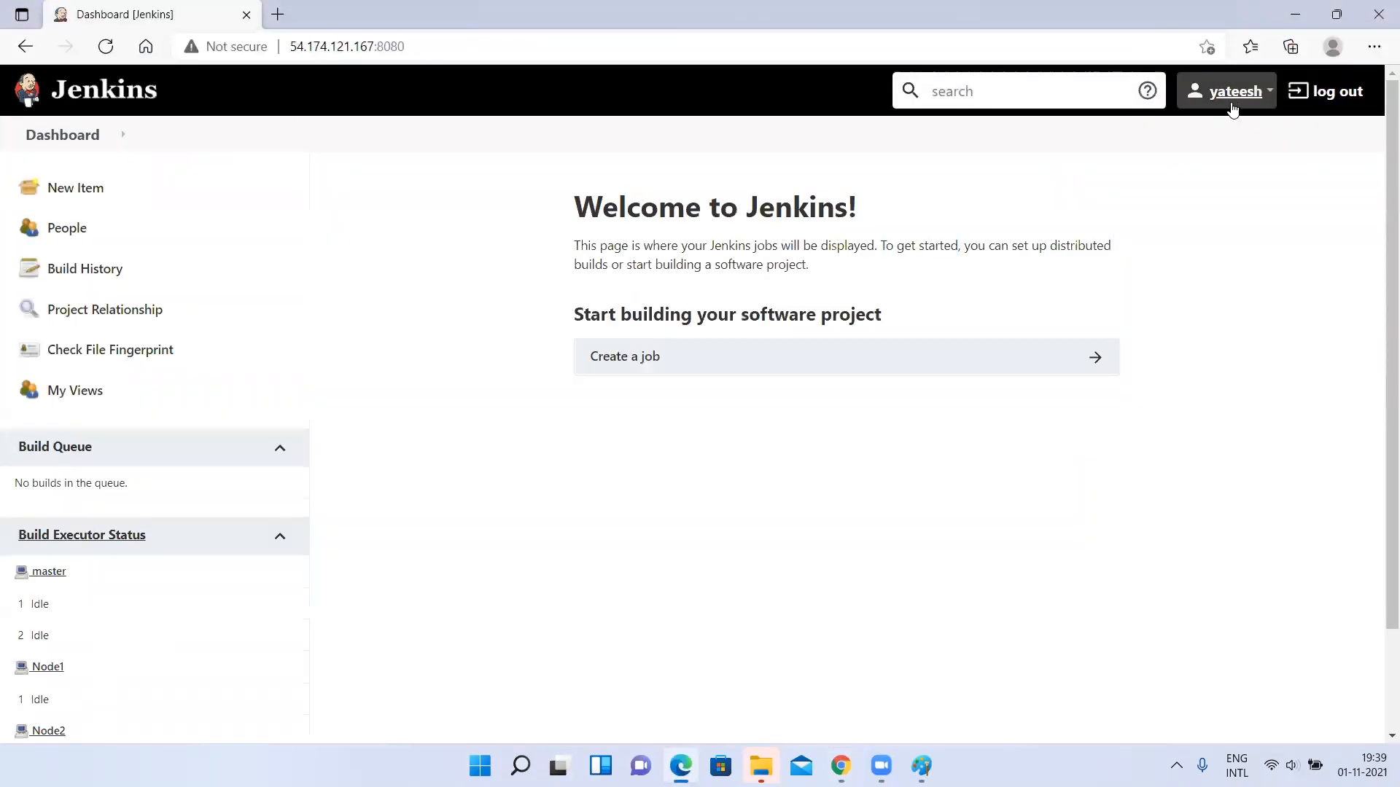
Try to create a Freestyle project with the signed-in user's name as the item name, and return to the dashboard.
left_click(618, 359)
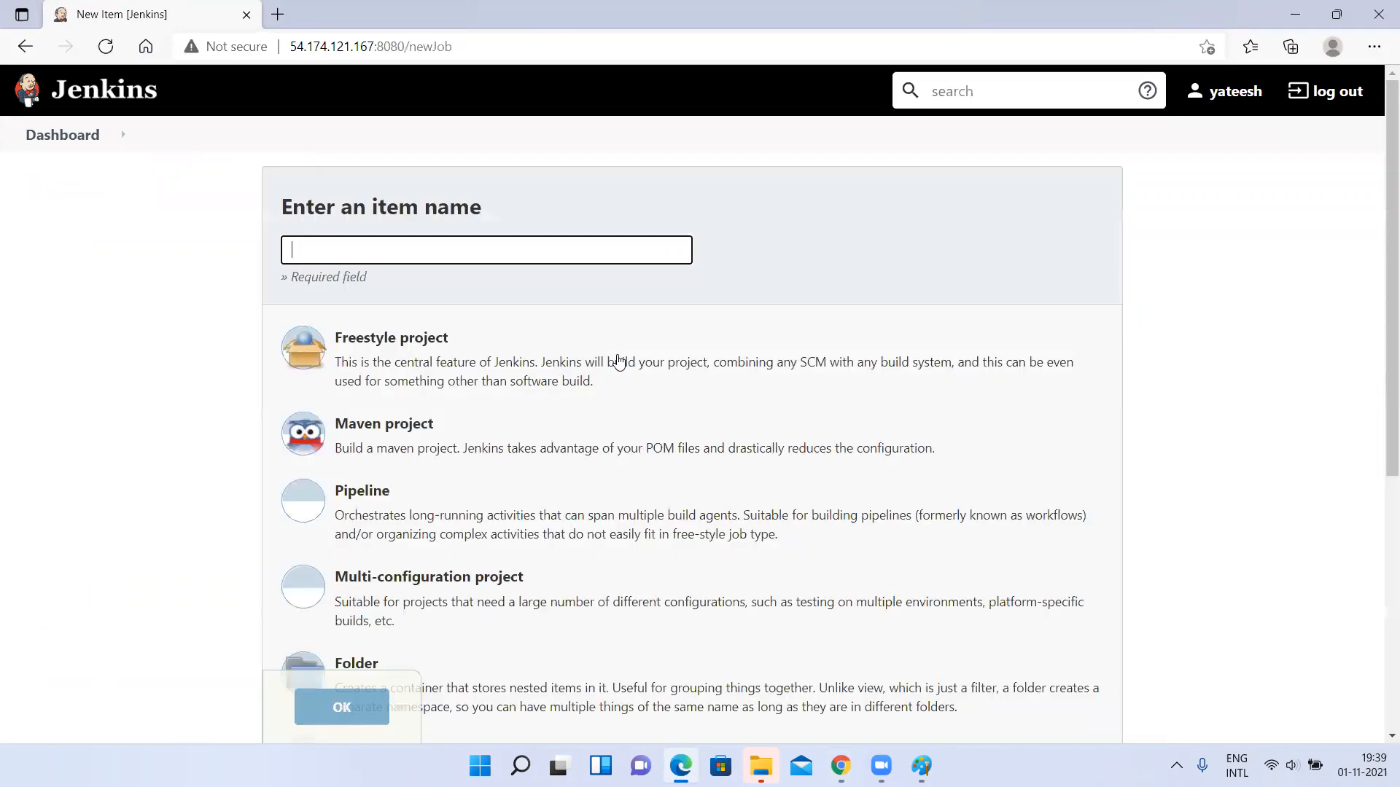
type("yate")
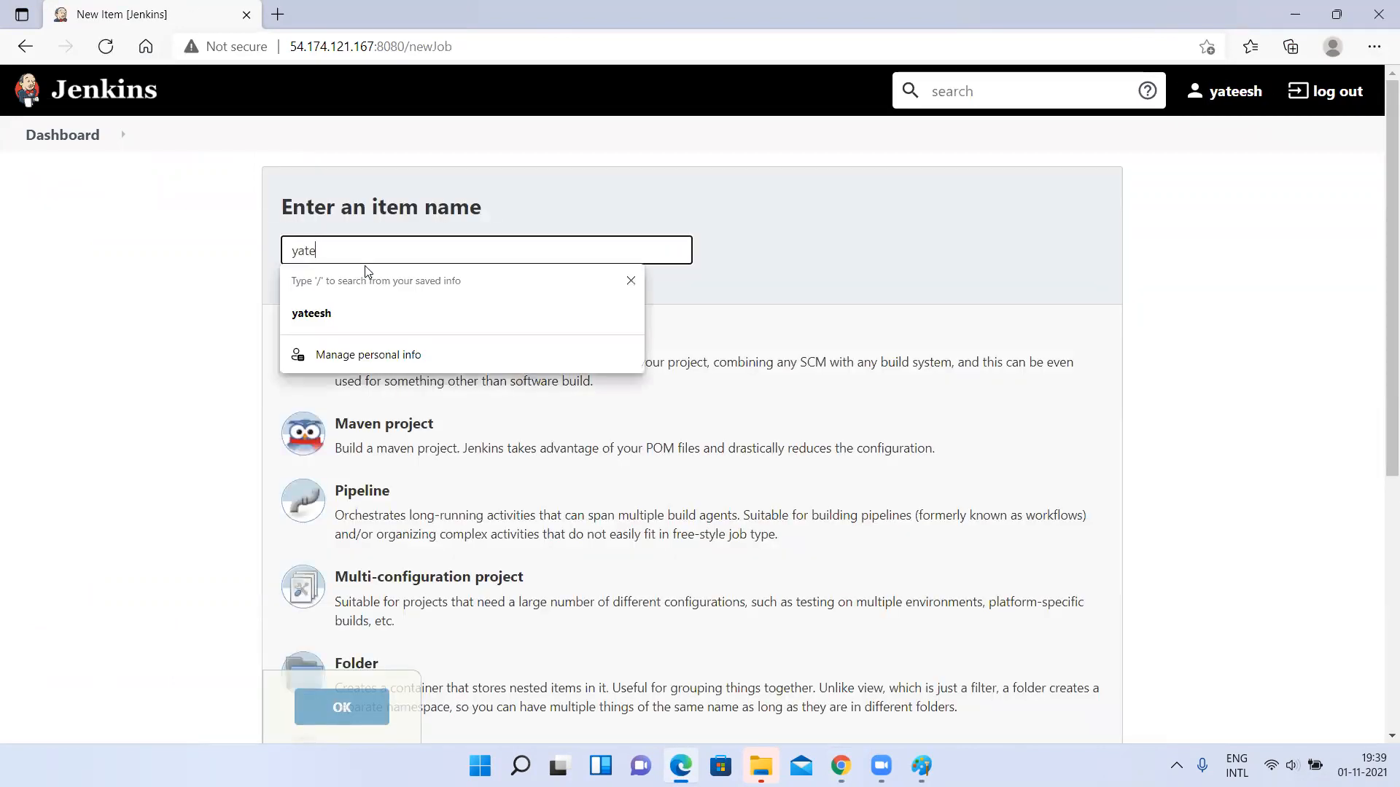
left_click(312, 313)
scroll(369, 490, "down", 6)
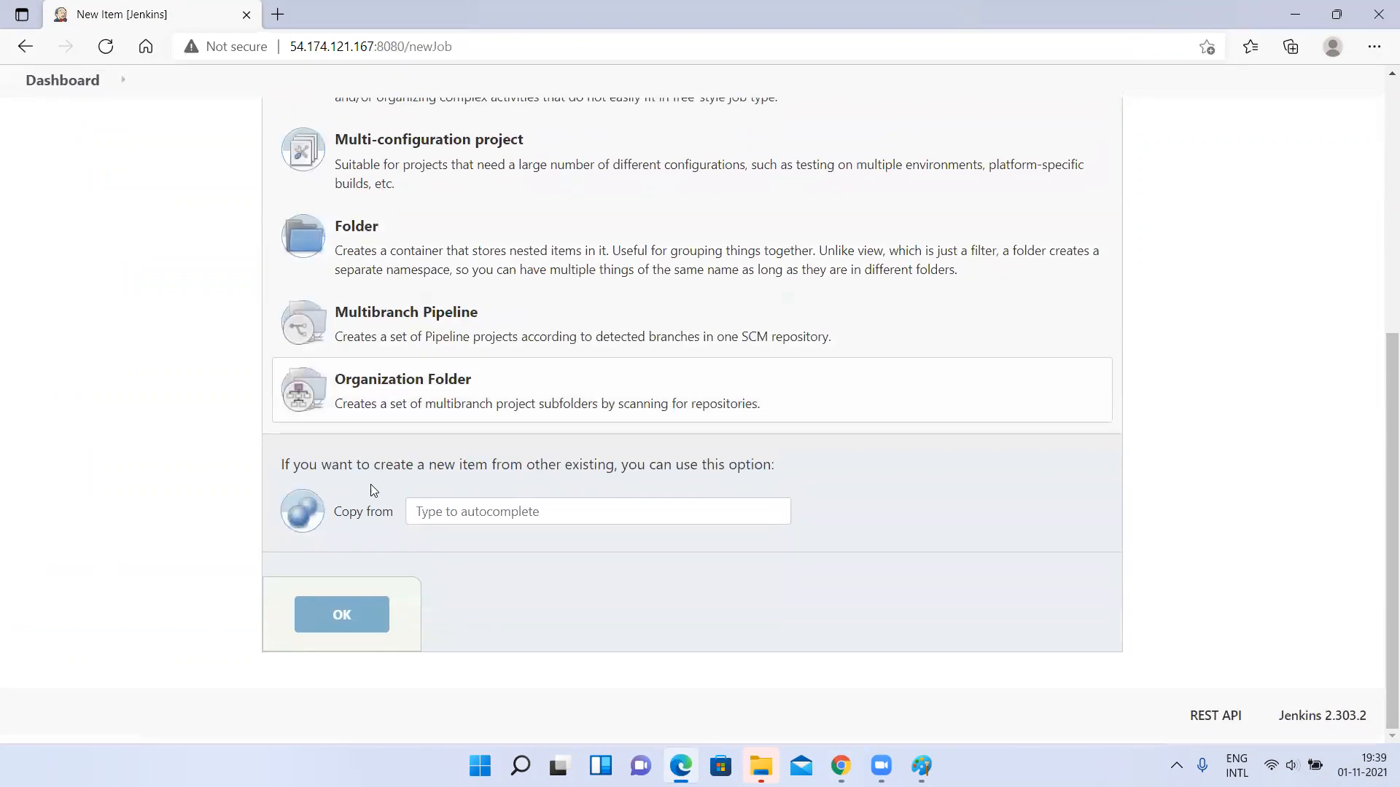
scroll(316, 282, "up", 6)
left_click(393, 319)
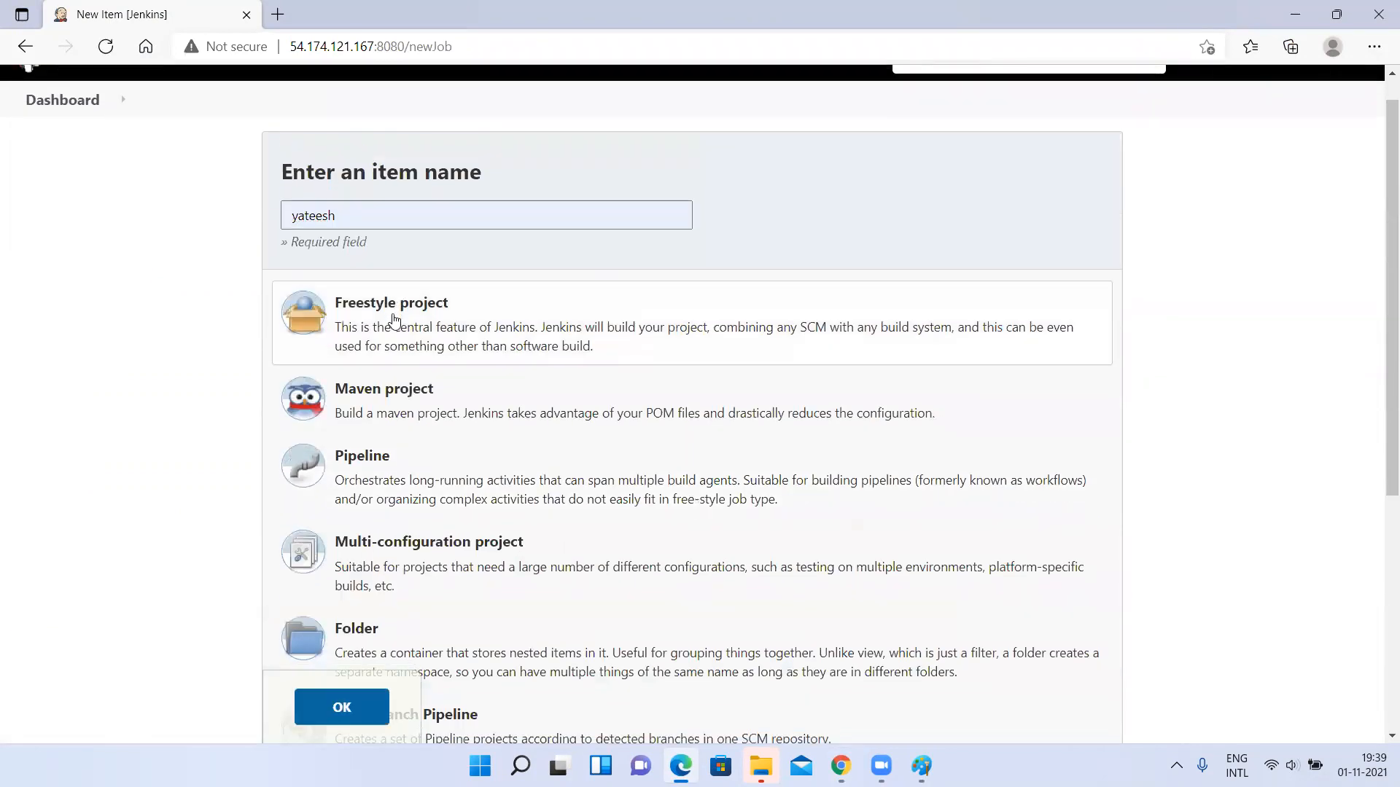
scroll(354, 572, "down", 6)
left_click(342, 616)
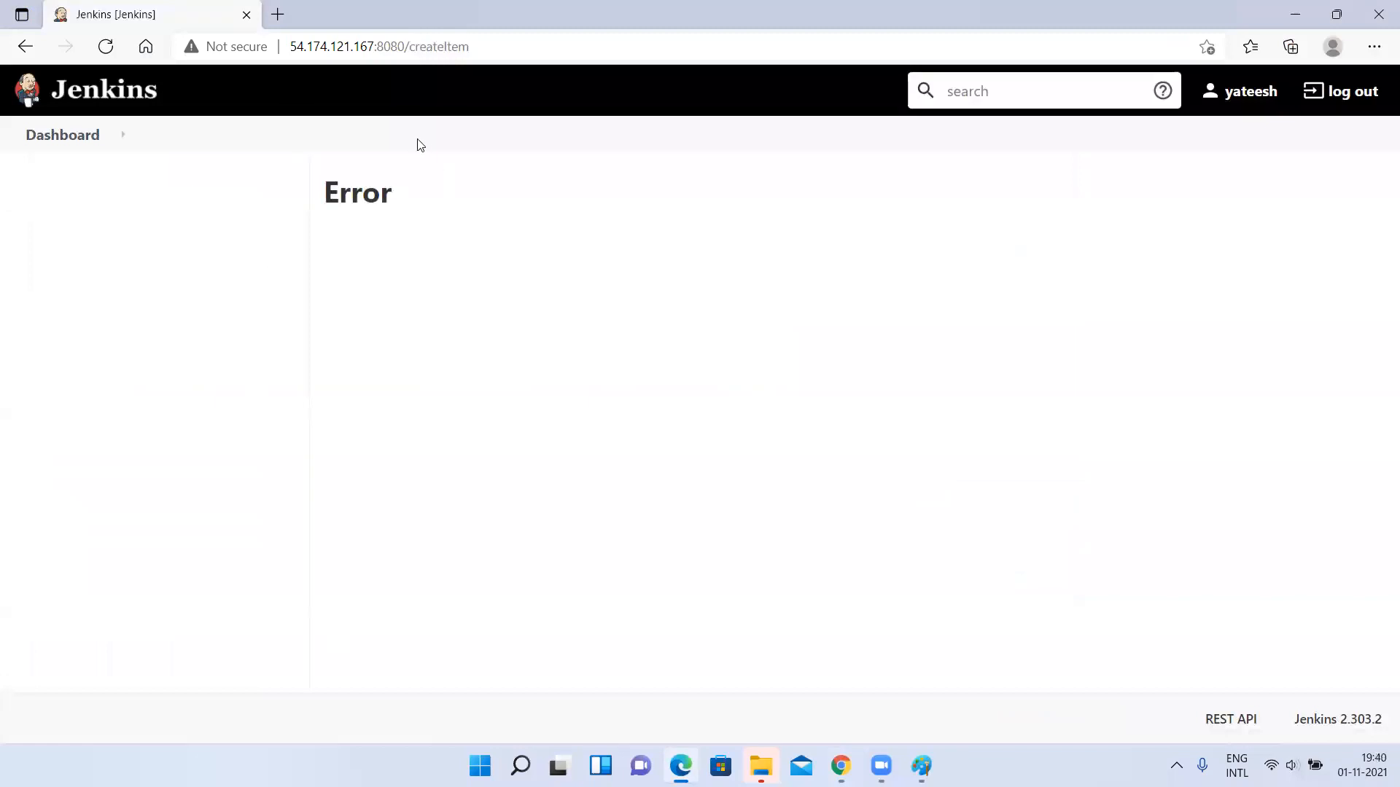
left_click_drag(412, 50, 727, 48)
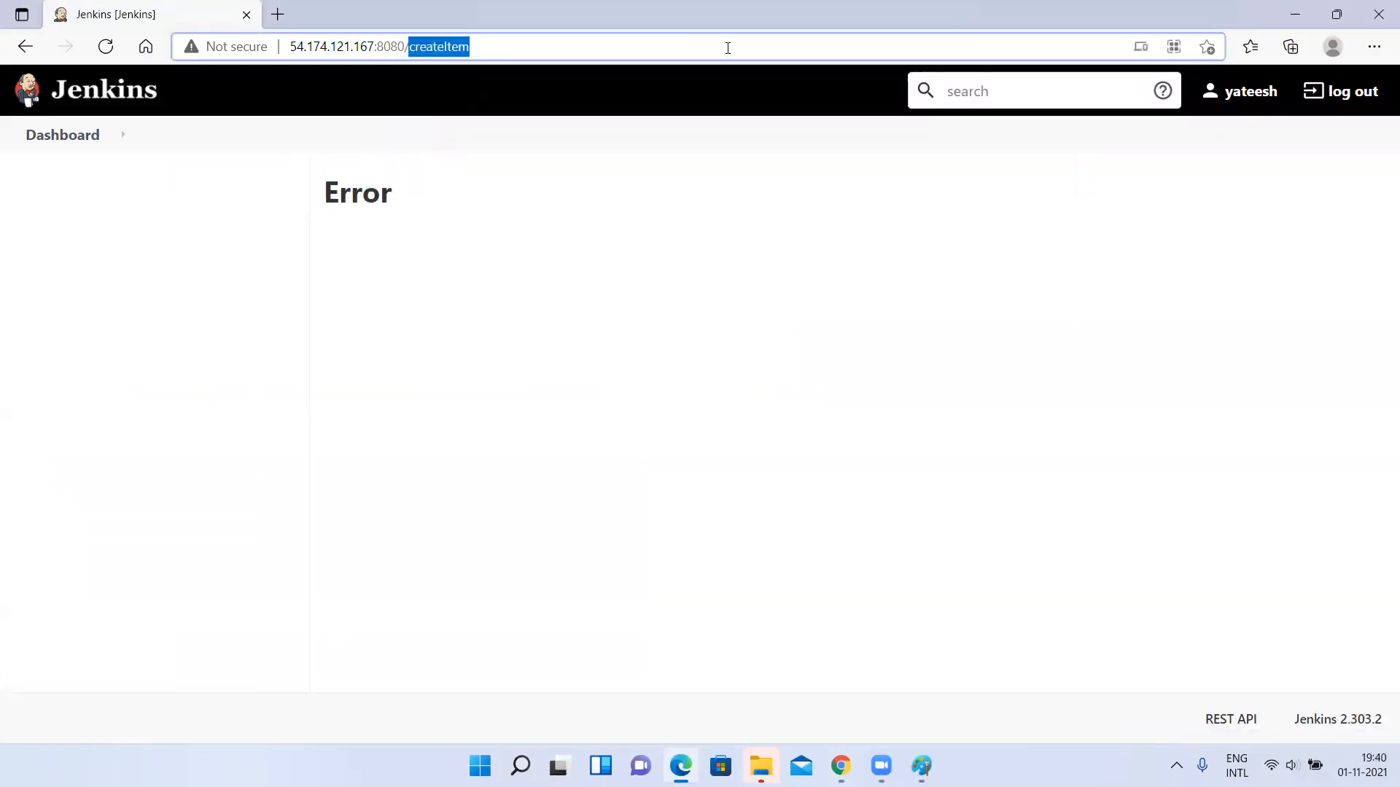
left_click(57, 138)
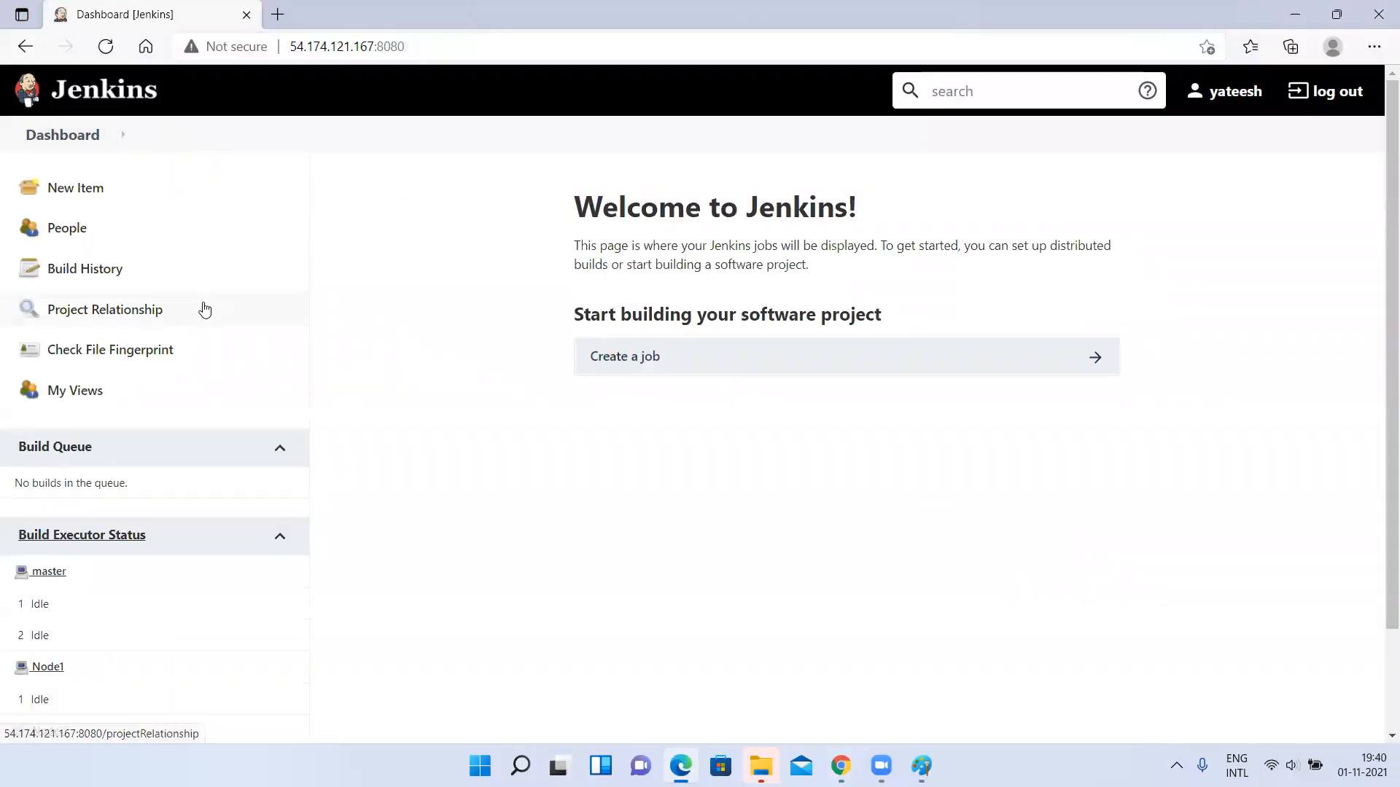
Switch back to the admin session in Chrome and remove the Overall Read permission from the readonlyaccess role.
key("alt+Tab")
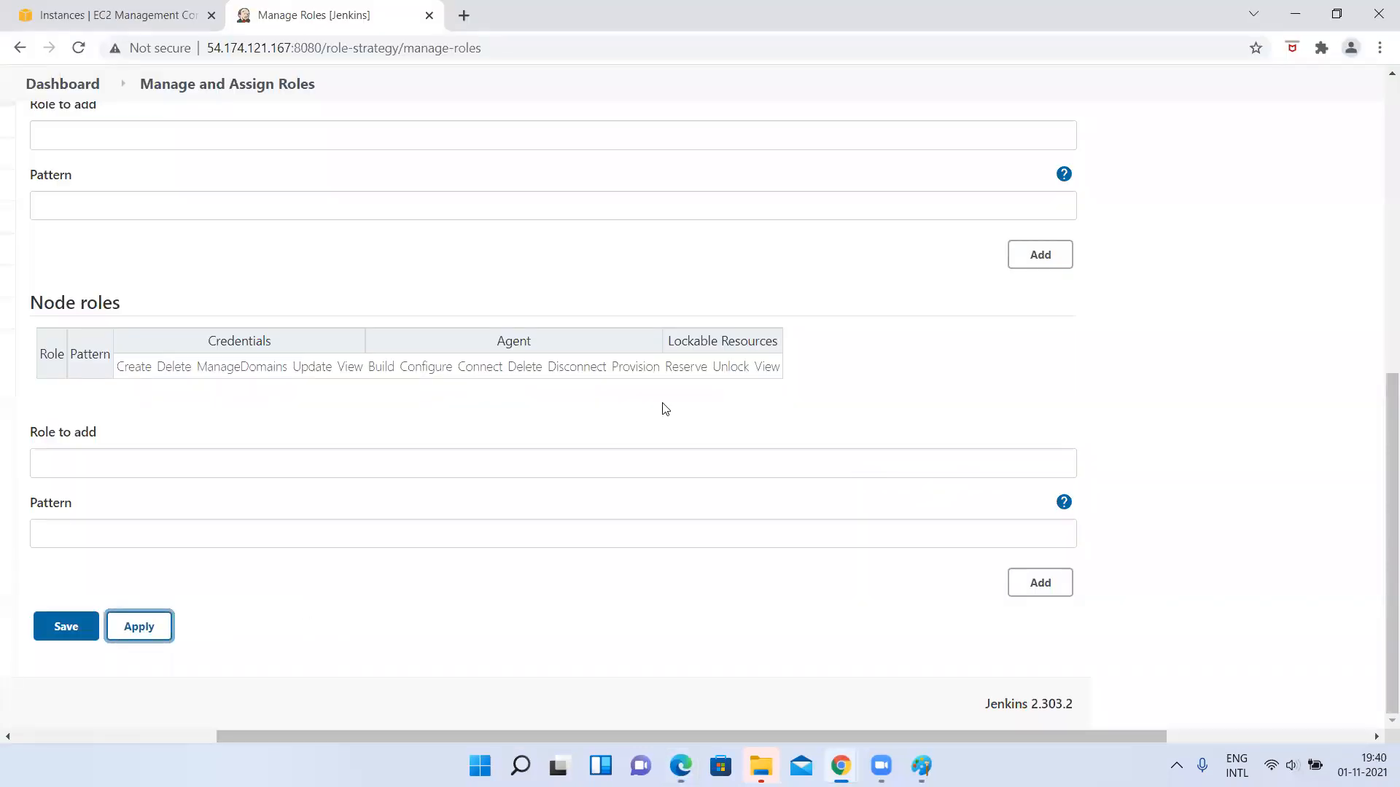
scroll(665, 408, "up", 10)
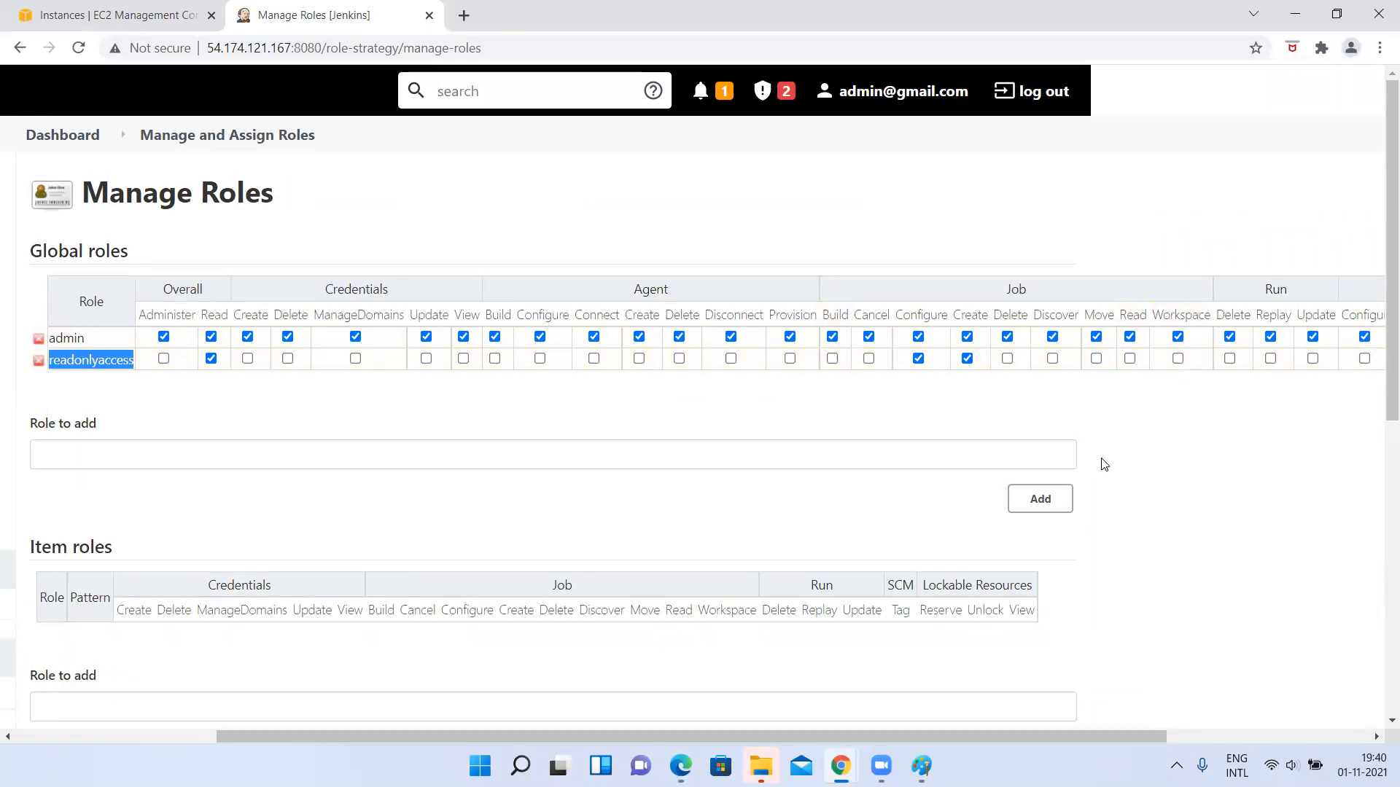
scroll(1101, 463, "right", 1)
scroll(464, 444, "left", 5)
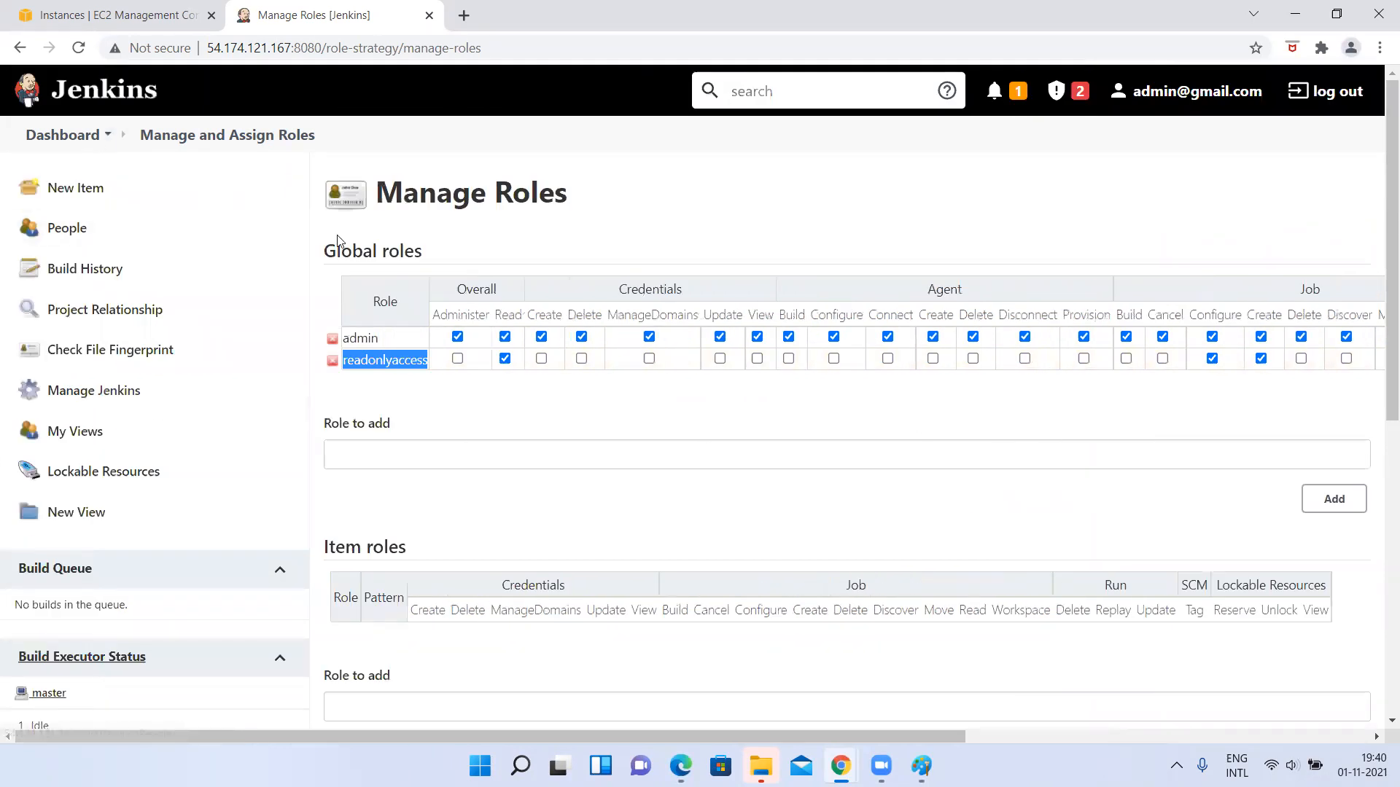
left_click(505, 360)
scroll(968, 443, "right", 1)
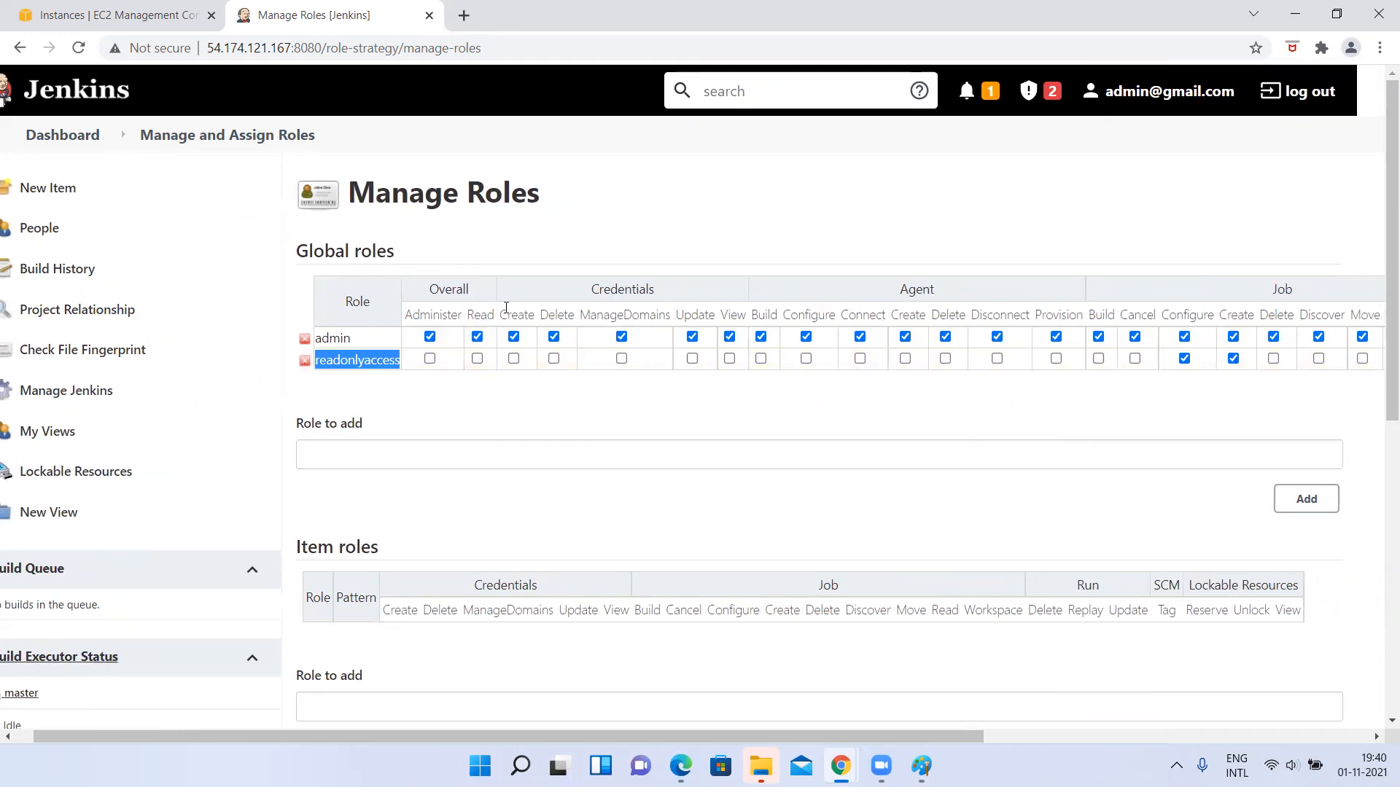
Grant the readonlyaccess role the Job permissions Build, Cancel, Delete, Discover, Move, Read and Workspace.
scroll(1075, 431, "right", 5)
left_click(765, 358)
left_click(801, 359)
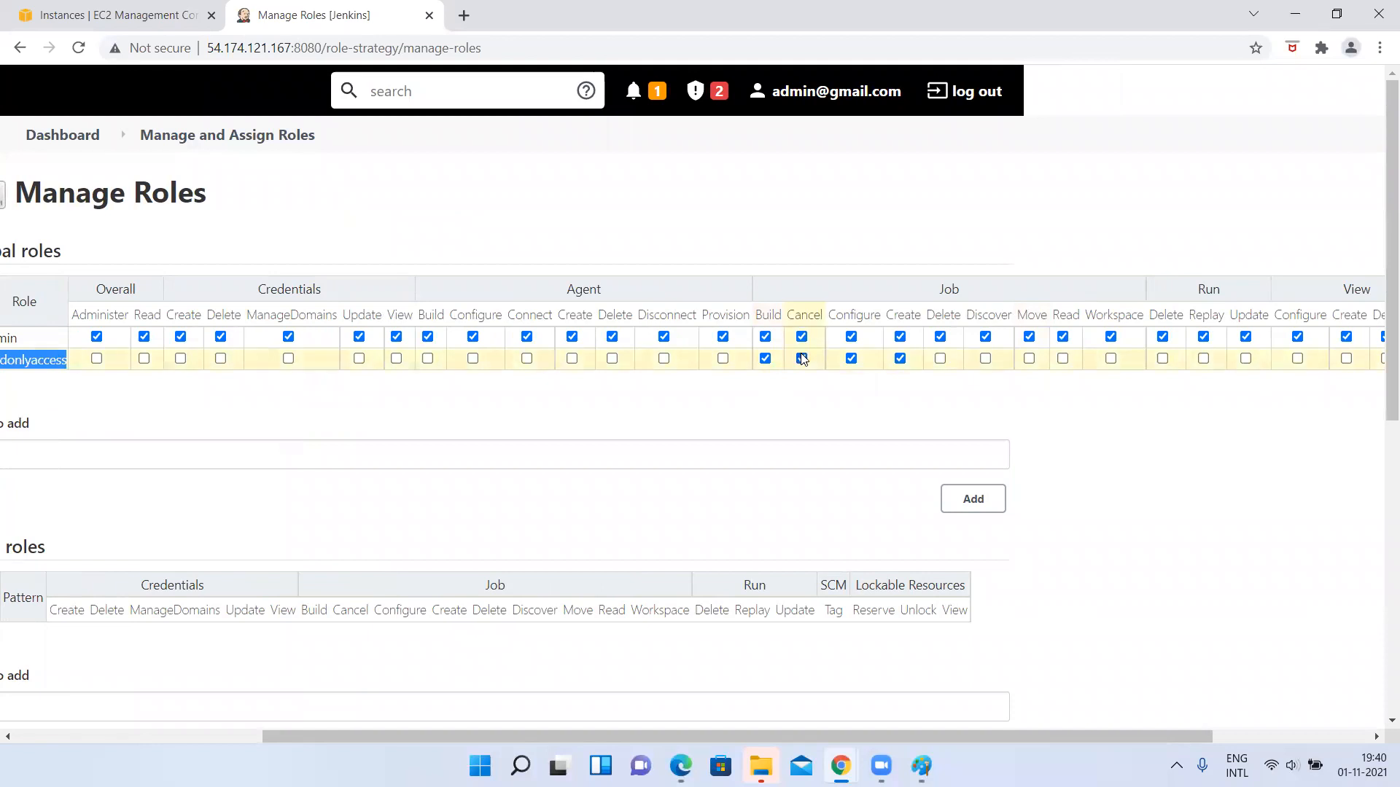
left_click(940, 359)
left_click(985, 359)
left_click(1029, 359)
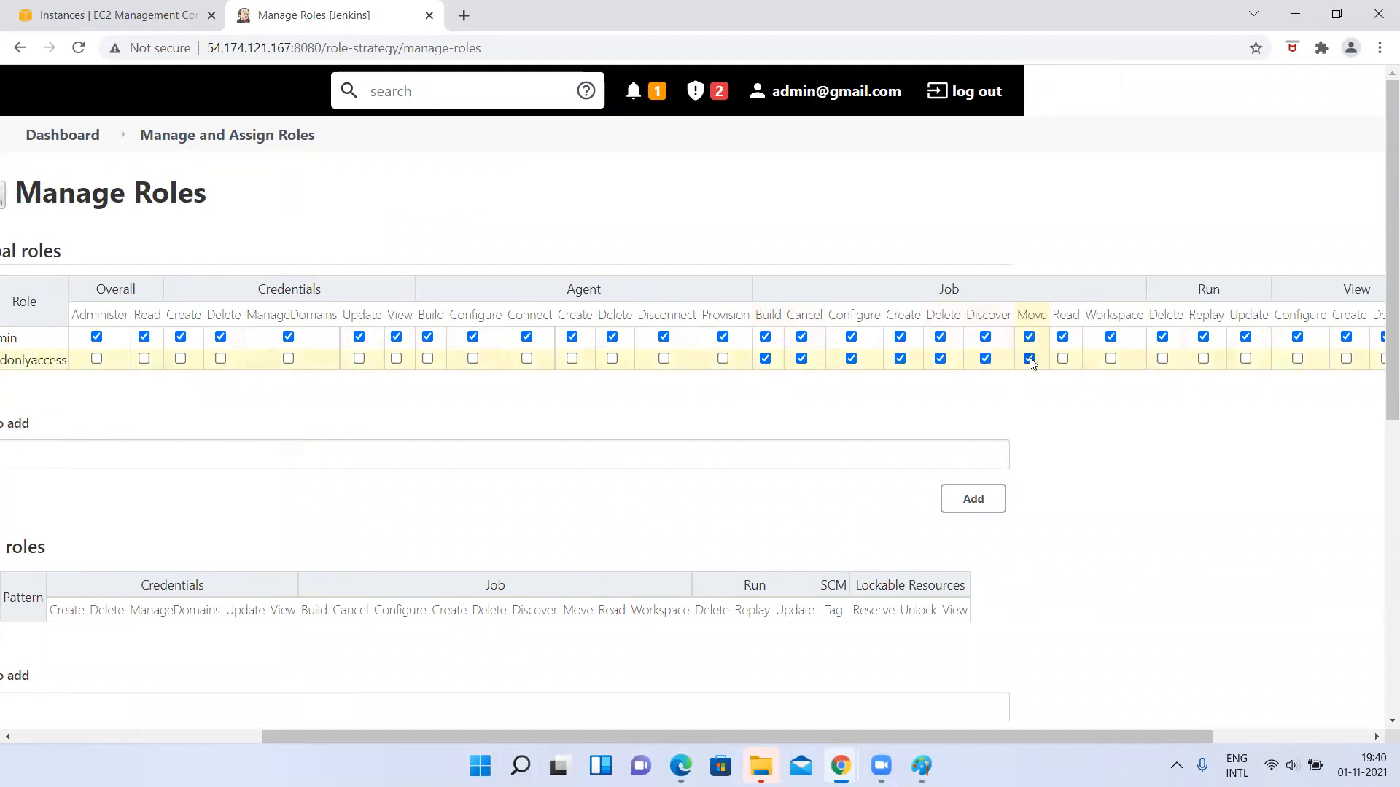
left_click(1062, 359)
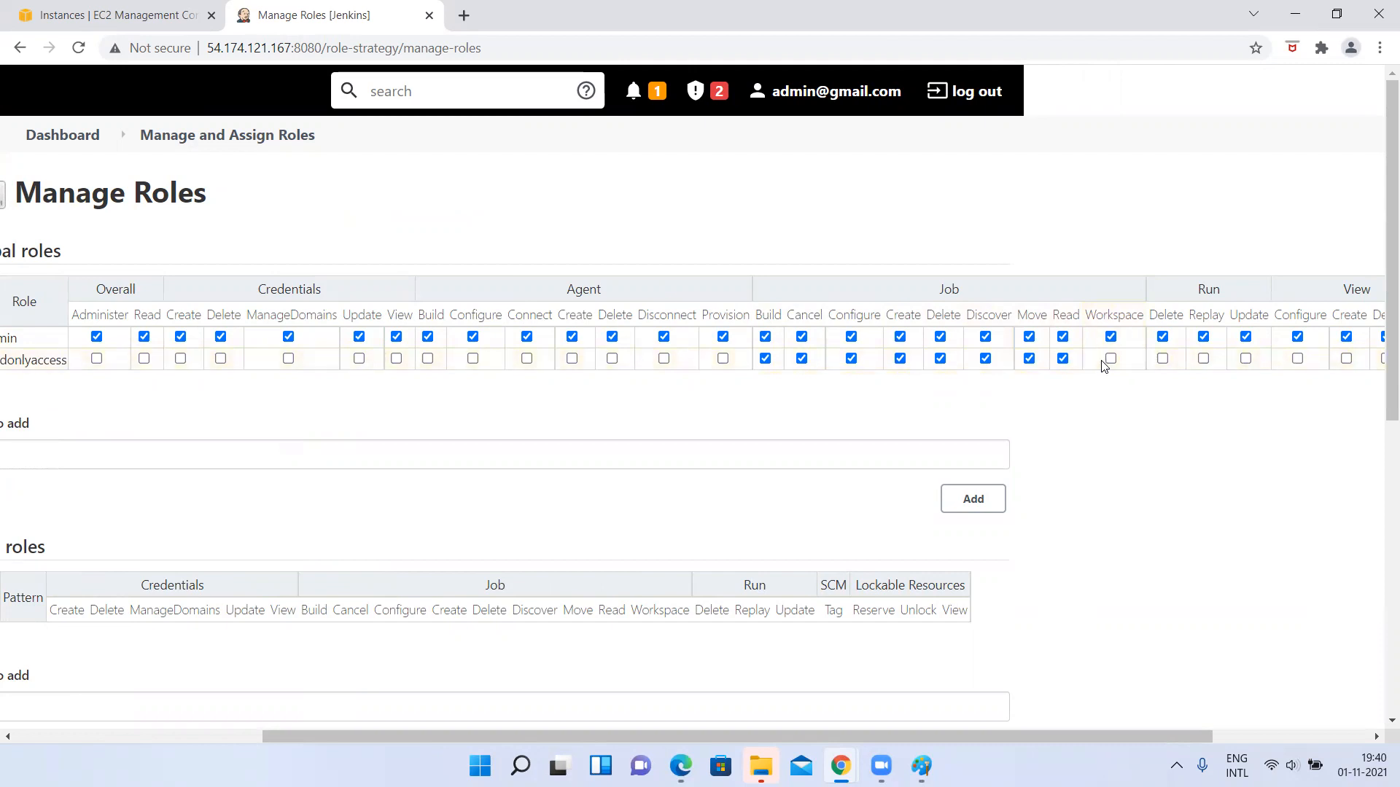
left_click(1110, 358)
Check over the readonlyaccess role's global permissions and apply the role changes.
scroll(907, 331, "down", 2)
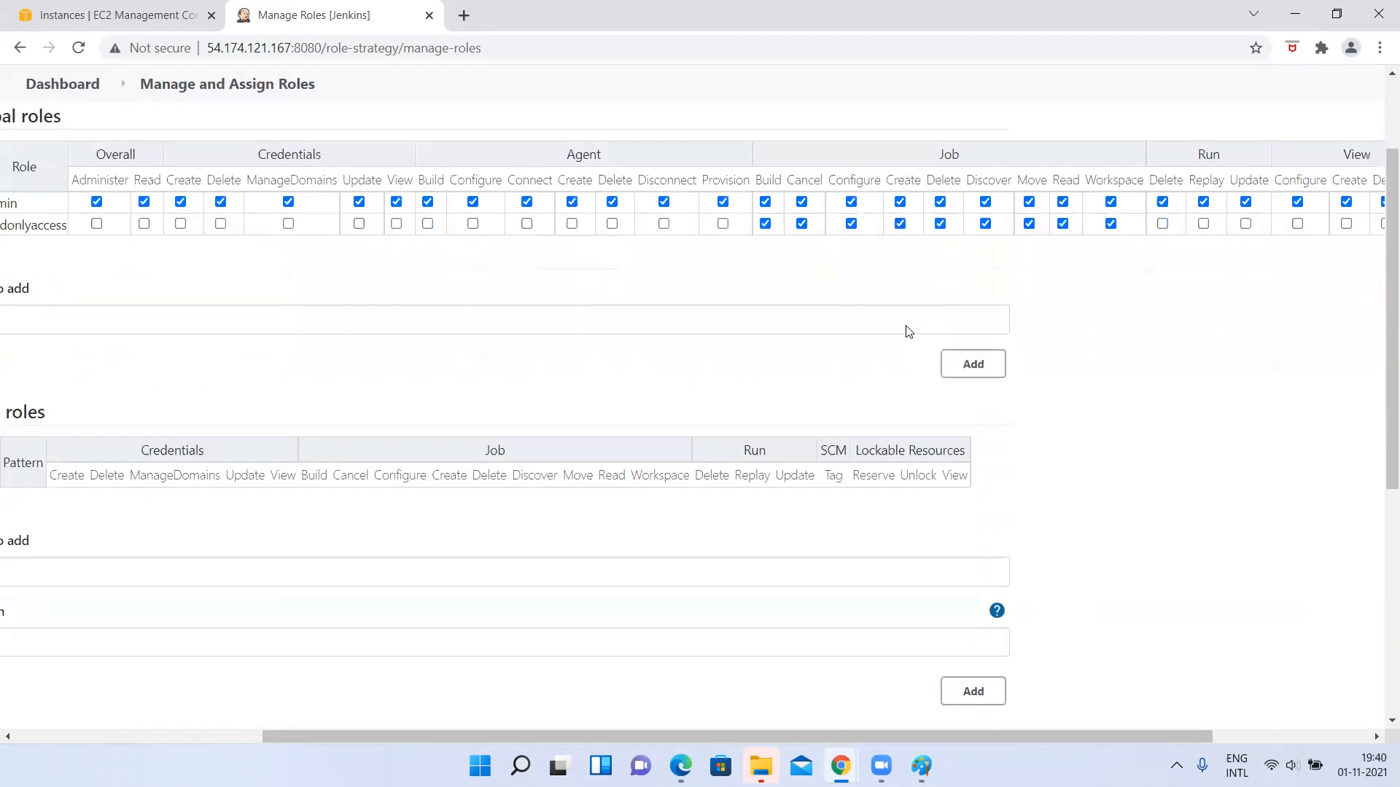
scroll(908, 331, "left", 5)
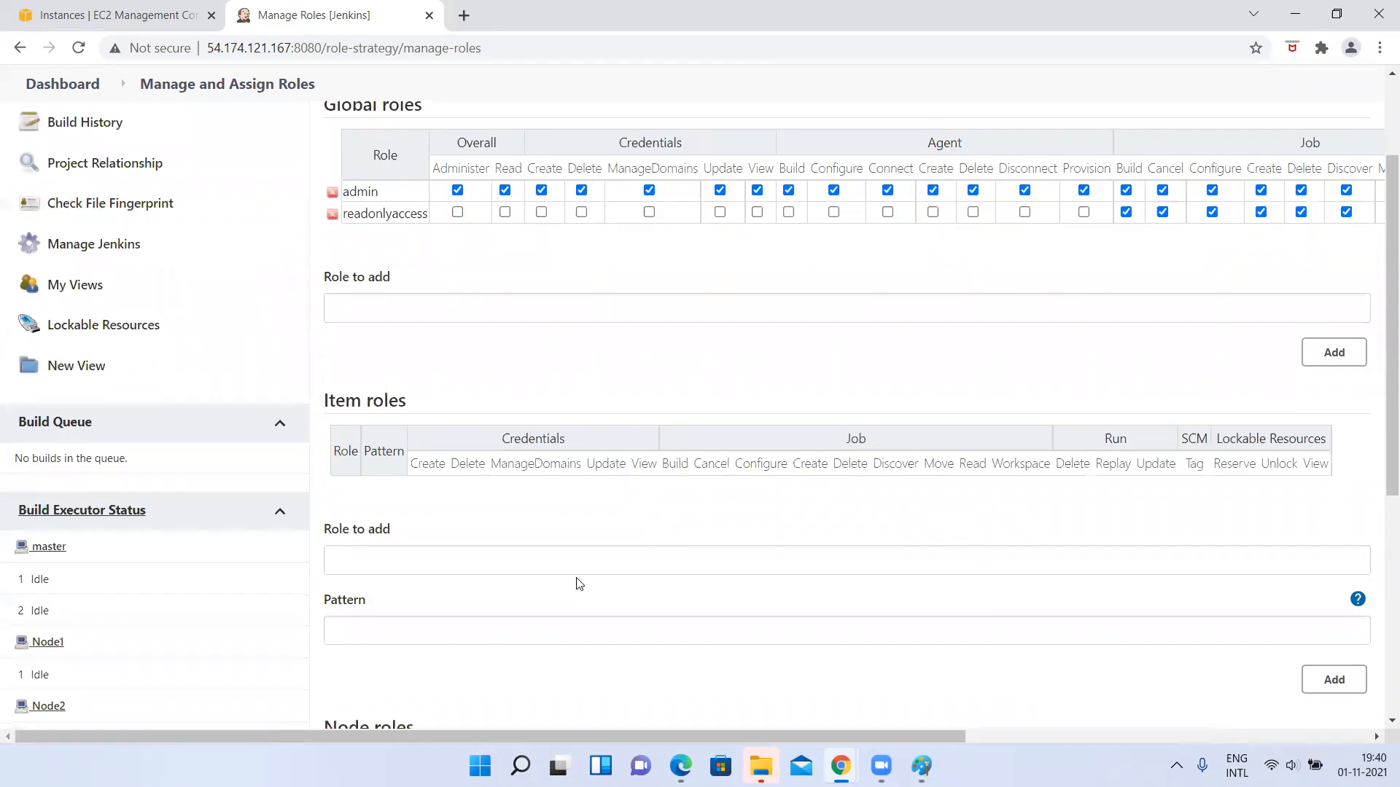
scroll(575, 581, "down", 5)
scroll(575, 581, "up", 5)
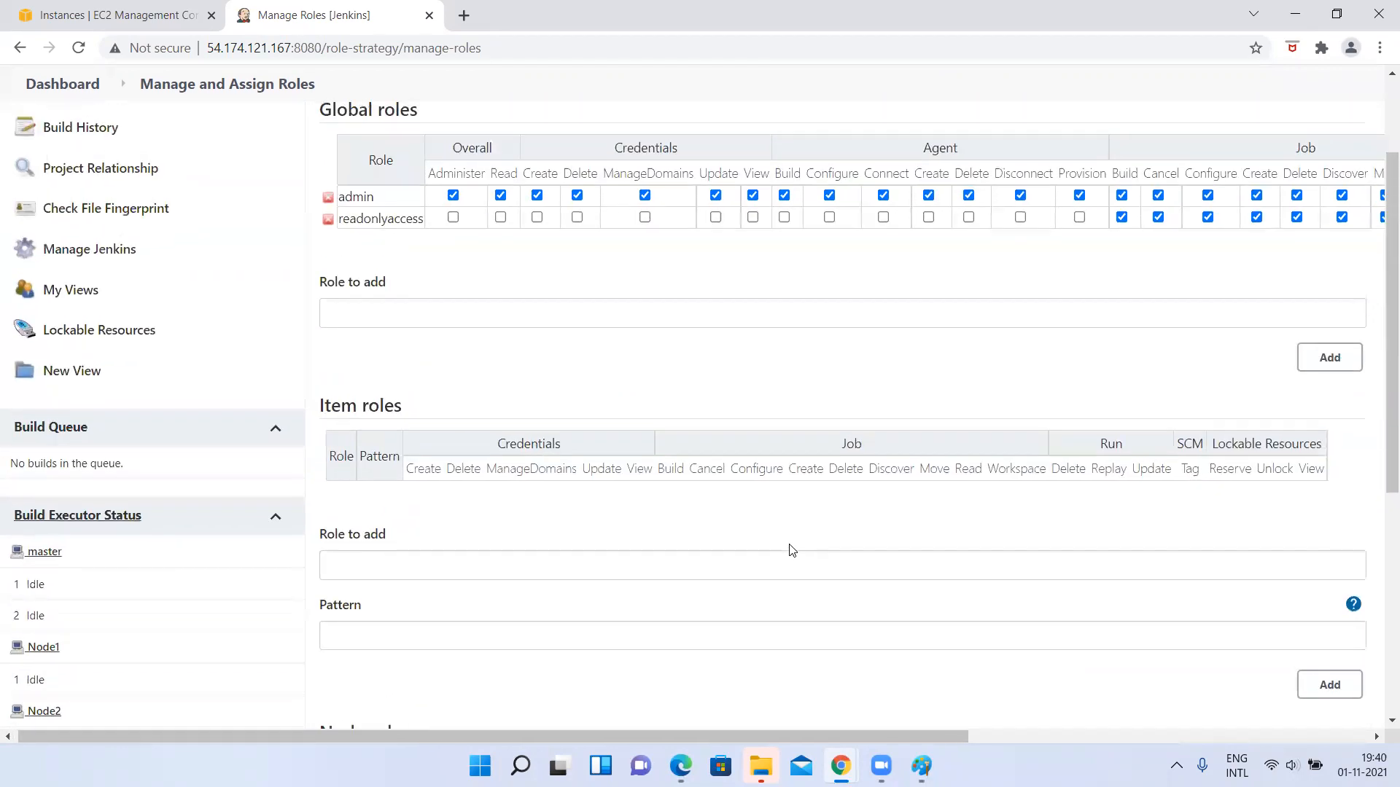
scroll(1108, 280, "right", 5)
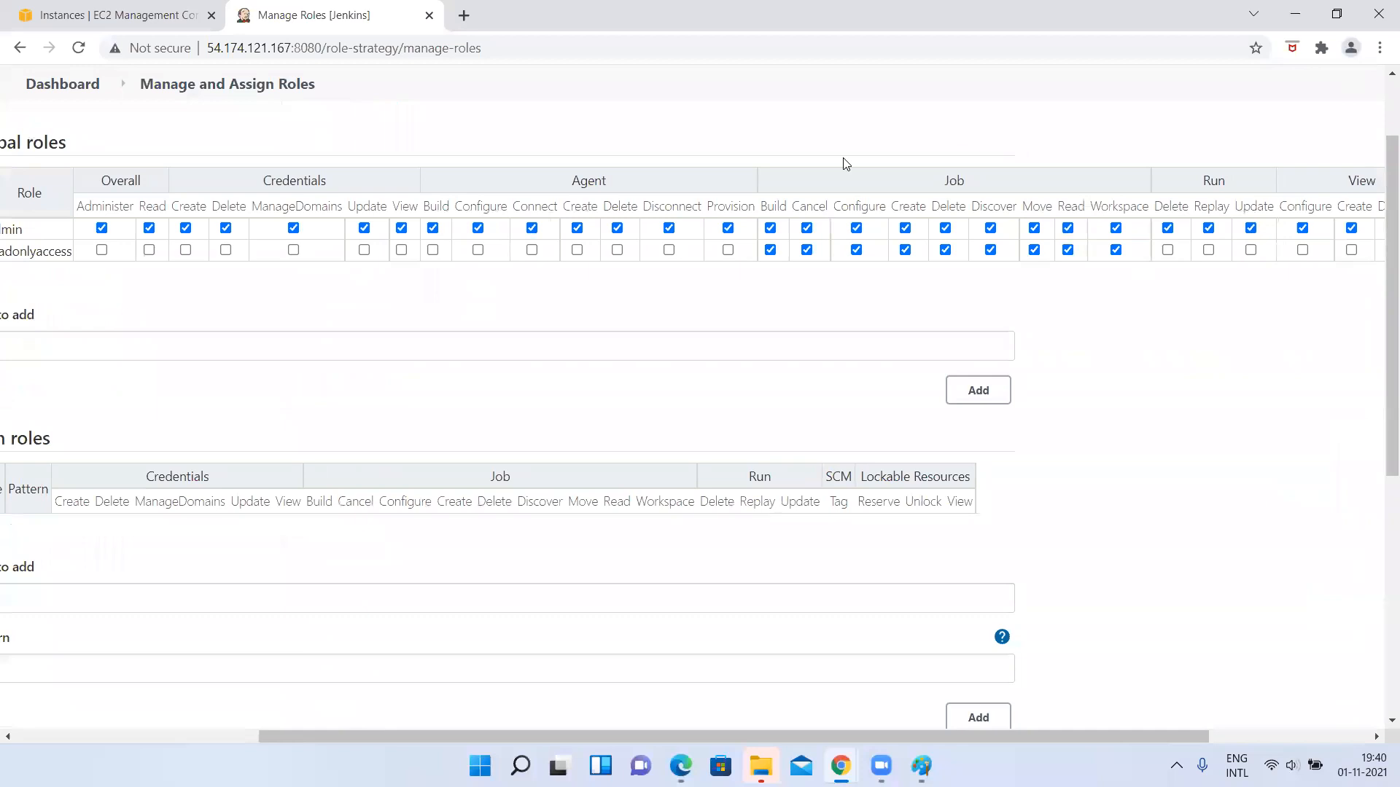
scroll(879, 348, "down", 5)
scroll(309, 571, "left", 5)
left_click(448, 631)
Switch to the created user's session in Edge and reload the Jenkins dashboard to test its access.
key("alt+Tab")
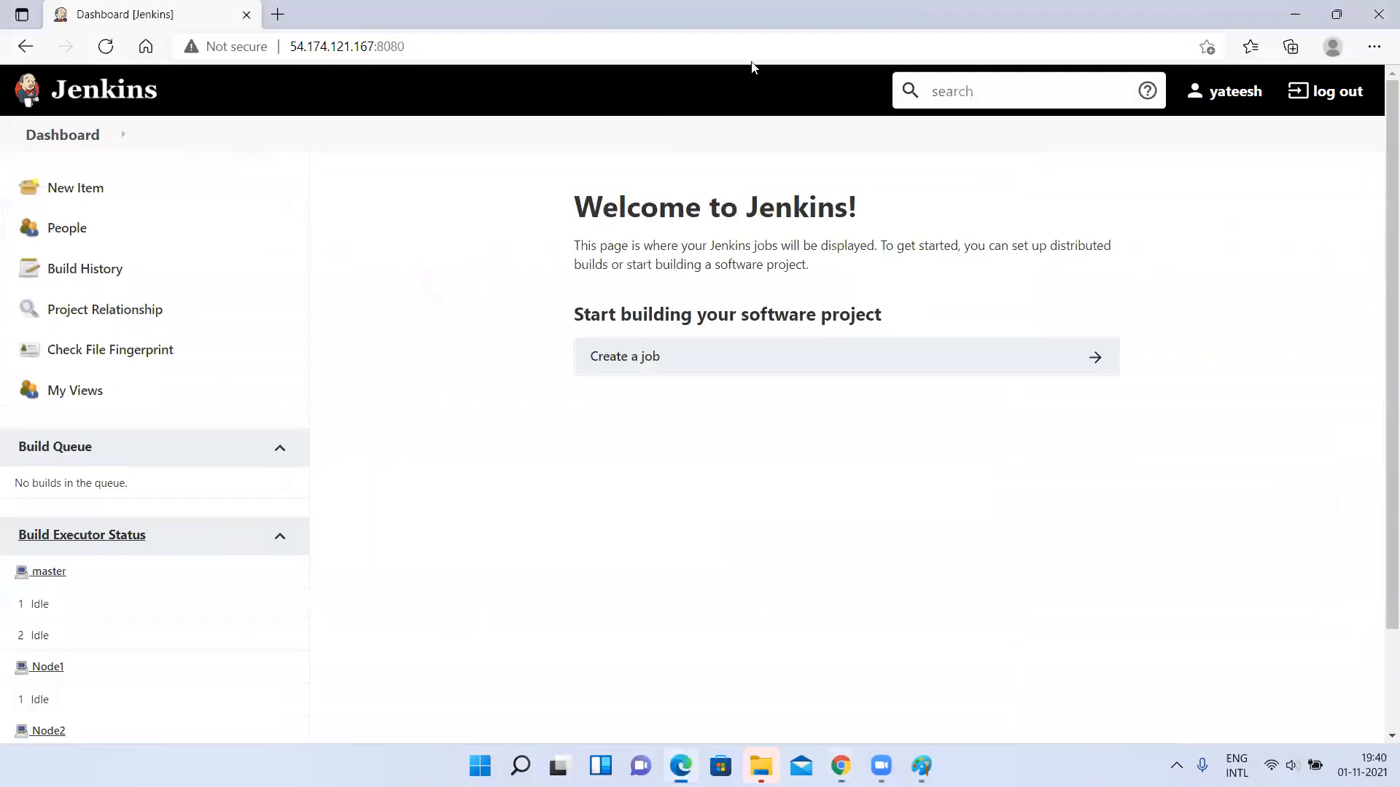
left_click(555, 44)
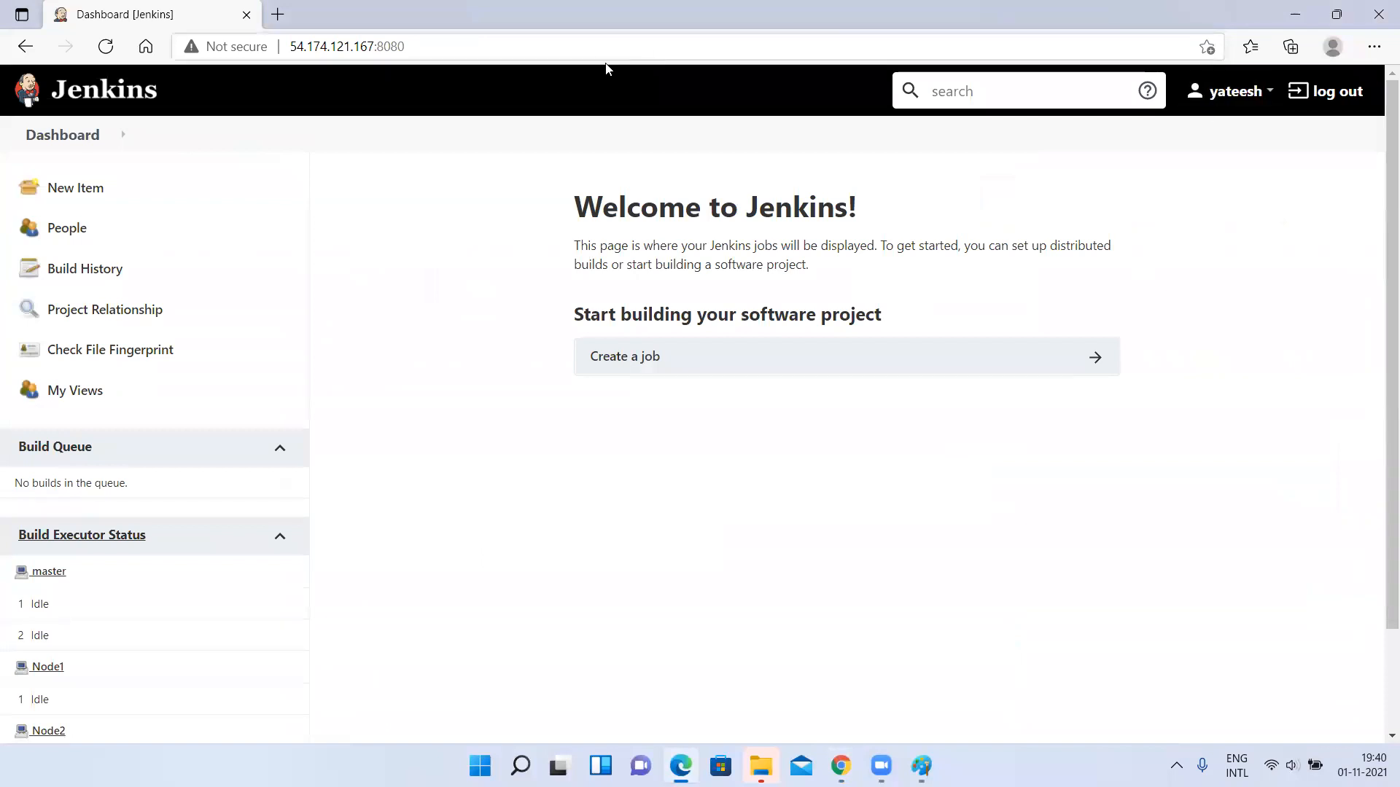
key("Return")
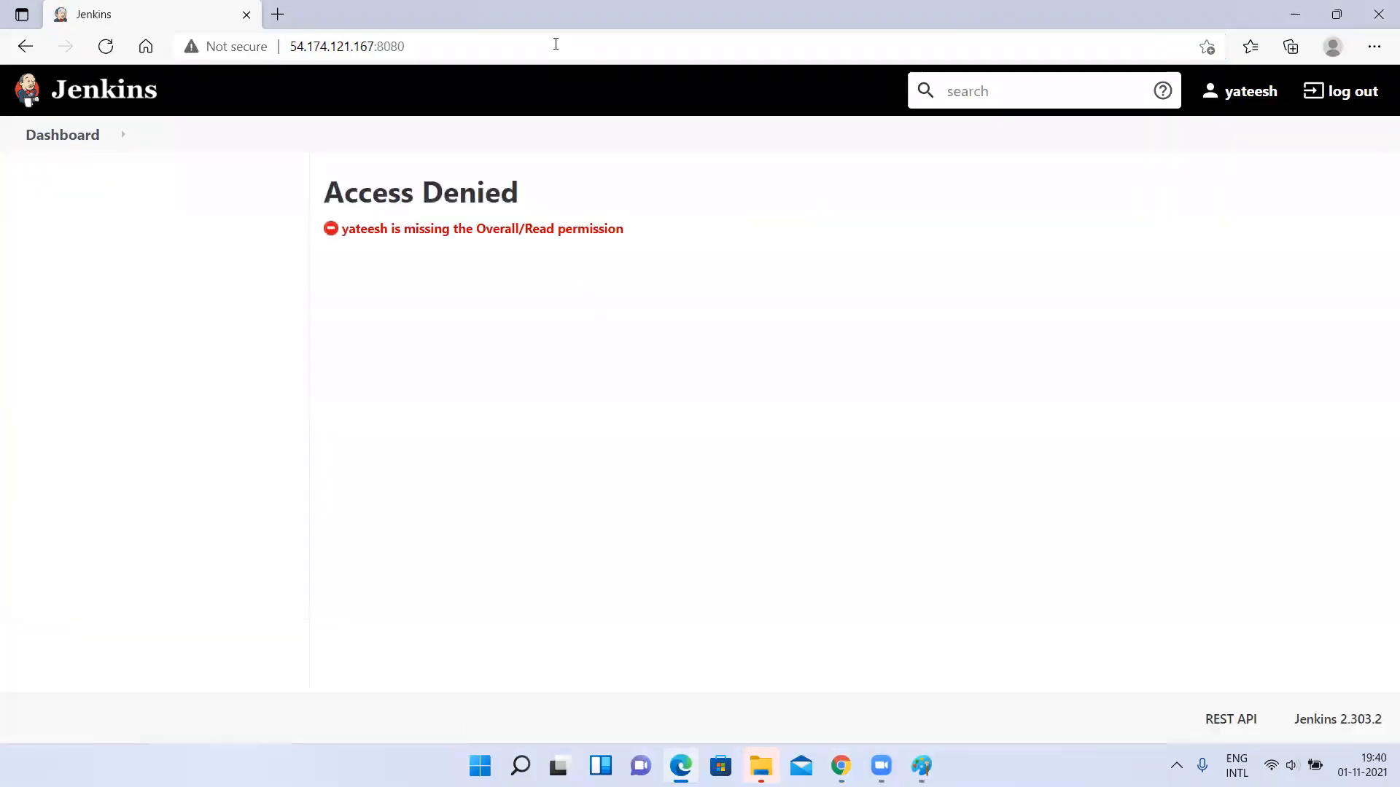
triple_click(599, 198)
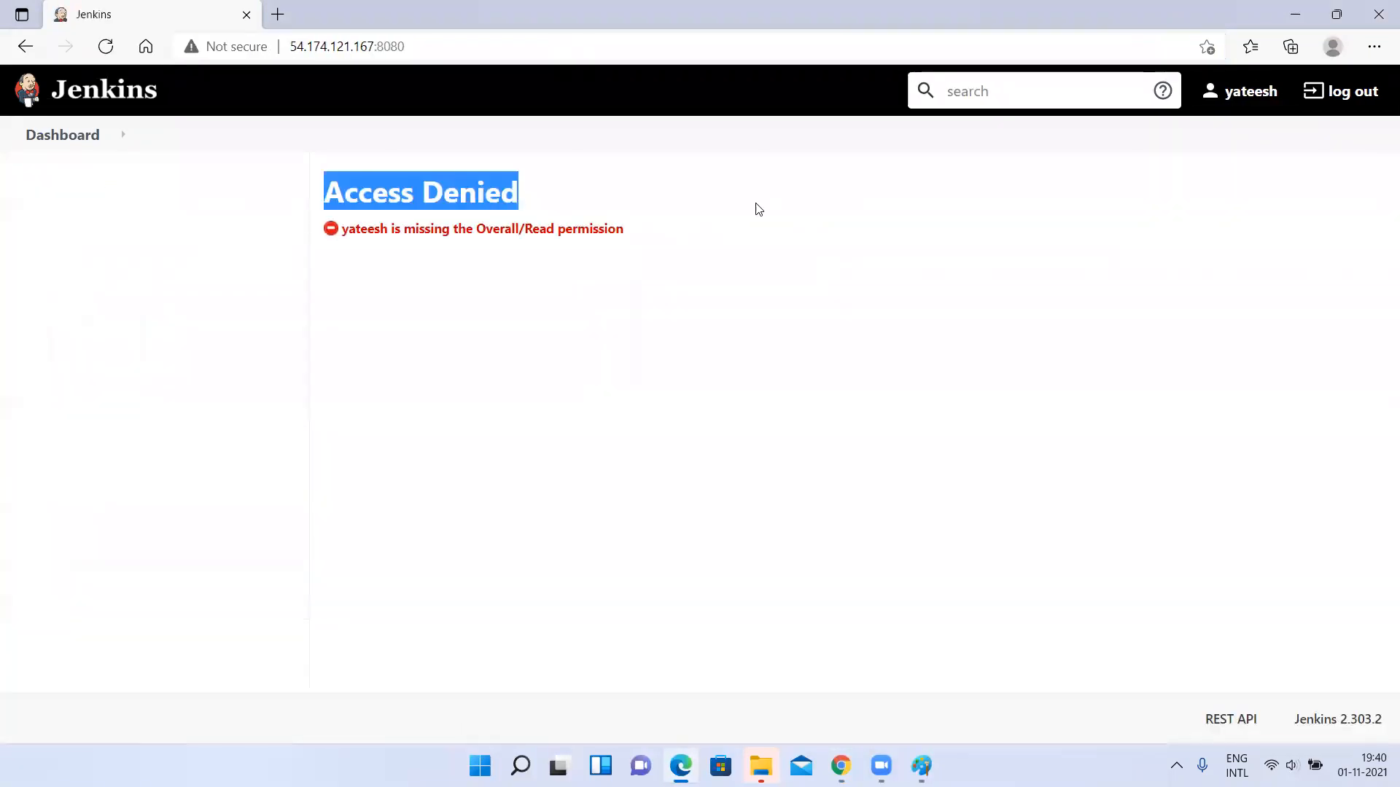
Return to the admin session in Chrome and examine the global permissions of the readonlyaccess role.
key("alt+Tab")
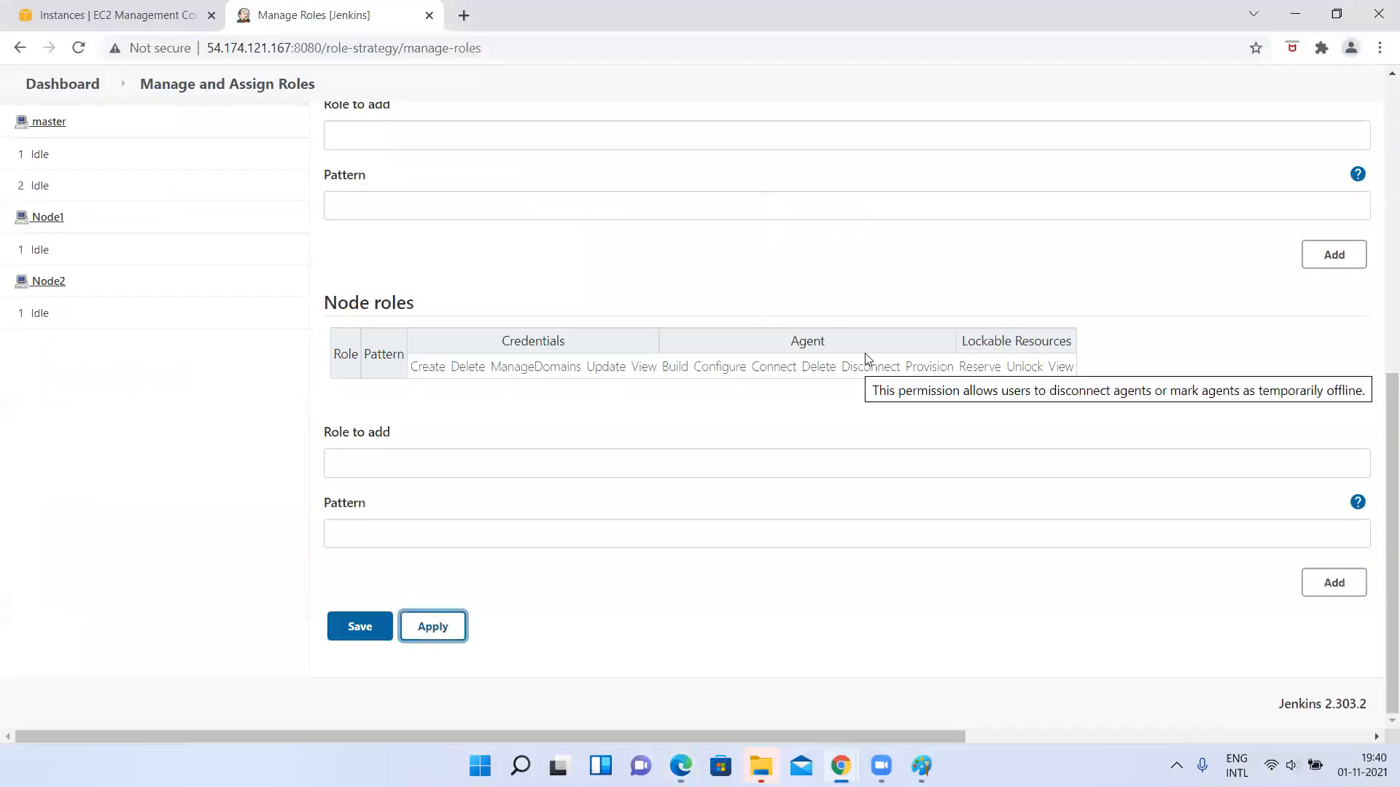
scroll(866, 359, "up", 5)
scroll(868, 359, "up", 2)
scroll(972, 381, "right", 5)
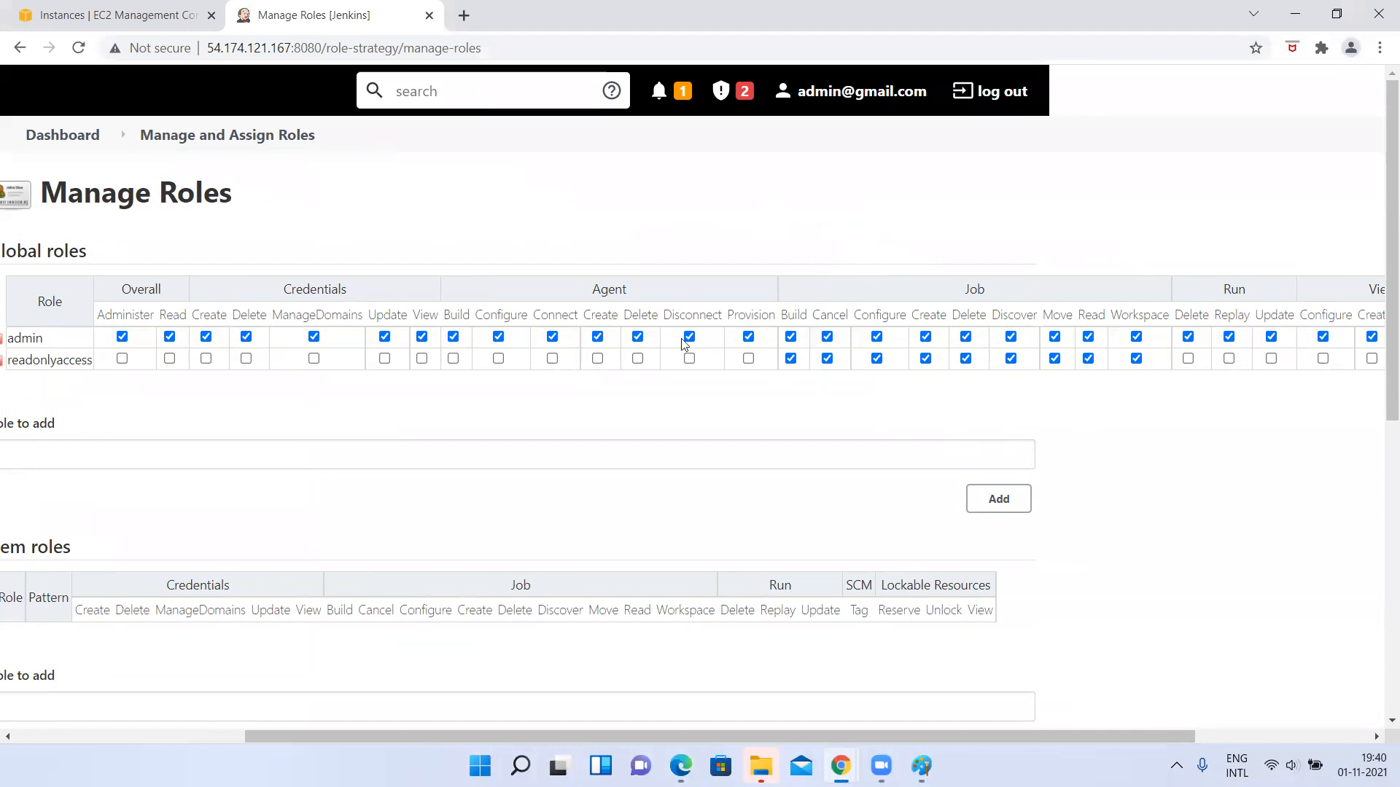
scroll(318, 362, "left", 4)
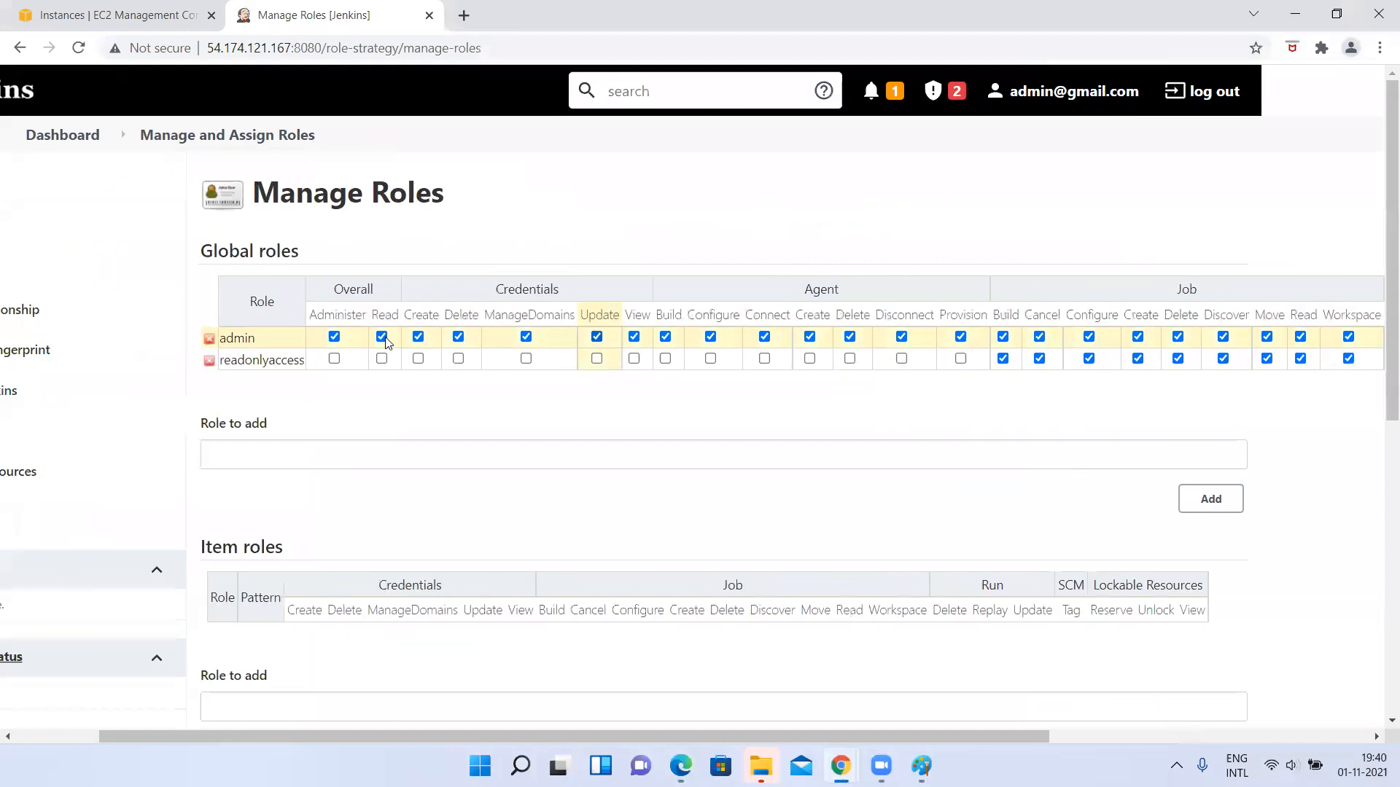
double_click(288, 364)
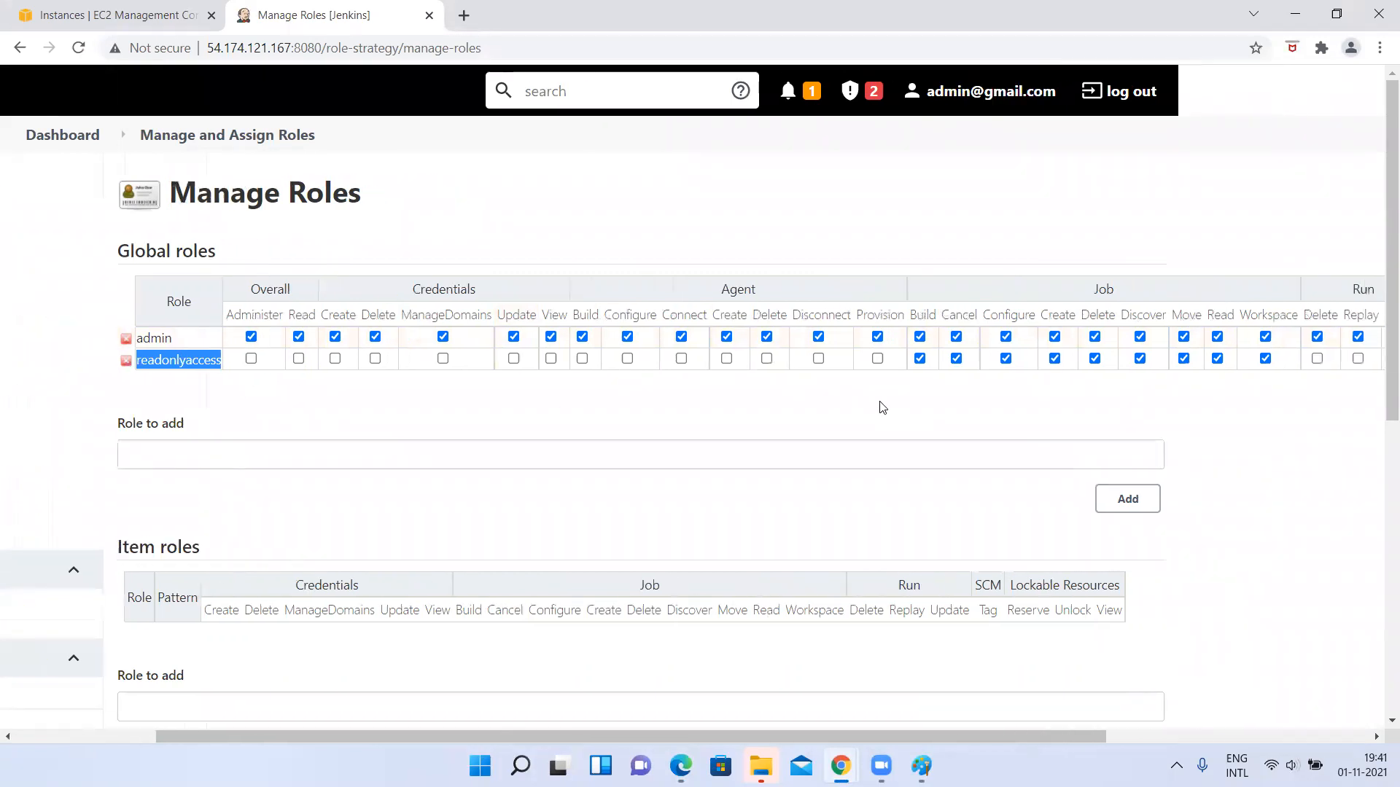
Read the permission message in the Edge session, and grant the readonlyaccess role Overall Read in Chrome.
key("alt+Tab")
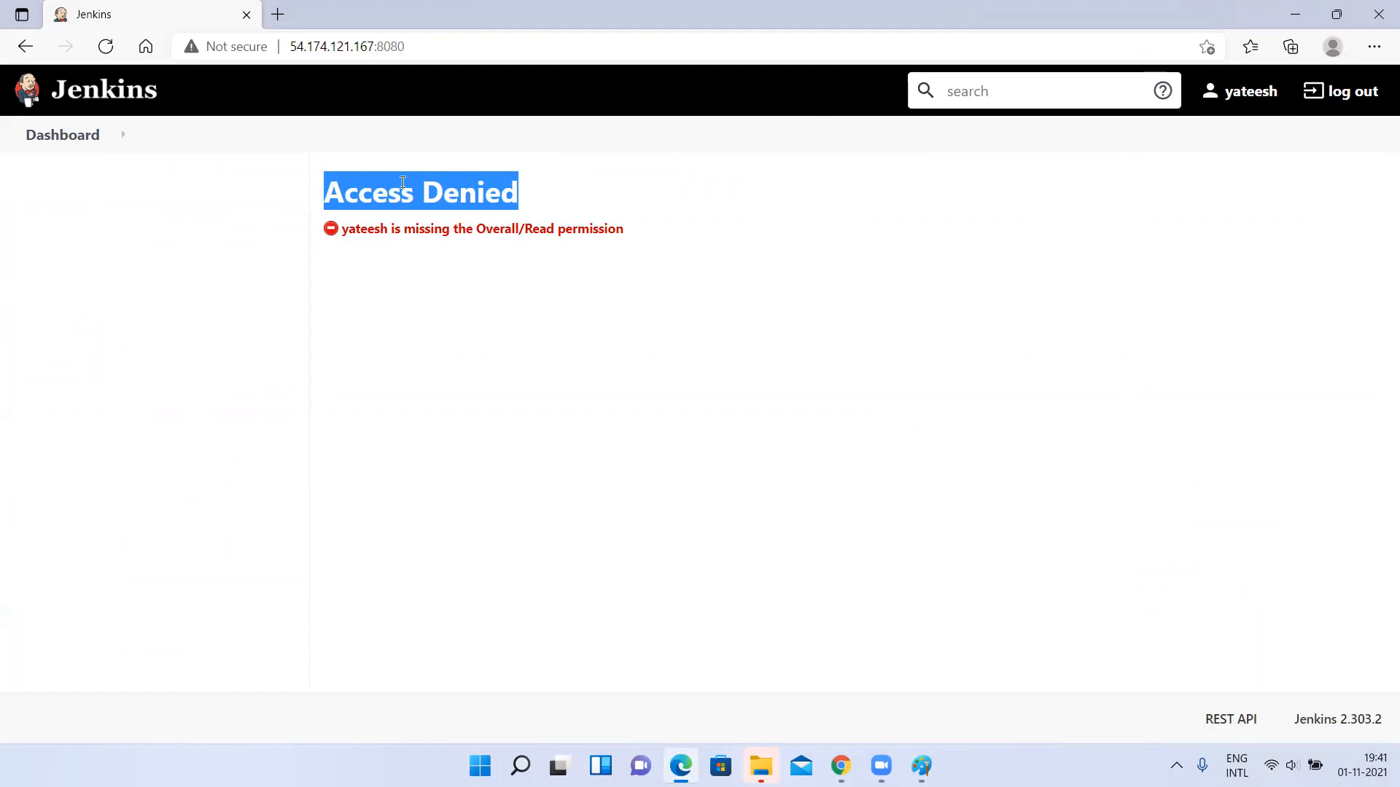
left_click_drag(344, 232, 665, 249)
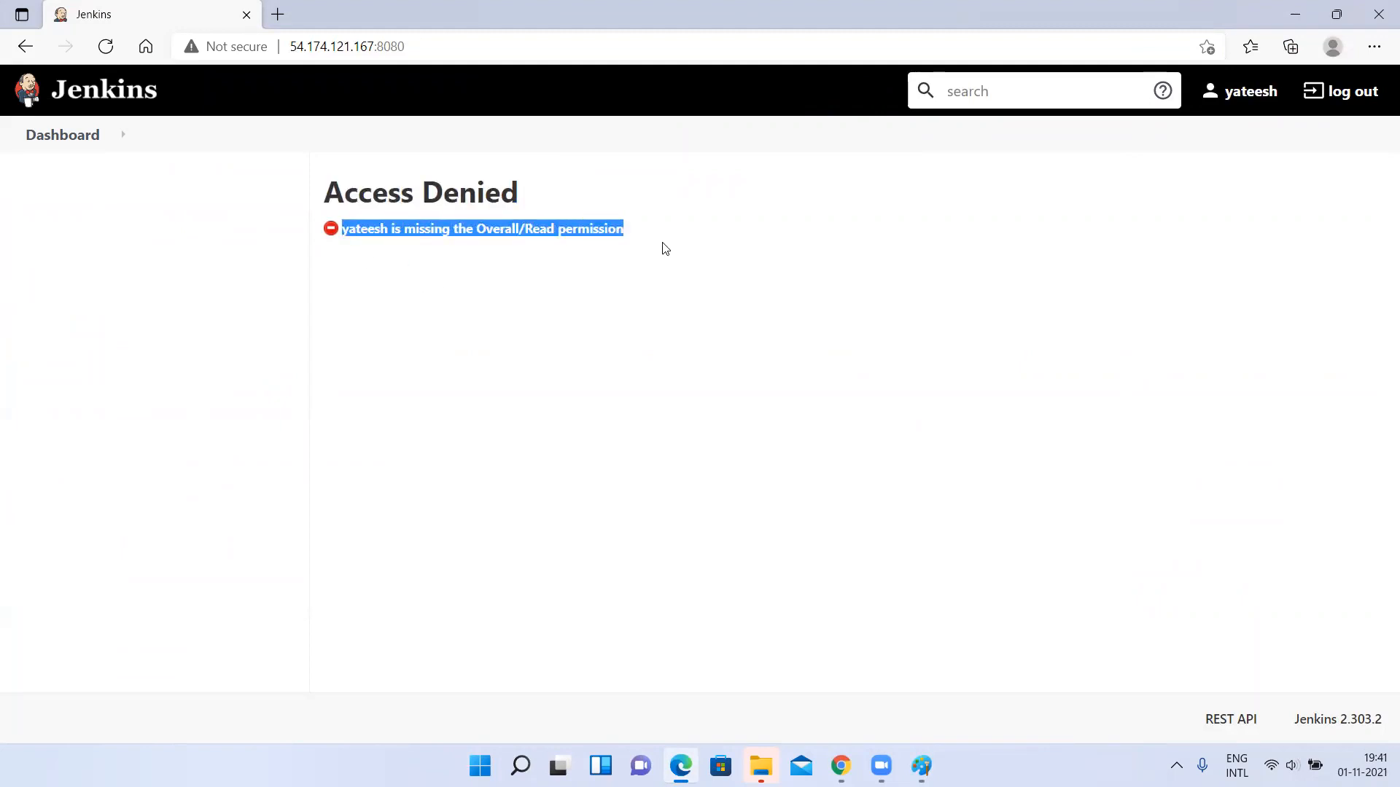
key("alt")
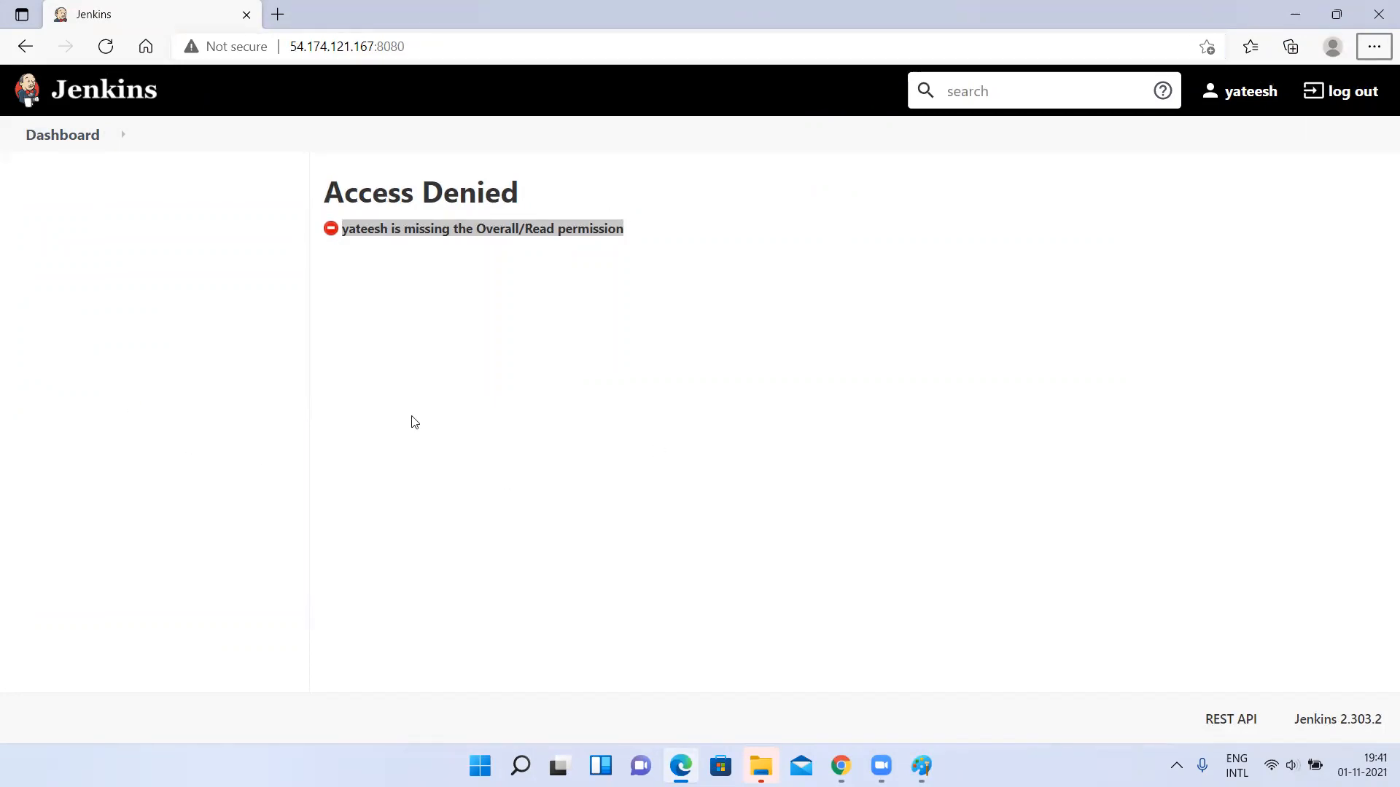
key("alt+Tab")
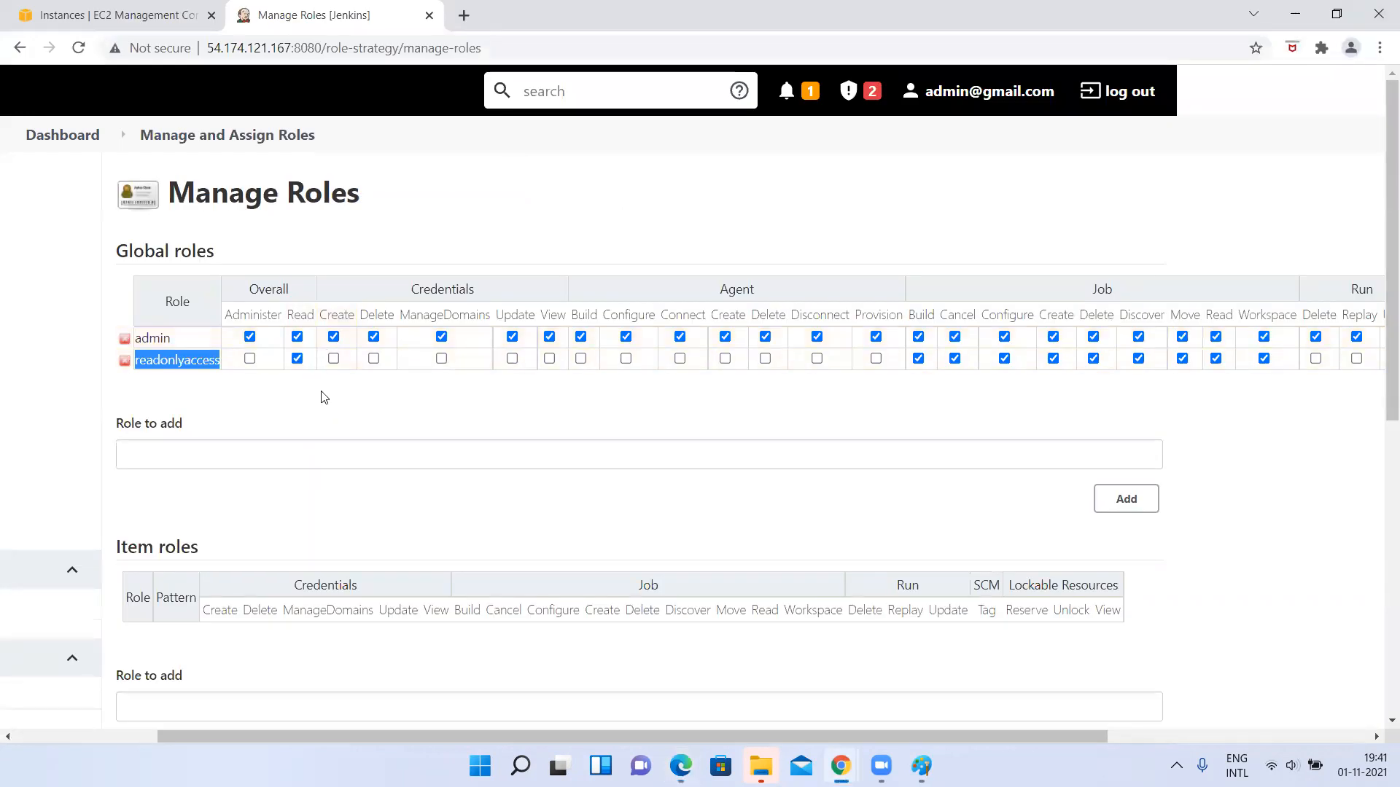
Apply the updated global permissions of the readonlyaccess role in Manage Roles.
scroll(313, 421, "down", 8)
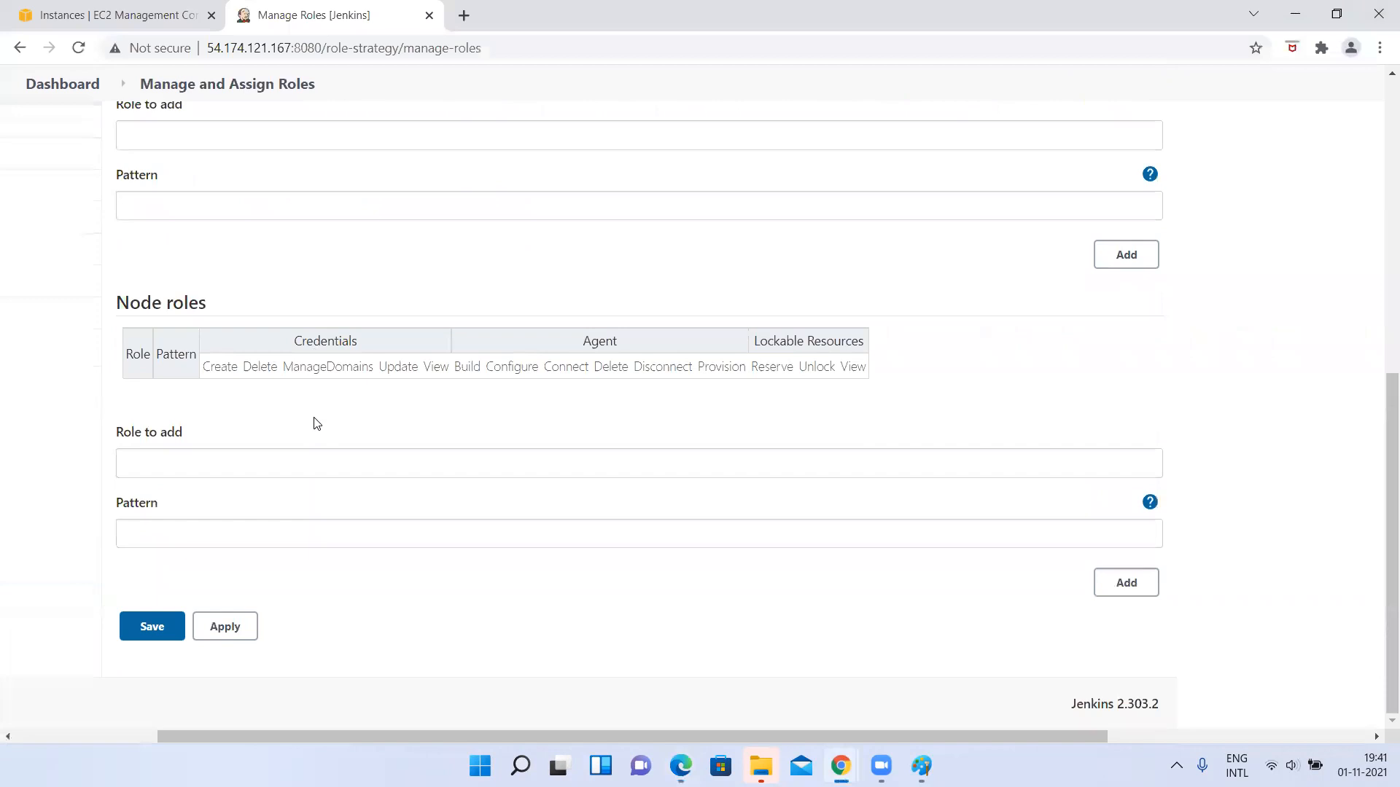
left_click(232, 639)
scroll(345, 254, "up", 8)
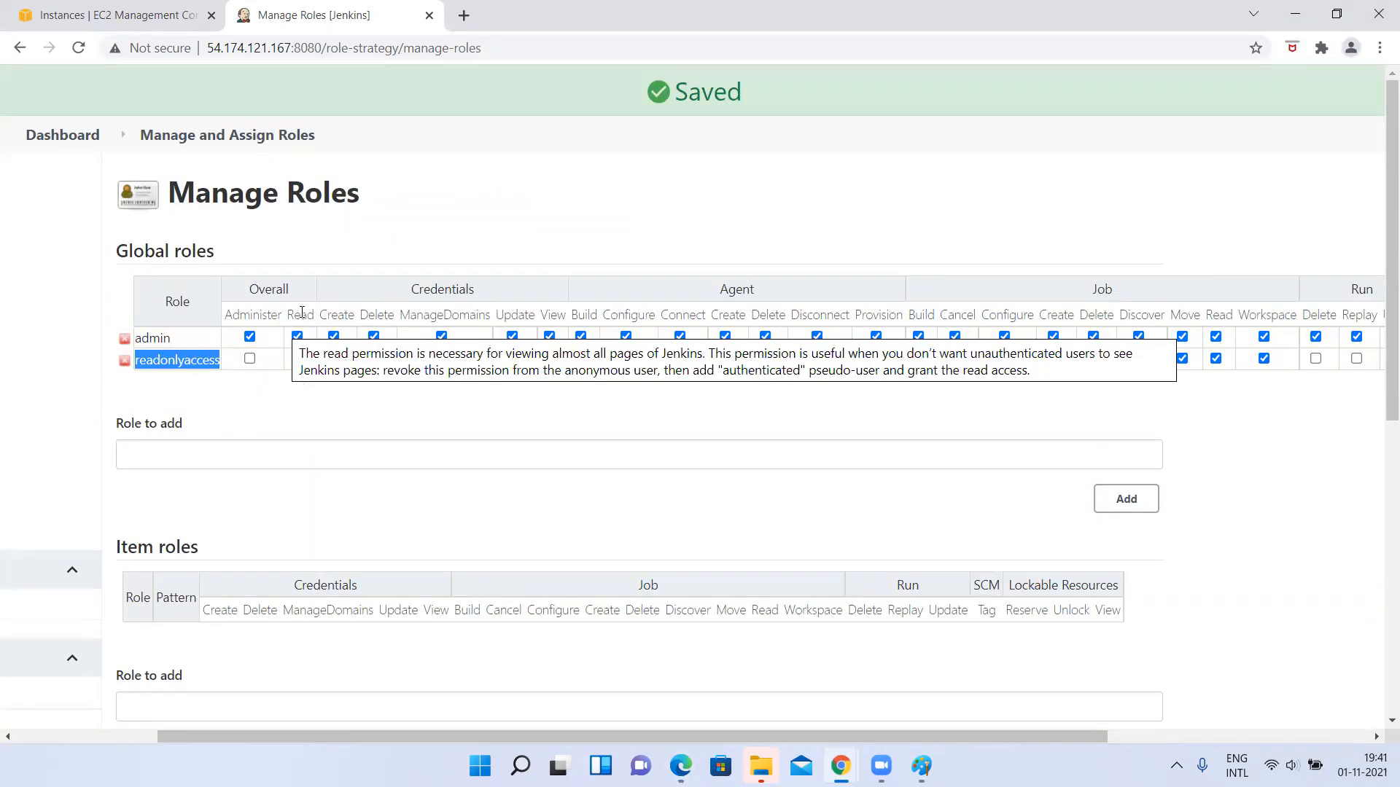
Switch to Edge, reload the created user's Jenkins dashboard, and compare it with the readonlyaccess role's permissions in Chrome.
key("alt+Tab")
left_click(401, 46)
key("Return")
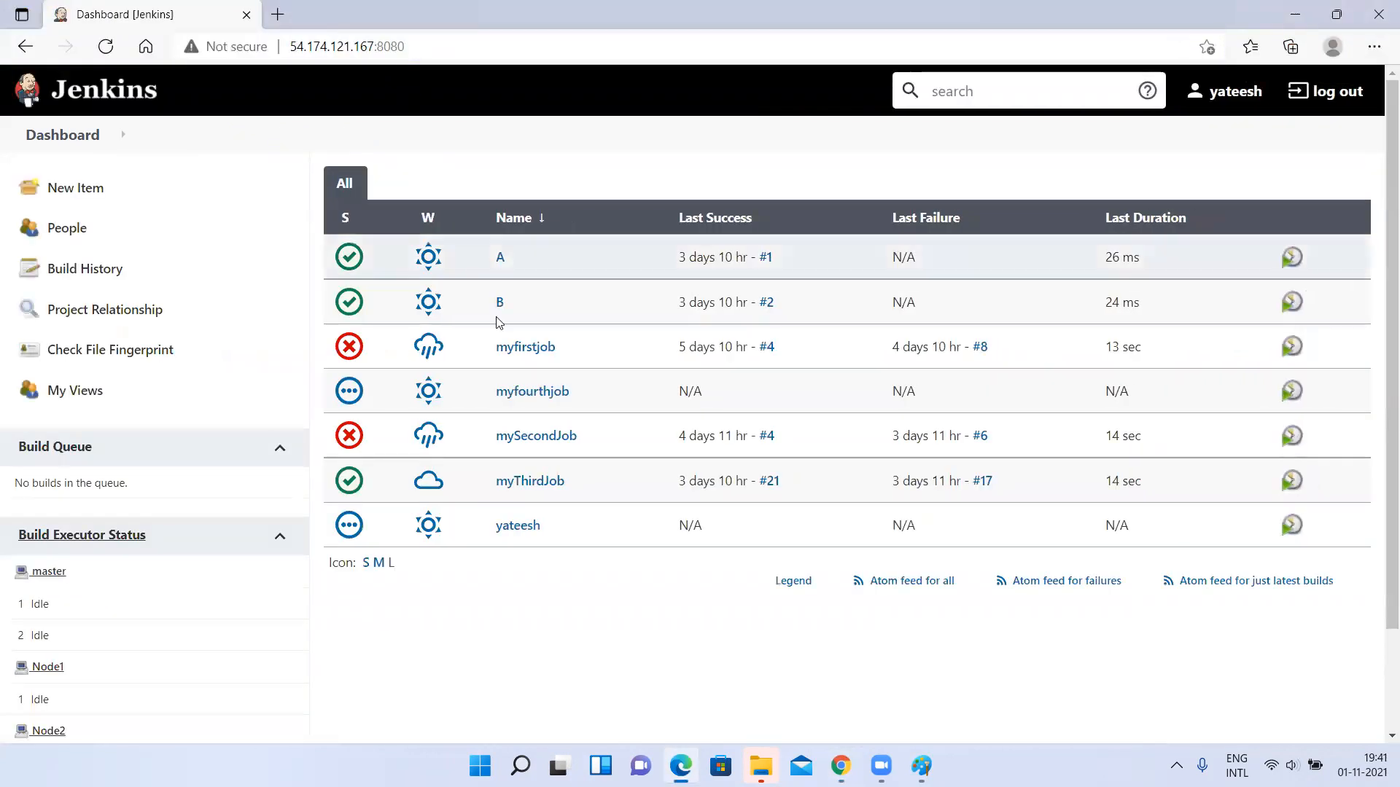
key("alt+Tab")
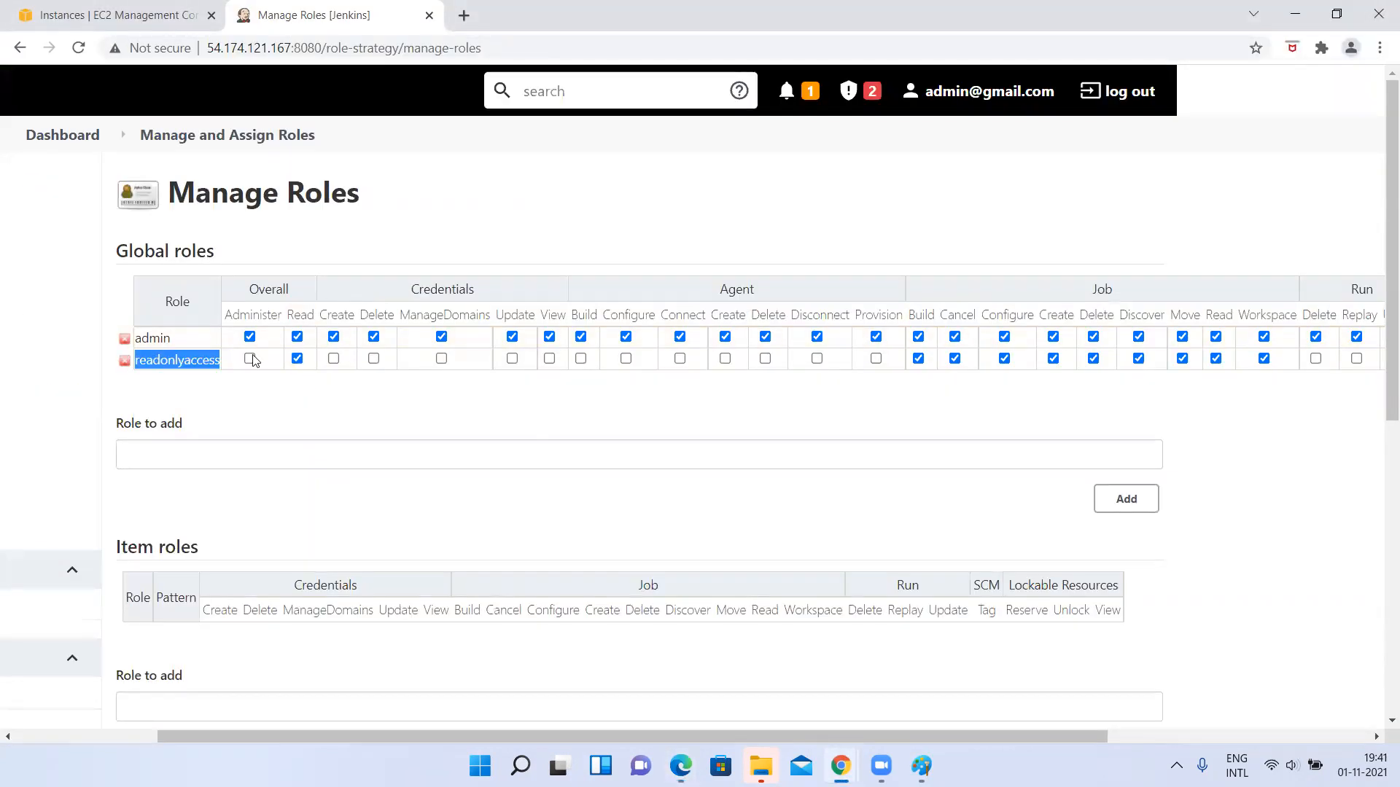
key("alt+Tab")
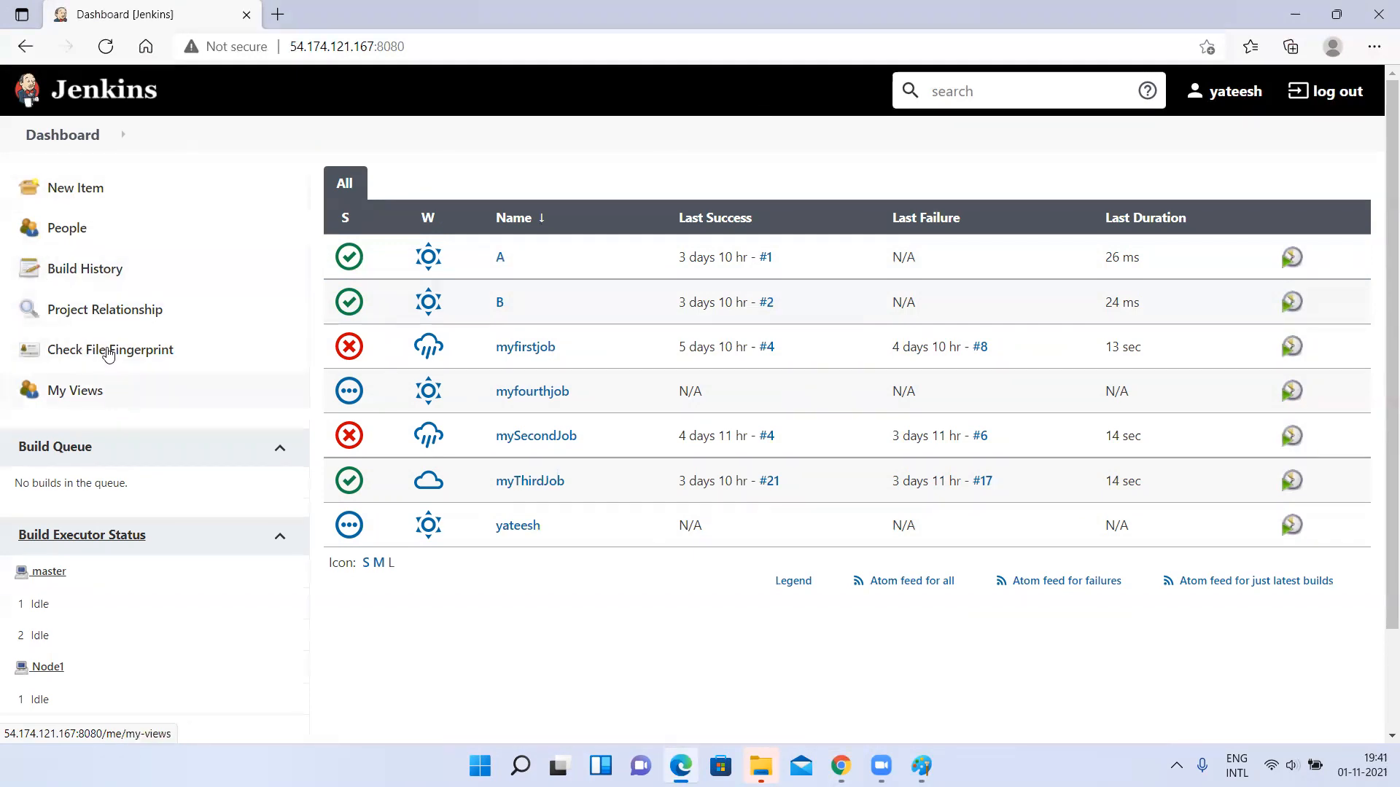
key("alt+Tab")
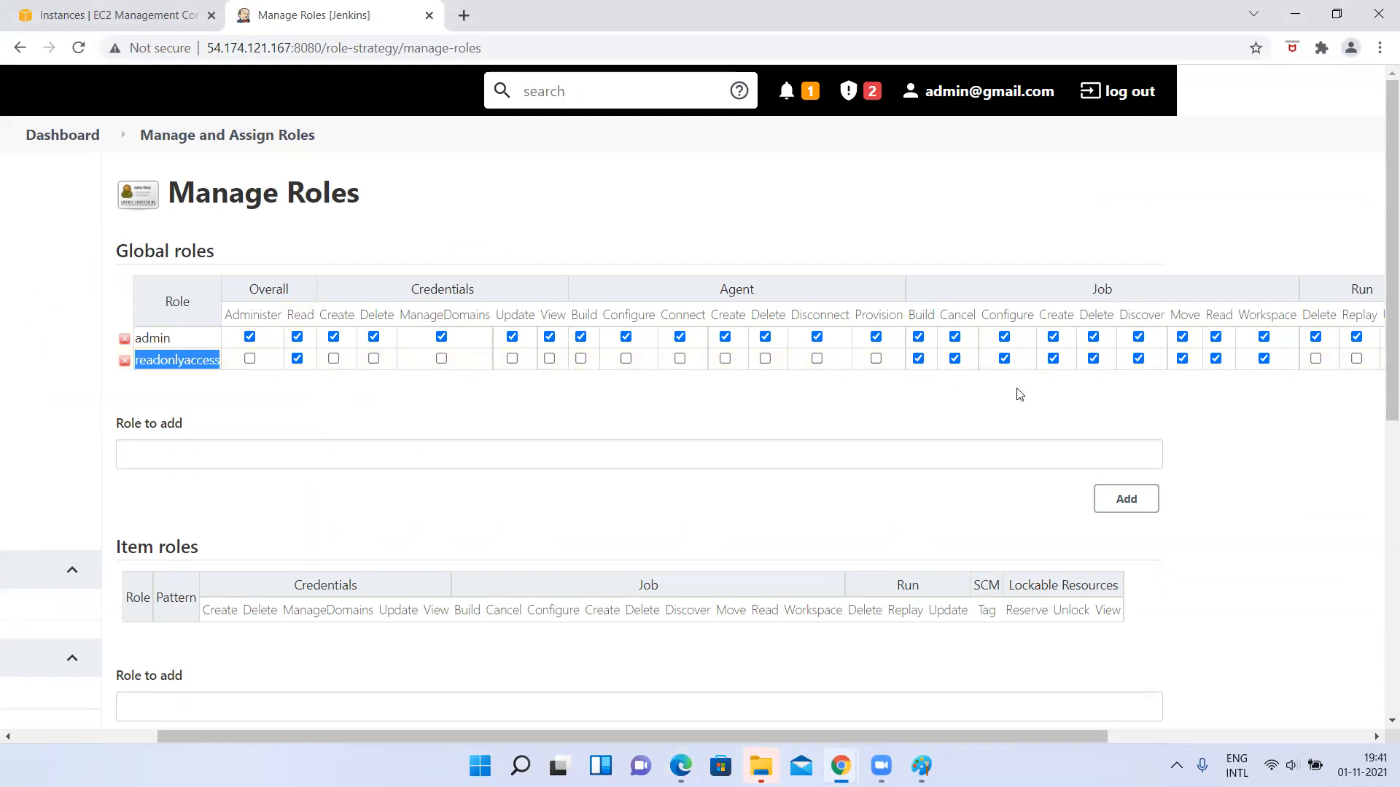
key("alt+Tab")
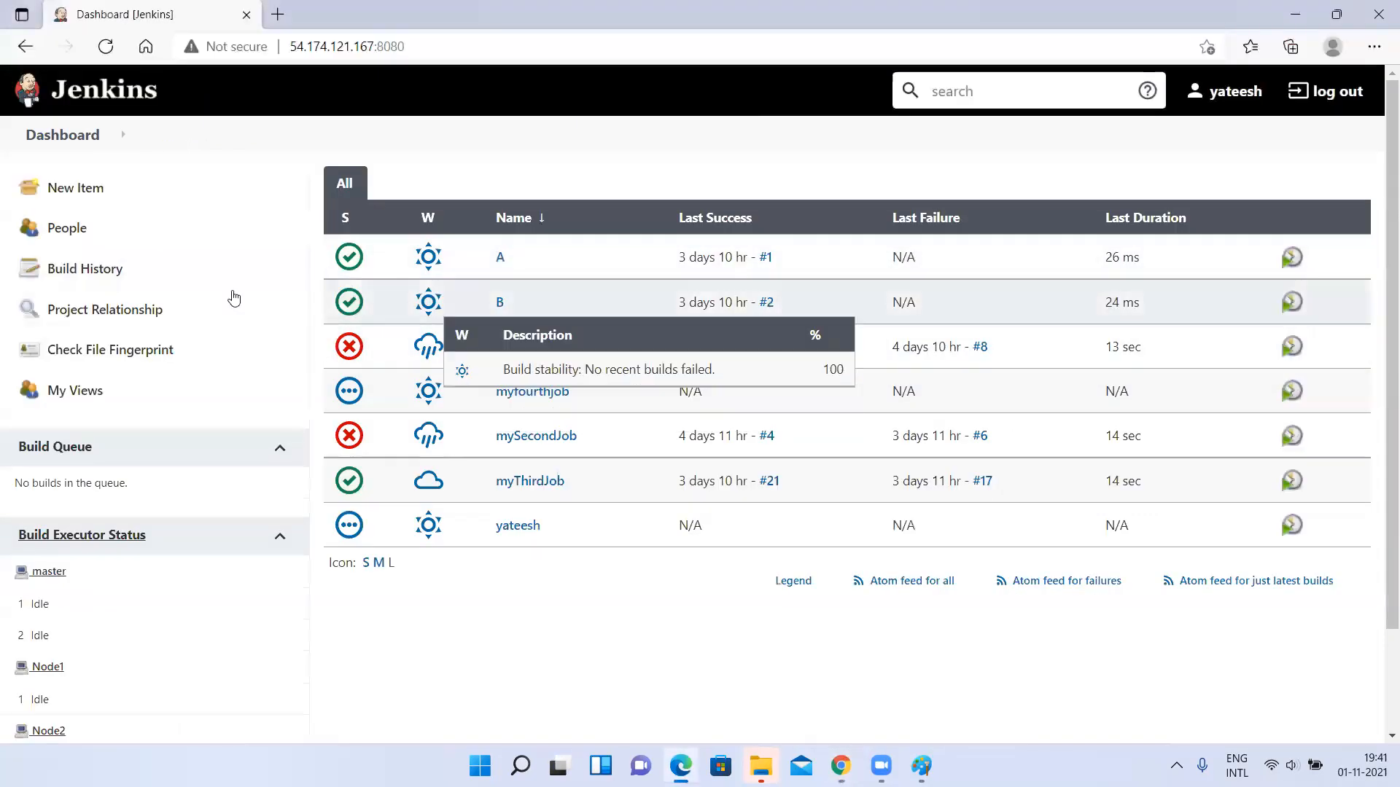
In the Edge session, create a freestyle project named with the username followed by 1.
left_click(125, 192)
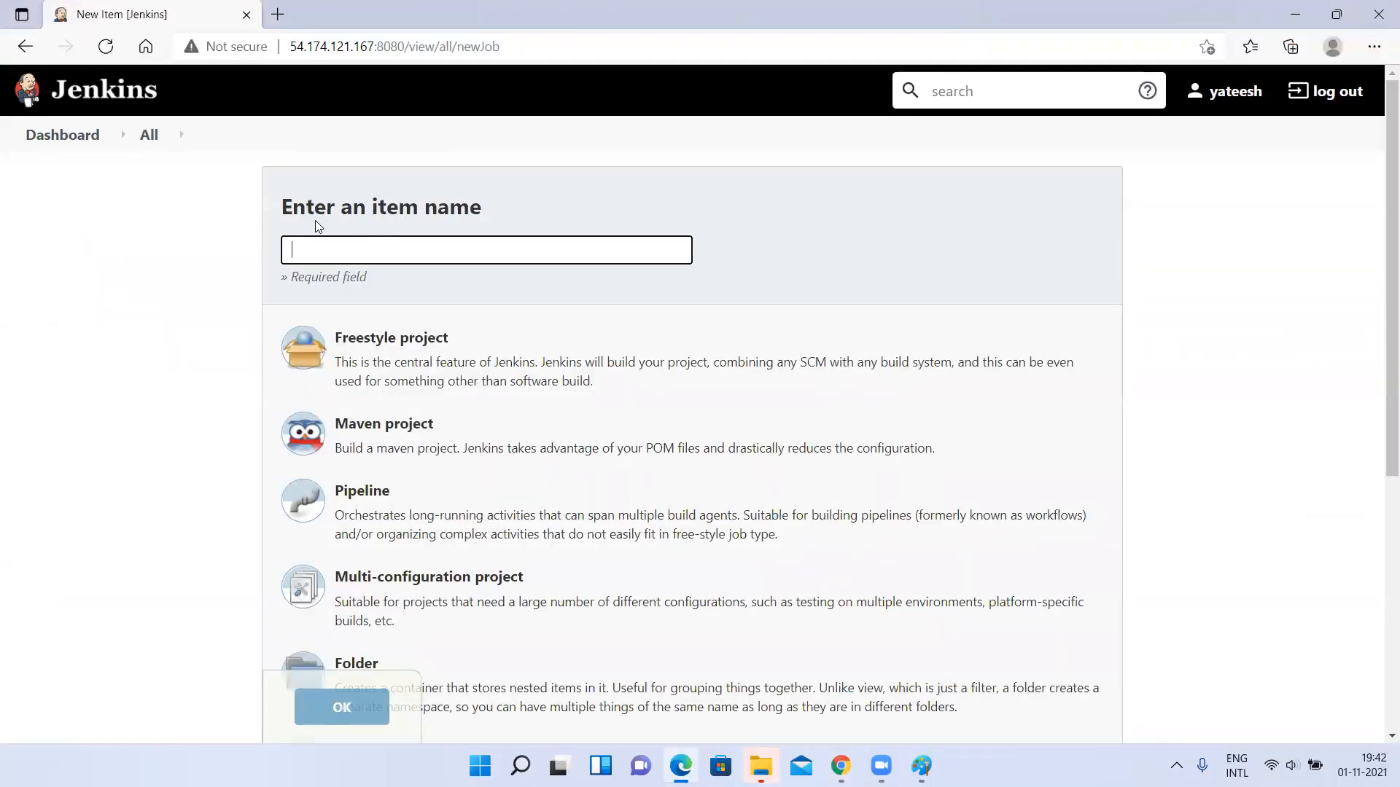
type("yateesh")
left_click(311, 314)
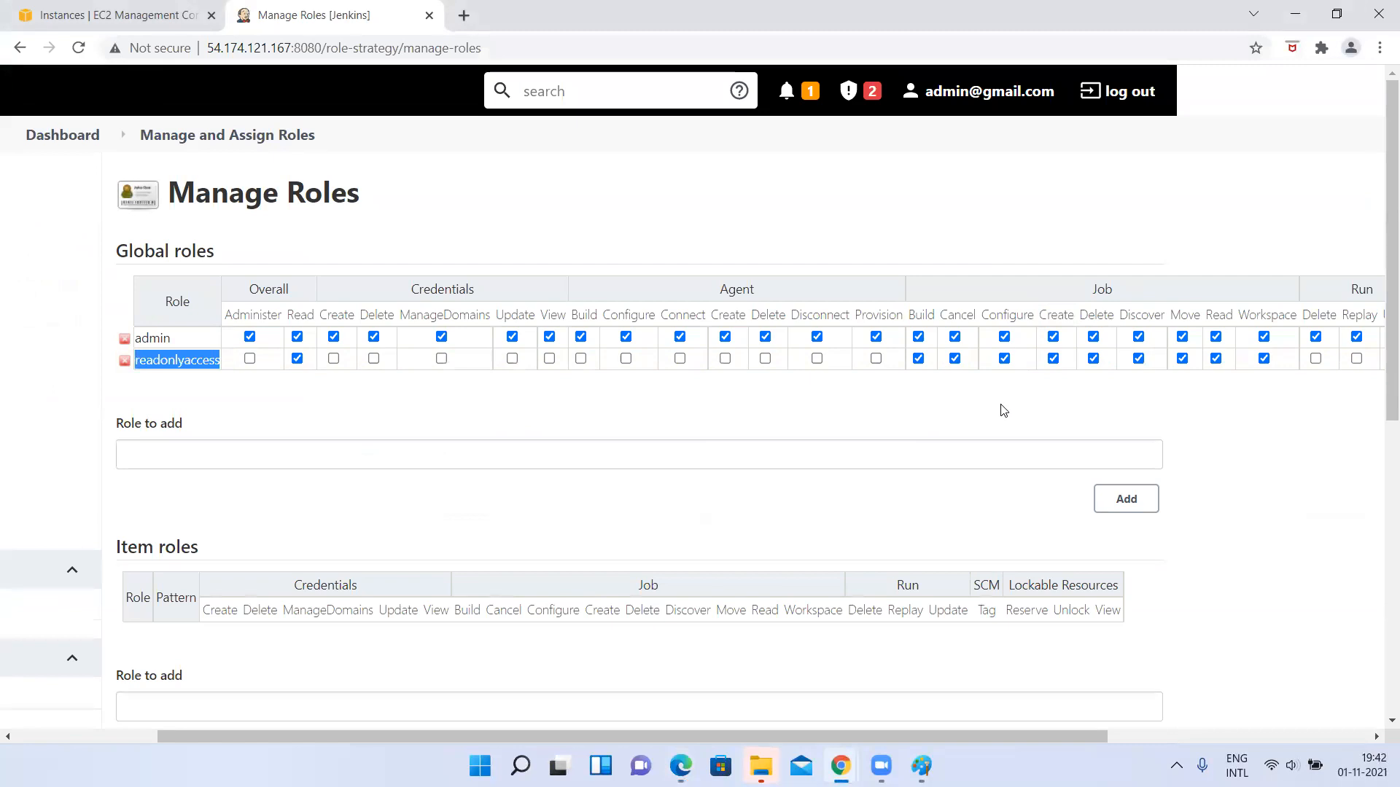
key("alt+Tab")
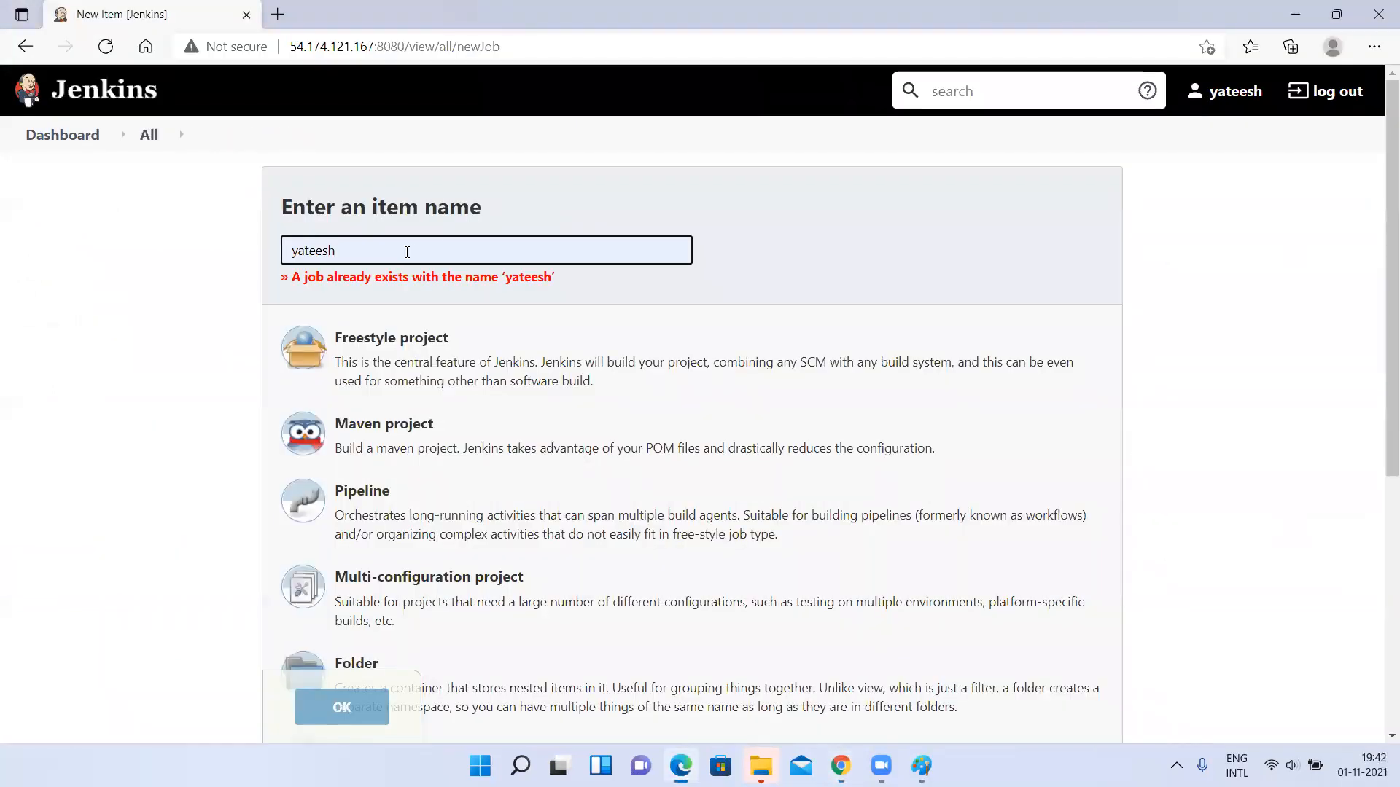
type("1")
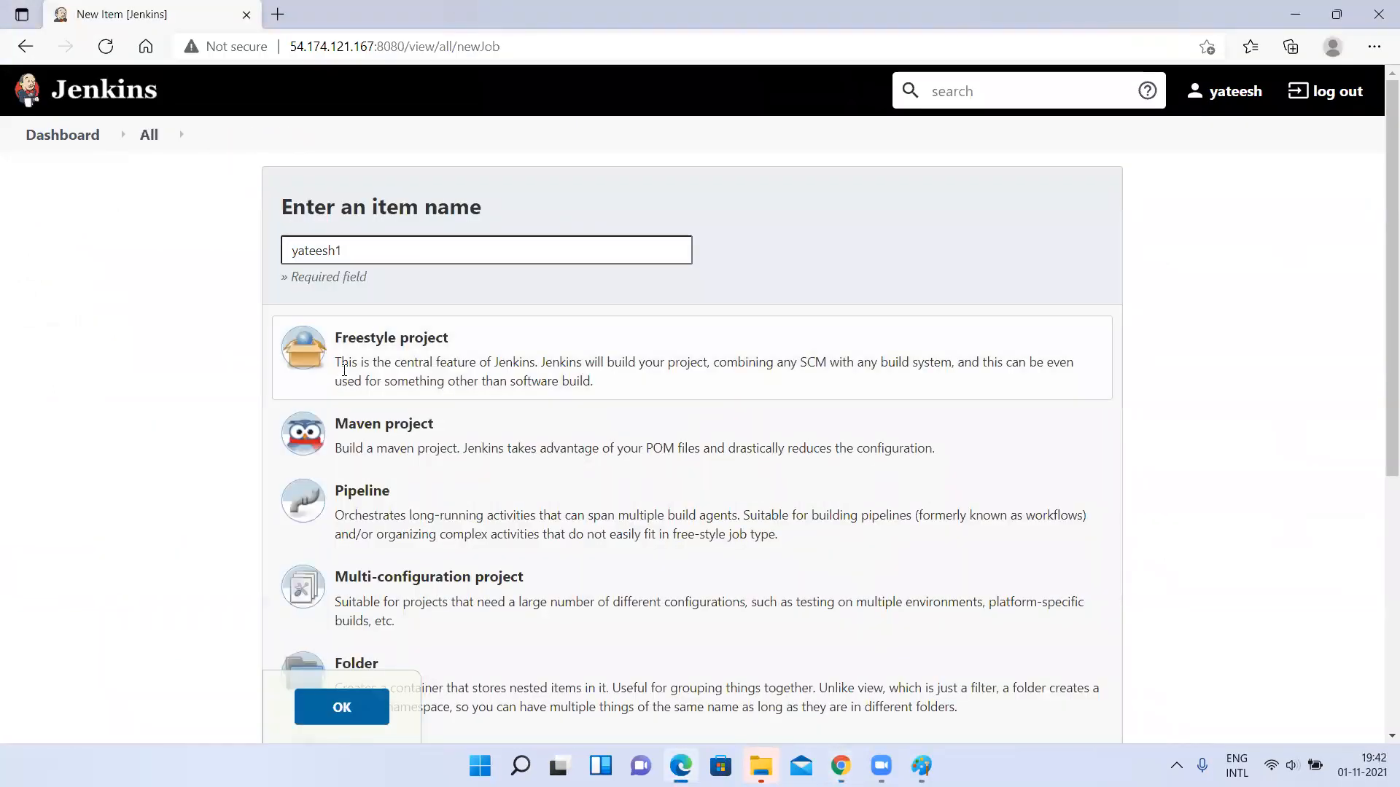
scroll(345, 378, "down", 5)
scroll(344, 377, "down", 1)
left_click(342, 646)
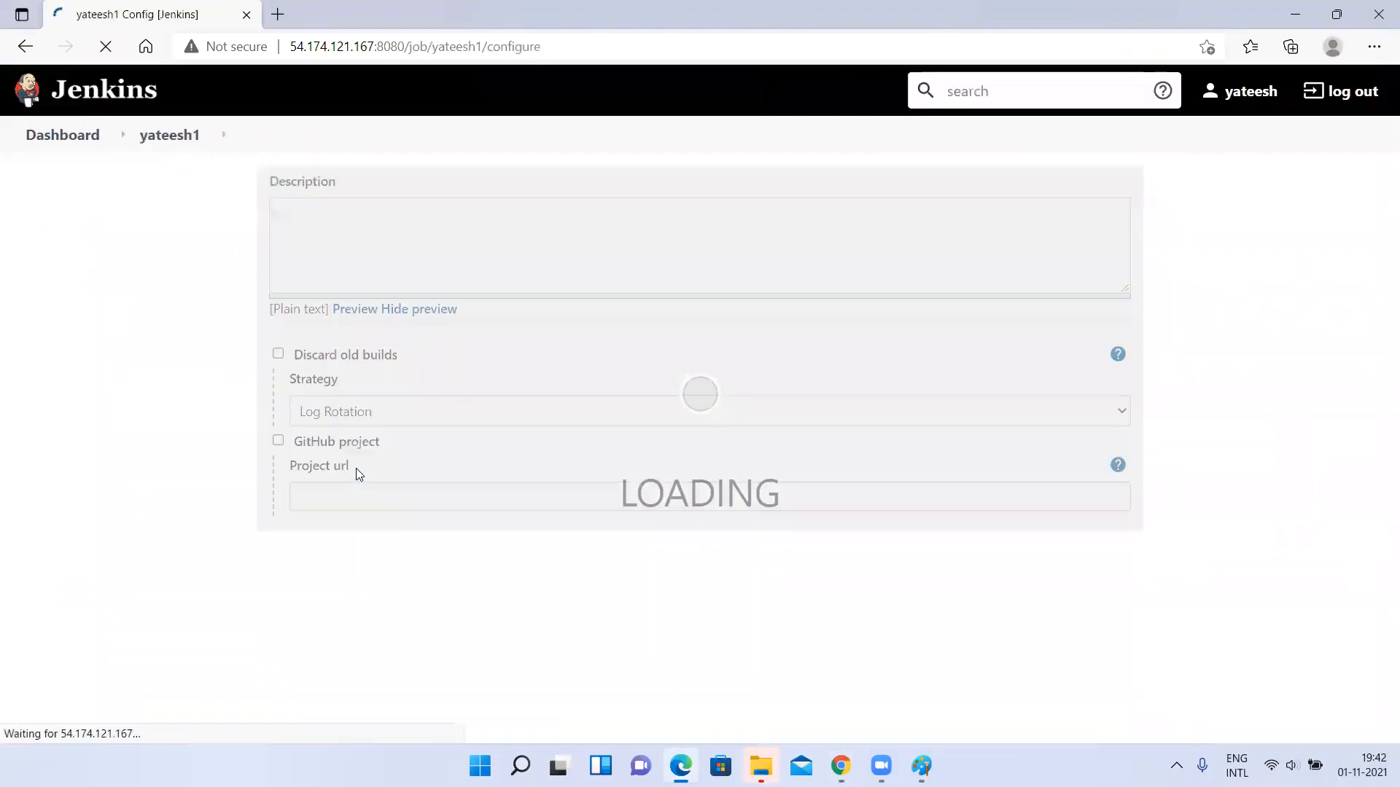
Save the new project's configuration with its default settings and return to the dashboard.
scroll(357, 474, "down", 20)
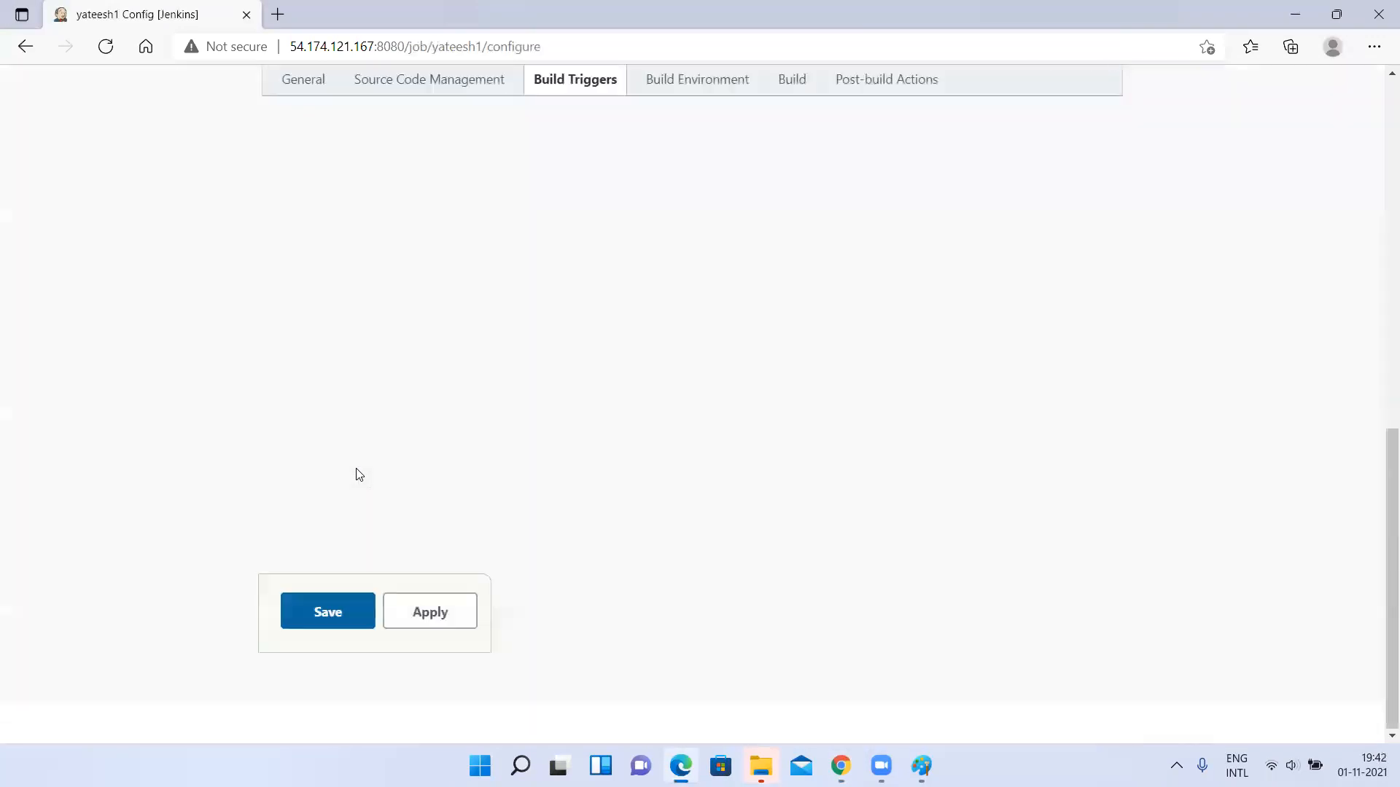
left_click(346, 616)
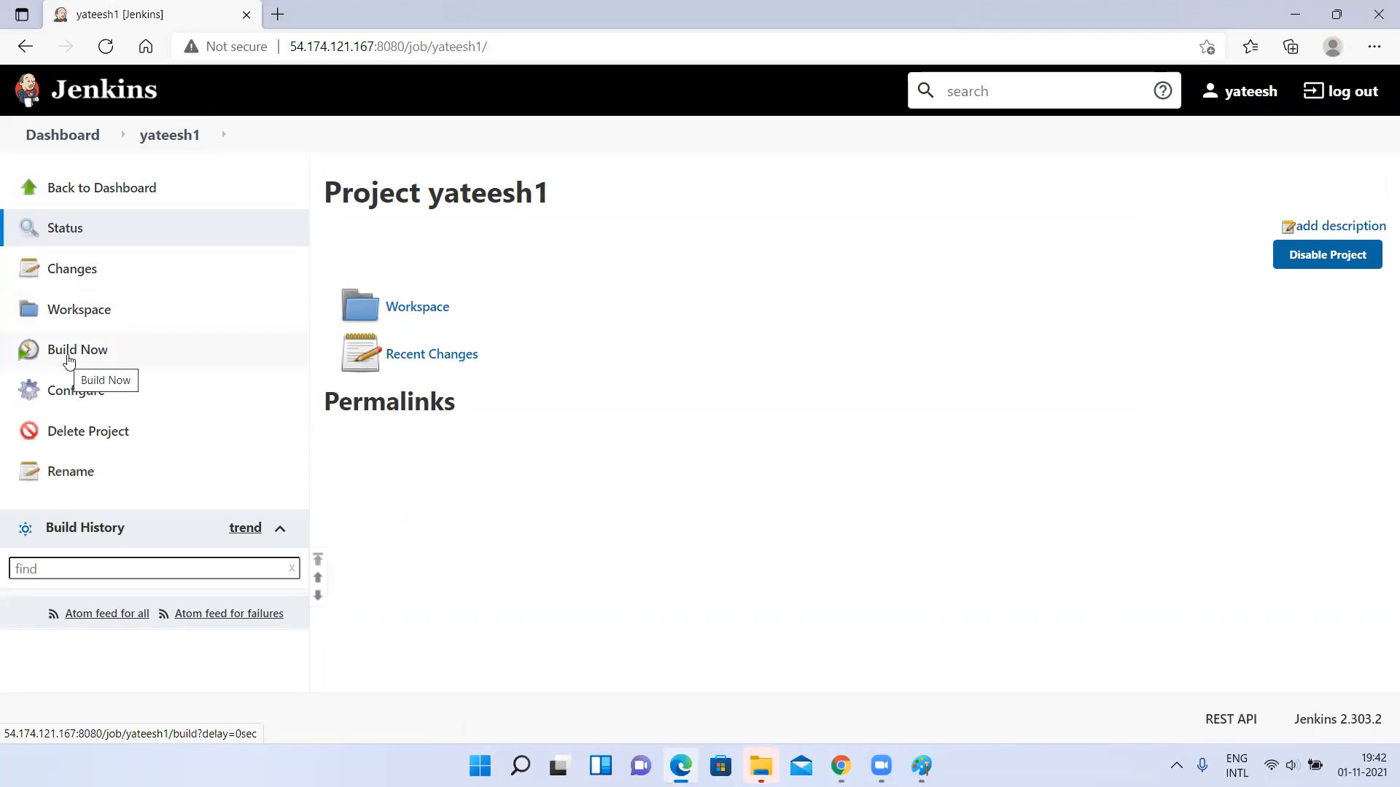
left_click(78, 136)
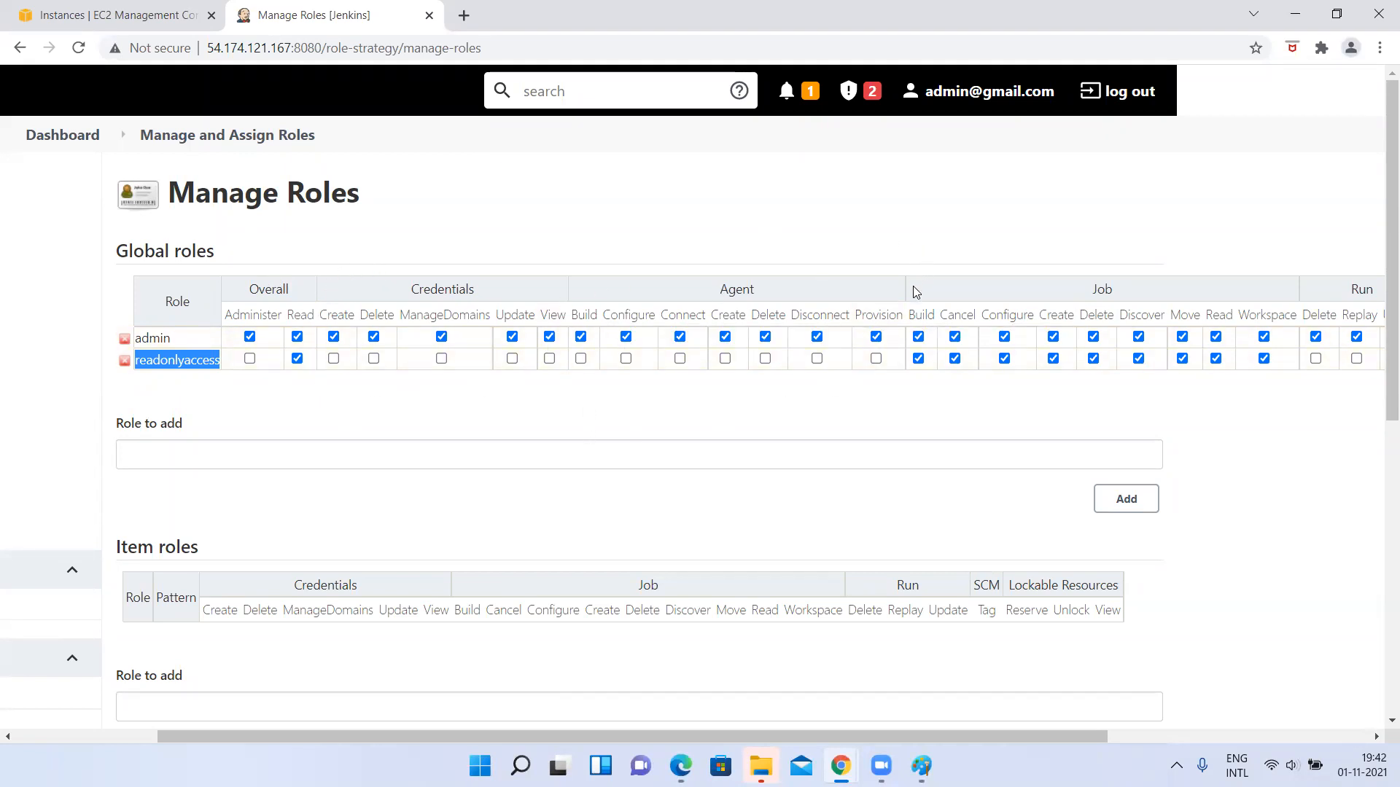
In the admin session in Chrome, review the readonlyaccess role's permissions from Overall through Lockable Resources.
scroll(1232, 299, "right", 2)
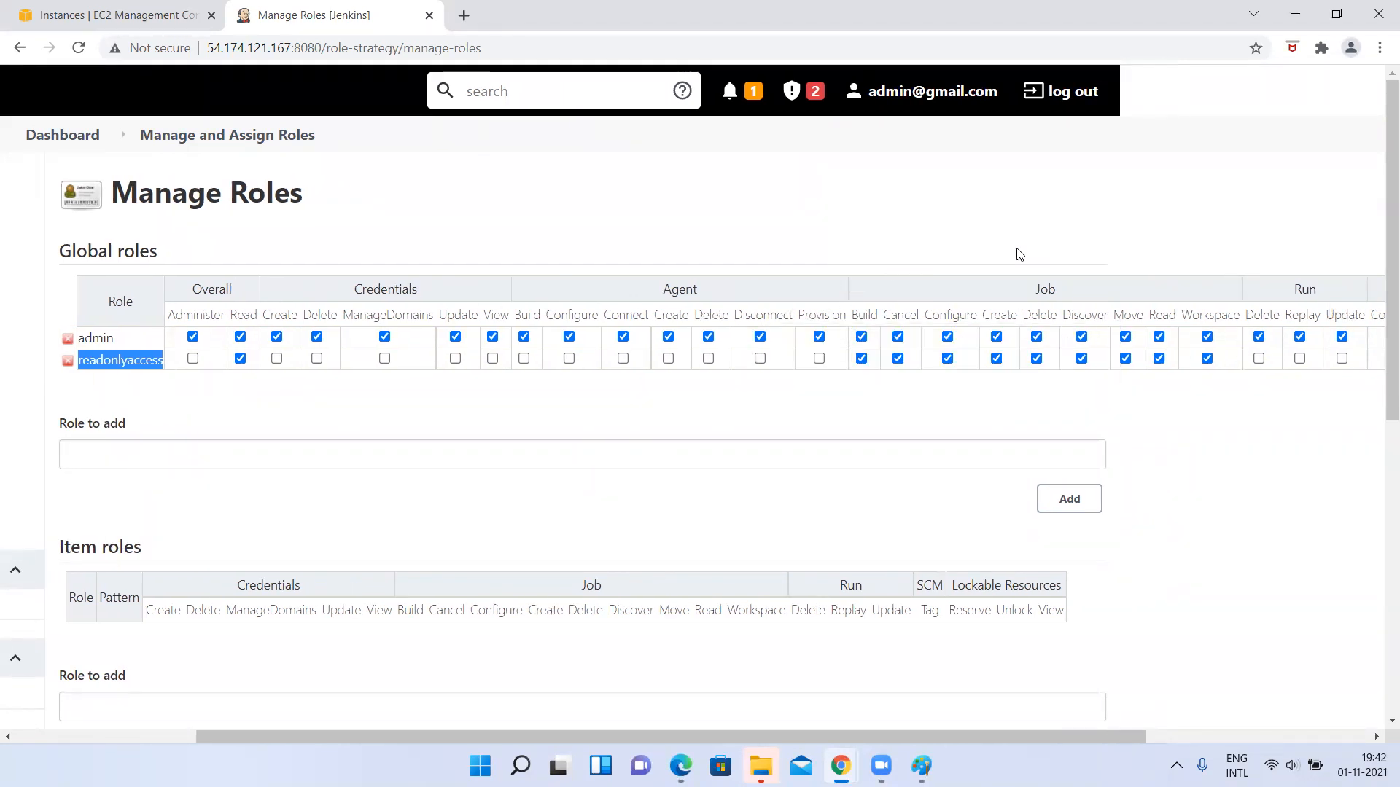
scroll(945, 328, "right", 5)
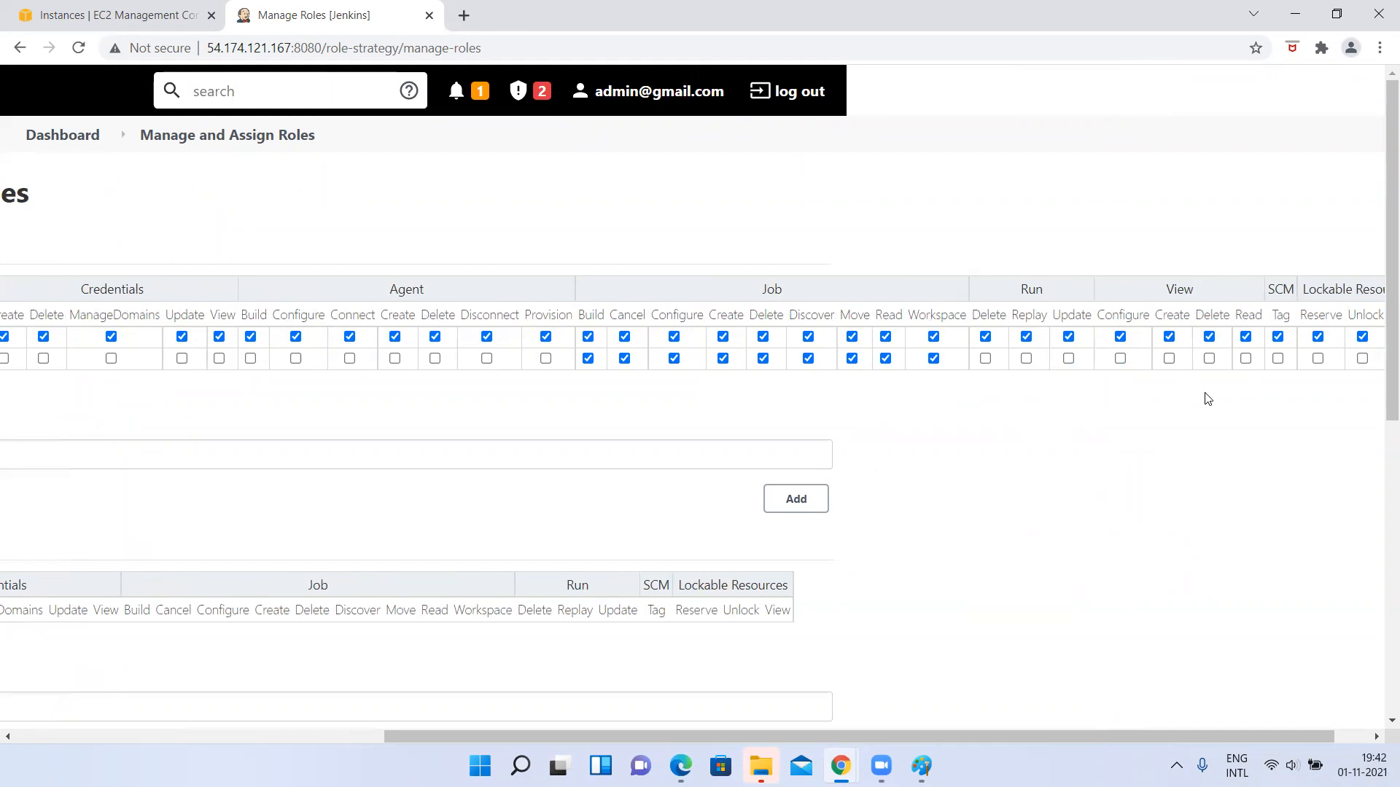
scroll(1179, 277, "right", 1)
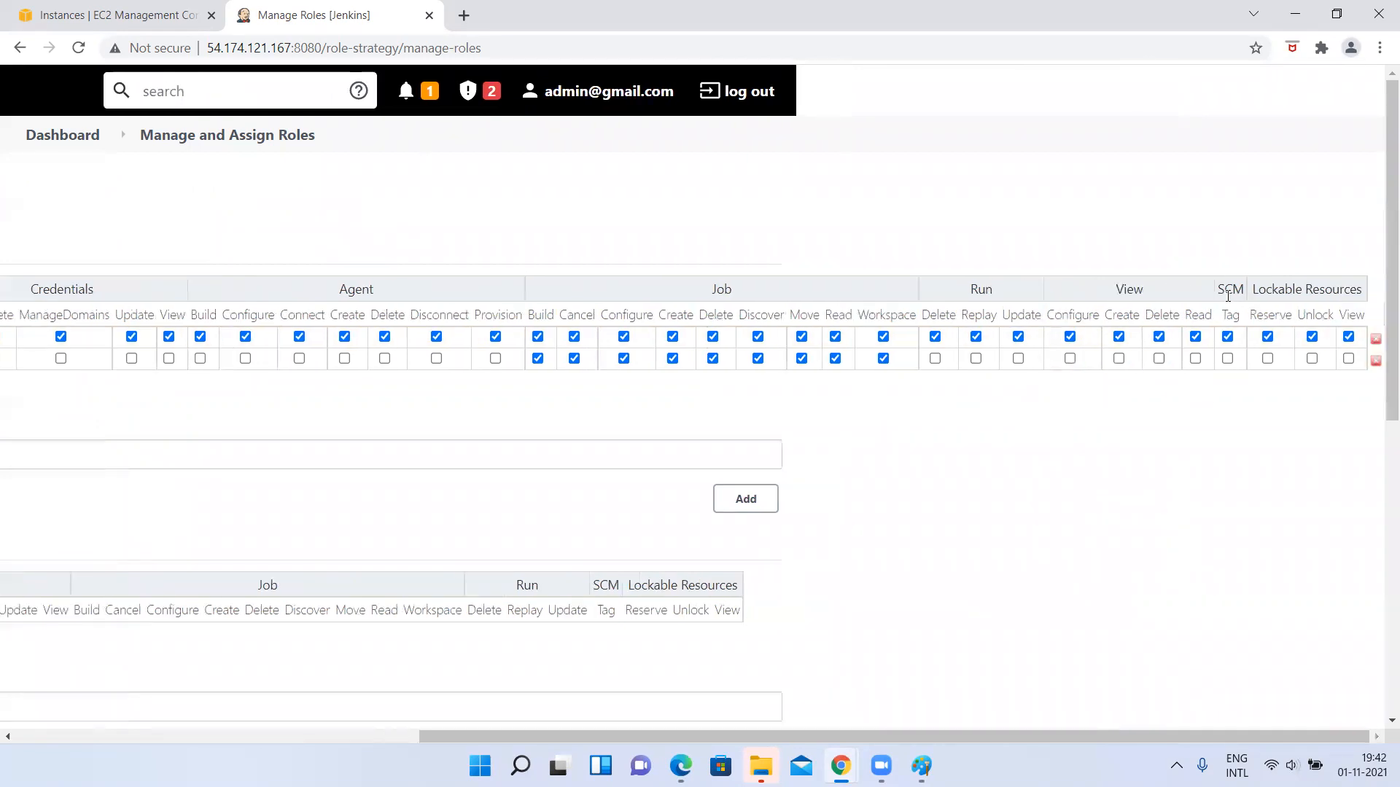
scroll(772, 437, "left", 10)
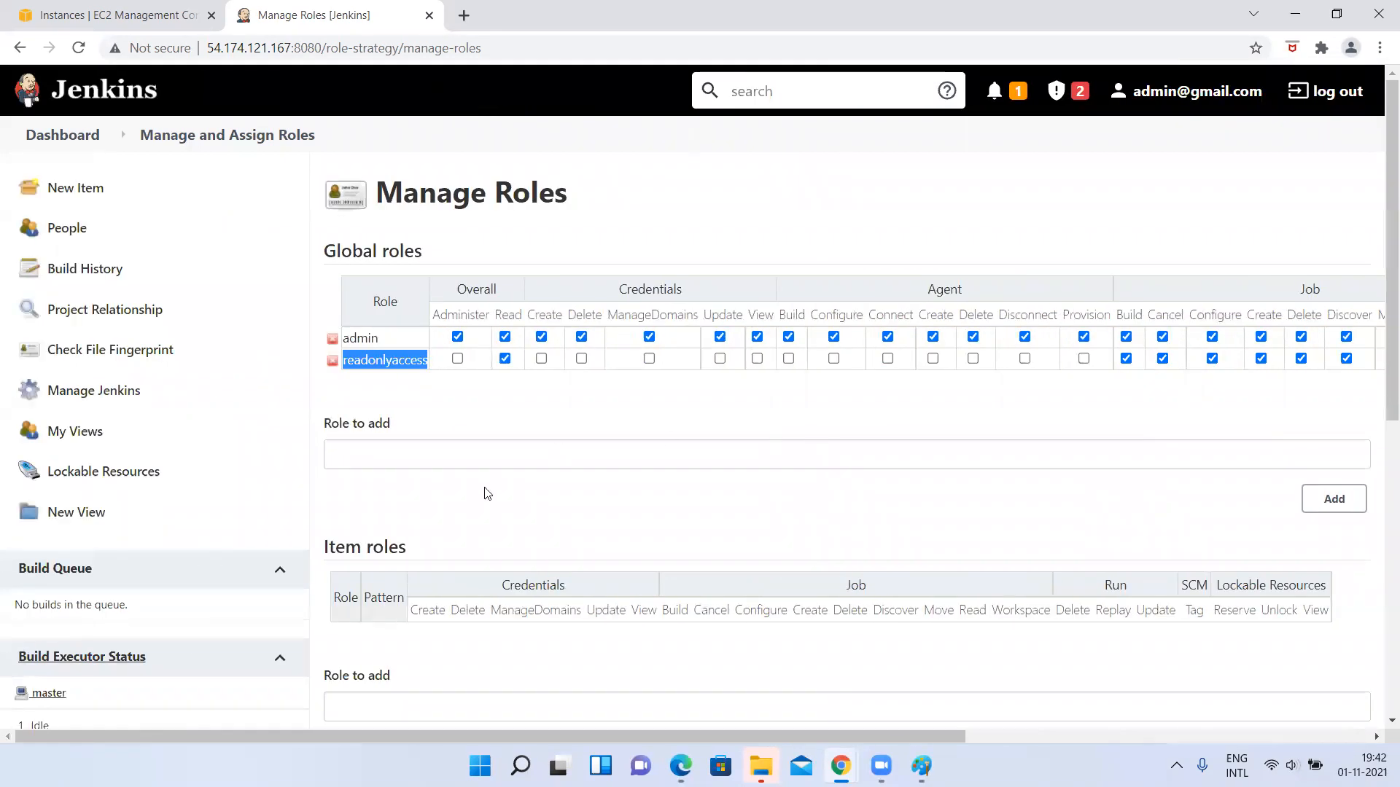
Visit Manage and Assign Roles, return to the admin dashboard, and compare its job list with the user's dashboard in Edge.
scroll(485, 493, "down", 1)
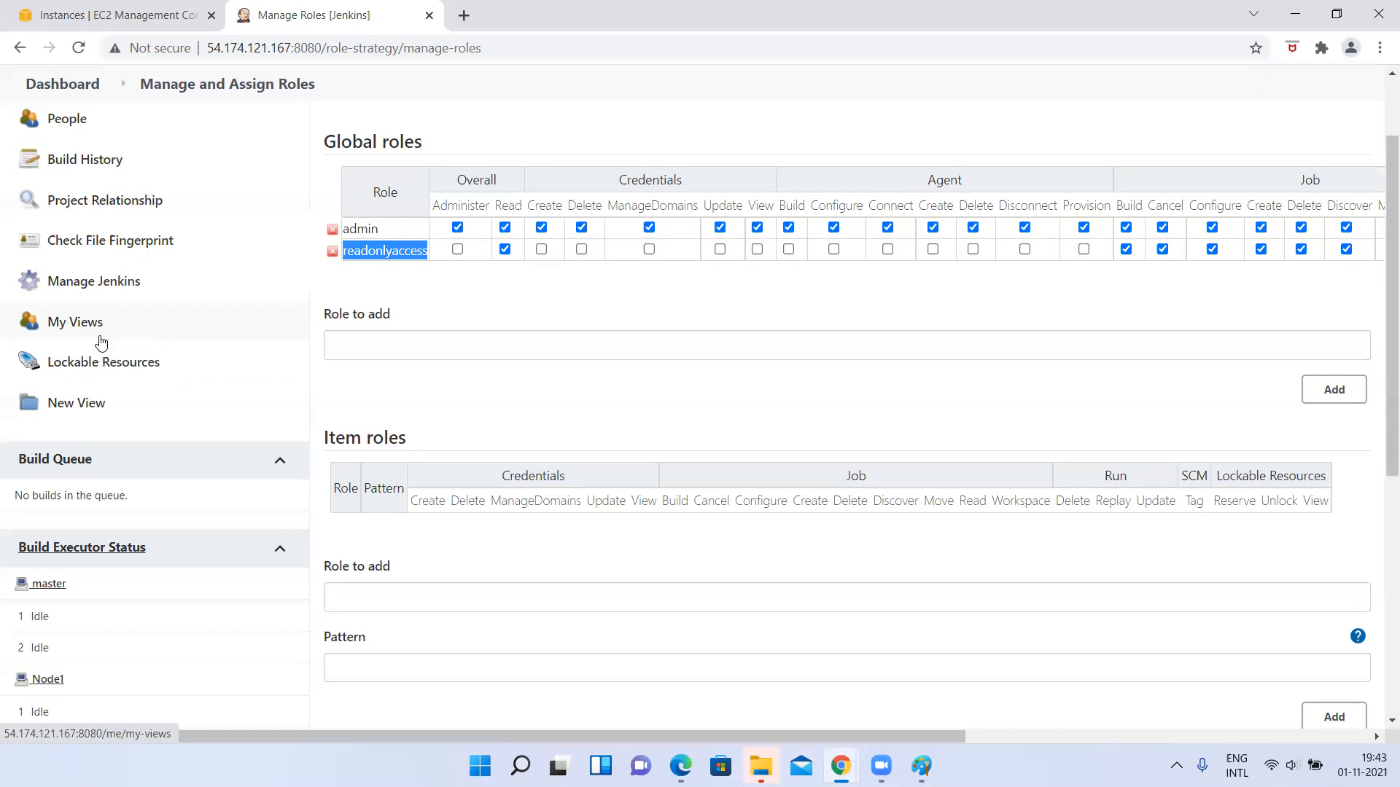
left_click(93, 283)
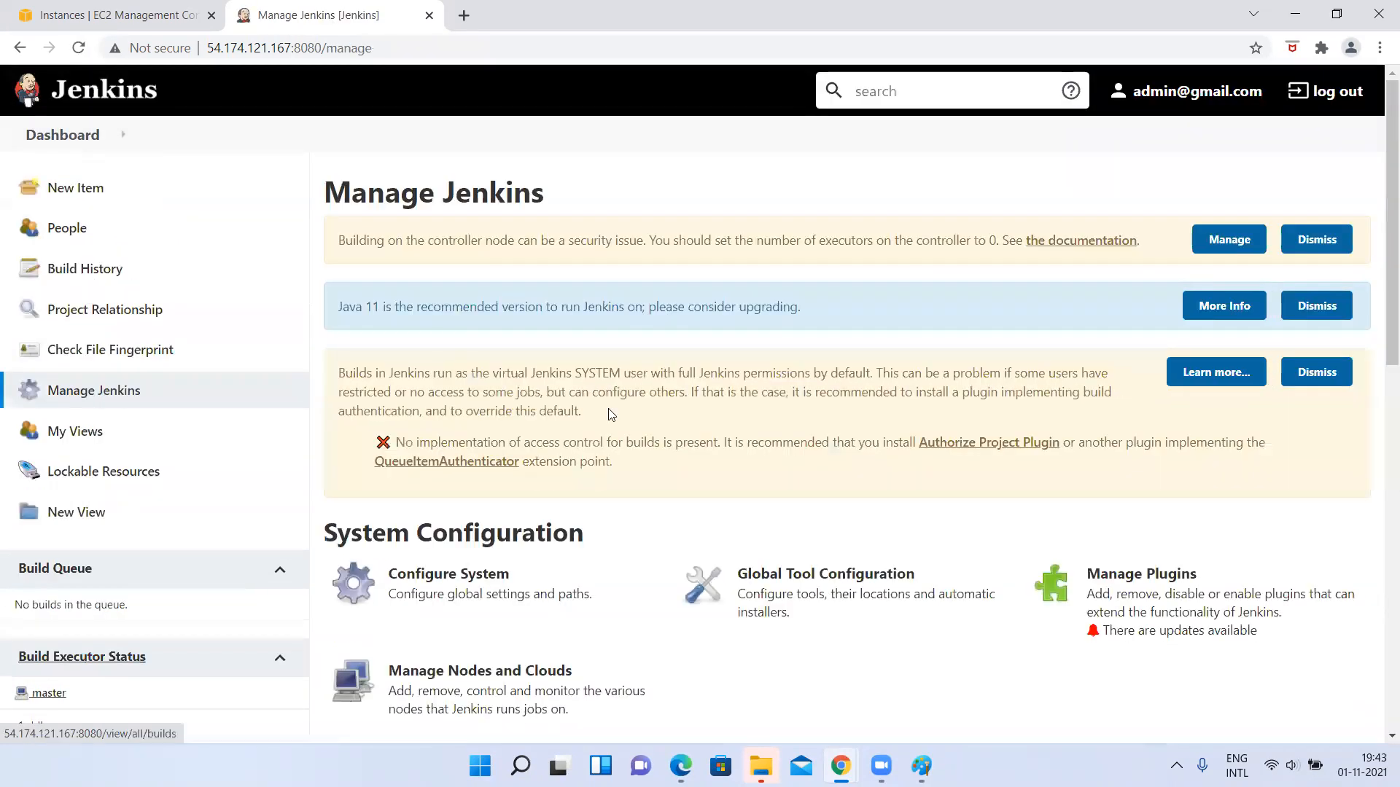
scroll(802, 510, "down", 5)
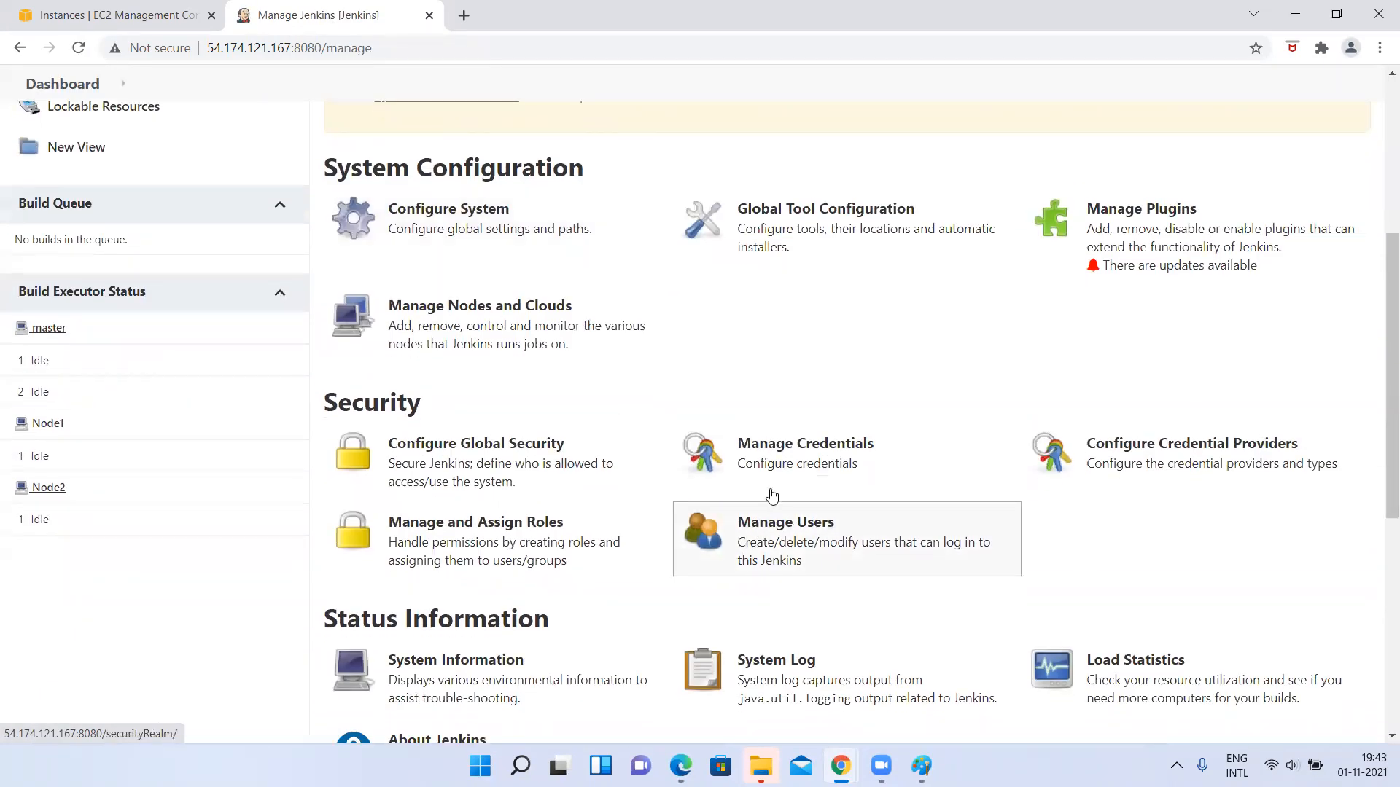
left_click(551, 538)
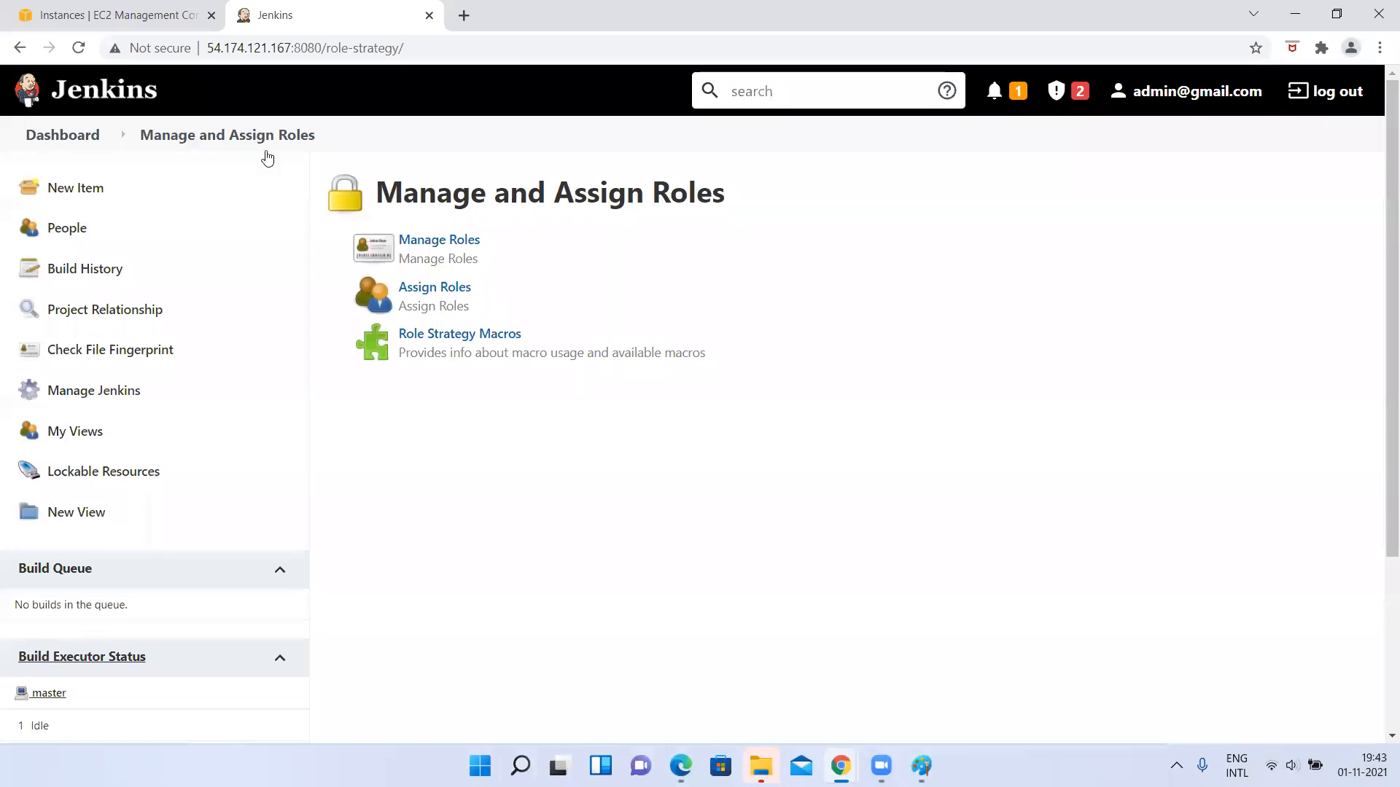
left_click(245, 141)
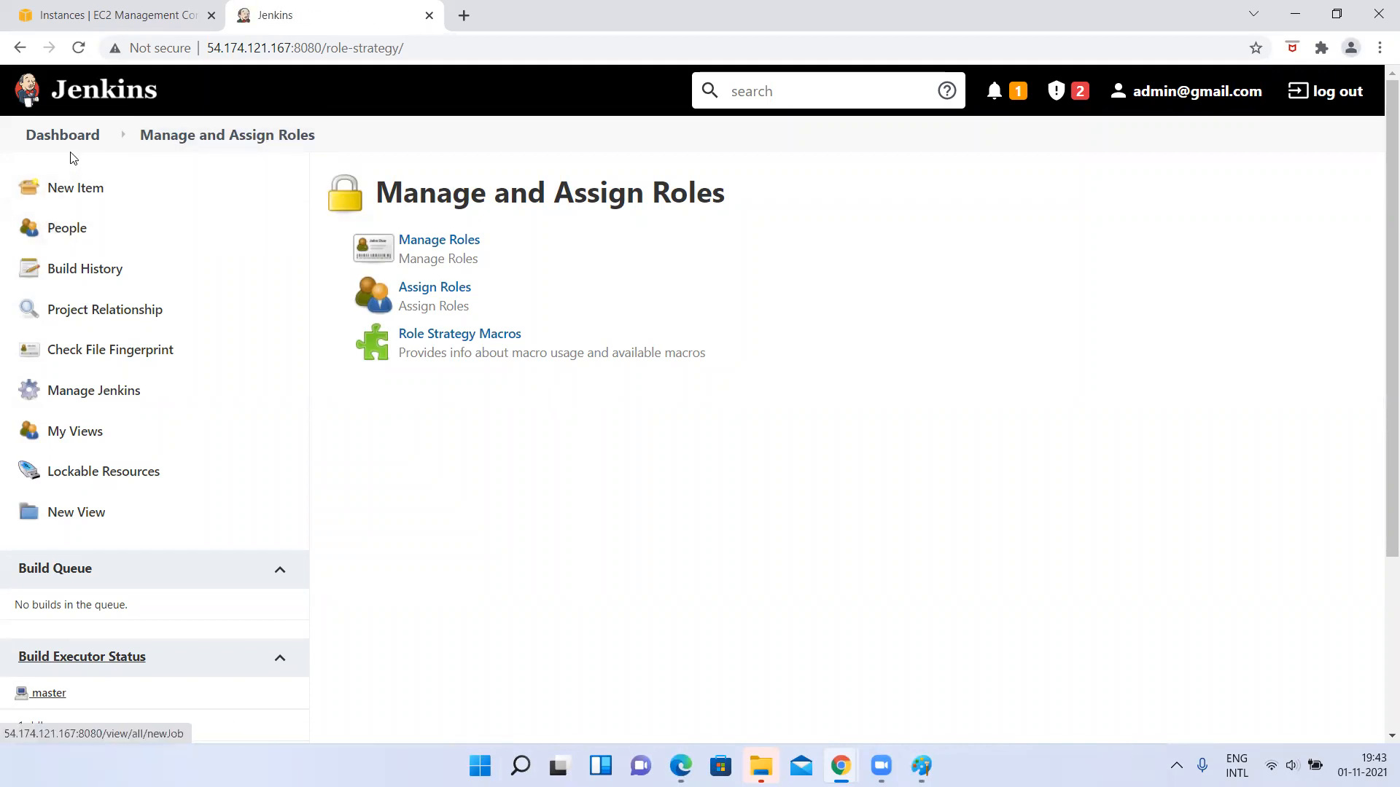
left_click(45, 134)
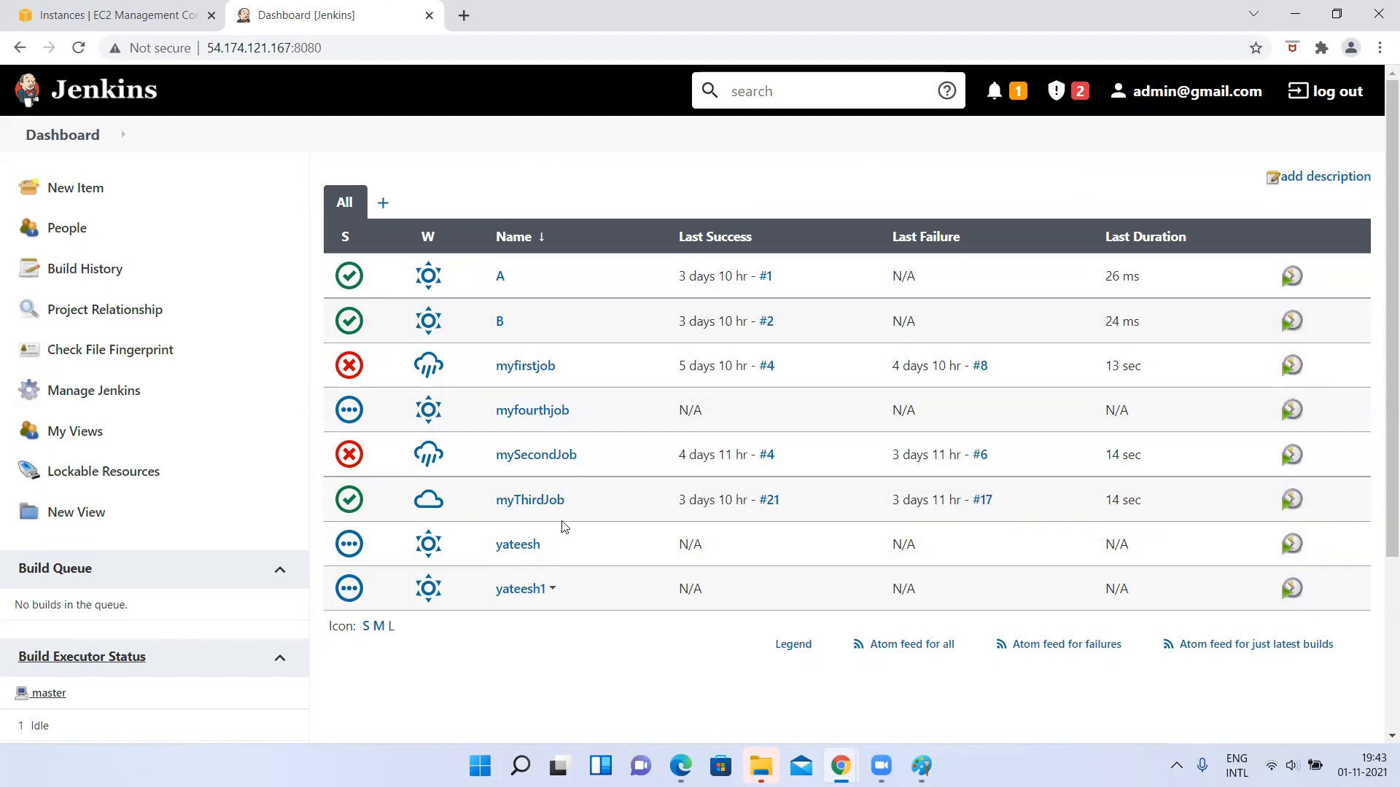
key("alt+Tab")
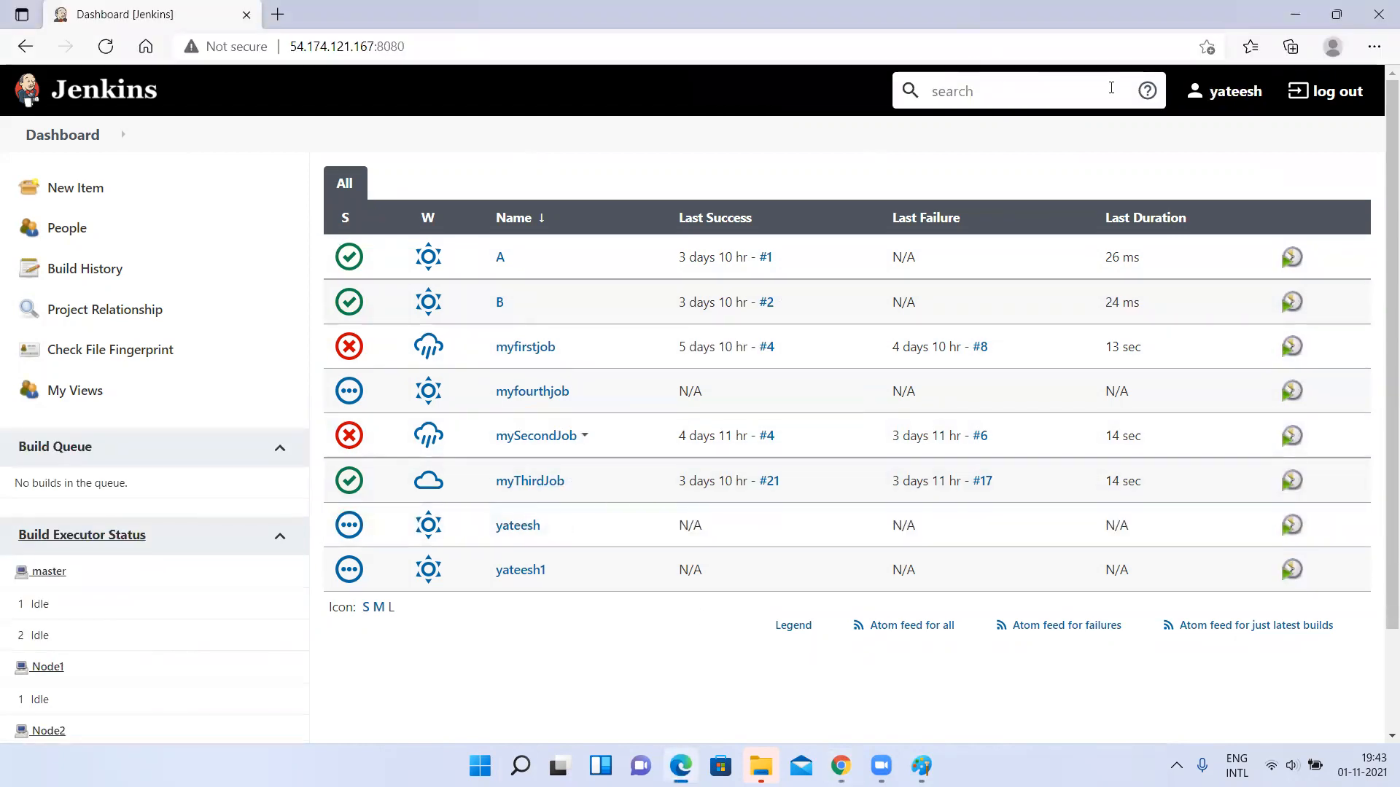
key("alt+Tab")
Open Manage Roles from the Jenkins management page and highlight the Global roles heading above the permission table.
left_click(80, 394)
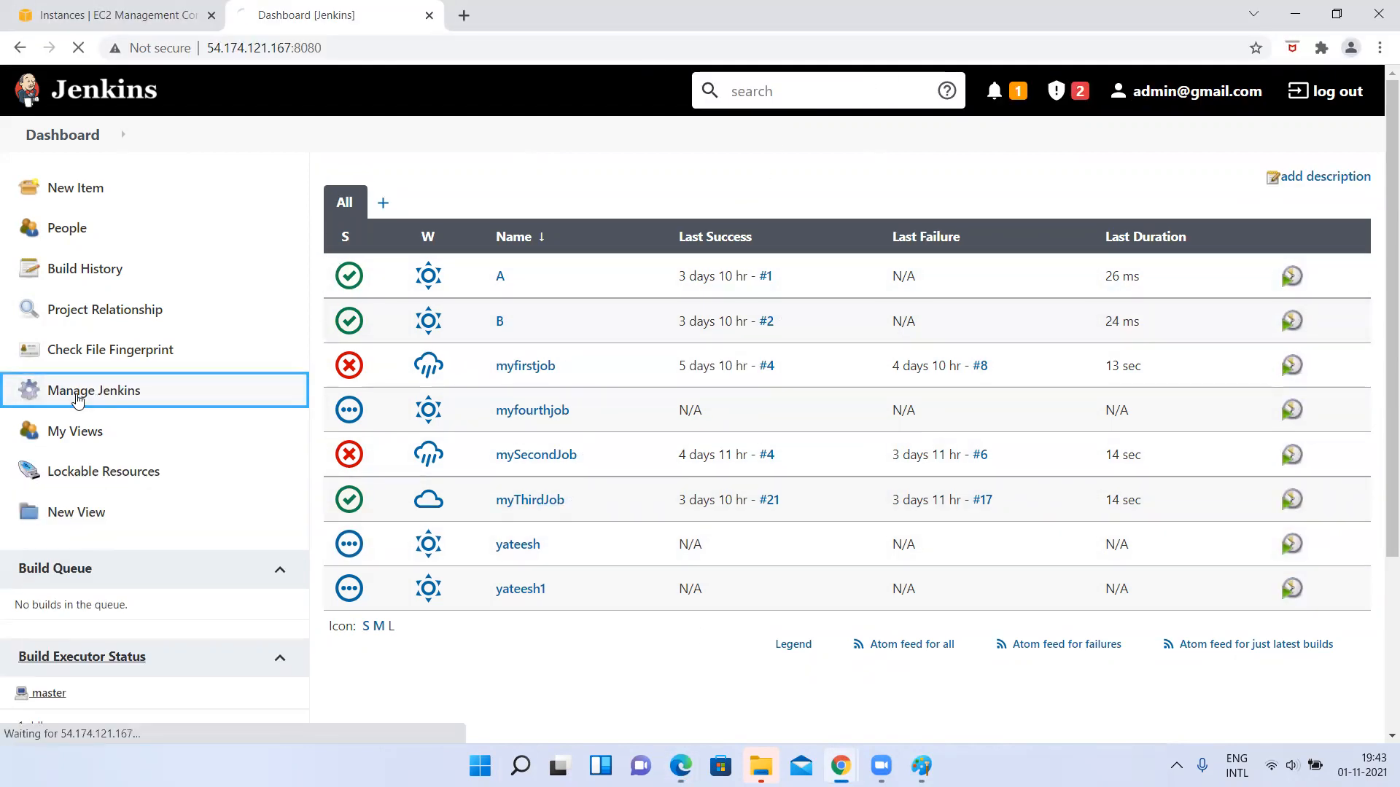
scroll(677, 540, "down", 3)
scroll(676, 541, "down", 3)
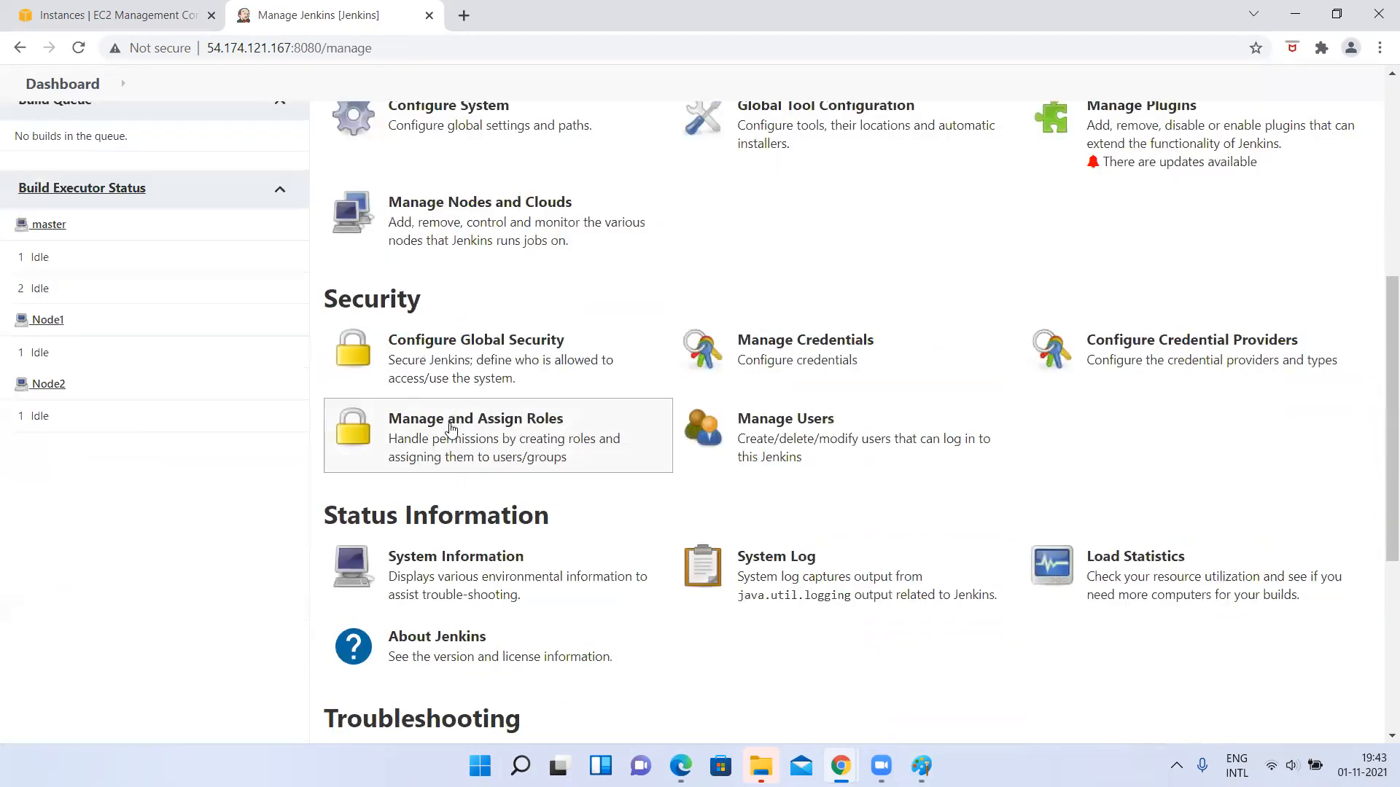
left_click(451, 430)
scroll(413, 444, "down", 1)
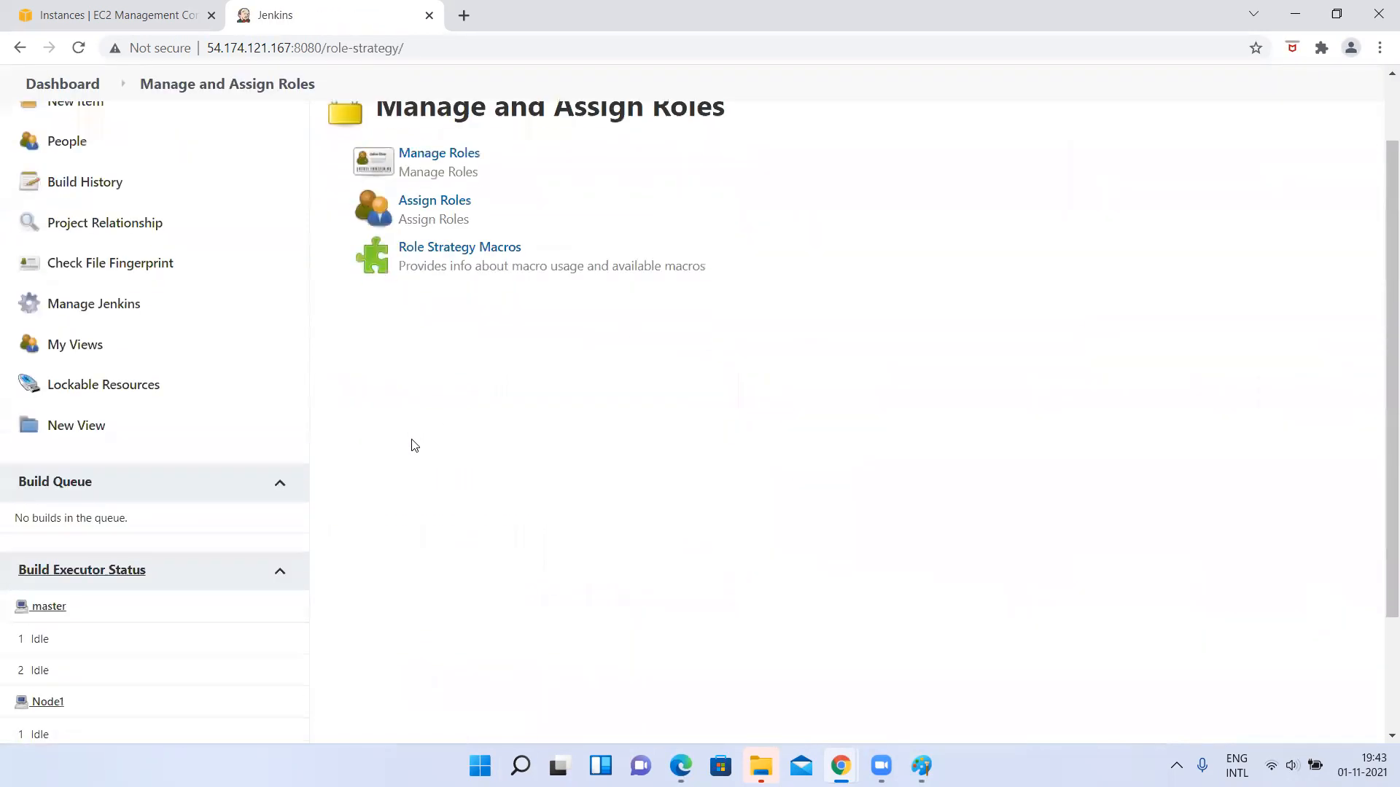
left_click(420, 162)
scroll(474, 468, "down", 1)
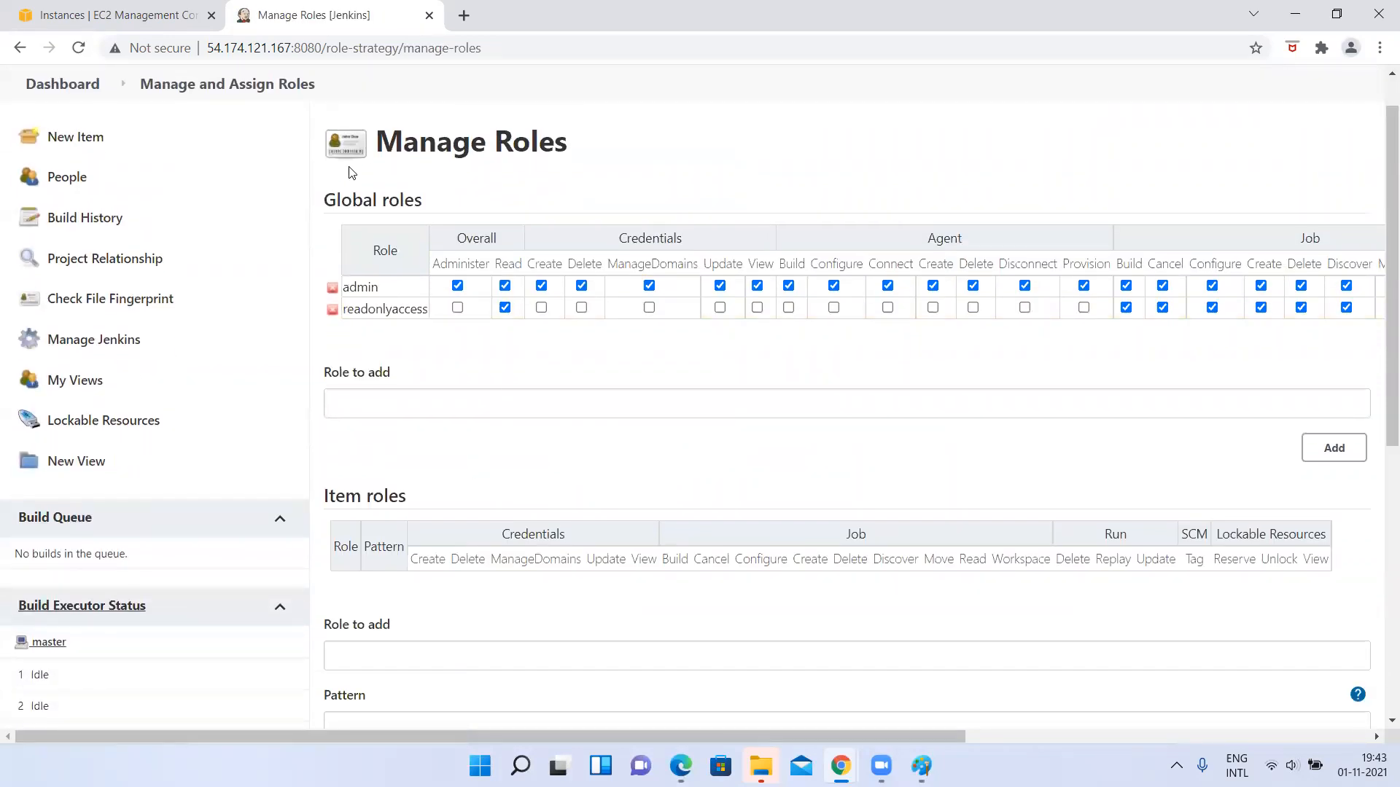
left_click_drag(329, 201, 437, 203)
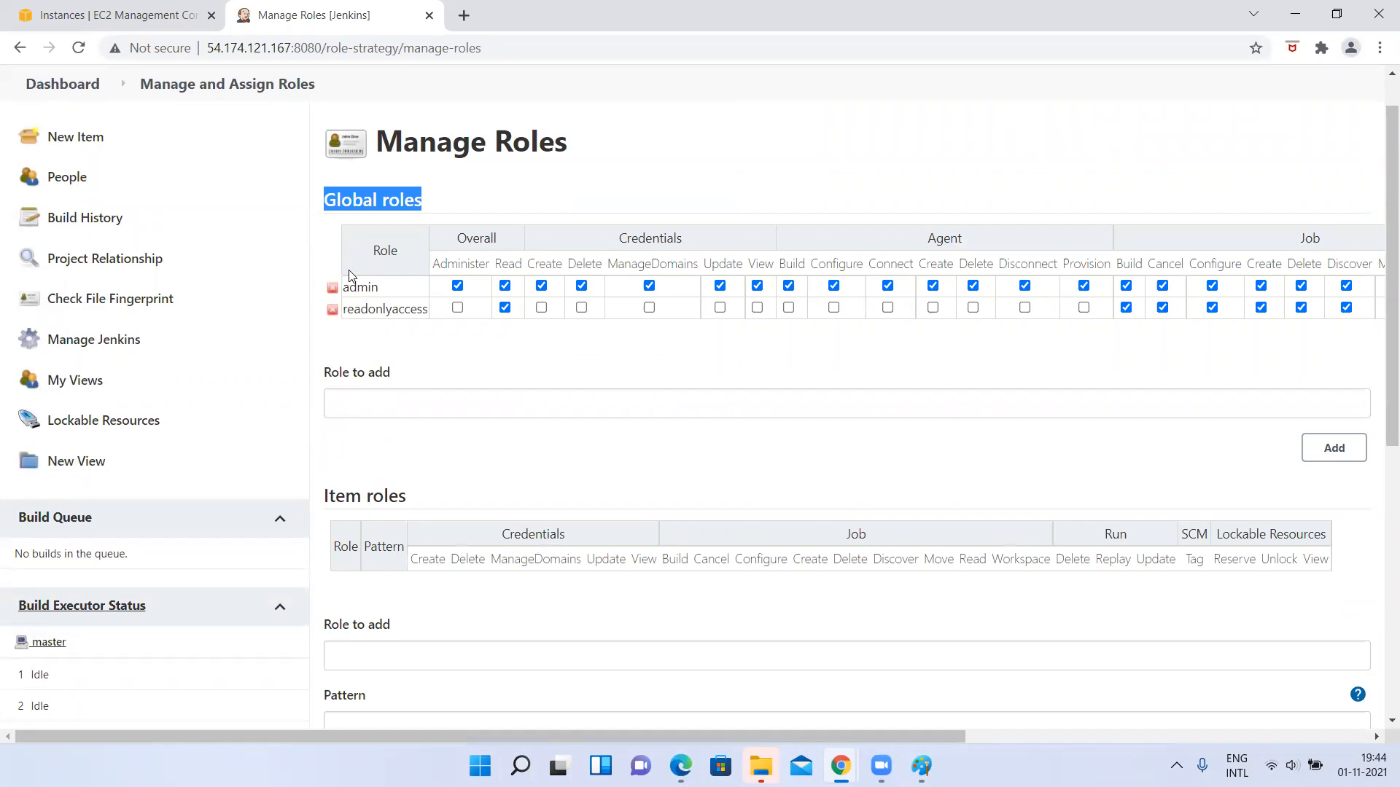
Return to the admin dashboard and look over the job list.
left_click(73, 93)
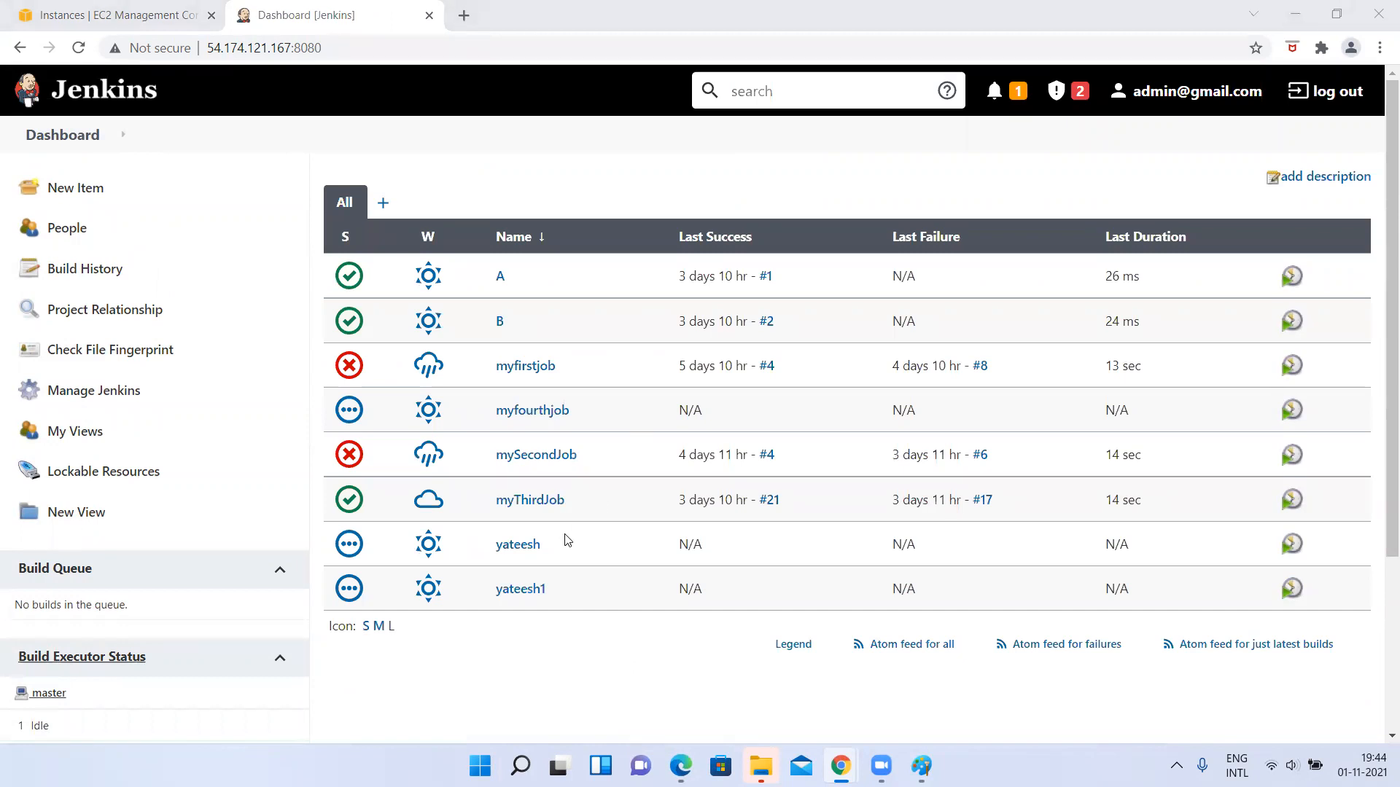
scroll(115, 306, "down", 1)
scroll(115, 306, "up", 1)
Open the Create User form through Manage Users on the Jenkins management page.
left_click(106, 390)
scroll(672, 579, "down", 1)
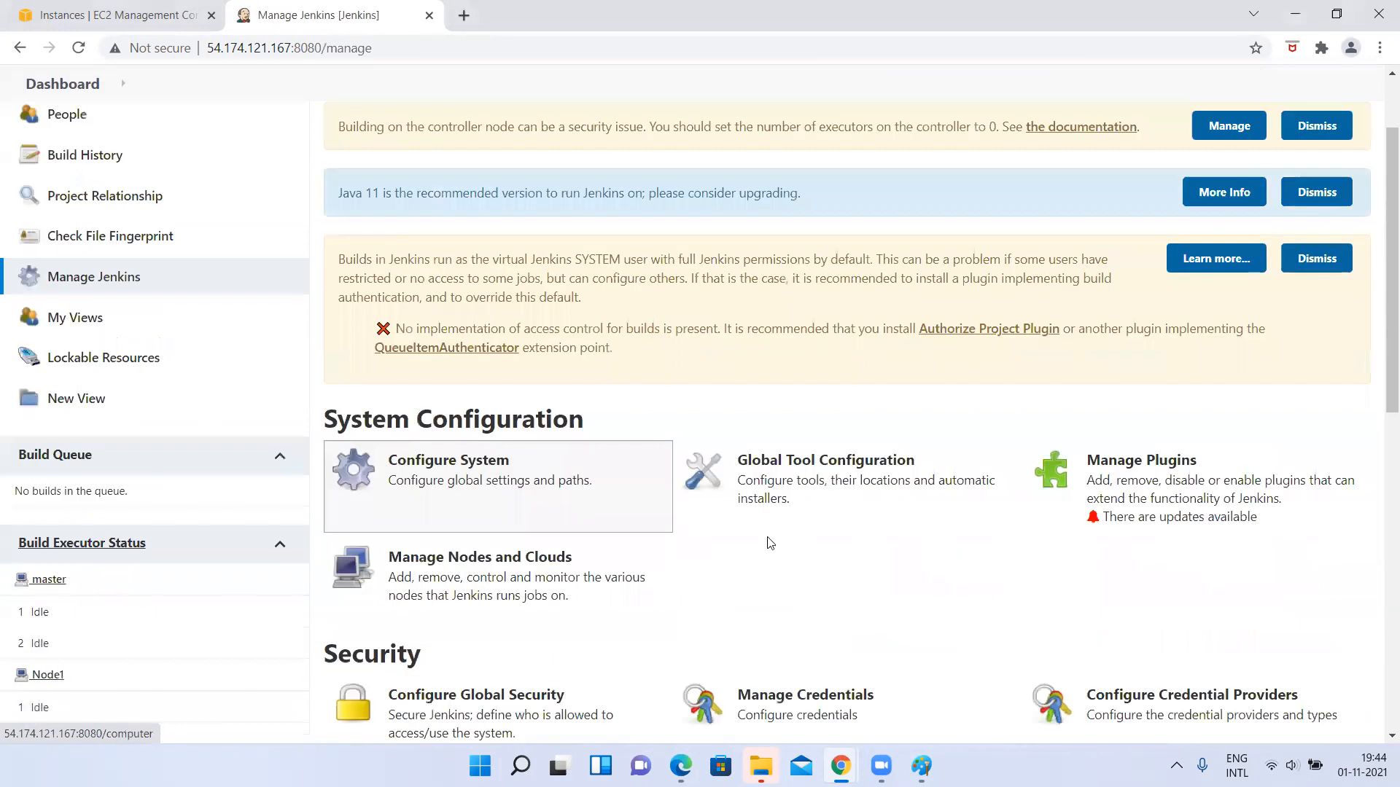
scroll(777, 497, "down", 2)
left_click(782, 498)
left_click(20, 47)
scroll(694, 472, "down", 2)
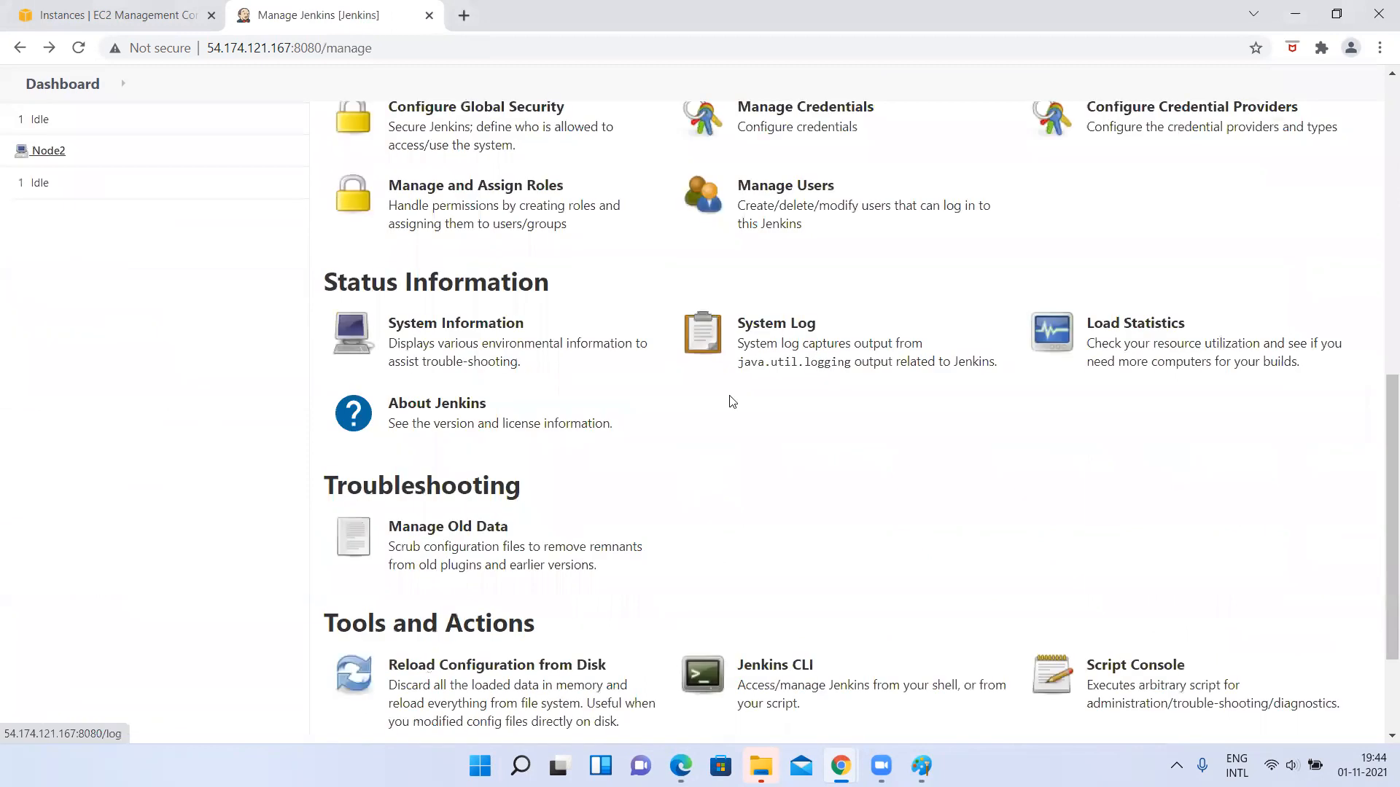
left_click(779, 200)
left_click(99, 277)
Enter the new user's username and the account password, and repeat the password for confirmation.
double_click(513, 238)
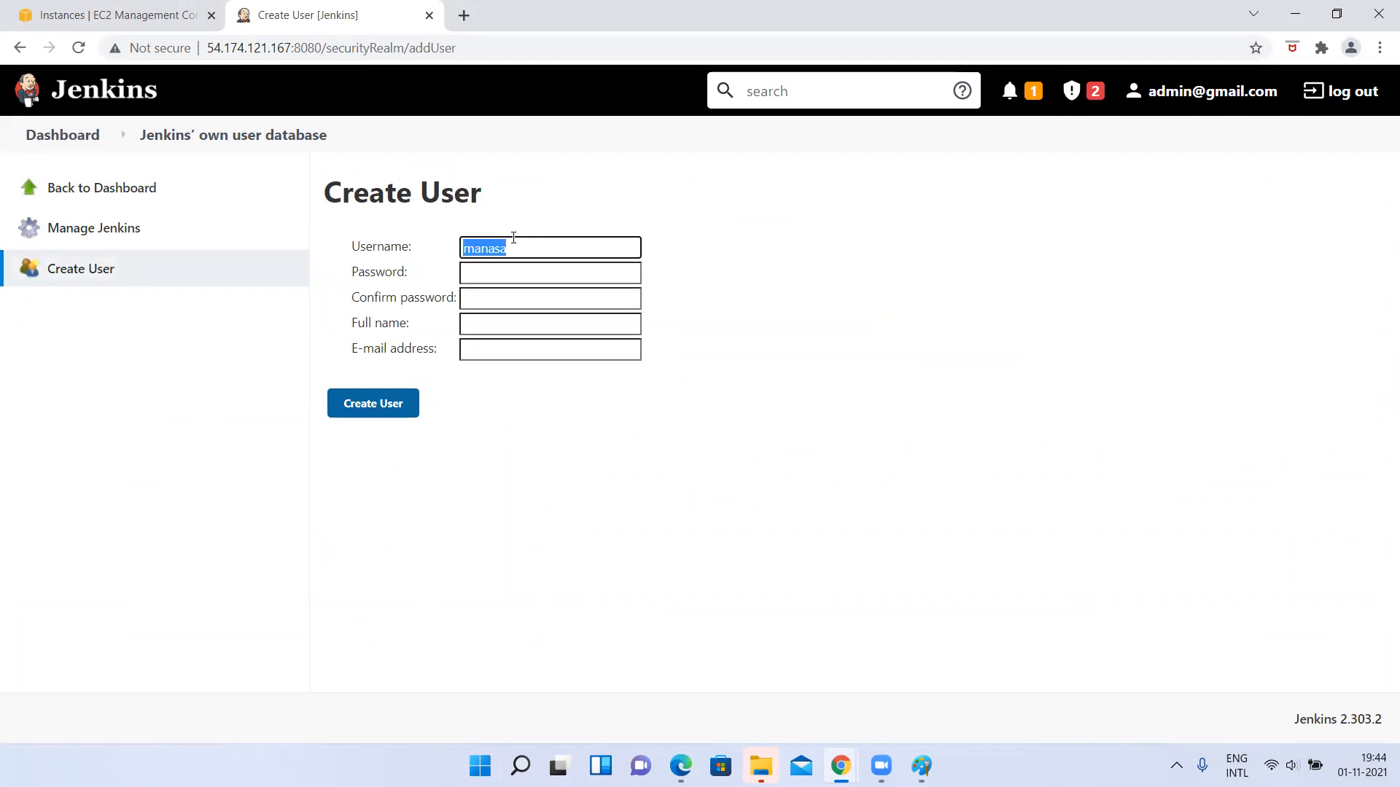
left_click(494, 268)
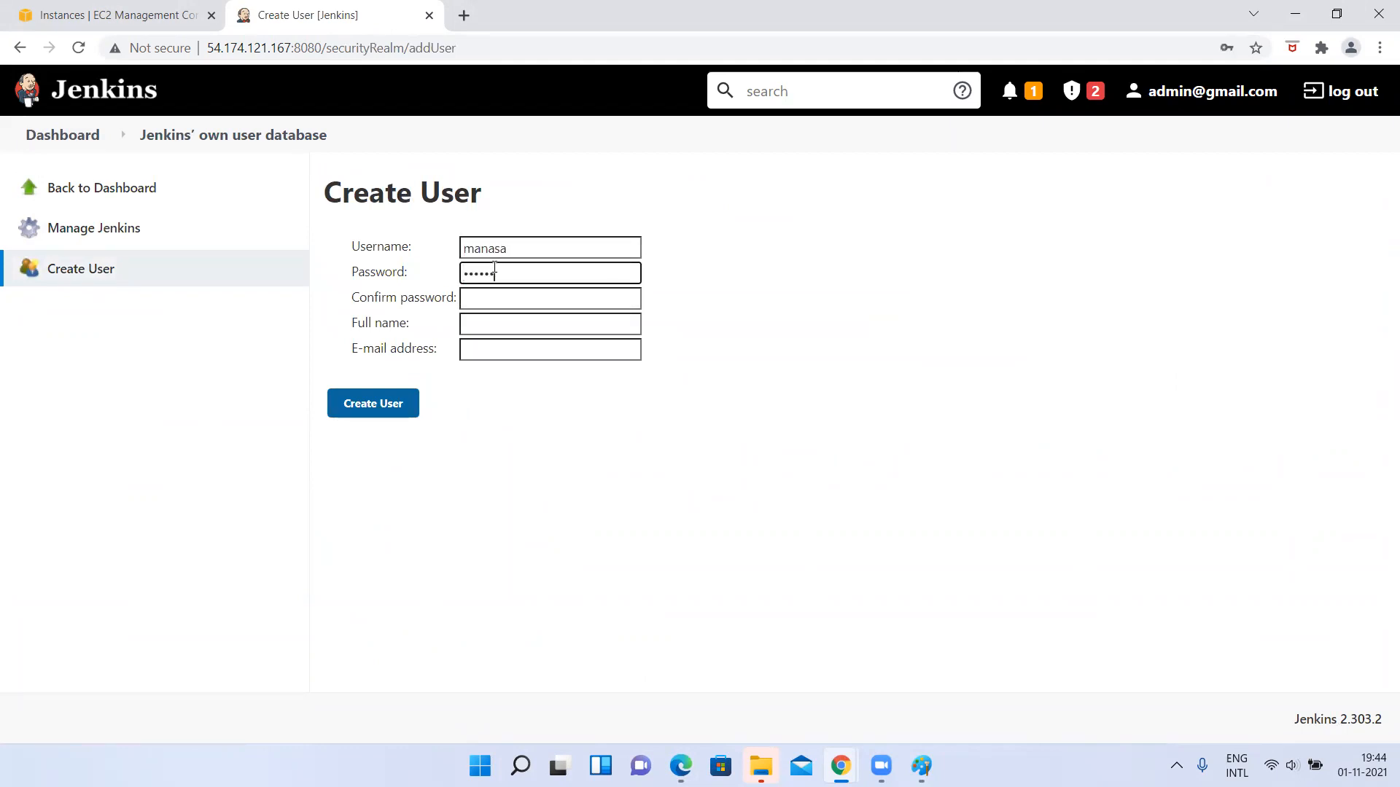
left_click(480, 305)
Fill in the new user's full name and e-mail address, and create the account.
left_click(482, 325)
type("manasa")
left_click(479, 351)
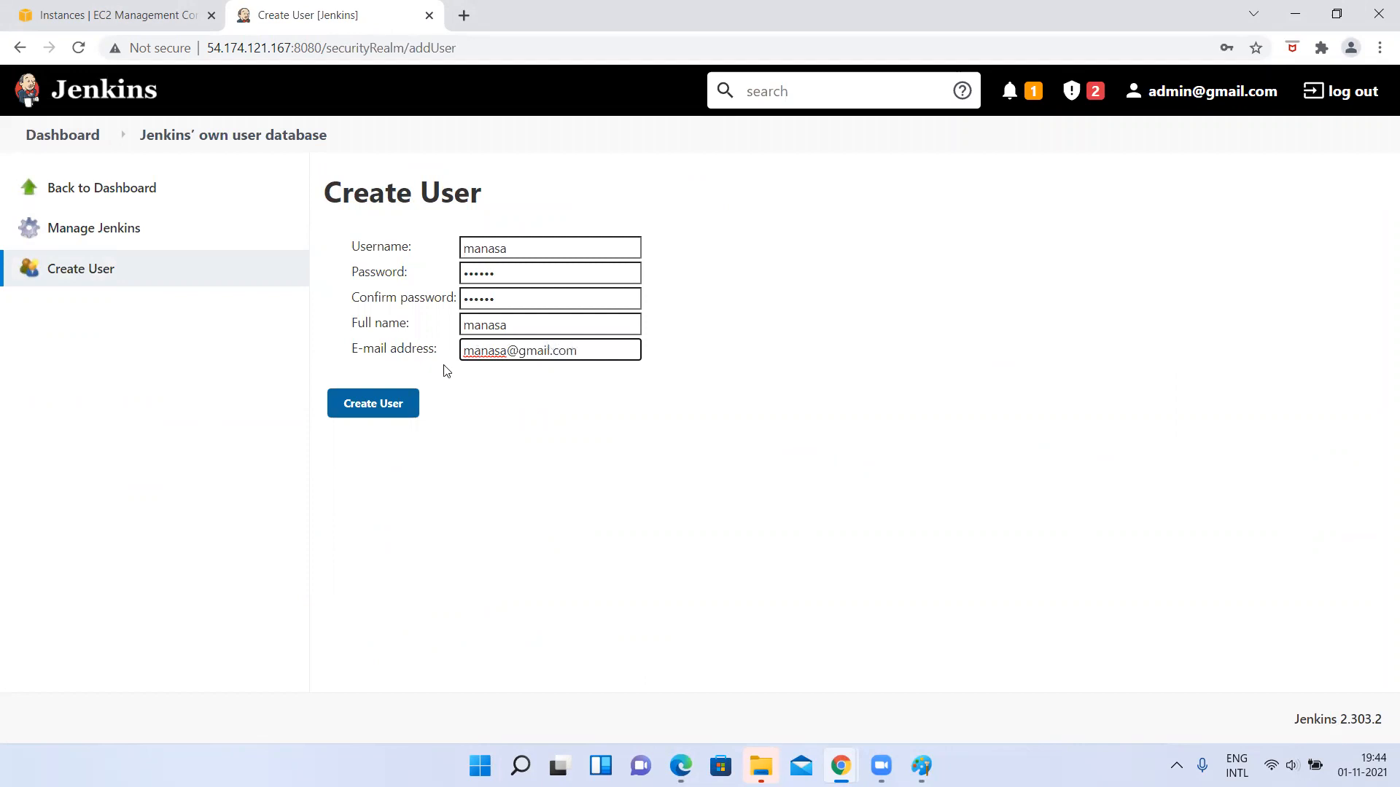
left_click(385, 413)
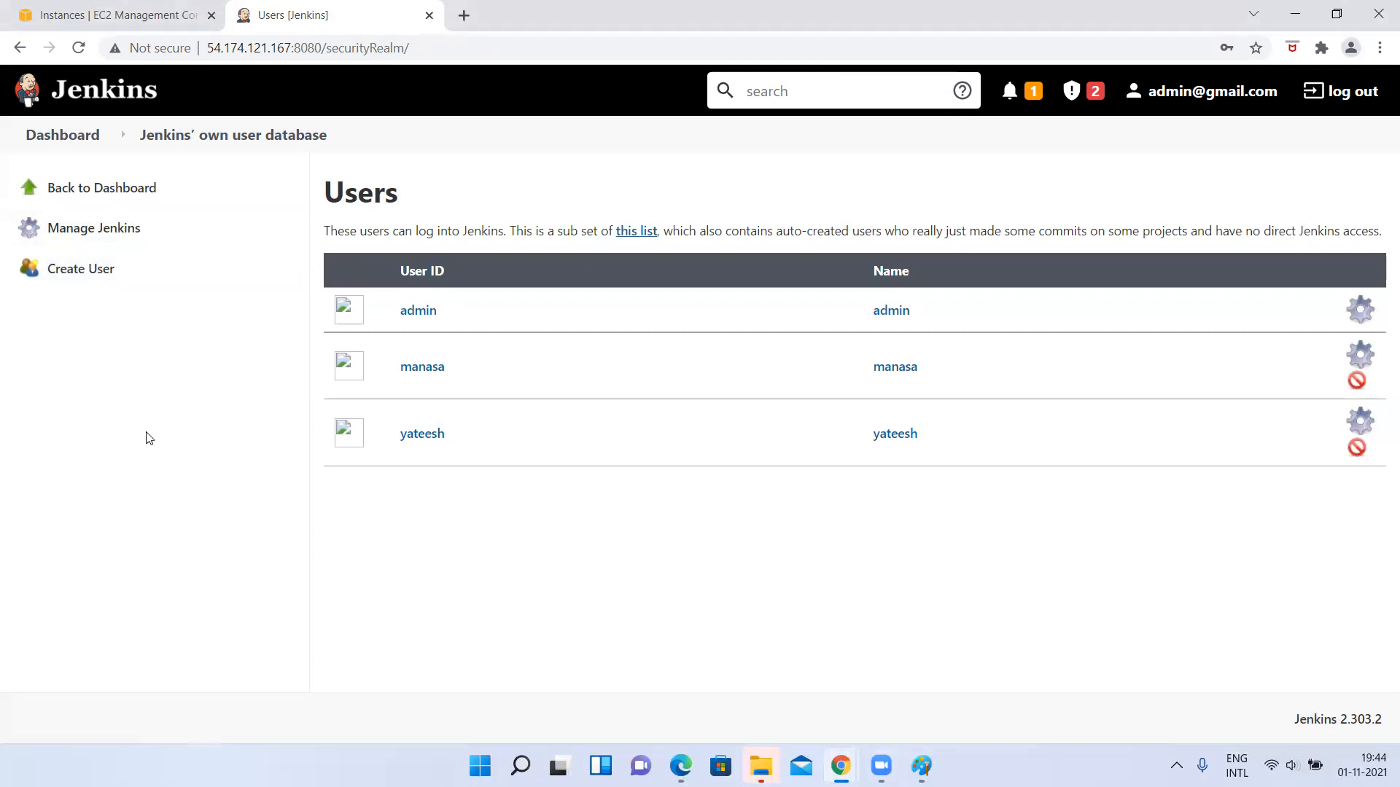
Open Manage and Assign Roles from the Jenkins management page.
left_click(64, 191)
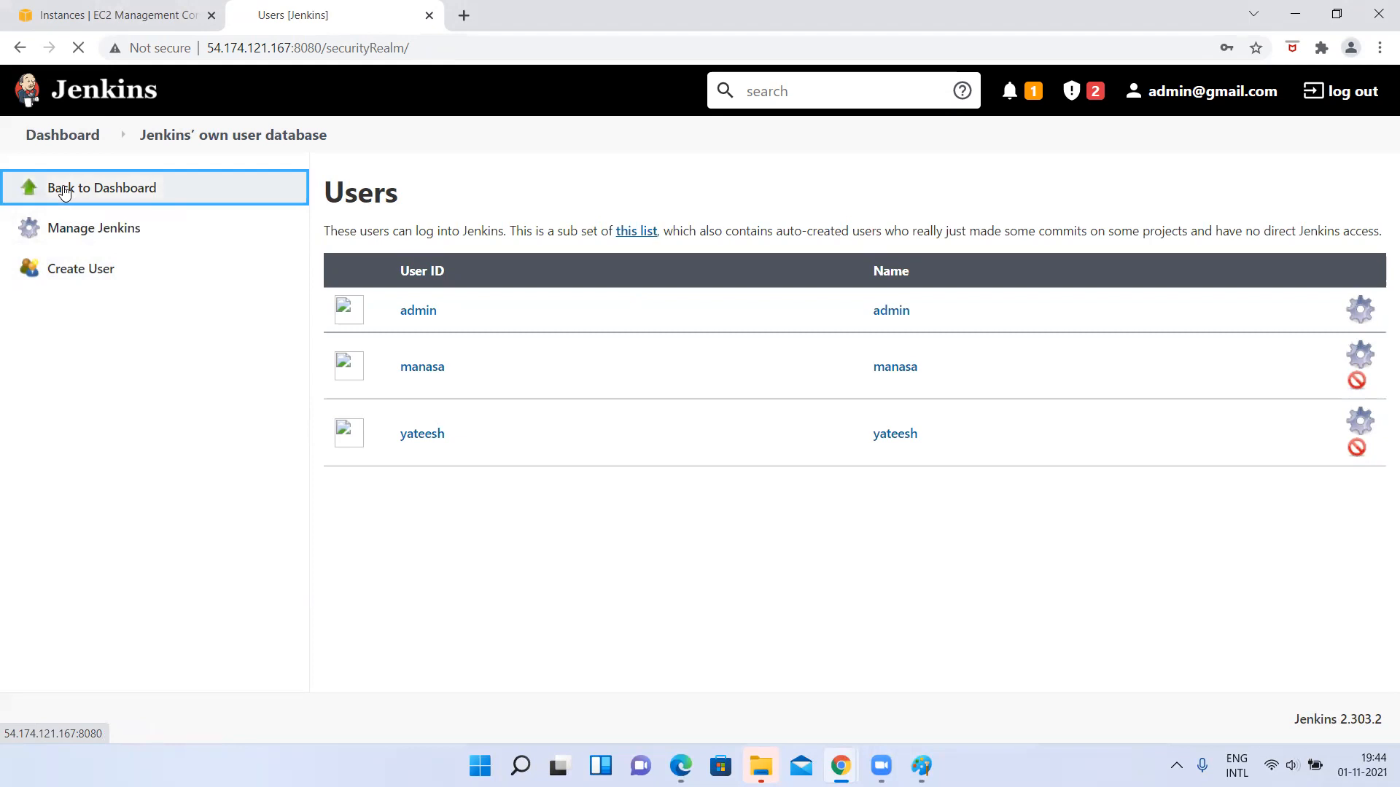
left_click(150, 394)
scroll(658, 627, "down", 5)
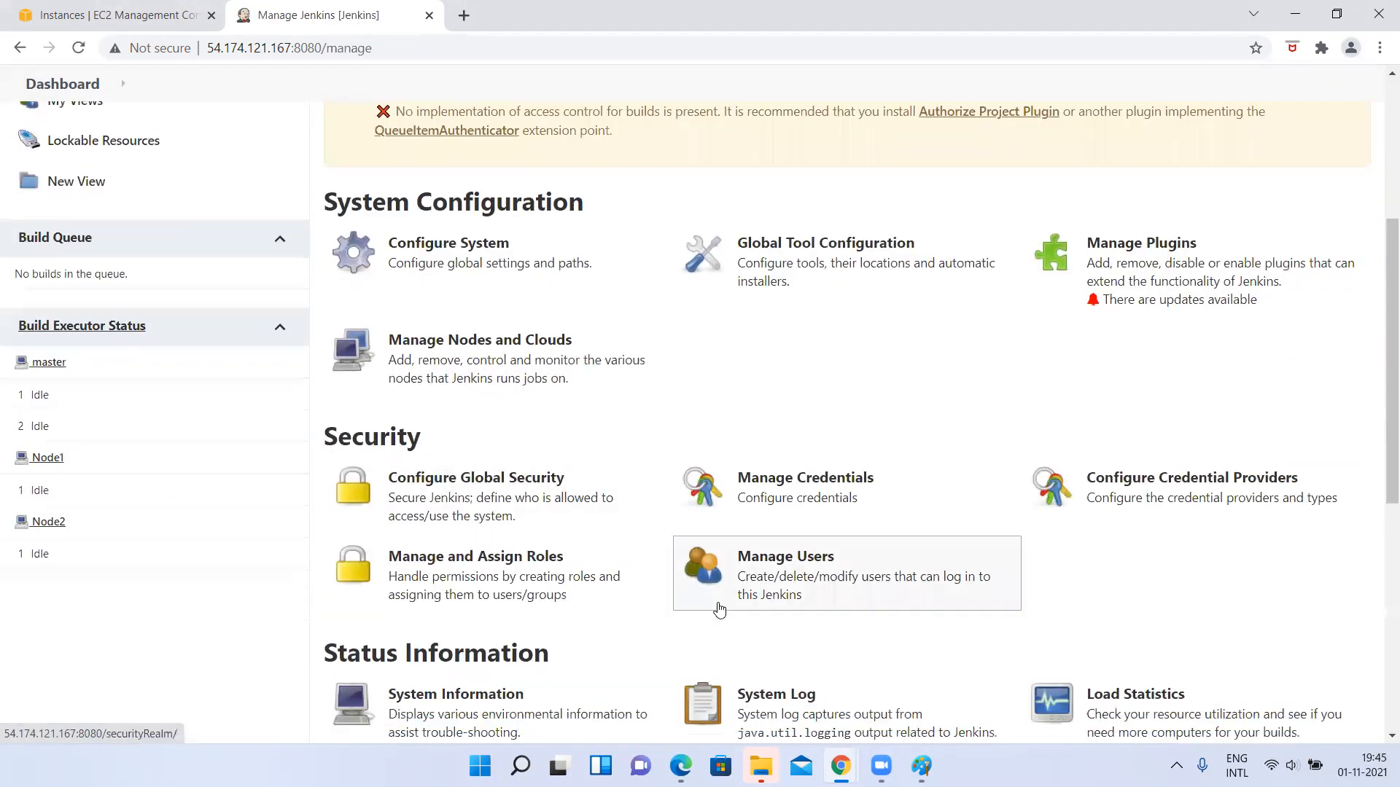
left_click(539, 579)
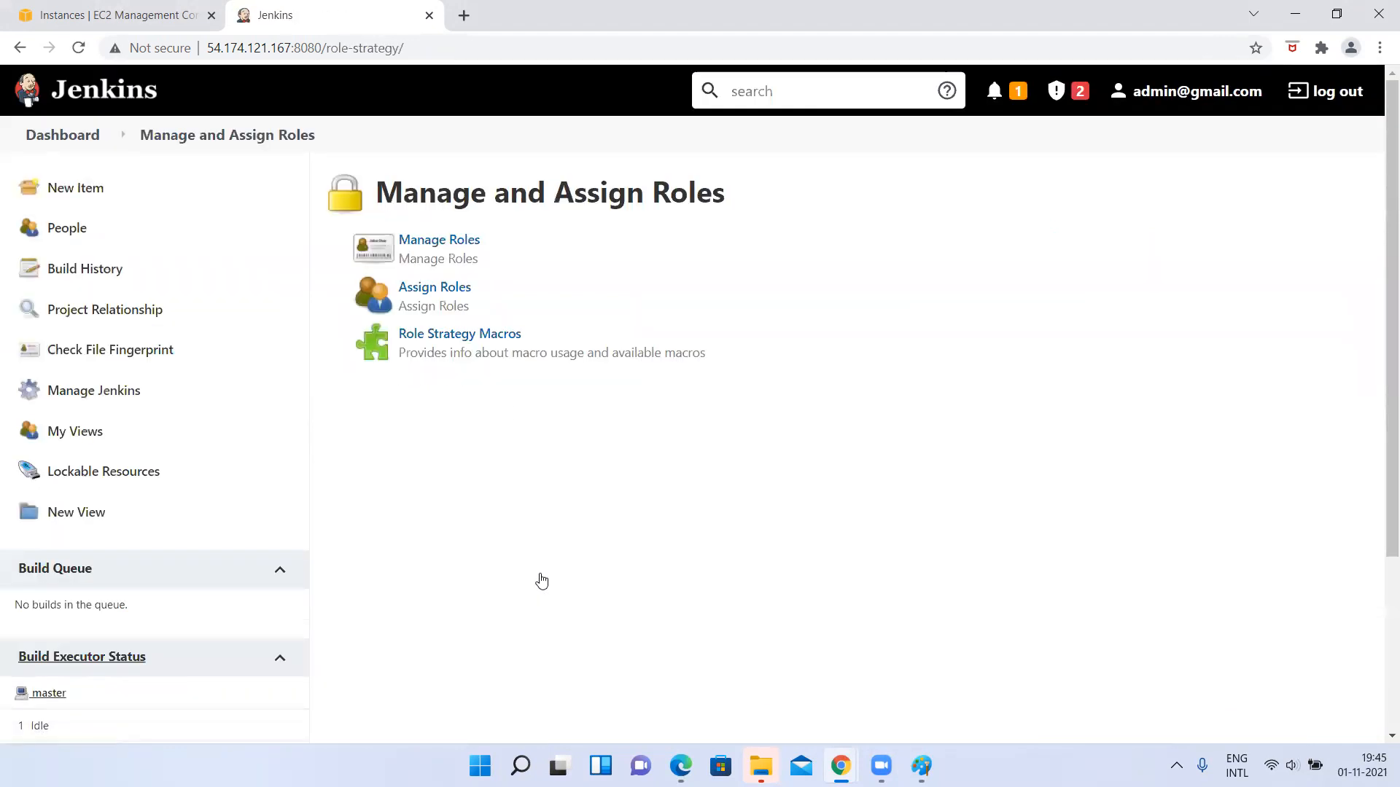
Return to the admin dashboard and highlight myThirdJob in the job list.
left_click(142, 138)
left_click(91, 137)
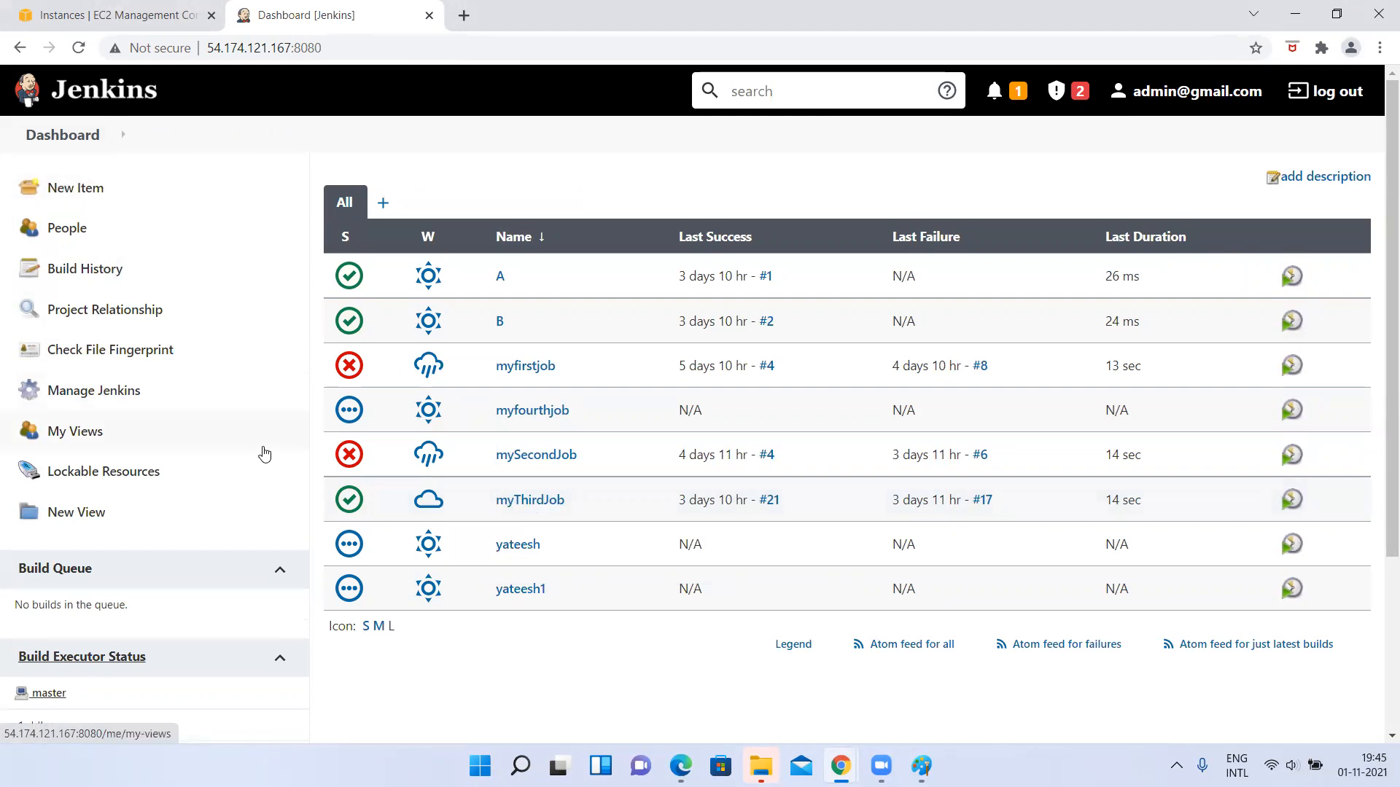
mouse_move(433, 503)
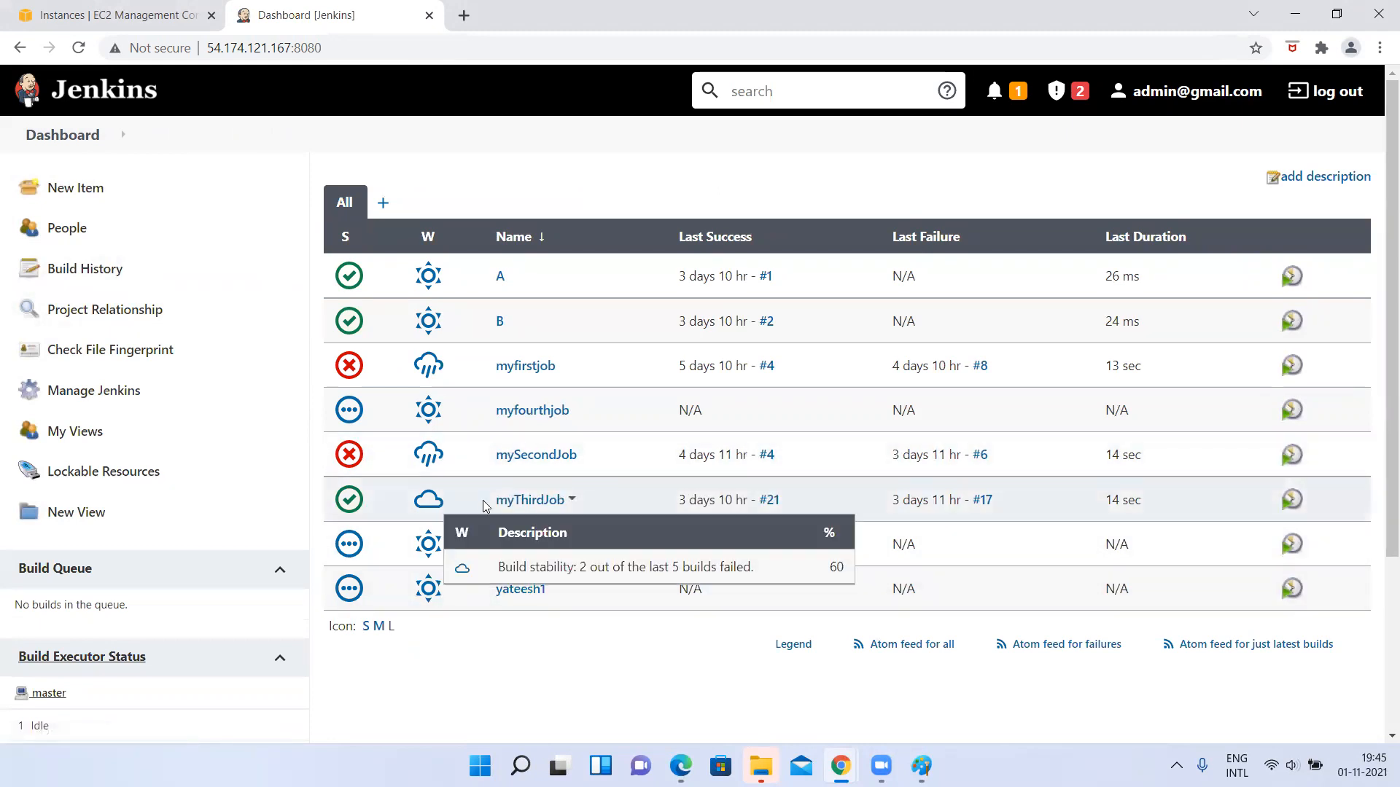
left_click_drag(494, 506, 565, 510)
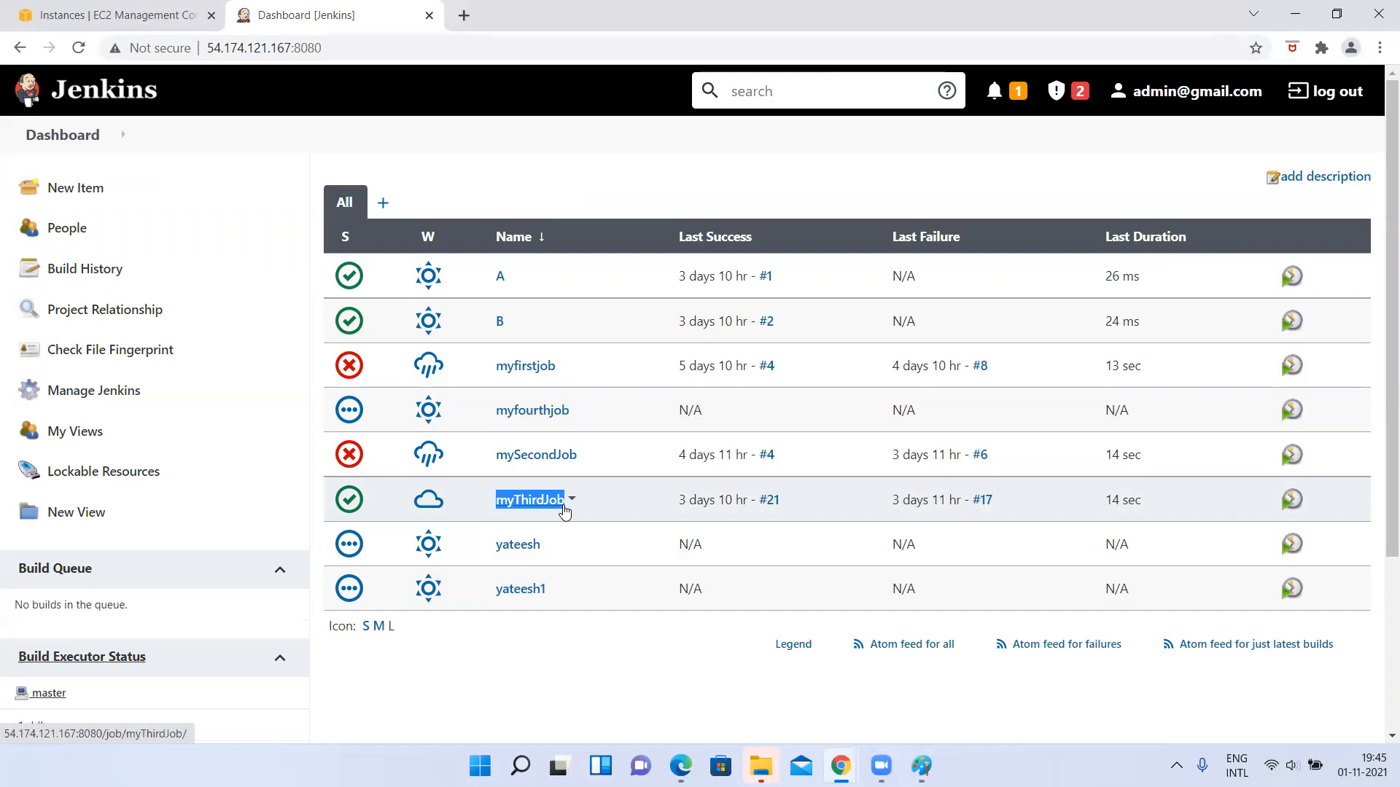
Open Manage Roles from the Jenkins management page and highlight the Item roles heading.
left_click(94, 391)
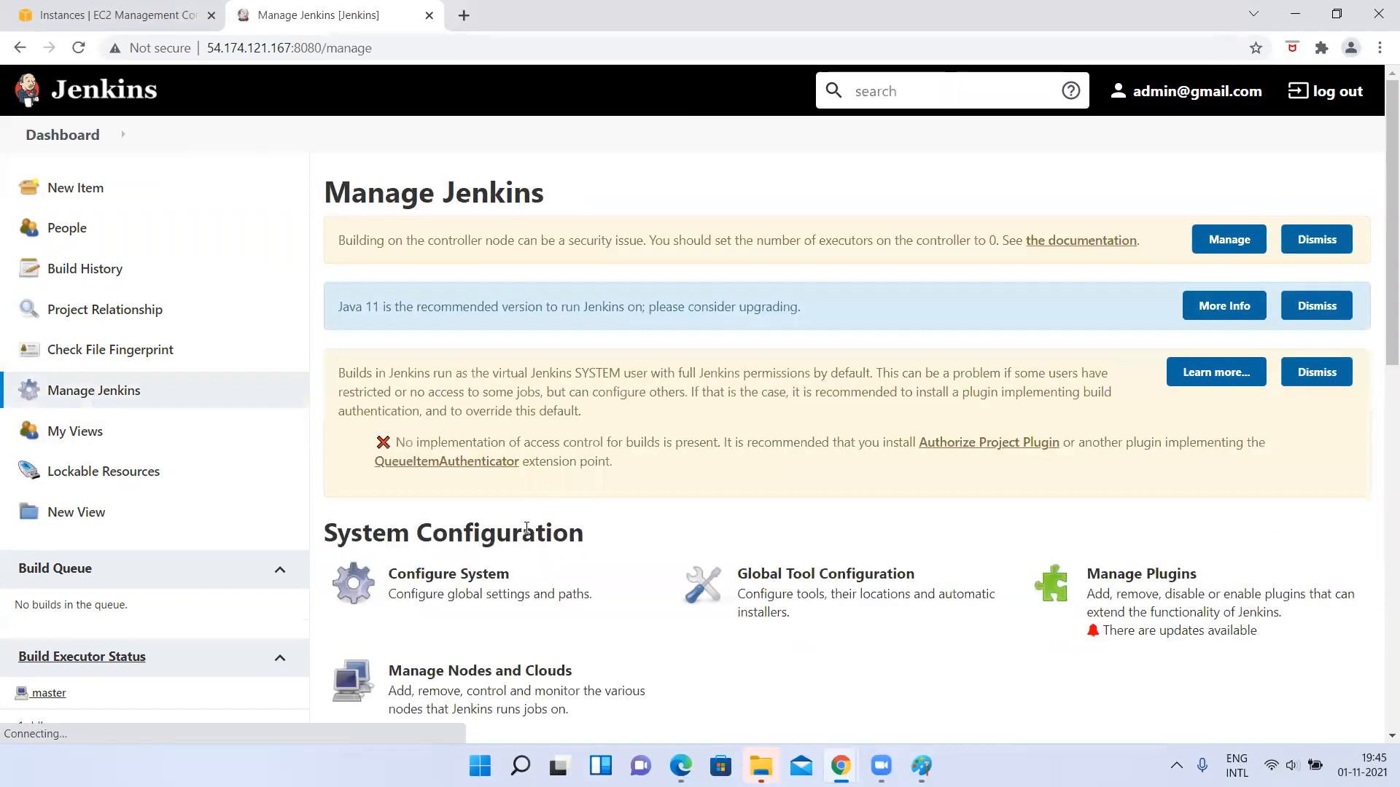
scroll(526, 536, "down", 4)
scroll(527, 536, "down", 1)
left_click(471, 543)
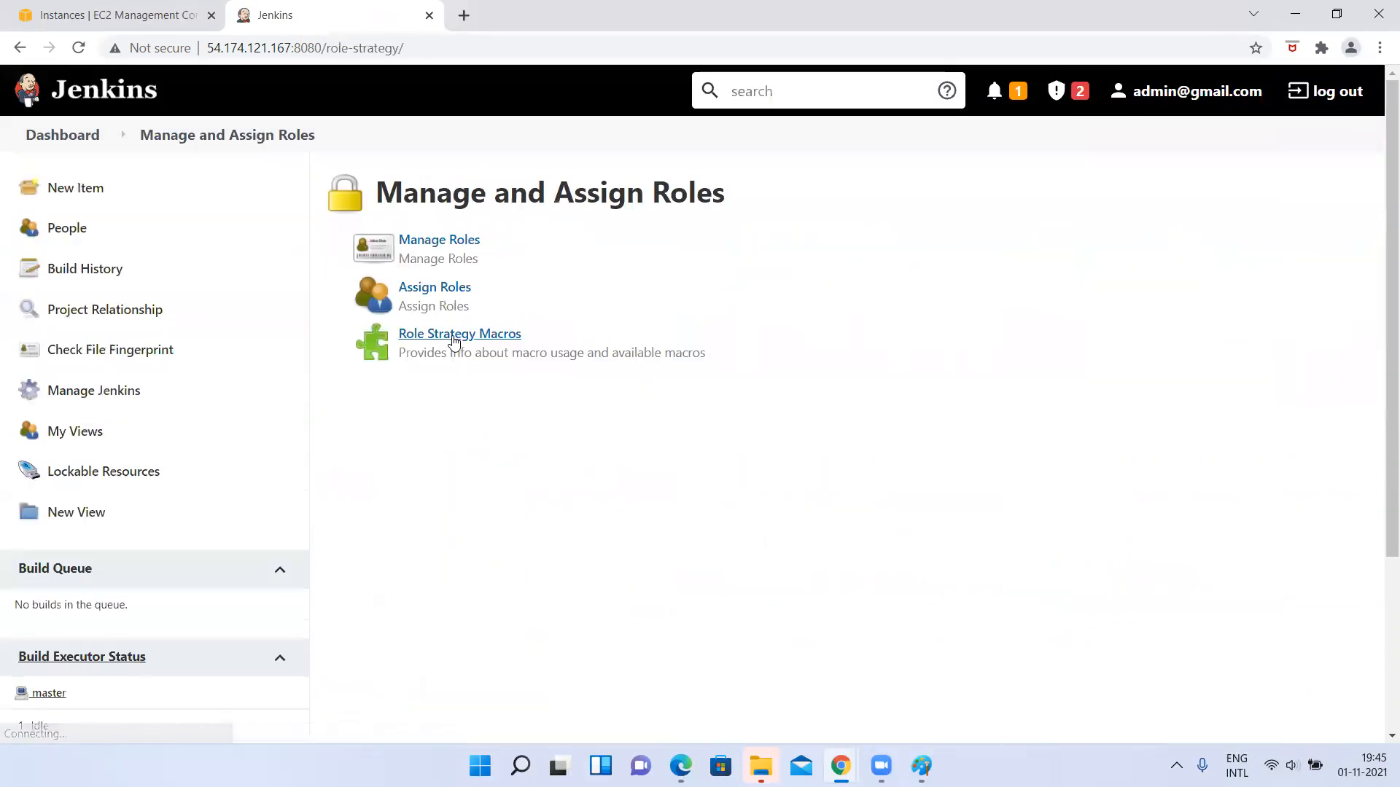
left_click(425, 242)
scroll(490, 469, "down", 2)
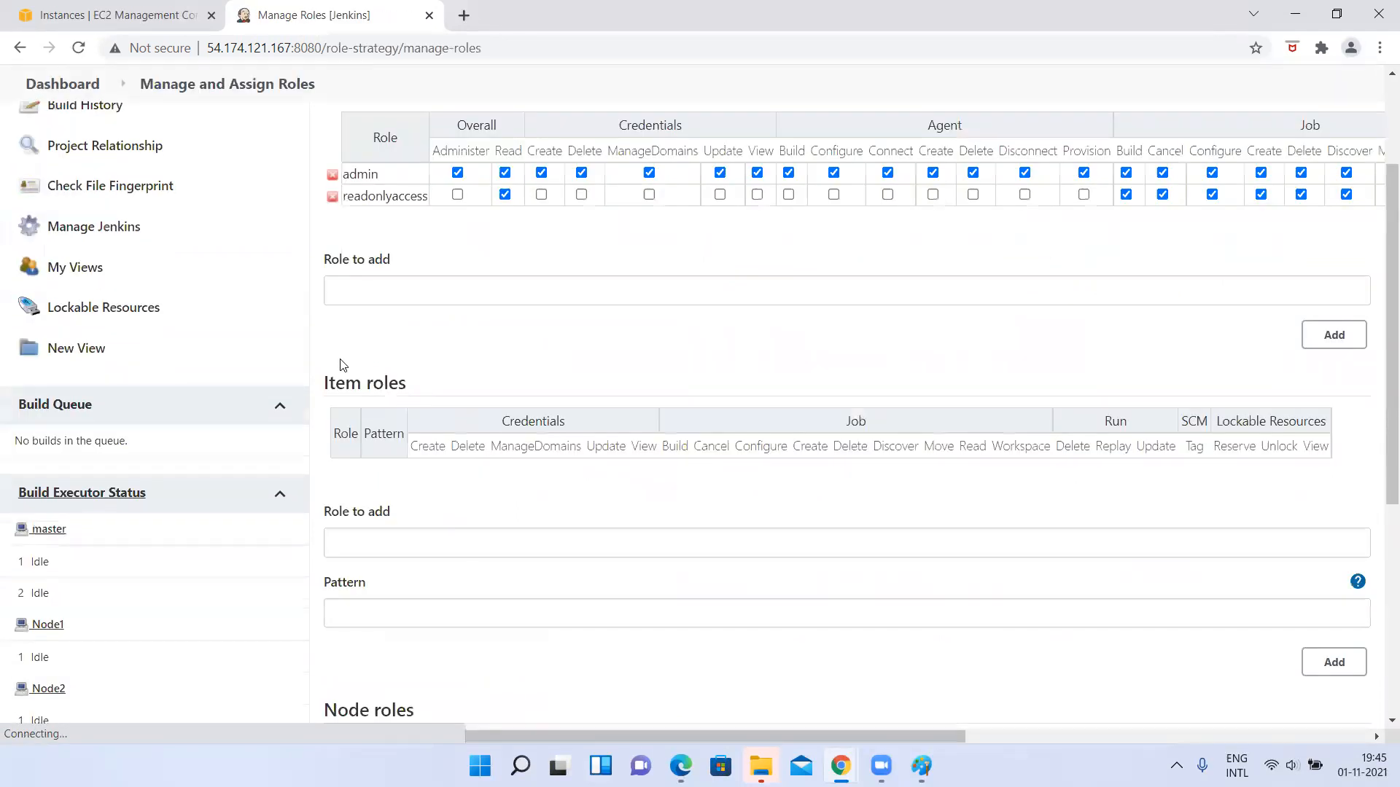
left_click_drag(326, 382, 448, 390)
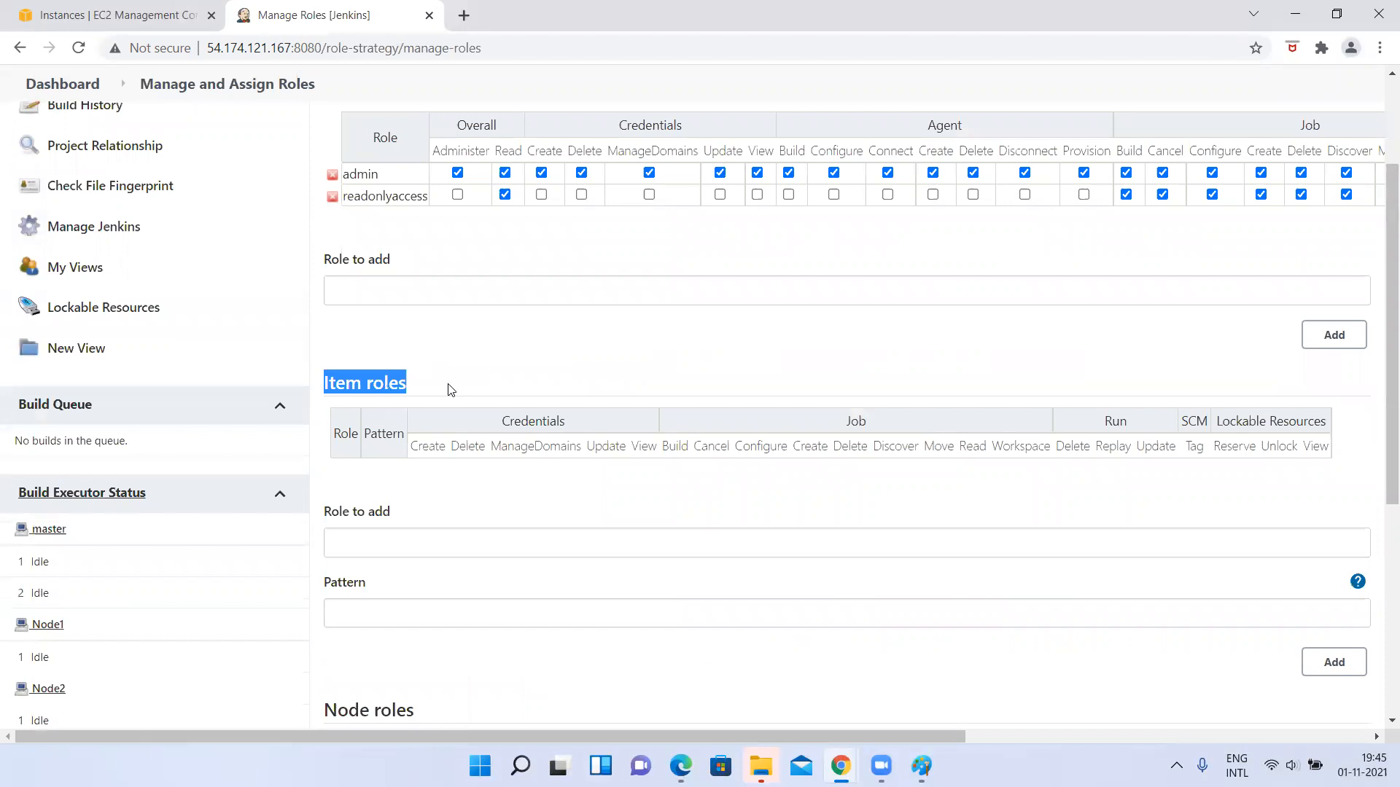
scroll(448, 390, "up", 2)
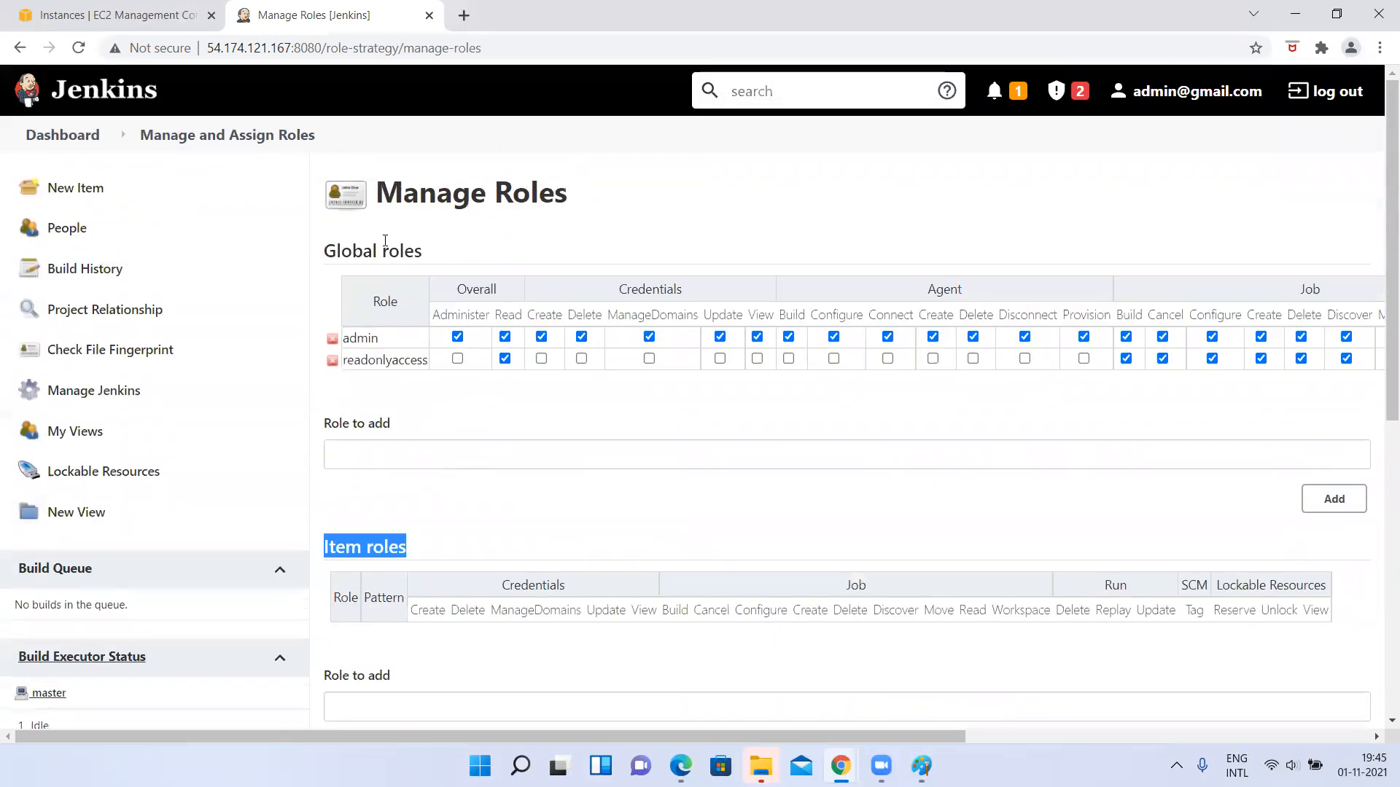
scroll(331, 257, "down", 3)
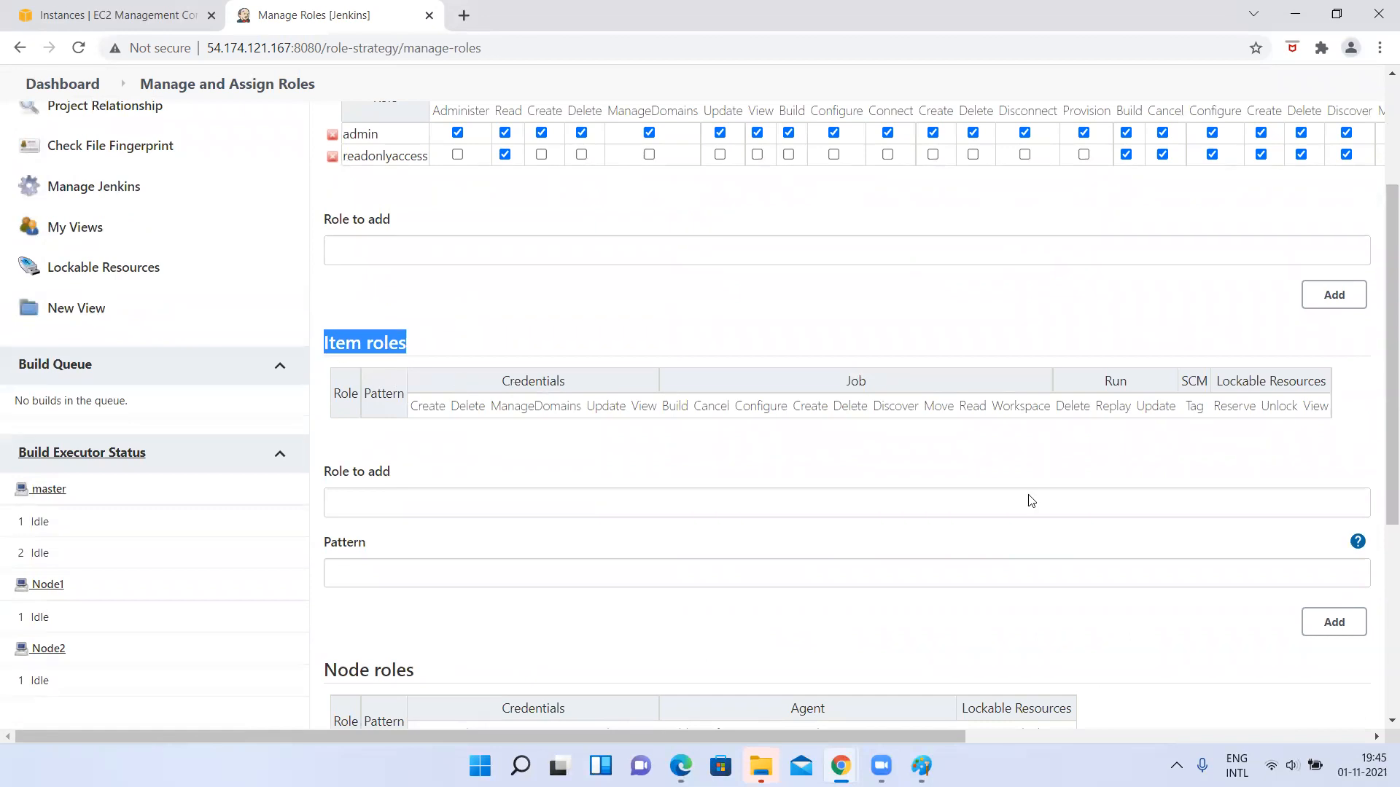
Add an item role named mythirdaccess with the pattern myThirdJob.
left_click(418, 496)
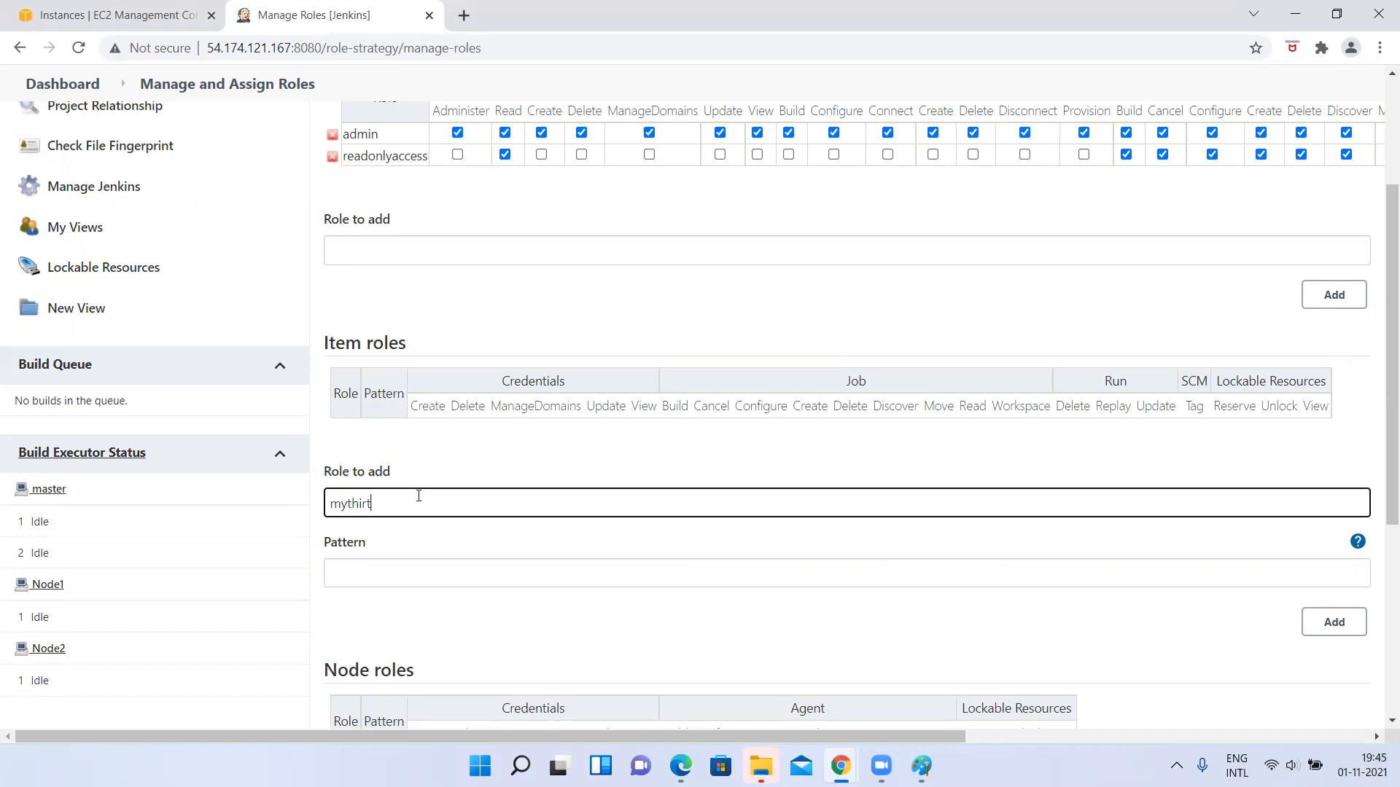
type("daccess")
left_click(357, 583)
type("myThirdJob")
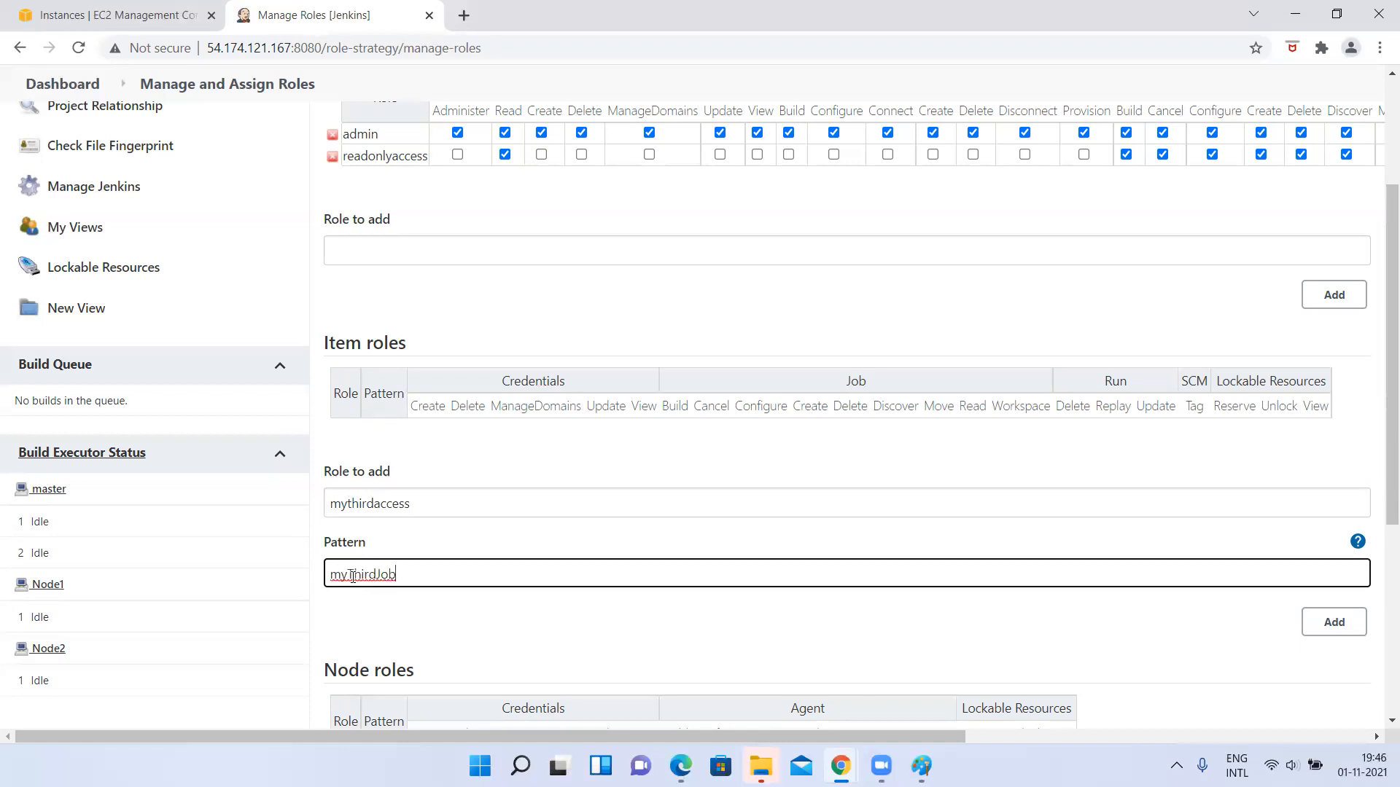
left_click(422, 633)
scroll(421, 630, "down", 1)
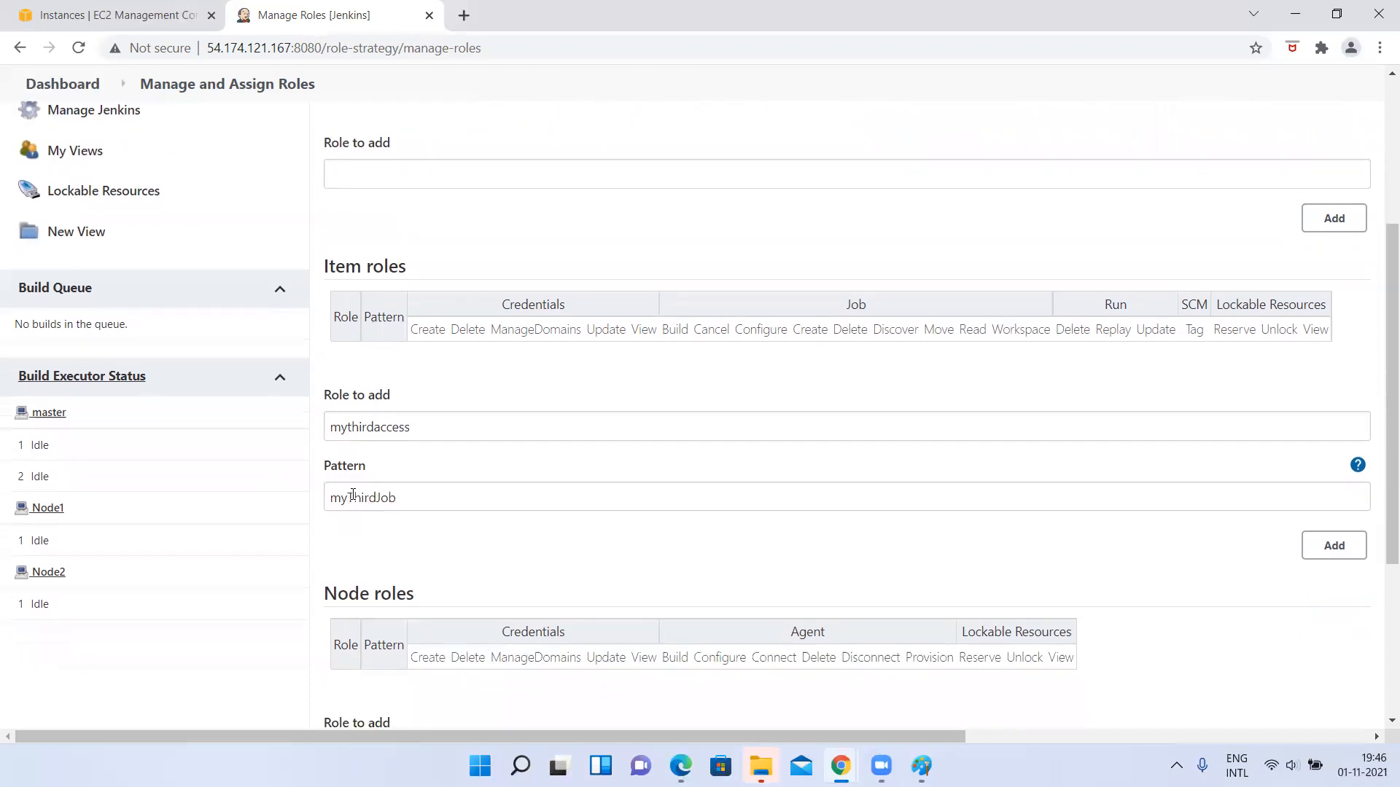
left_click_drag(329, 498, 497, 494)
left_click(498, 493)
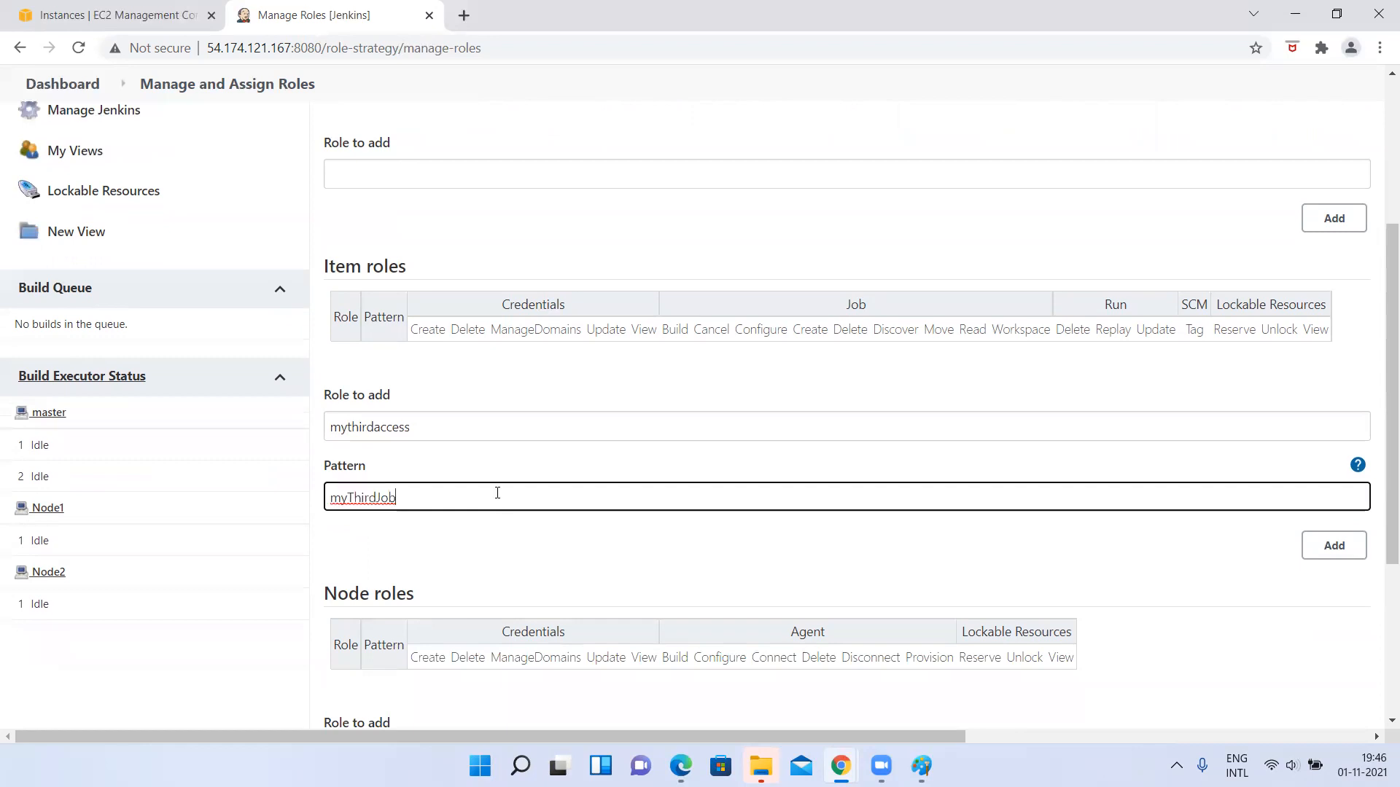
scroll(423, 503, "up", 1)
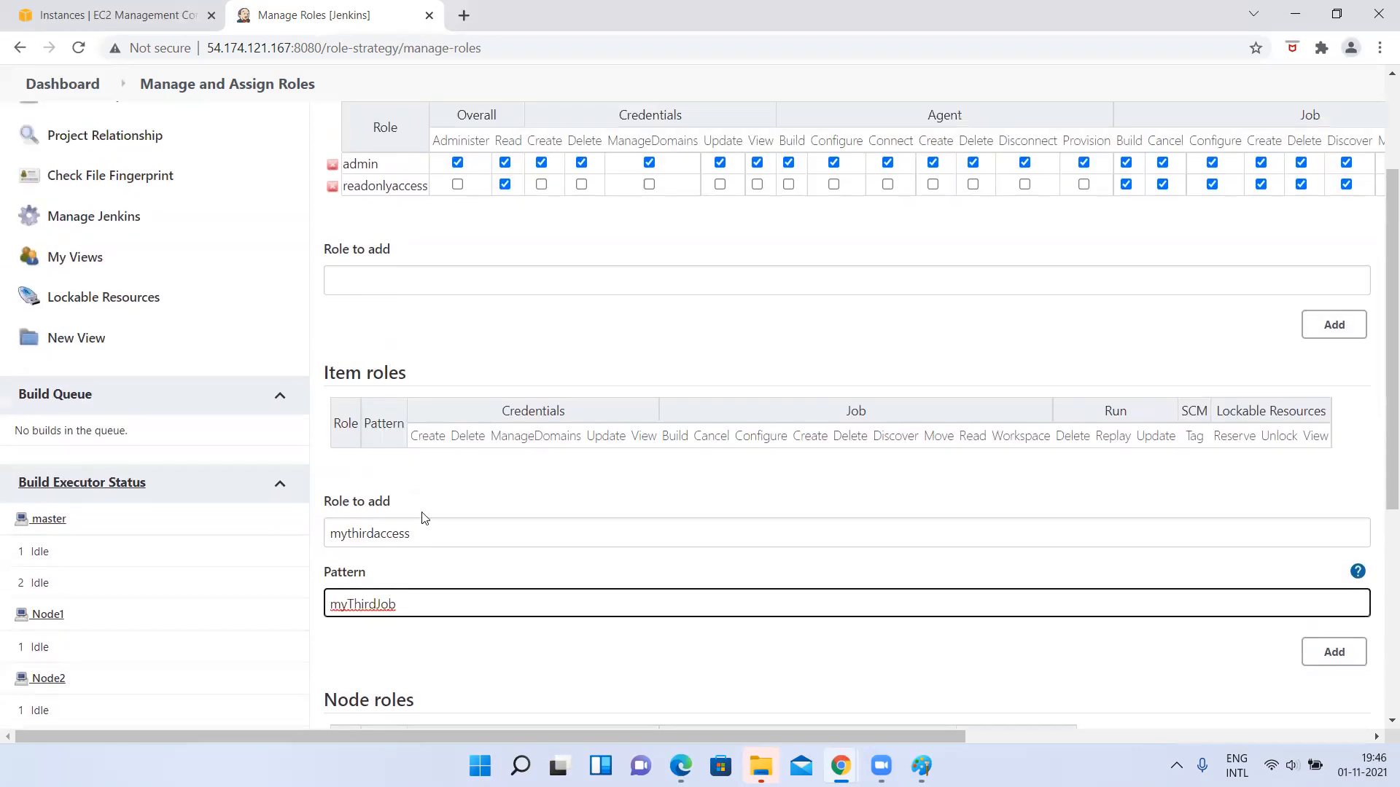
left_click_drag(333, 532, 526, 544)
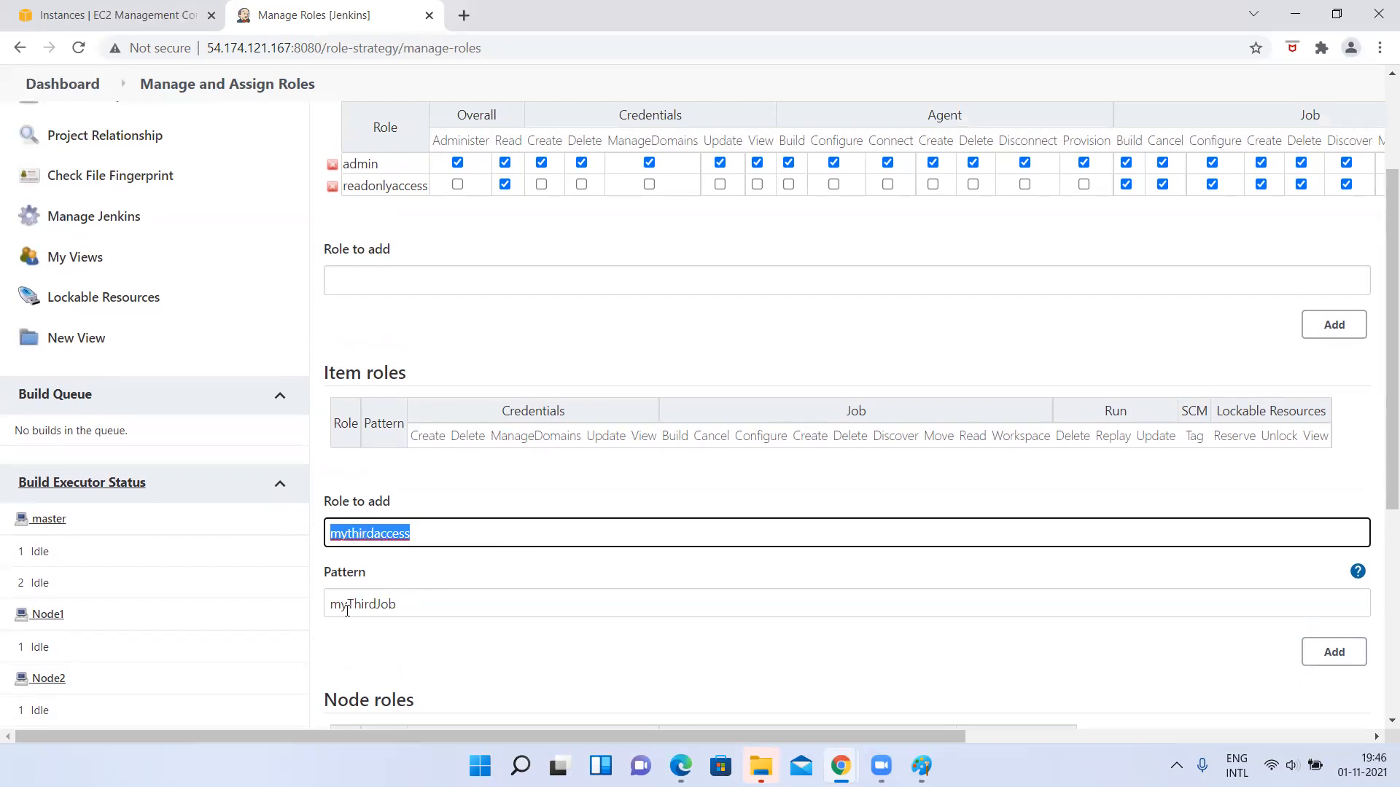
double_click(347, 611)
left_click(1337, 655)
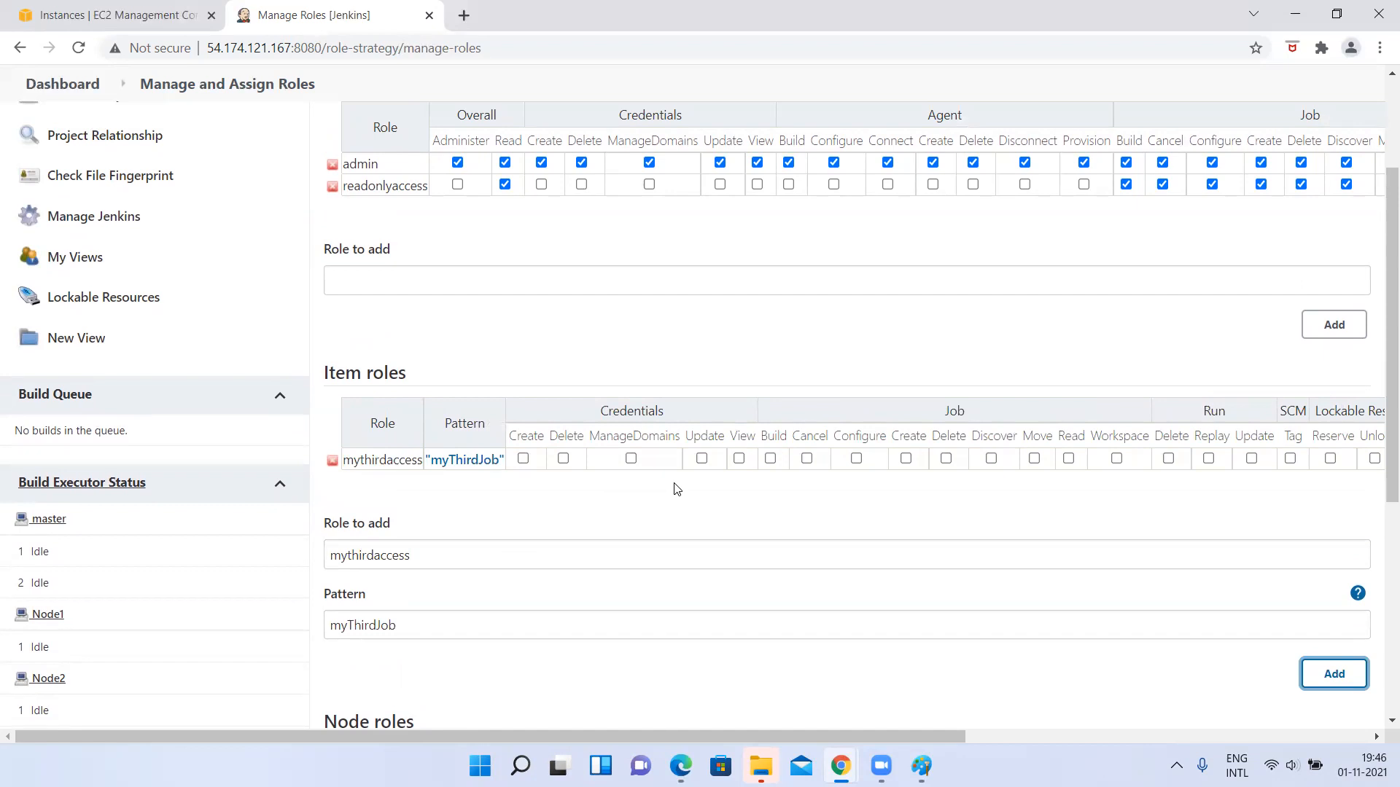
Grant the mythirdaccess item role the Credentials permissions Create, Delete, ManageDomains, Update and View.
scroll(676, 489, "right", 3)
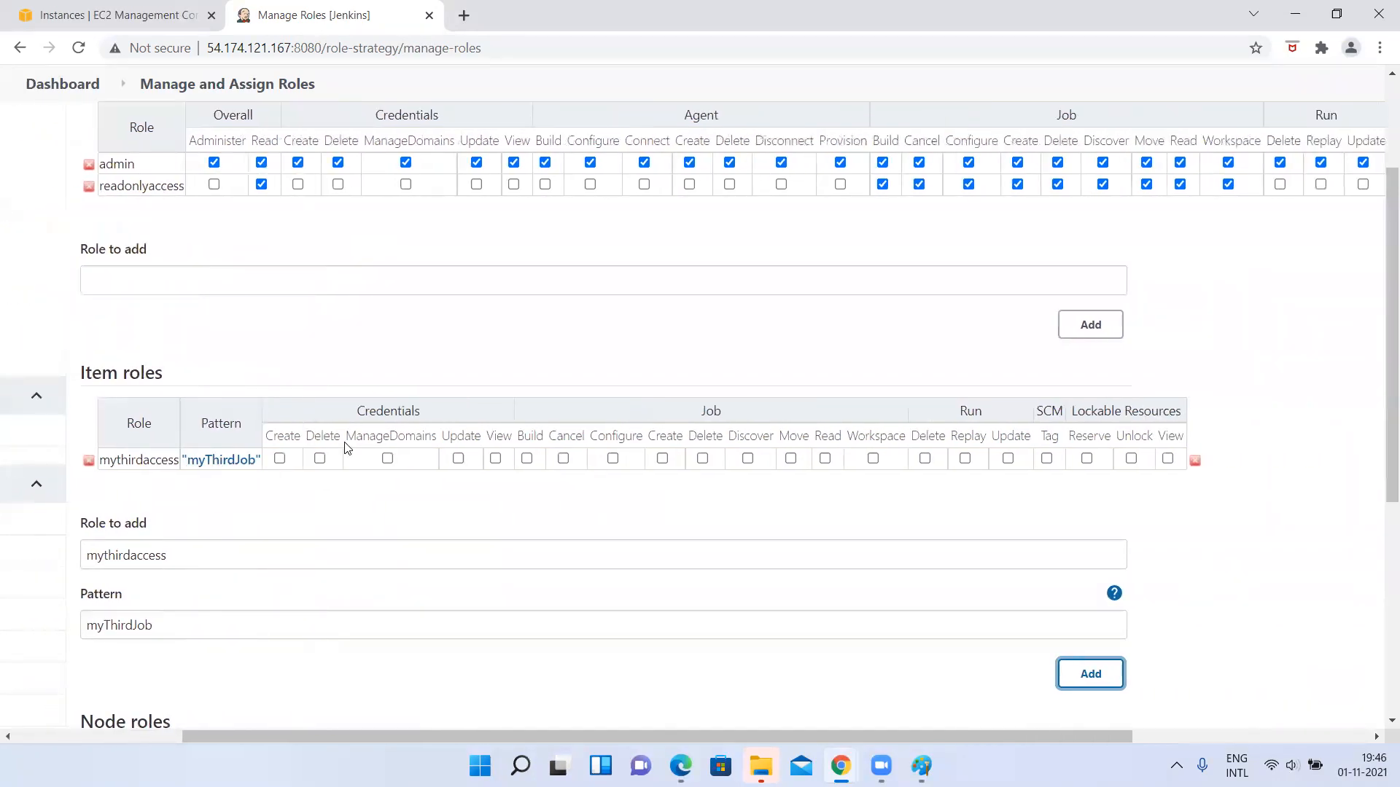
left_click(280, 458)
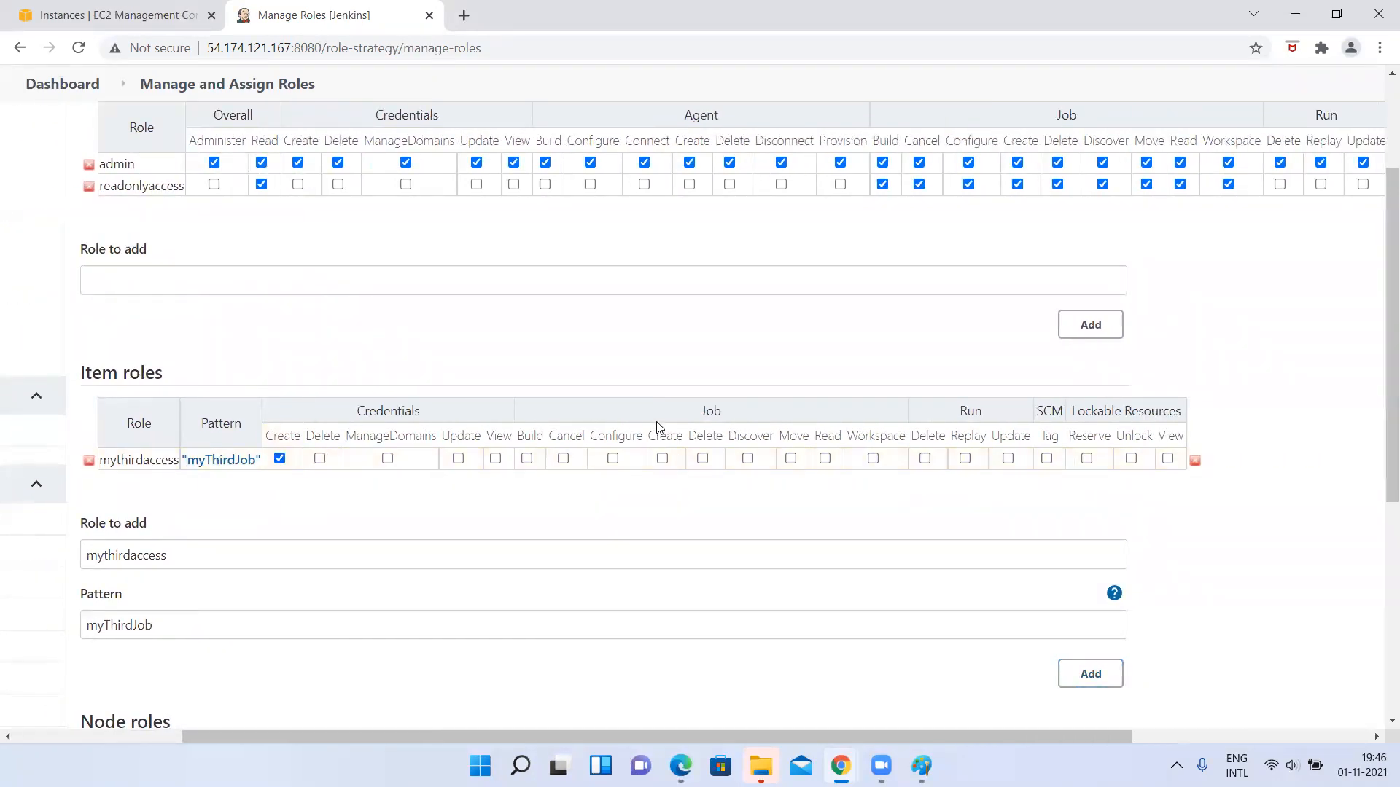
scroll(301, 437, "left", 1)
scroll(300, 438, "up", 1)
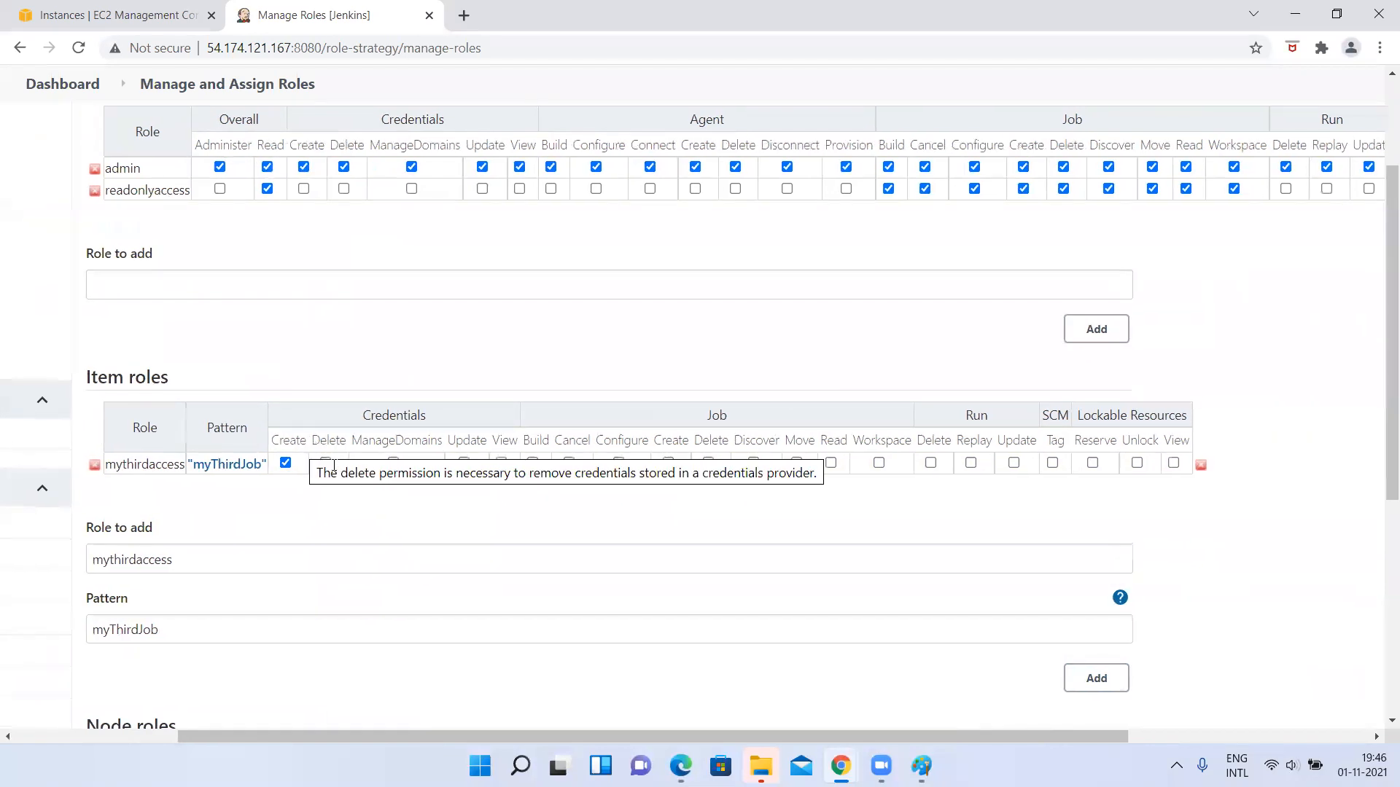
left_click(326, 464)
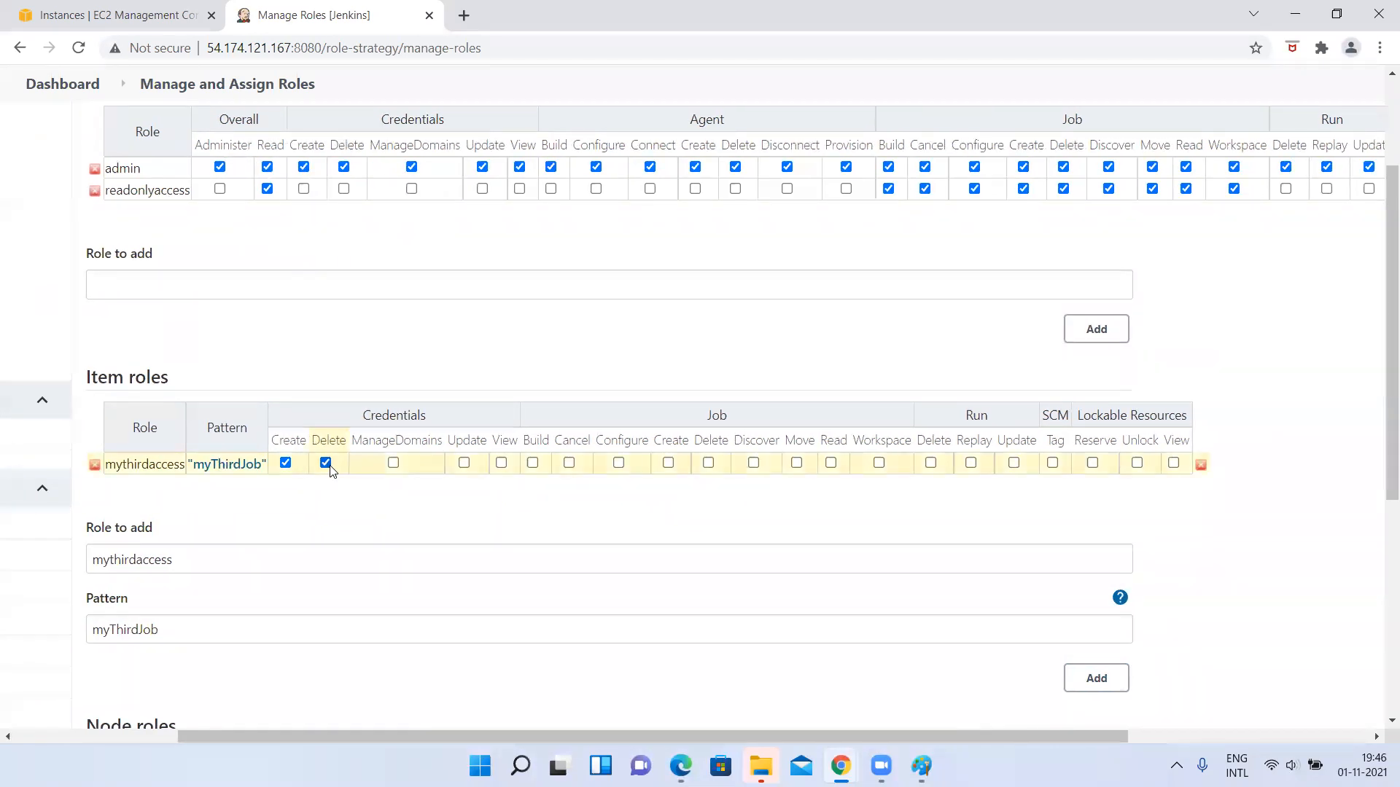
left_click(396, 462)
left_click(467, 463)
left_click(505, 463)
Grant mythirdaccess all Job permissions: Build, Cancel, Configure, Create, Delete, Discover, Move, Read and Workspace.
left_click(535, 462)
left_click(572, 462)
left_click(622, 462)
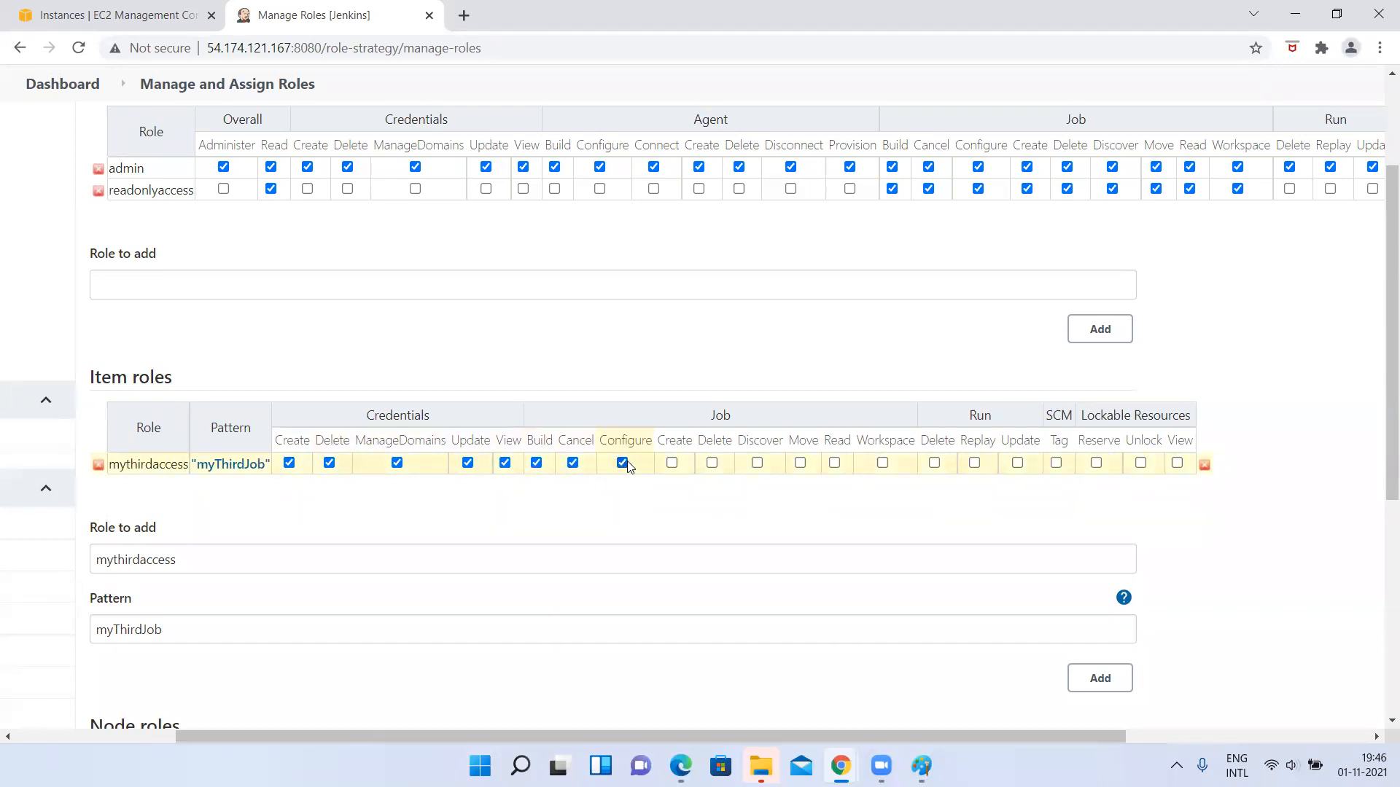
left_click(672, 463)
left_click(712, 463)
left_click(757, 463)
left_click(800, 463)
left_click(834, 463)
left_click(882, 463)
Grant mythirdaccess all Run, SCM and Lockable Resources permissions, and apply the role changes.
left_click(935, 463)
left_click(974, 463)
left_click(1017, 463)
left_click(1056, 463)
left_click(1095, 463)
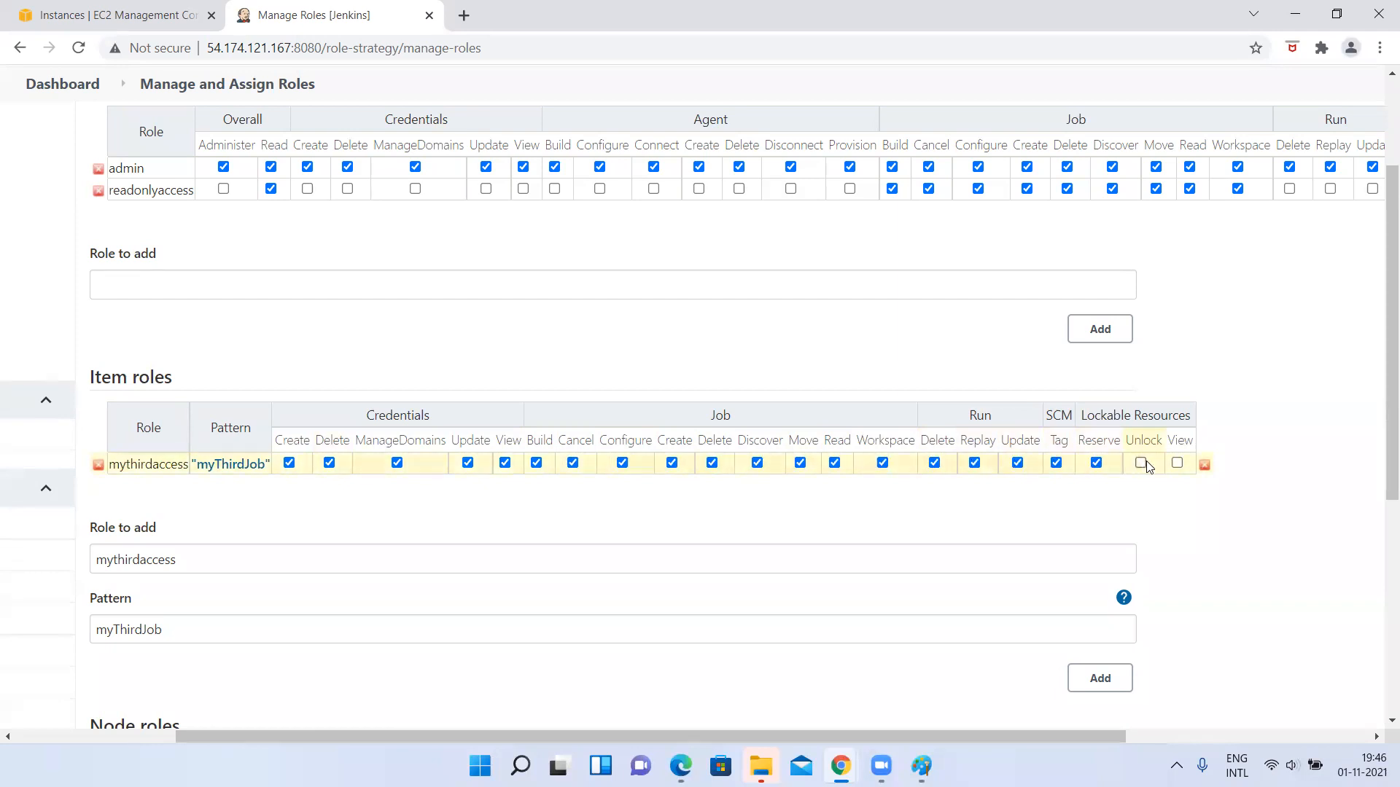
left_click(1140, 463)
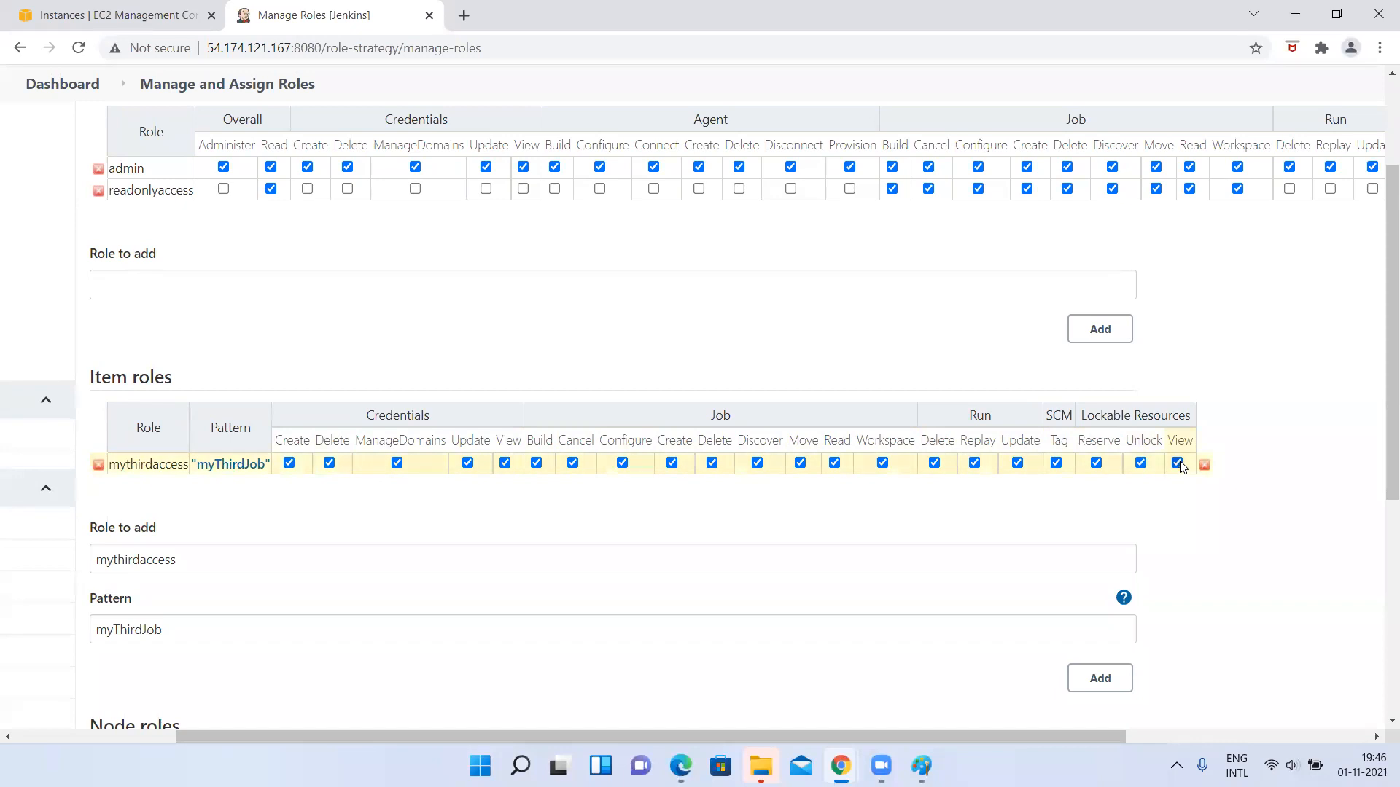
scroll(831, 525, "down", 5)
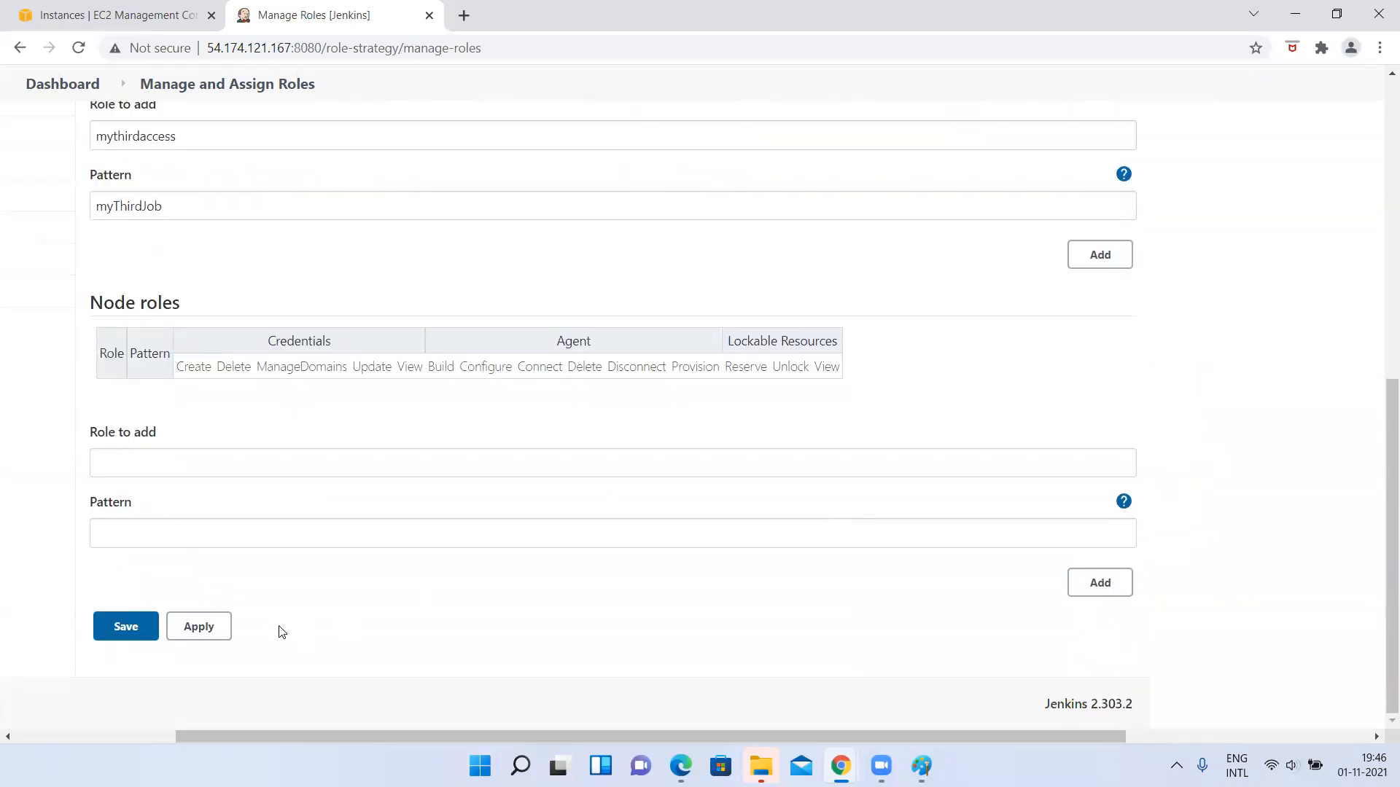
left_click(219, 628)
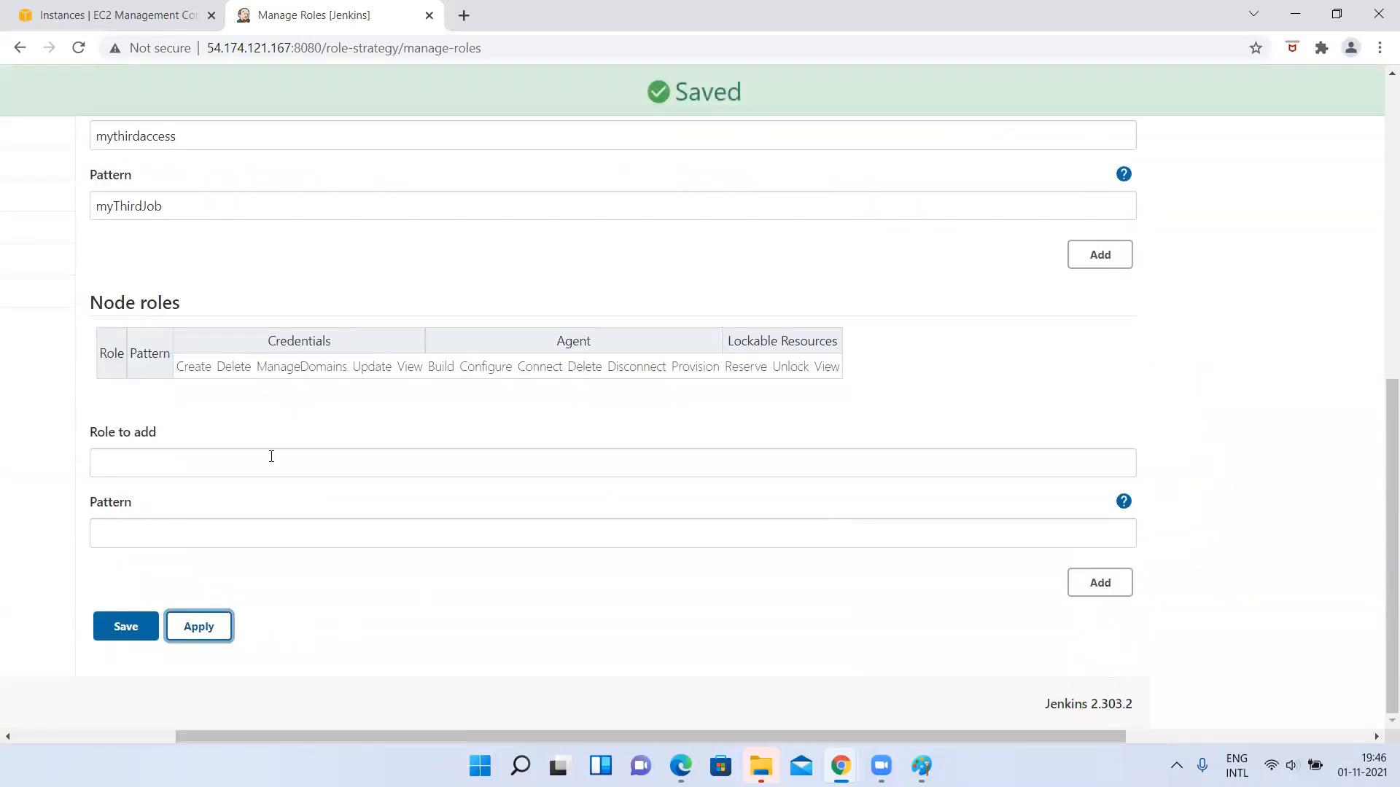
scroll(271, 456, "up", 5)
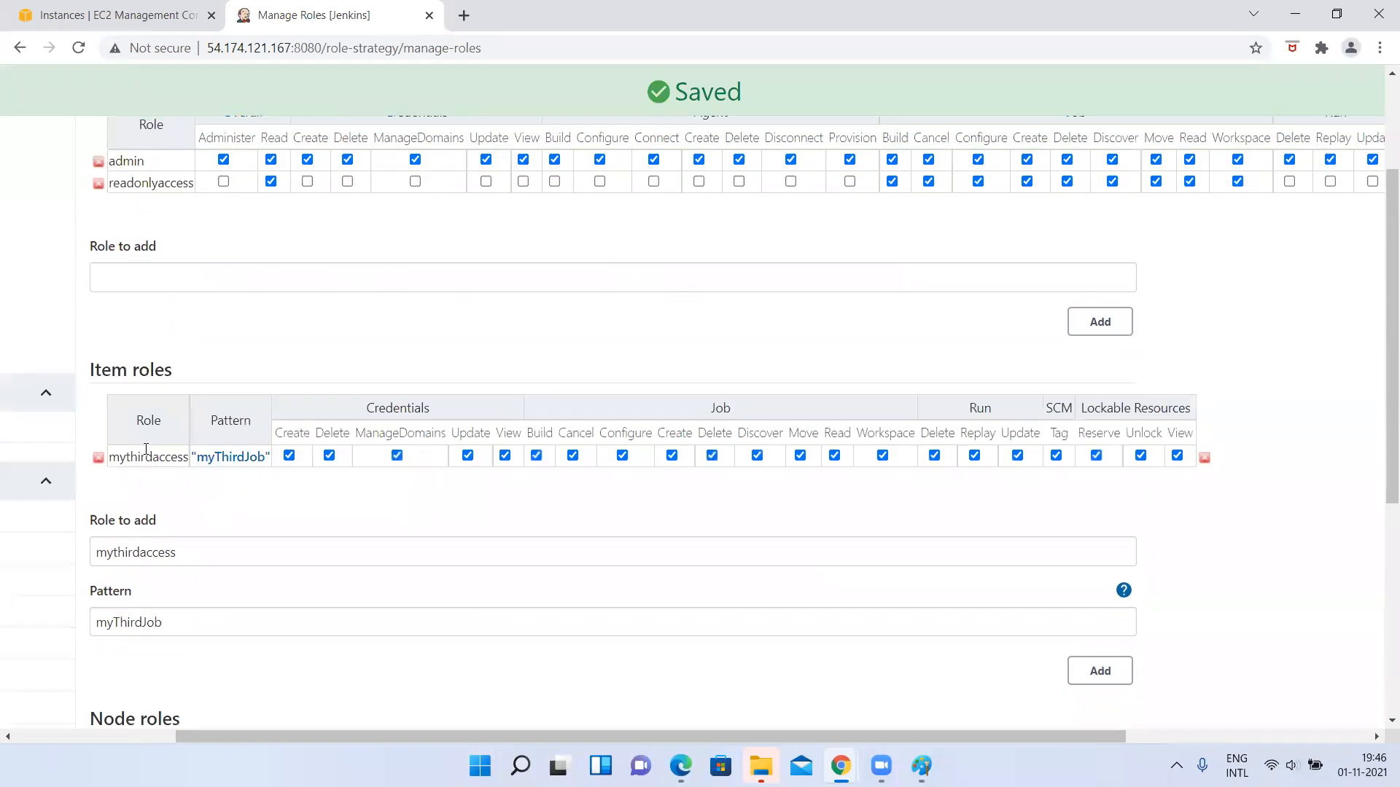
double_click(127, 458)
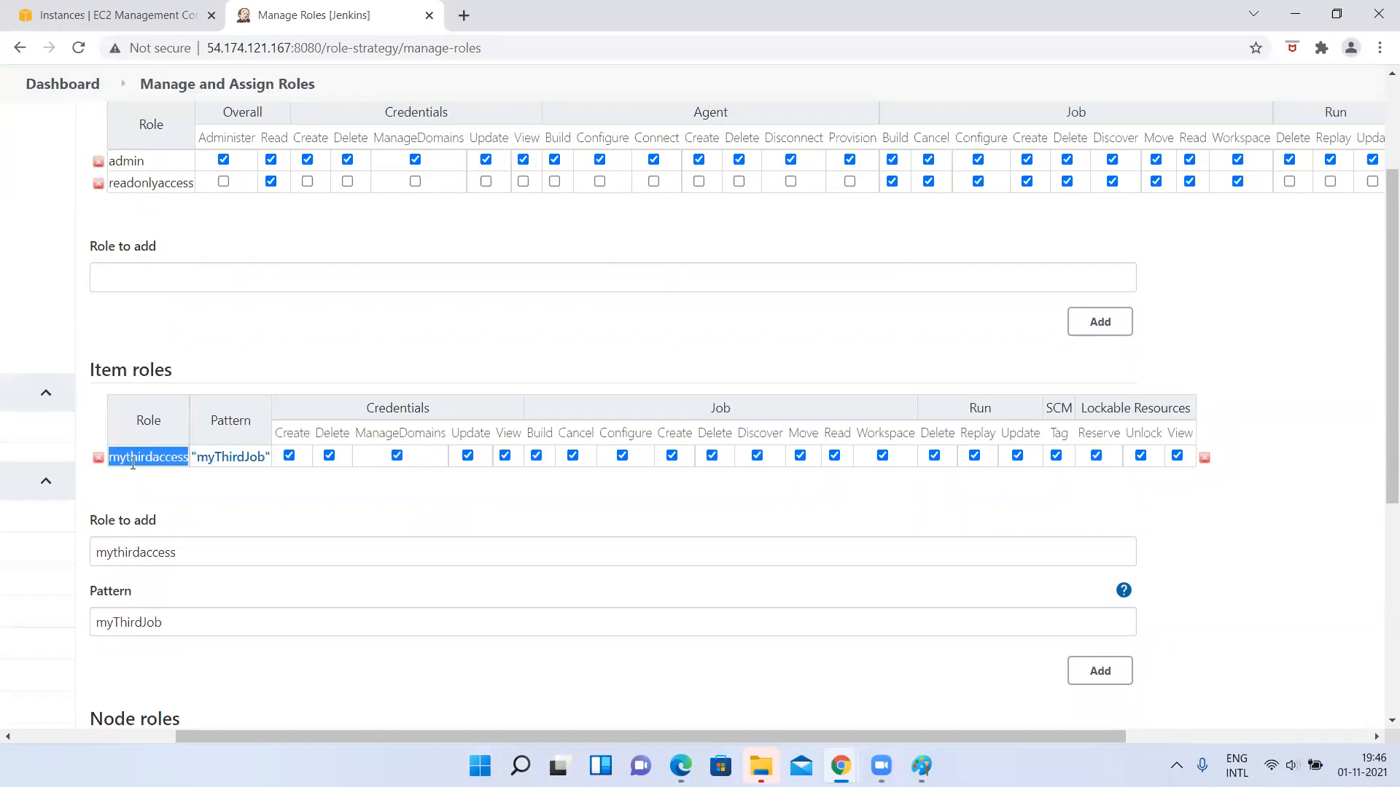
Review the global and item roles on Manage Roles, and open the Assign Roles page.
left_click_drag(90, 371, 217, 374)
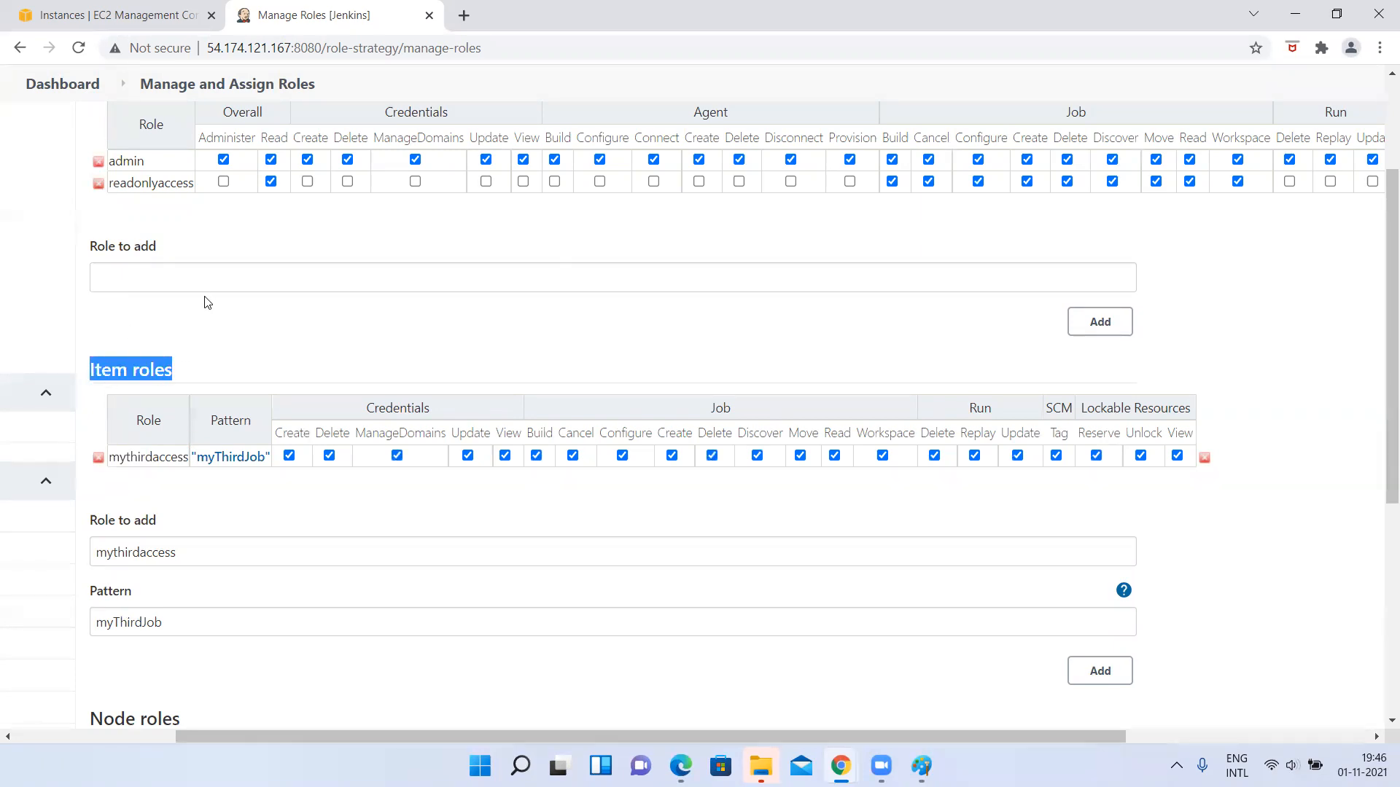
scroll(207, 302, "up", 3)
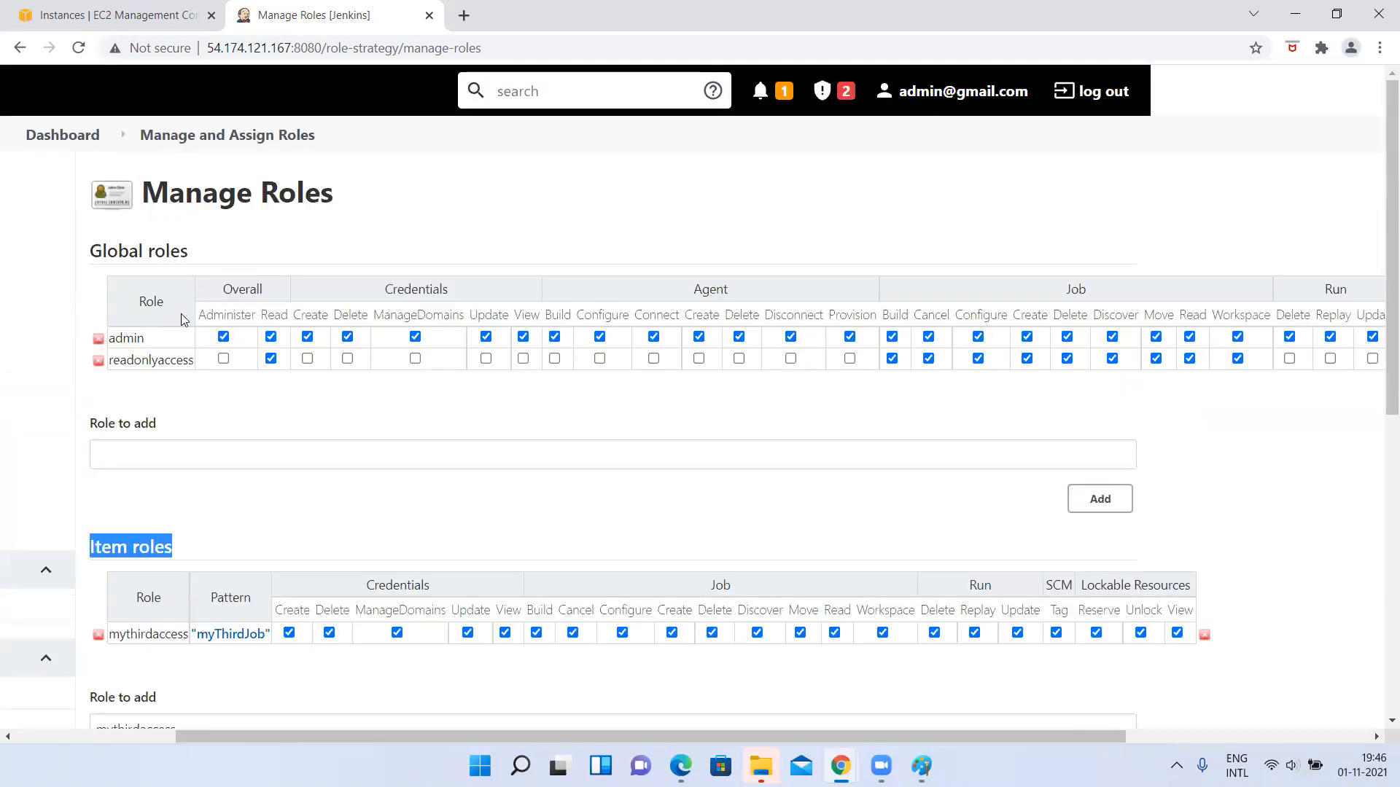
scroll(181, 314, "down", 3)
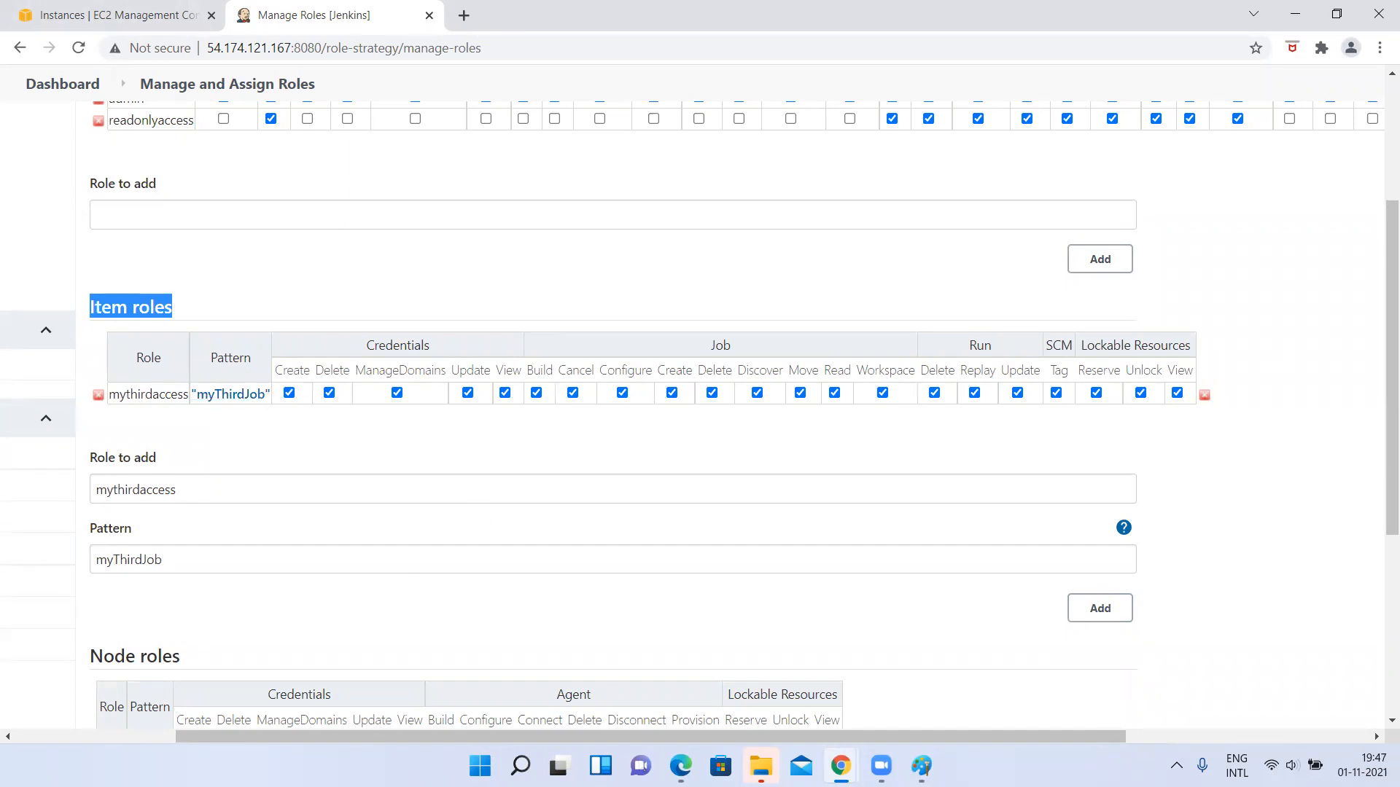
scroll(261, 208, "up", 3)
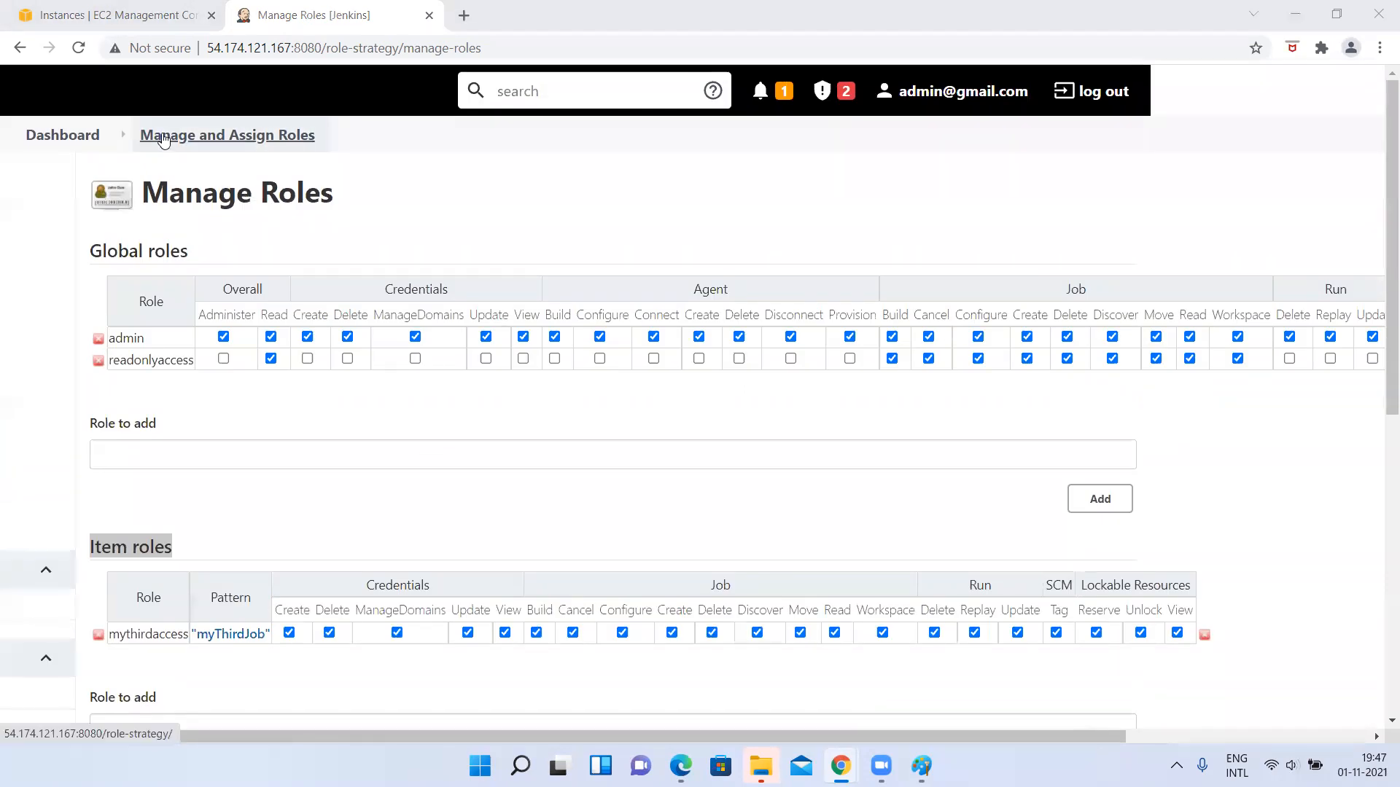
left_click(163, 139)
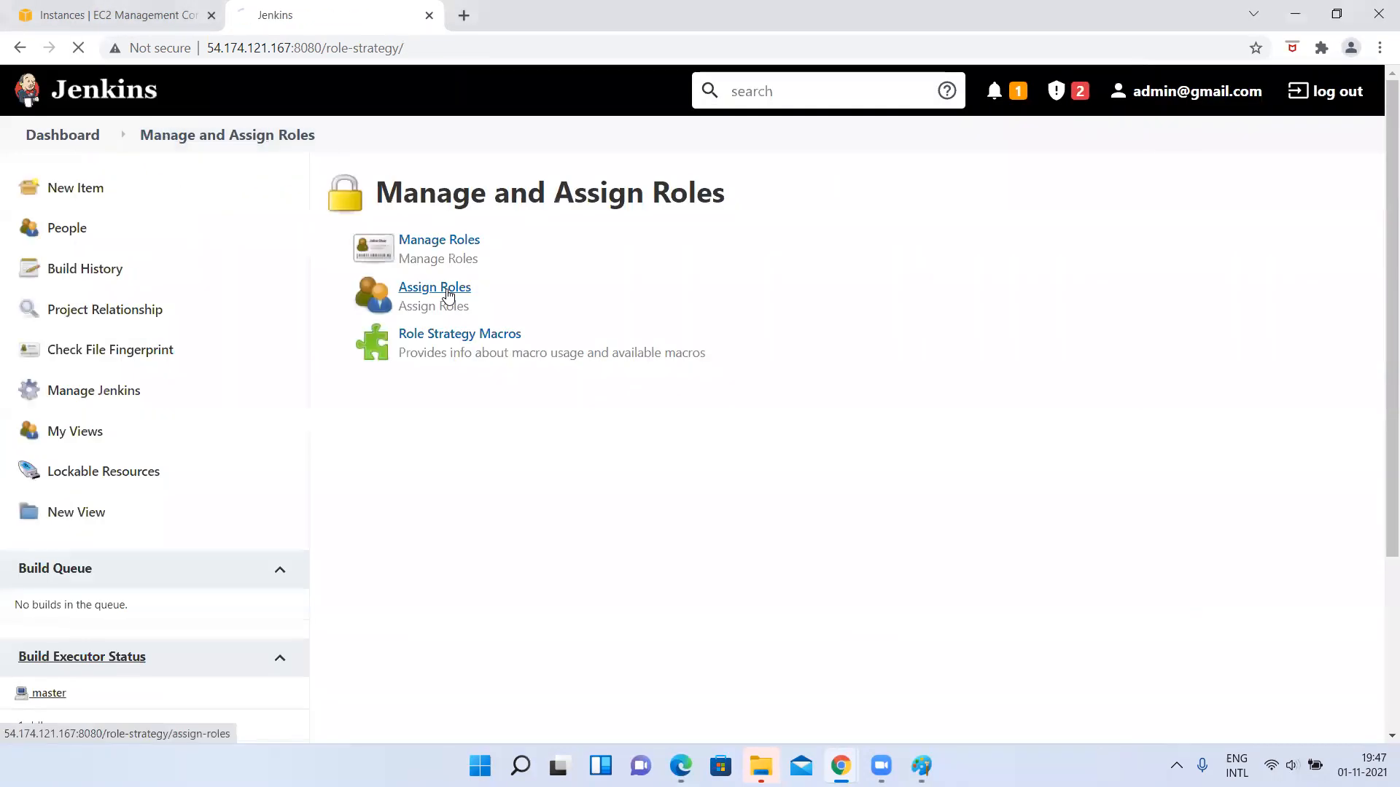
left_click(446, 290)
left_click(355, 459)
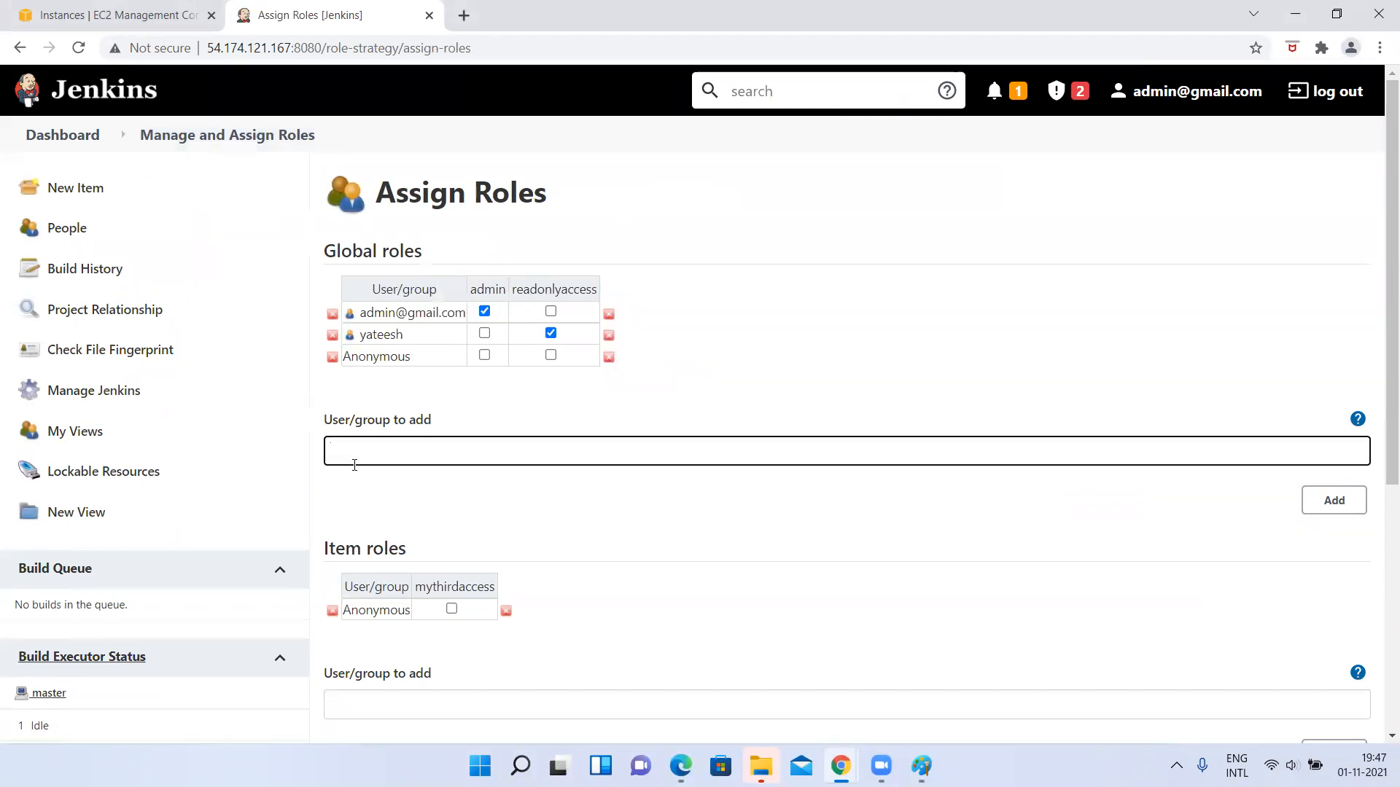
type("manasa")
left_click(1348, 503)
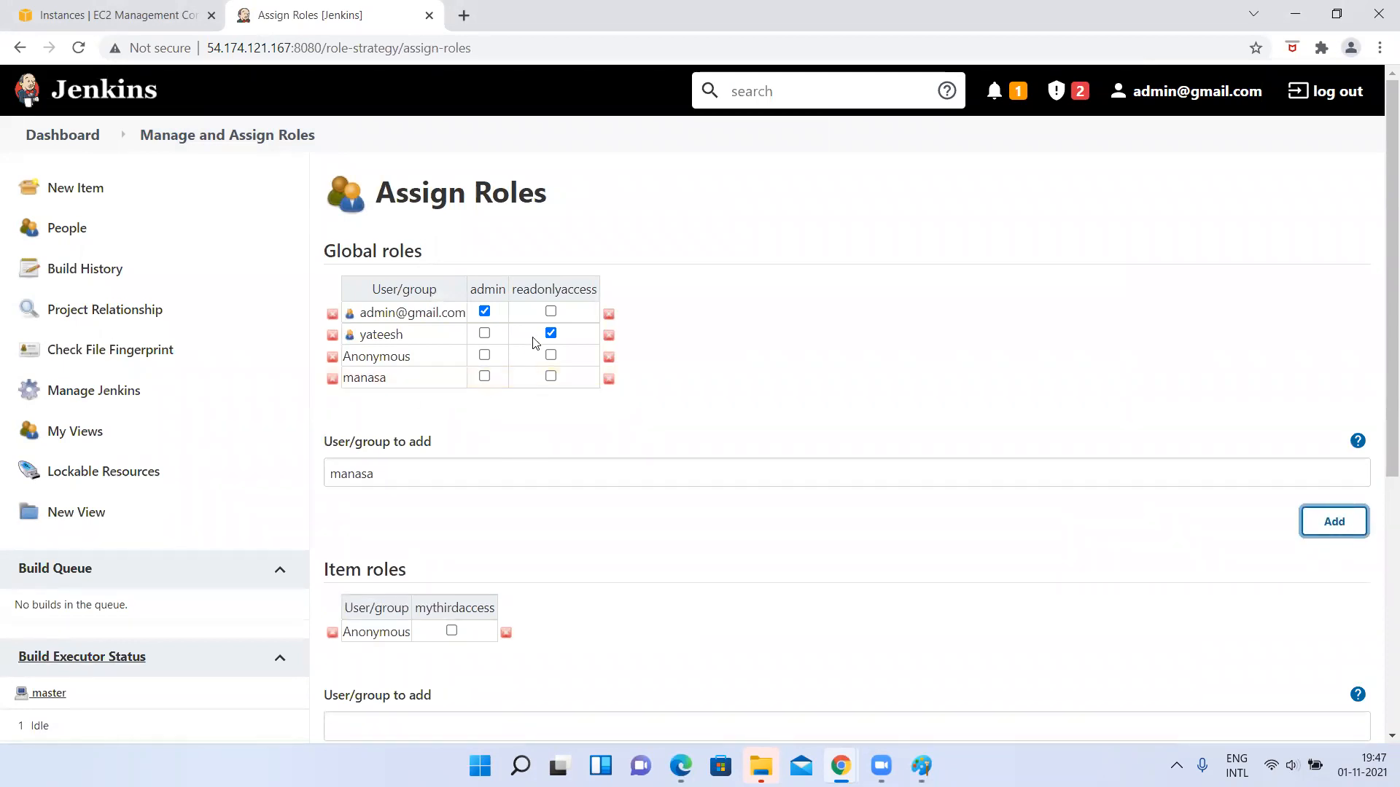
scroll(478, 569, "down", 1)
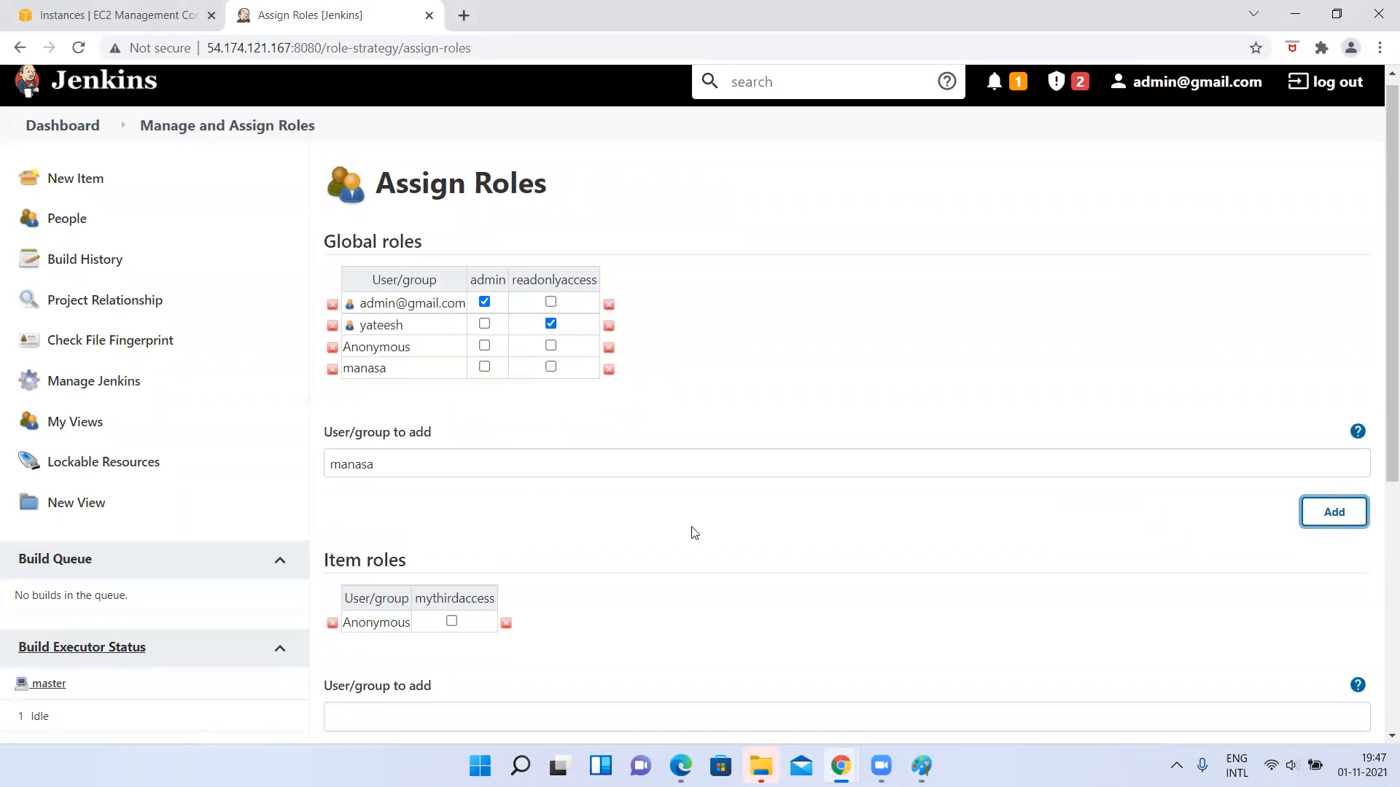
scroll(694, 533, "down", 1)
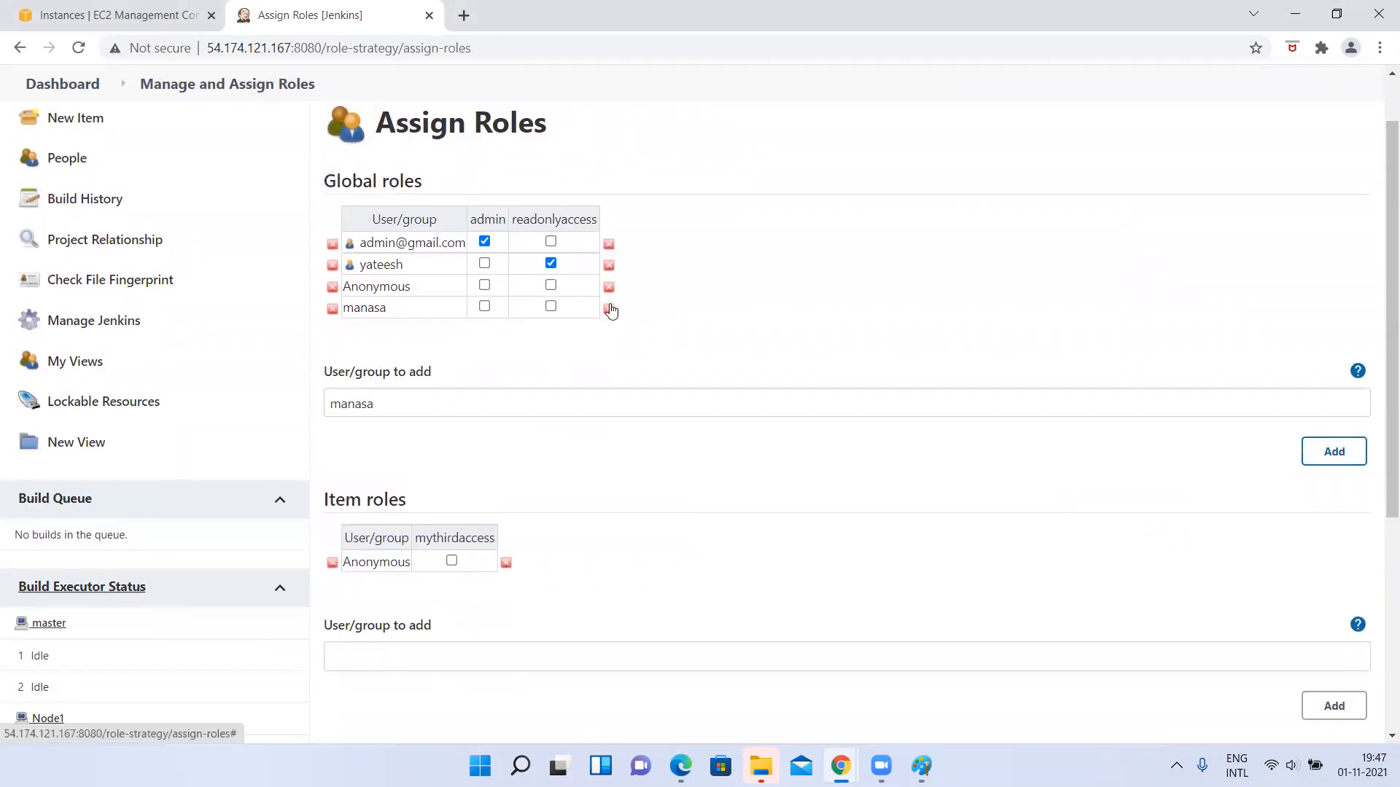
scroll(611, 311, "up", 1)
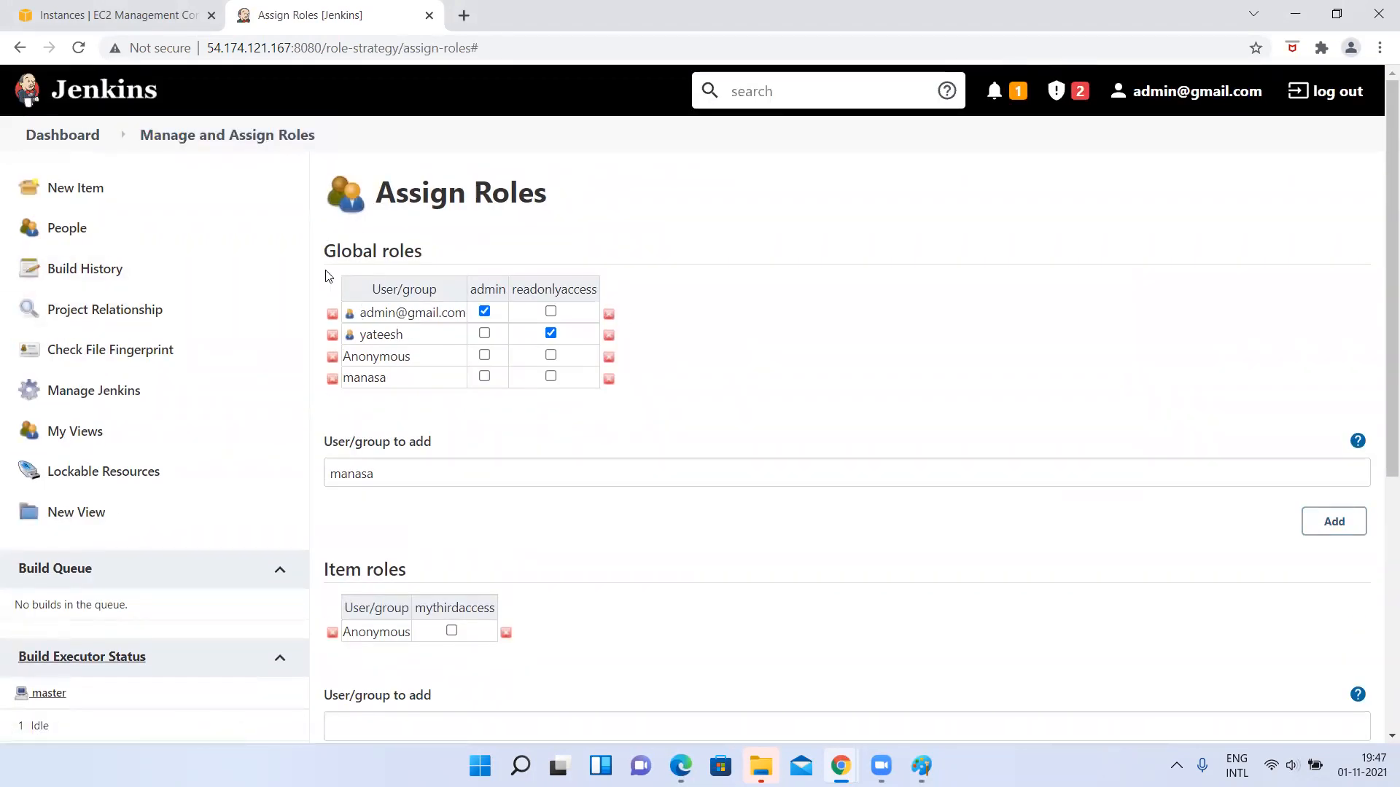
scroll(661, 282, "down", 2)
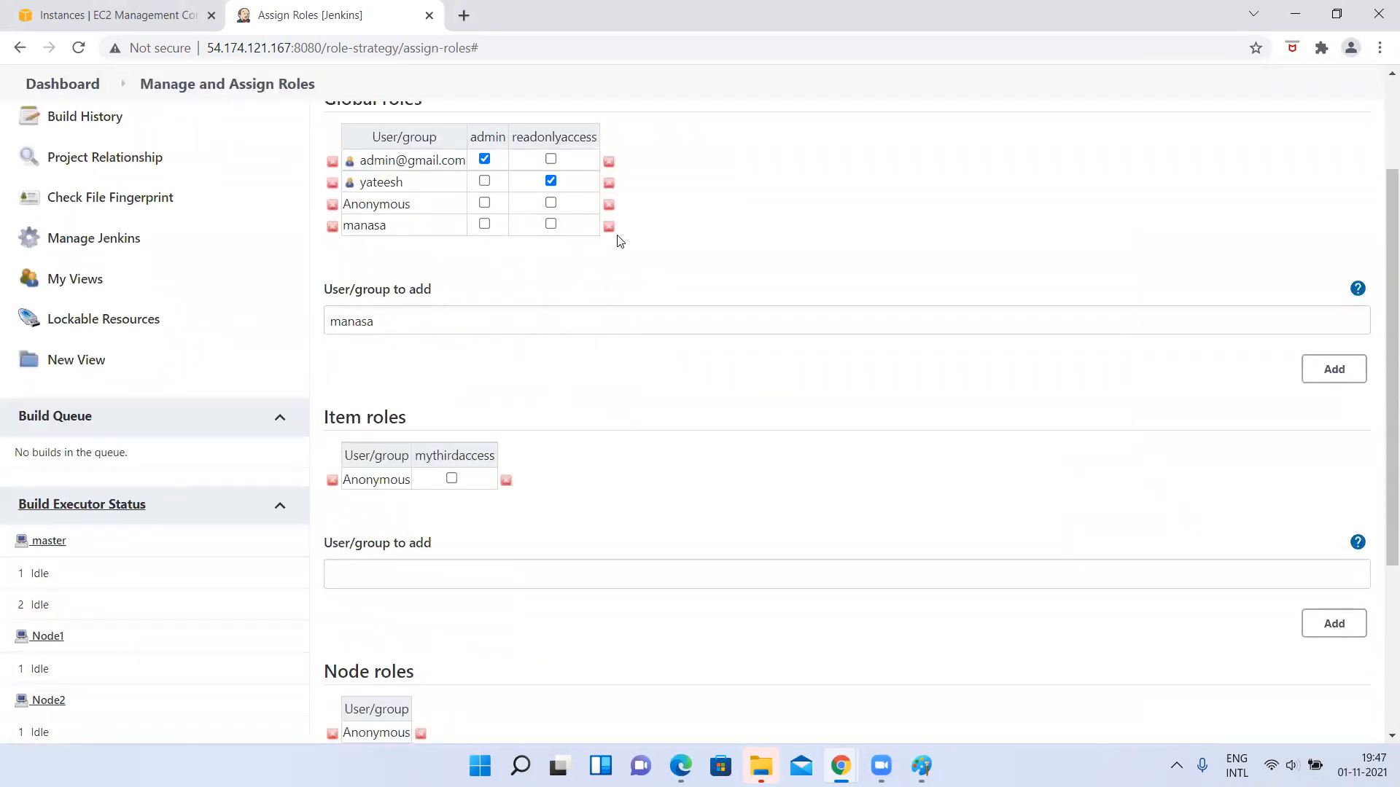
scroll(603, 228, "up", 2)
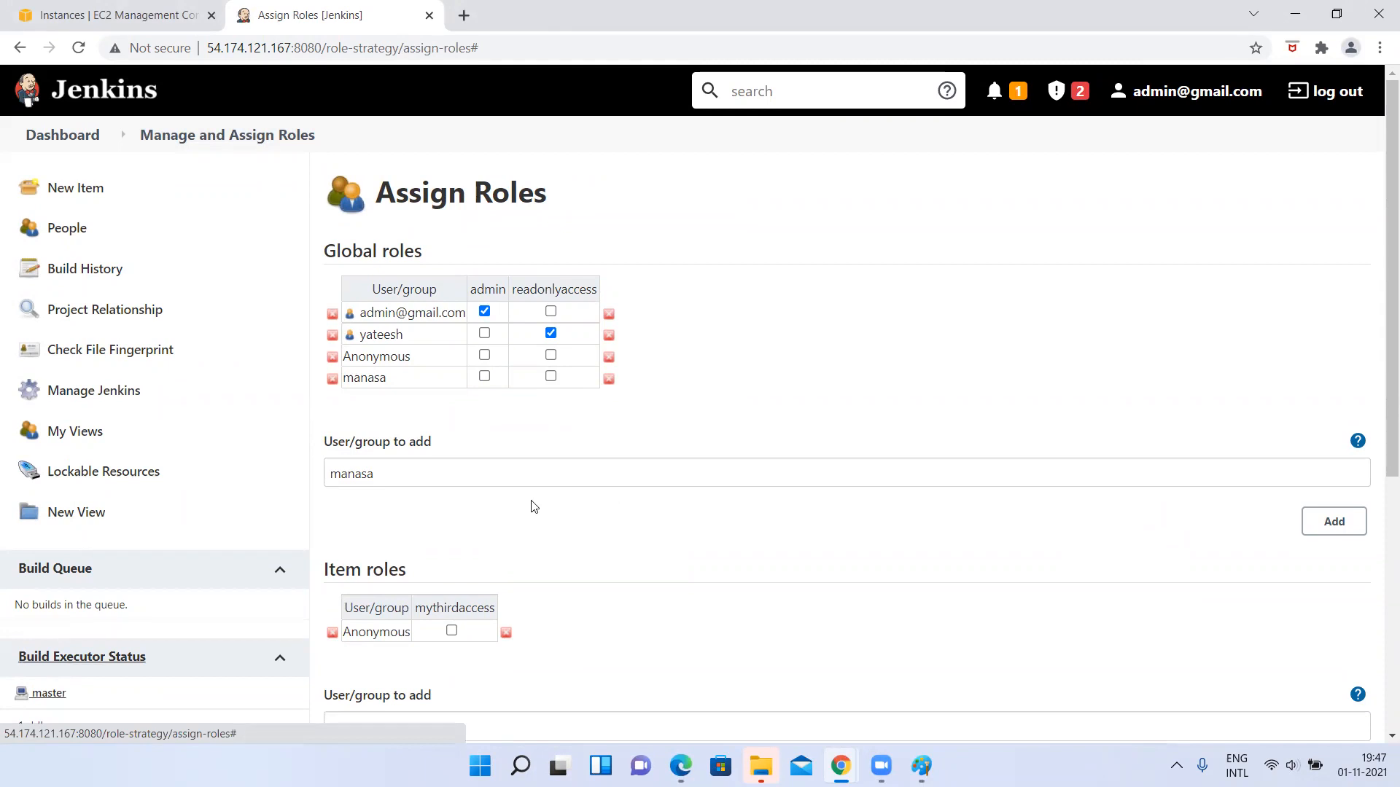
scroll(531, 503, "down", 3)
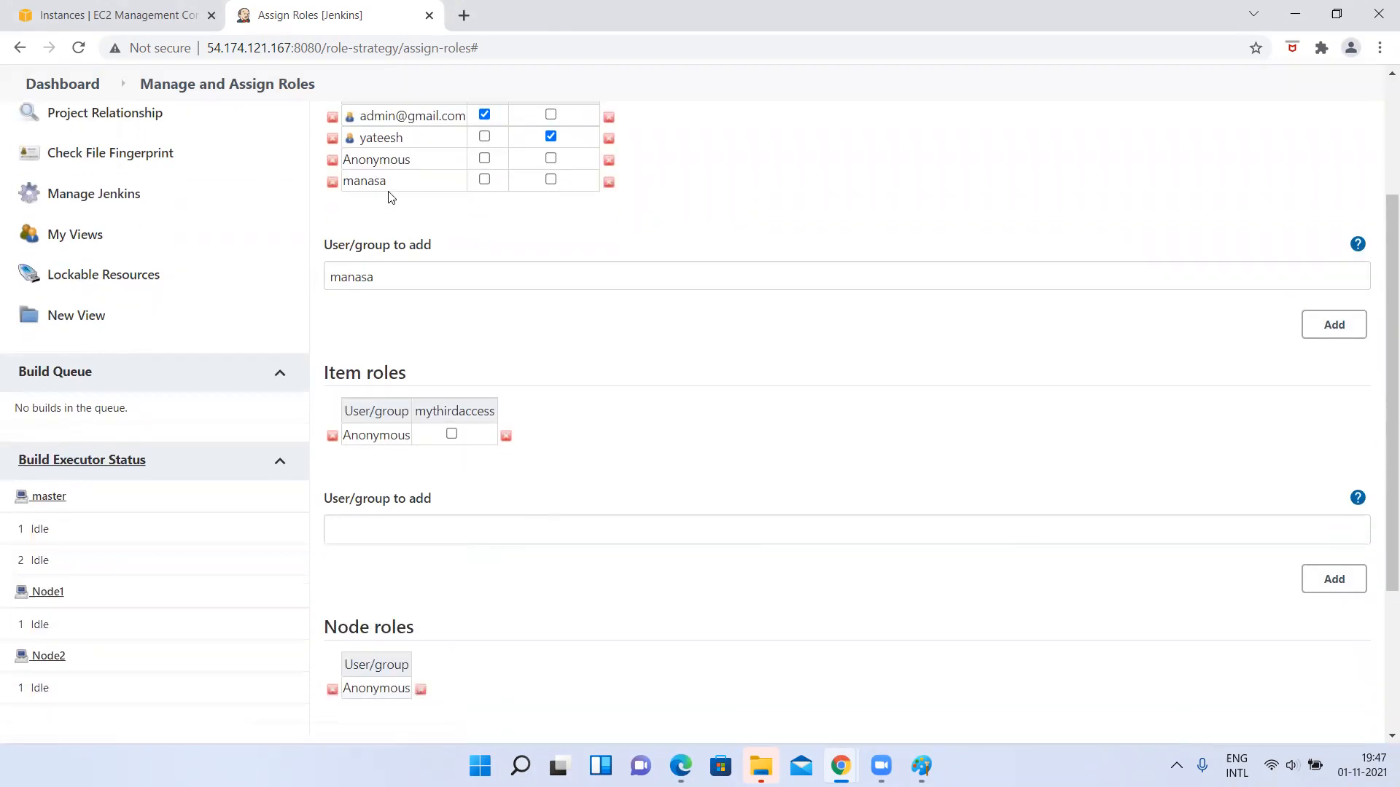
left_click(79, 49)
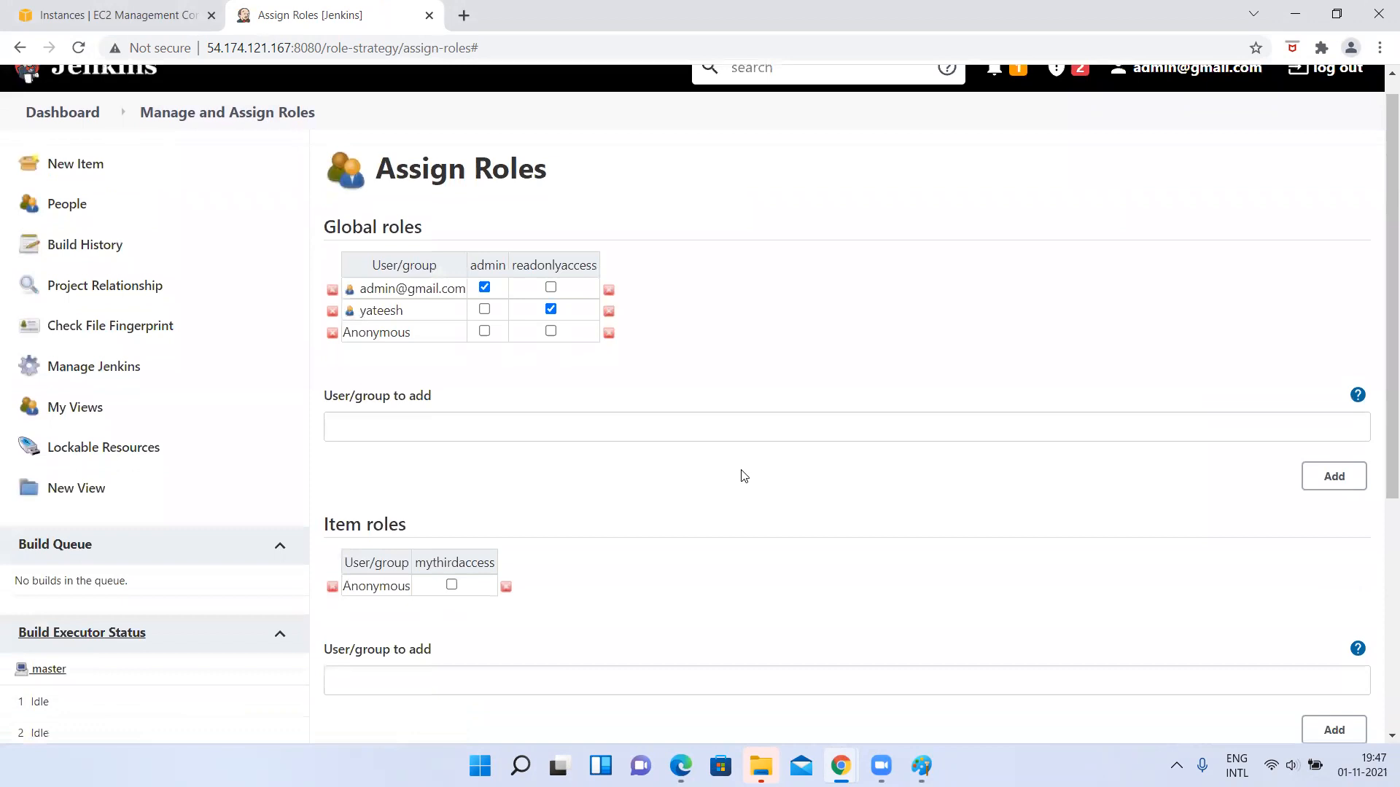
Add the newly created user to the Item roles table on the Assign Roles page.
scroll(467, 419, "down", 3)
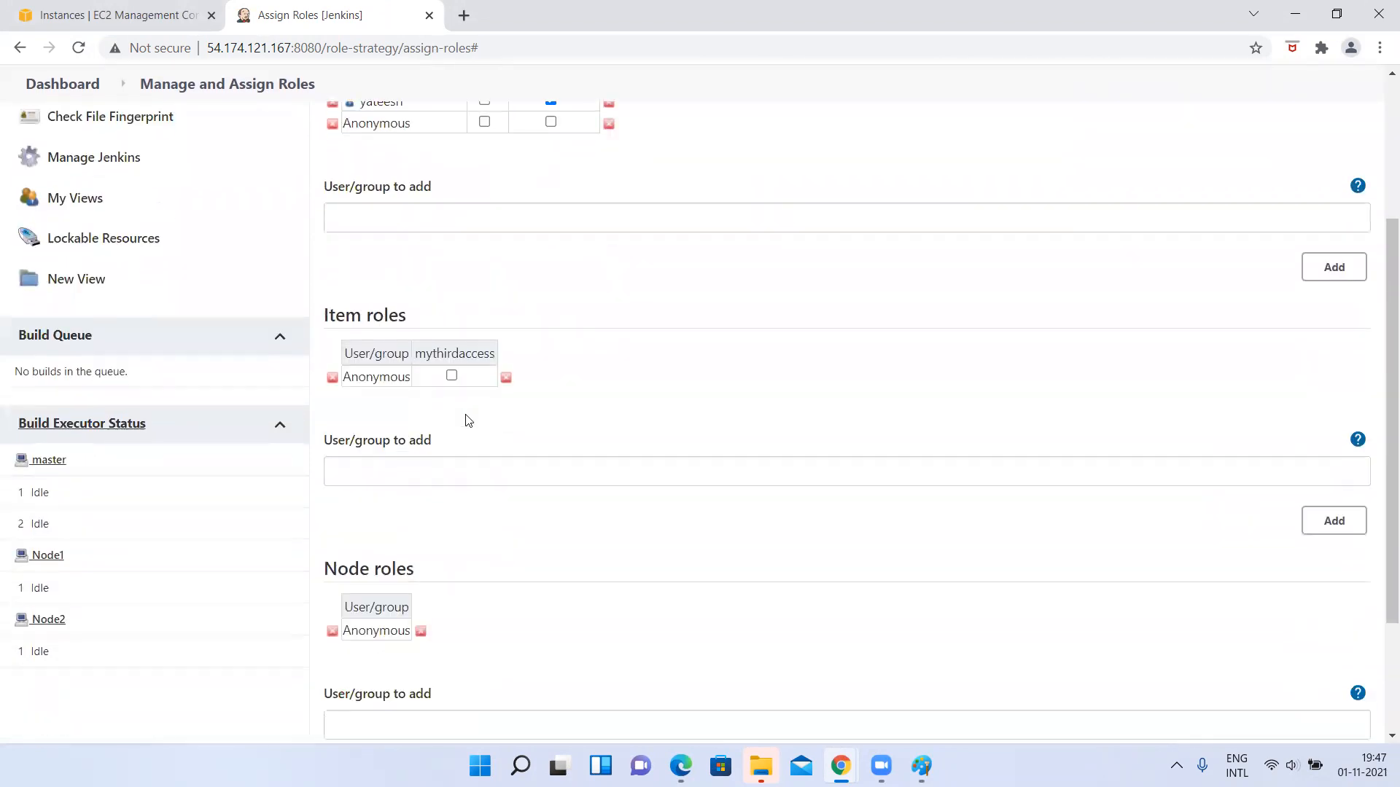
scroll(463, 394, "down", 1)
scroll(373, 235, "up", 2)
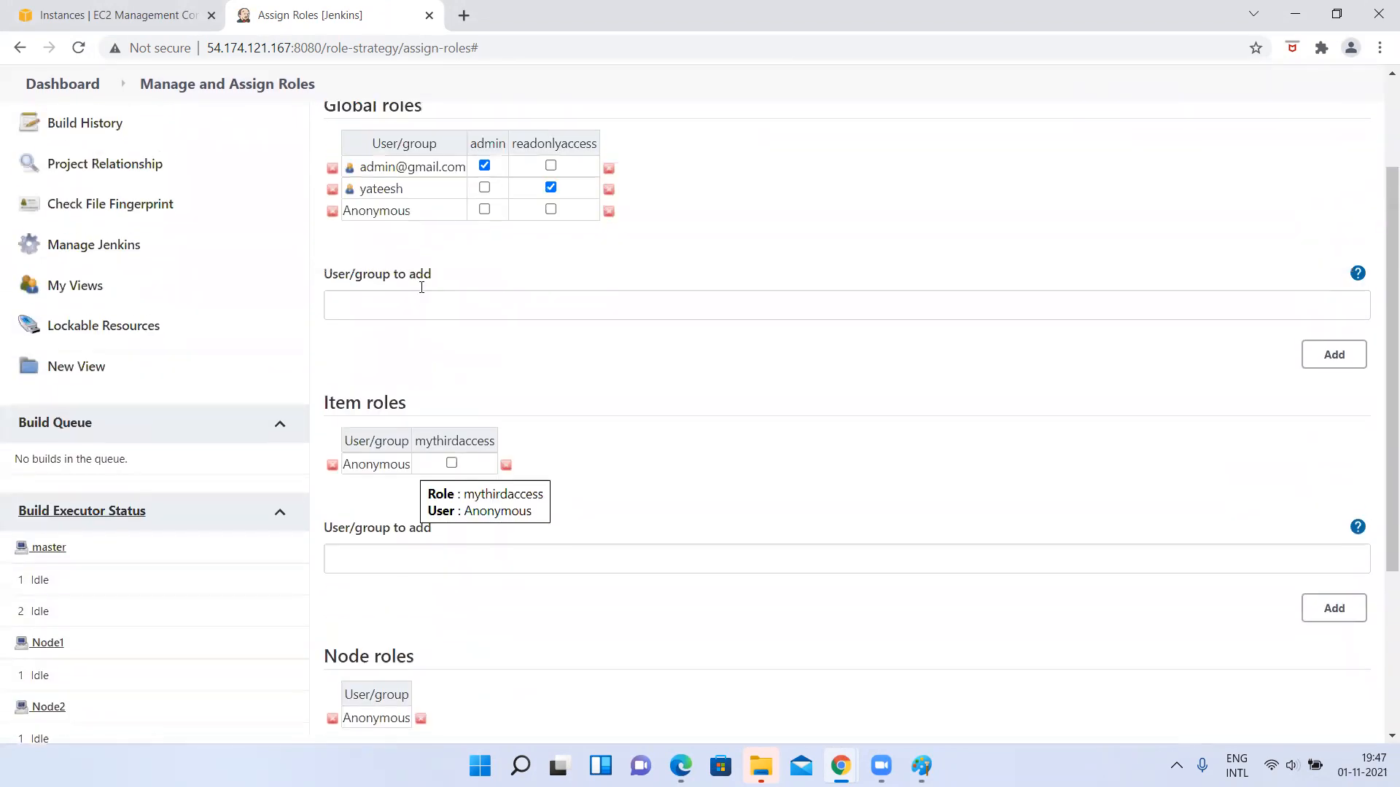
scroll(406, 493, "down", 2)
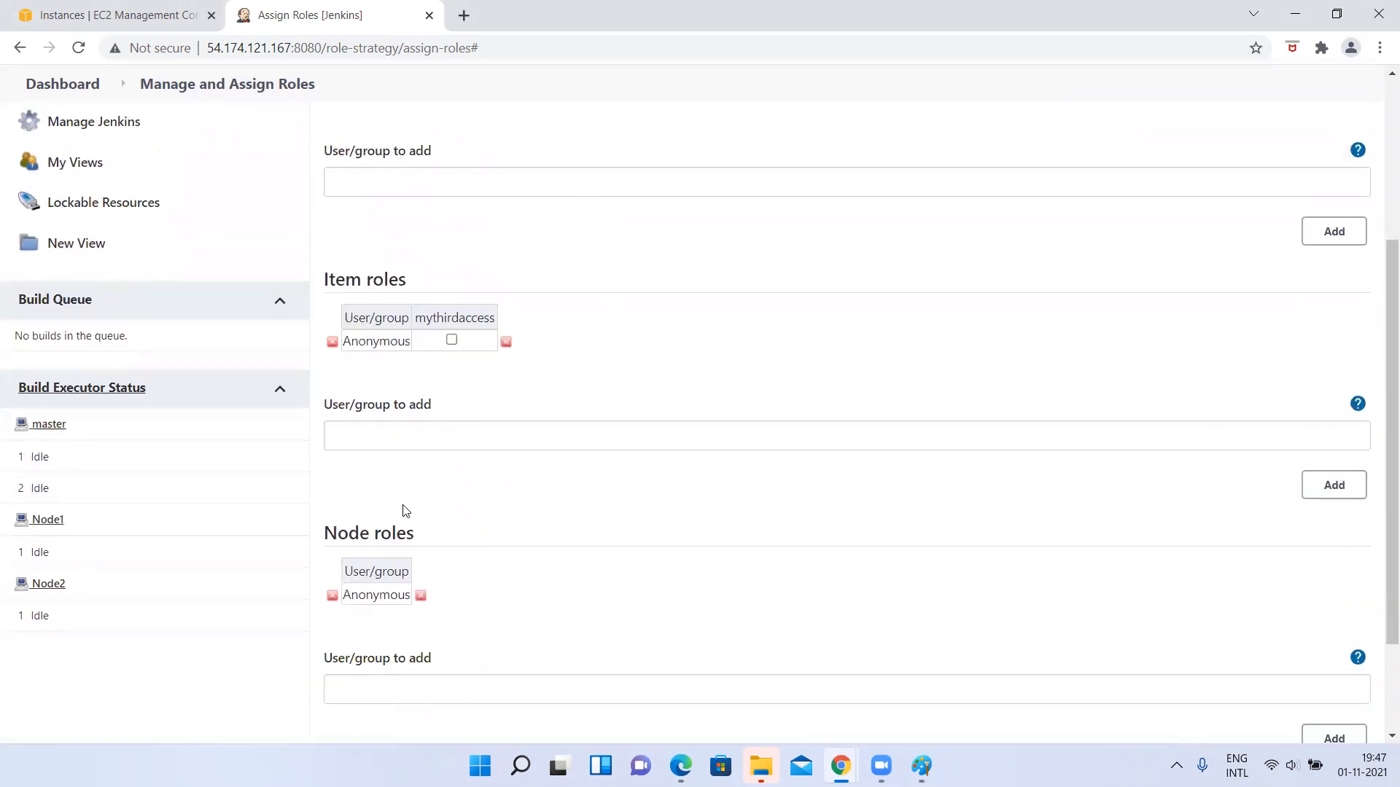
scroll(622, 306, "up", 3)
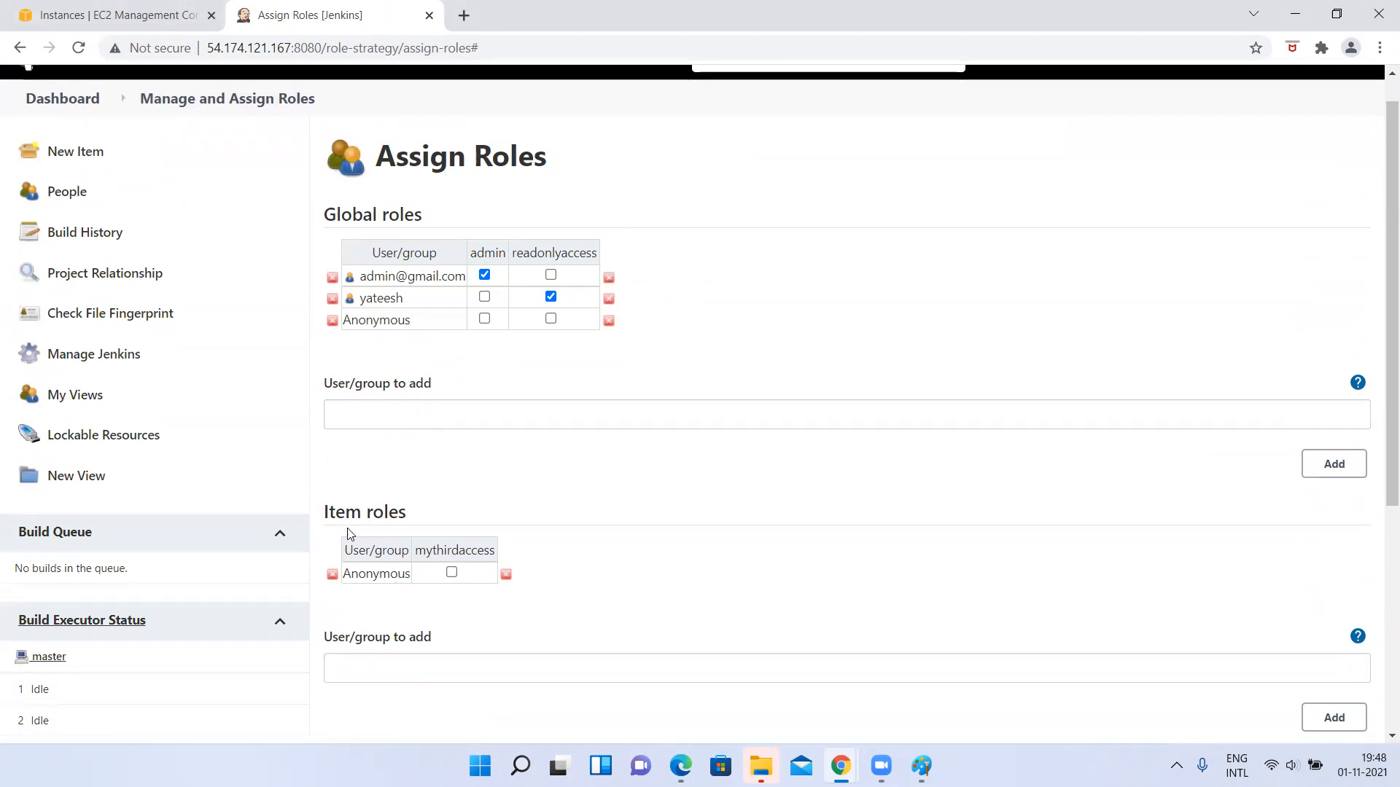
left_click(384, 663)
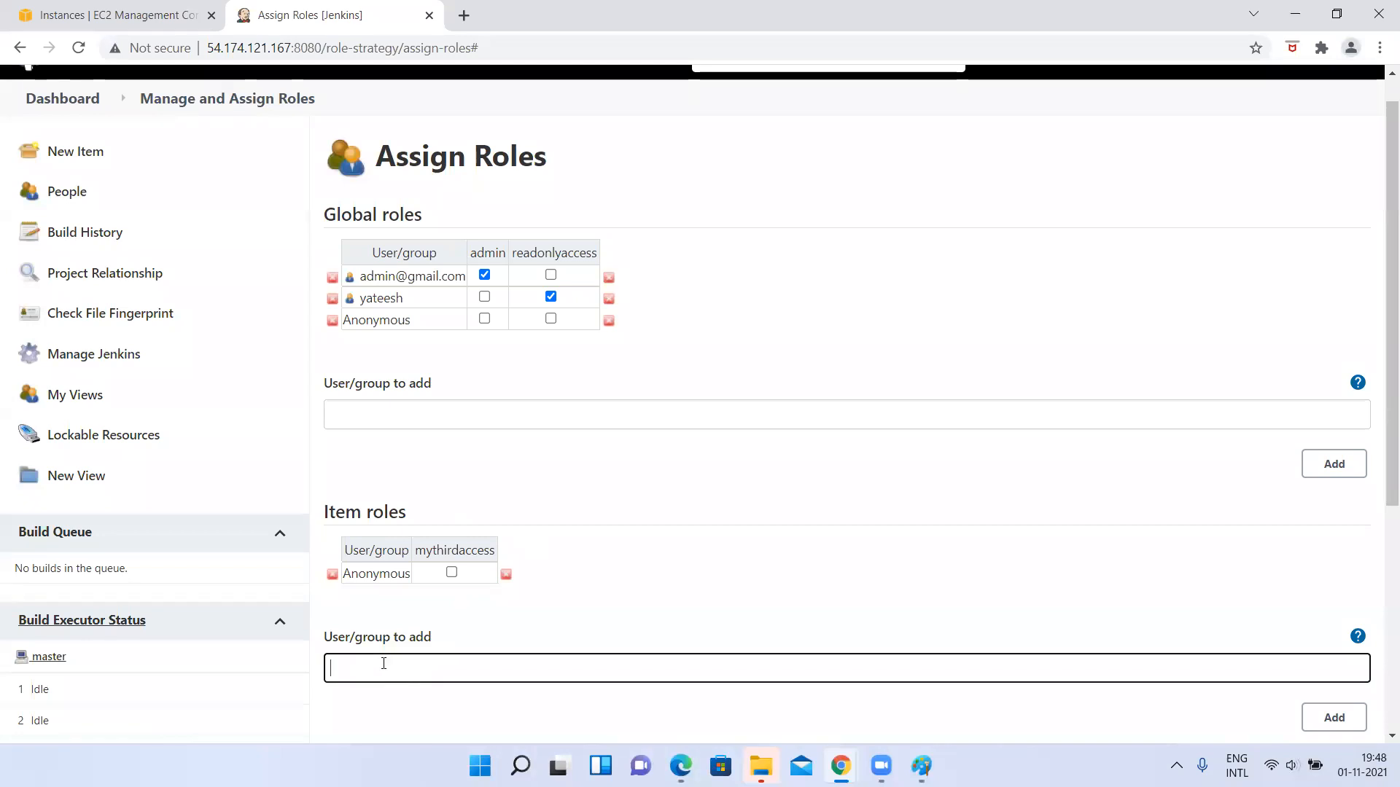
type("manasa")
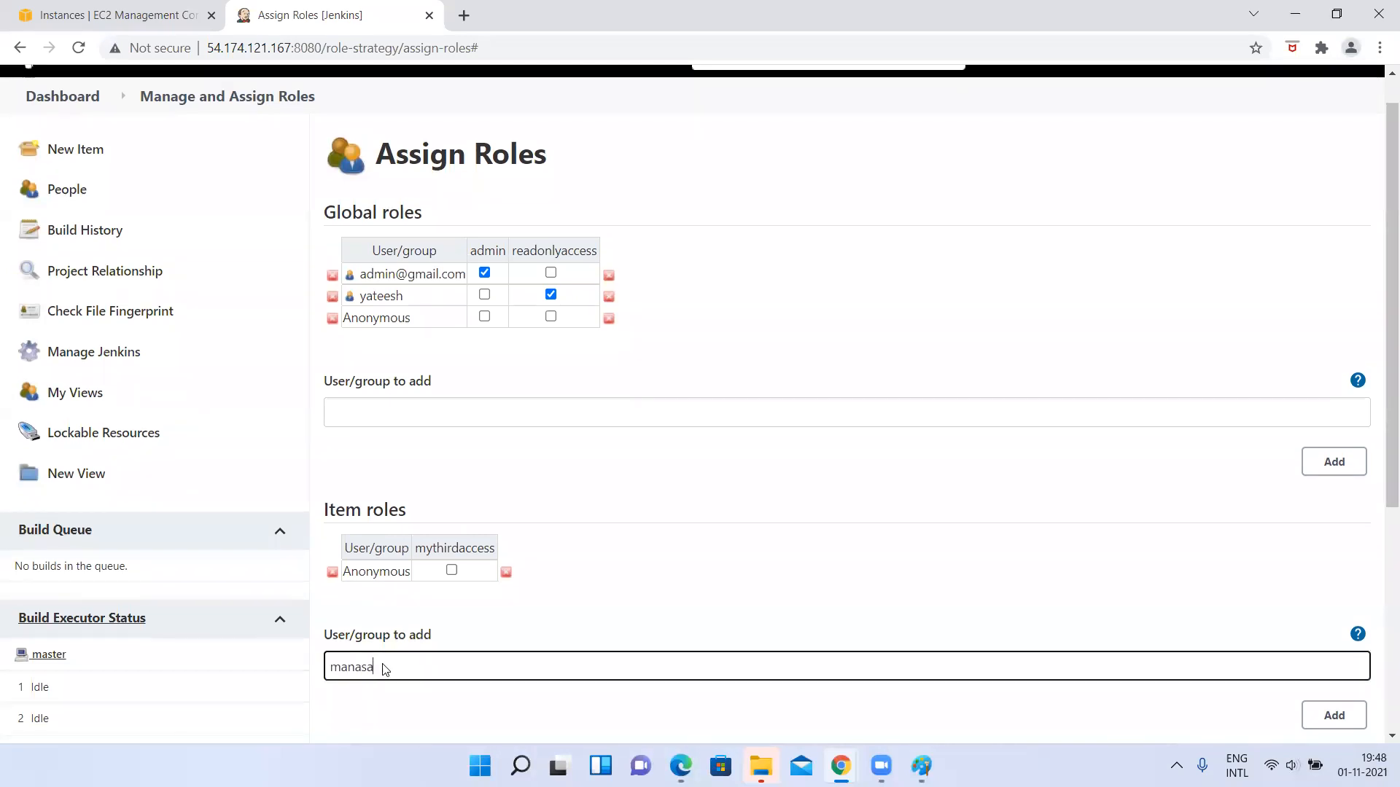
scroll(1363, 729, "down", 1)
left_click(1333, 624)
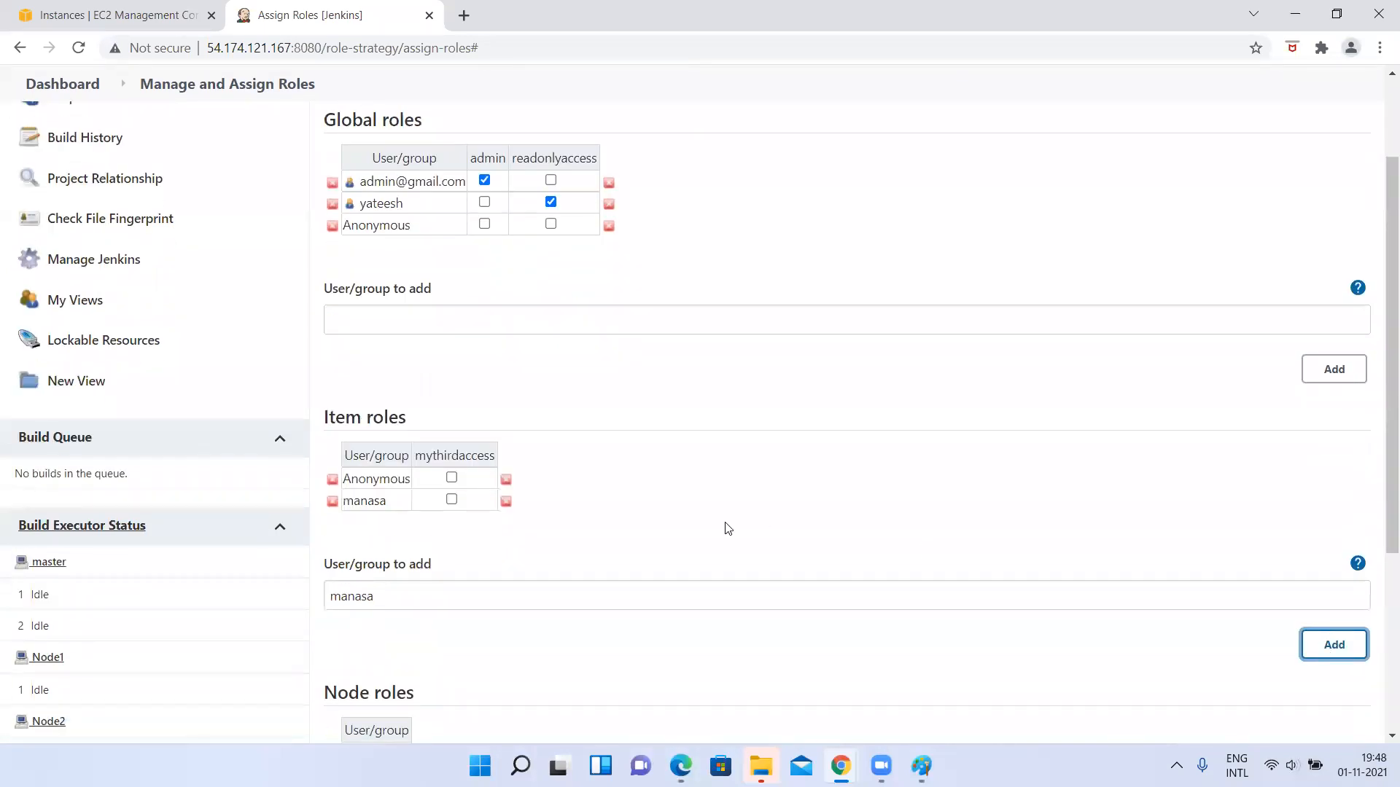
Assign the mythirdaccess item role to the newly added user and apply the role assignments.
left_click(451, 499)
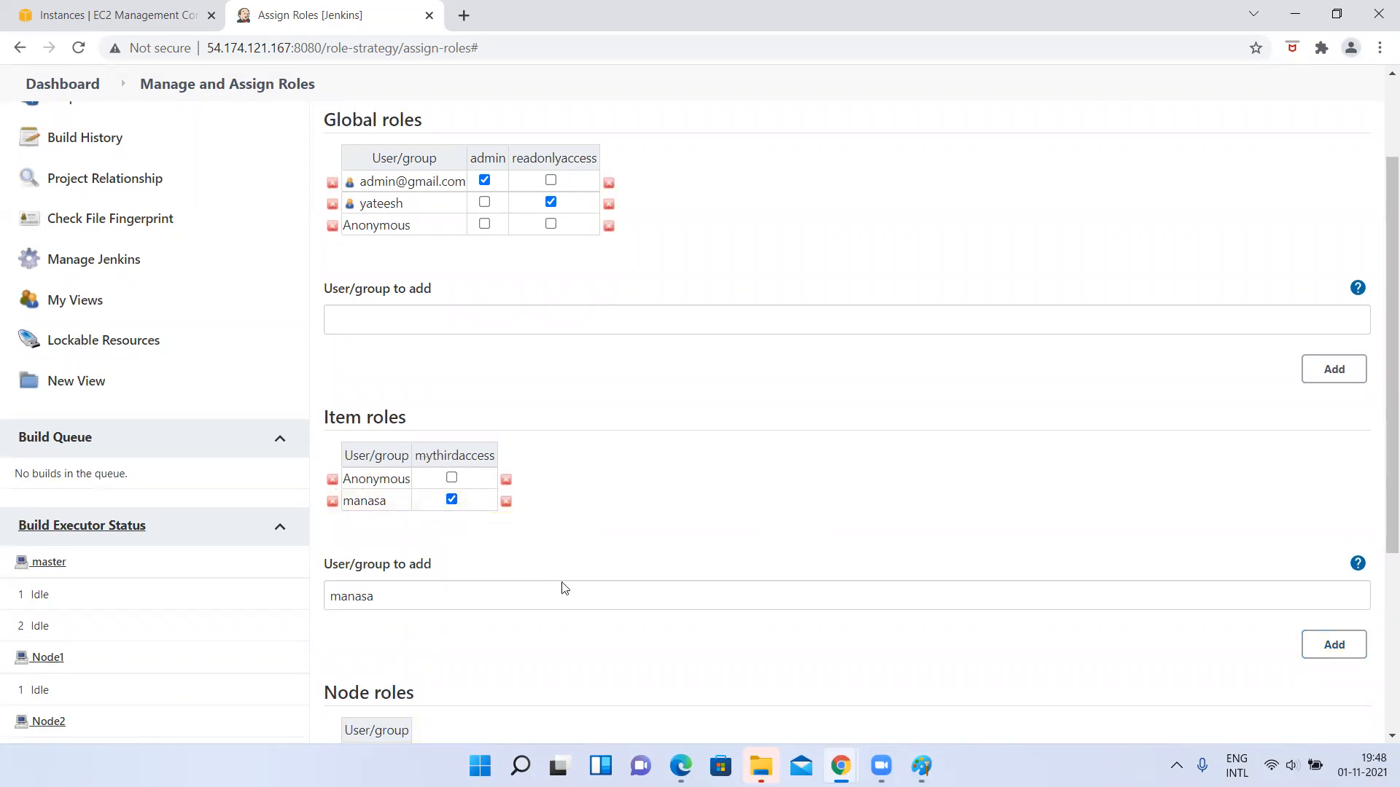
scroll(563, 587, "down", 4)
left_click(436, 640)
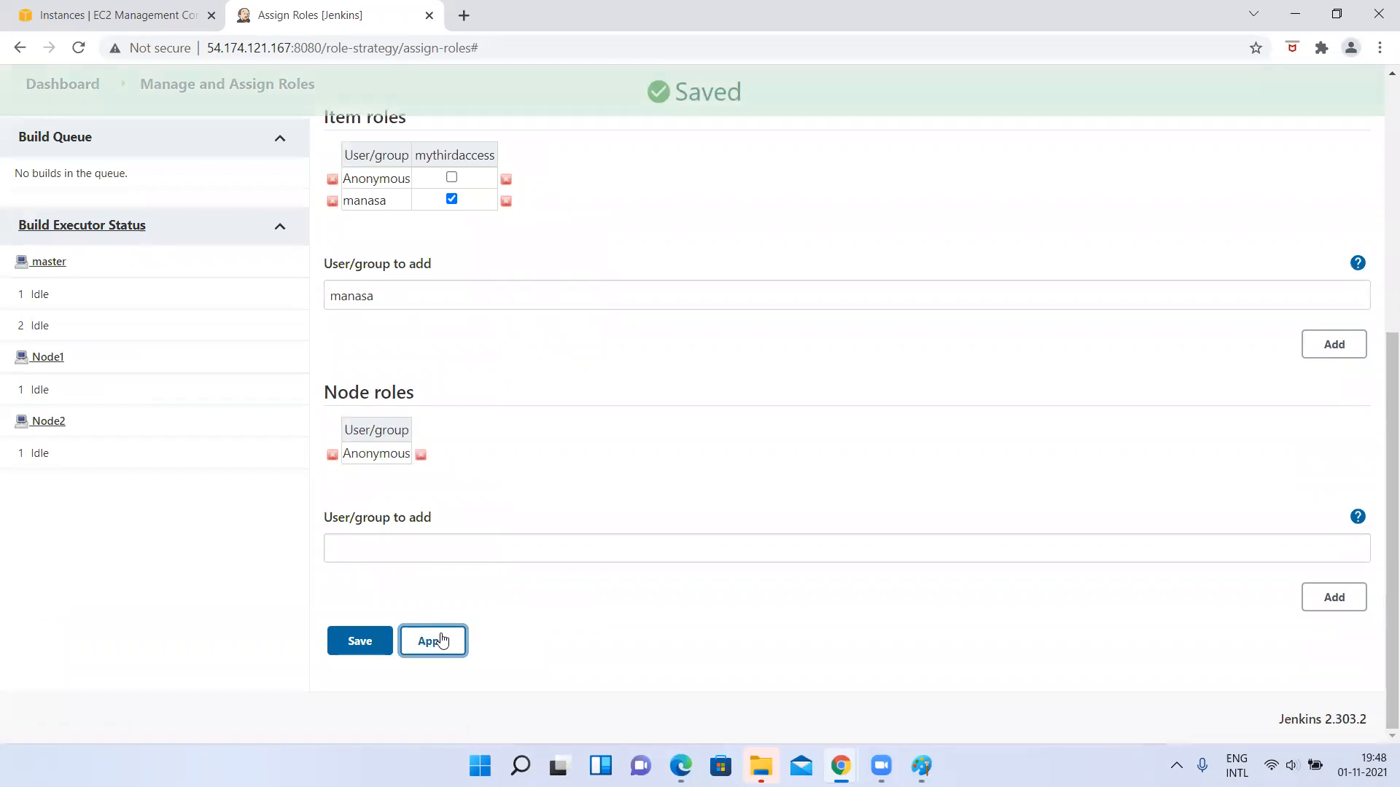
Switch to Edge, log out of the current Jenkins account, and sign in with the new user's username and password.
left_click(681, 765)
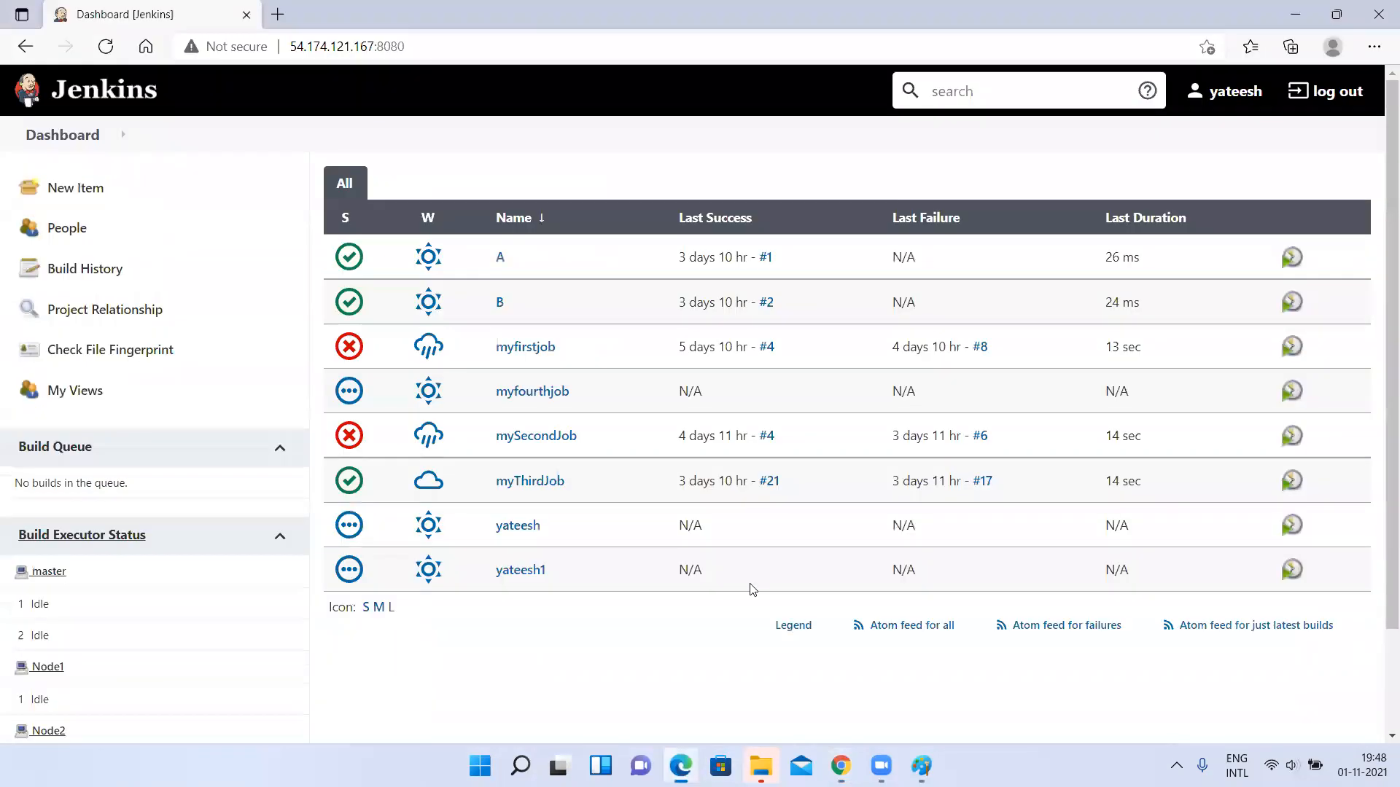
left_click(1327, 92)
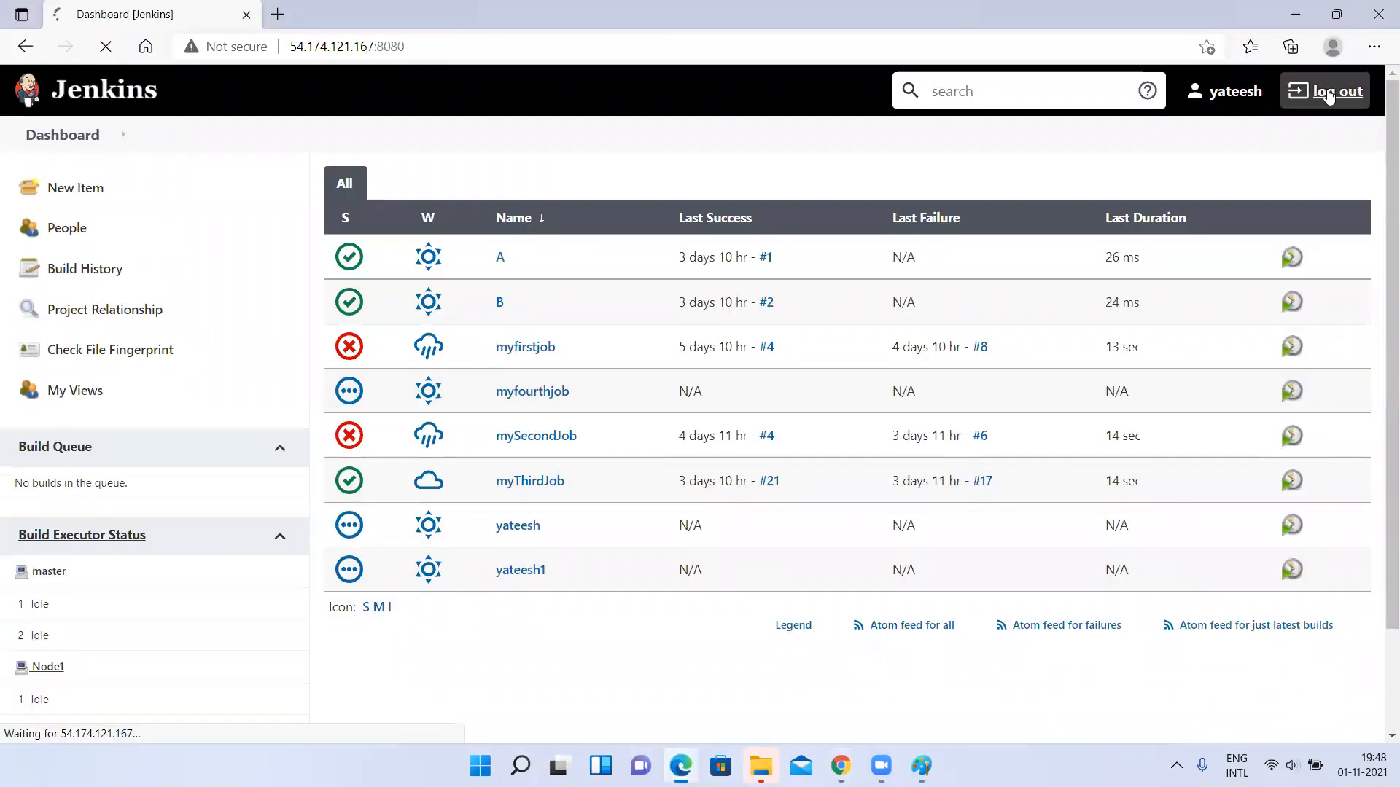
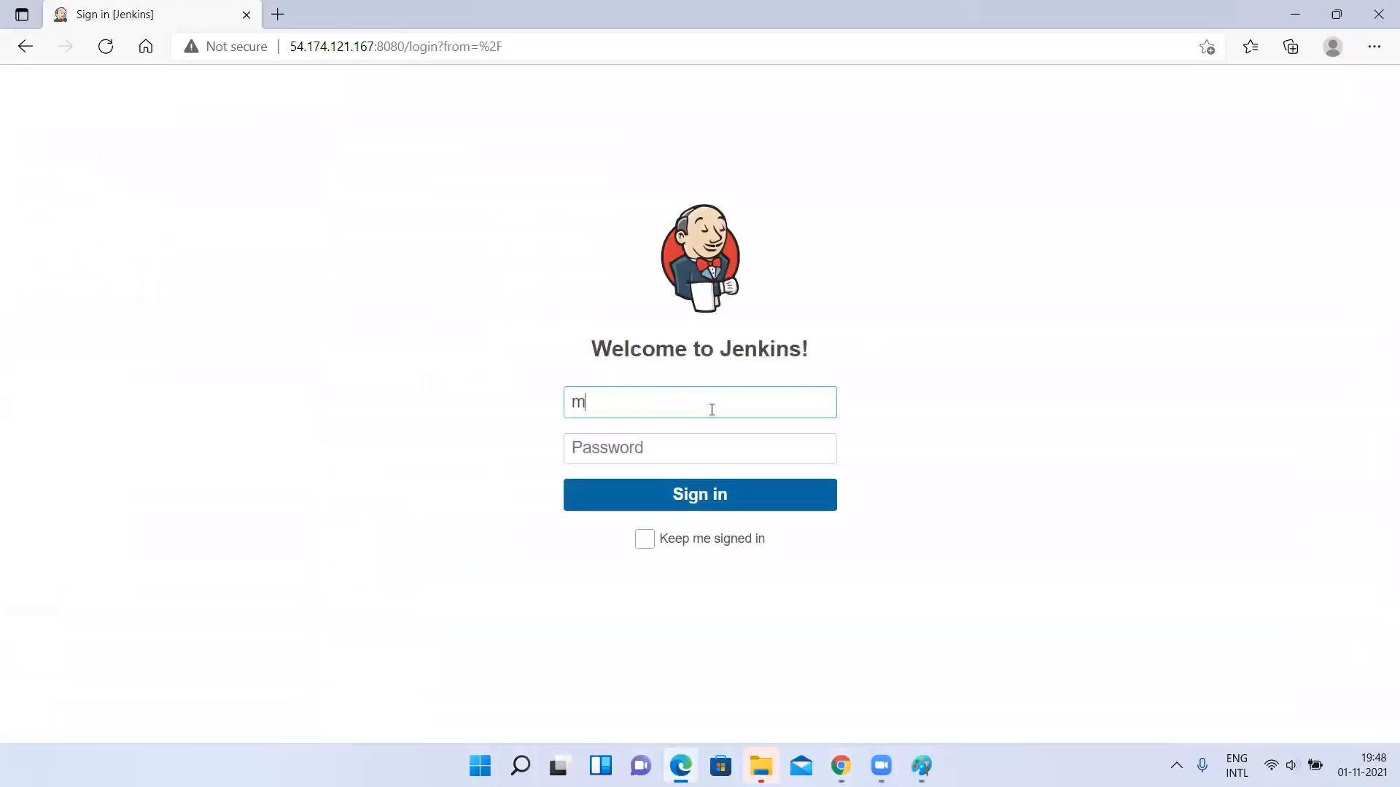
key("Tab")
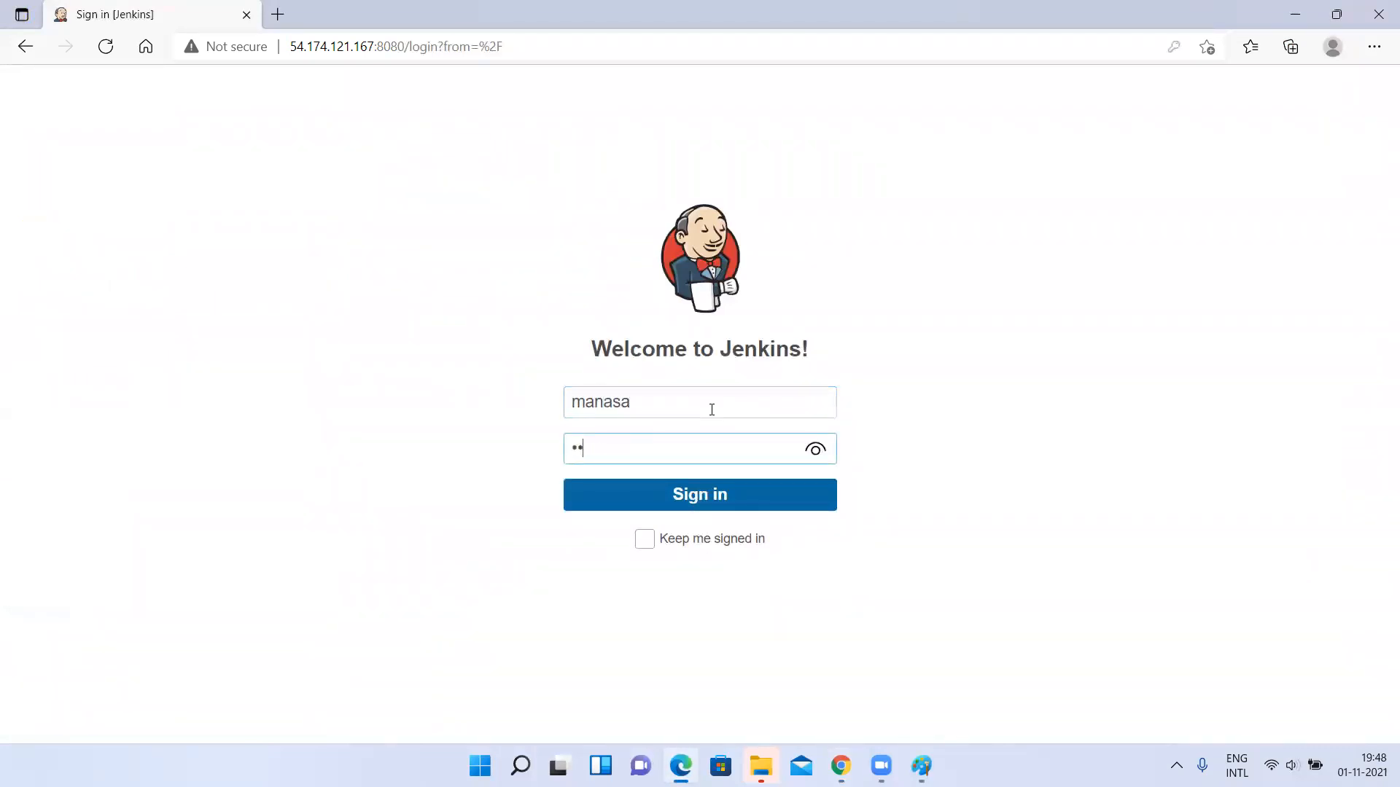
key("Return")
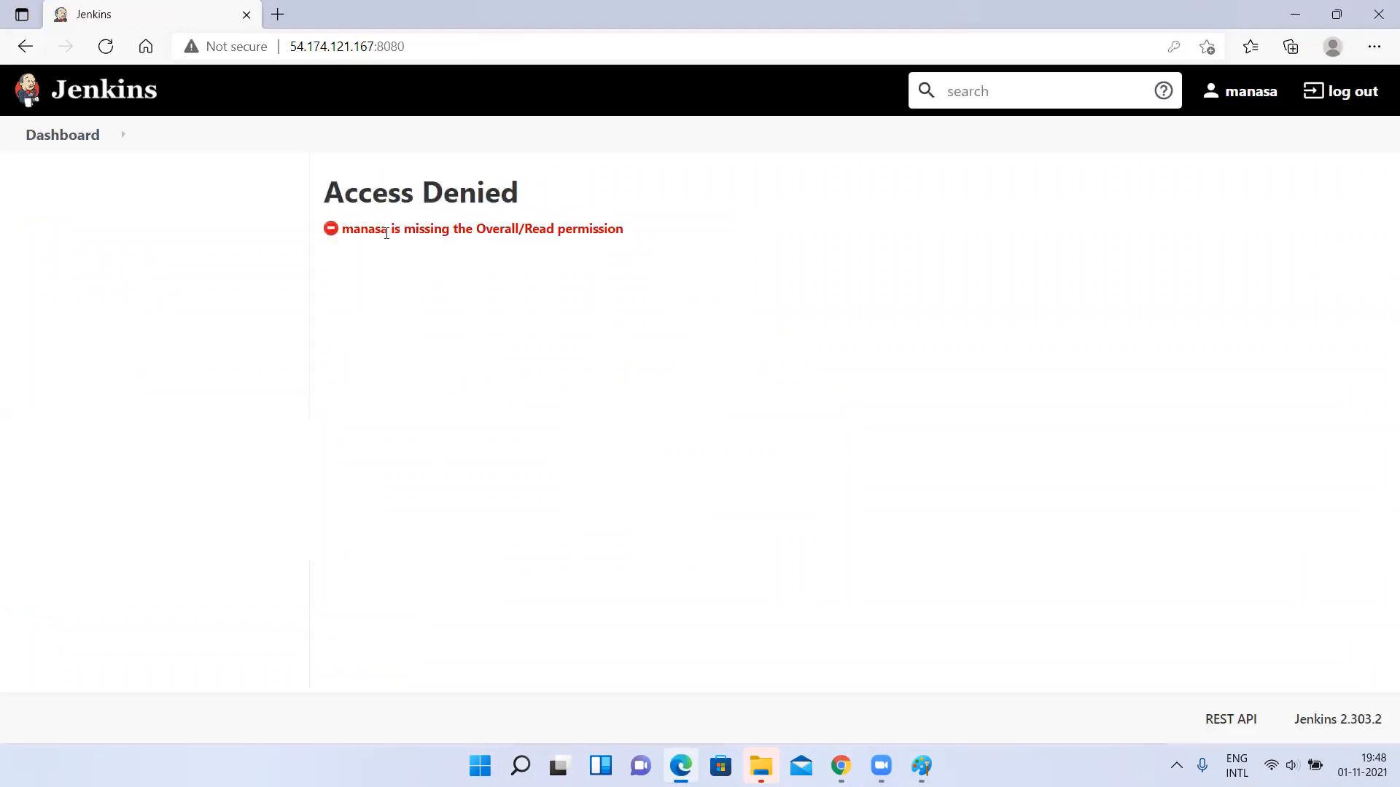
Examine the new user's access message and compare it with the Global and Item role assignments in the admin session.
left_click_drag(386, 233, 696, 246)
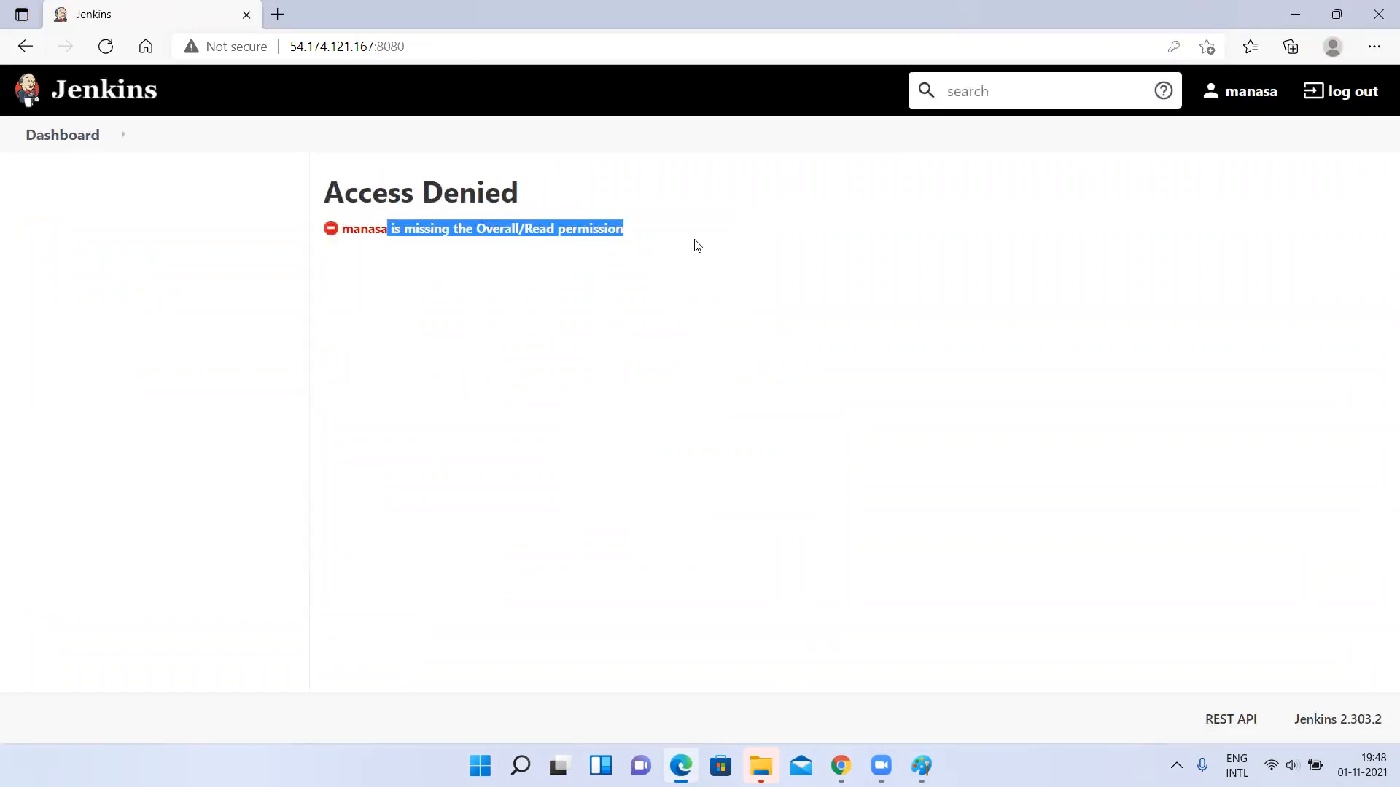
key("alt+Tab")
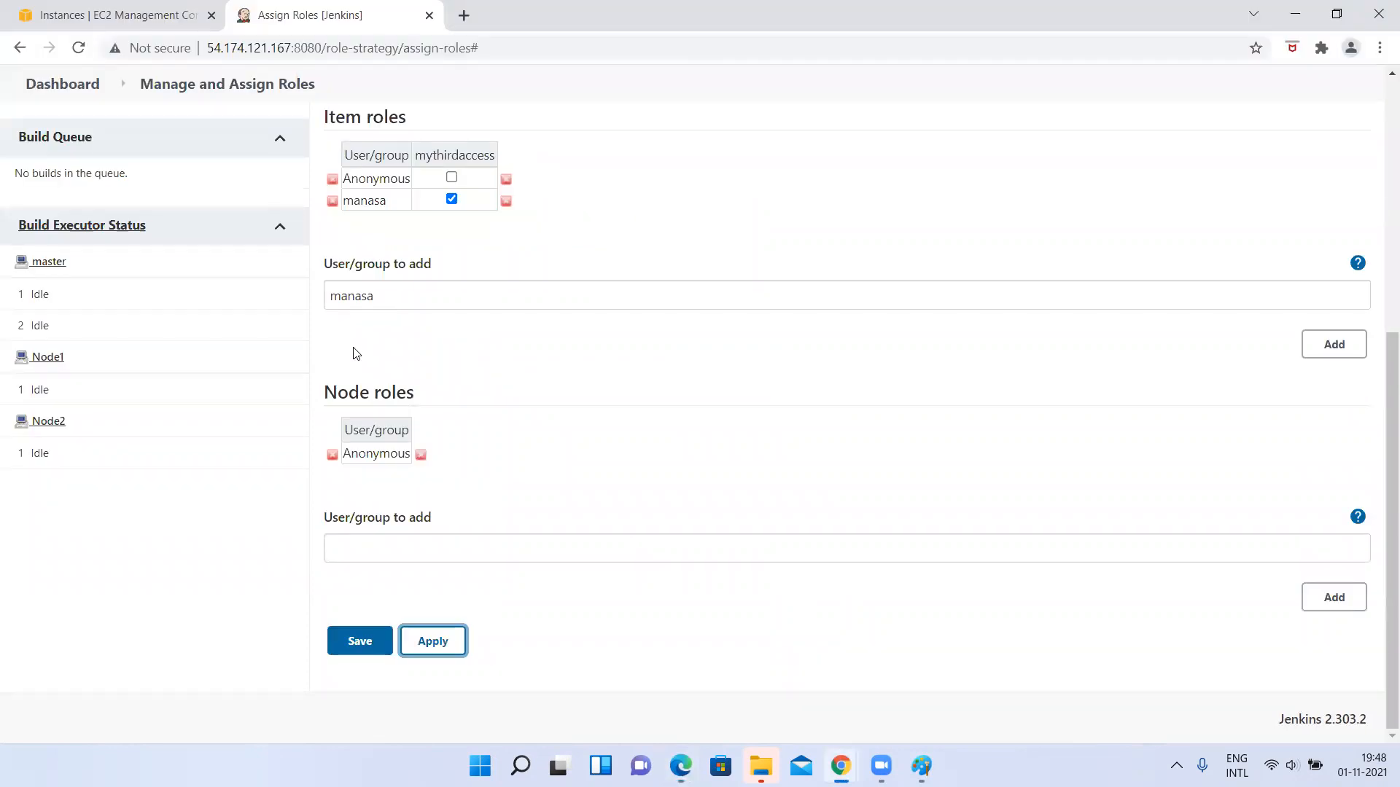
scroll(409, 428, "up", 3)
scroll(412, 428, "up", 2)
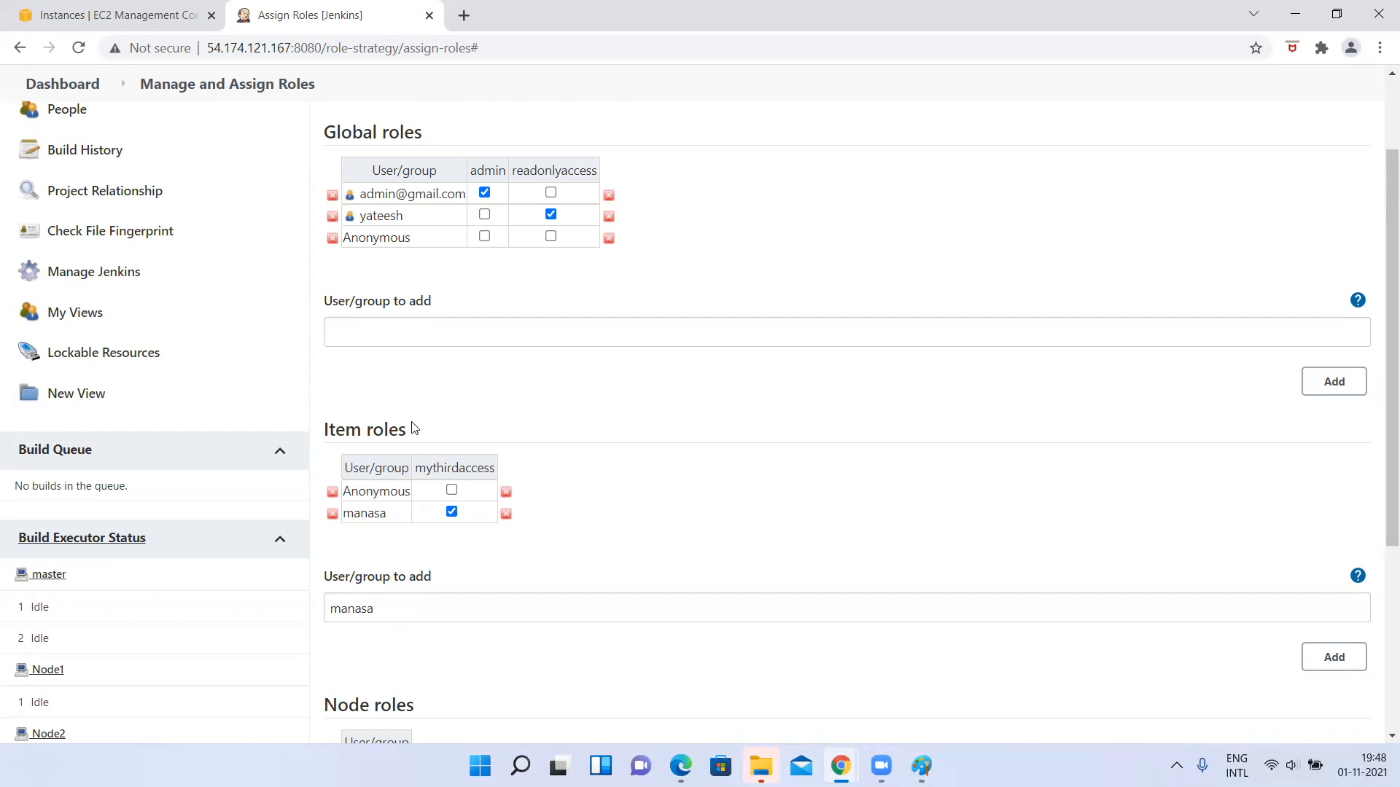
key("alt+Tab")
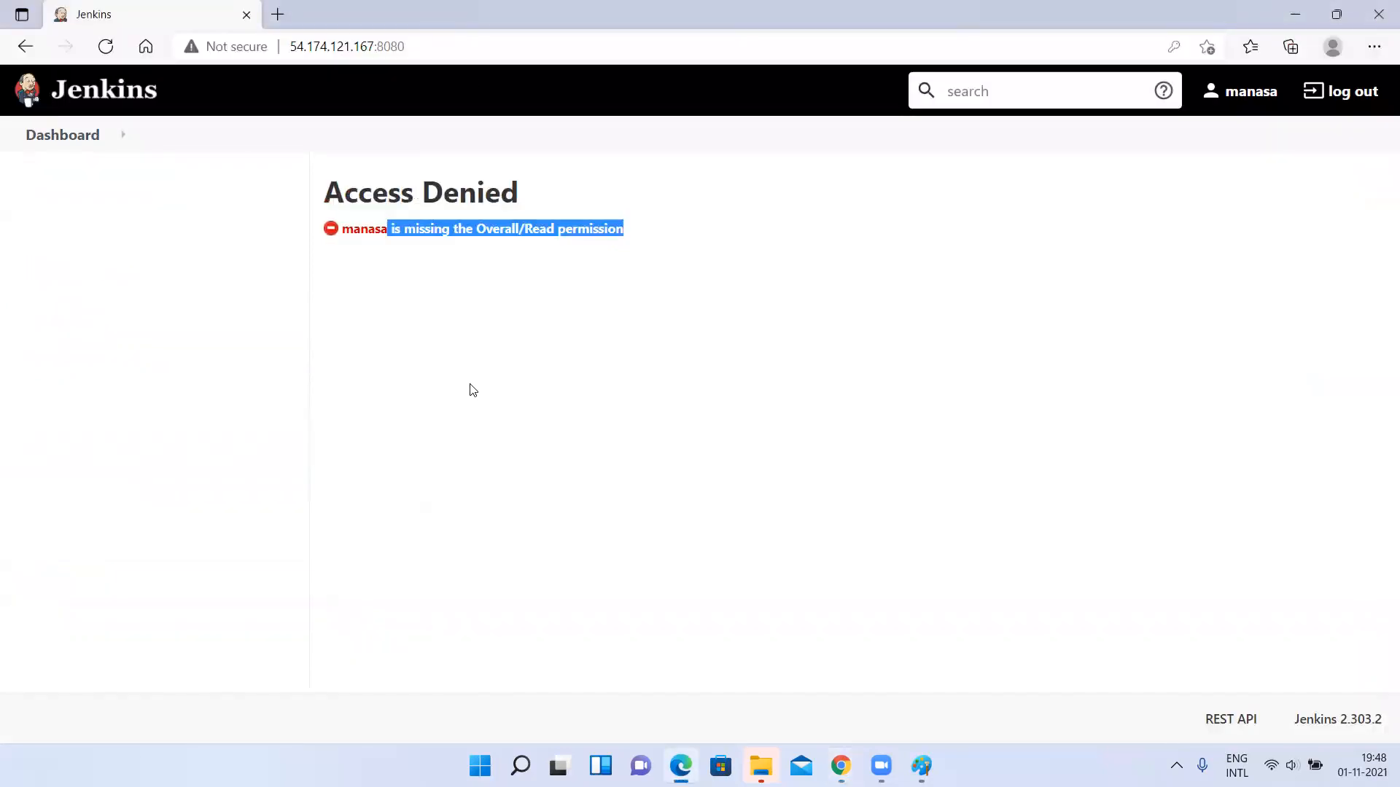
Switch to the admin session in Chrome and add a global role named oveallread on the Manage Roles page.
key("alt+Tab")
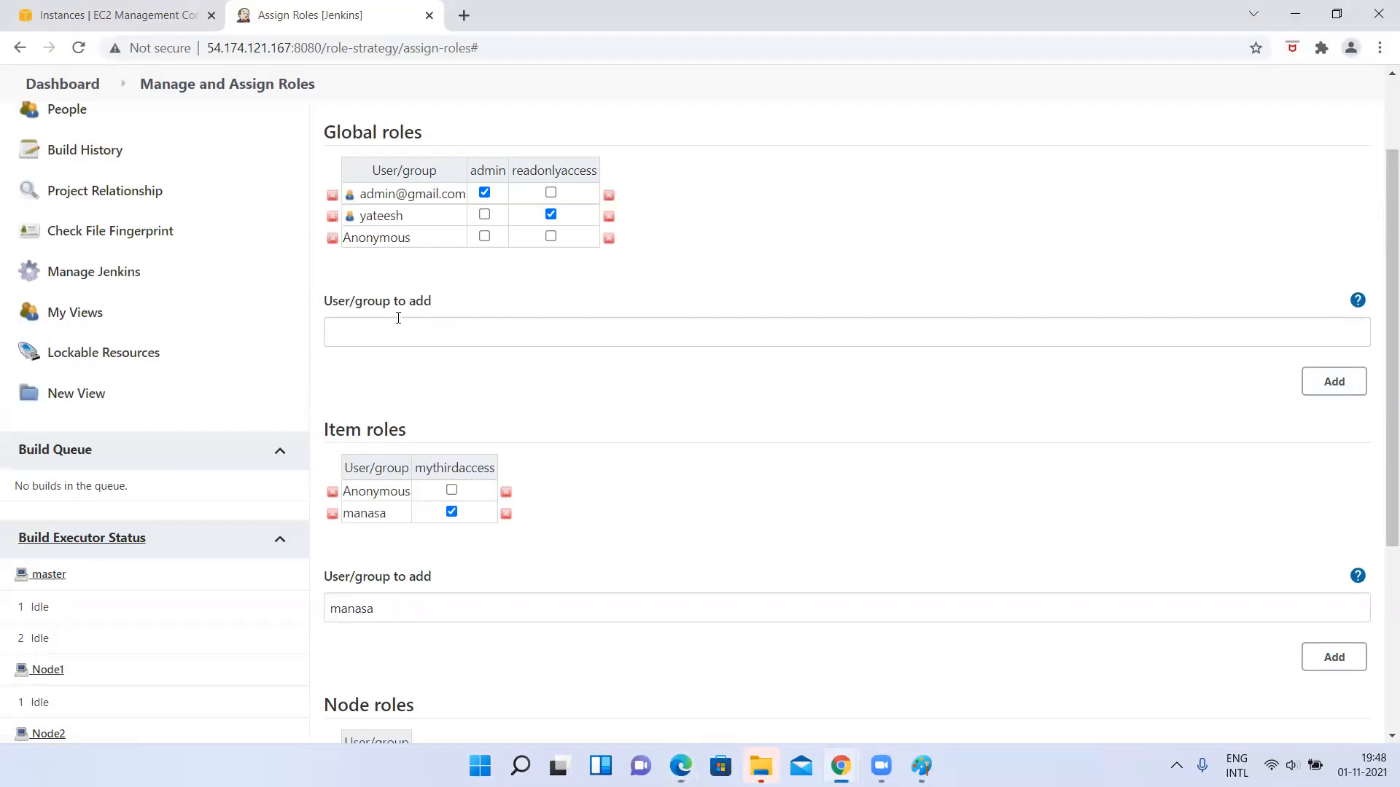
scroll(263, 303, "up", 2)
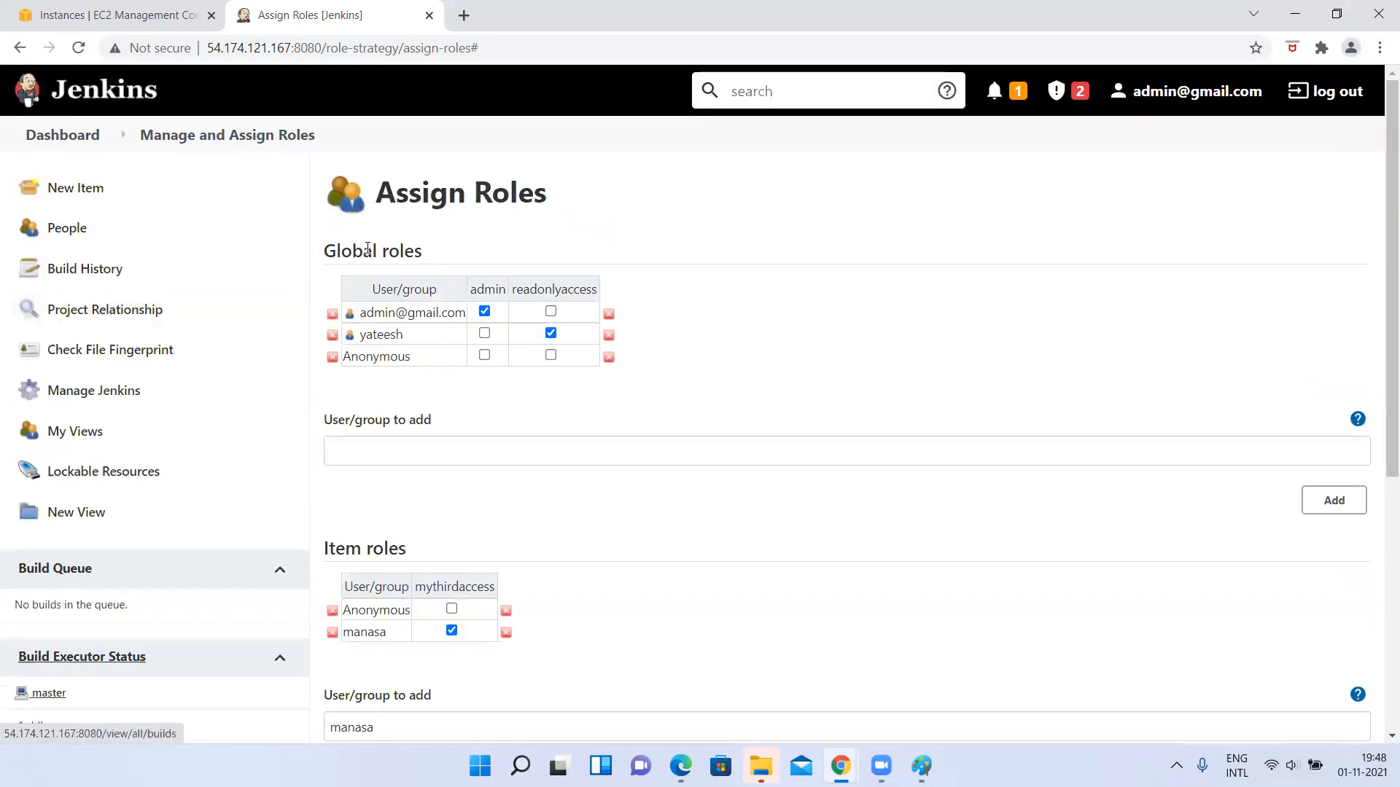
left_click(196, 135)
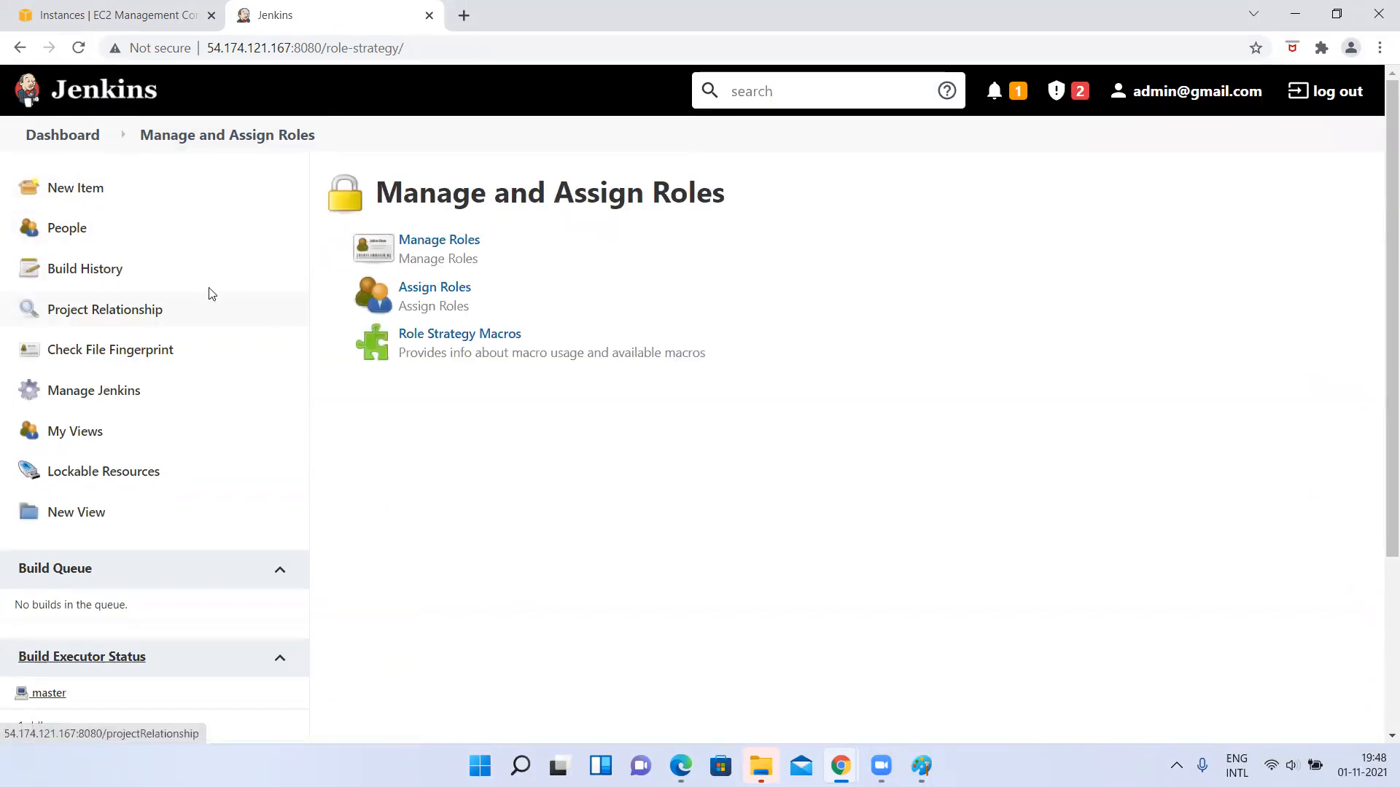
left_click(410, 252)
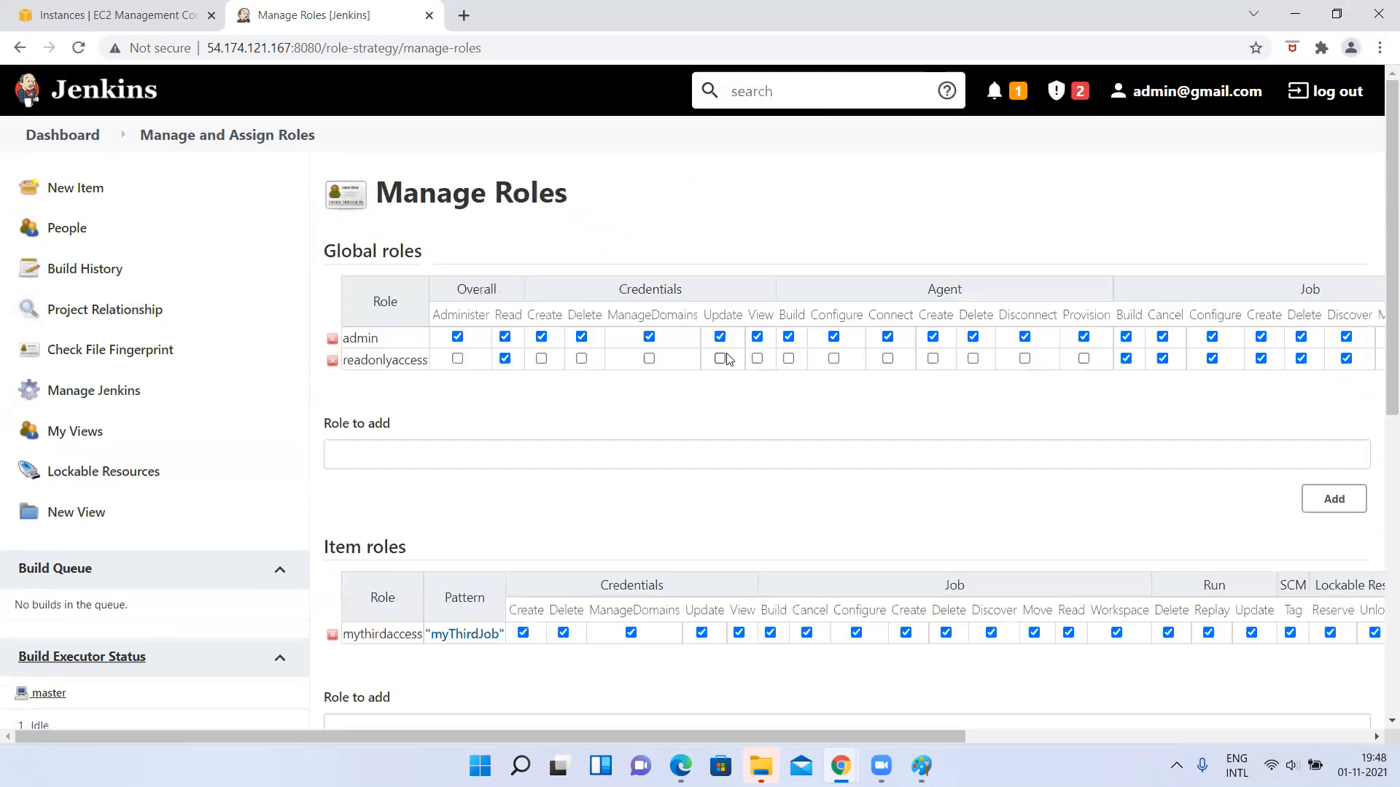
left_click(425, 462)
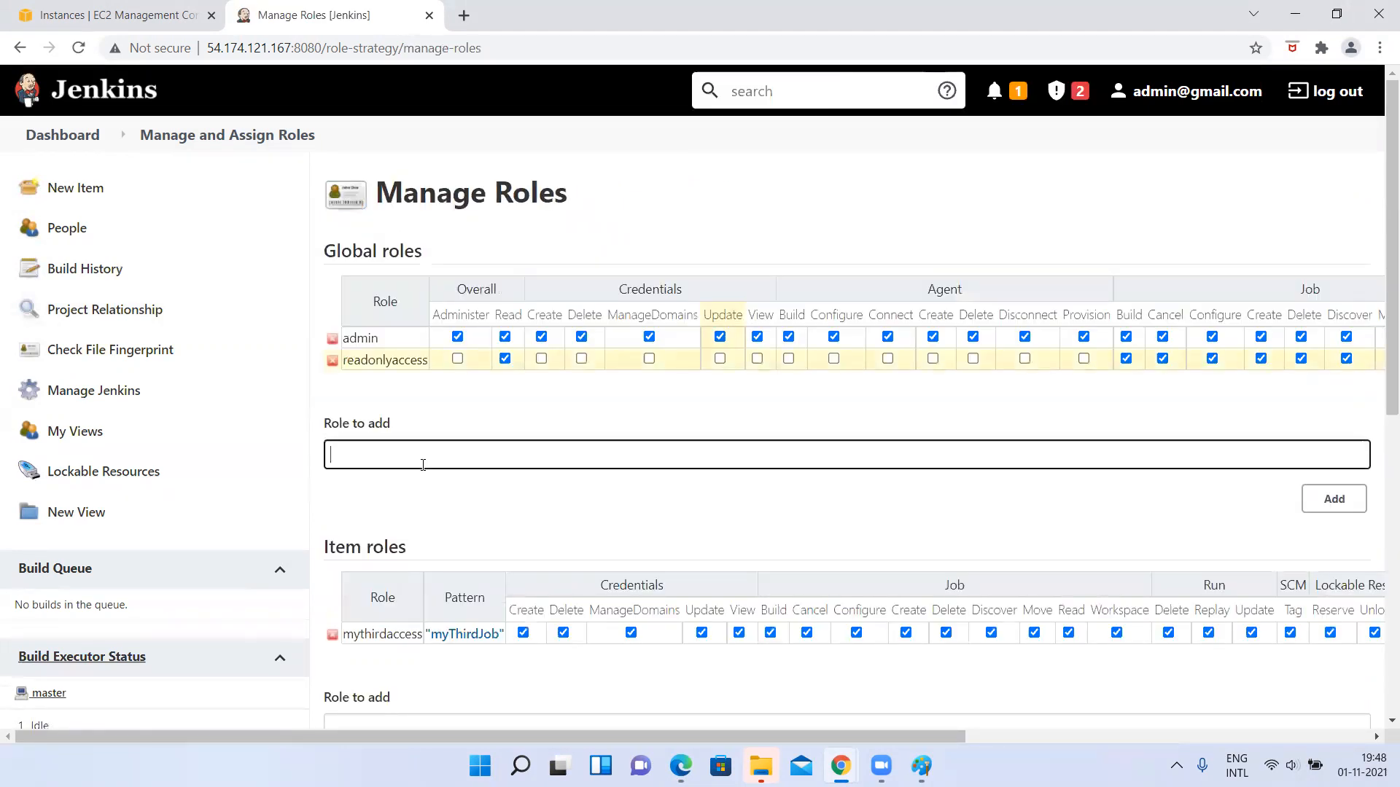
type("oveallread")
left_click(1323, 498)
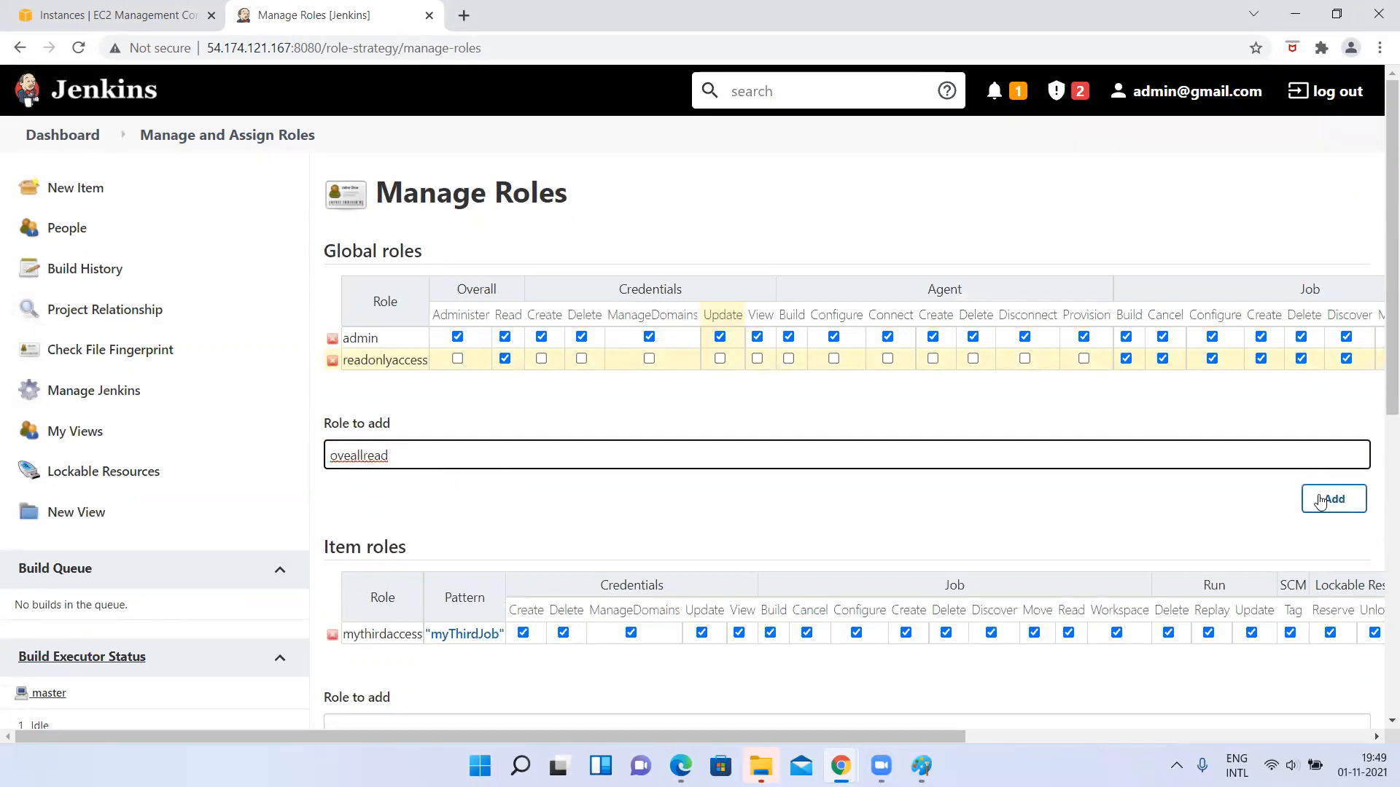
Grant the oveallread global role the Overall Read permission and apply the role changes.
left_click(505, 379)
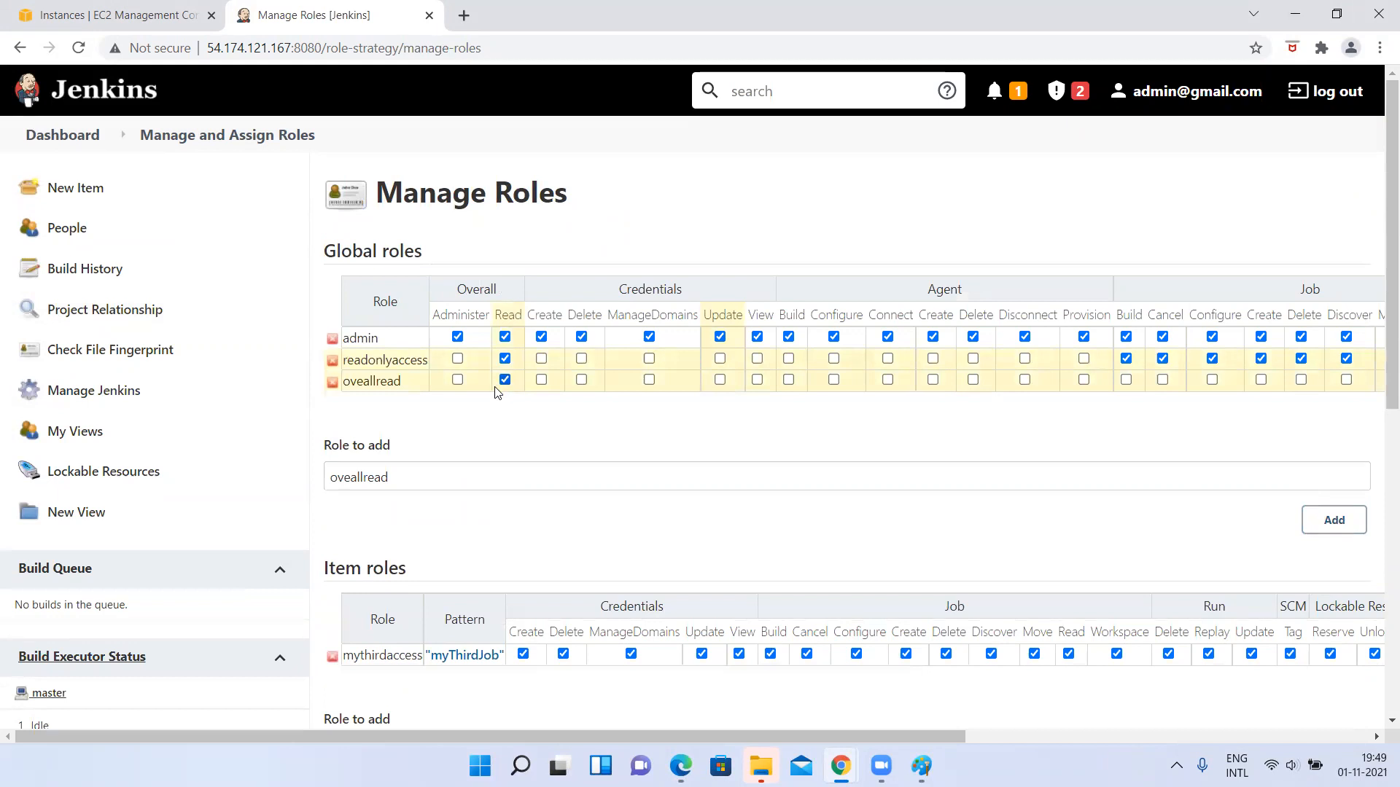
scroll(536, 462, "down", 3)
scroll(521, 507, "down", 6)
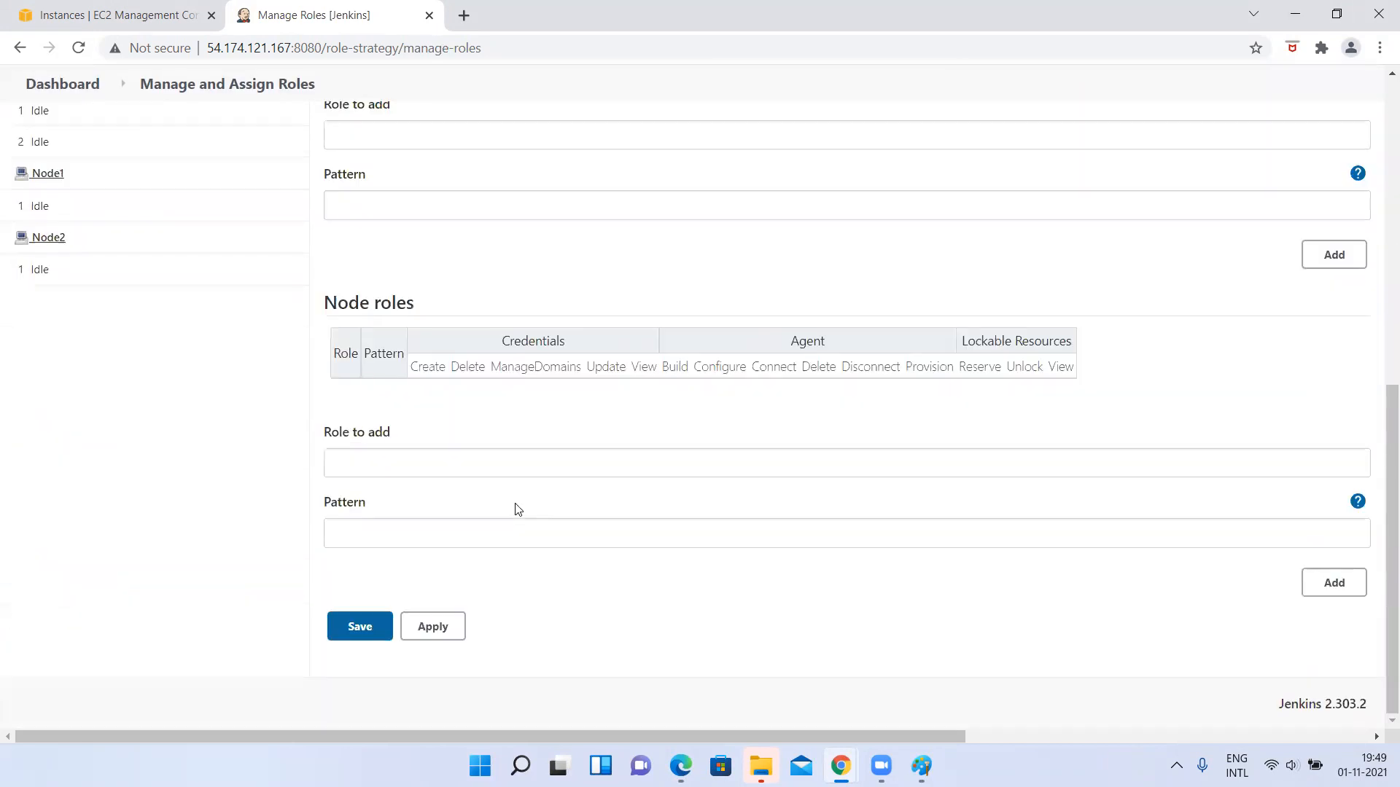
left_click(449, 627)
scroll(269, 250, "up", 10)
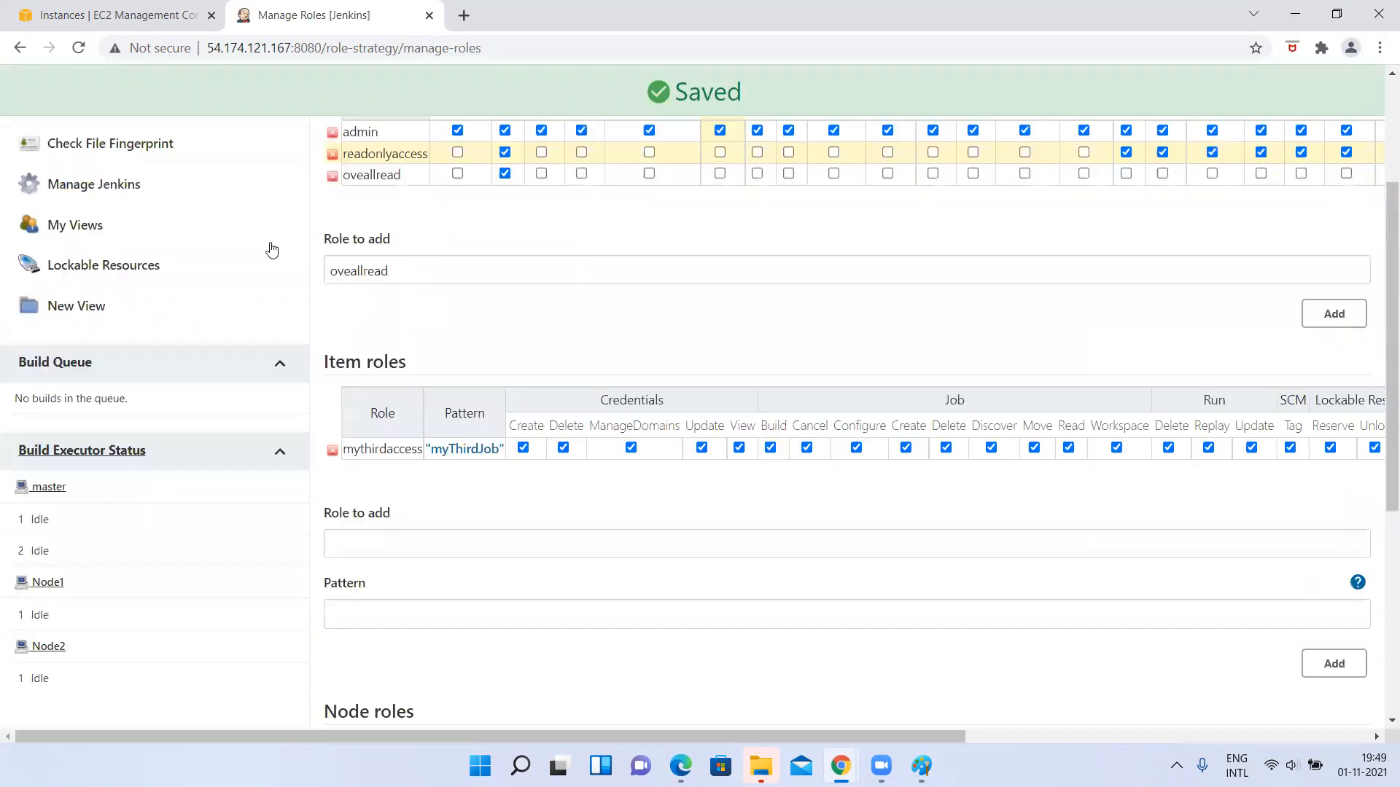
Add the new user to the Global roles table on the Assign Roles page.
left_click(182, 137)
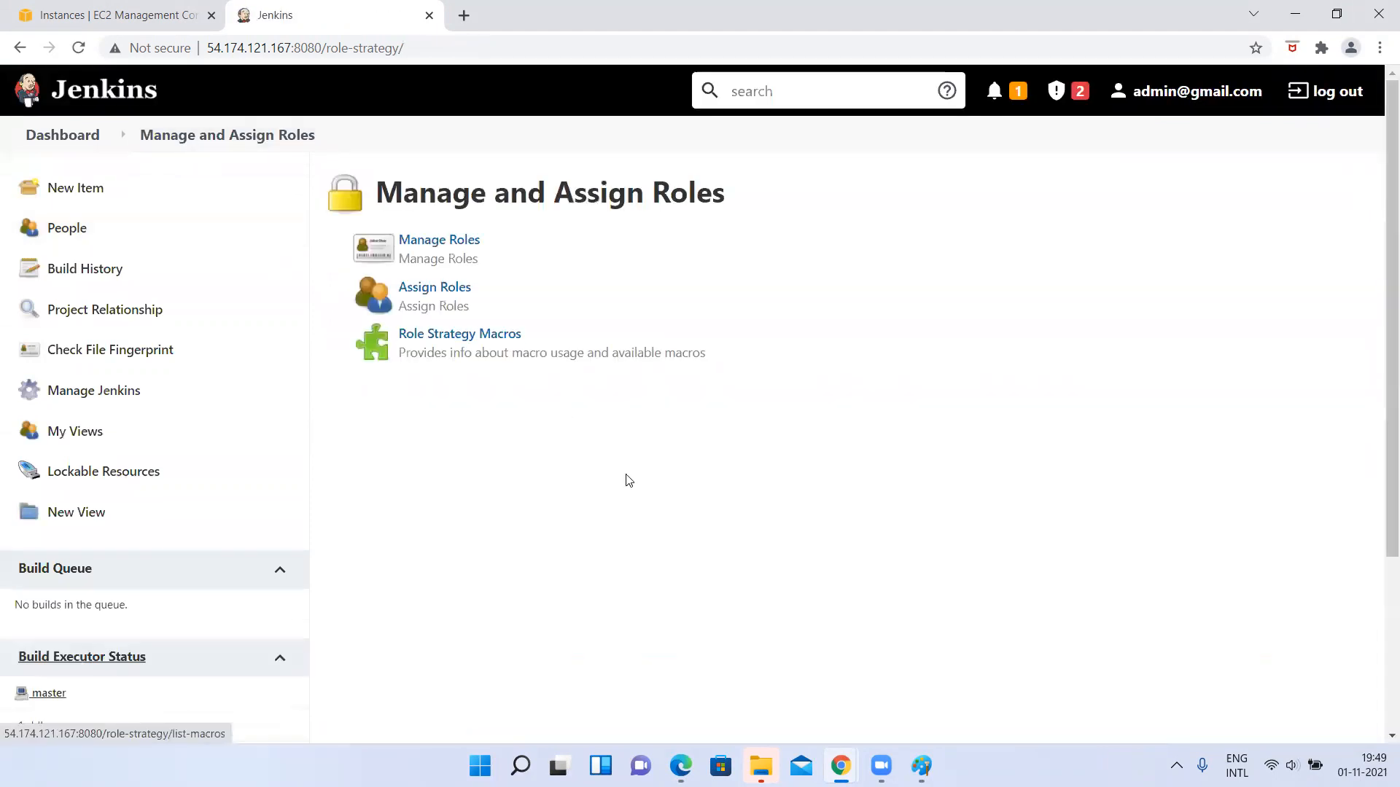
left_click(442, 292)
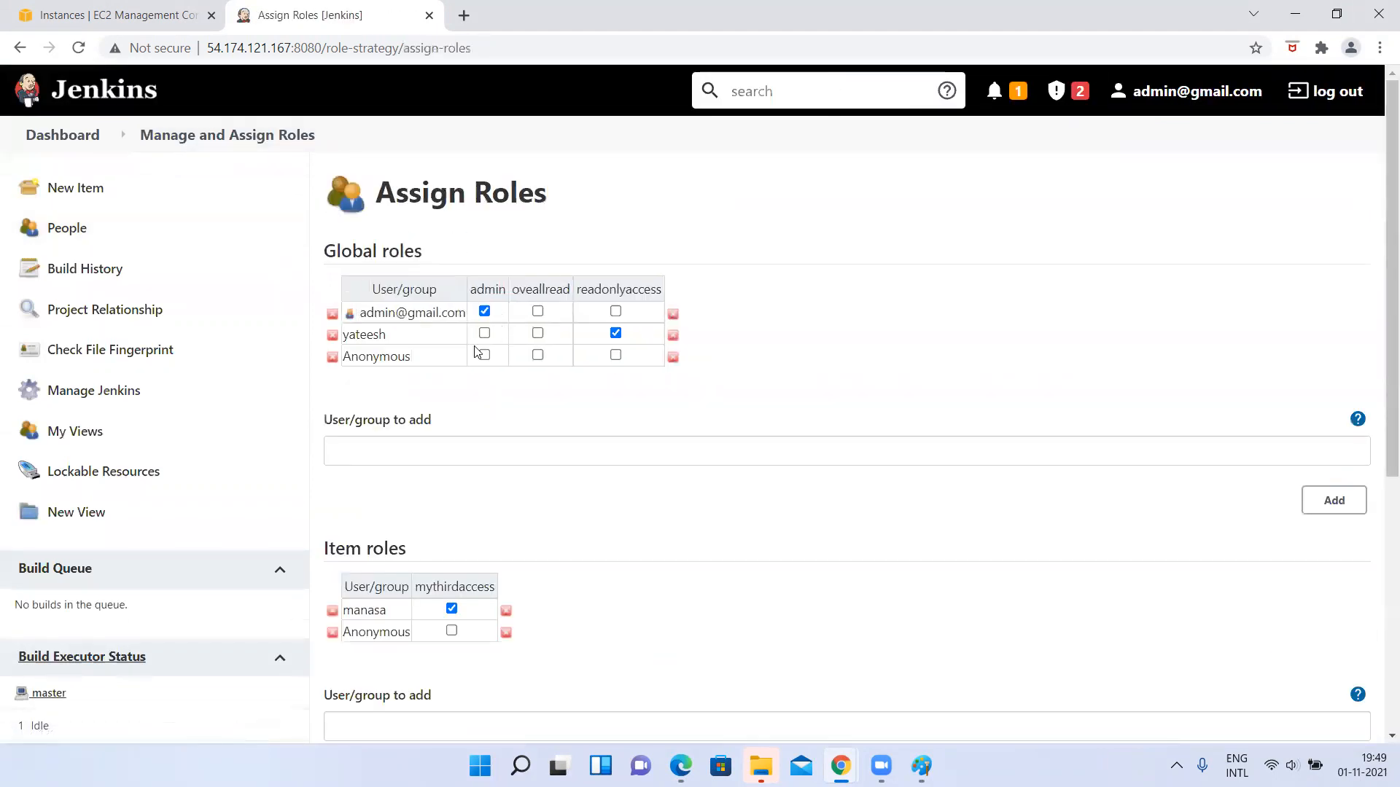
left_click(423, 448)
type("manasa")
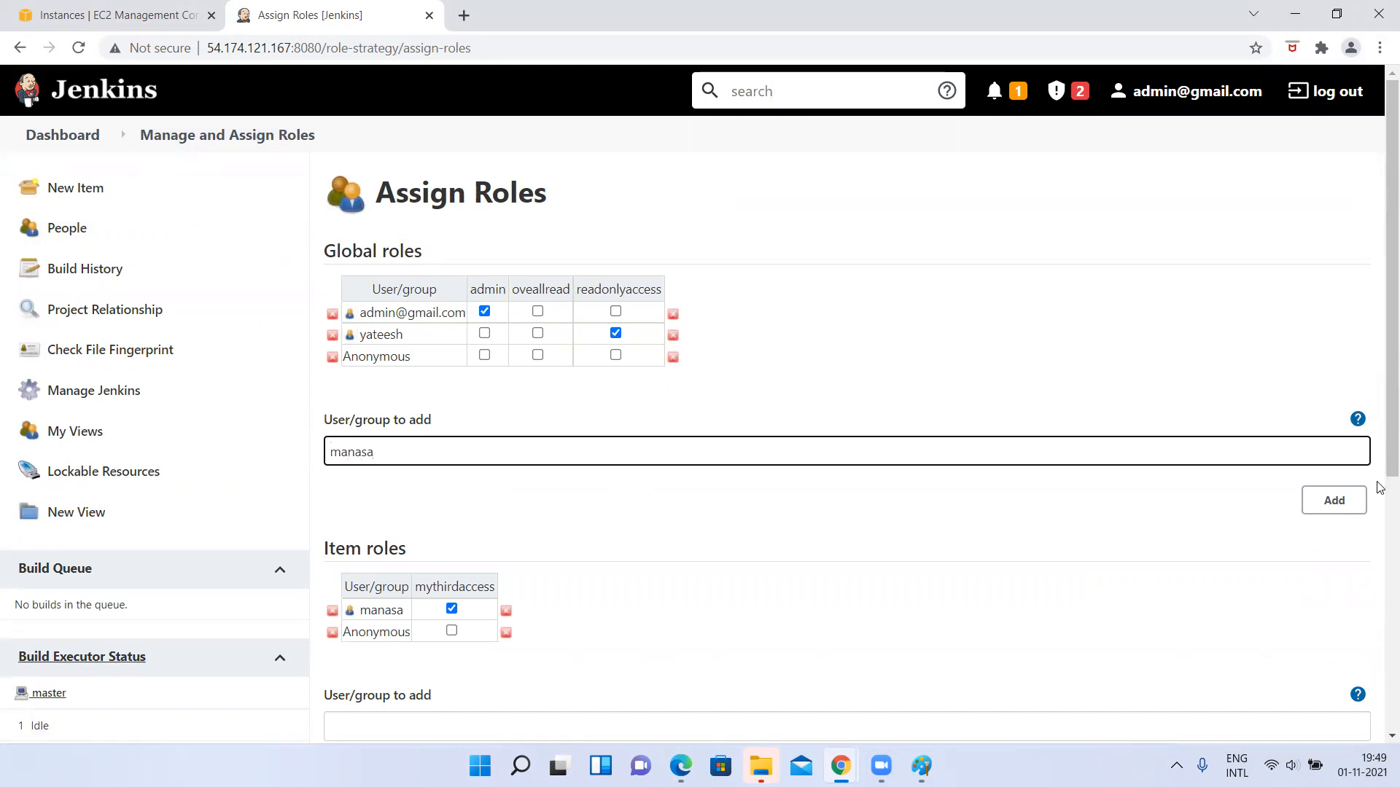
left_click(1337, 501)
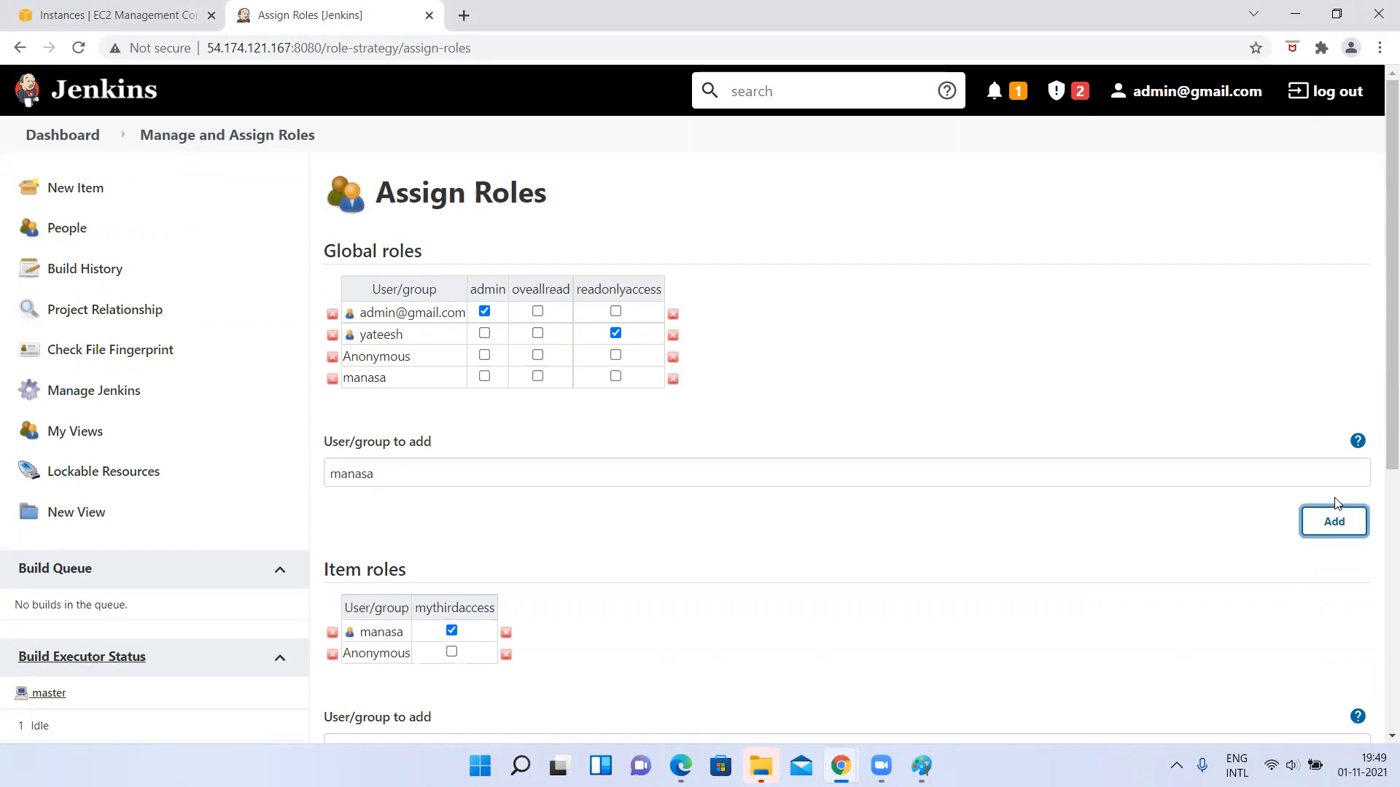
Assign the oveallread global role to the new user, apply the assignments and return to the Manage and Assign Roles page.
left_click(538, 377)
scroll(536, 386, "down", 1)
scroll(534, 388, "down", 3)
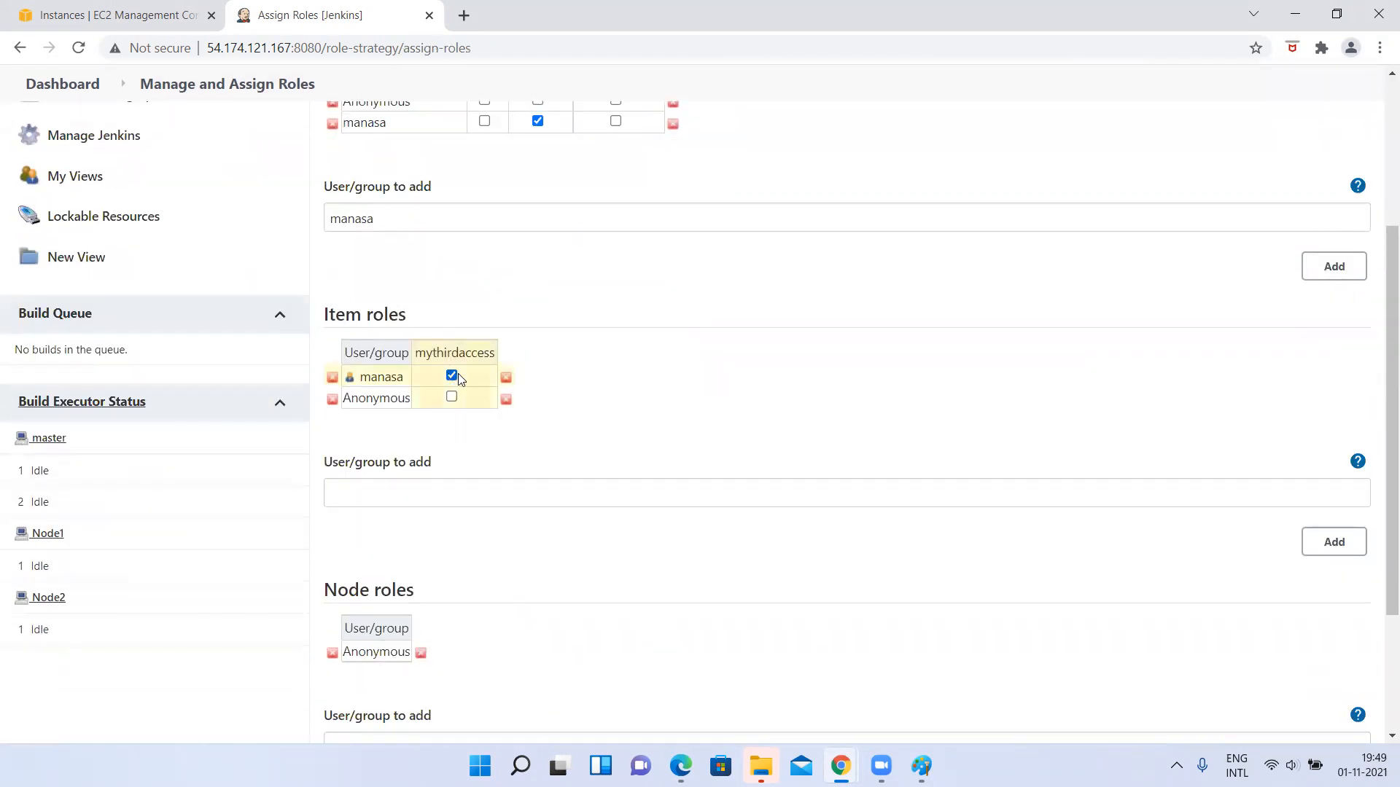
scroll(511, 510, "down", 3)
left_click(429, 646)
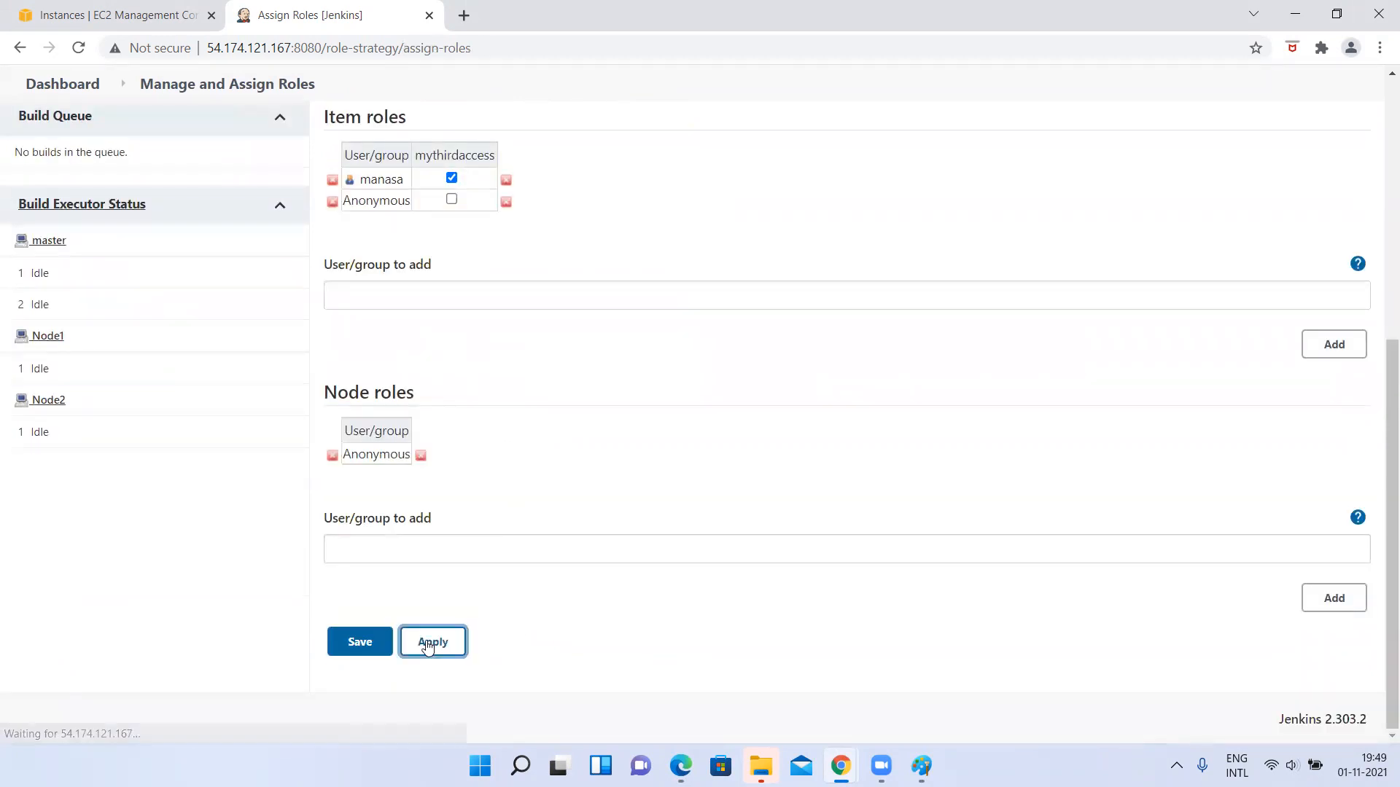
scroll(588, 304, "up", 6)
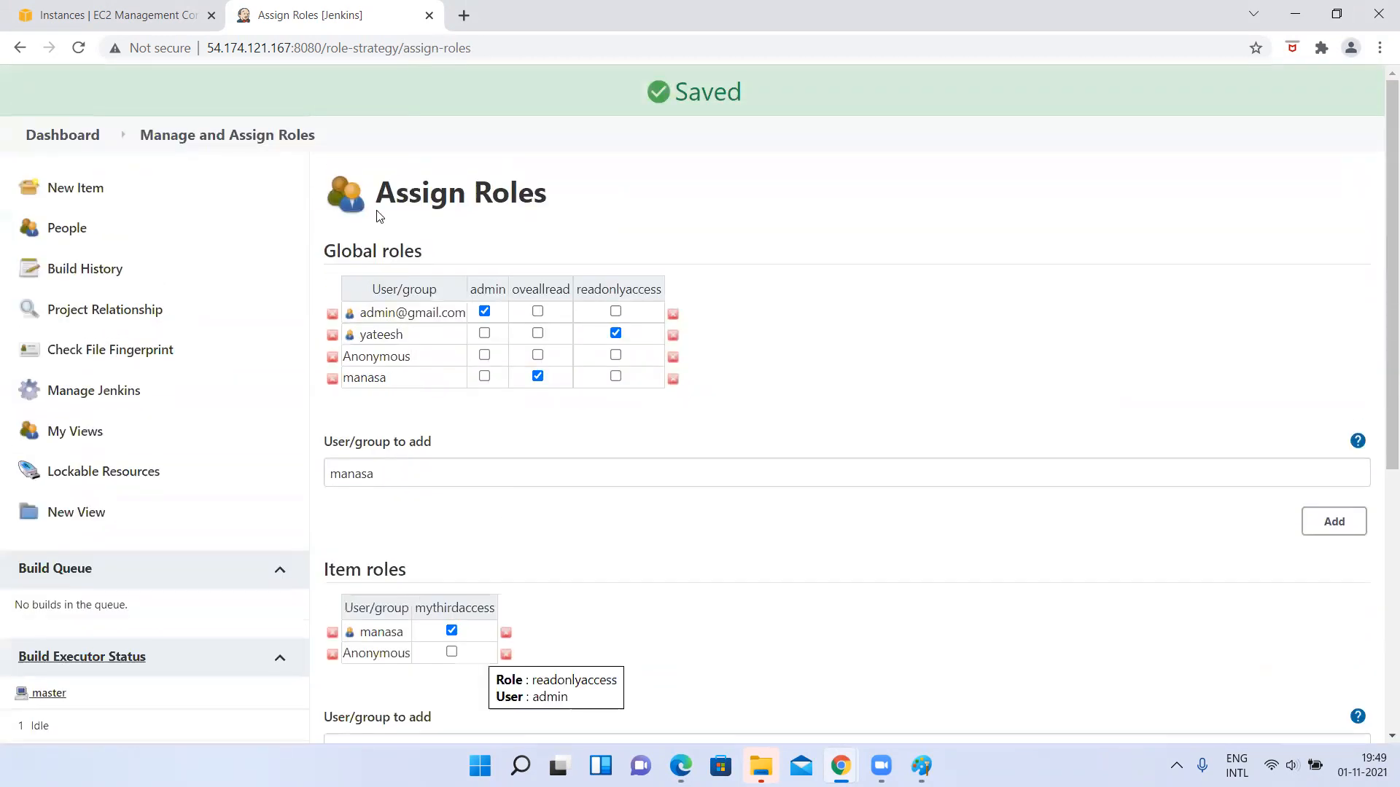
left_click(188, 148)
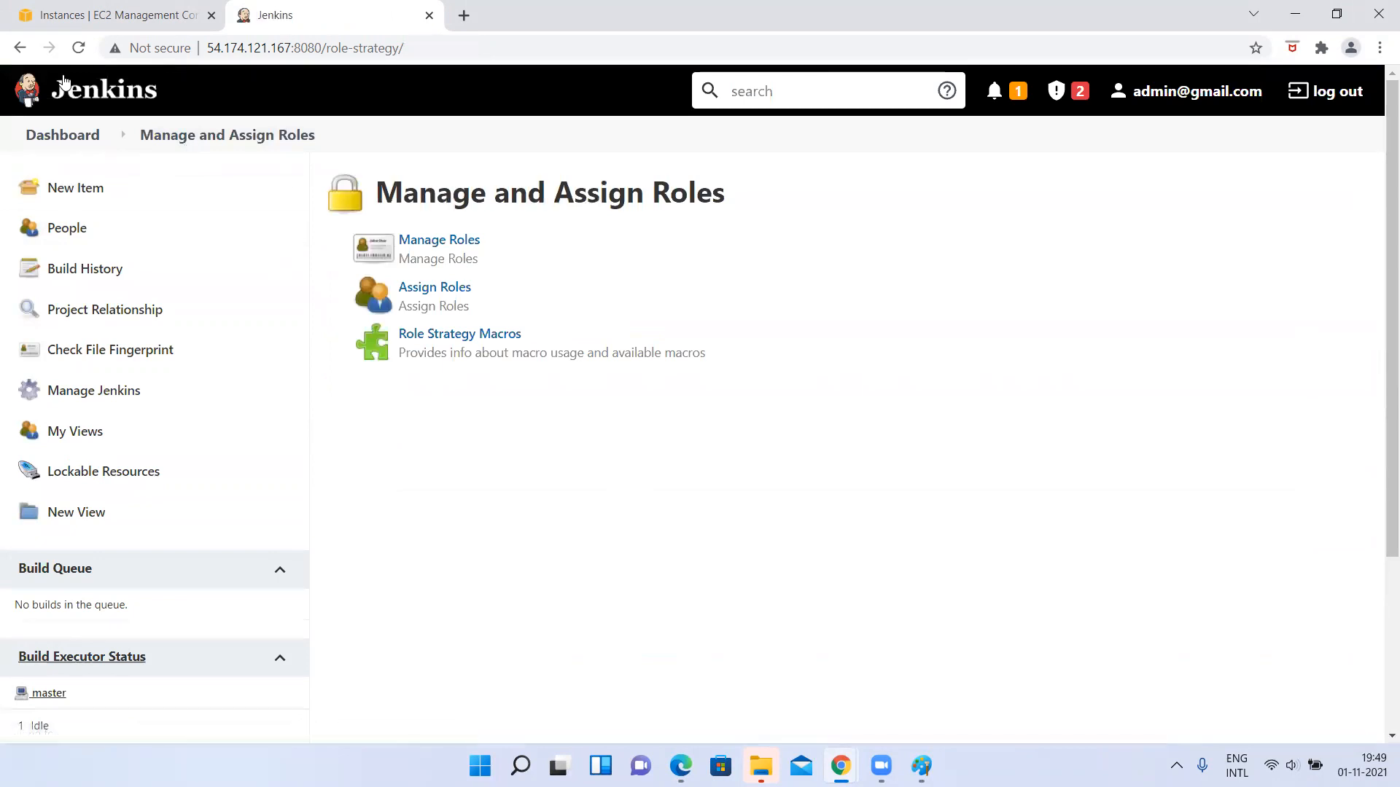
Switch to Edge, reload Jenkins as the new user, check the myThirdJob project page and return to the dashboard.
left_click(681, 765)
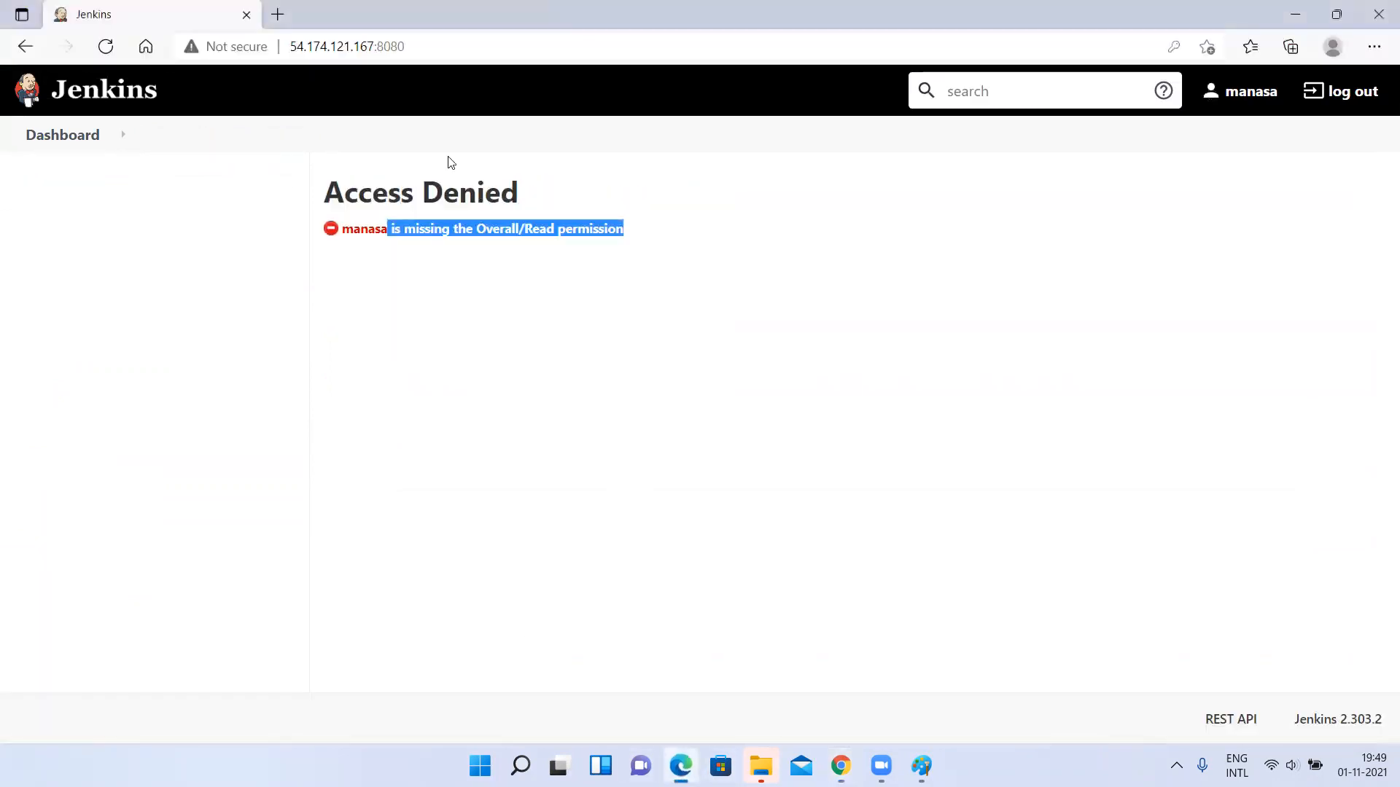
left_click(385, 47)
key("Return")
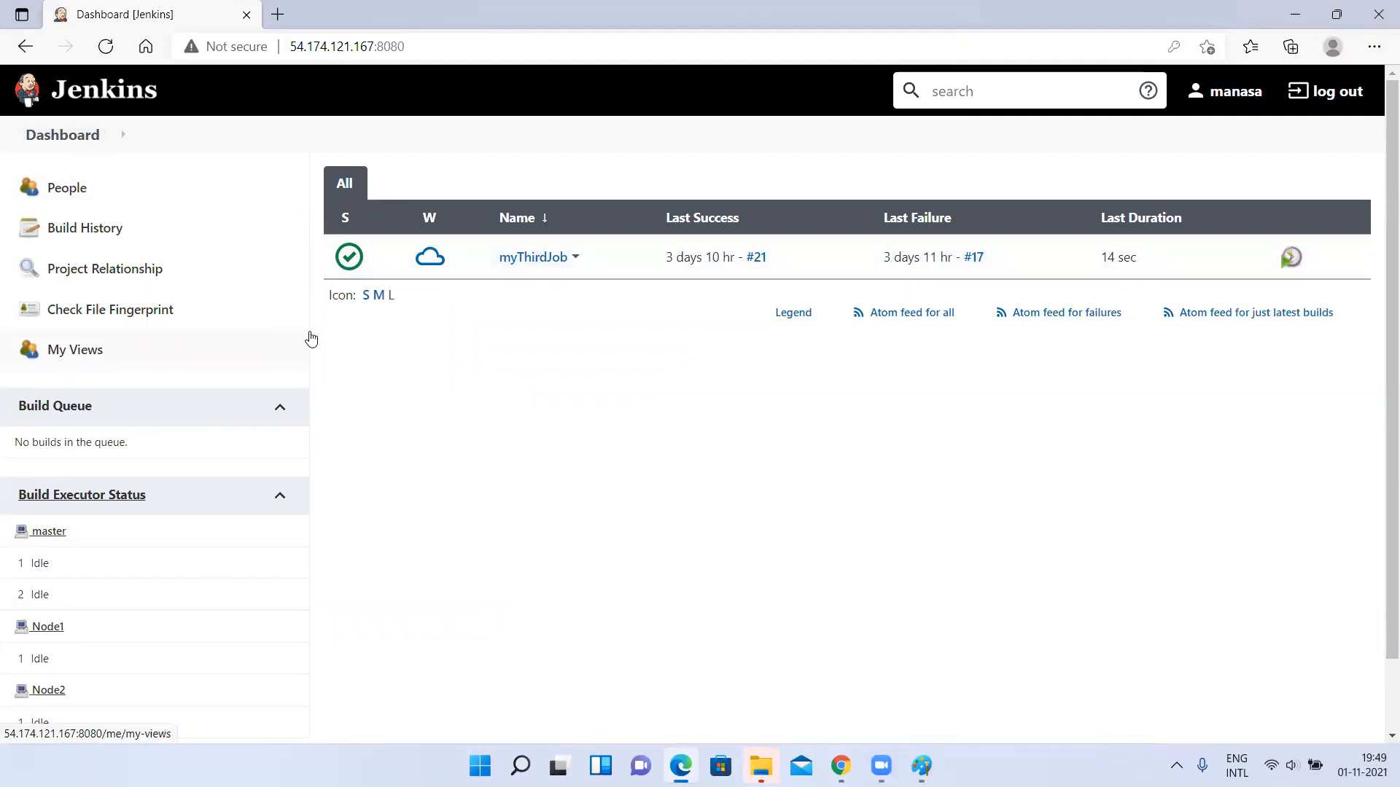
left_click(533, 261)
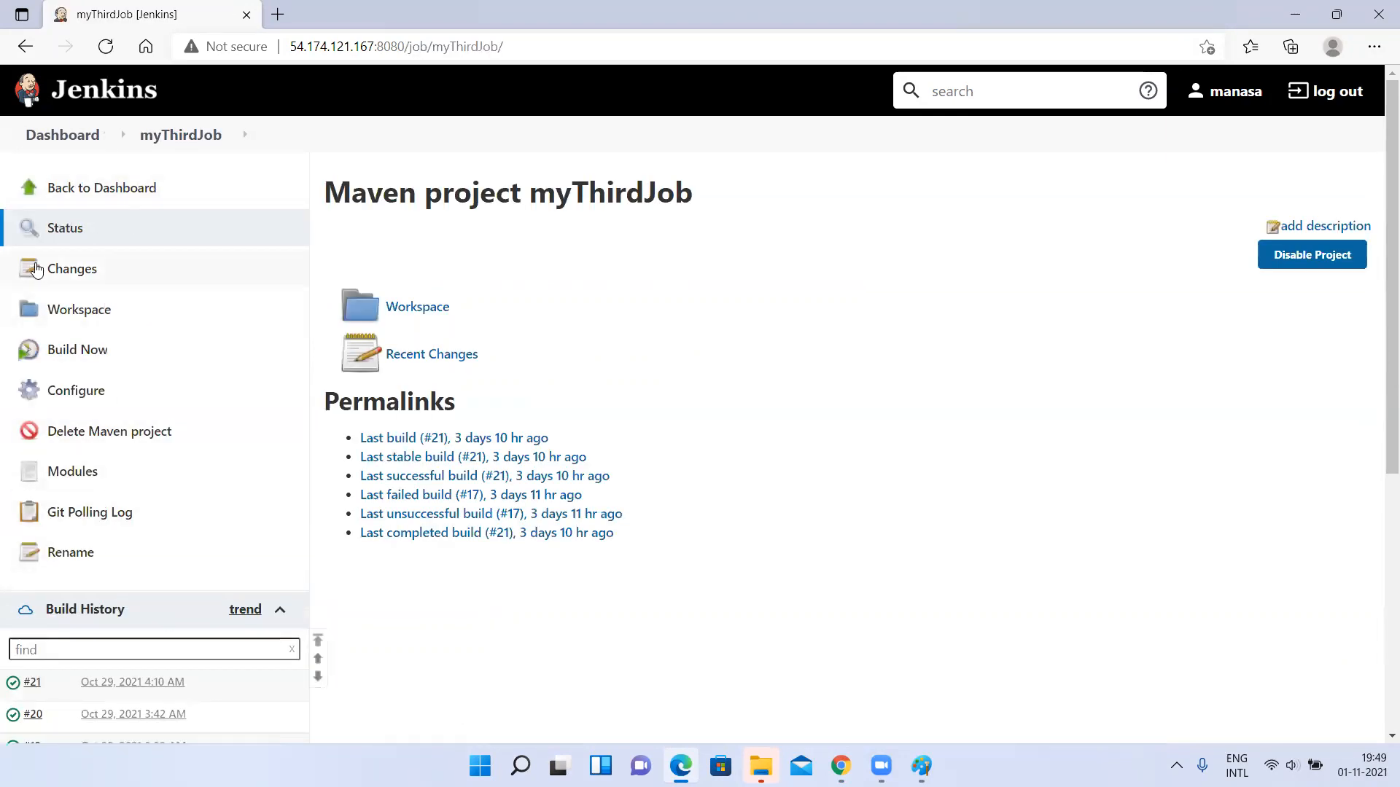
left_click(64, 136)
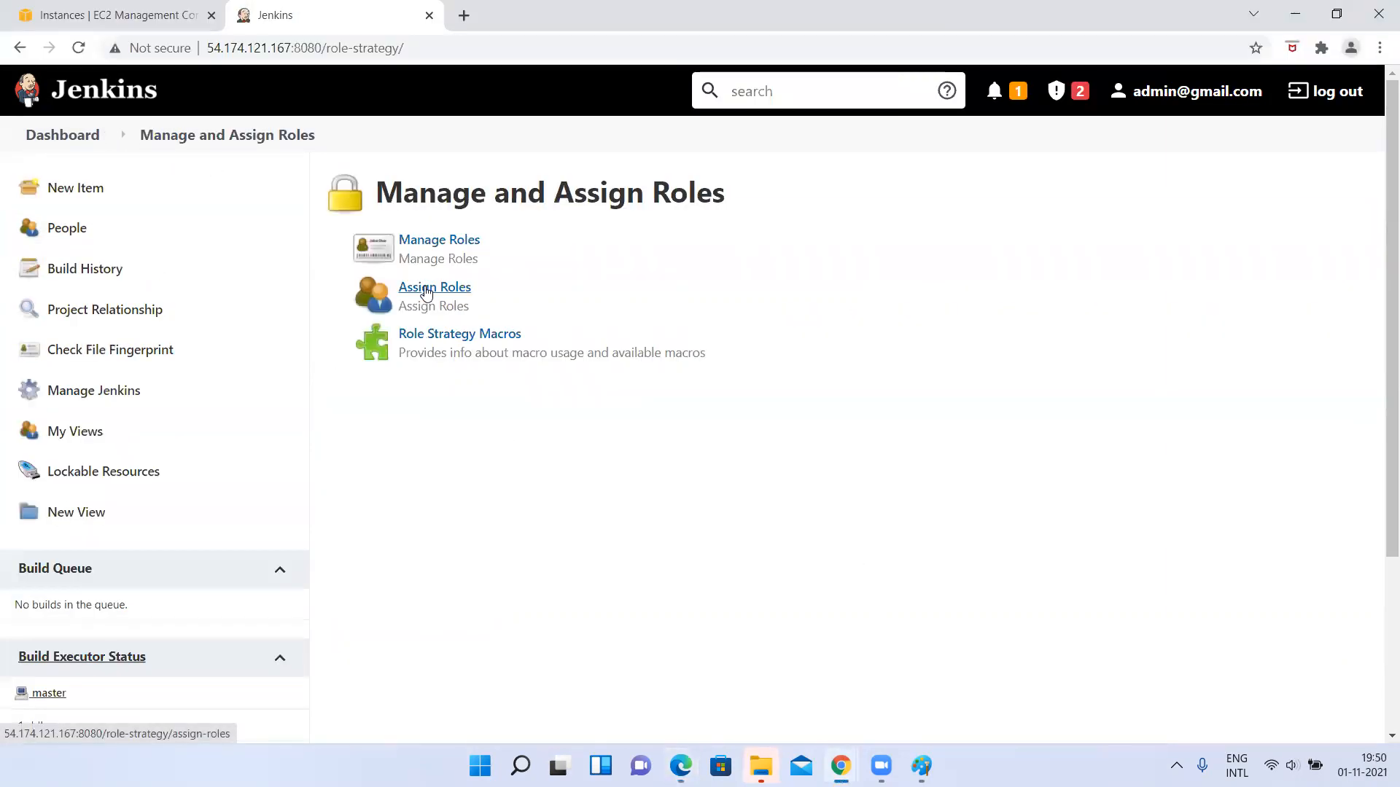
Review the user role assignments and the permissions of the oveallread and mythirdaccess roles in the Chrome admin session.
left_click(431, 289)
scroll(460, 453, "down", 3)
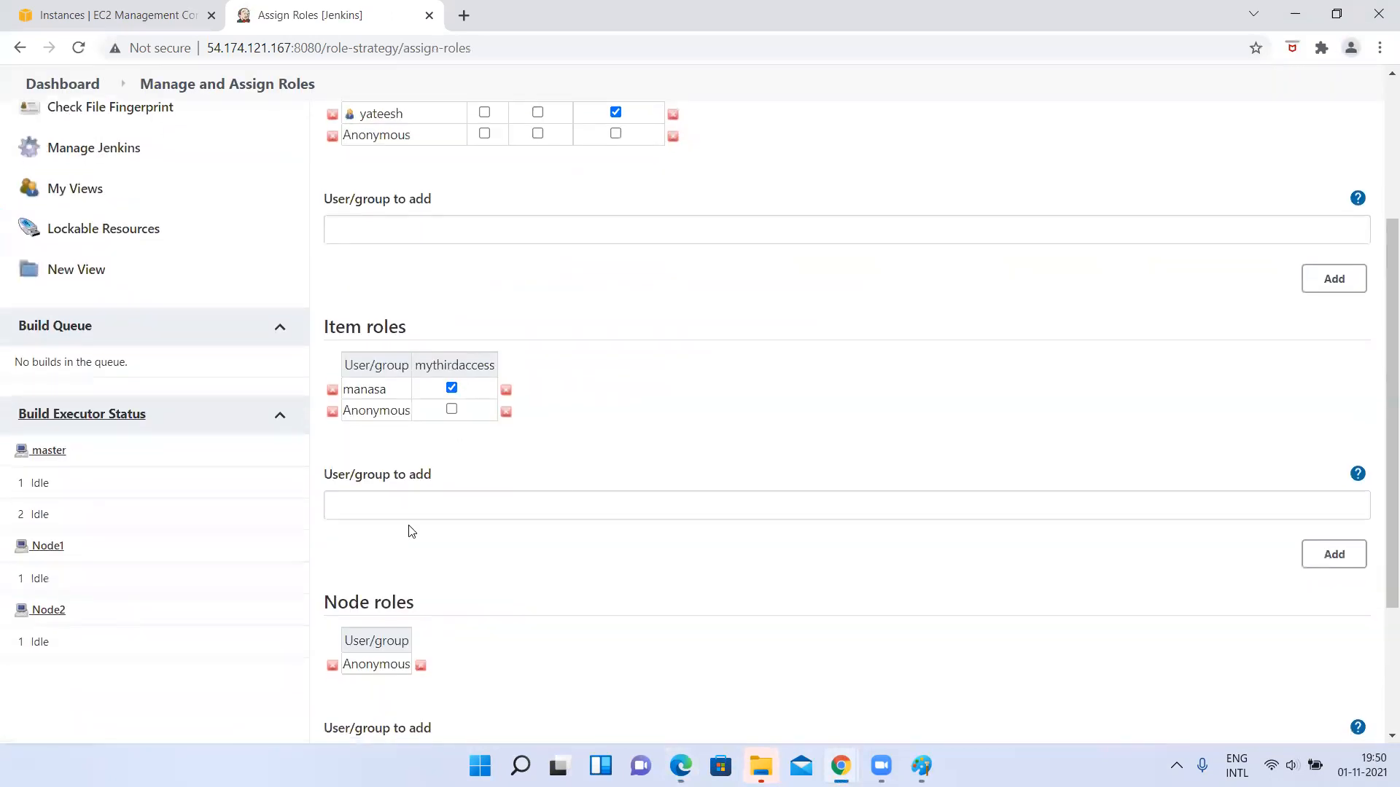
scroll(269, 211, "up", 3)
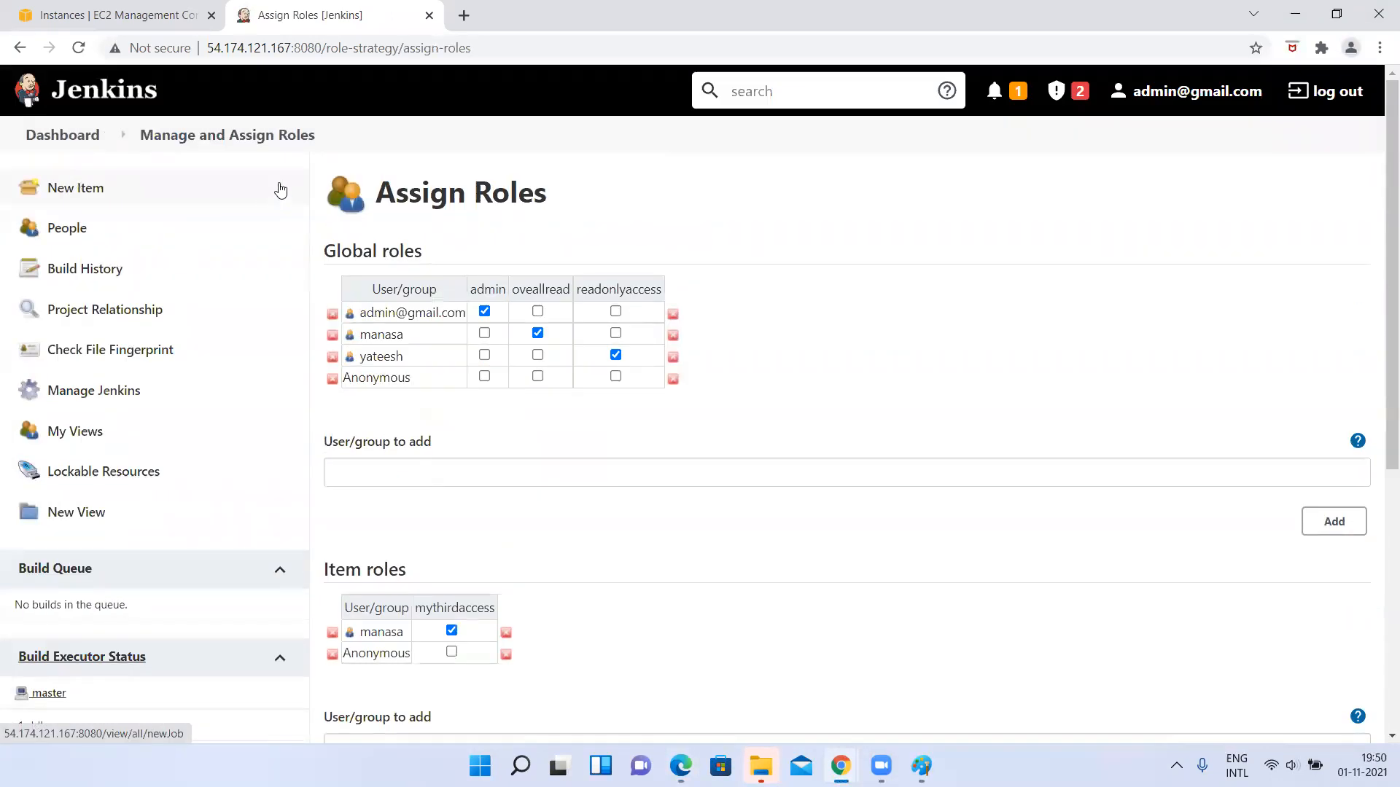
left_click(209, 135)
left_click(405, 240)
scroll(664, 487, "down", 3)
scroll(665, 490, "down", 3)
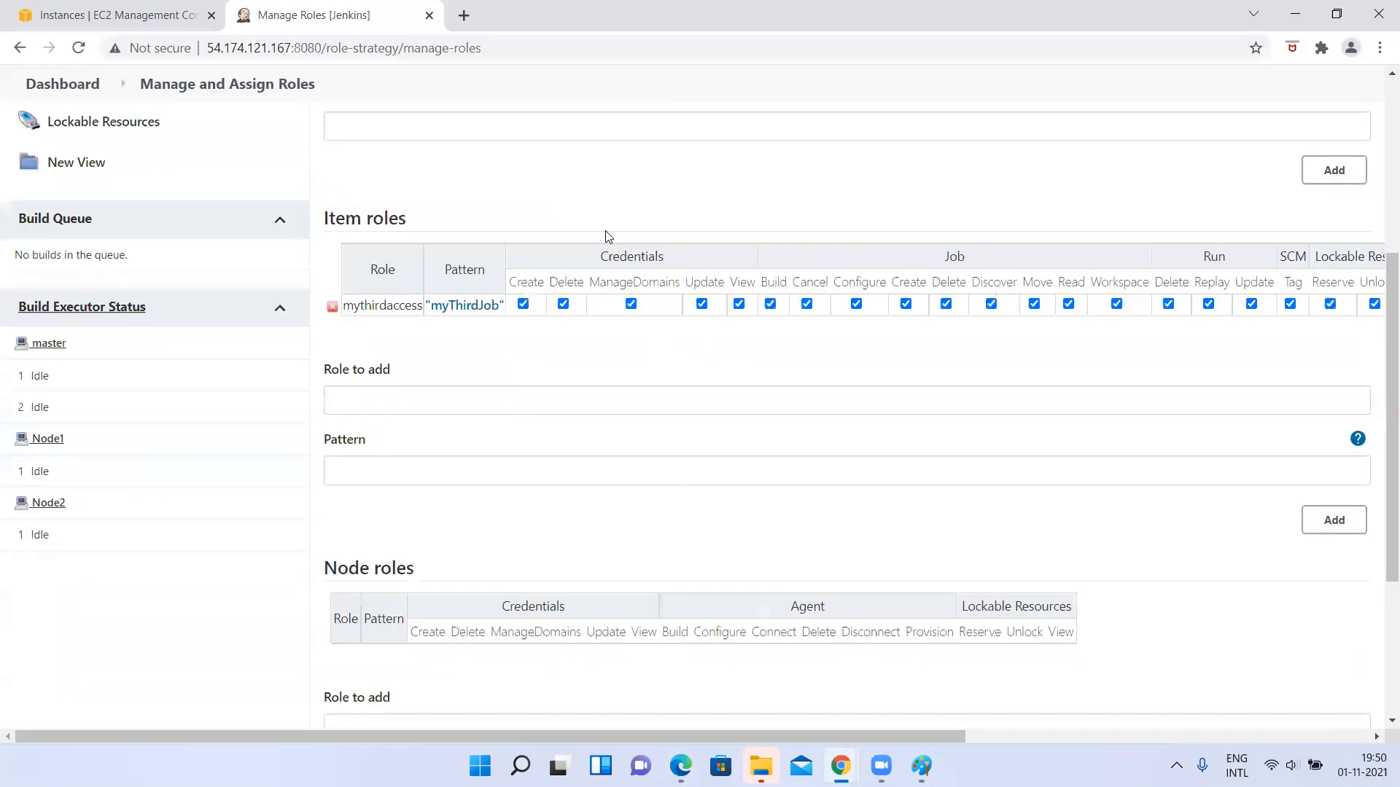
scroll(604, 234, "up", 4)
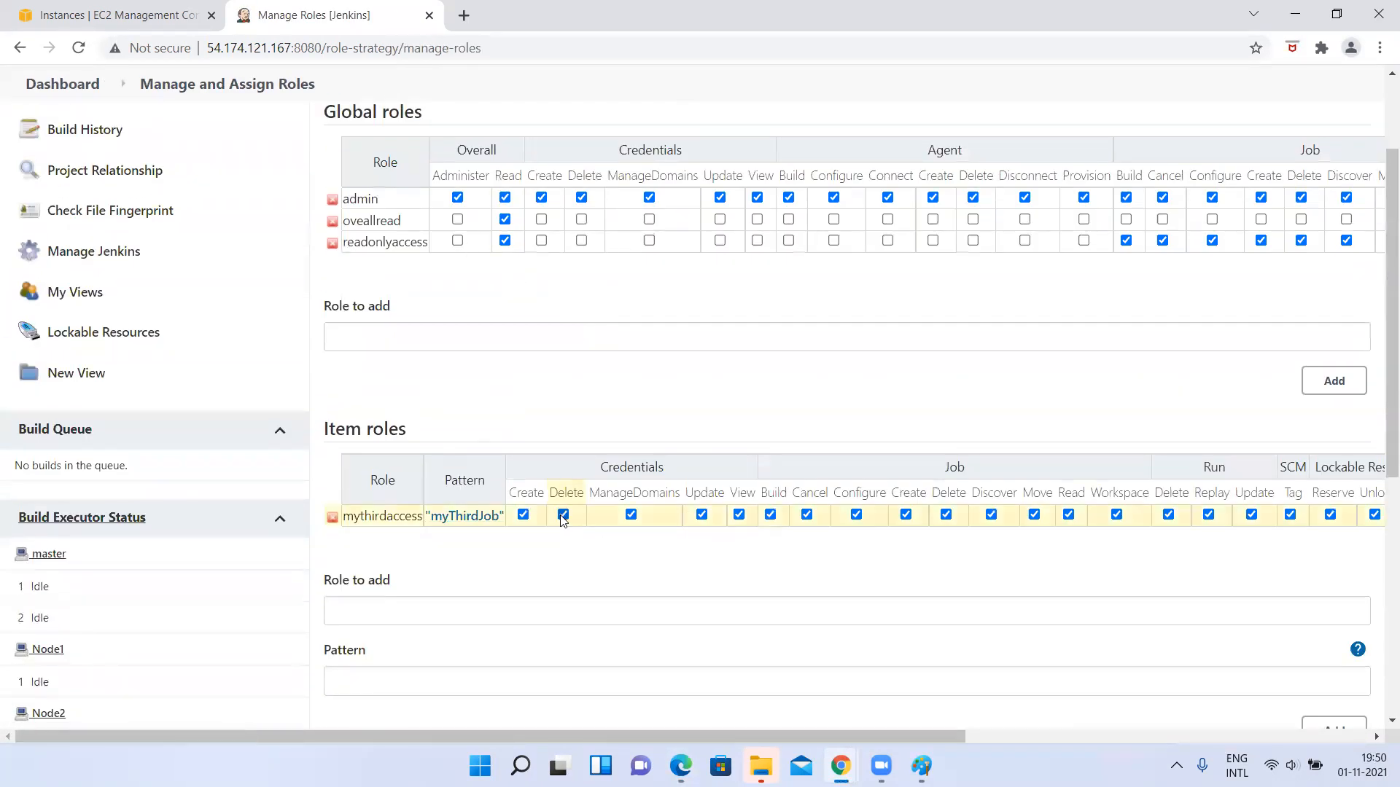
scroll(575, 515, "down", 2)
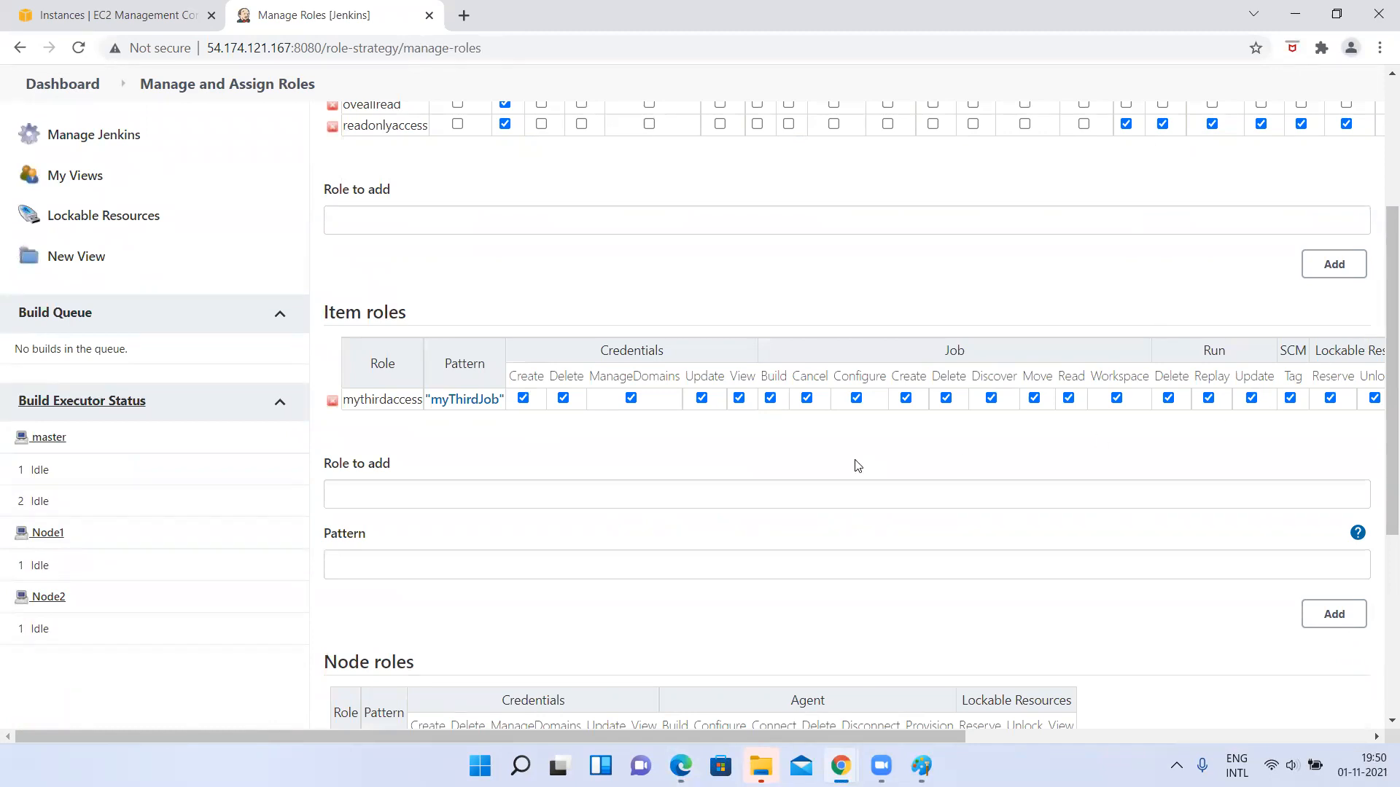
Switch to the new user's Edge session and open the myThirdJob project to view its available actions.
key("alt+Tab")
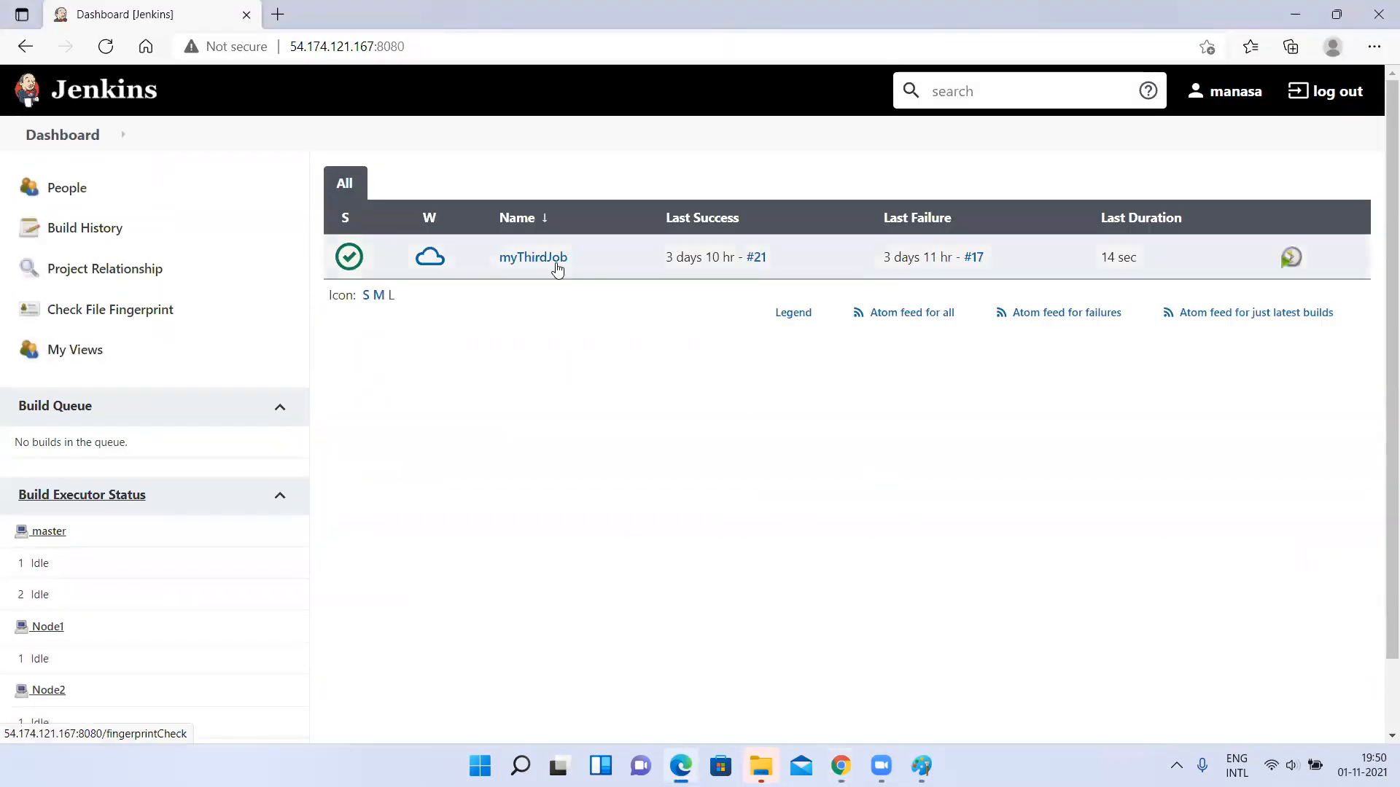
left_click(532, 259)
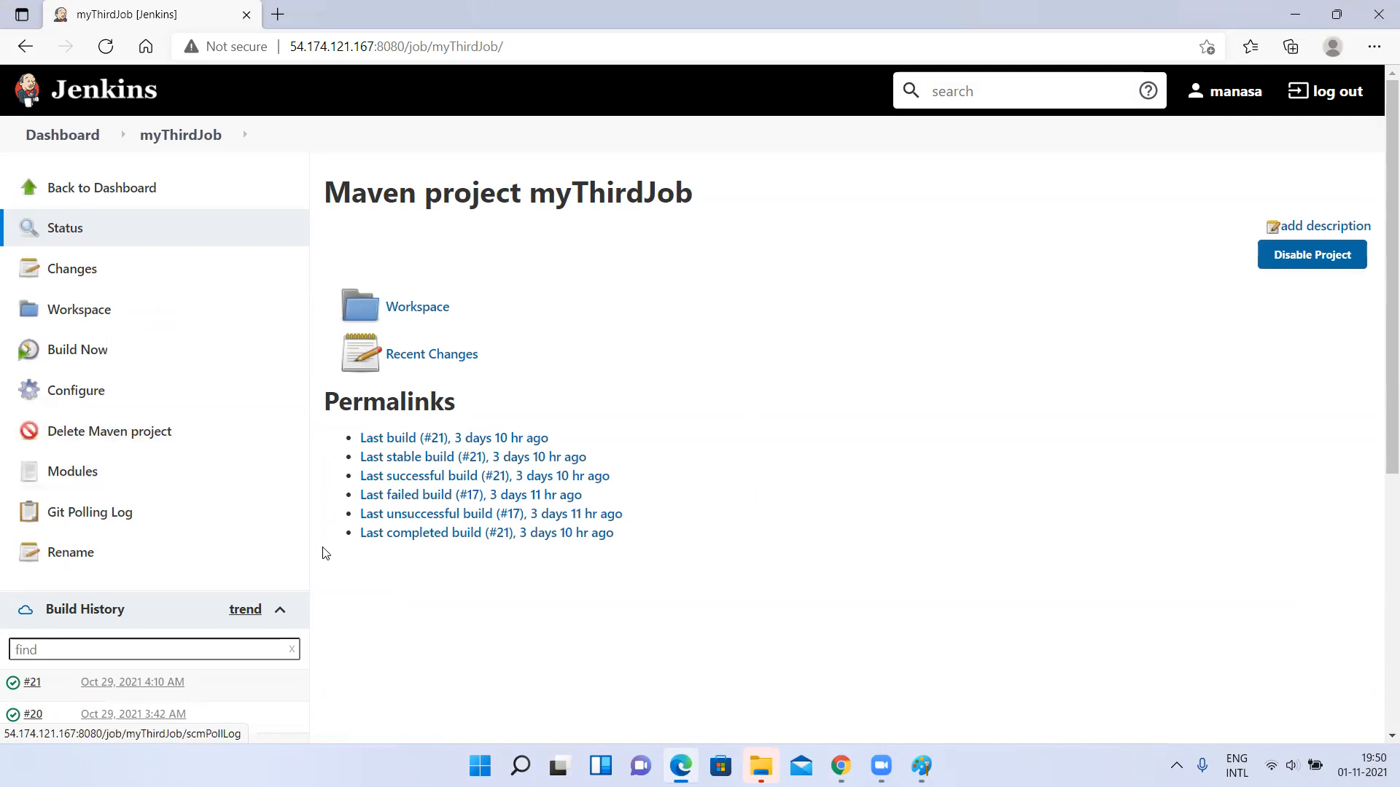
key("alt+Tab")
key("alt+Tab")
key("alt+Tab")
key("alt+Tab")
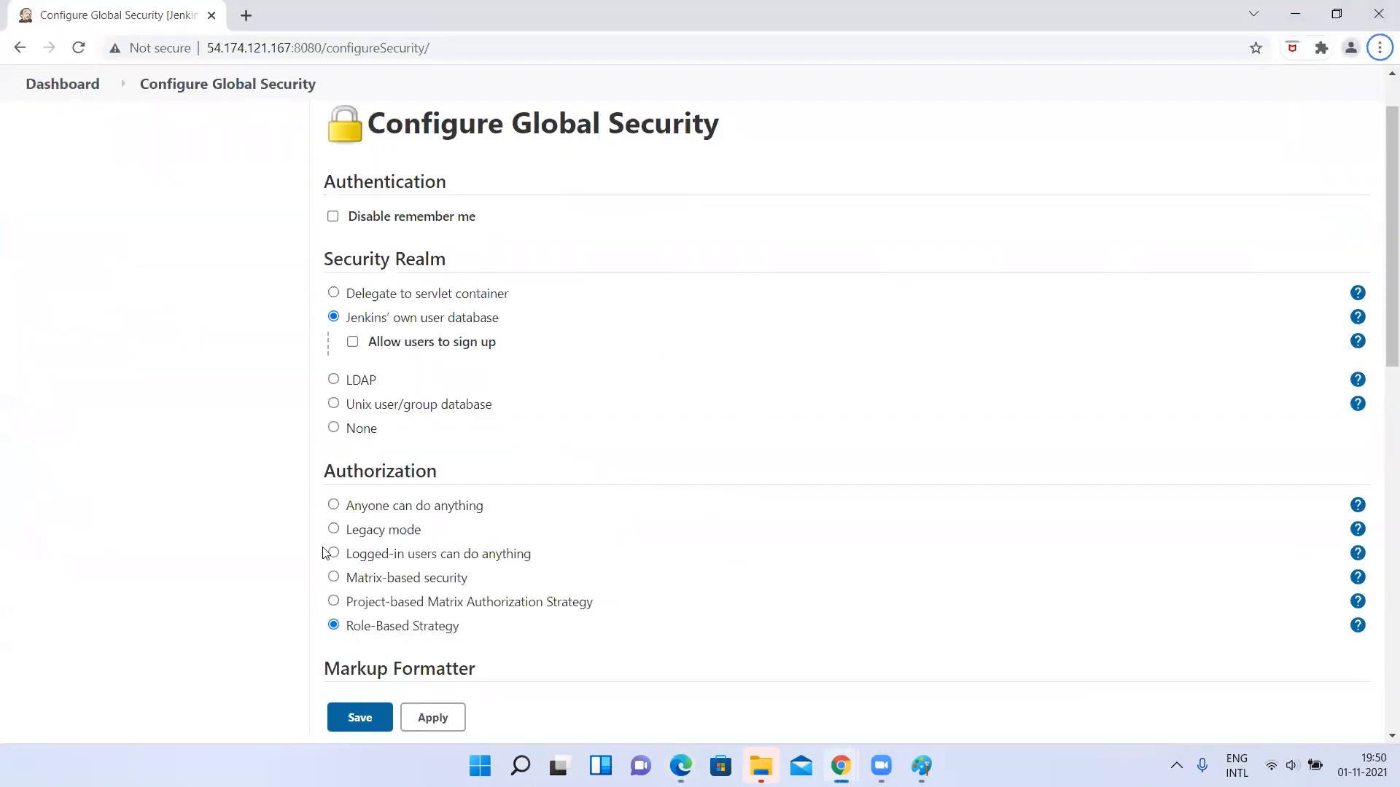
key("alt+Tab")
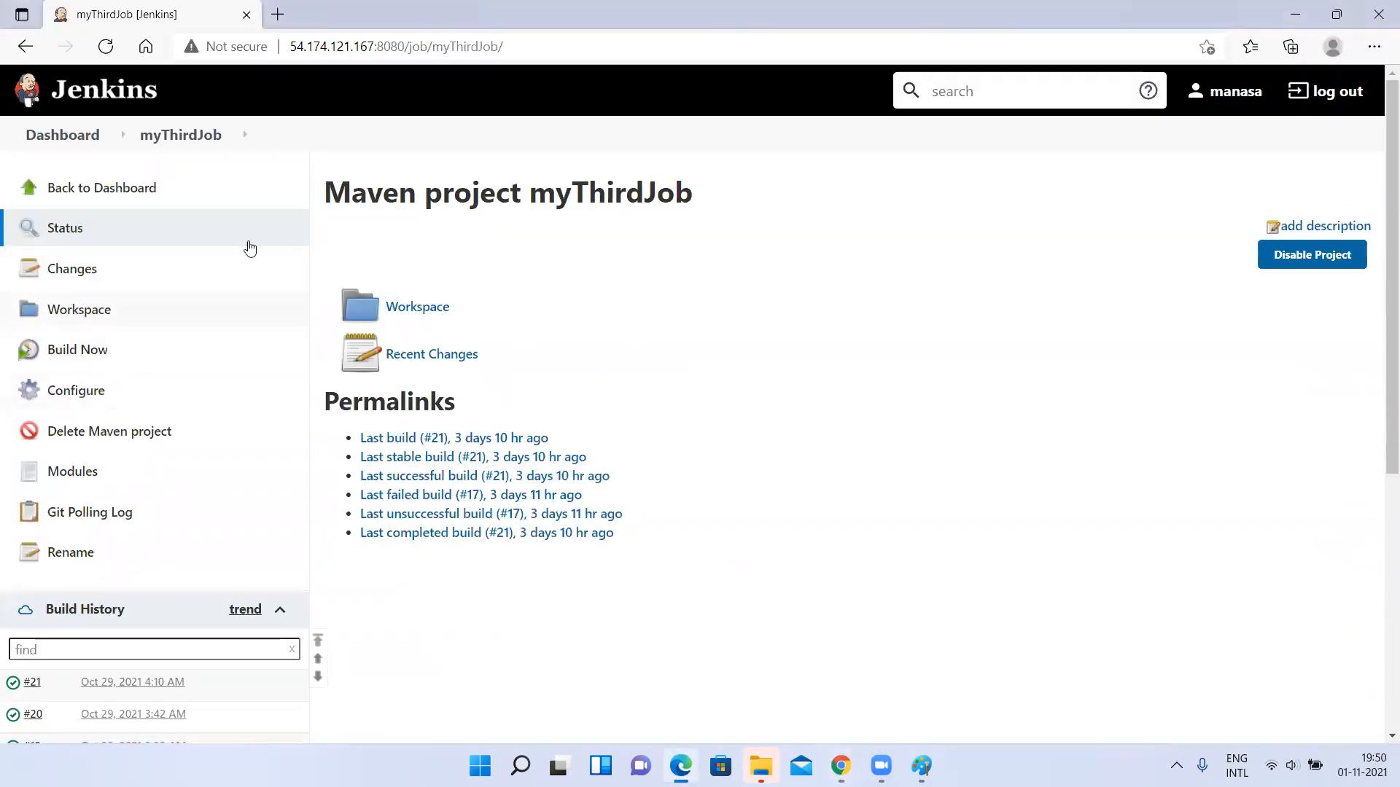
Close the separate Configure Global Security window in Chrome and return to myThirdJob's status page in Edge.
key("alt+Tab")
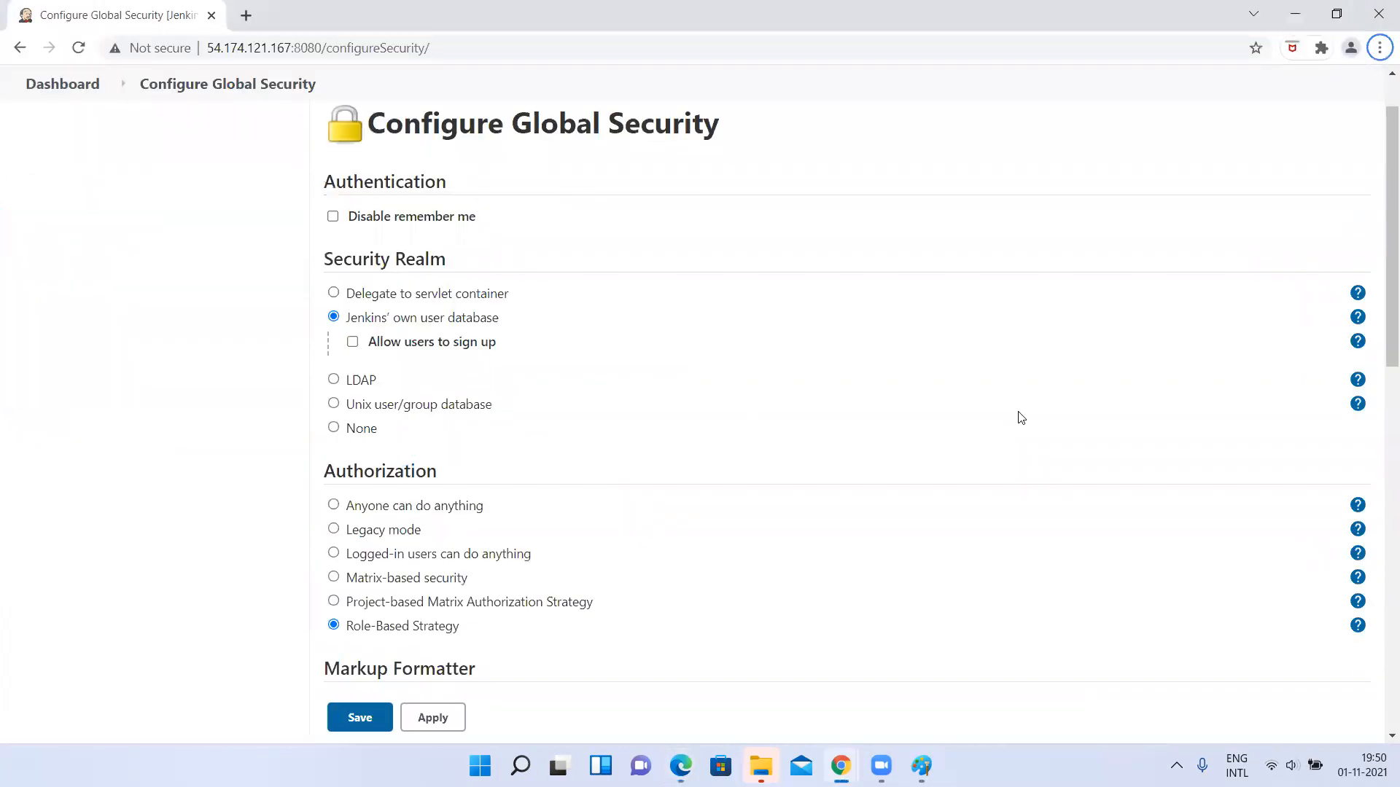
scroll(579, 462, "down", 1)
scroll(578, 463, "up", 3)
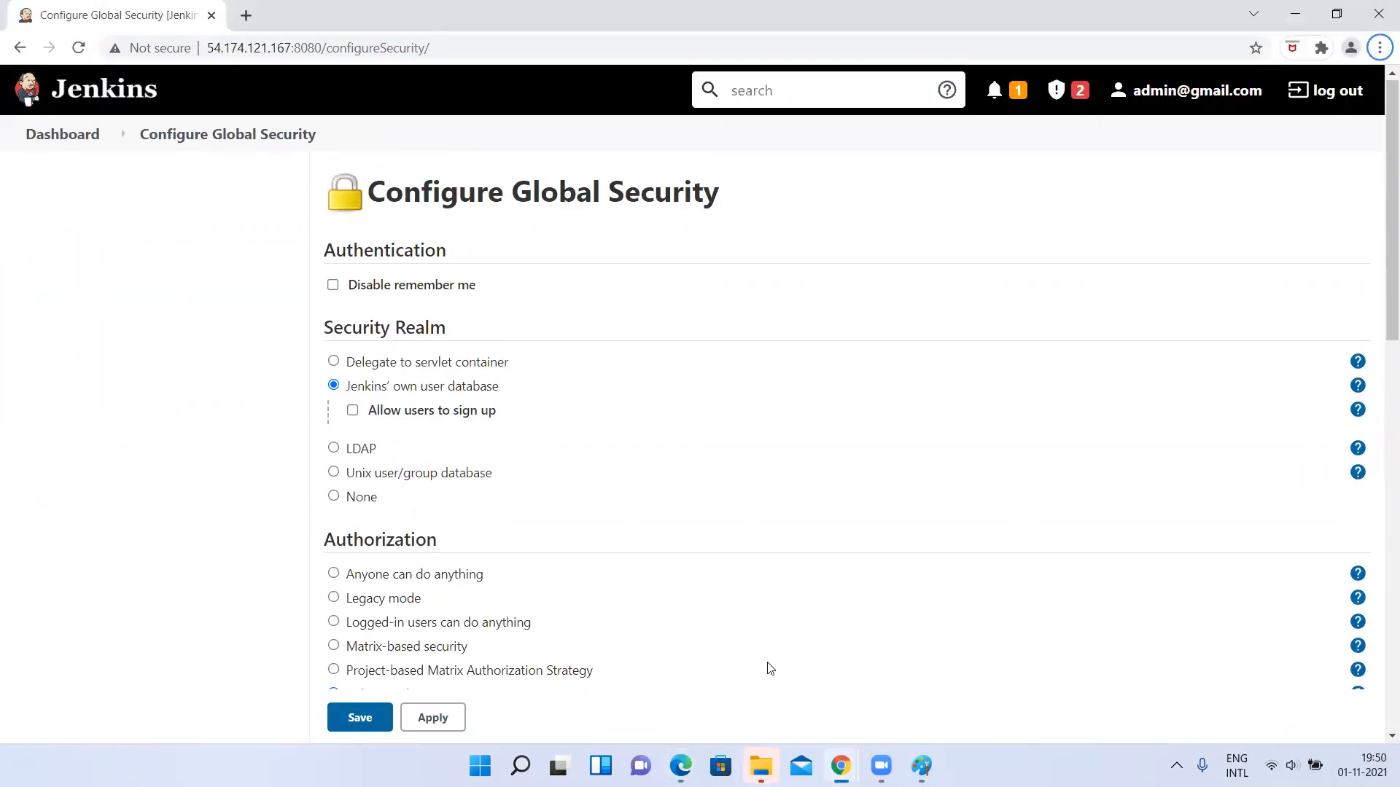
left_click(841, 765)
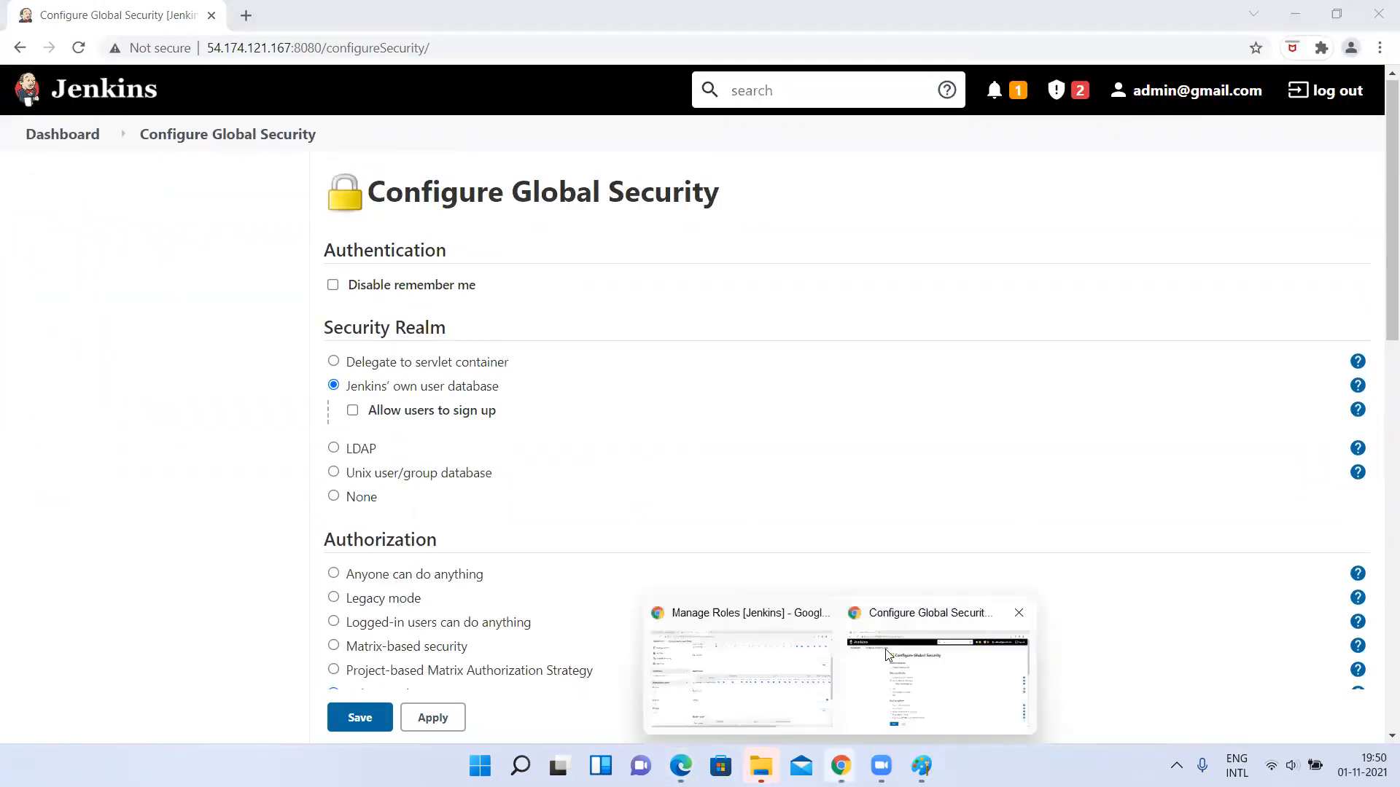
left_click(1018, 611)
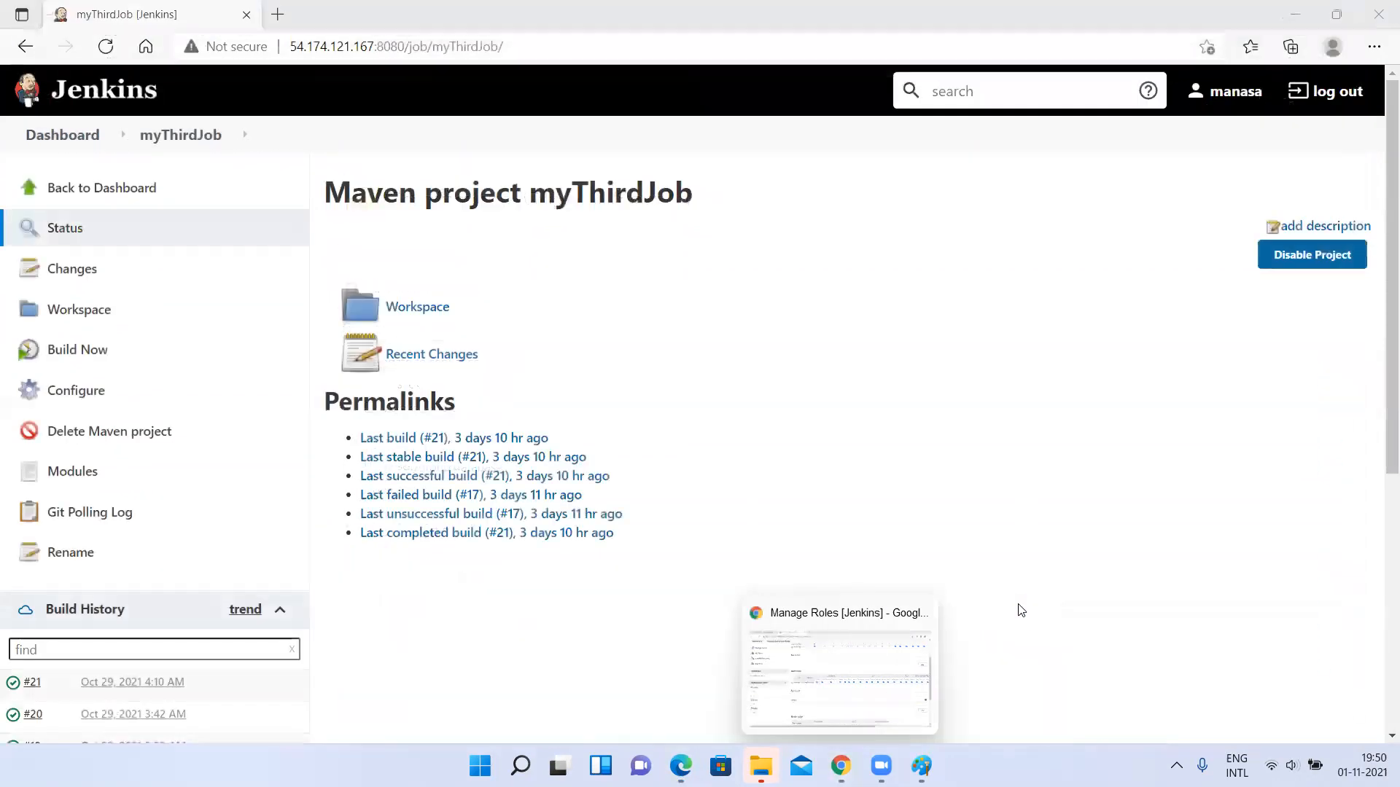
left_click(832, 636)
key("alt+Tab")
left_click(65, 229)
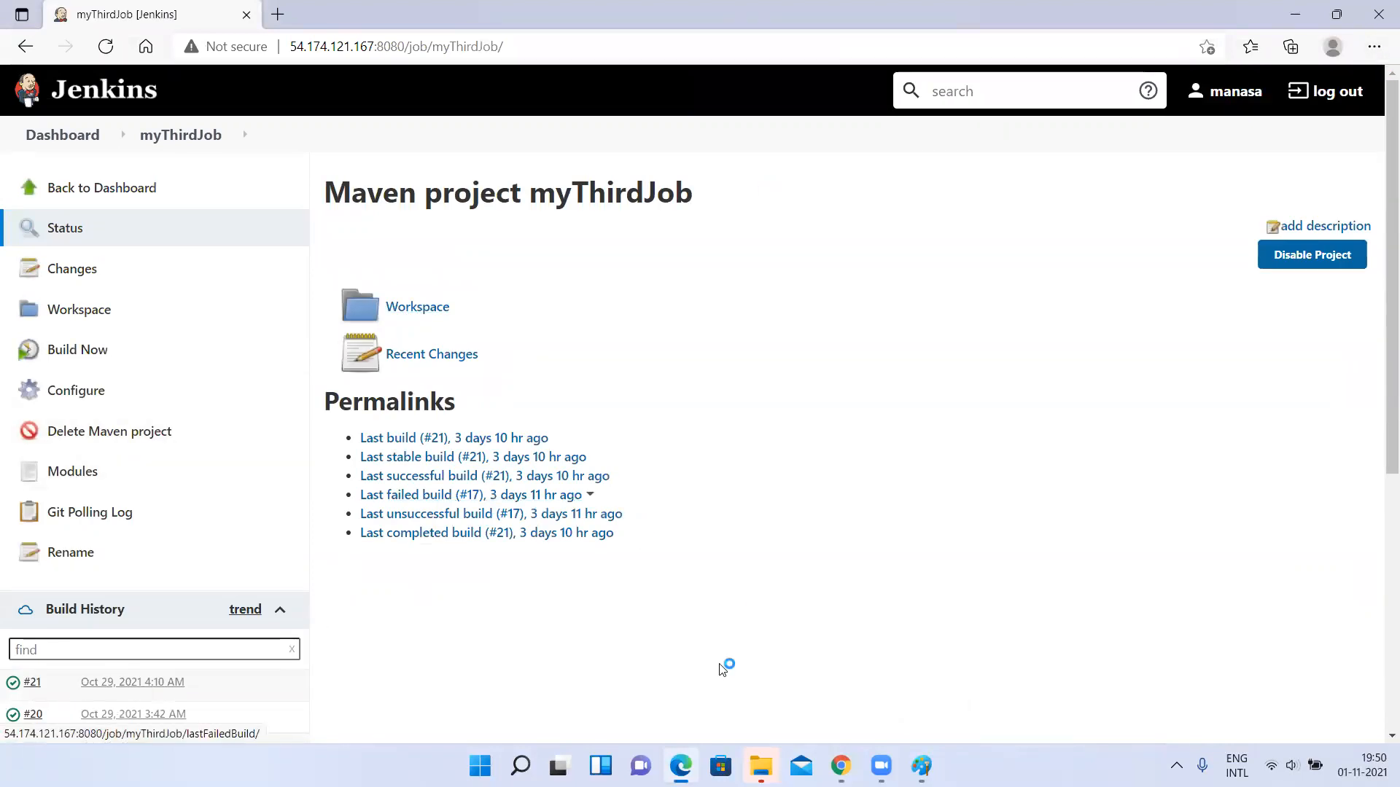
Switch to the Chrome admin session, remove the Job Delete permission from the mythirdaccess item role and apply the change.
left_click(841, 766)
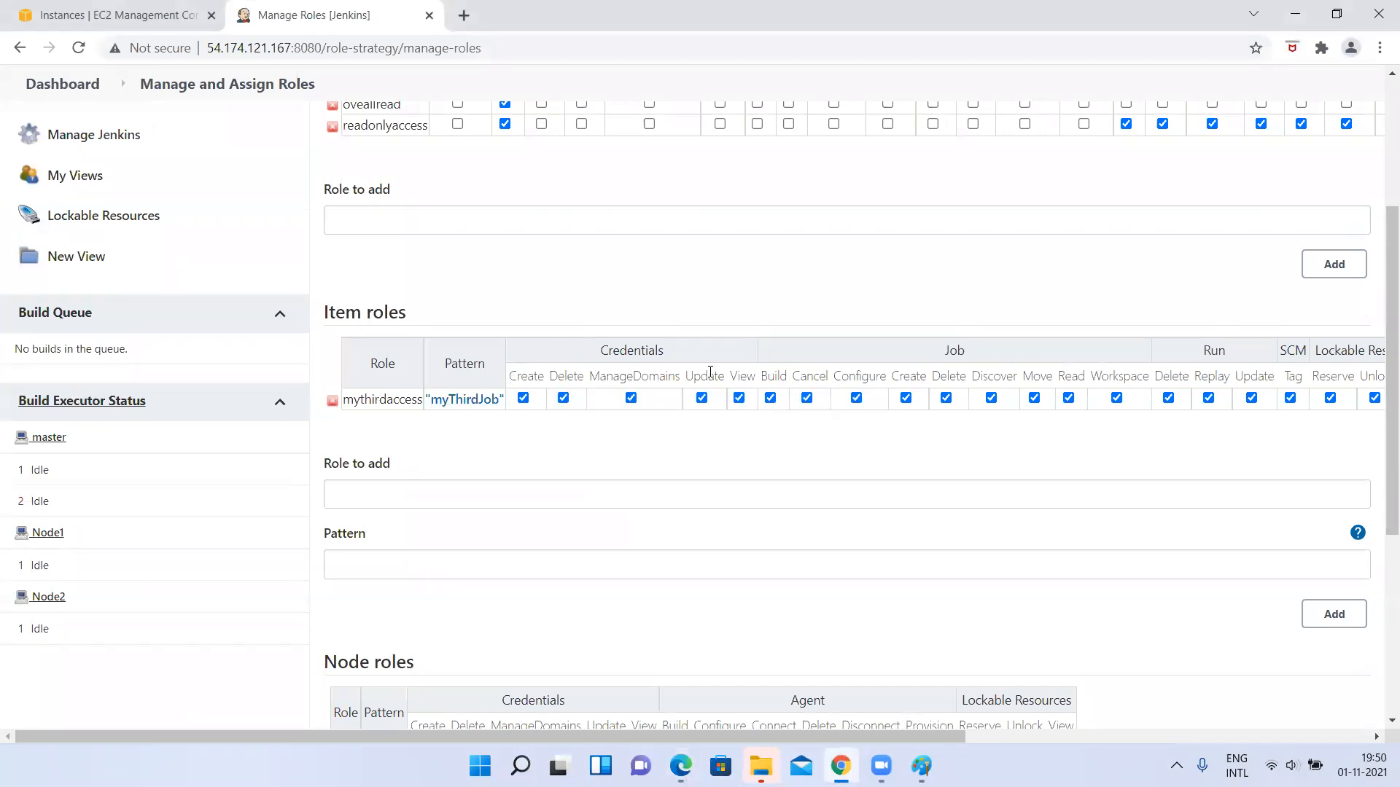
left_click(945, 399)
scroll(1018, 491, "down", 5)
left_click(444, 627)
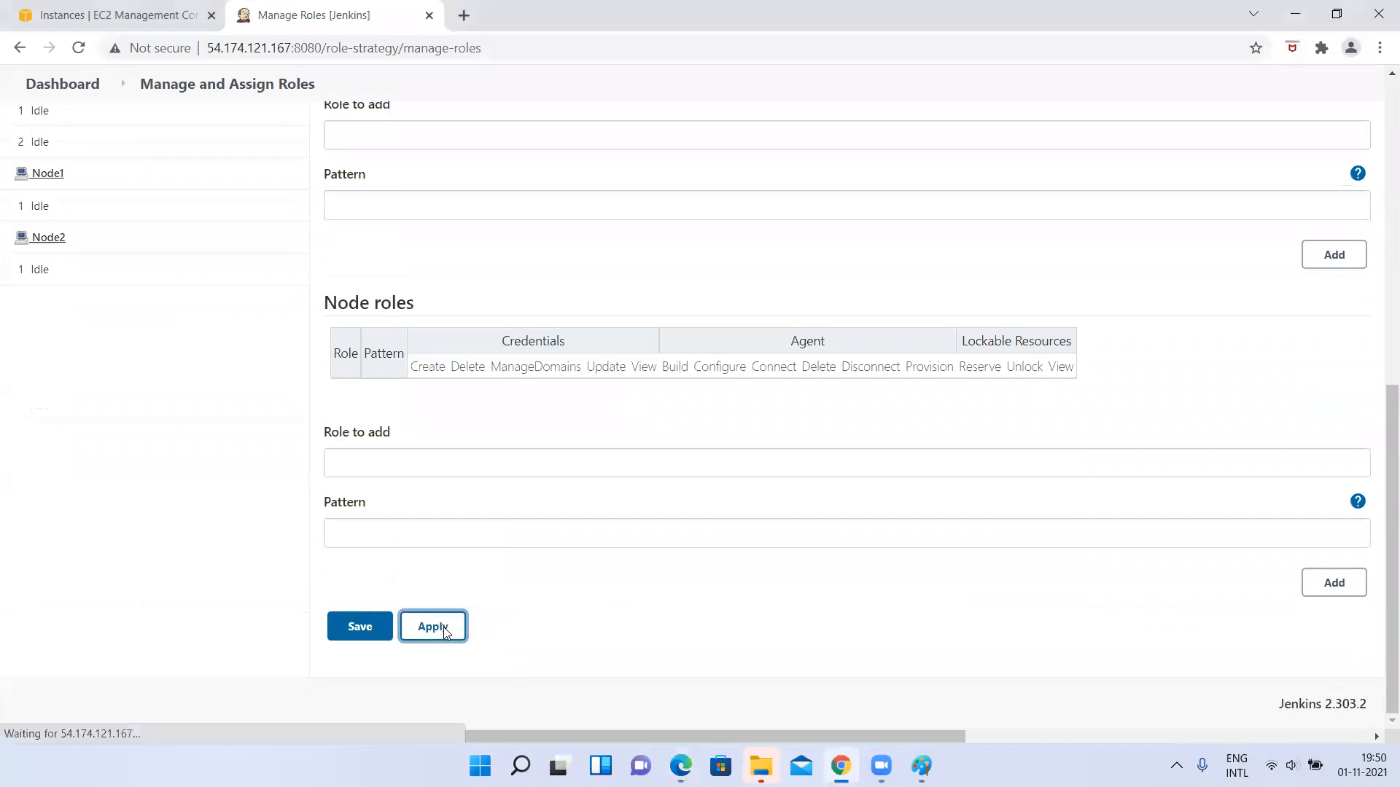
Switch to the new user's Edge session and reload the myThirdJob page to check its available actions.
key("alt+Tab")
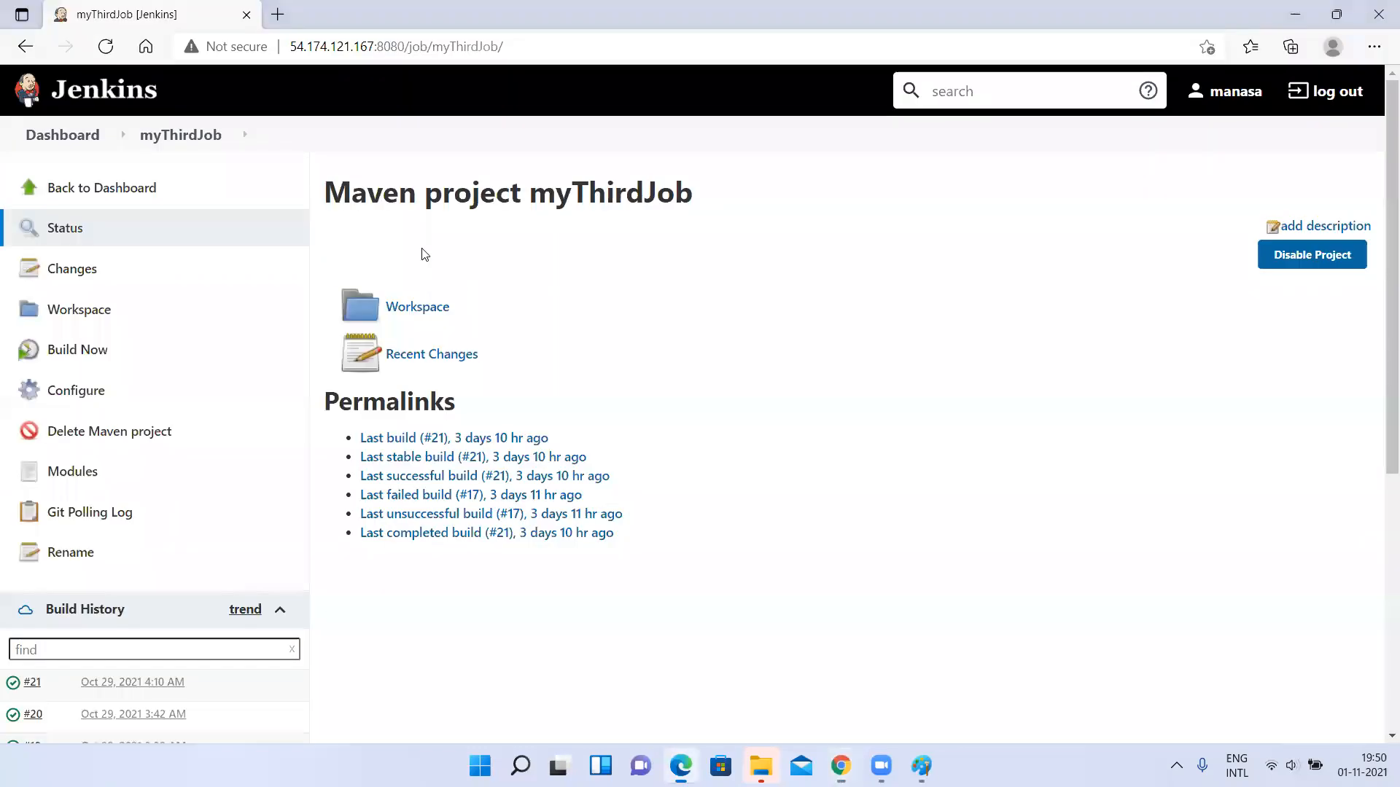
left_click(447, 47)
key("Return")
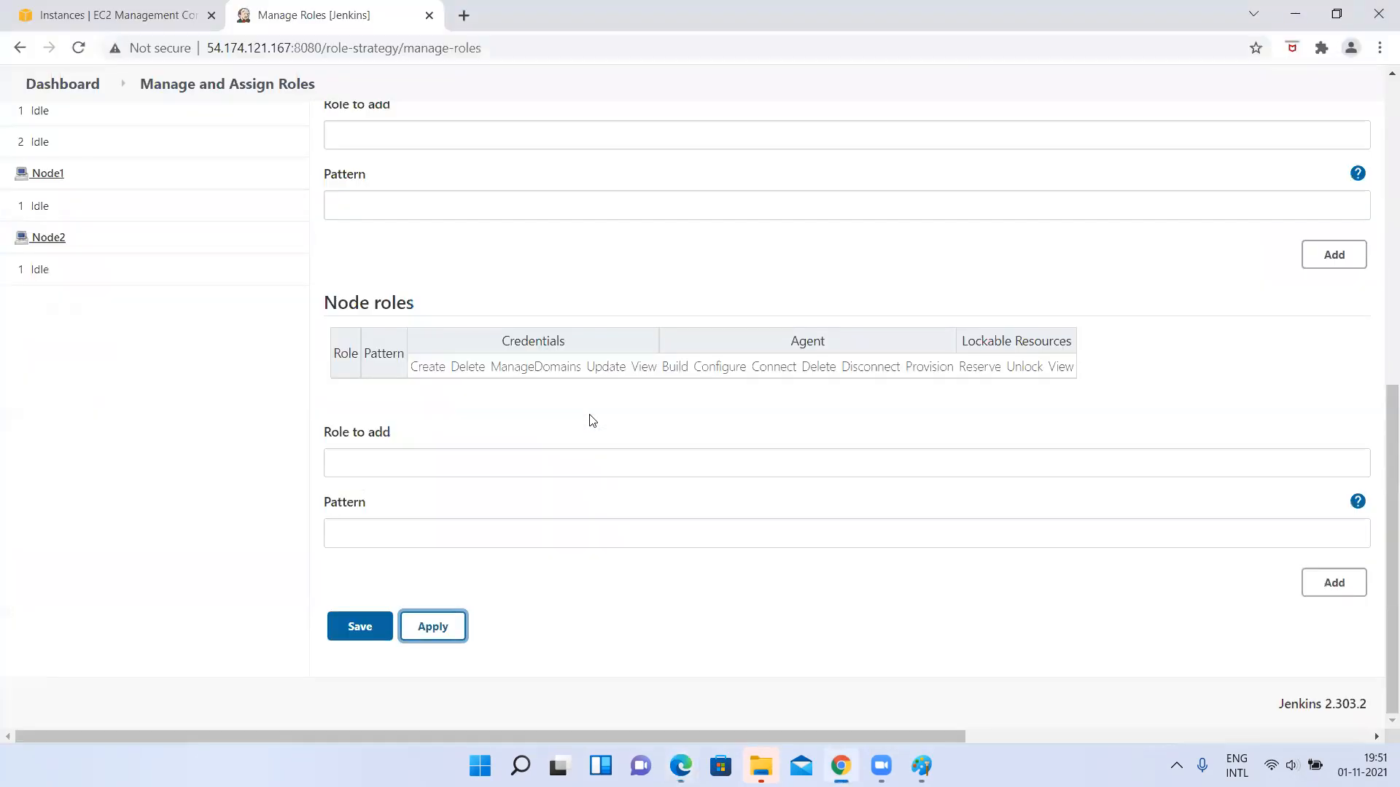
Save the role configuration in the Chrome admin session and reopen Manage Roles from the Jenkins management page.
left_click(359, 635)
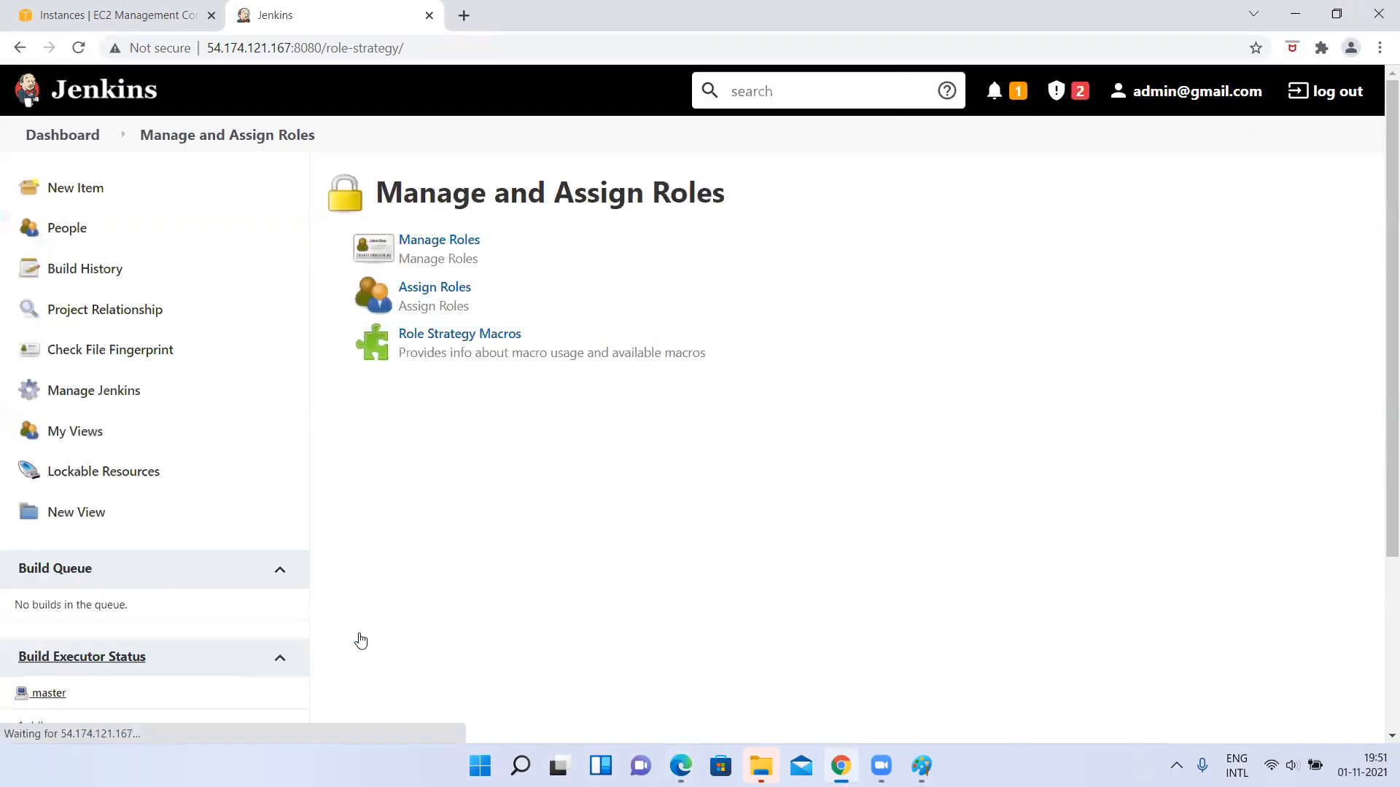
left_click(76, 391)
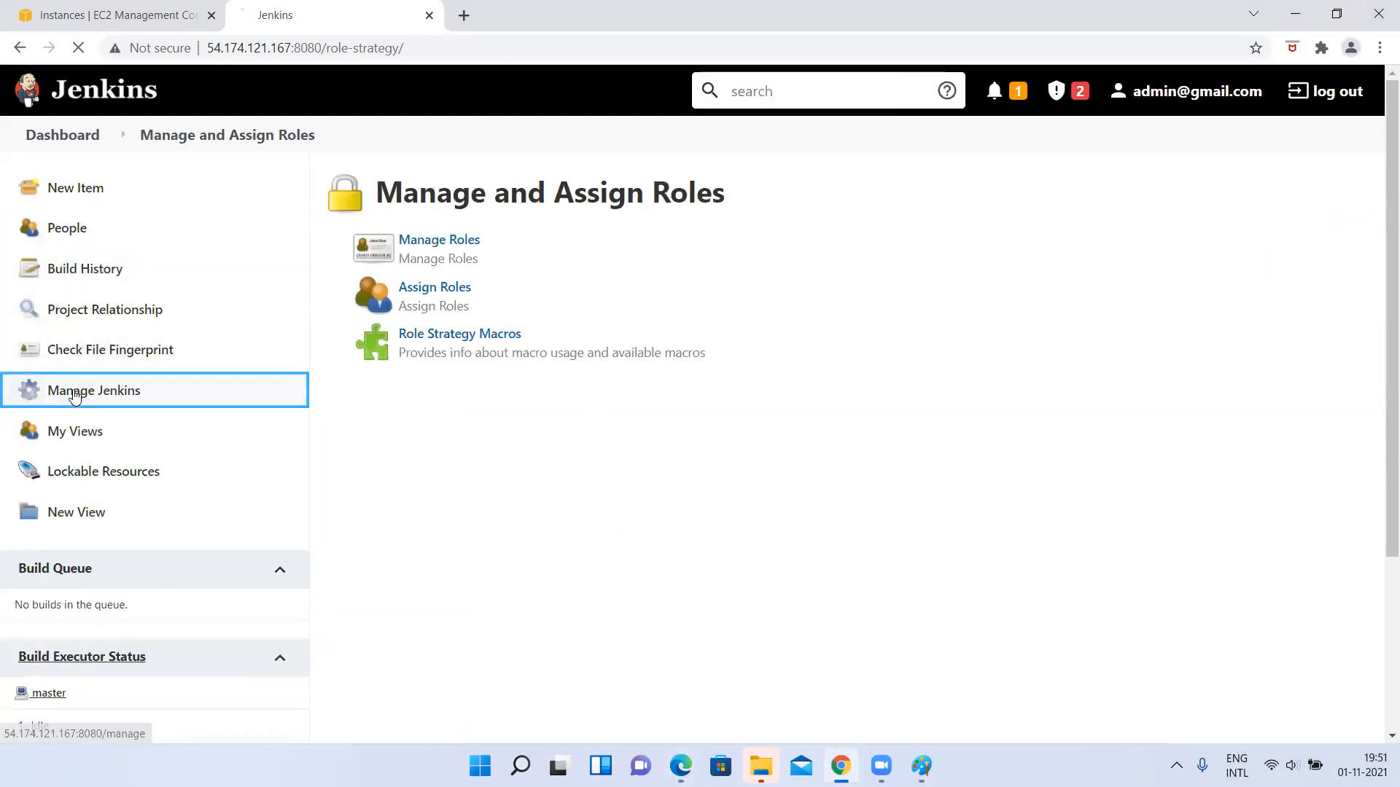
scroll(643, 447, "down", 8)
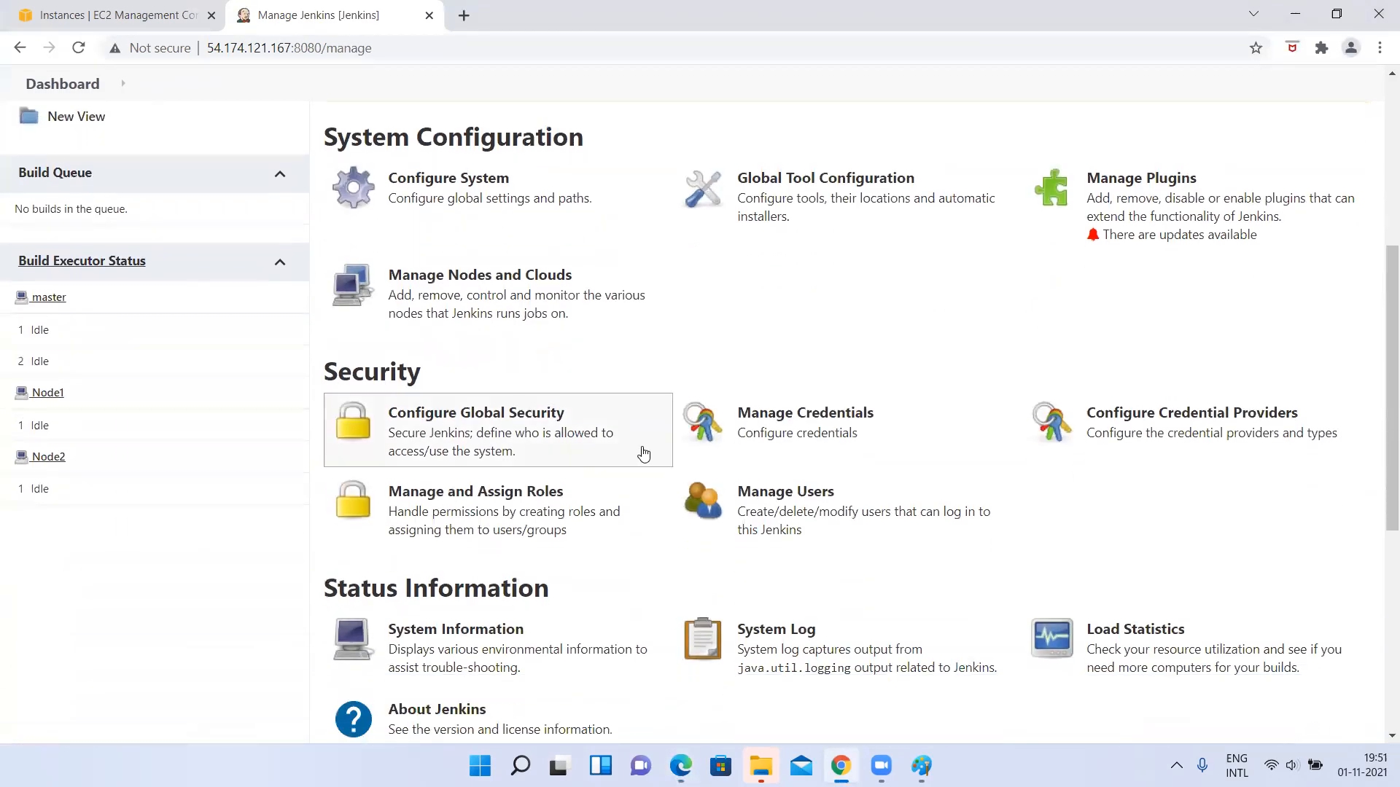
left_click(490, 281)
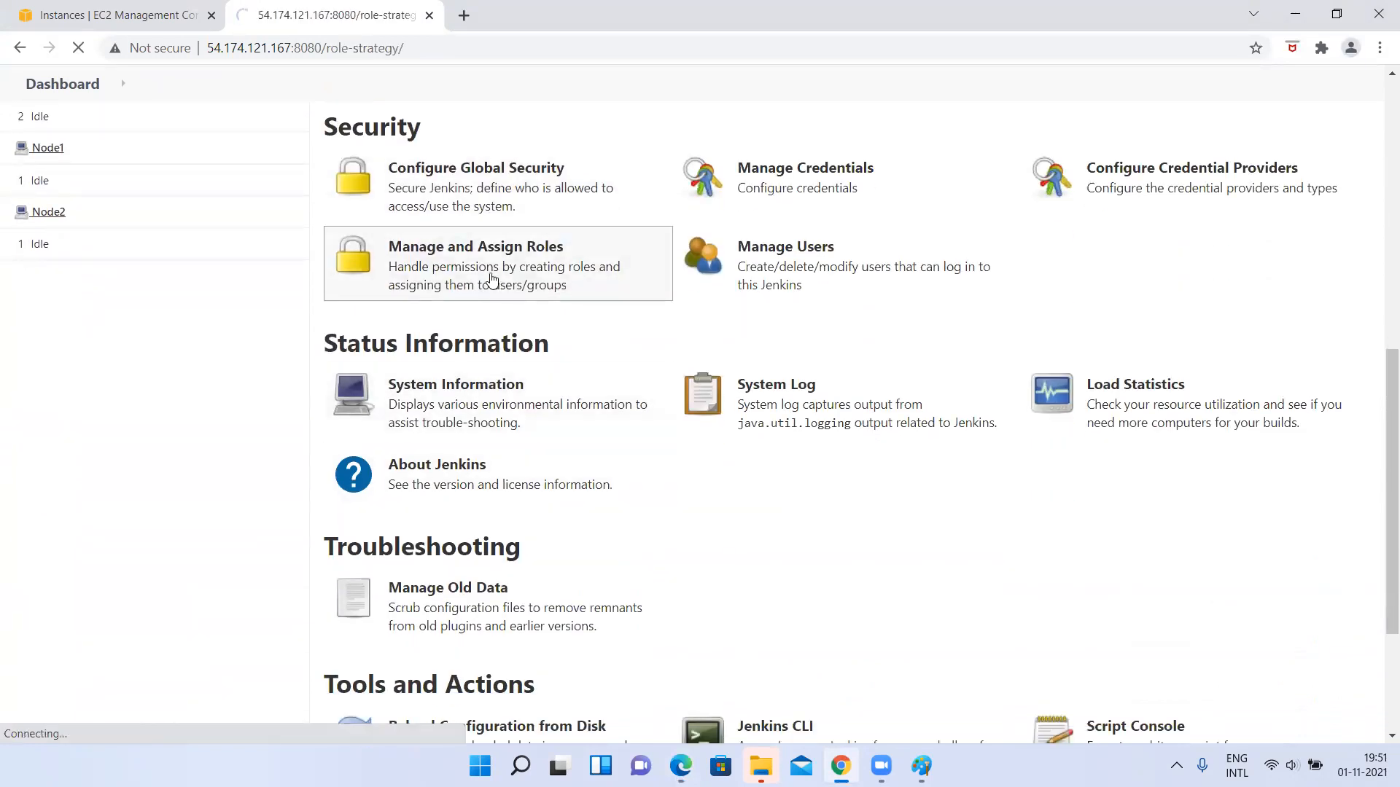
left_click(423, 244)
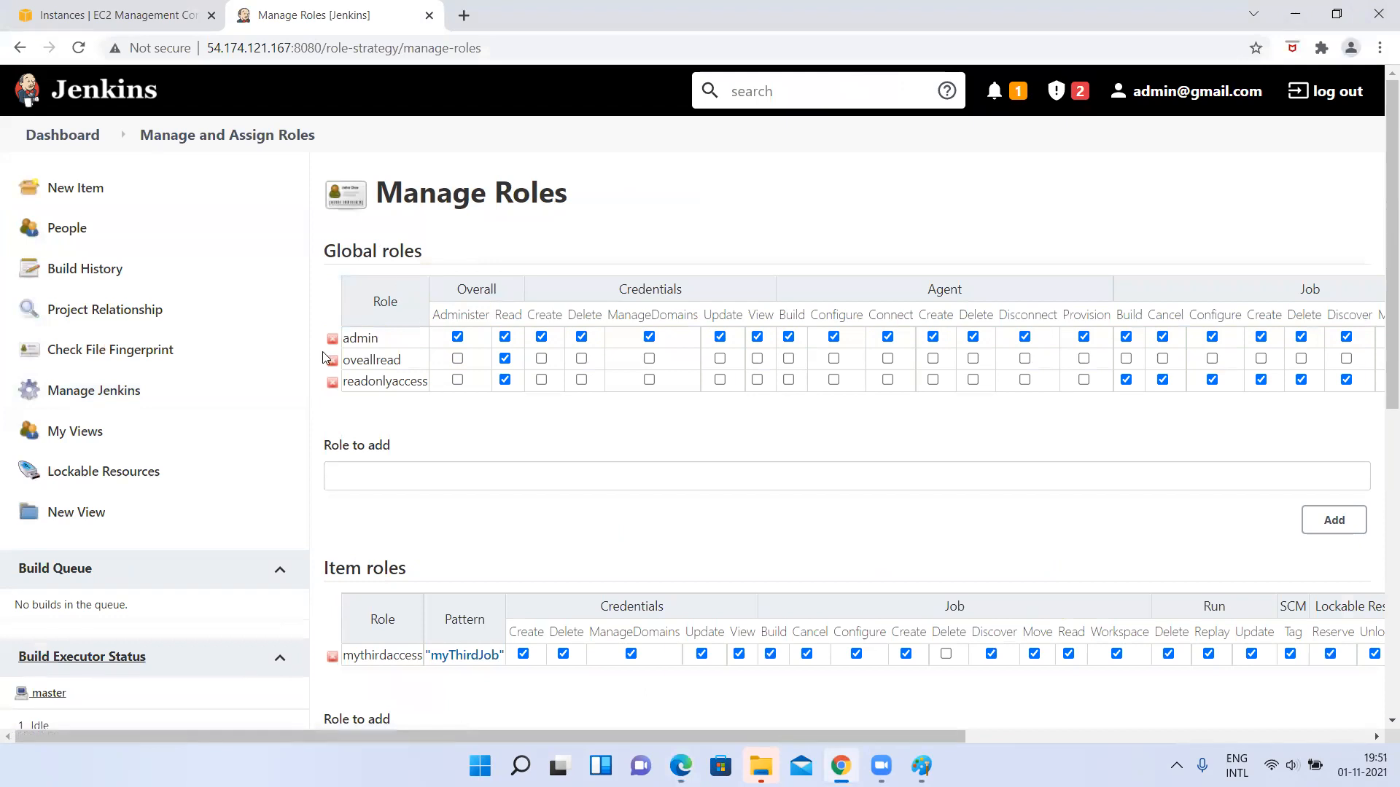
Review the global, item and node role sections of Manage Roles and return to the Jenkins dashboard.
scroll(323, 352, "down", 3)
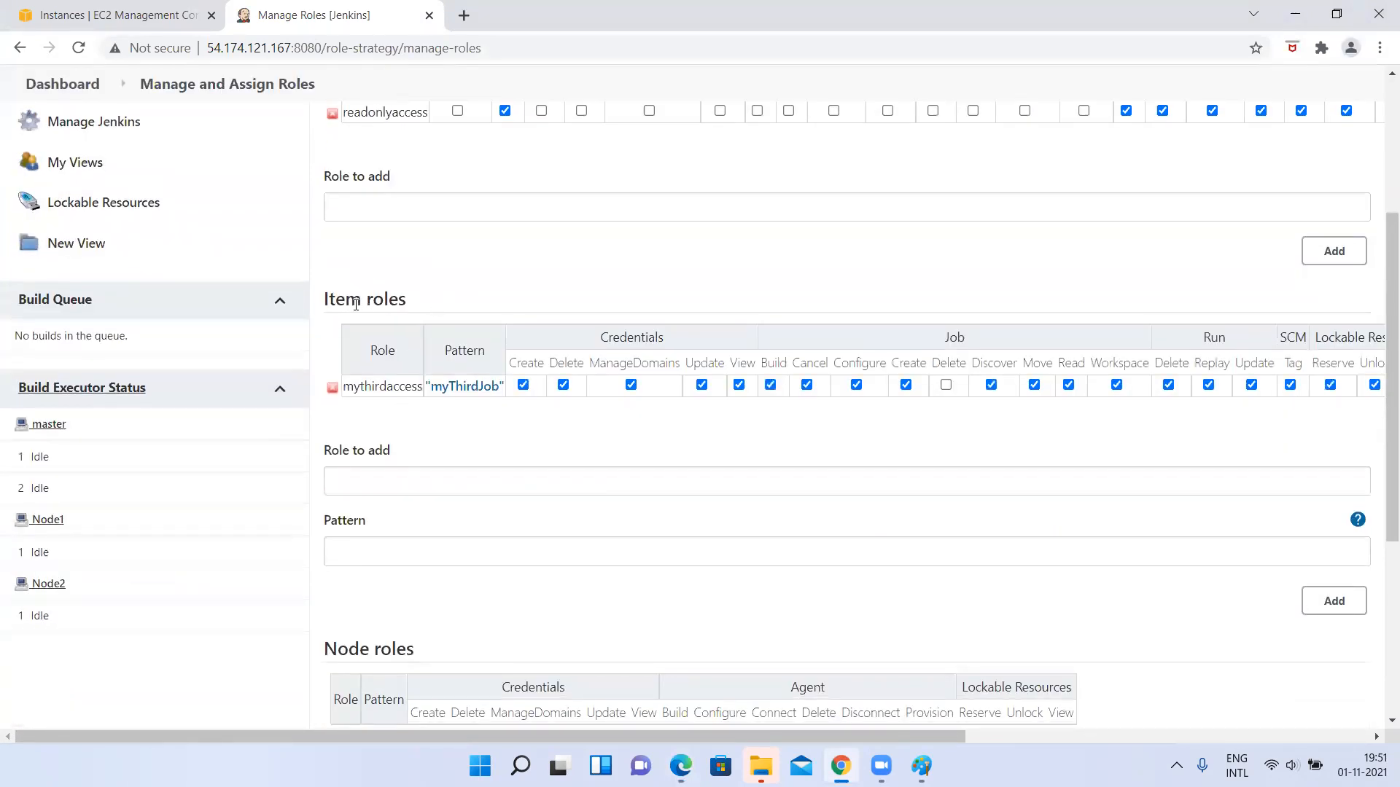
scroll(356, 303, "up", 3)
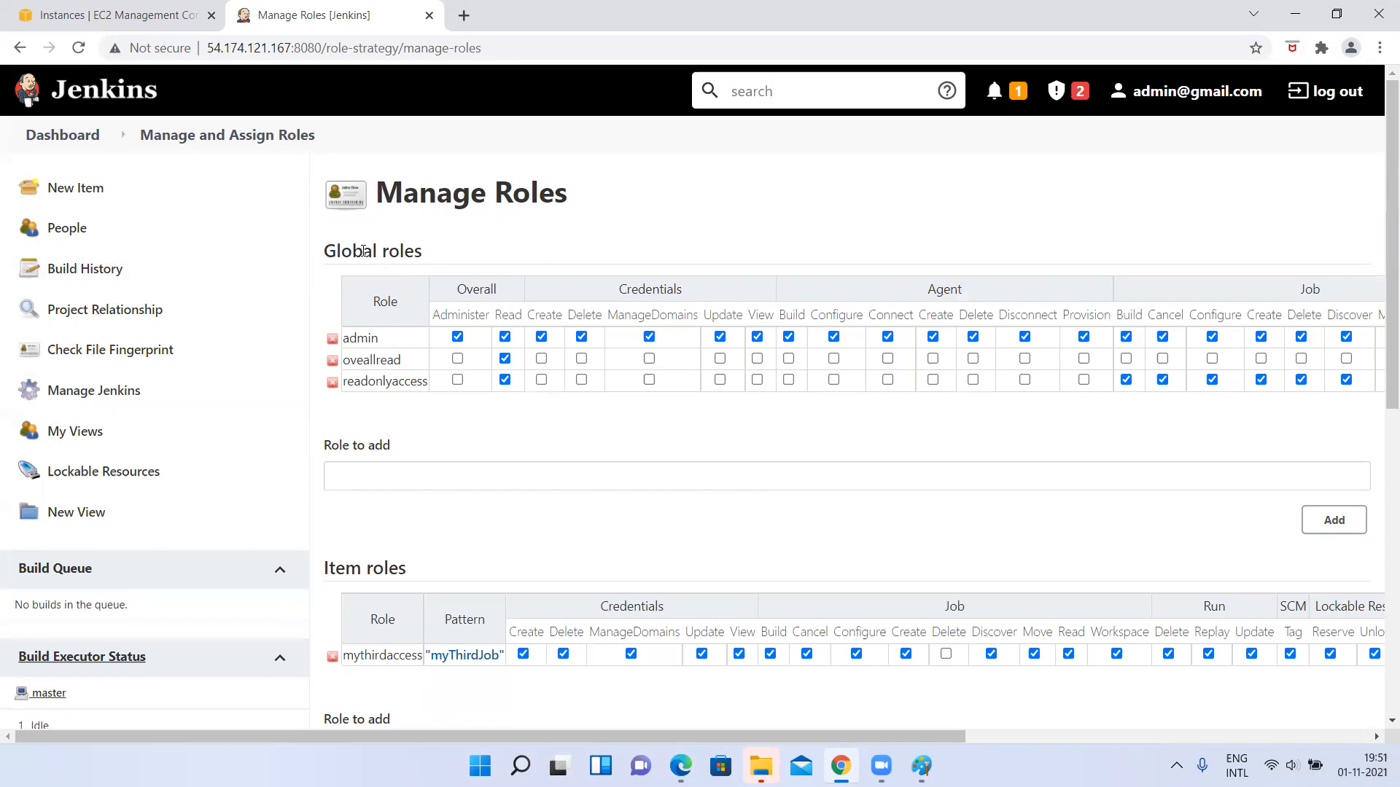
left_click_drag(363, 251, 602, 263)
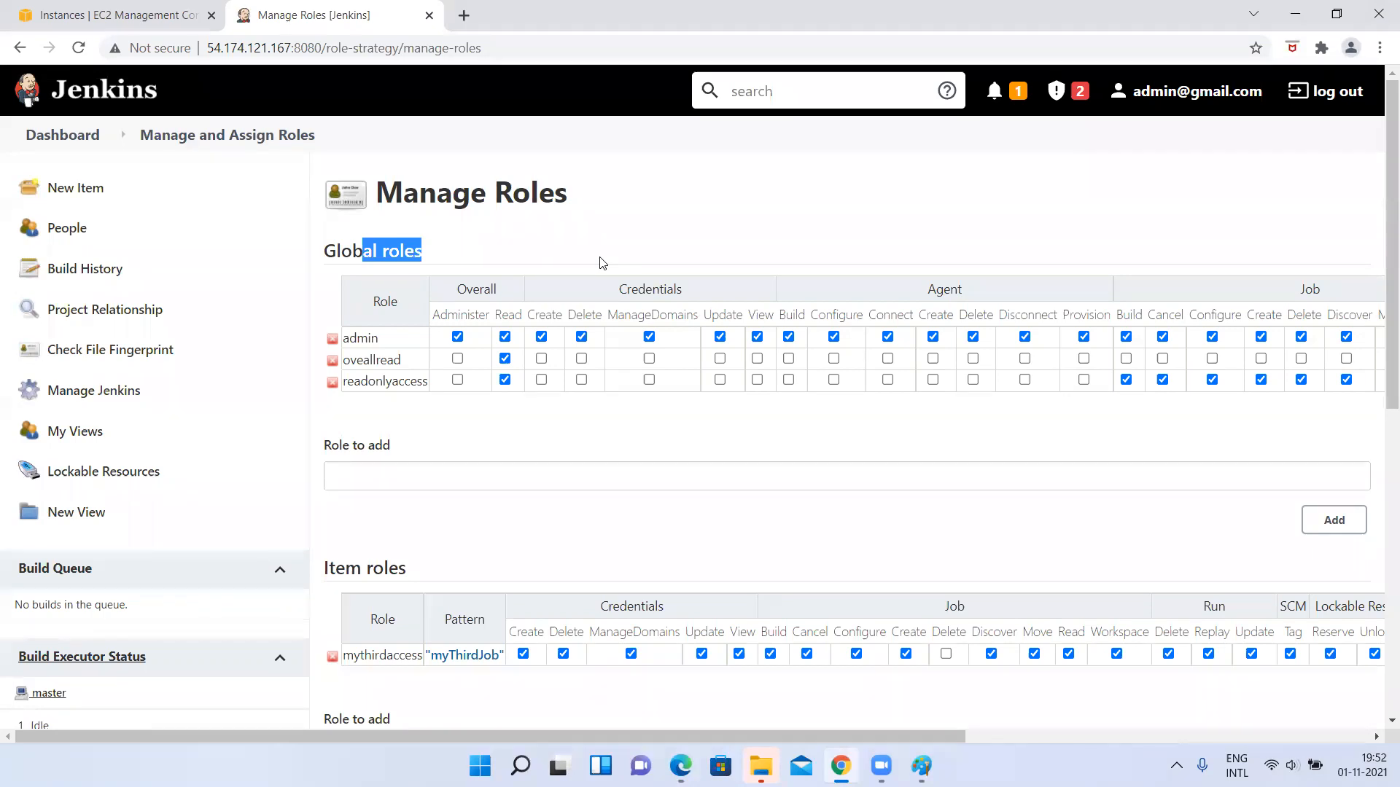
scroll(602, 263, "down", 3)
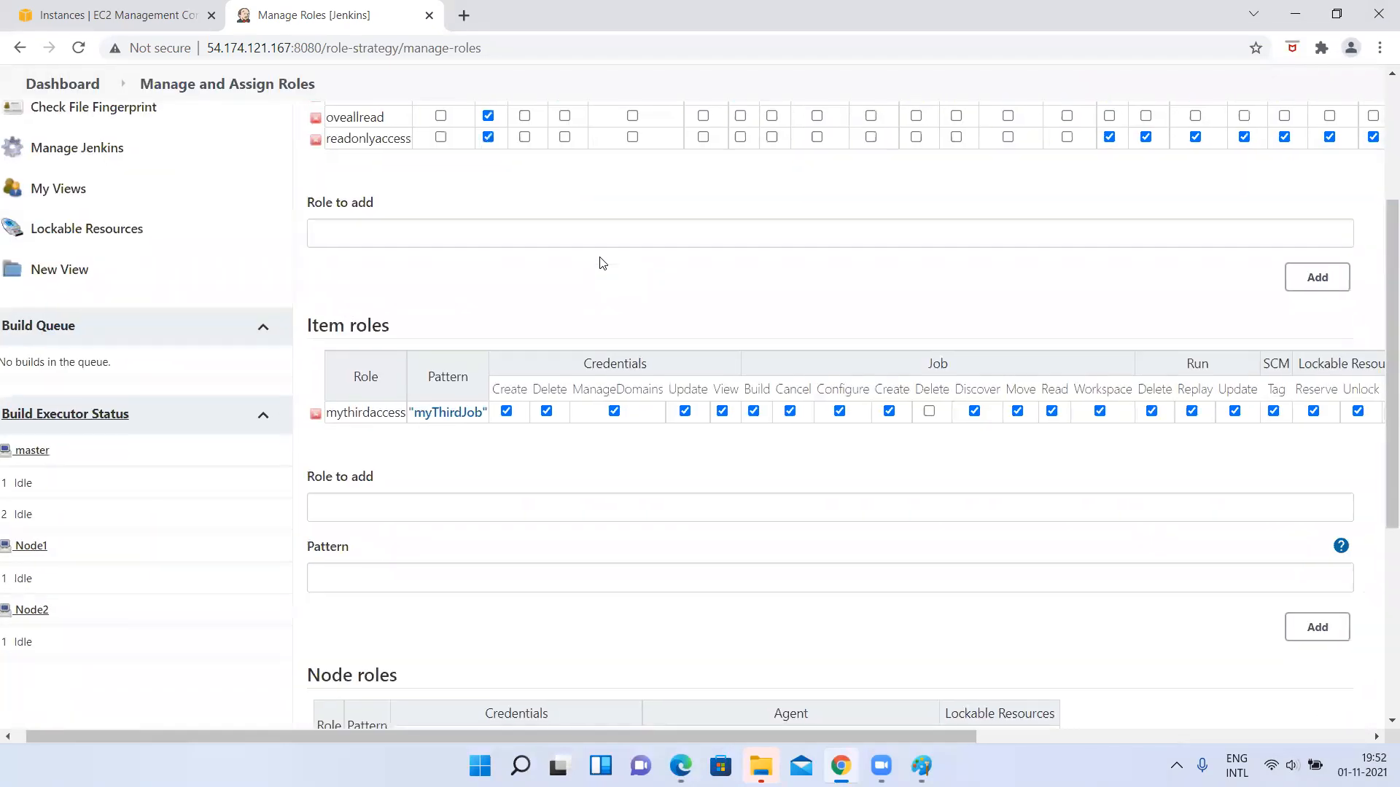
scroll(602, 263, "down", 5)
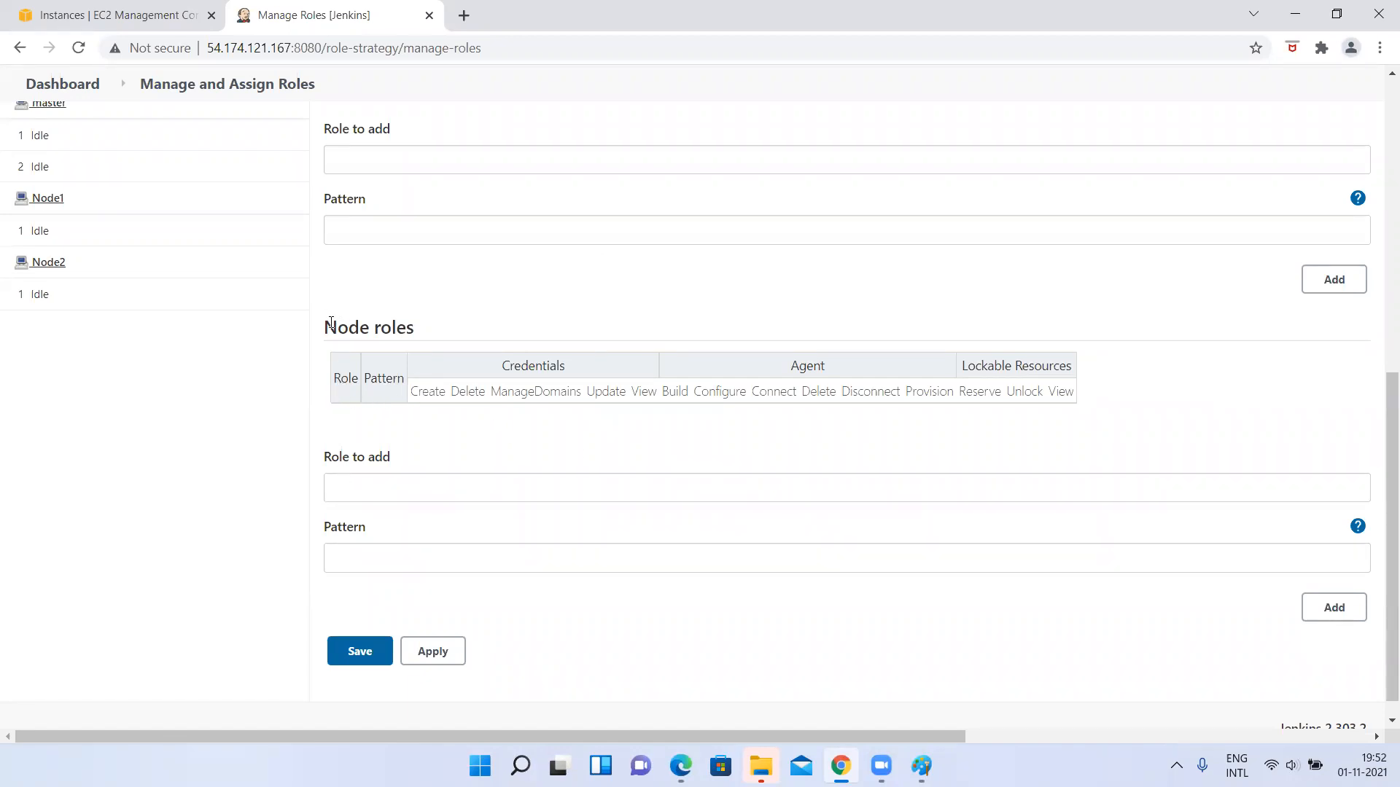
left_click_drag(327, 324, 495, 337)
left_click(495, 336)
scroll(644, 309, "up", 7)
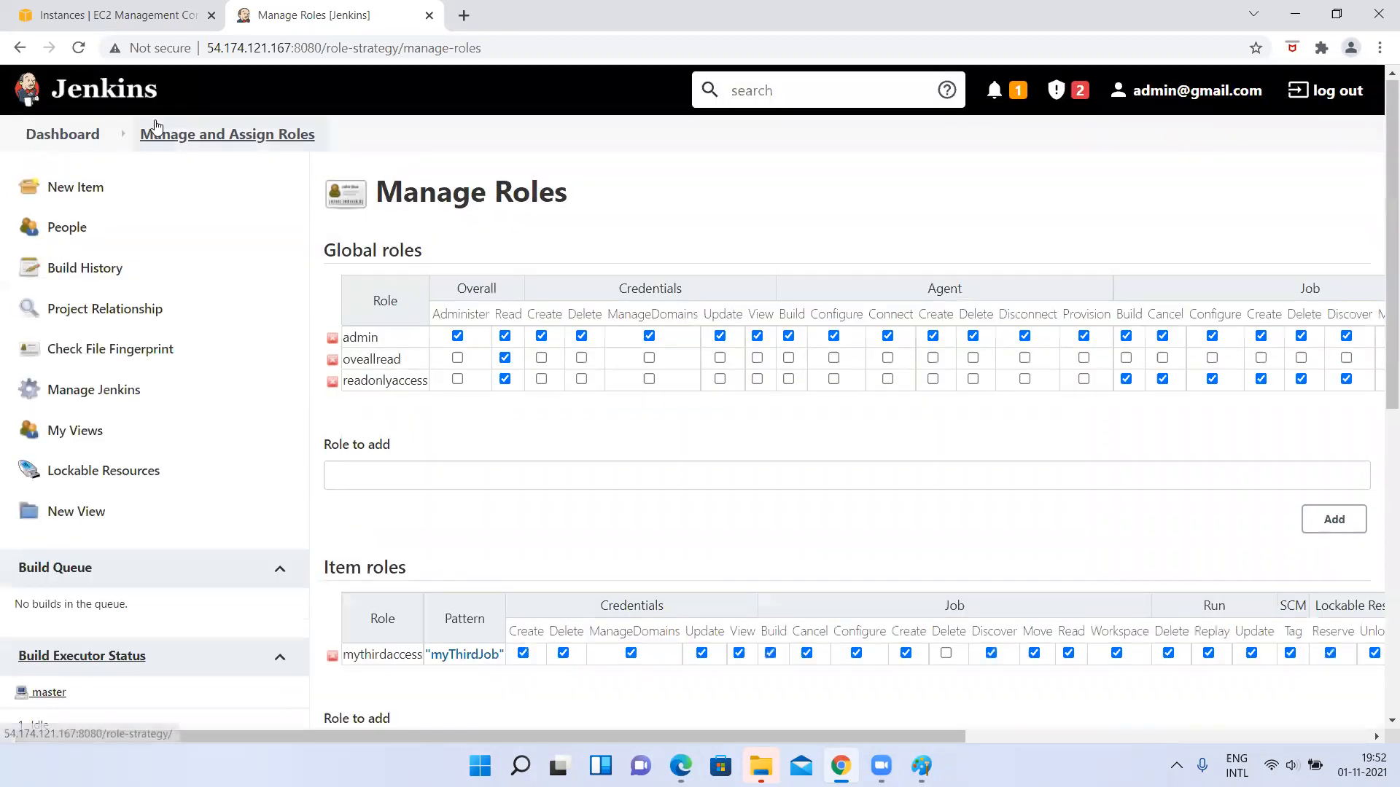
left_click(48, 138)
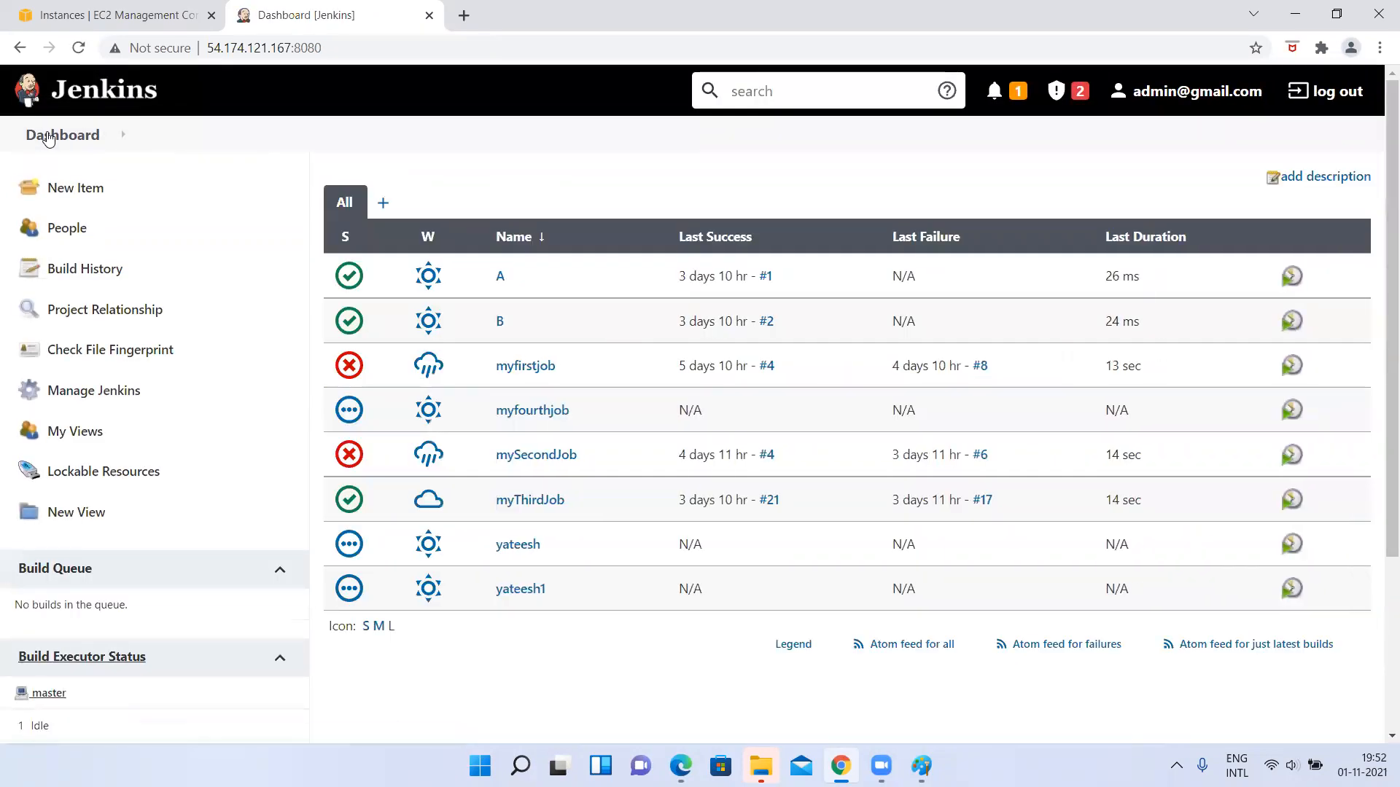